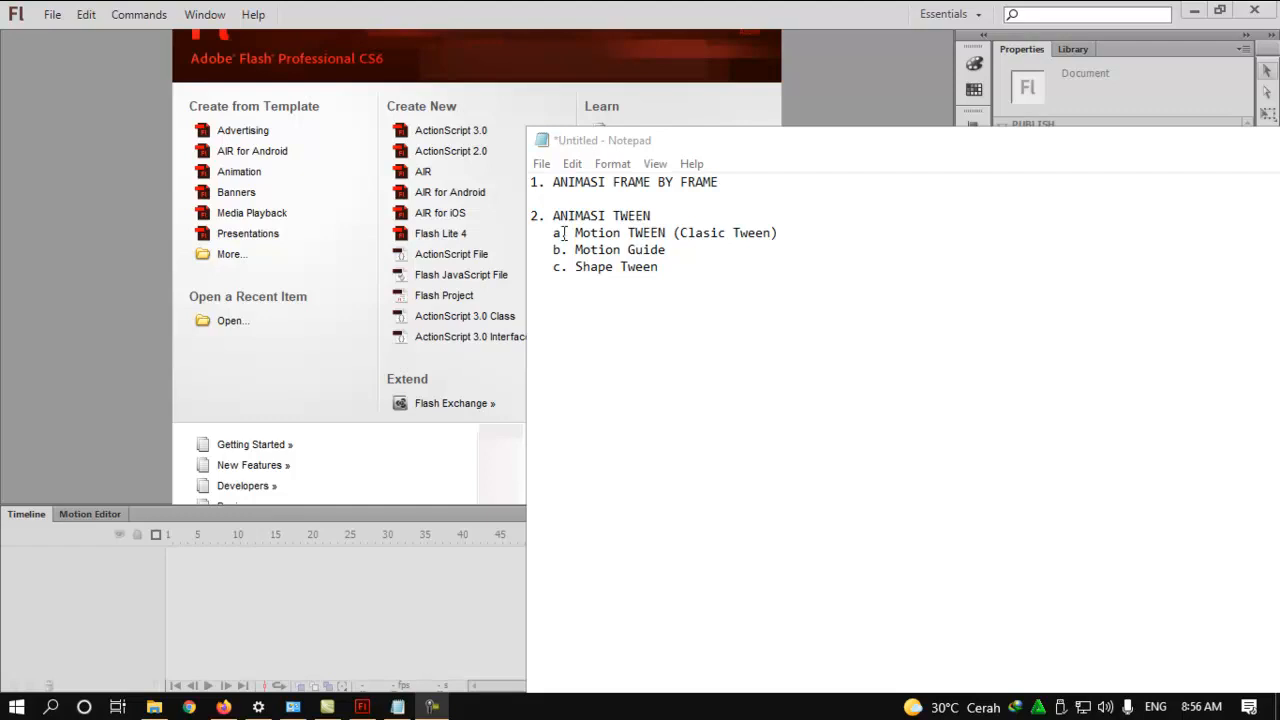
- Add the heading "*ANIMASI 2D*" above the numbered list in the notes, separated from item 1 by a blank line
left_click(531, 182)
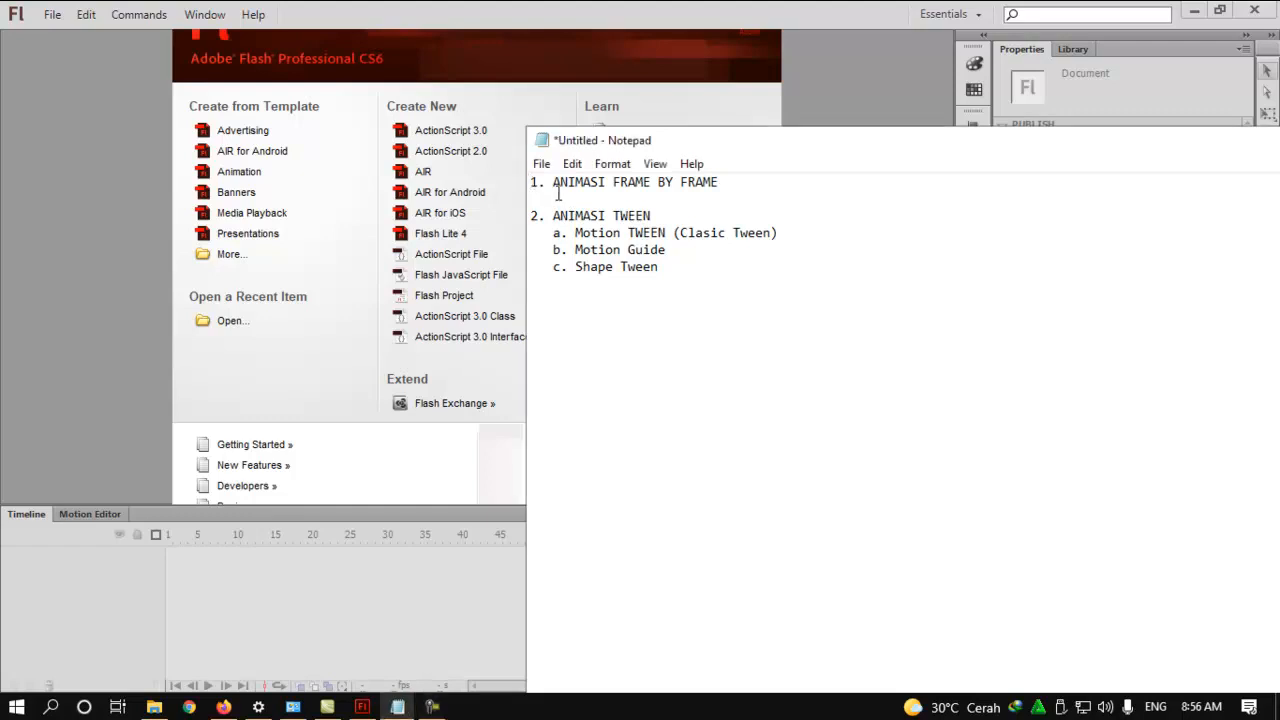
key("Return")
key("Return")
left_click(587, 182)
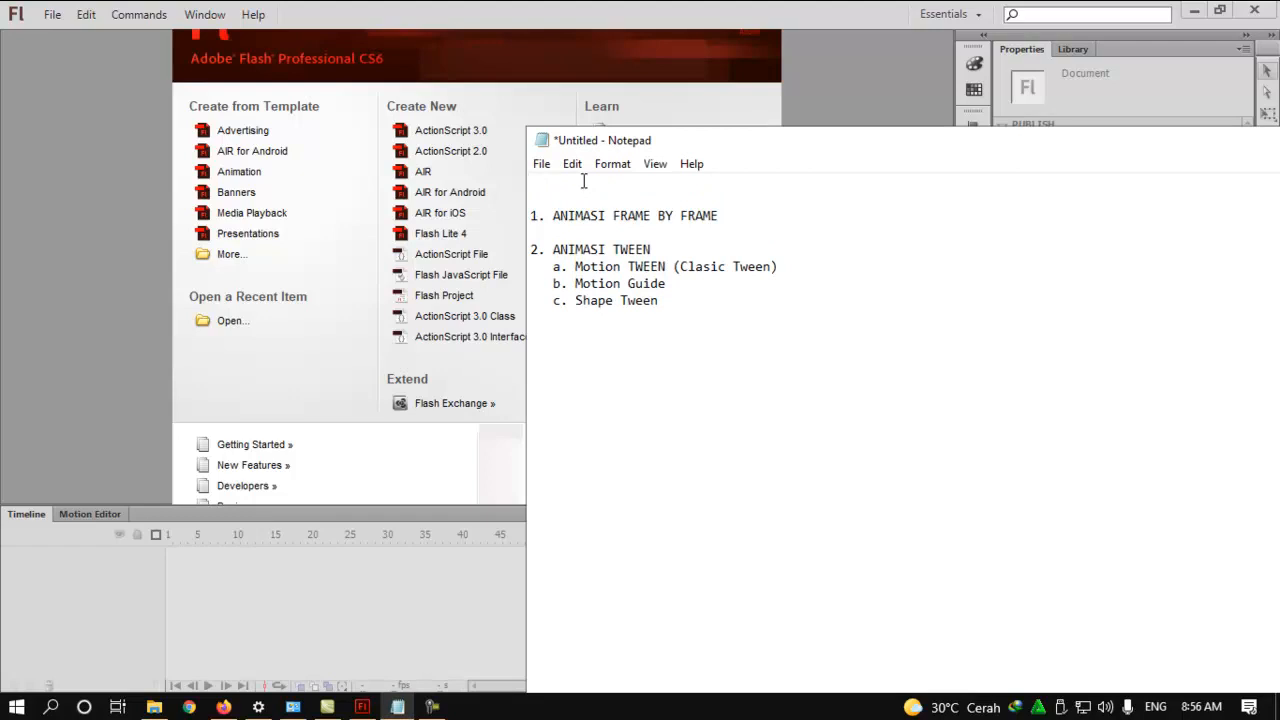
type("*ANIMASI 2D*")
left_click_drag(760, 139, 641, 167)
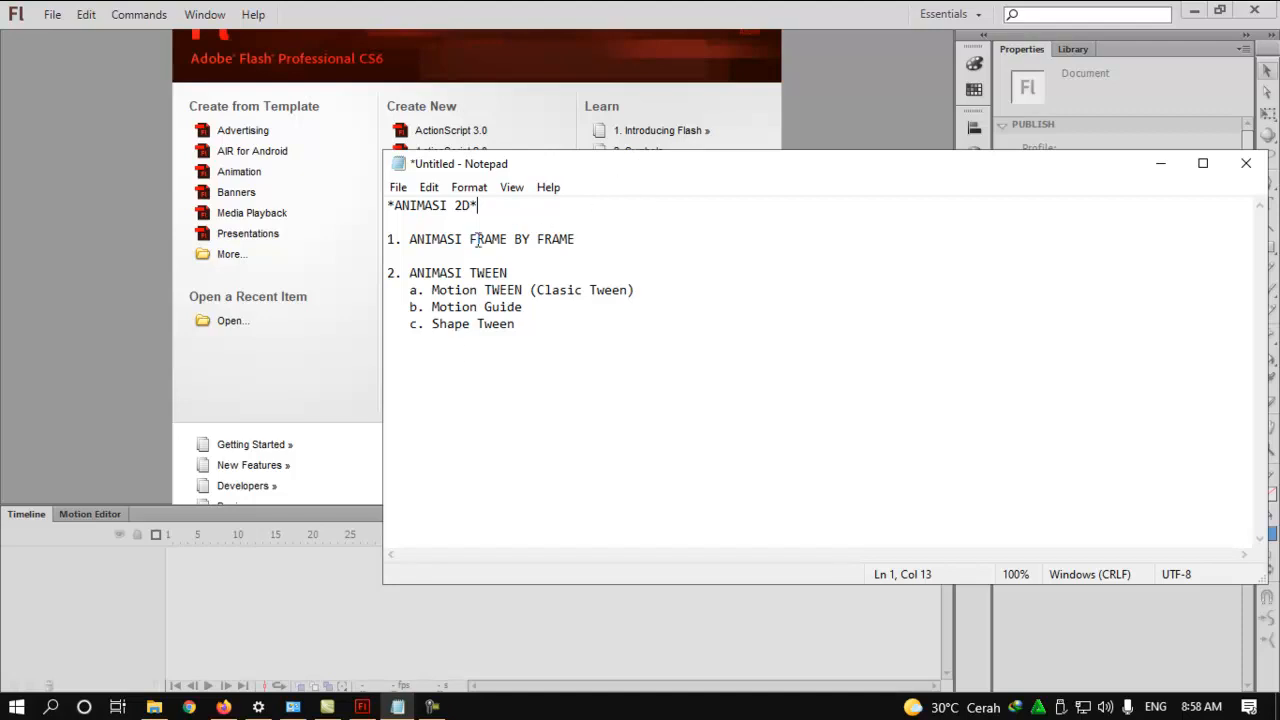
left_click(432, 707)
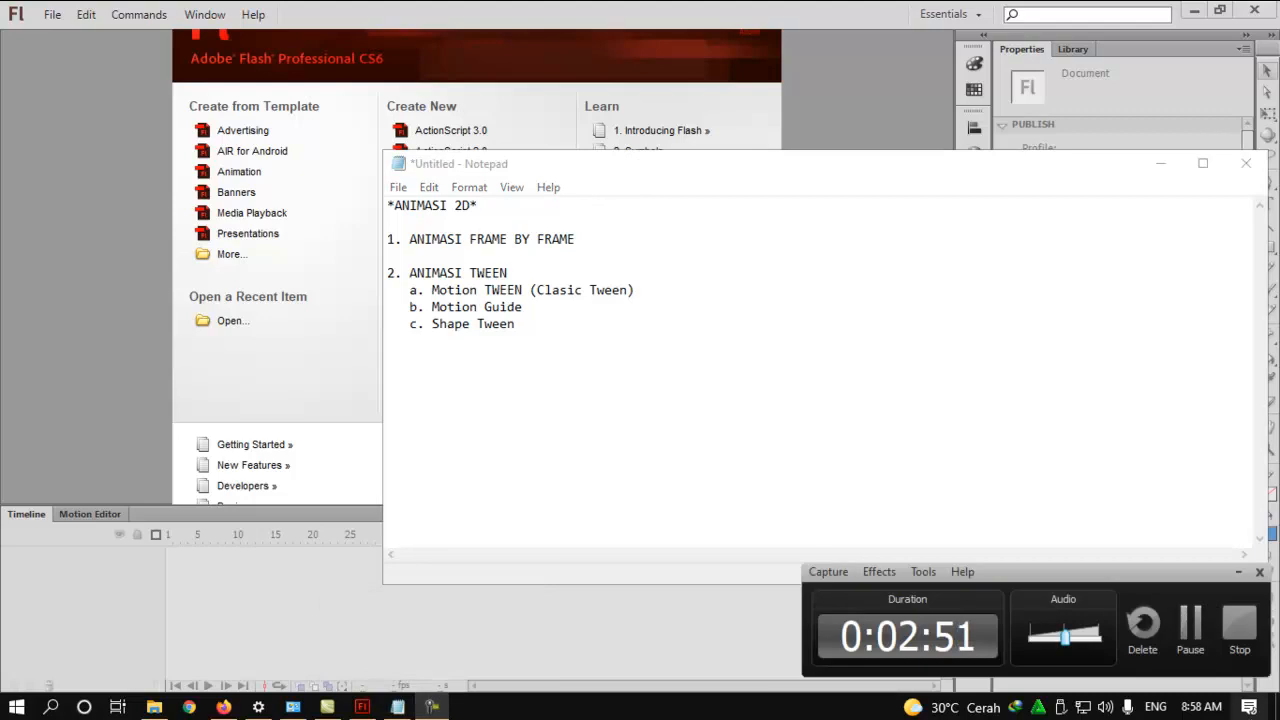
left_click(1194, 630)
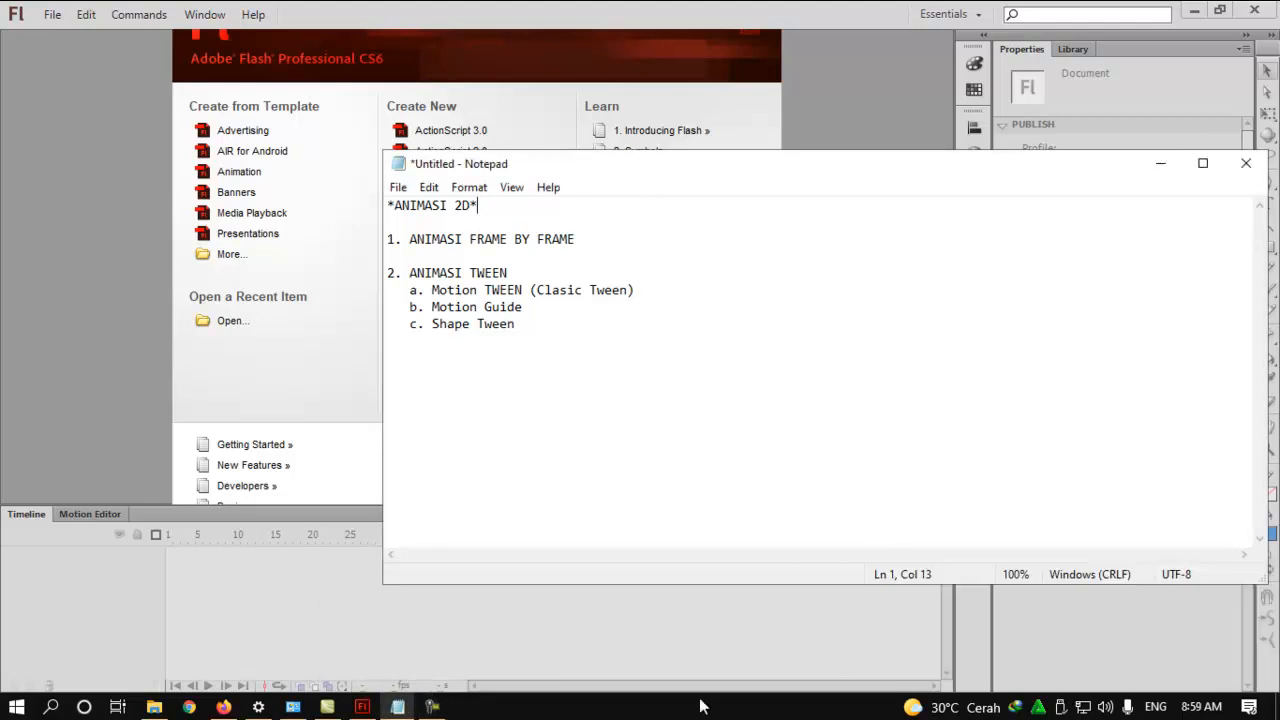
mouse_move(447, 710)
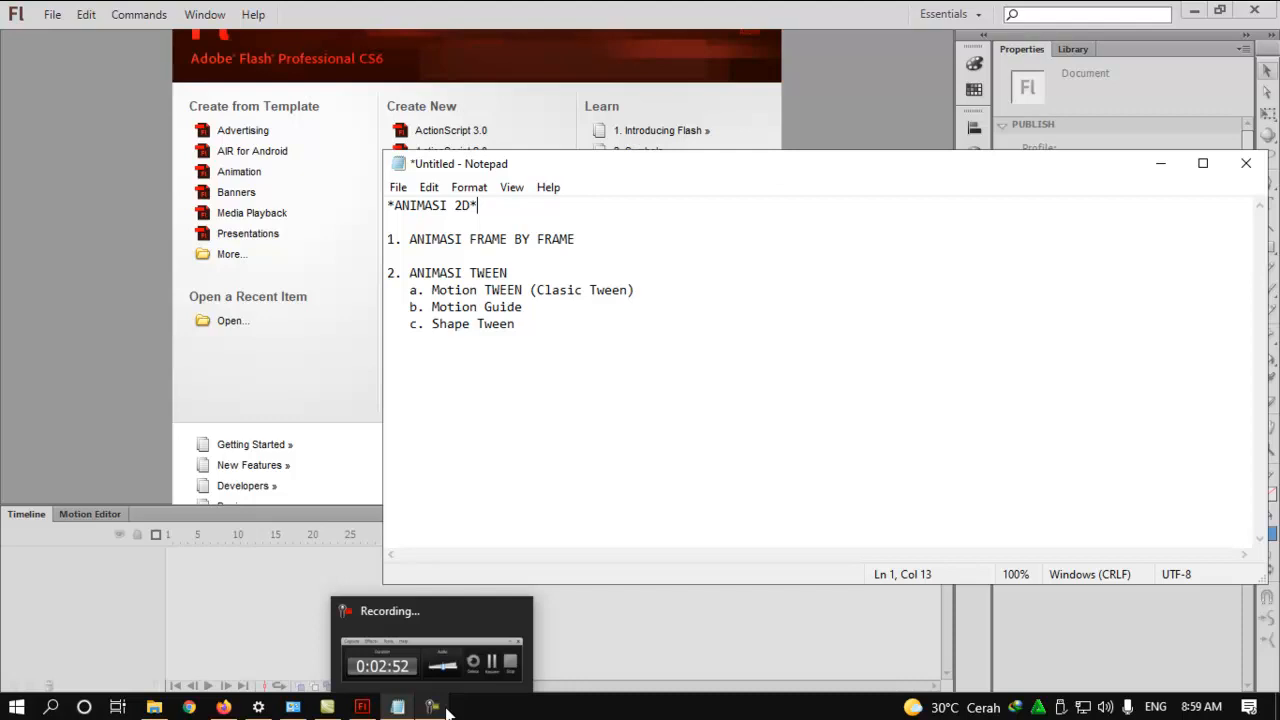
left_click(568, 415)
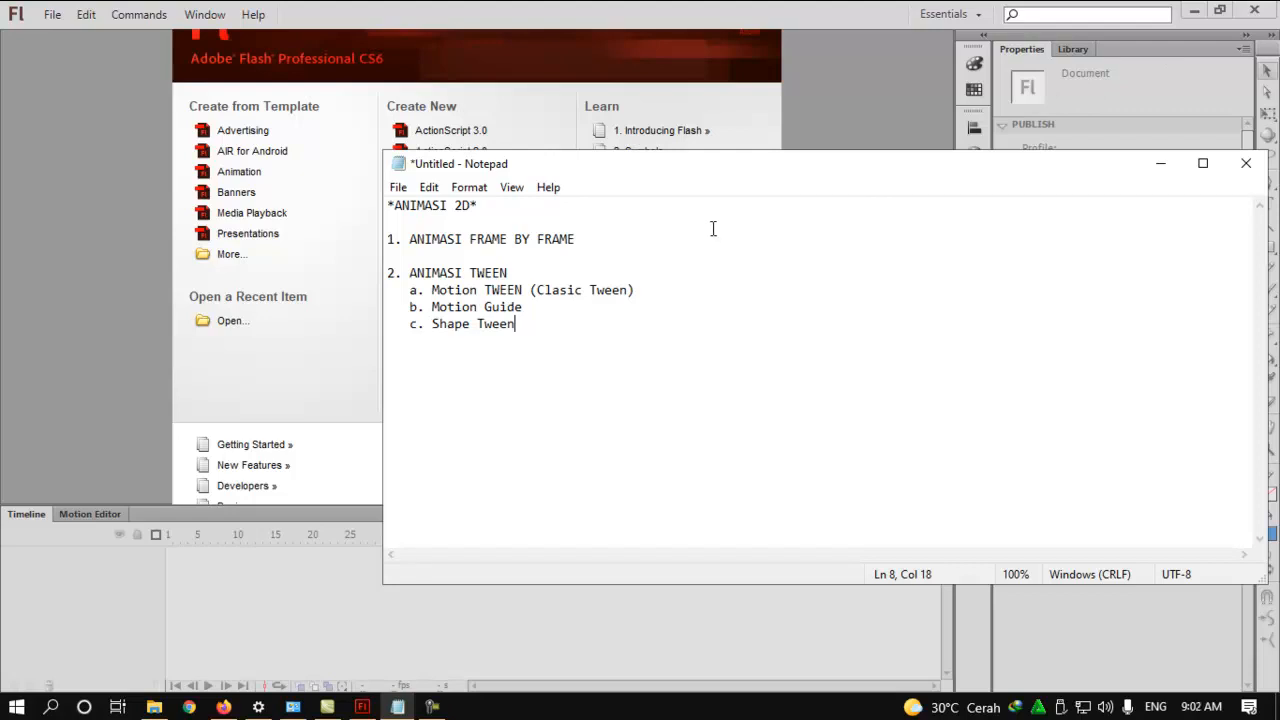
left_click_drag(405, 238, 580, 240)
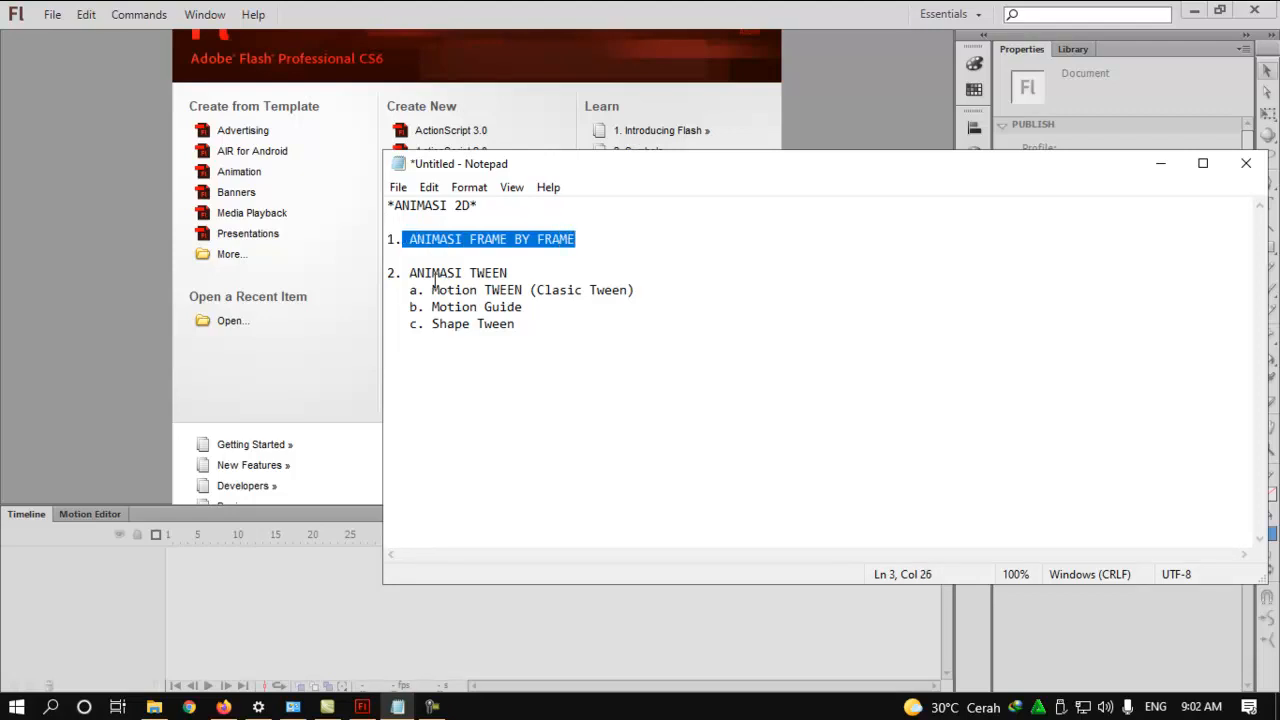
left_click_drag(417, 276, 484, 307)
left_click(431, 325)
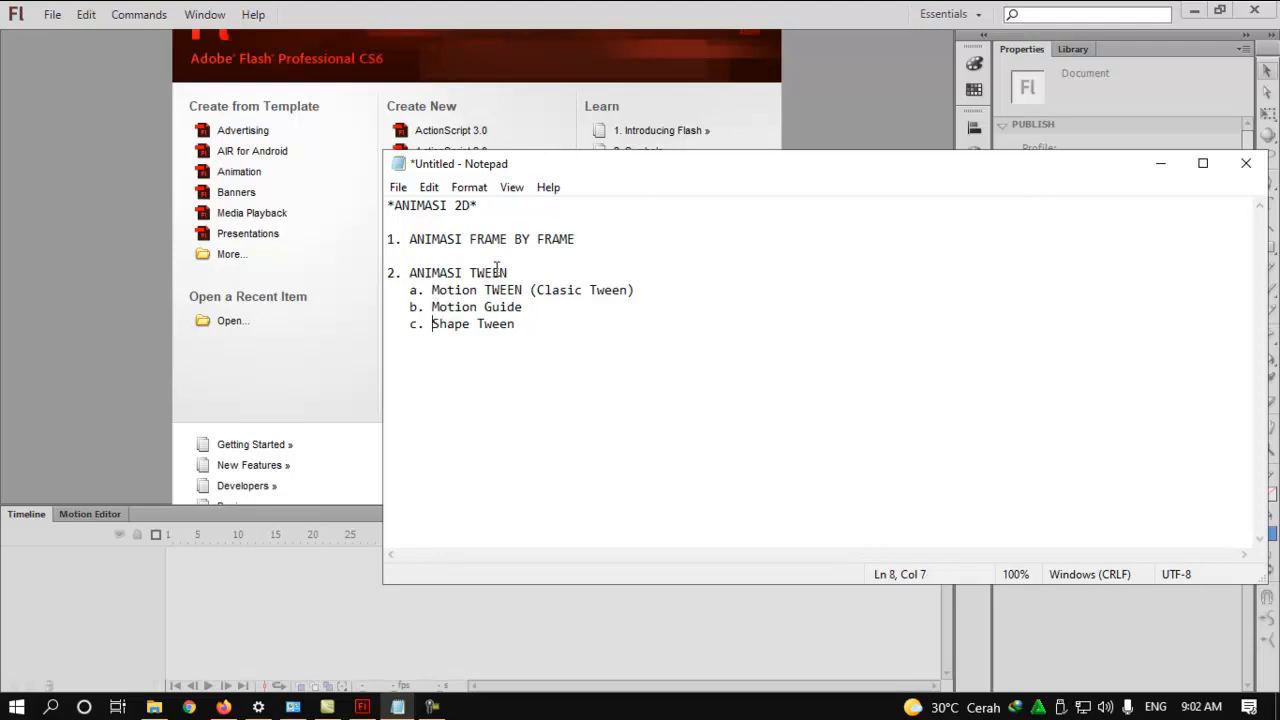
- Move the notes window aside and create a new ActionScript 3.0 document in Adobe Flash Professional
left_click_drag(654, 168, 895, 140)
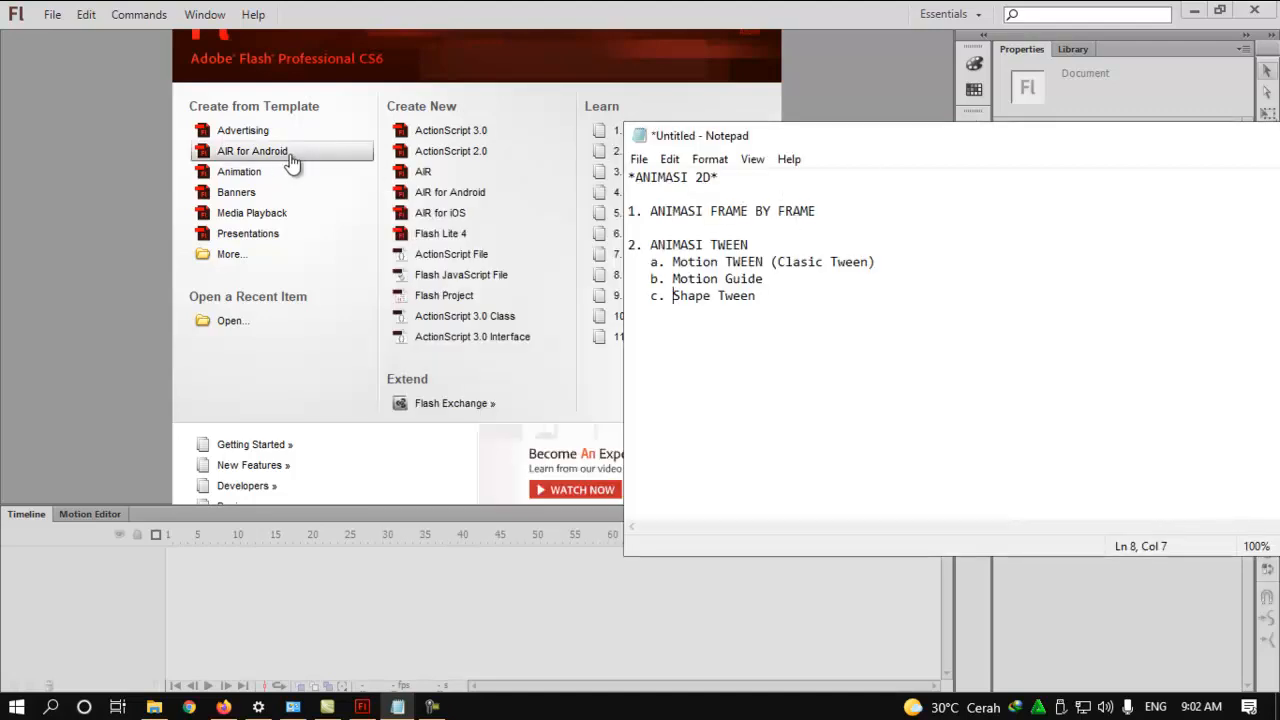
left_click(437, 136)
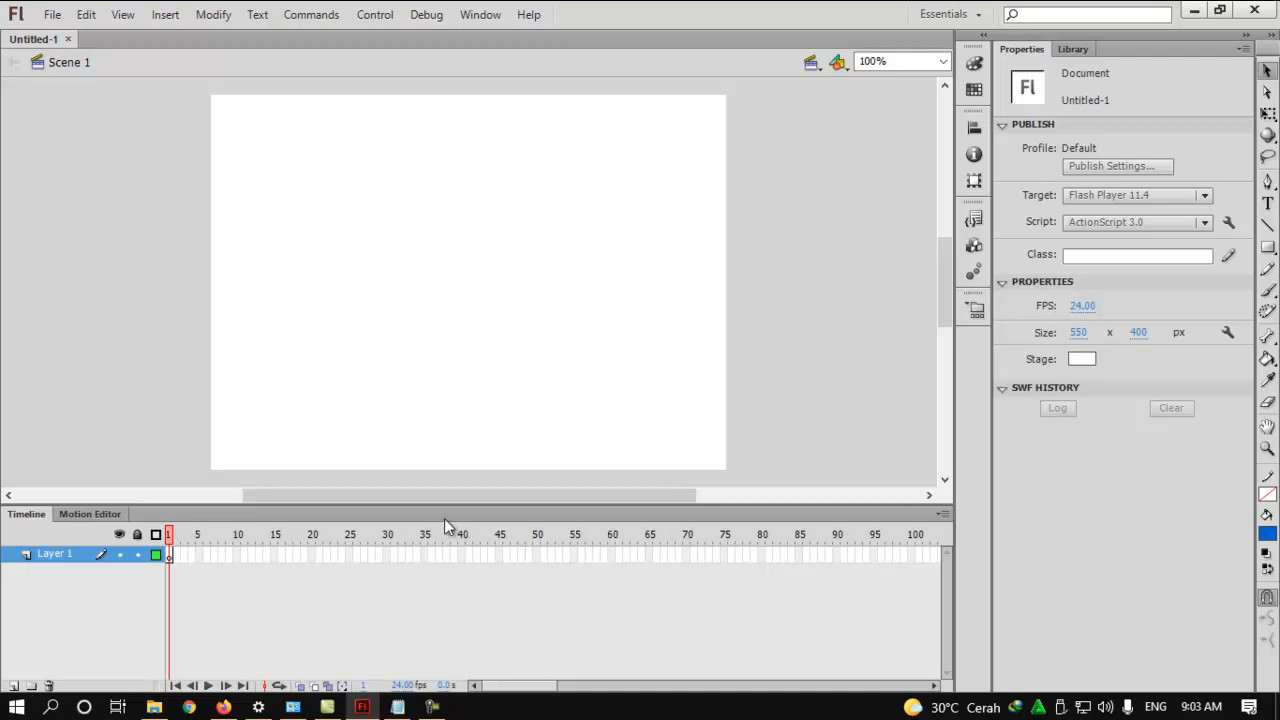
left_click(50, 15)
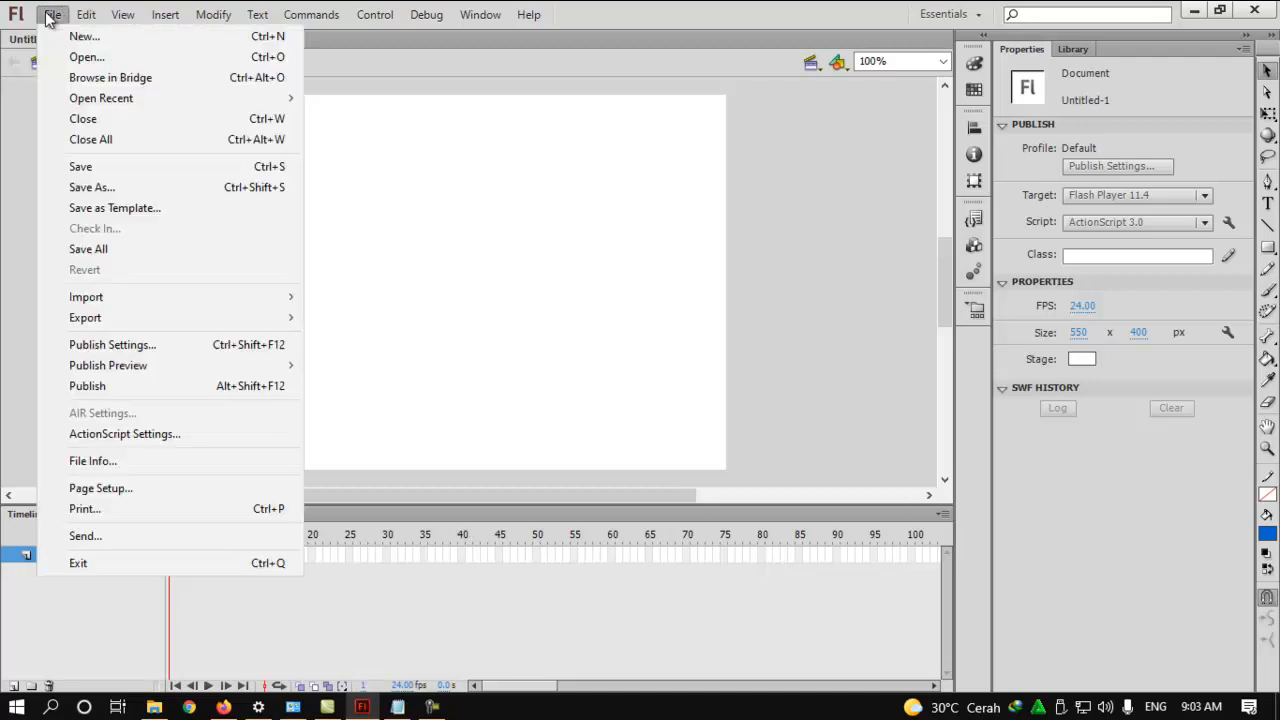
mouse_move(90, 12)
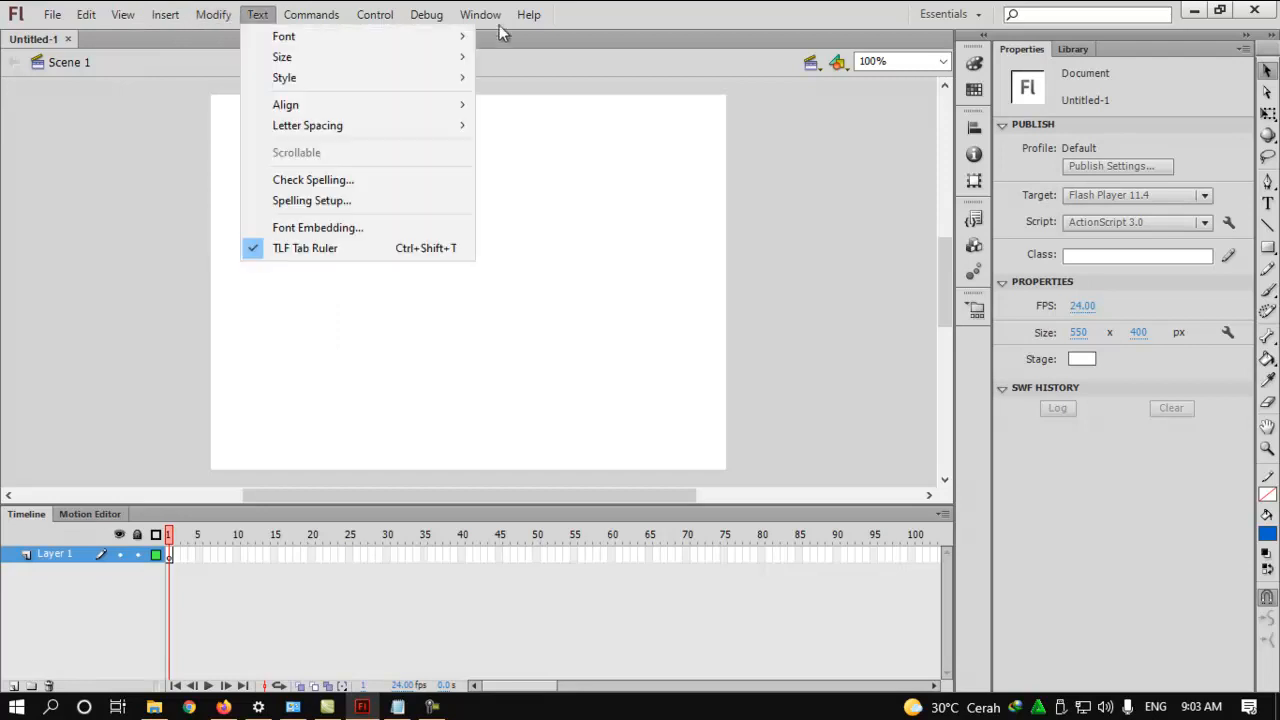
mouse_move(472, 15)
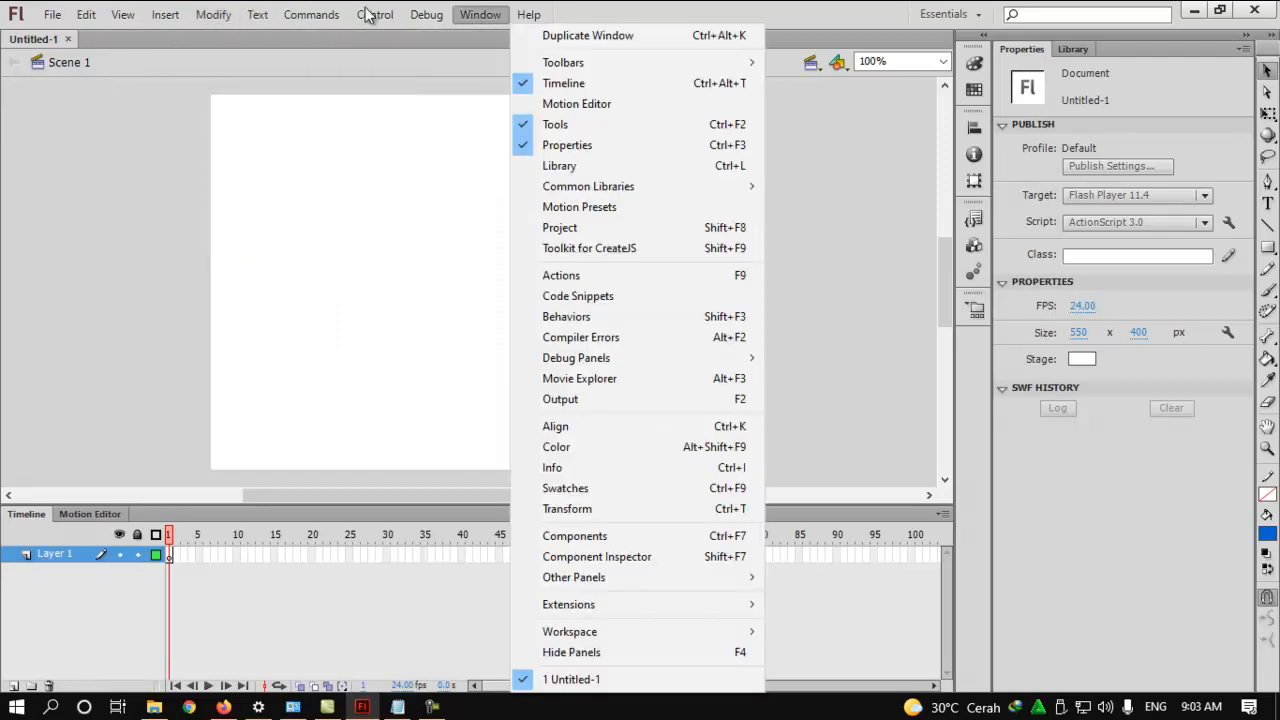
left_click(342, 112)
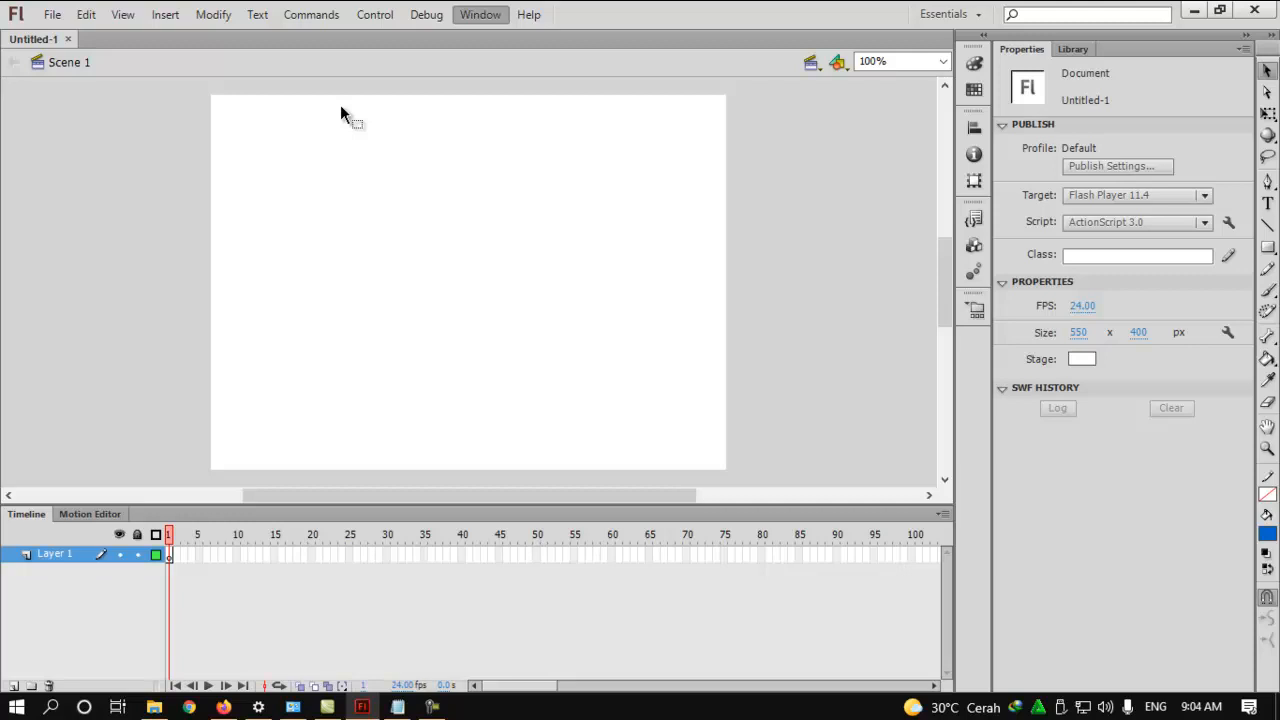
- Draw a blue circle without a stroke, about 177 px in diameter, near the middle of the stage using the Oval Tool
left_click(1268, 247)
left_click(1195, 268)
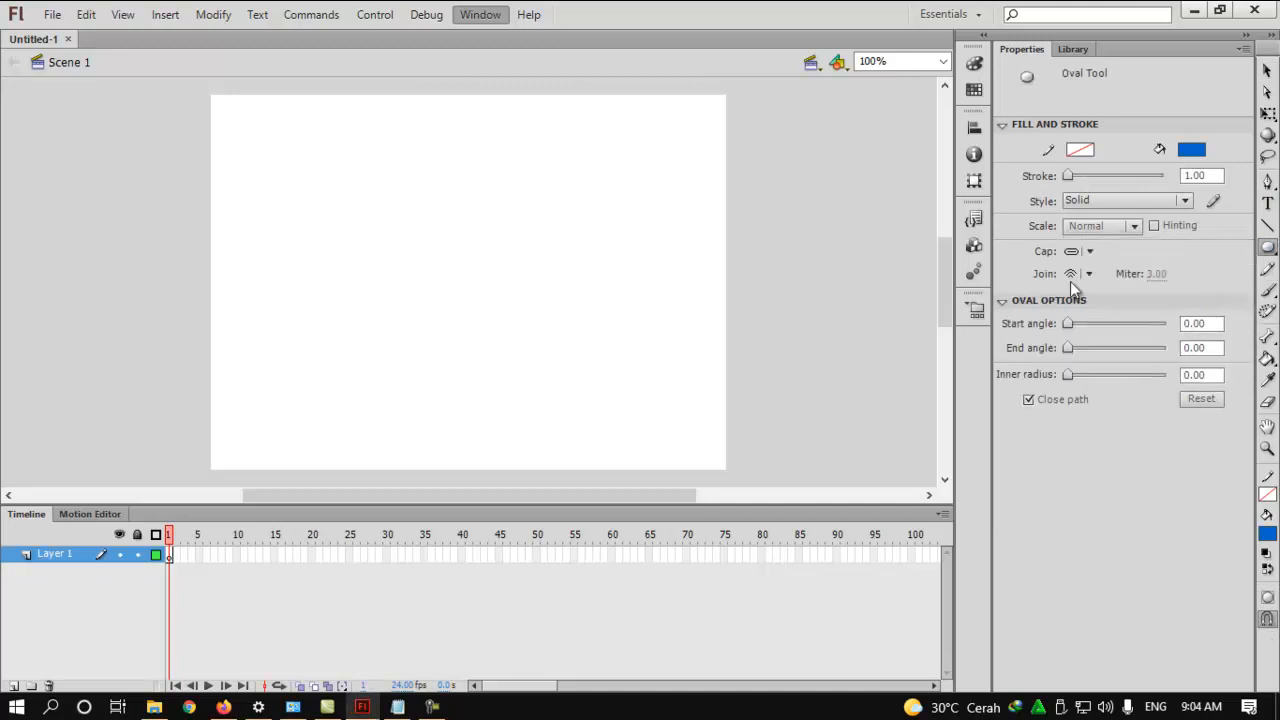
left_click_drag(353, 211, 518, 358)
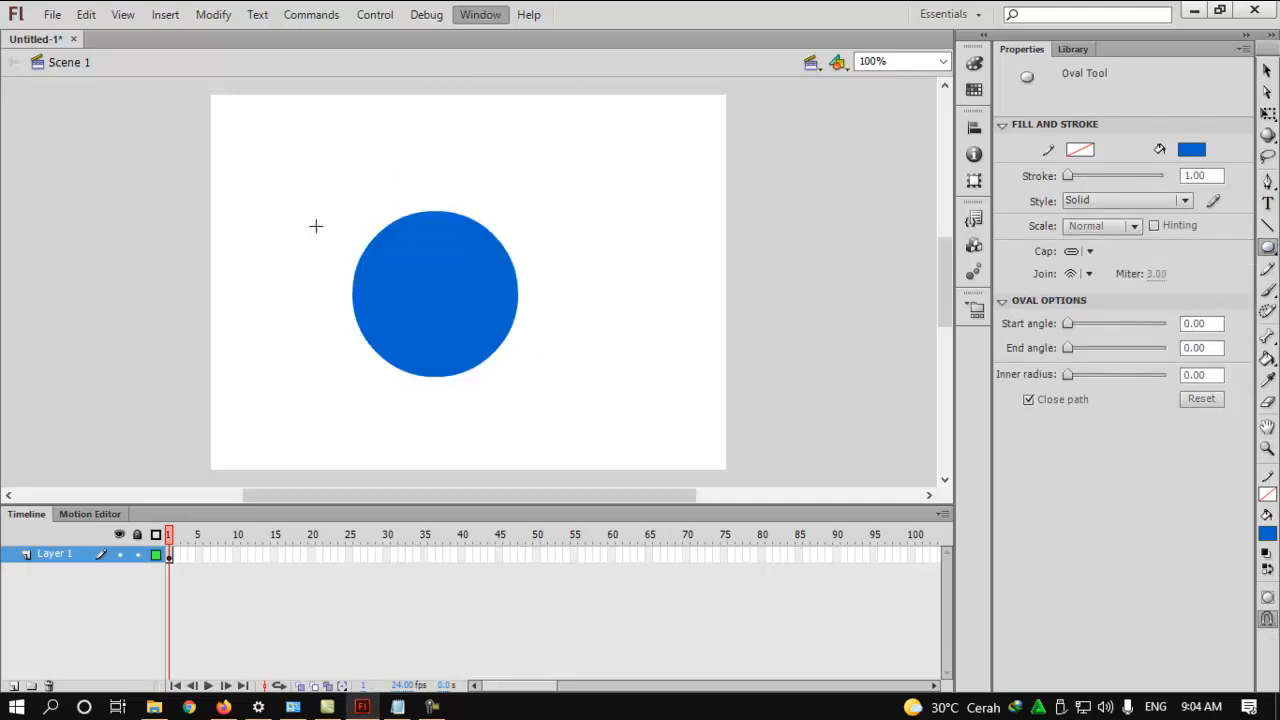
- Insert a keyframe at frame 10 of Layer 1 and return to the Selection tool
right_click(237, 556)
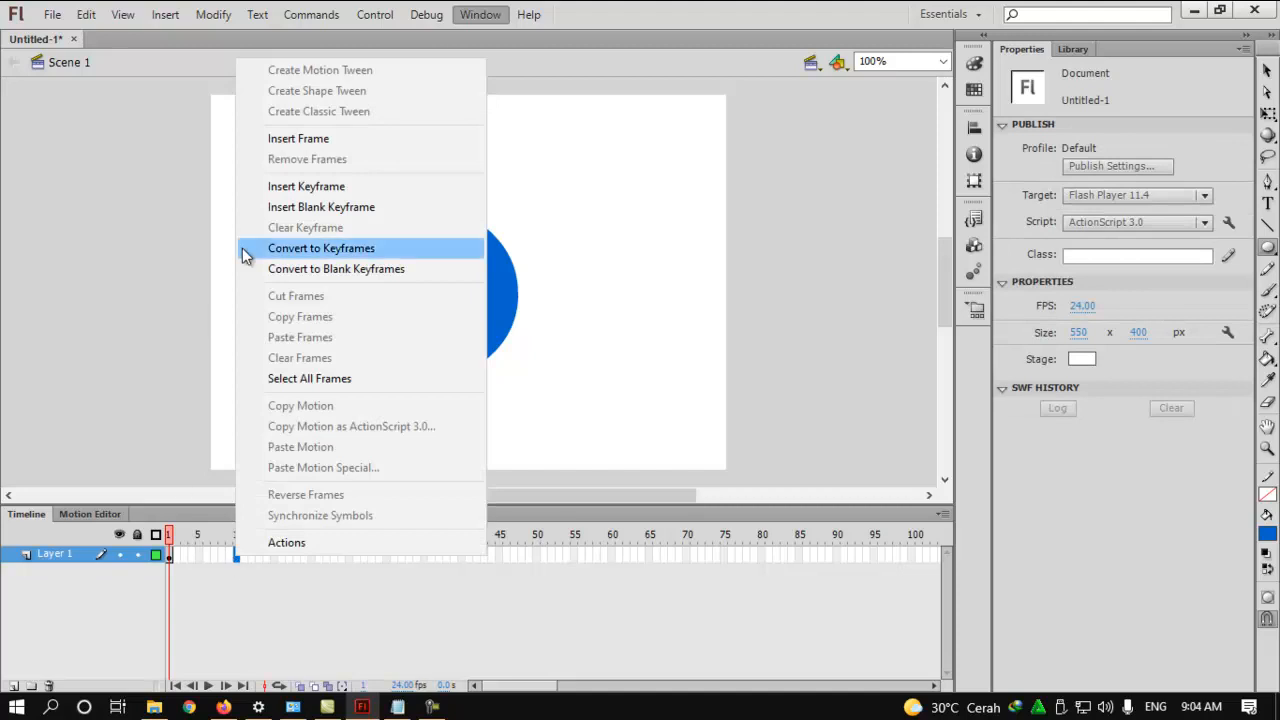
left_click(318, 190)
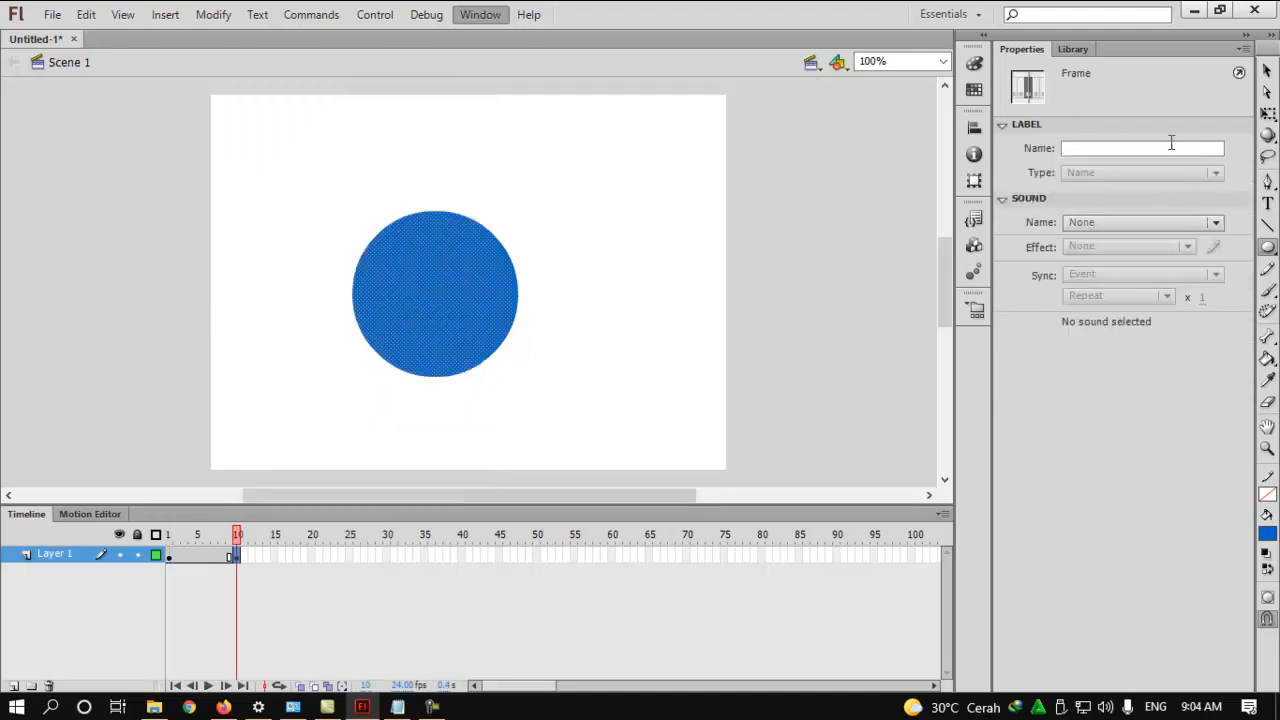
left_click(1267, 70)
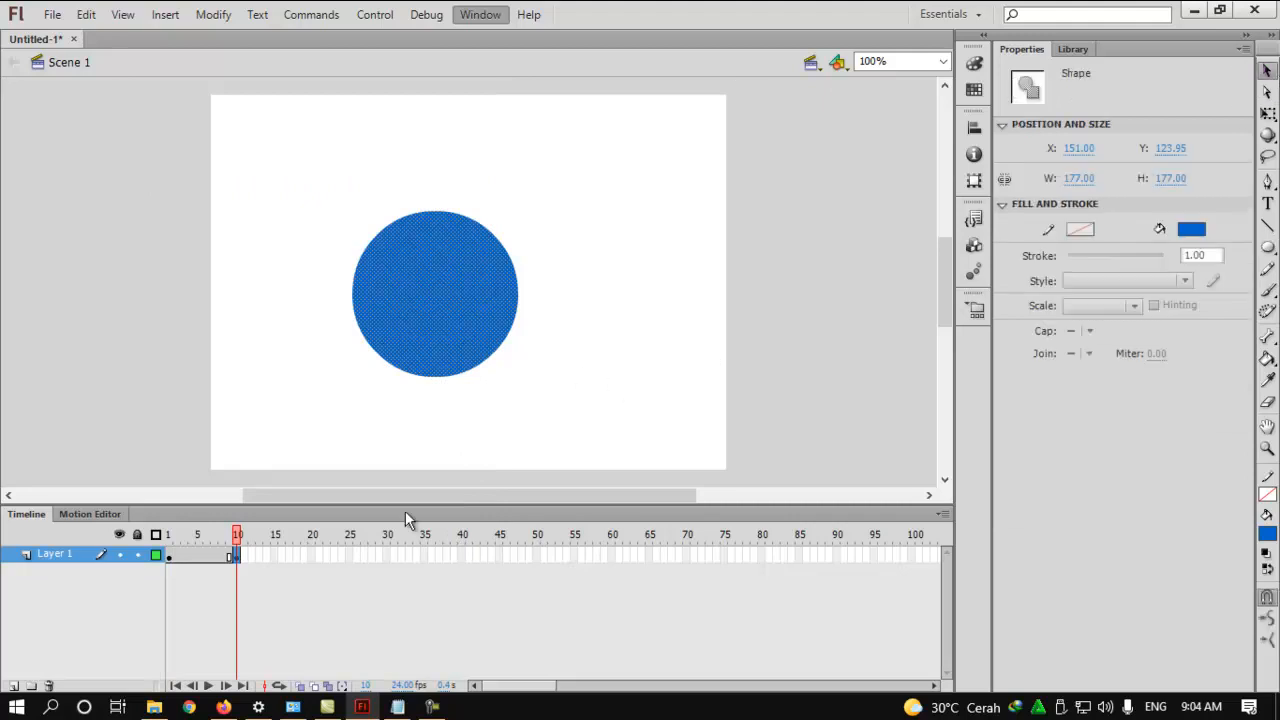
- Change the circle's fill at the frame 10 keyframe to yellow (#FFFF00)
left_click_drag(237, 535, 169, 535)
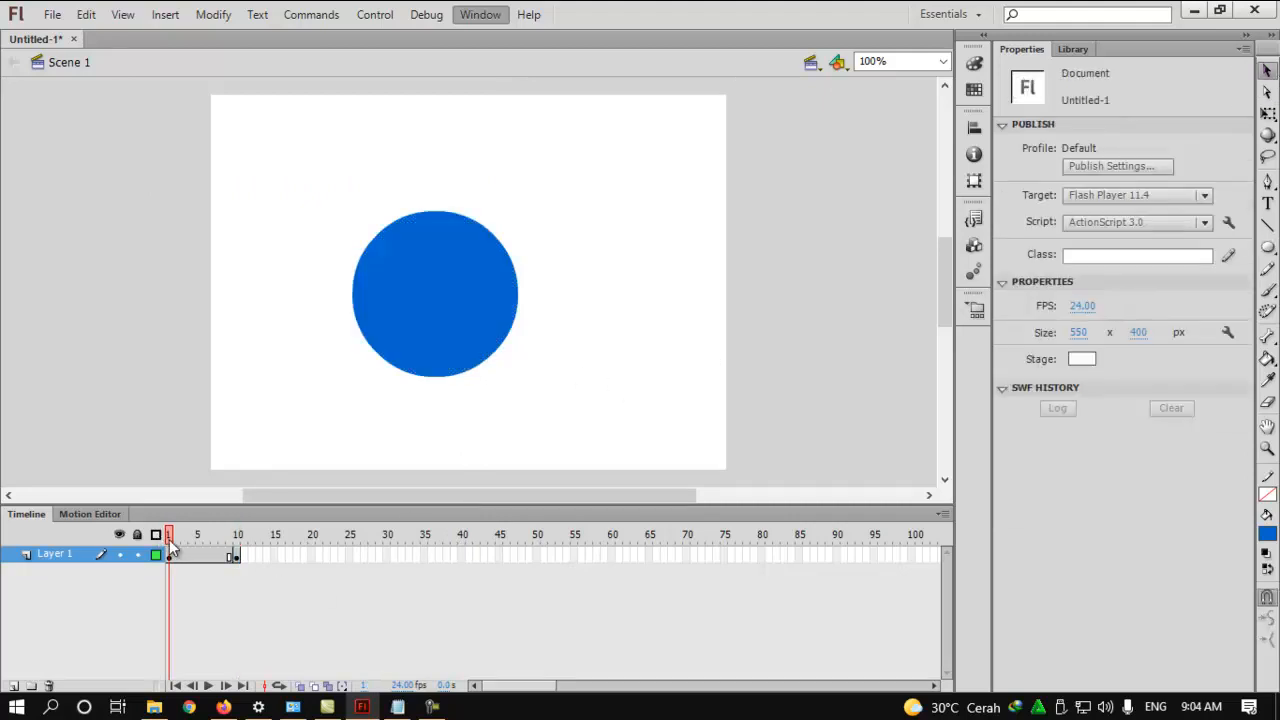
left_click_drag(170, 543, 234, 557)
left_click(235, 553)
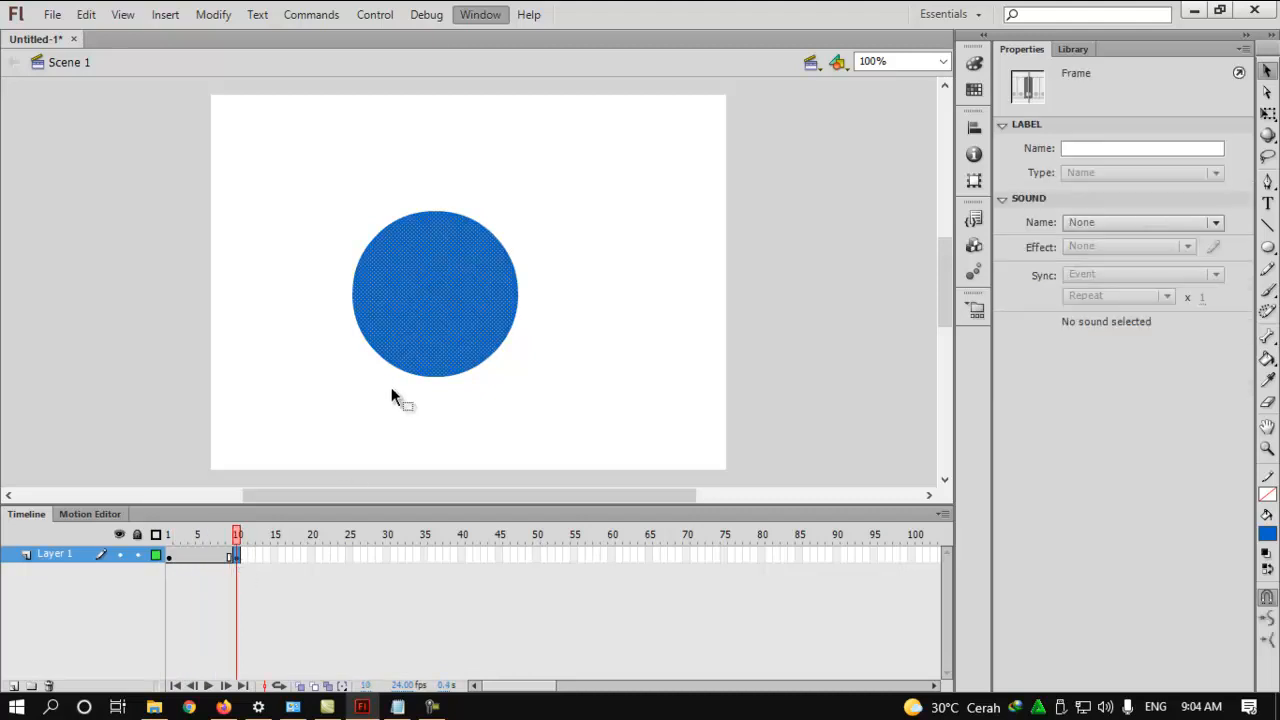
left_click(756, 231)
left_click(443, 320)
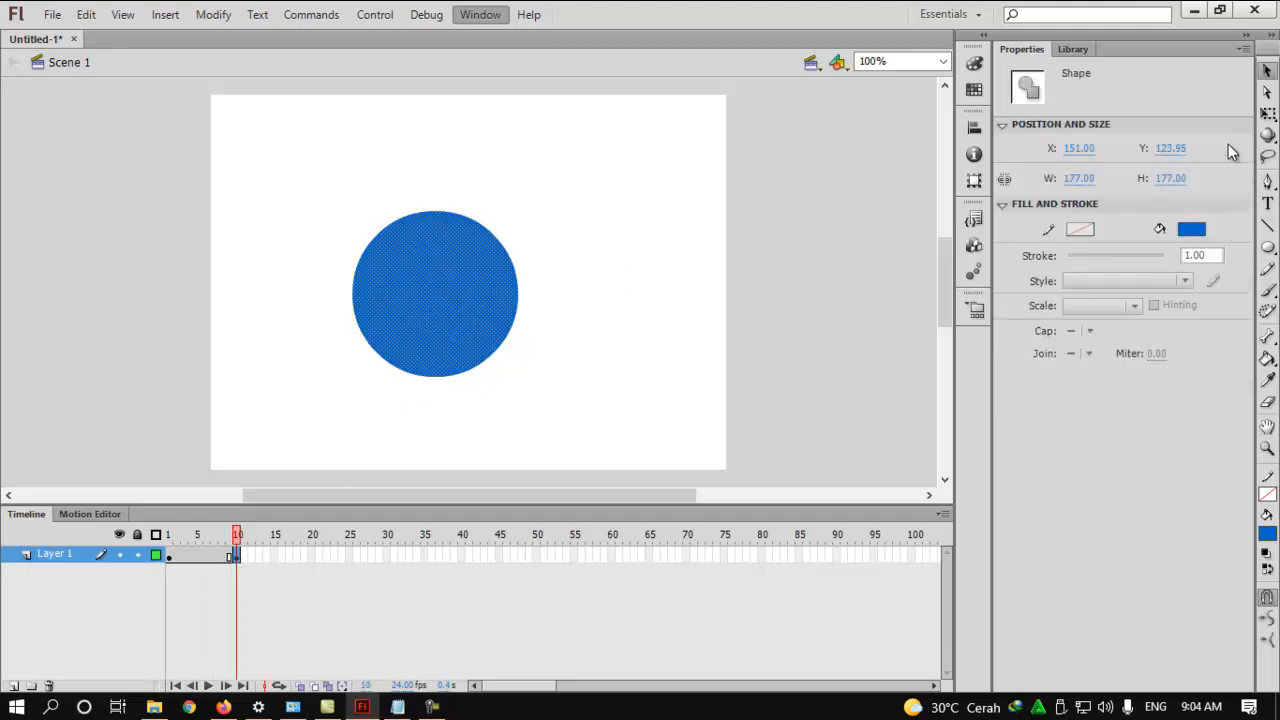
left_click(1191, 229)
left_click(1001, 394)
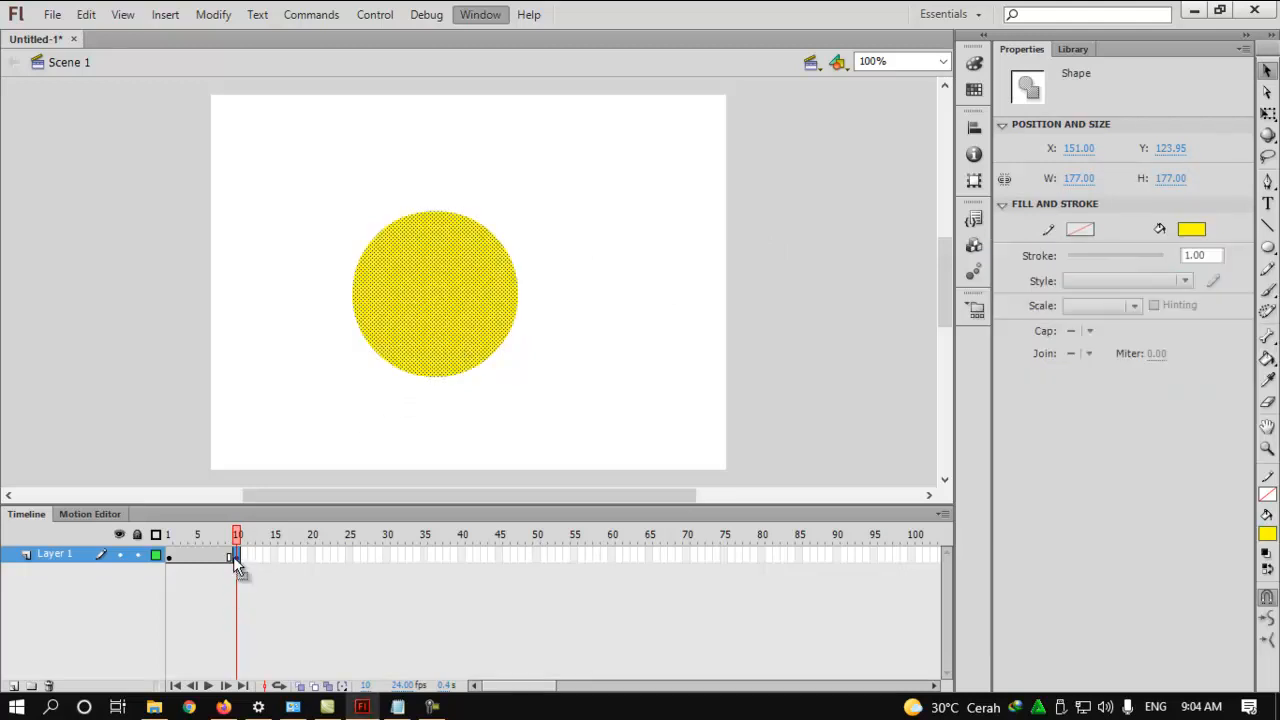
- Insert a keyframe at frame 20 of Layer 1
left_click(313, 554)
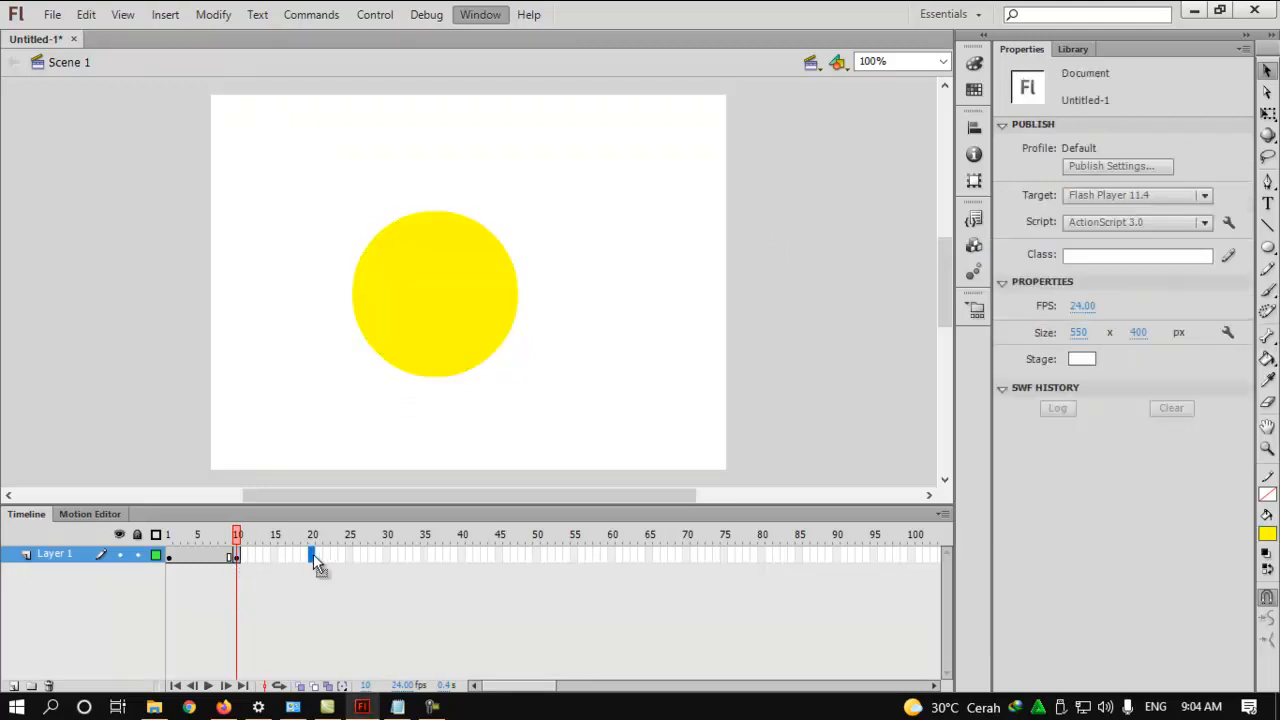
right_click(313, 555)
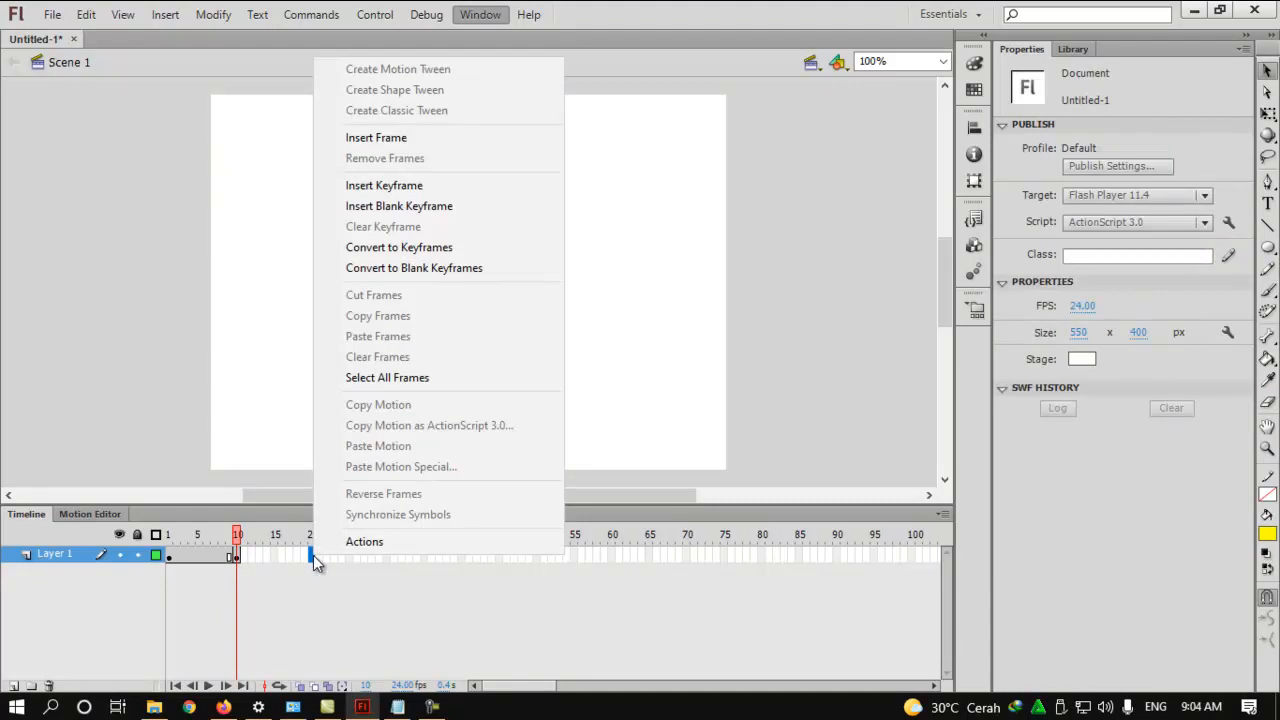
left_click(390, 195)
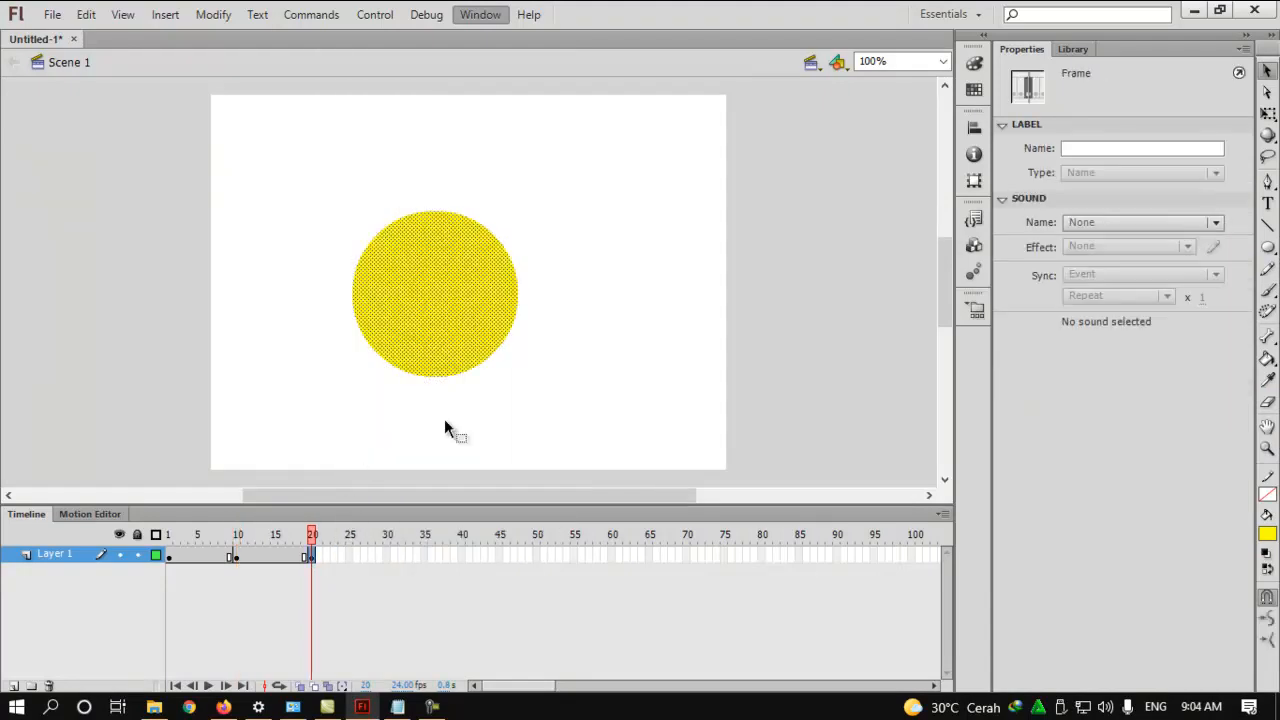
- Change the circle's fill at the frame 20 keyframe to red
left_click(472, 377)
left_click(462, 355)
left_click(1191, 229)
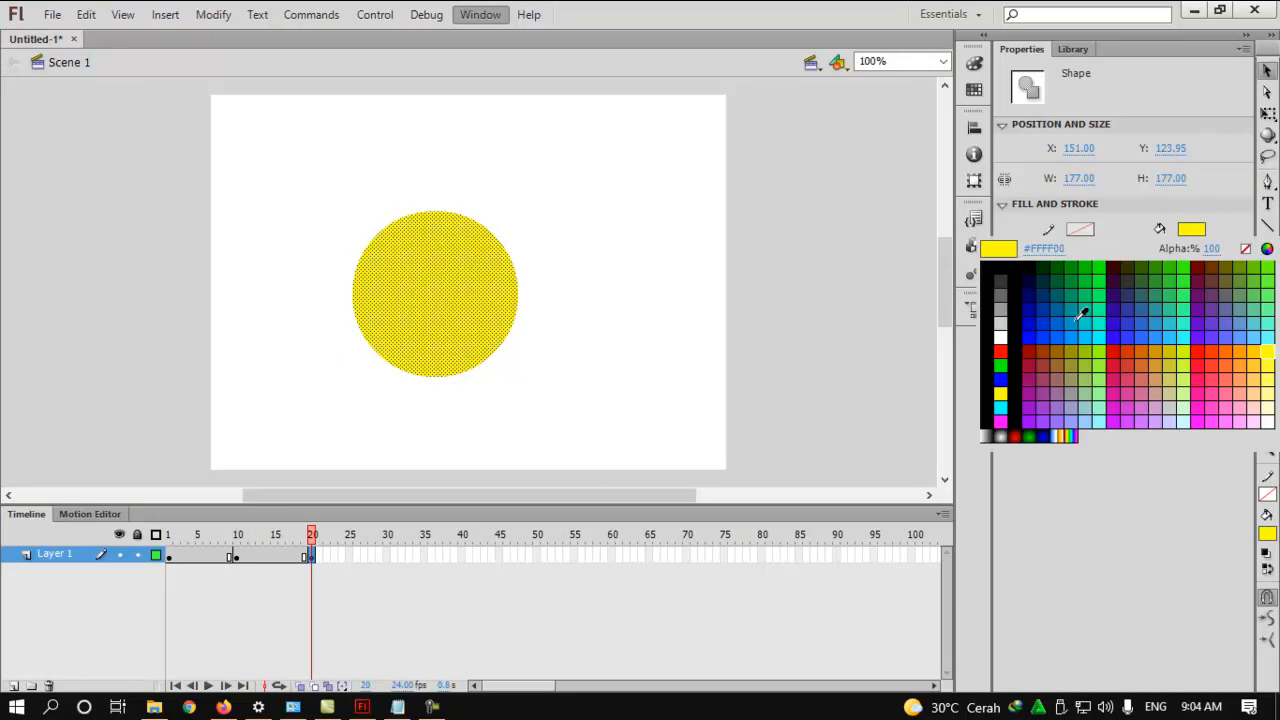
left_click(1007, 350)
left_click(648, 374)
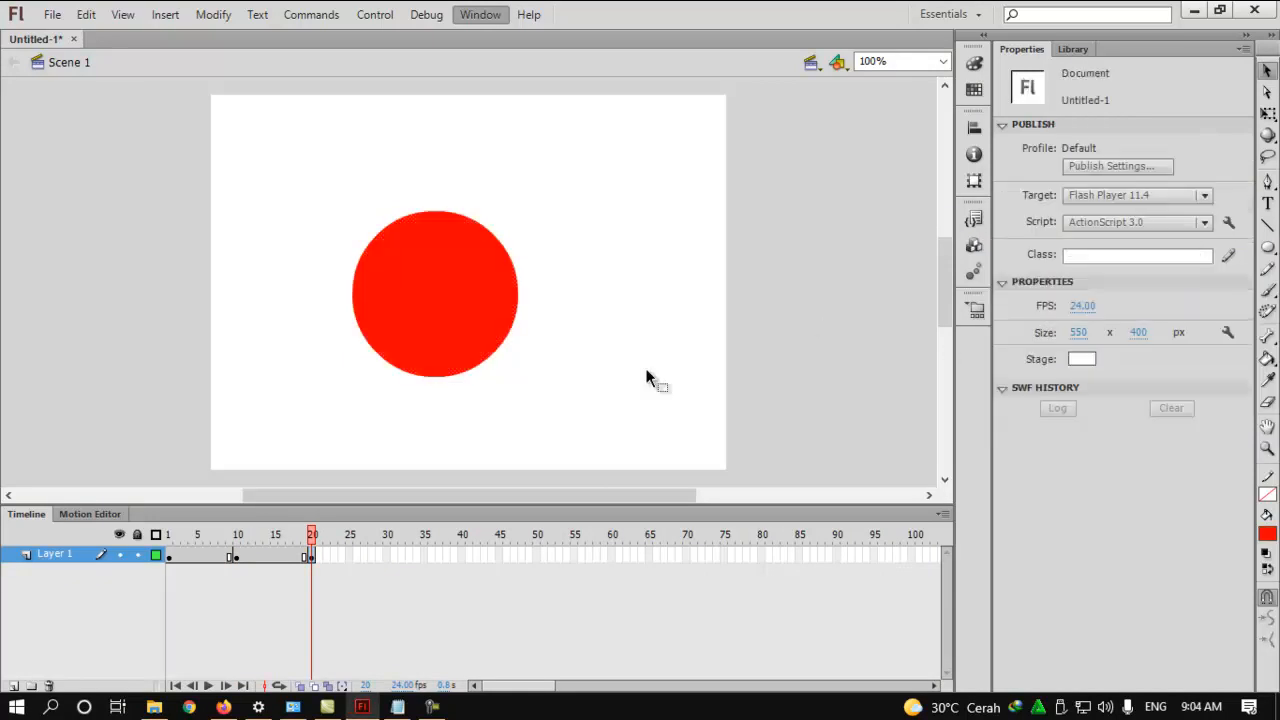
left_click(477, 302)
- Extend Layer 1 to frame 30 by inserting a regular frame there
left_click(385, 555)
right_click(384, 555)
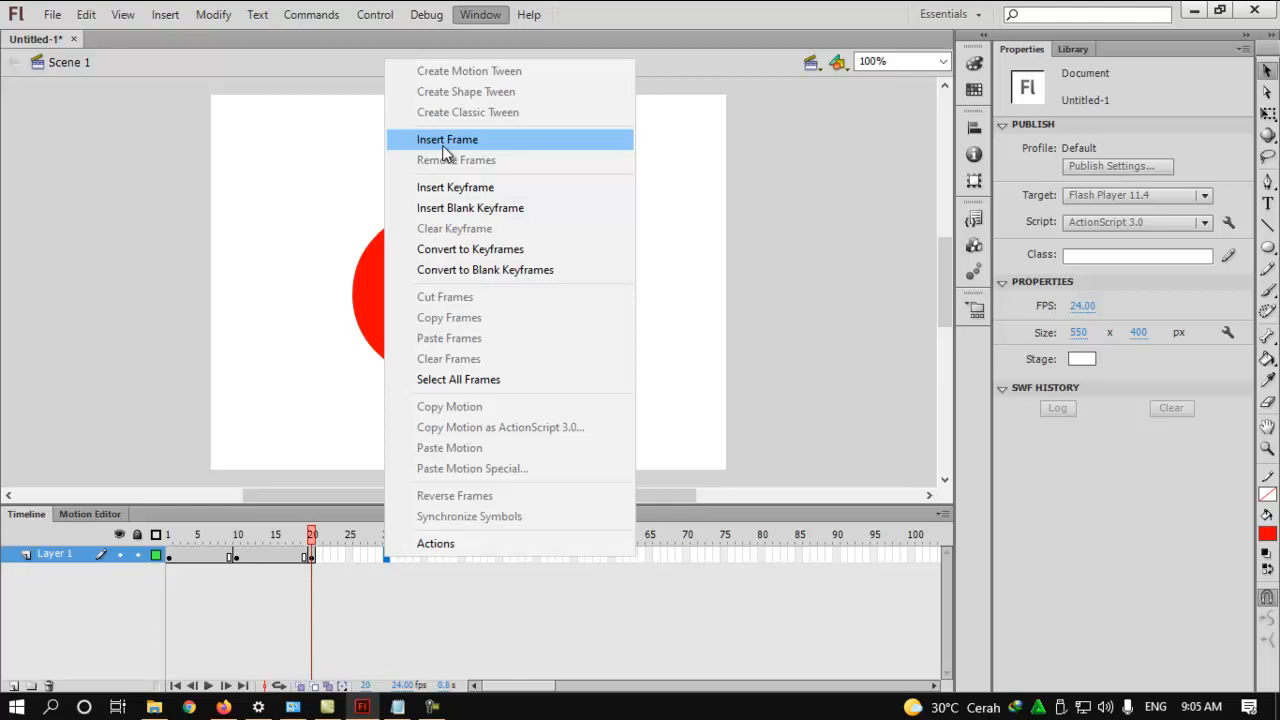
left_click(262, 420)
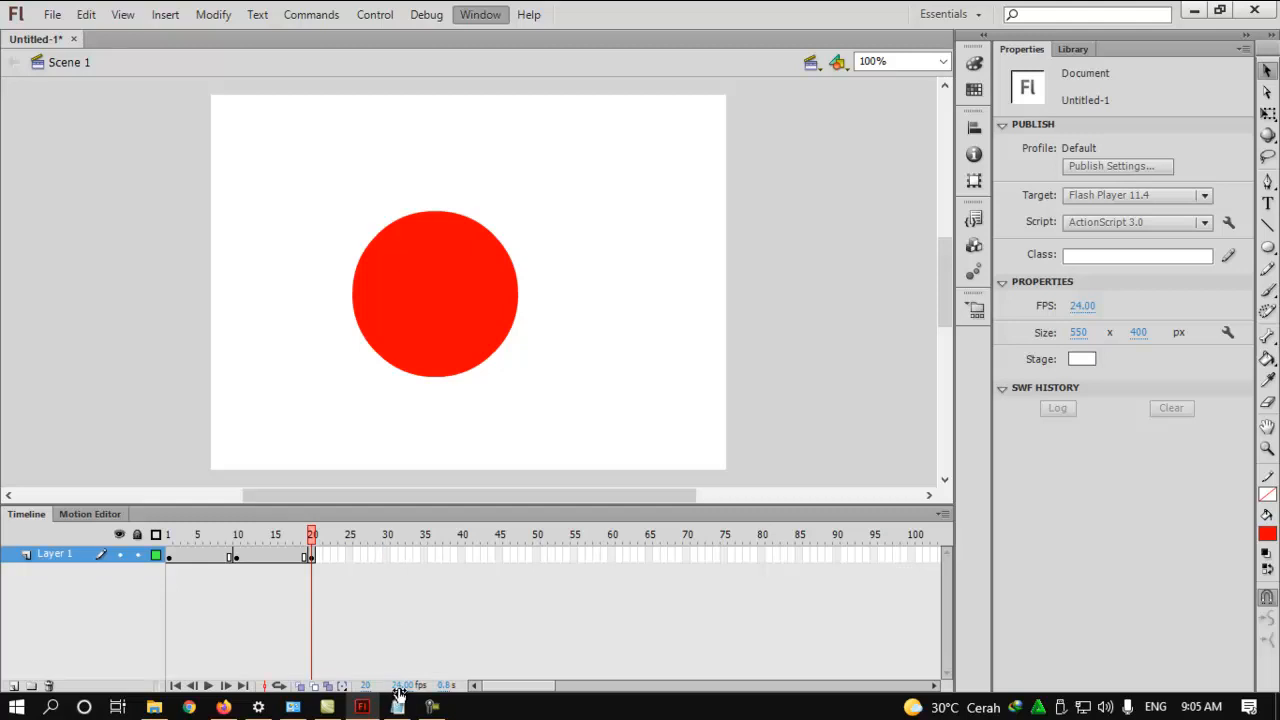
right_click(386, 560)
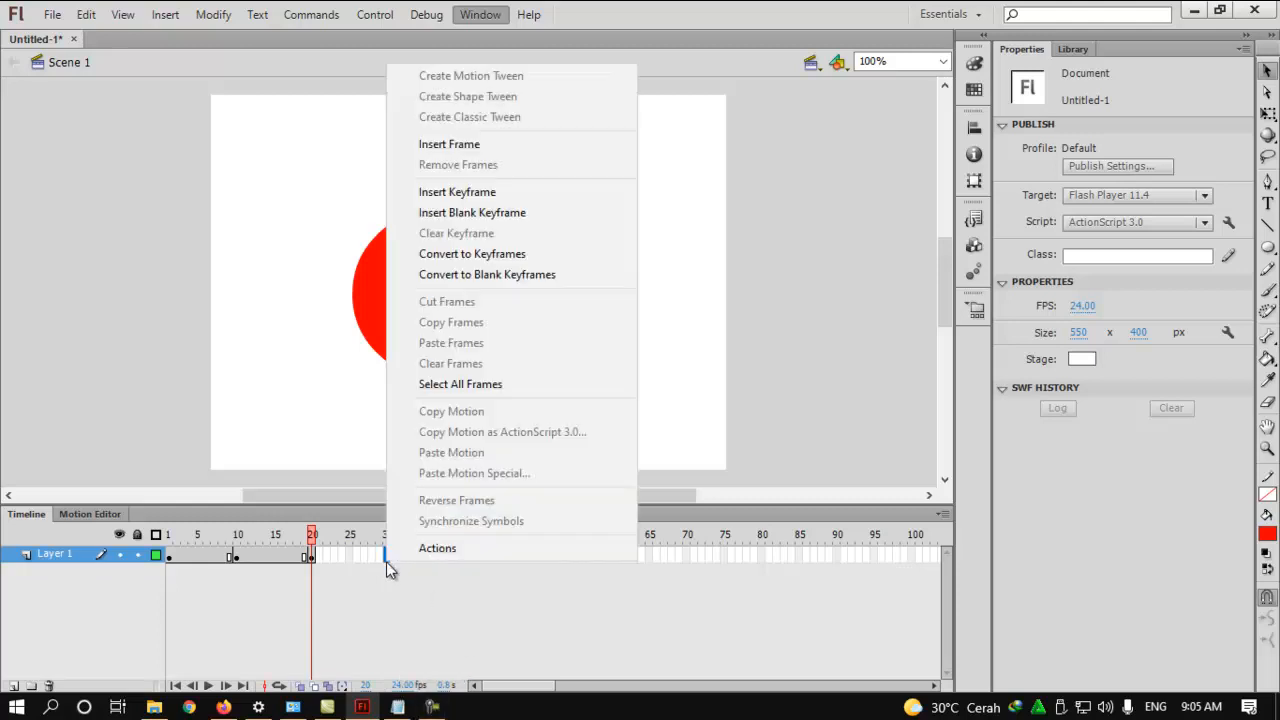
left_click(462, 150)
left_click(236, 282)
- Test the movie to preview the circle's color changes, close the preview and run the test once more
key("ctrl+Return")
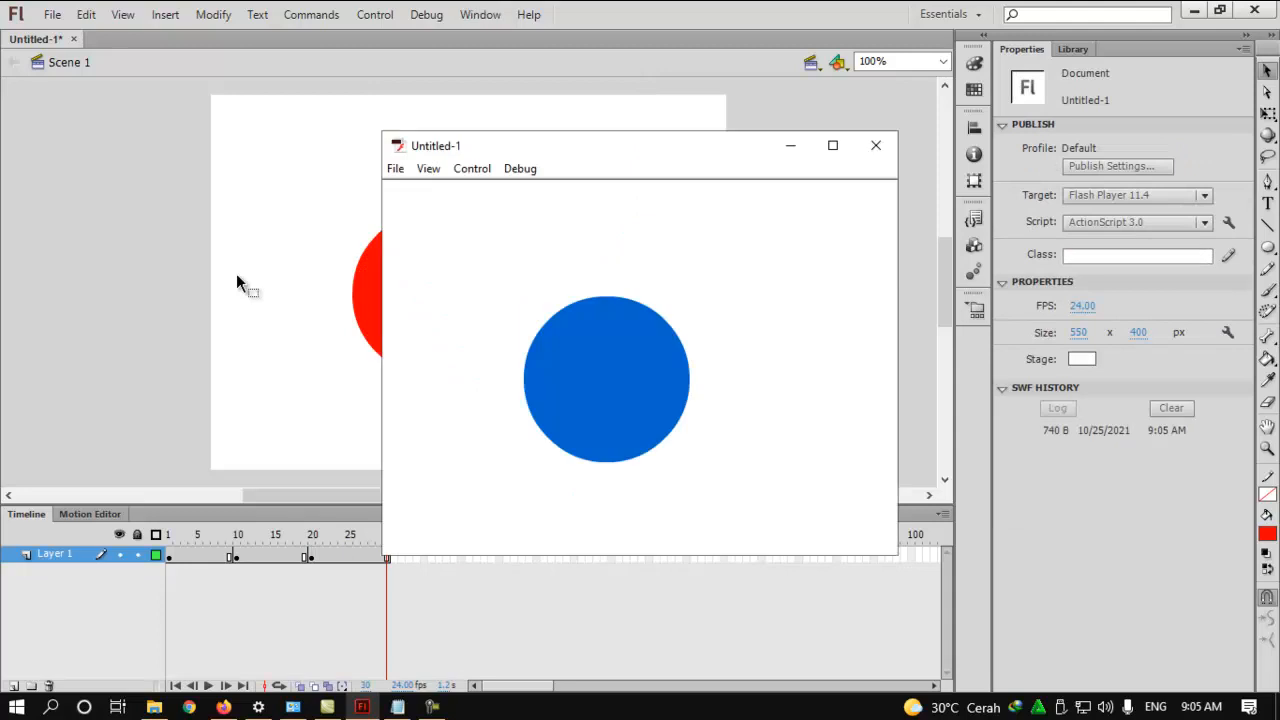
left_click(889, 145)
key("Return")
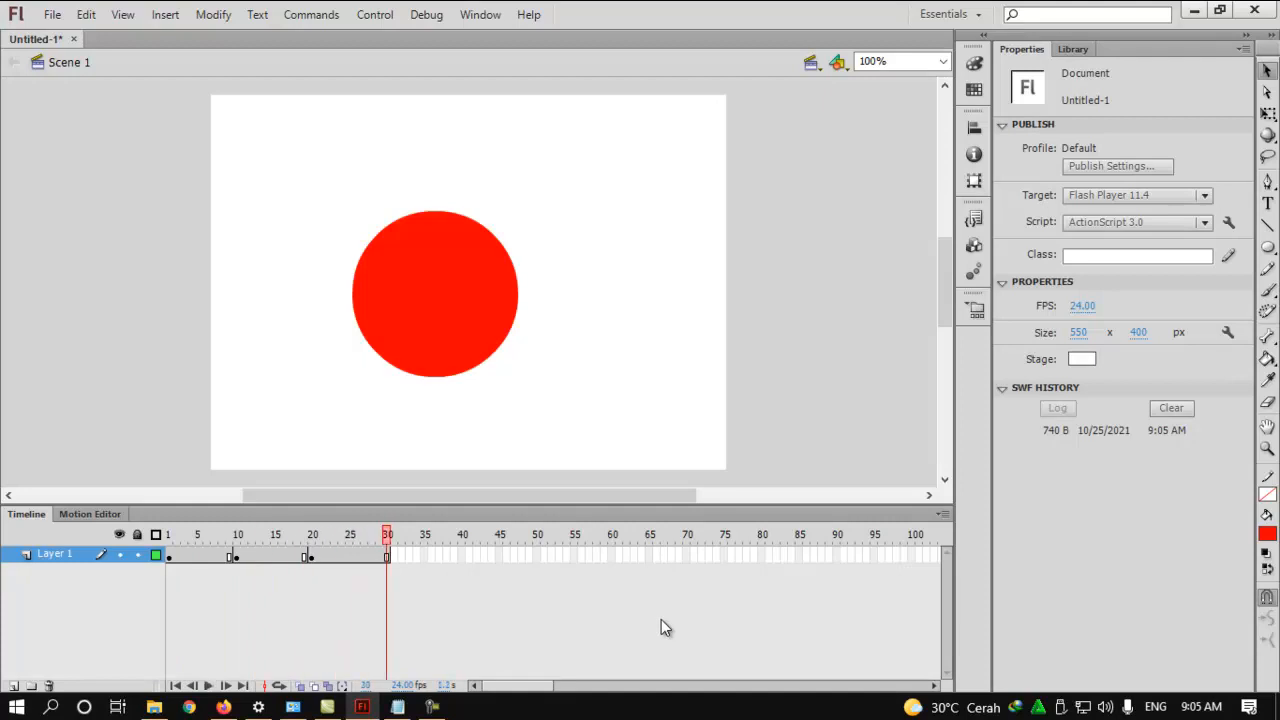
key("ctrl+Return")
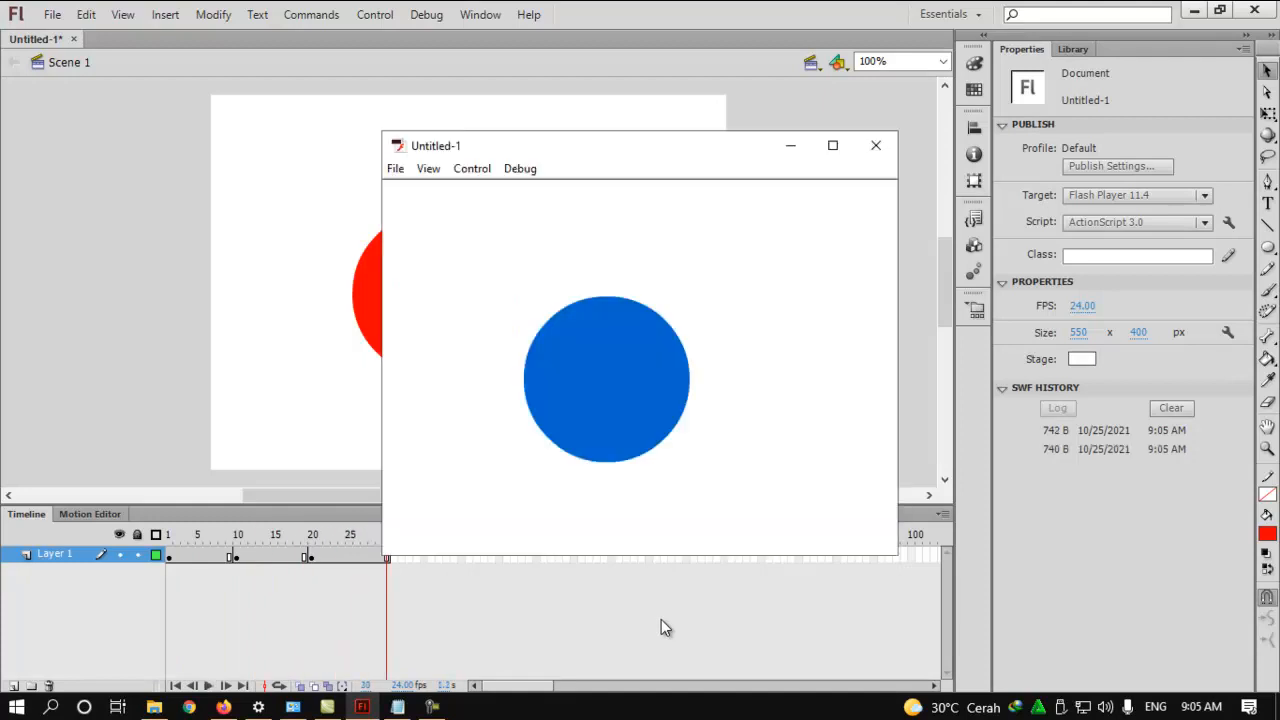
- Run the movie test once more, close the preview and review the Layer 1 keyframes at frames 1, 10 and 20
left_click(891, 145)
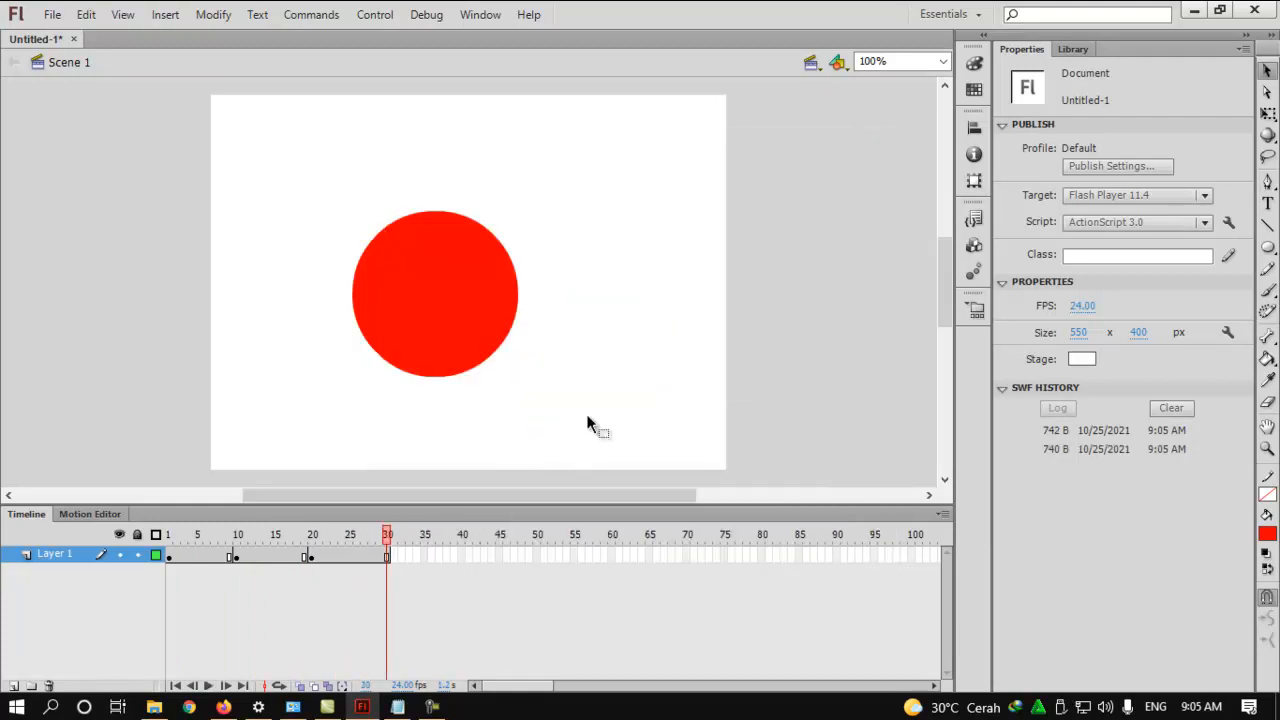
key("ctrl+Return")
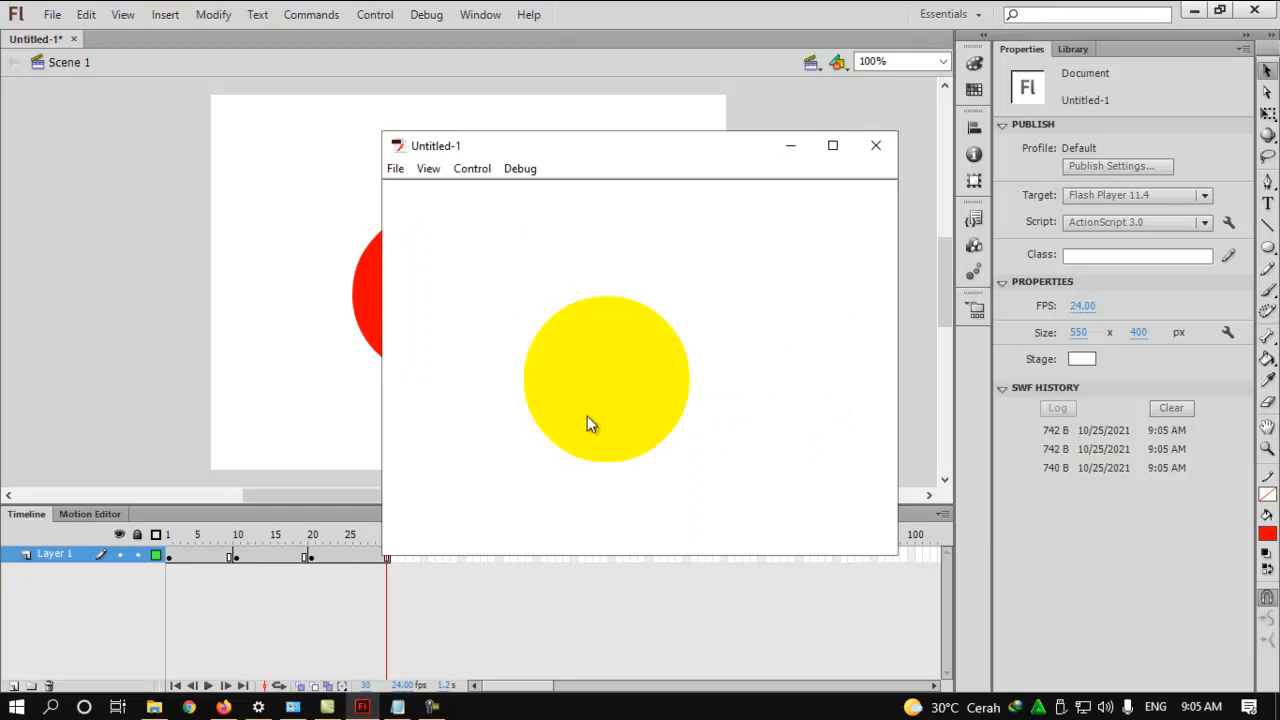
left_click(885, 143)
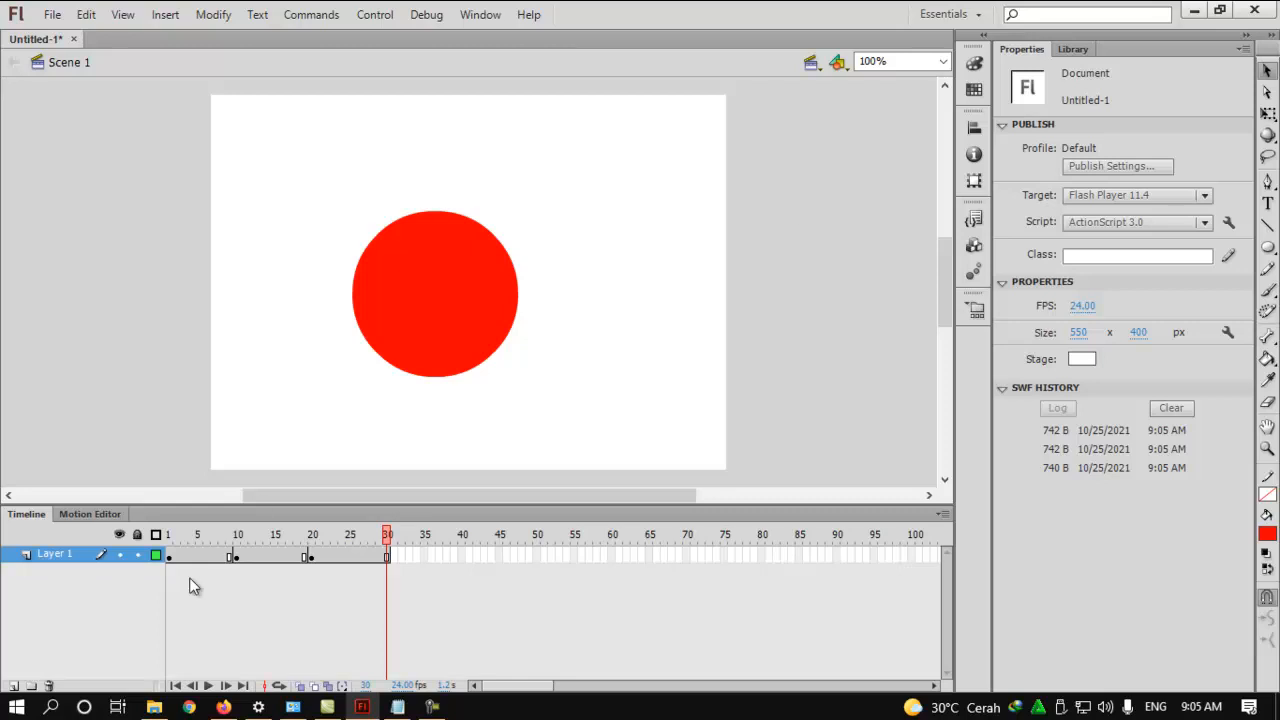
left_click(171, 555)
left_click(236, 556)
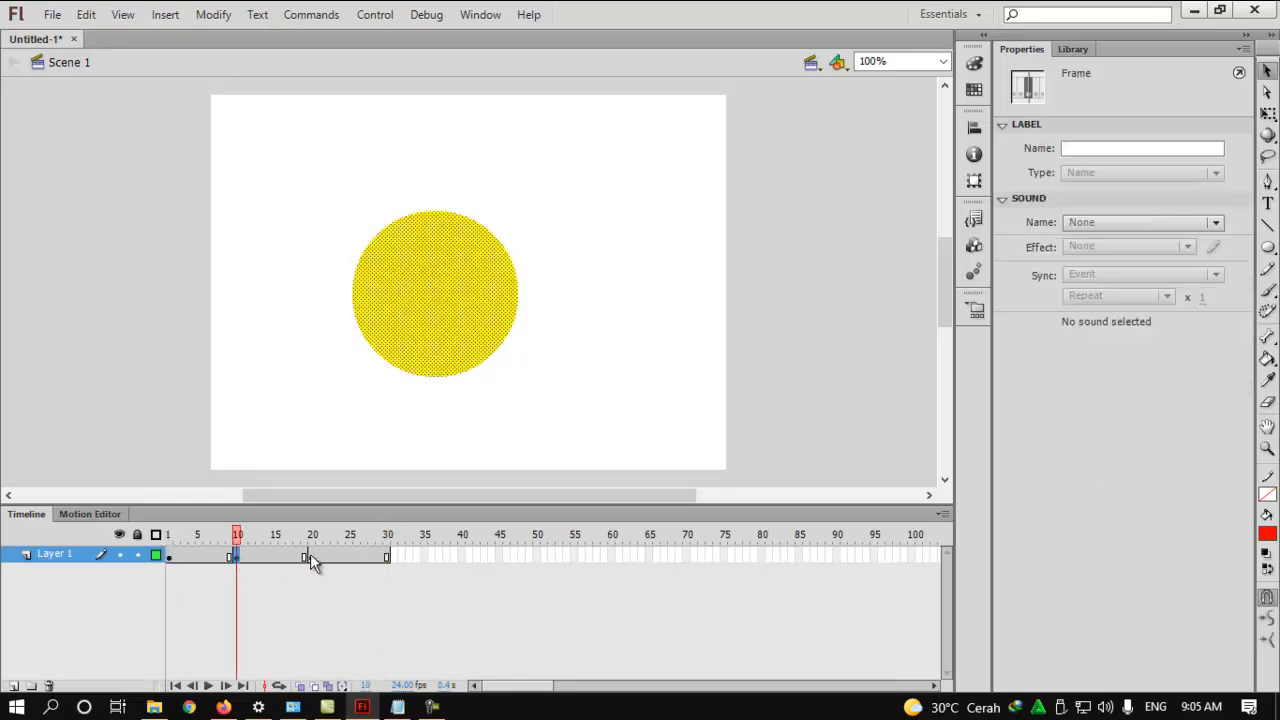
left_click(311, 556)
left_click(328, 187)
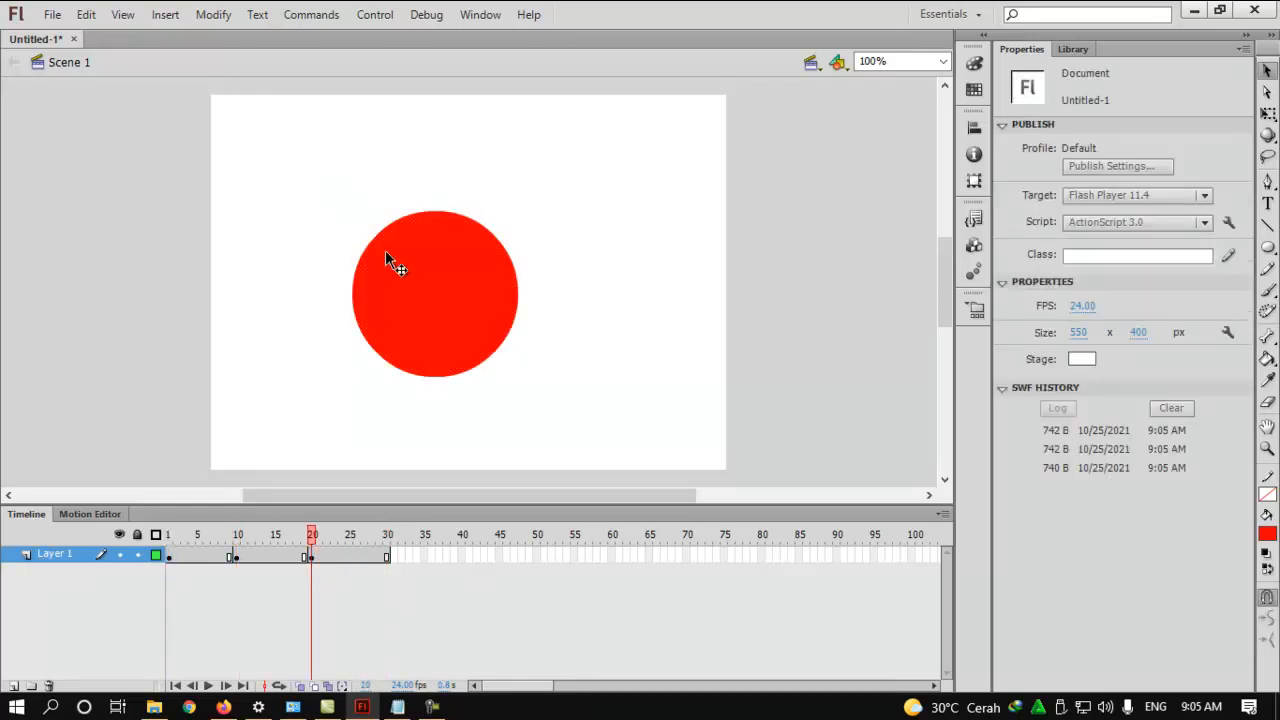
- Add a new layer above Layer 1 and start a text field near the stage's upper edge
left_click(13, 686)
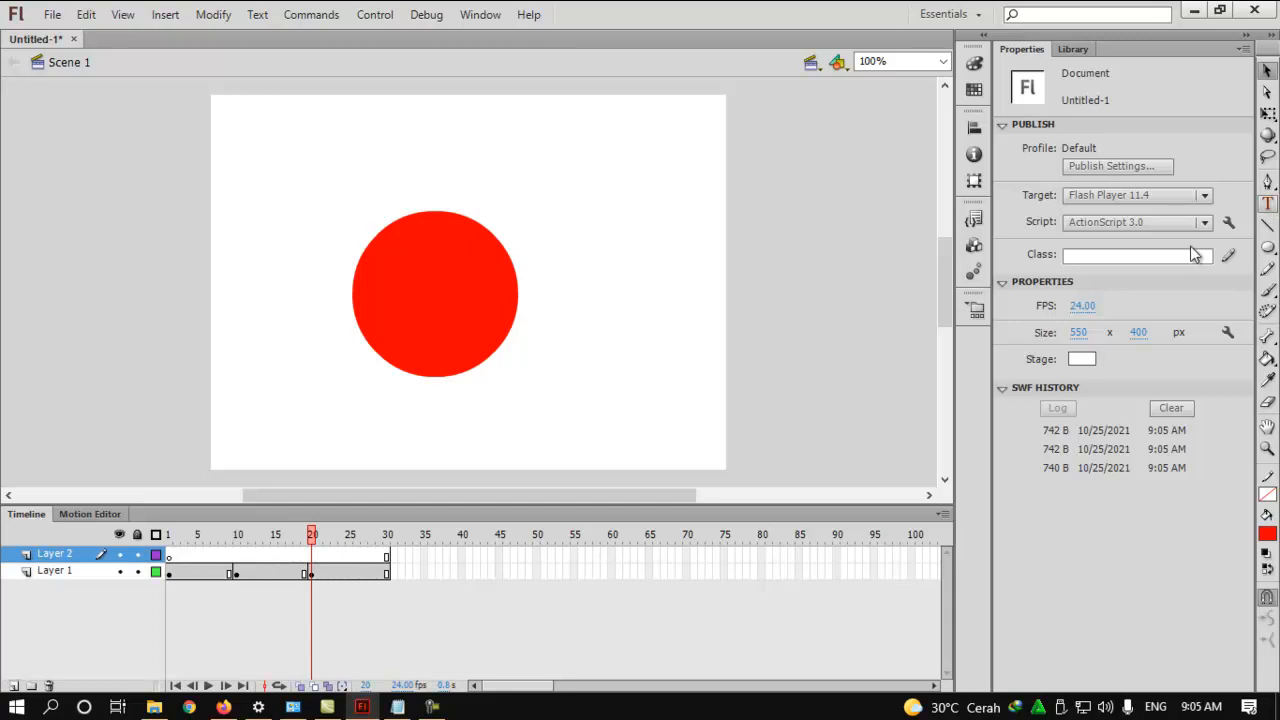
left_click(1267, 204)
left_click(359, 129)
type("pendidikan")
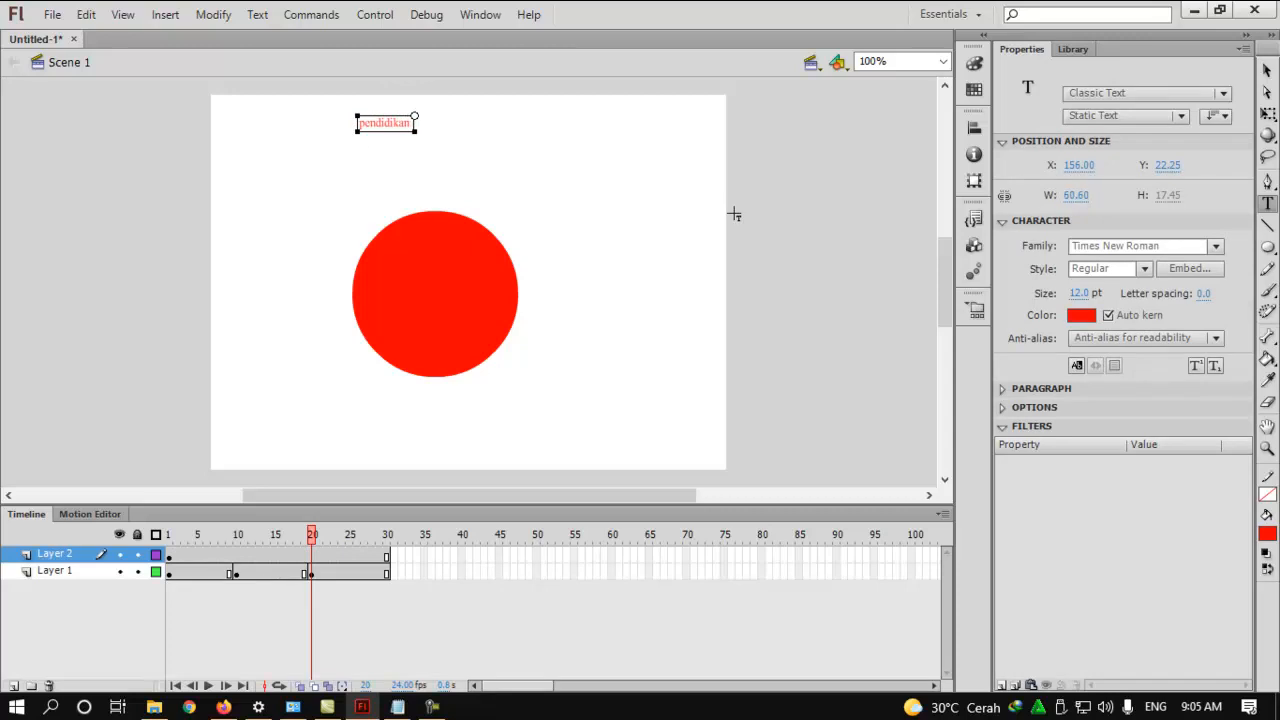
key("BackSpace")
key("BackSpace")
key("BackSpace")
key("BackSpace")
key("BackSpace")
key("BackSpace")
key("BackSpace")
key("BackSpace")
key("BackSpace")
key("BackSpace")
- Enter the text PENDIDIKAN INFORMATIKA and format it in Tw Cen MT Condensed Extra Bold at 31 pt
type("PENDIDIKAN INFORMATIKA")
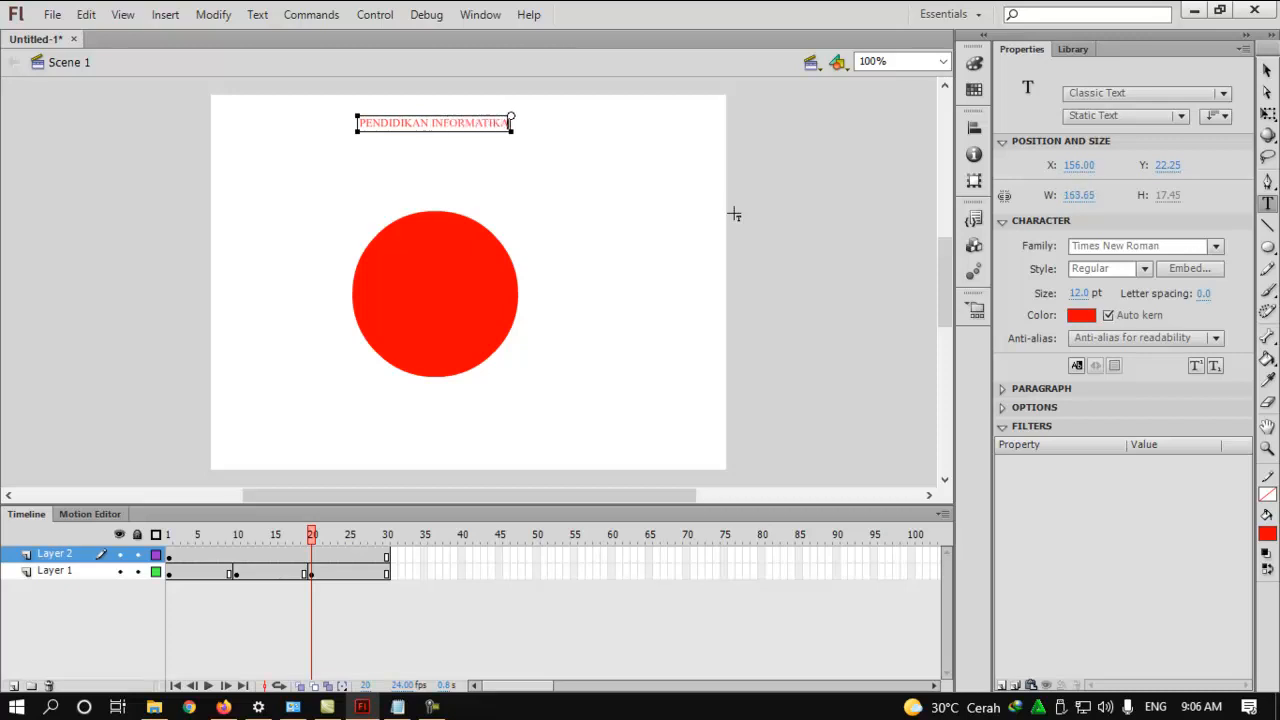
key("ctrl+a")
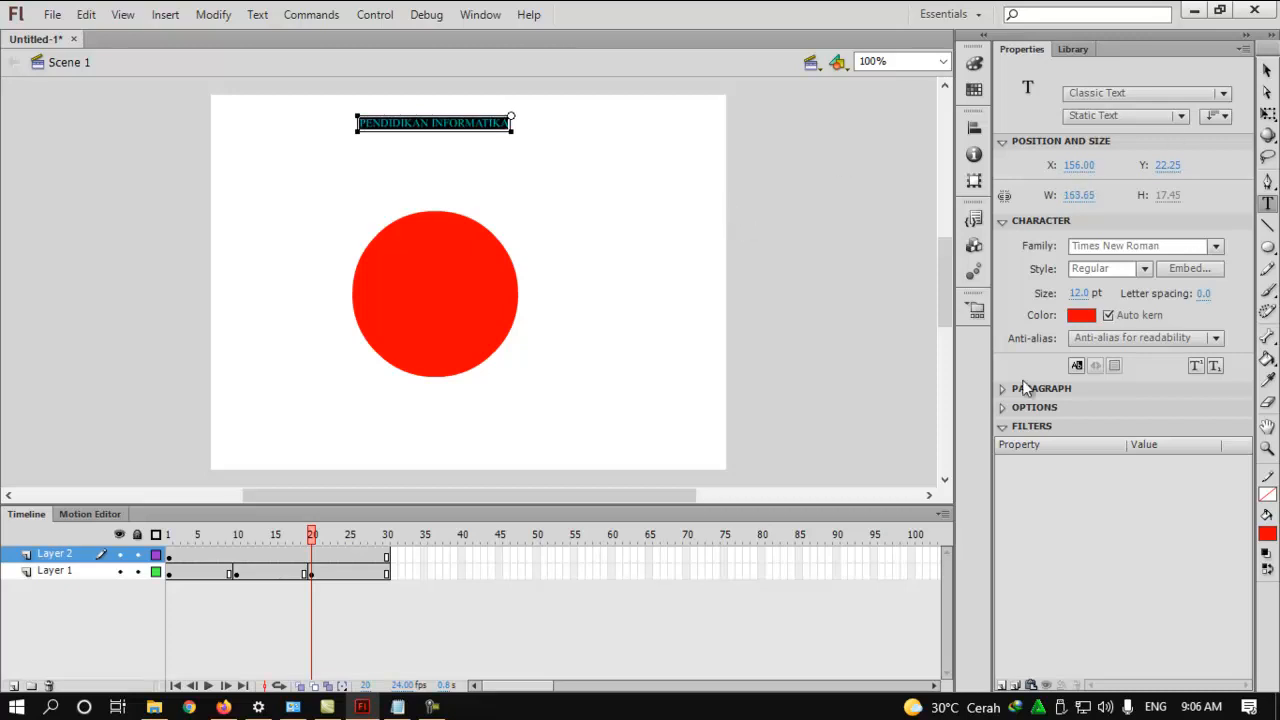
left_click_drag(1078, 293, 1100, 303)
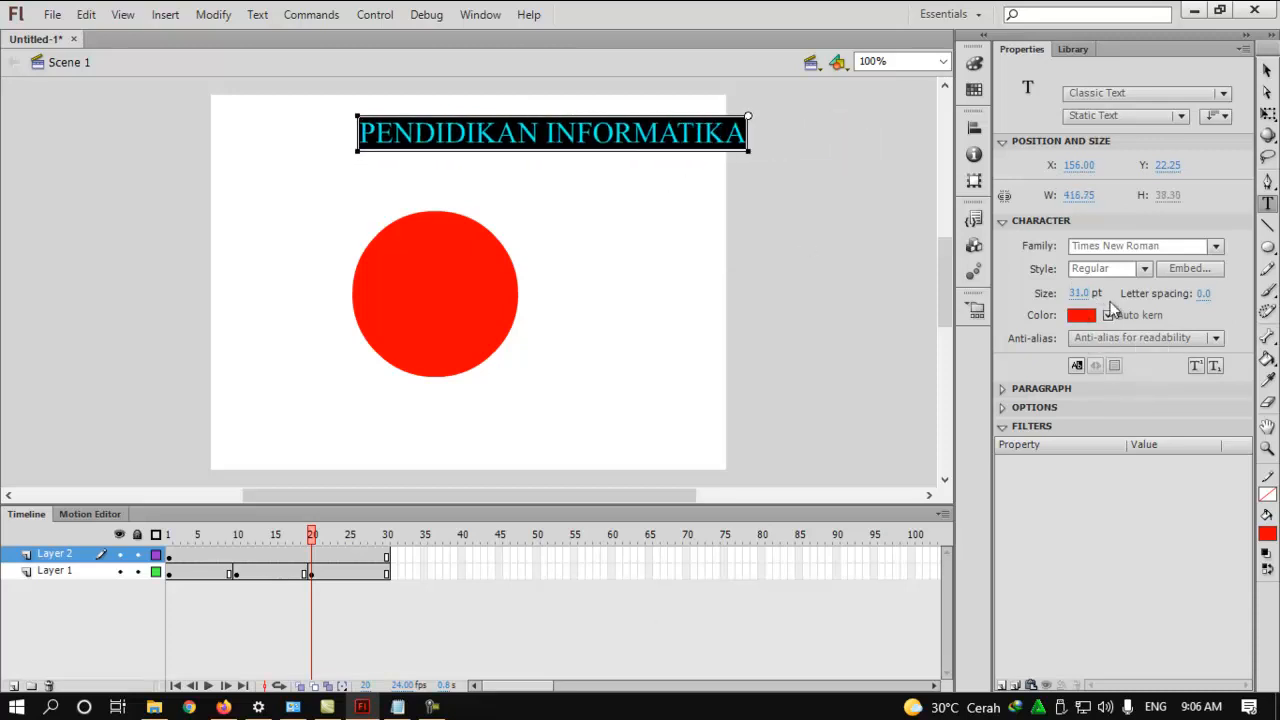
left_click(1215, 250)
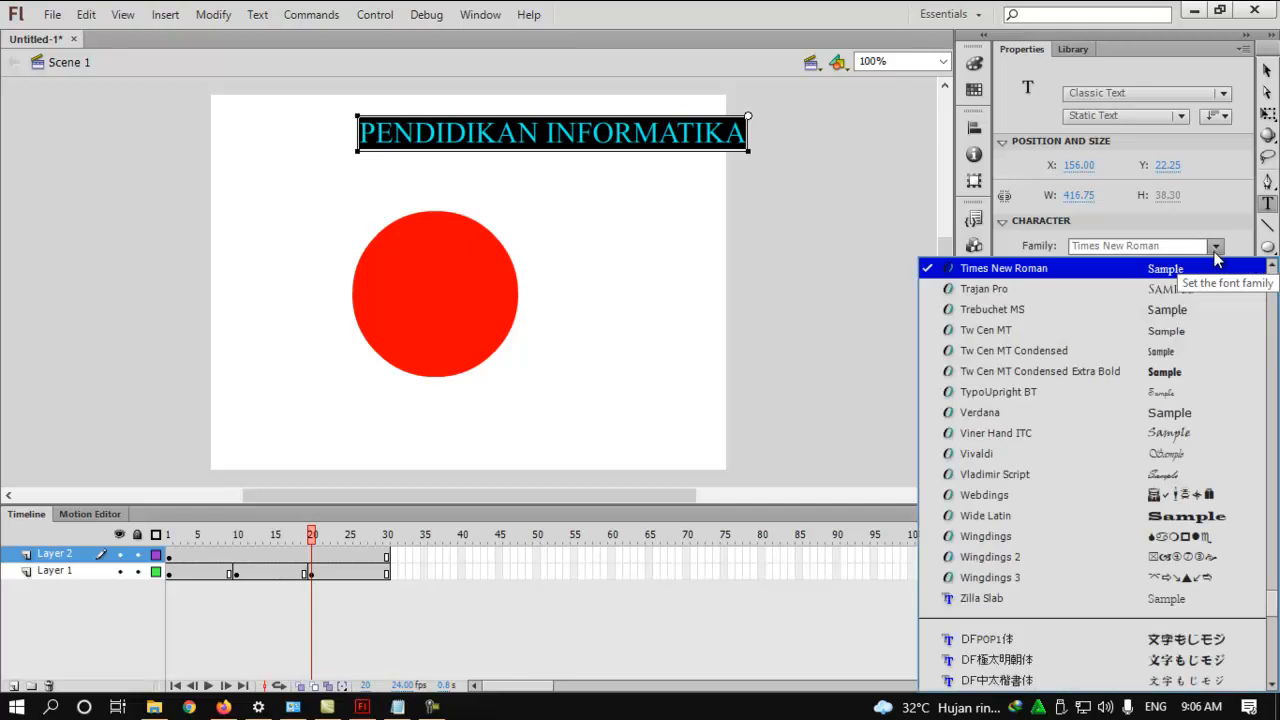
left_click(1185, 372)
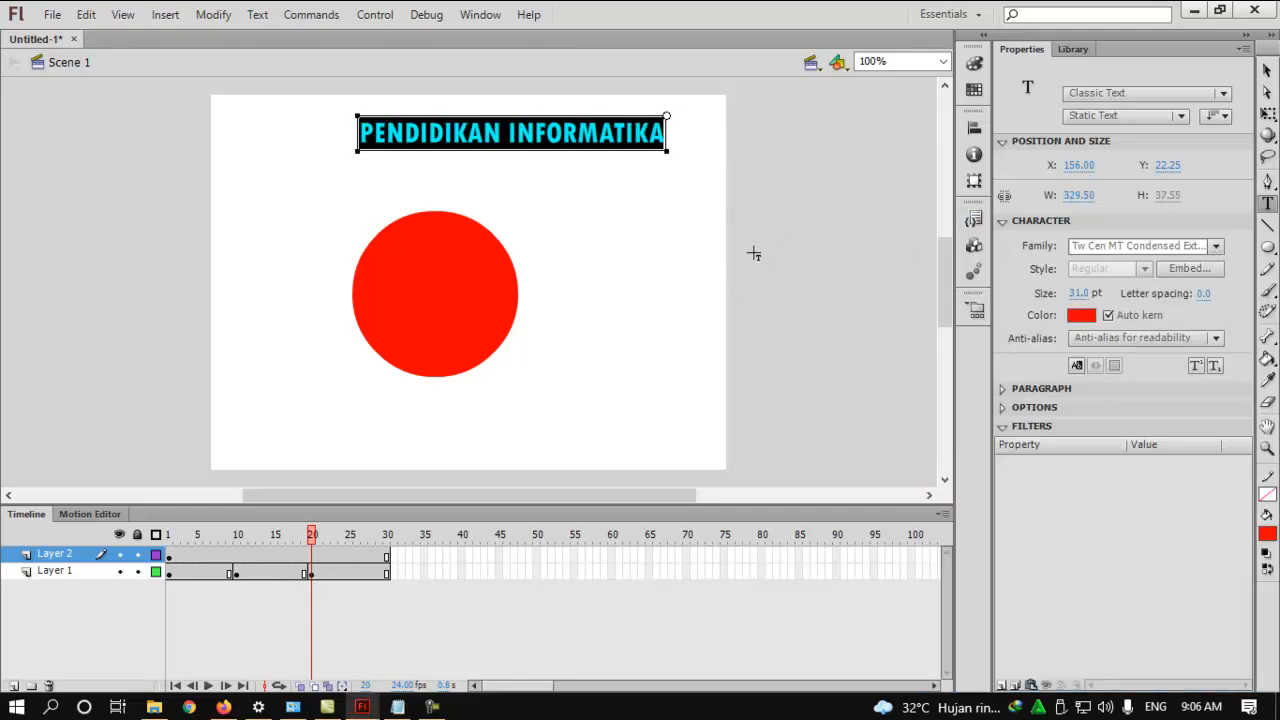
- Move the text to just above the circle, at about X 93, Y 65
left_click(1267, 72)
left_click_drag(614, 131, 555, 171)
left_click(678, 209)
left_click(766, 249)
left_click(463, 176)
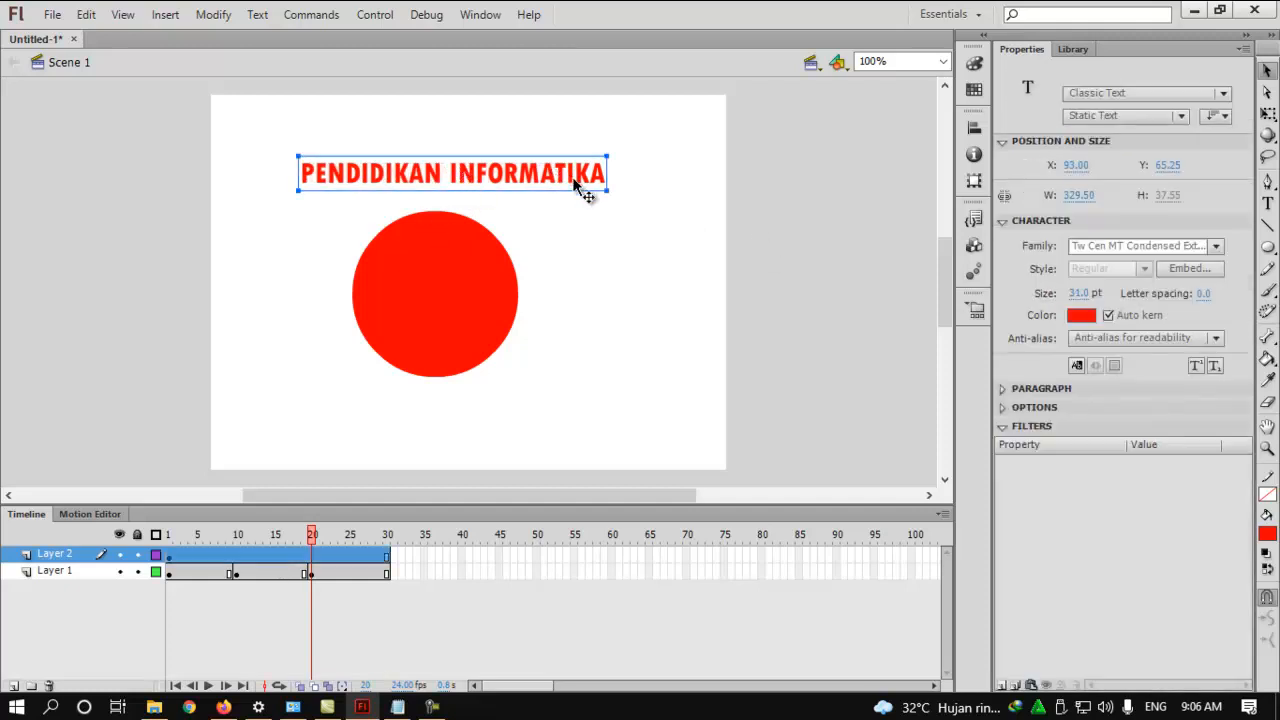
left_click(429, 193)
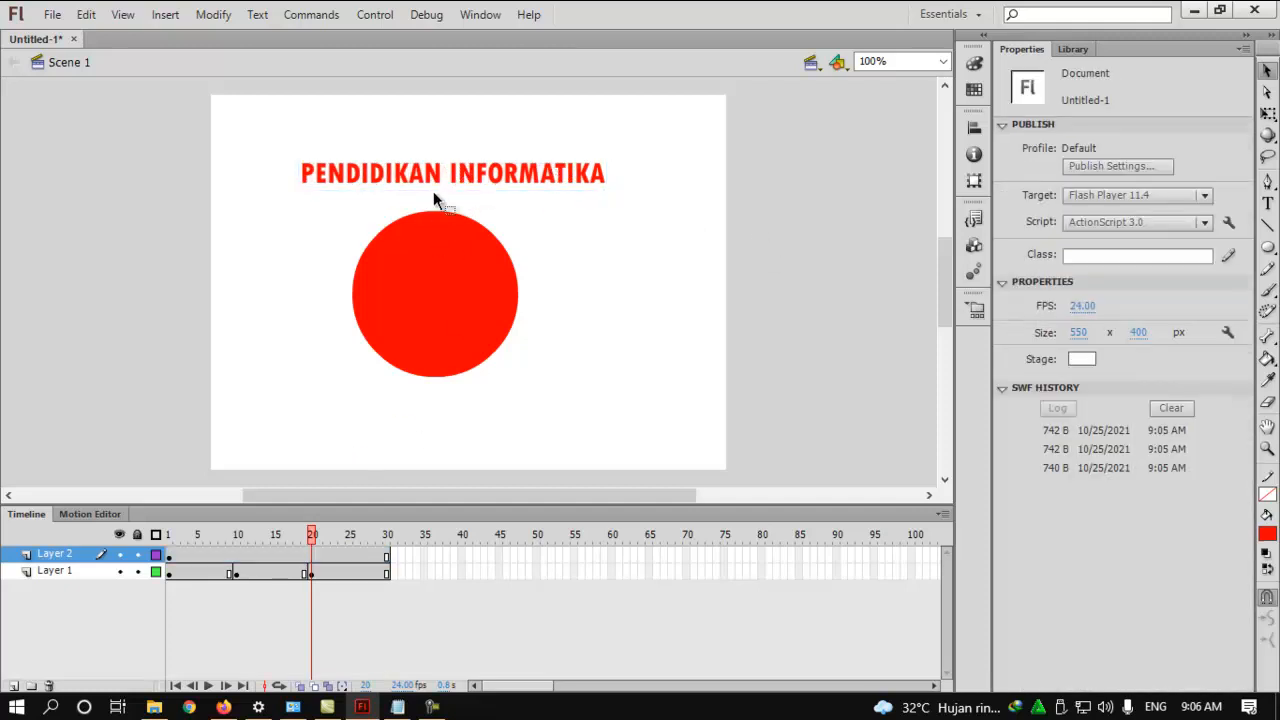
left_click(423, 180)
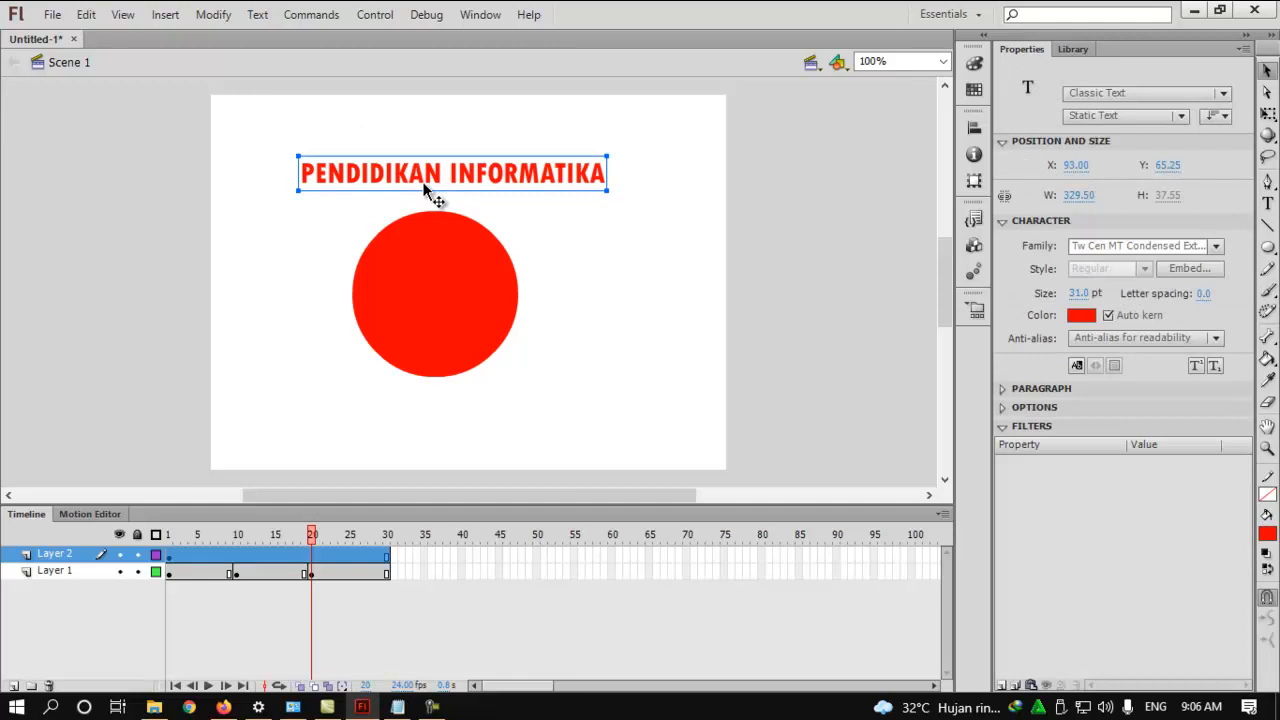
- Insert a keyframe at frame 10 of Layer 2
left_click(236, 558)
right_click(237, 565)
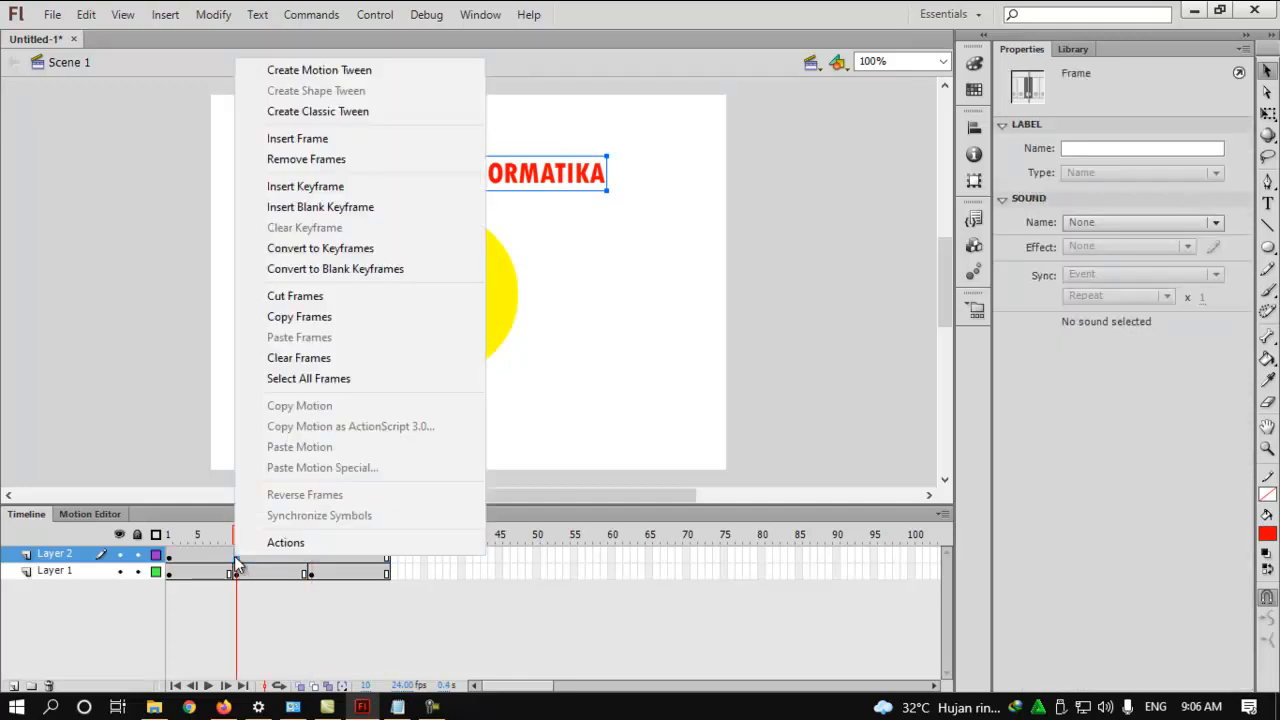
left_click(198, 544)
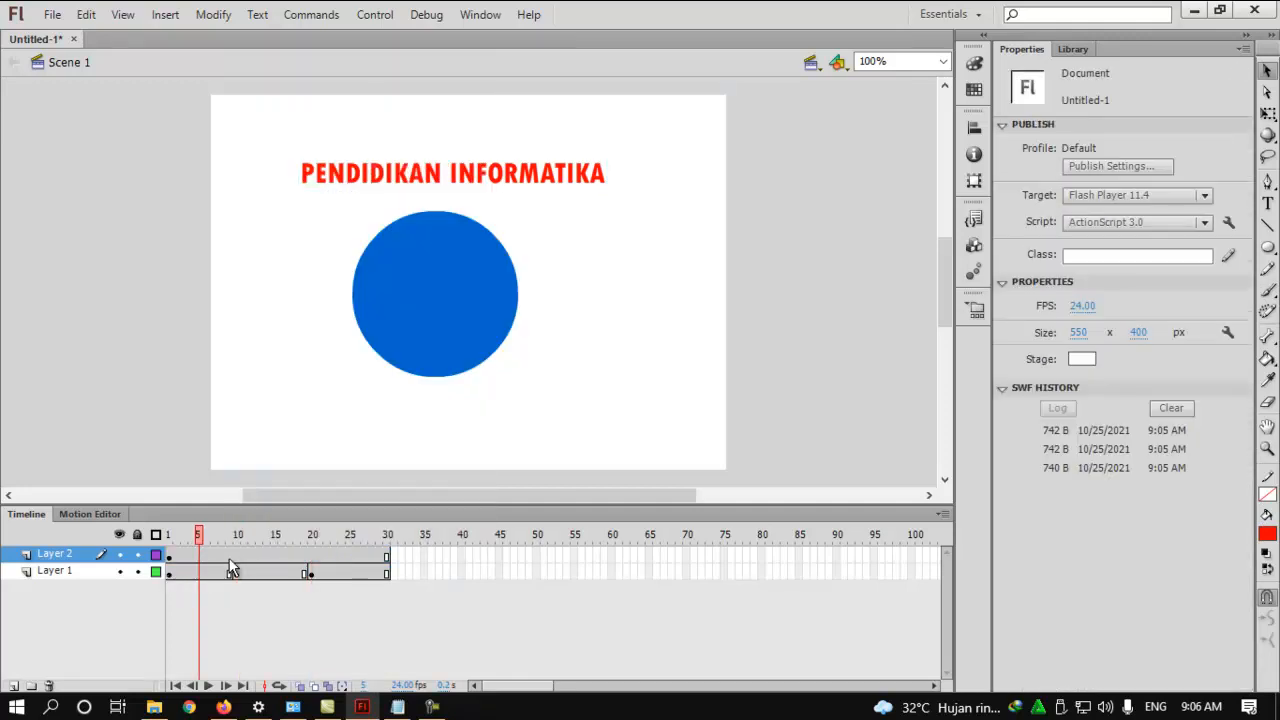
left_click(236, 557)
right_click(236, 557)
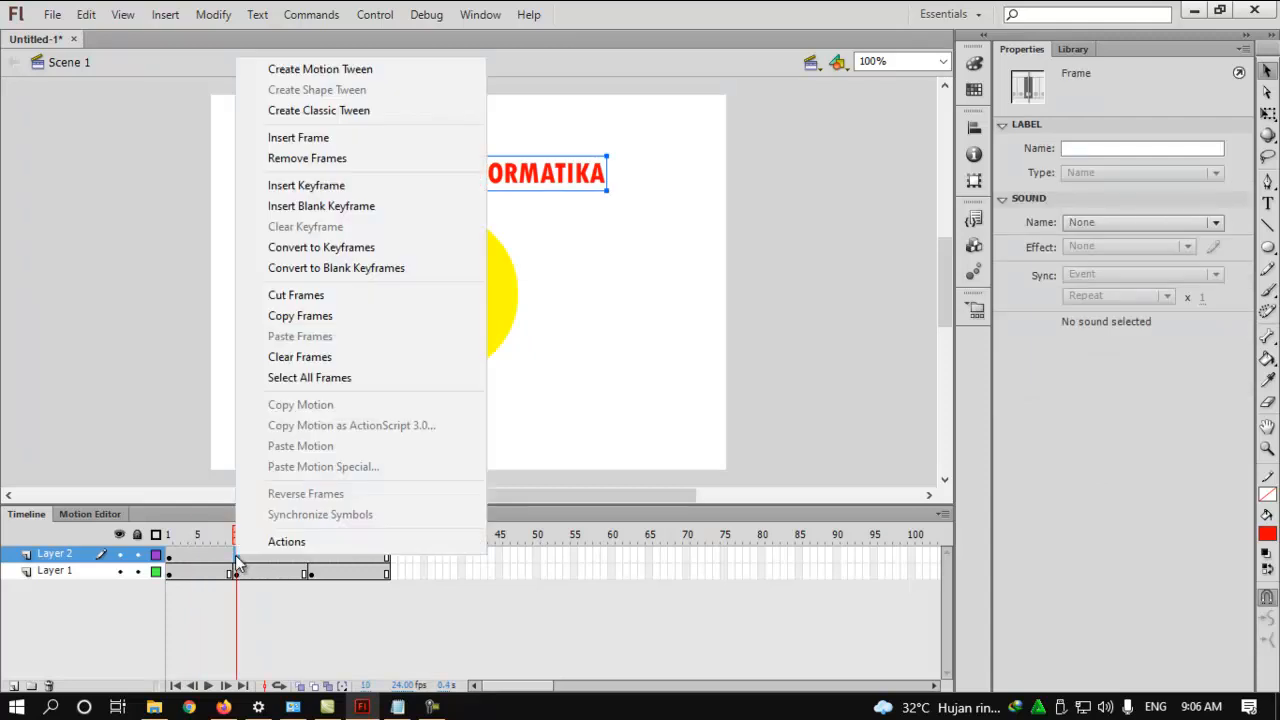
left_click(310, 186)
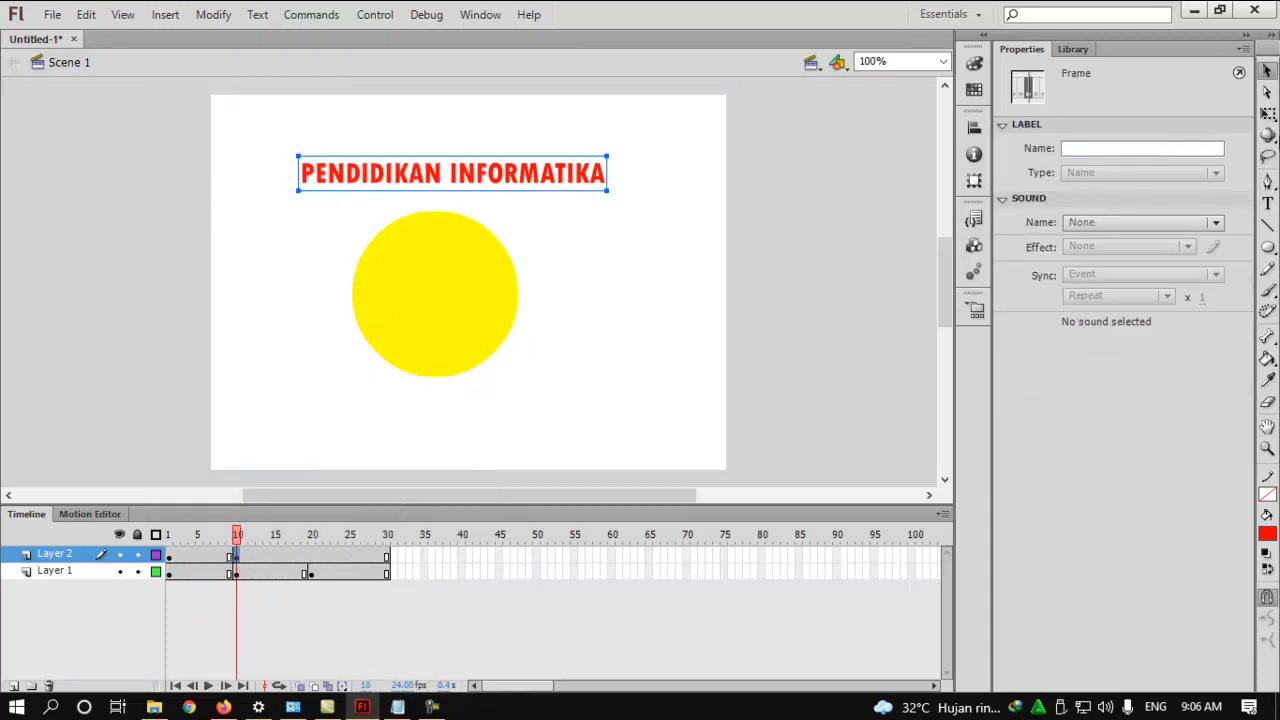
- Change the text color at the frame 10 keyframe of Layer 2 to yellow
left_click(1267, 203)
left_click_drag(298, 172, 628, 188)
left_click(1086, 316)
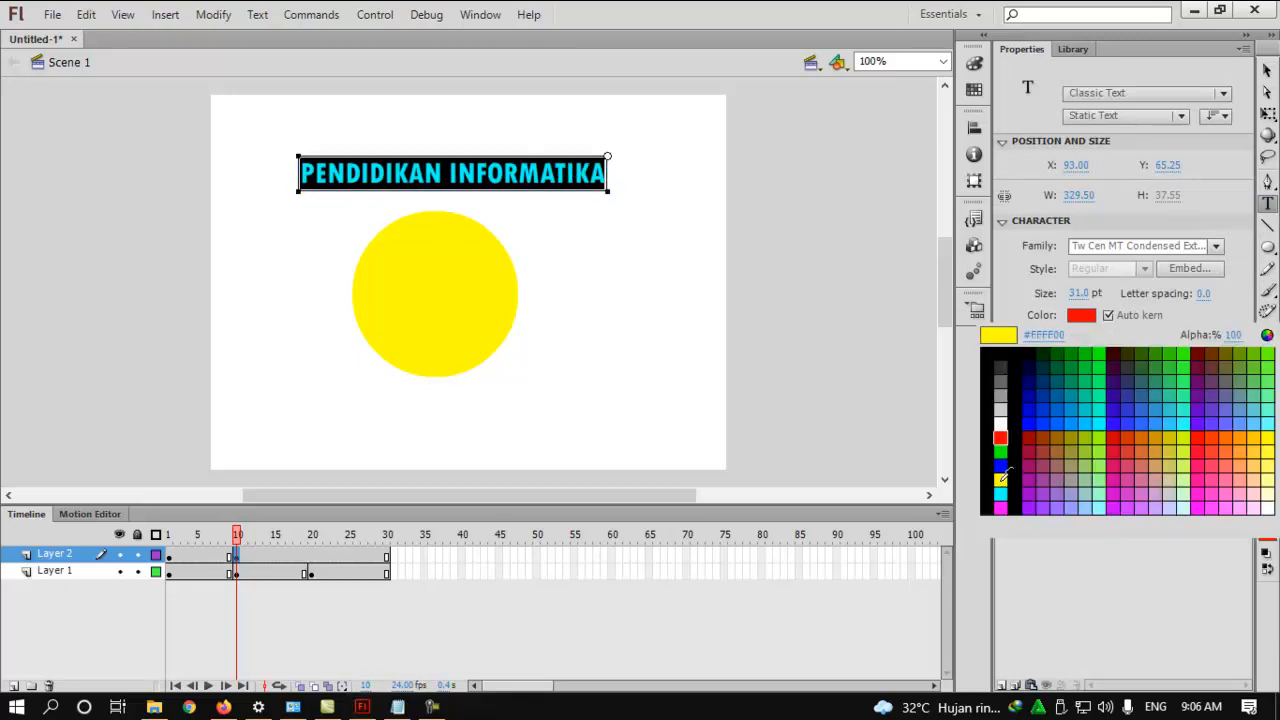
left_click(1001, 482)
left_click(640, 272)
- Change the circle's fill at the frame 10 keyframe of Layer 1 to blue
left_click_drag(240, 538, 312, 541)
left_click(312, 555)
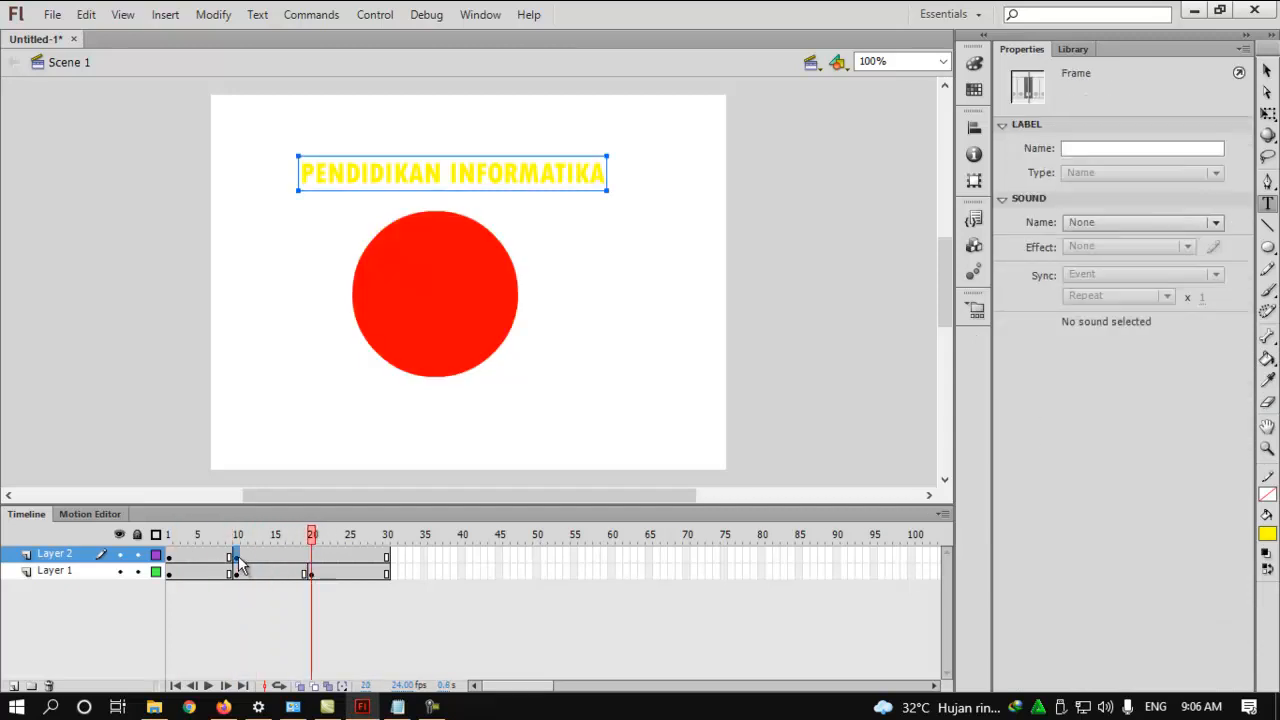
left_click(237, 557)
left_click(1267, 70)
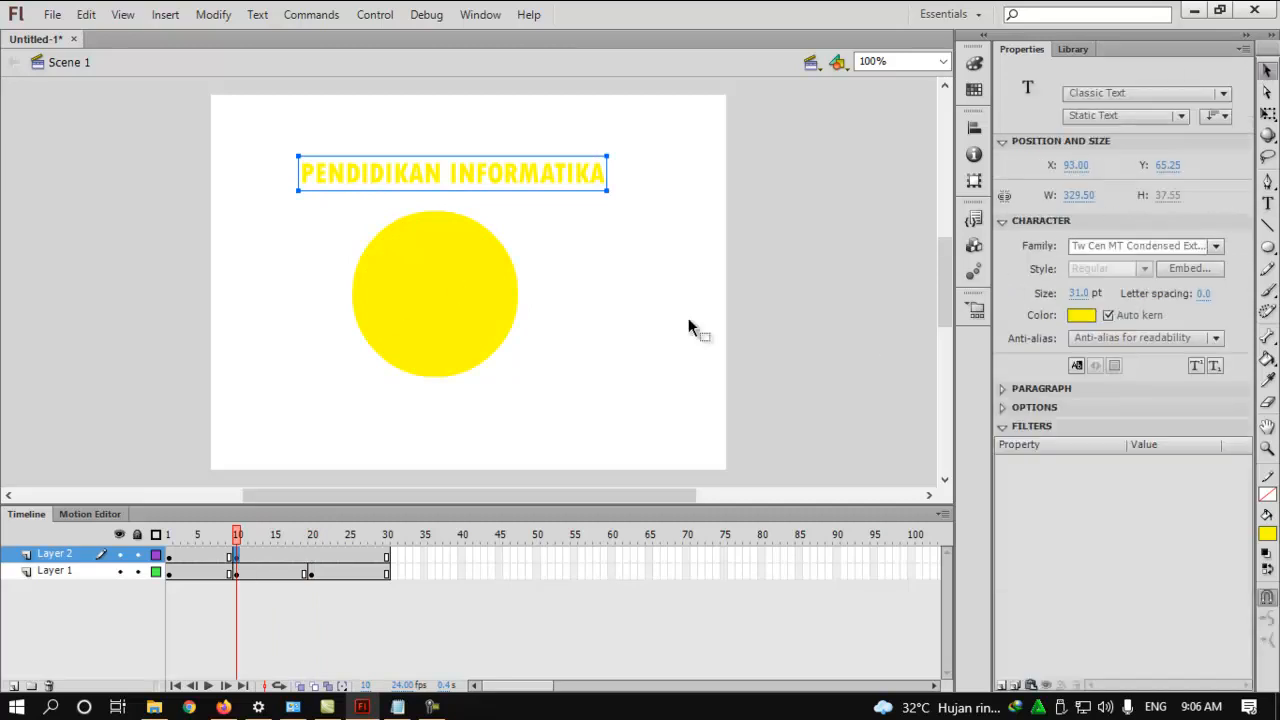
left_click(500, 325)
left_click(1204, 229)
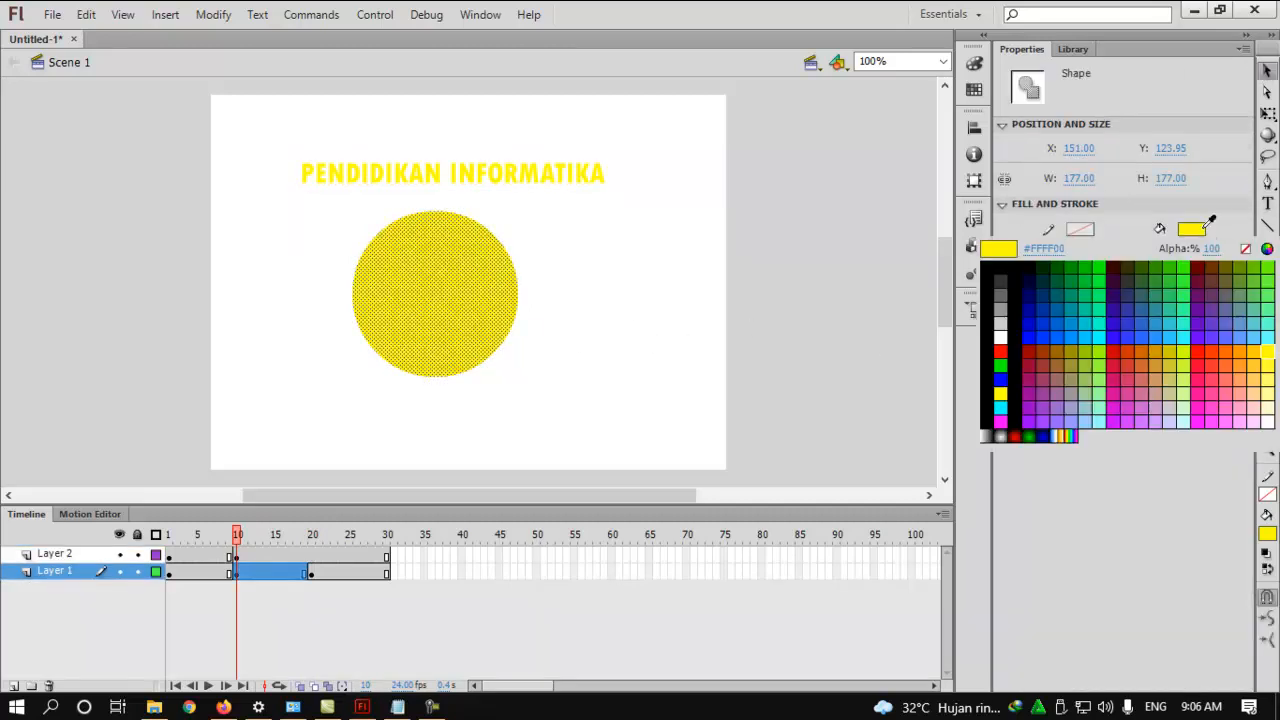
left_click(1004, 377)
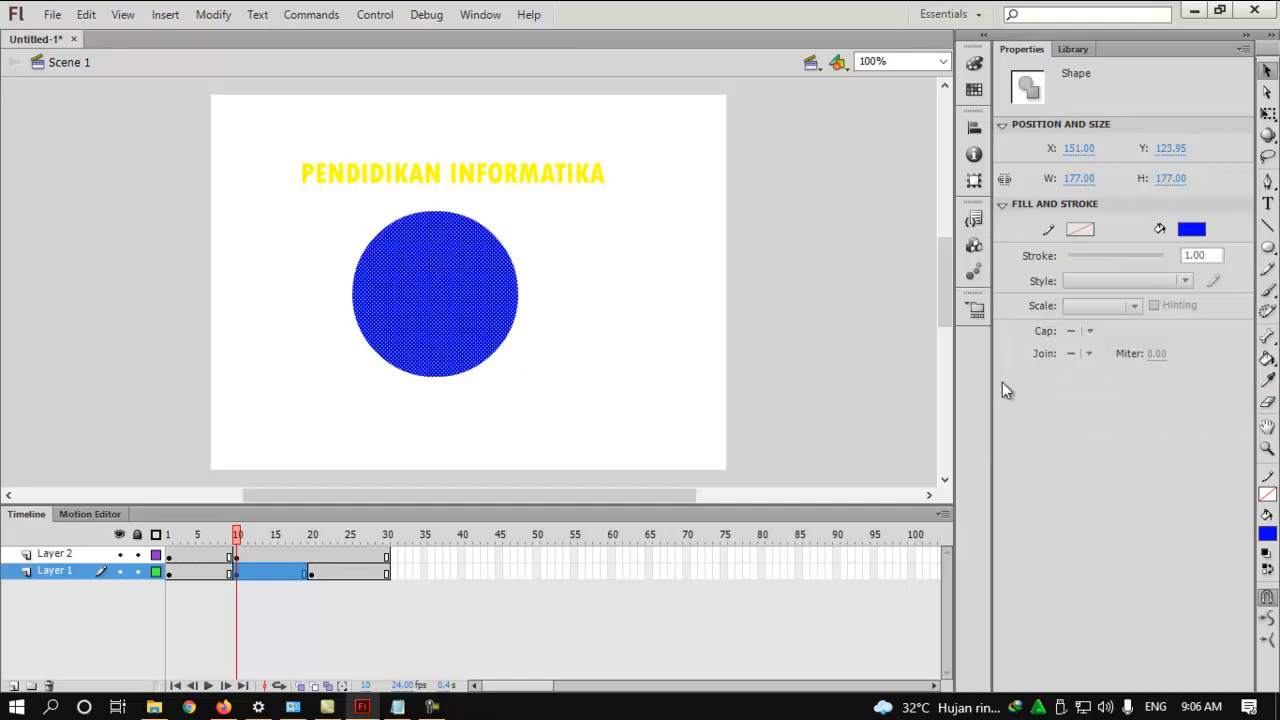
- Change the text color in the Layer 2 span starting at frame 10 to blue
left_click_drag(238, 538, 271, 552)
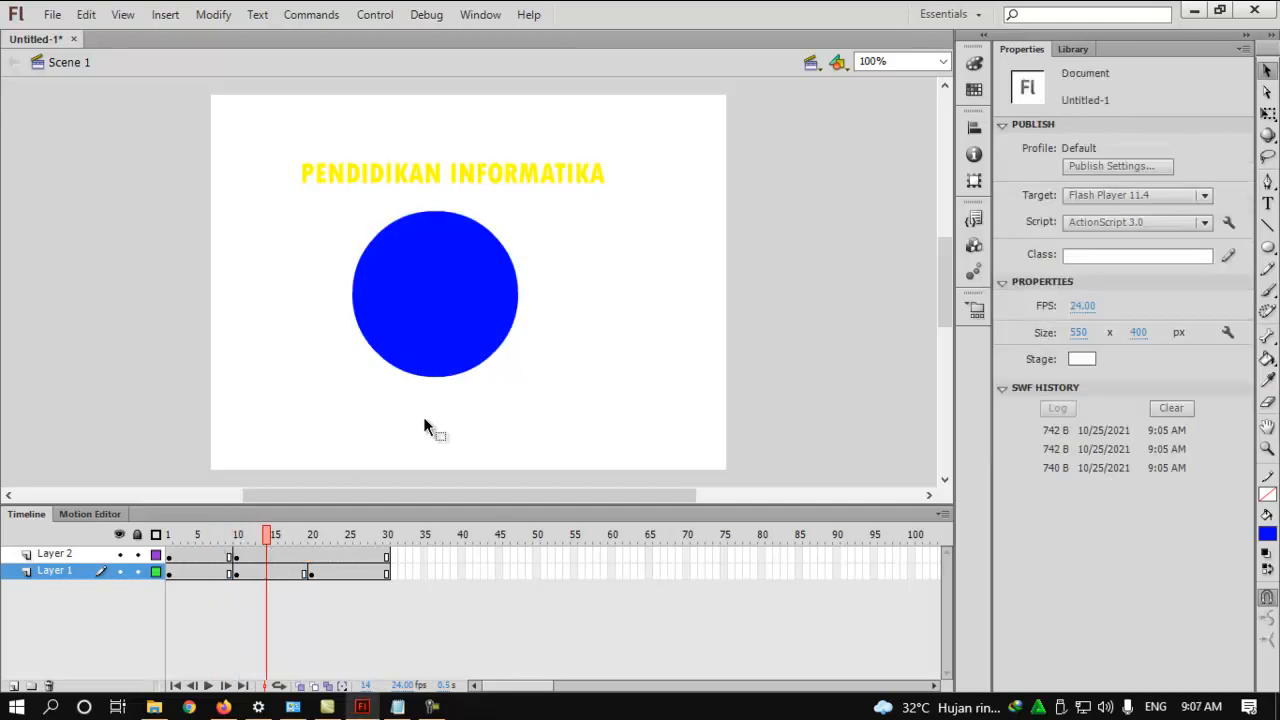
left_click(463, 170)
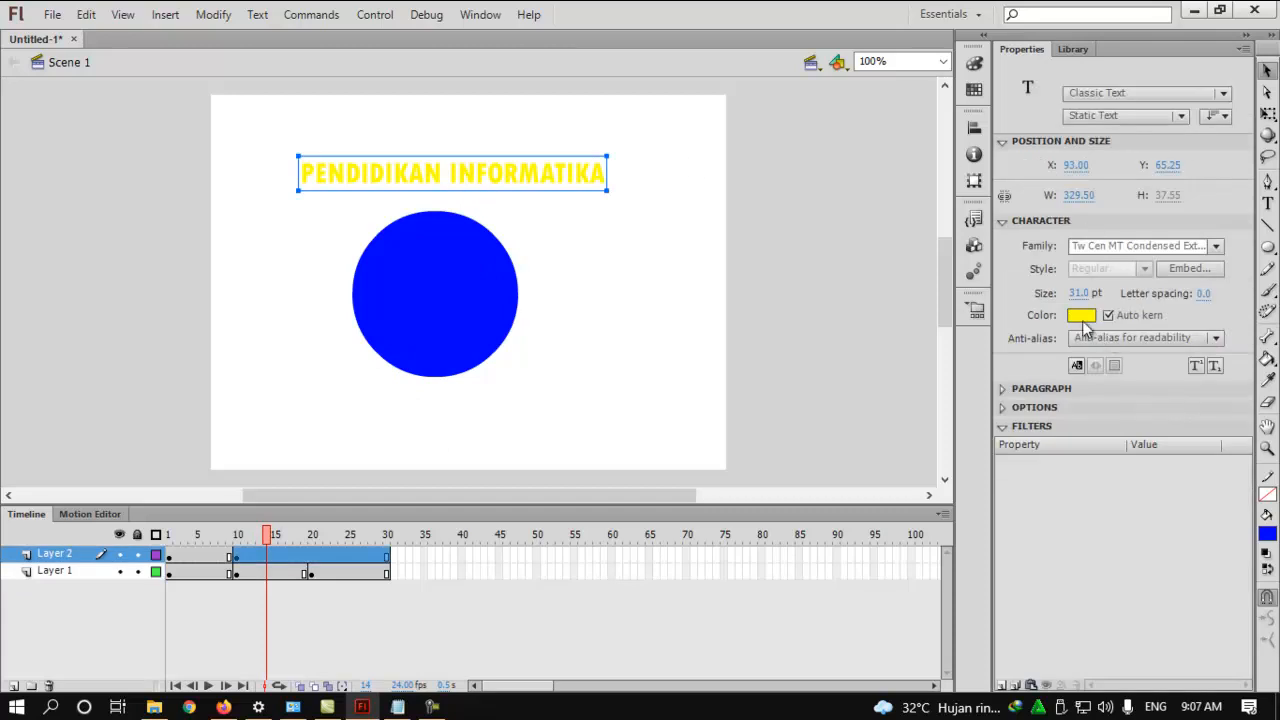
left_click(1081, 315)
left_click(1003, 474)
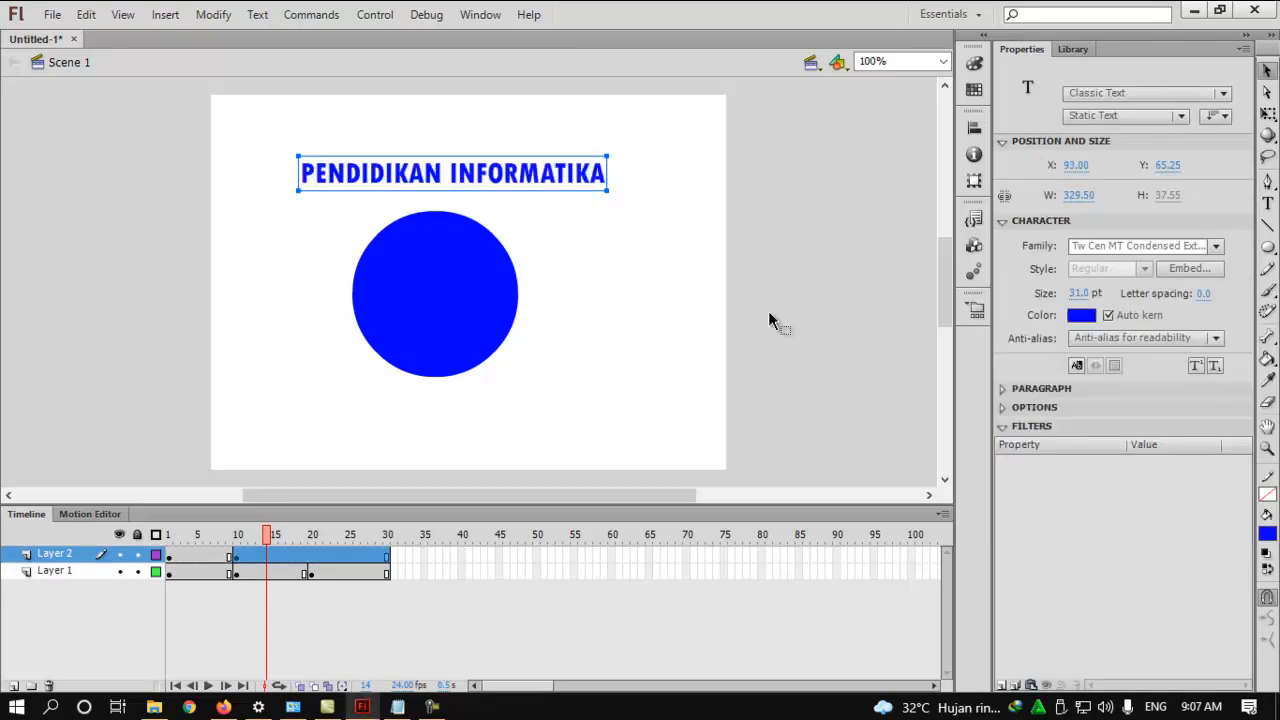
left_click(745, 342)
- Change the text color in the first keyframe span of Layer 2 to blue
left_click_drag(248, 535, 200, 548)
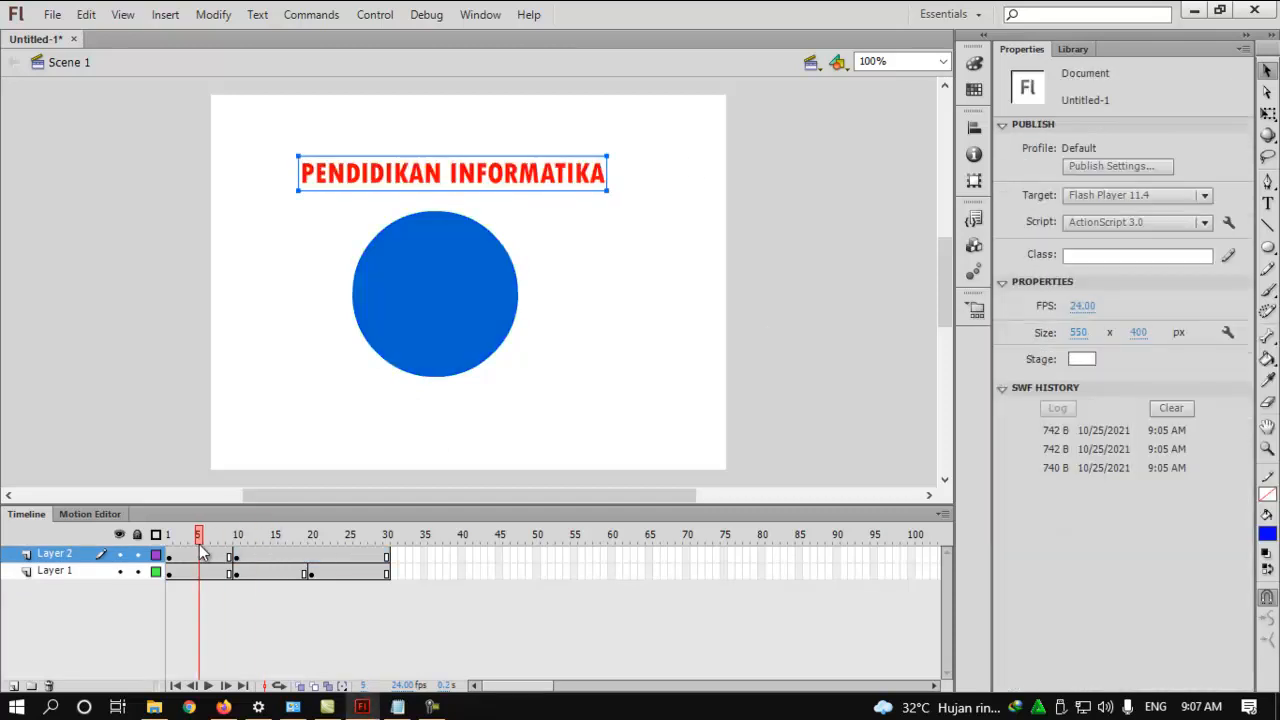
left_click(537, 258)
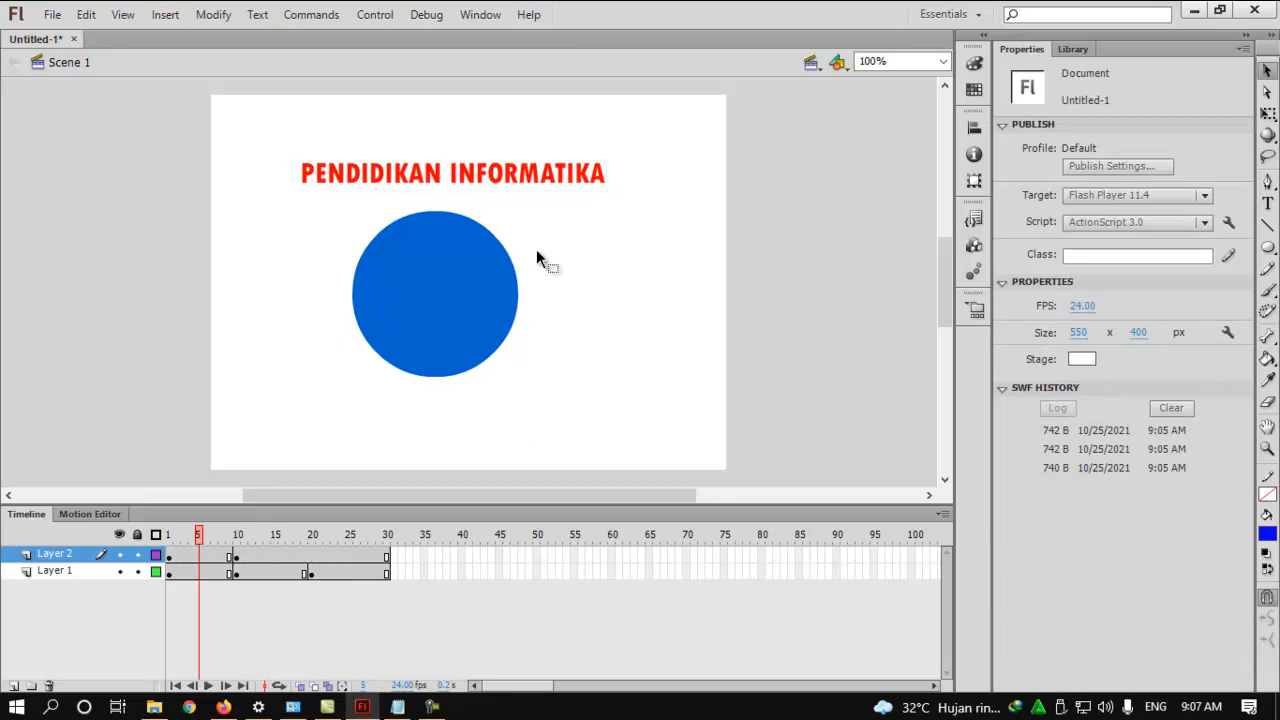
left_click(476, 171)
left_click(1081, 315)
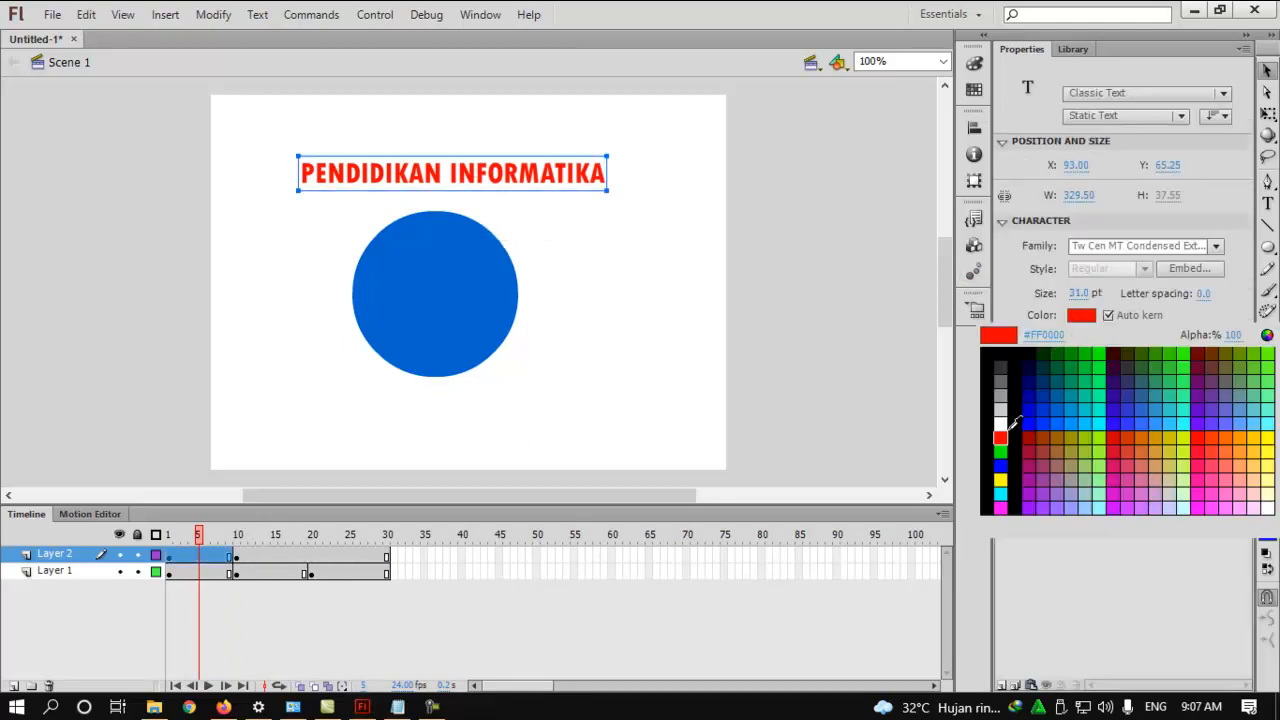
left_click(1000, 465)
- Change the circle's fill at the frame 1 keyframe of Layer 1 to yellow
left_click_drag(200, 536, 167, 578)
left_click(168, 571)
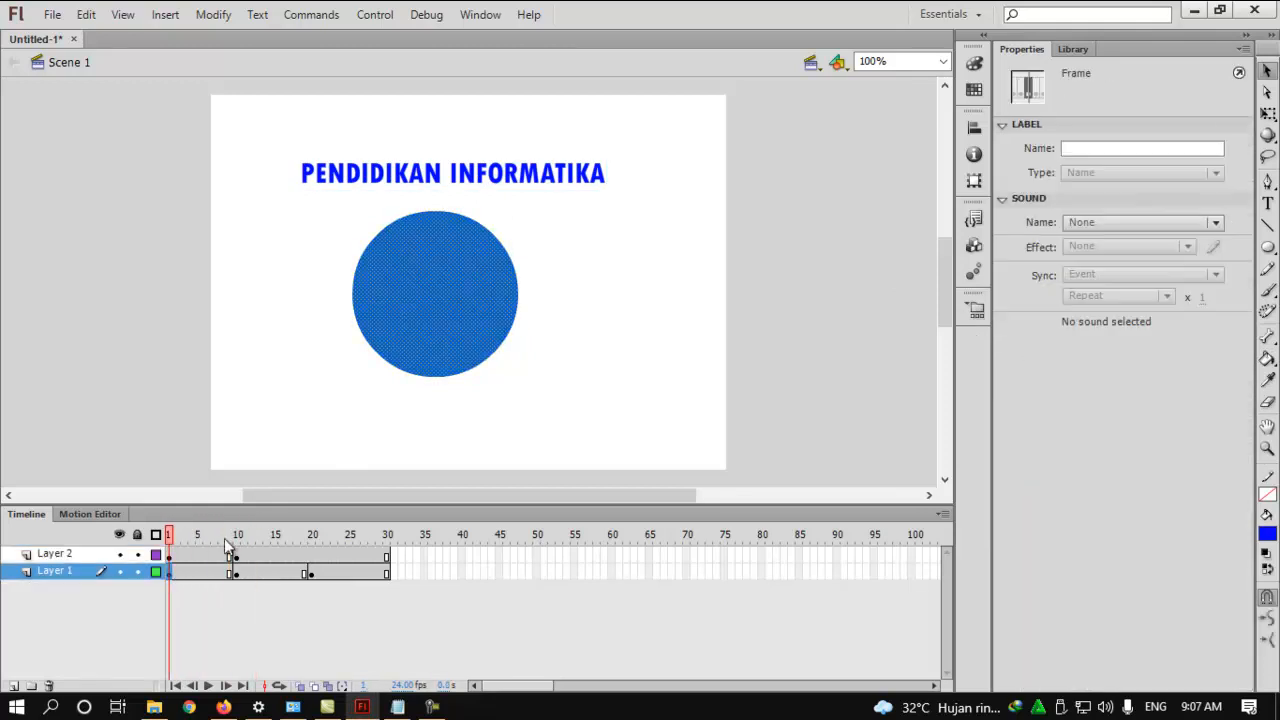
left_click(1267, 534)
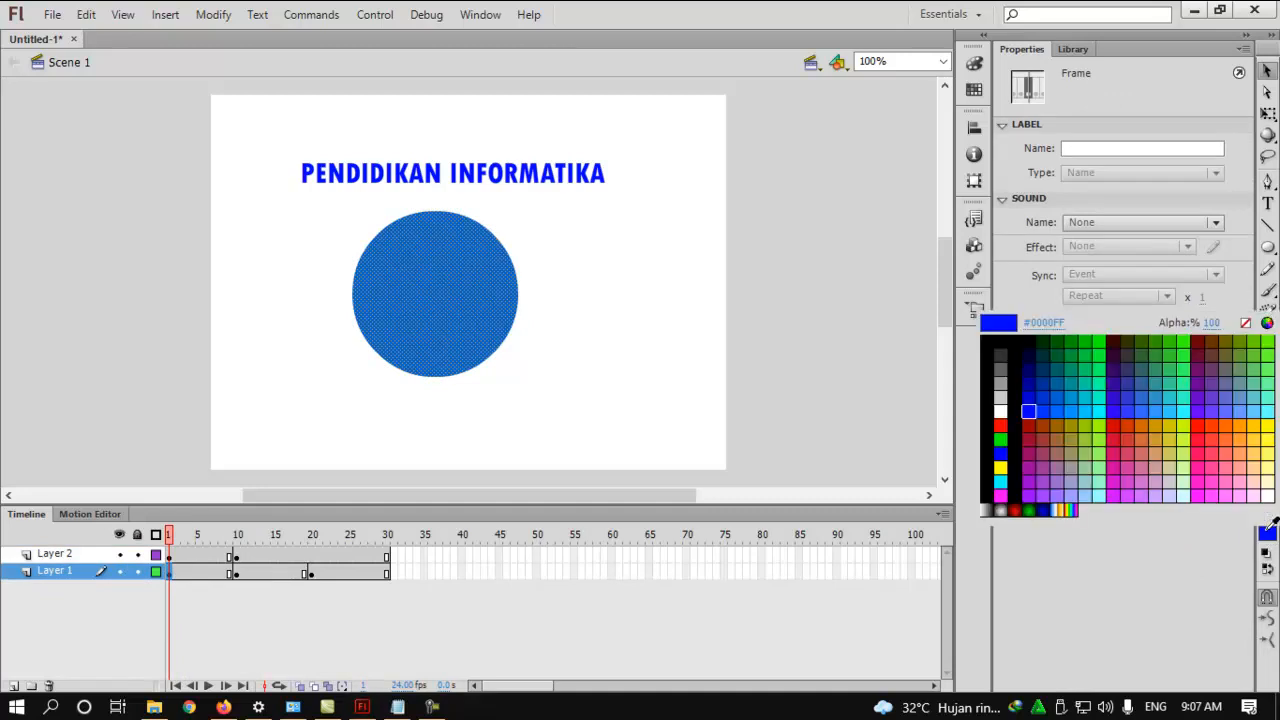
left_click(998, 483)
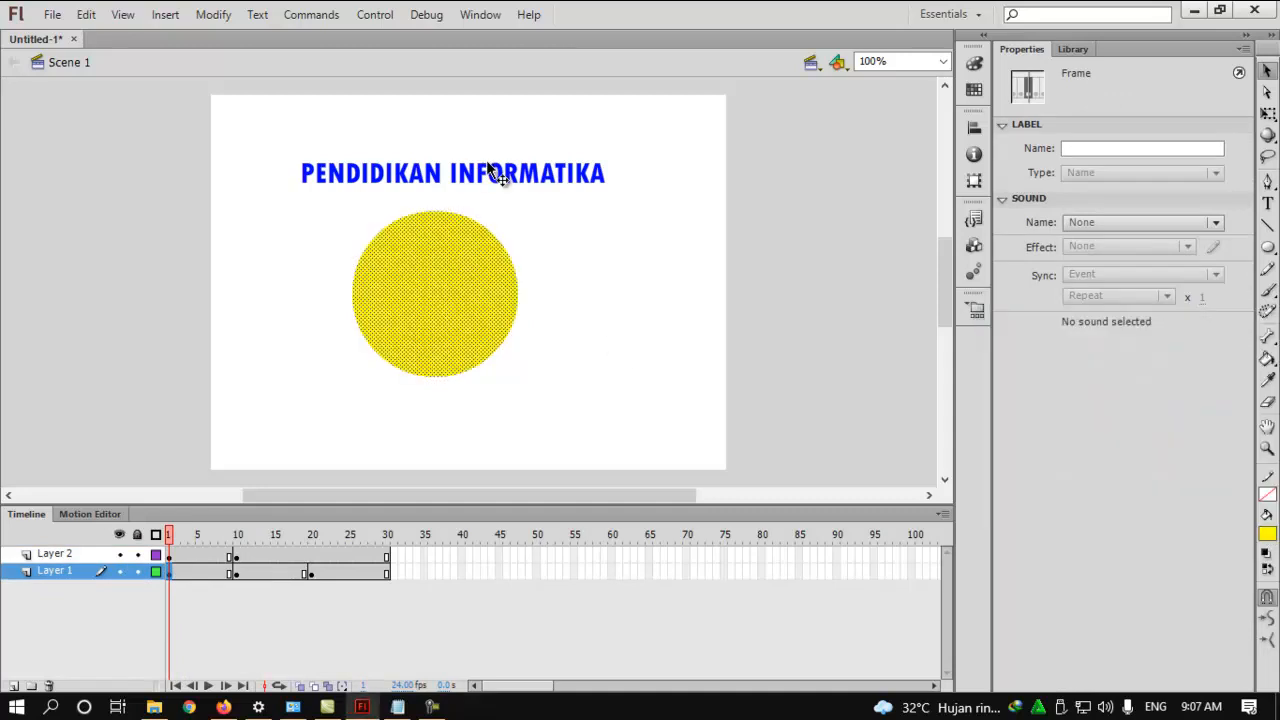
- Change the text color at the frame 1 keyframe of Layer 2 to yellow
left_click(488, 174)
left_click(1081, 315)
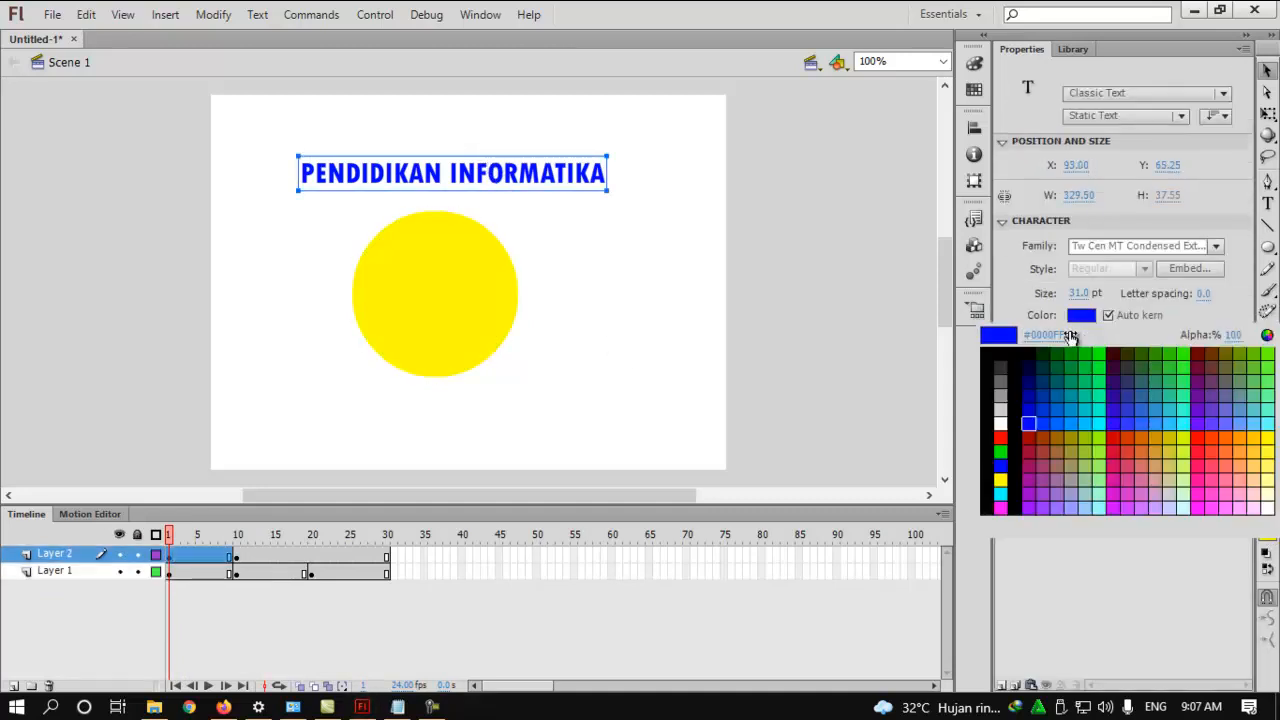
left_click(997, 486)
- Try inserting a frame at frame 20 of Layer 2
left_click_drag(172, 538, 326, 558)
left_click(306, 556)
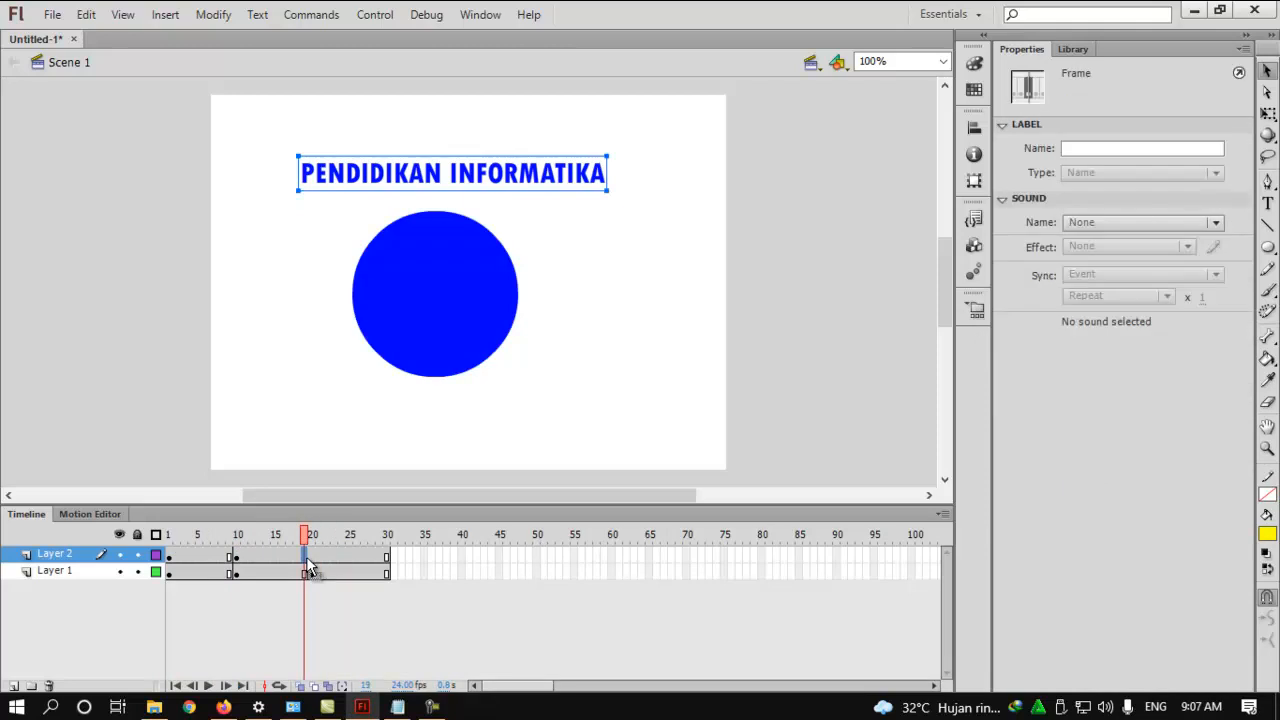
right_click(310, 556)
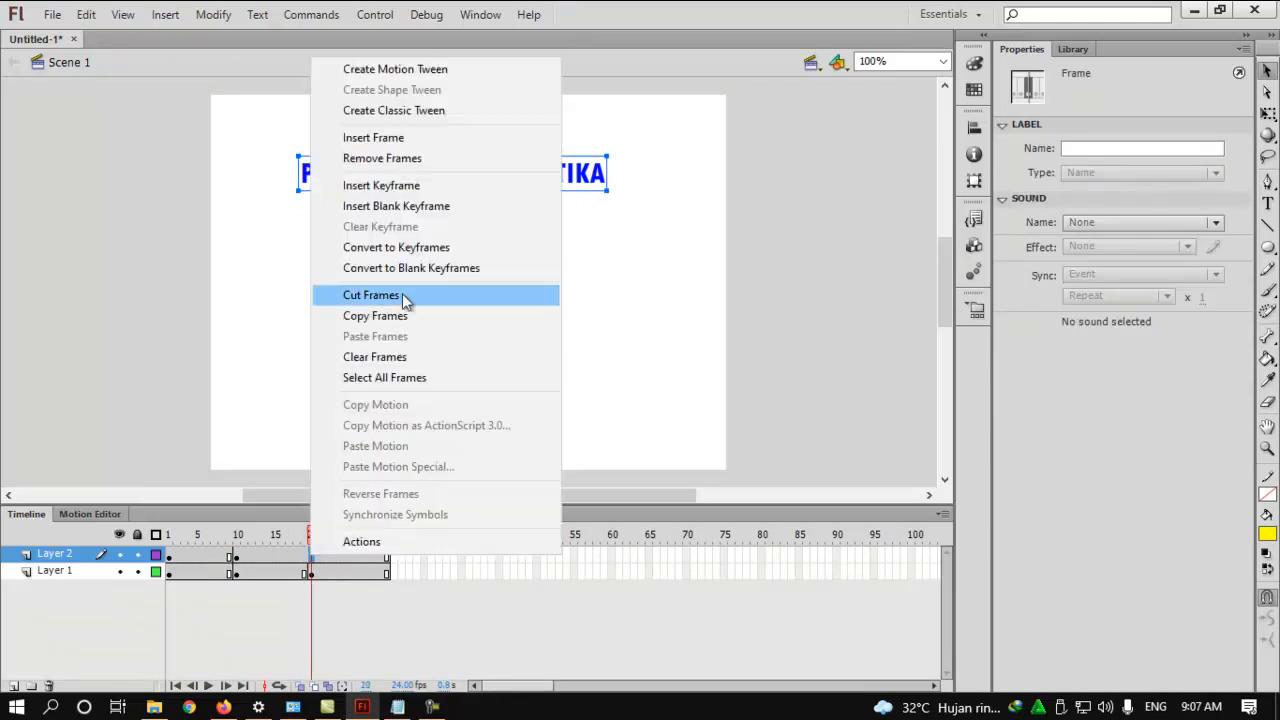
left_click(388, 147)
left_click(566, 445)
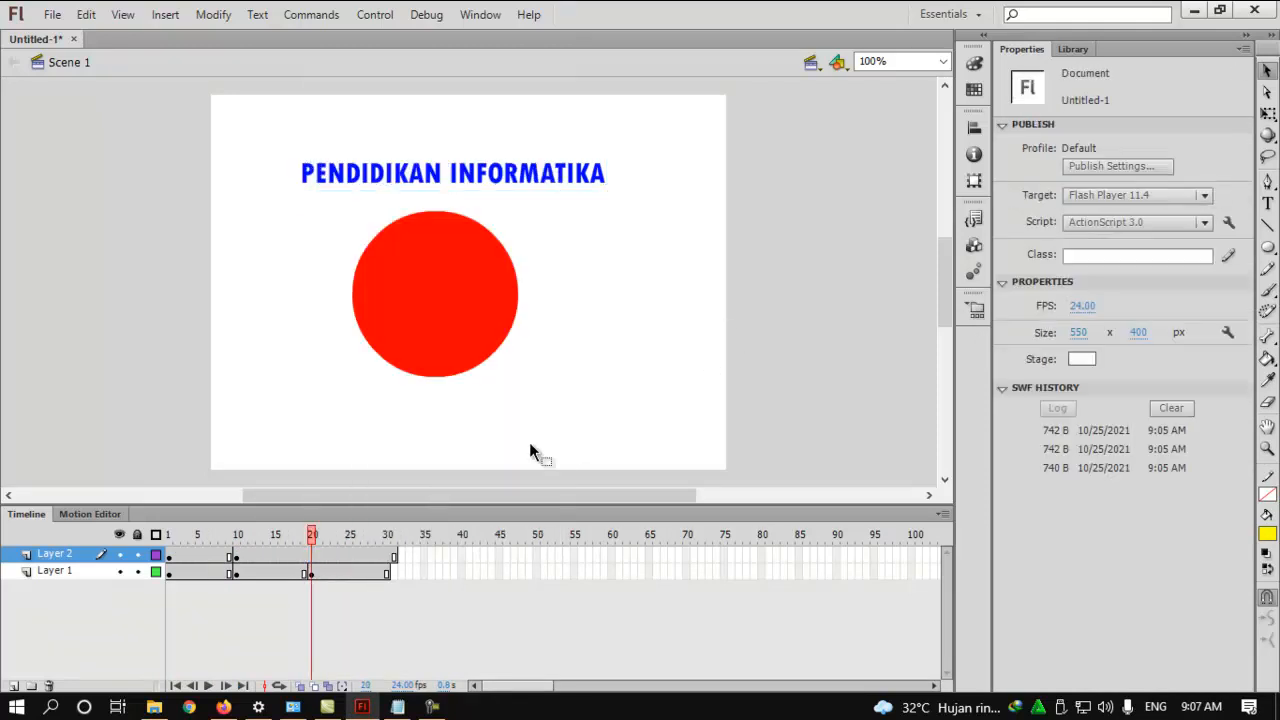
left_click(316, 555)
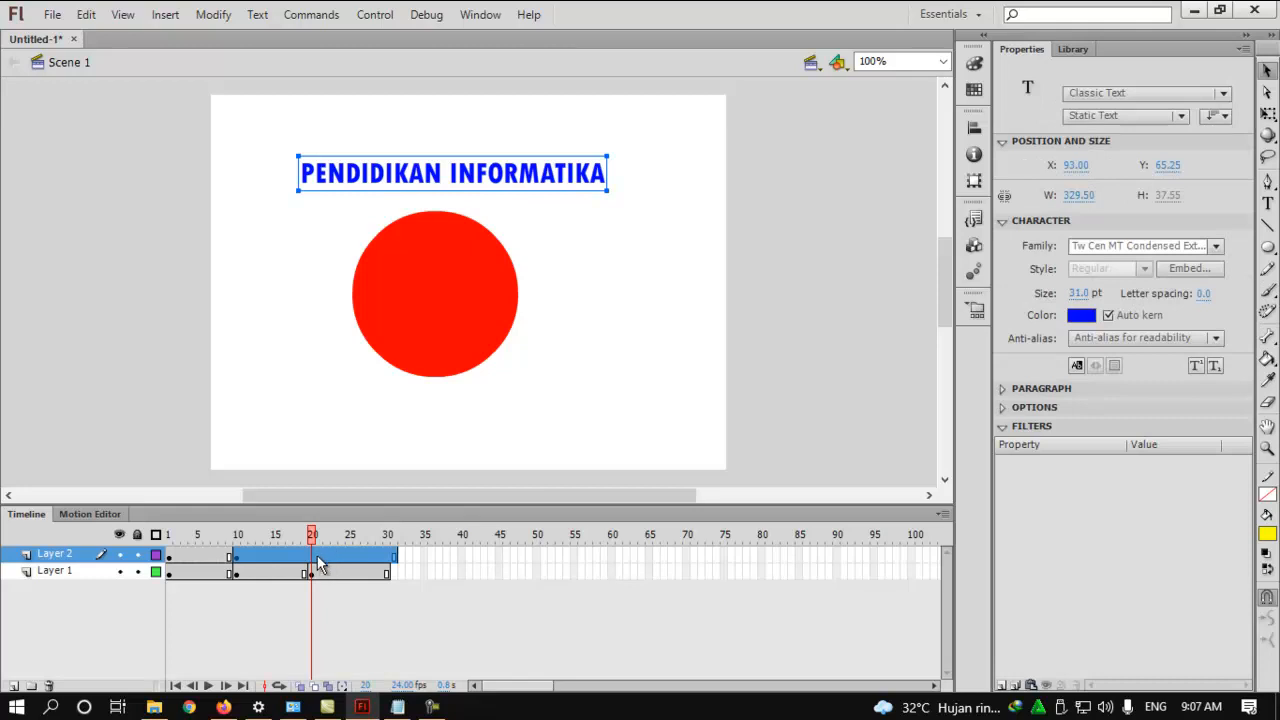
- Insert a keyframe at frame 20 of Layer 2
left_click(313, 556)
right_click(311, 552)
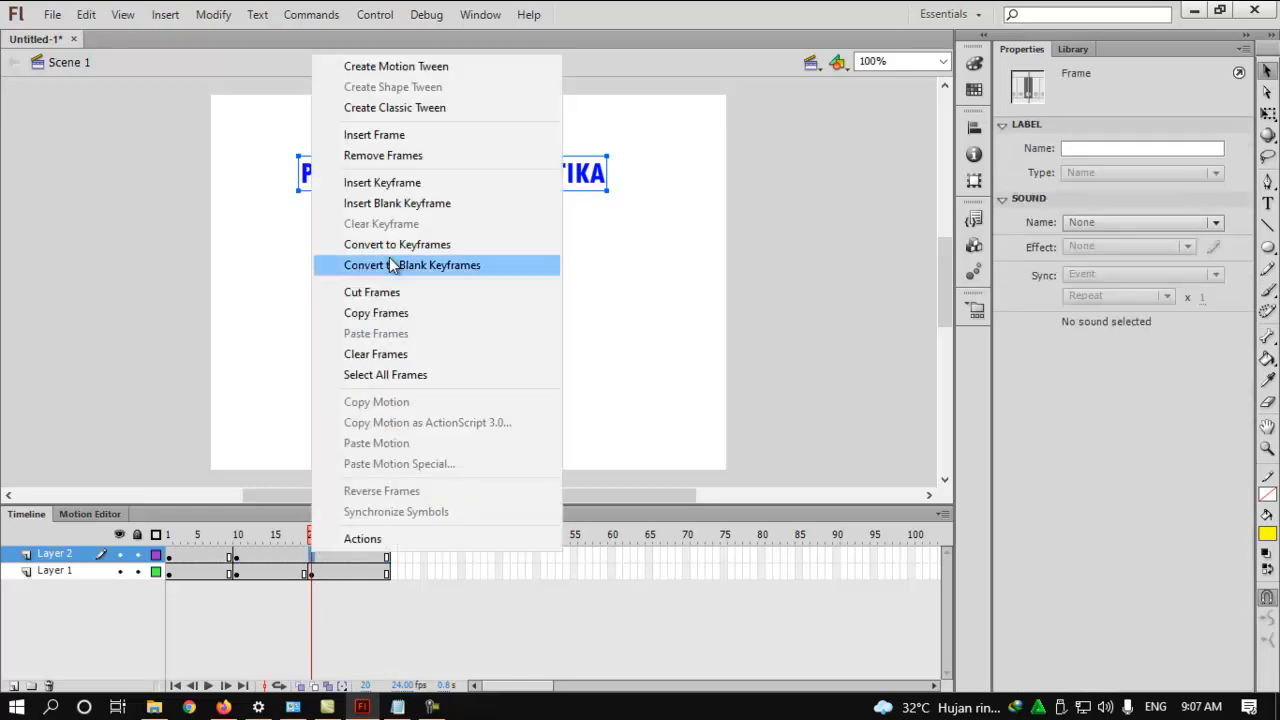
left_click(392, 181)
left_click(743, 236)
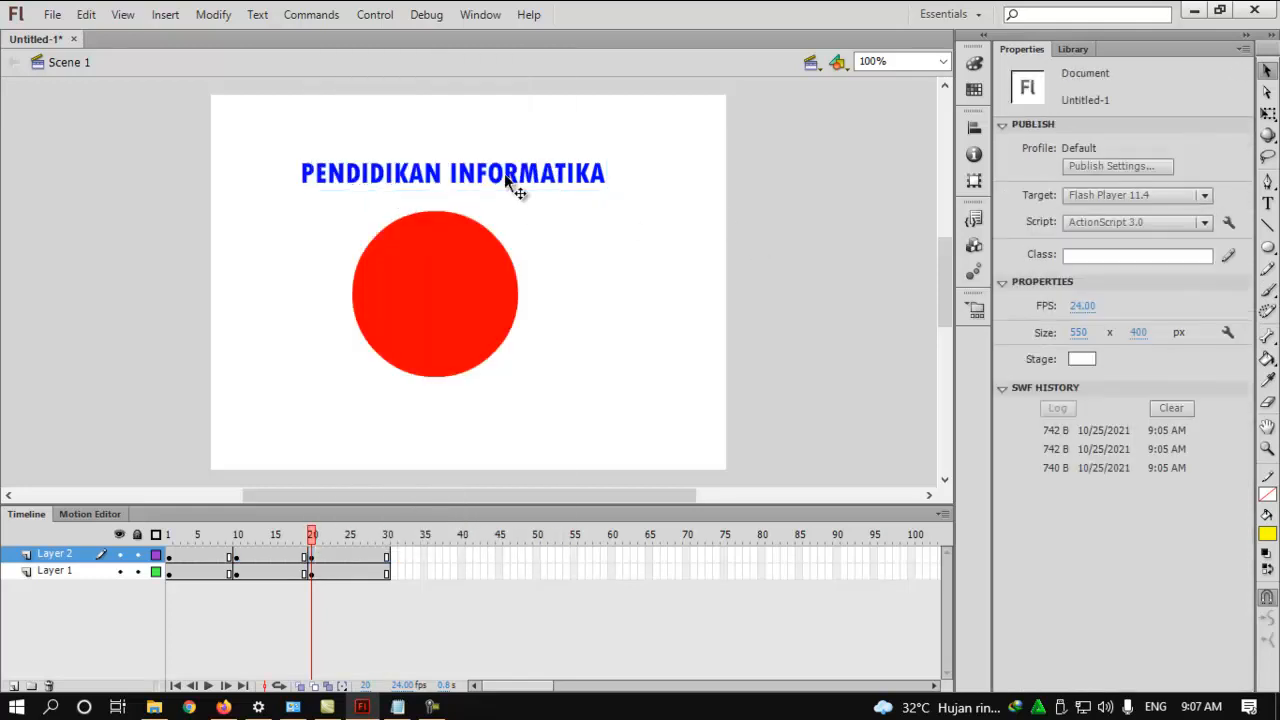
- Change the PENDIDIKAN INFORMATIKA text color at the frame 20 keyframe of Layer 2 to red
left_click(512, 175)
left_click(1081, 315)
left_click(1000, 437)
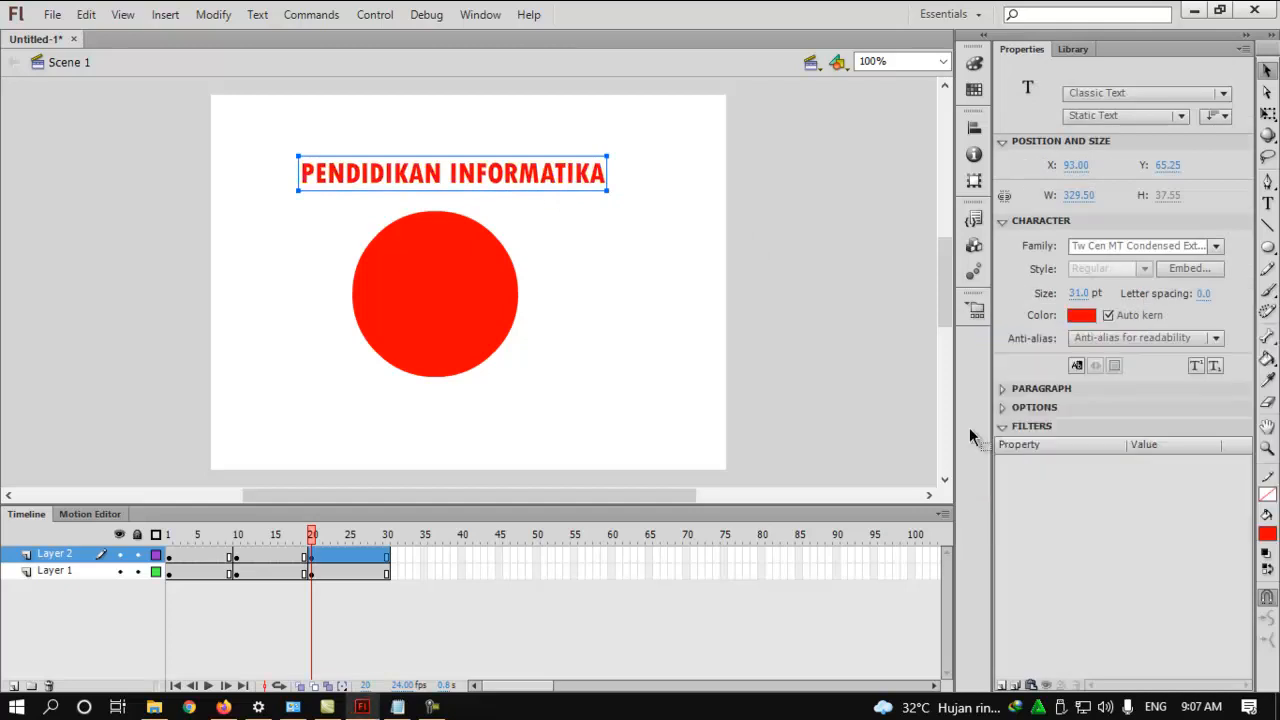
- Test the movie to review the color changes of the circle and text, and close the preview
left_click(837, 350)
key("ctrl+Return")
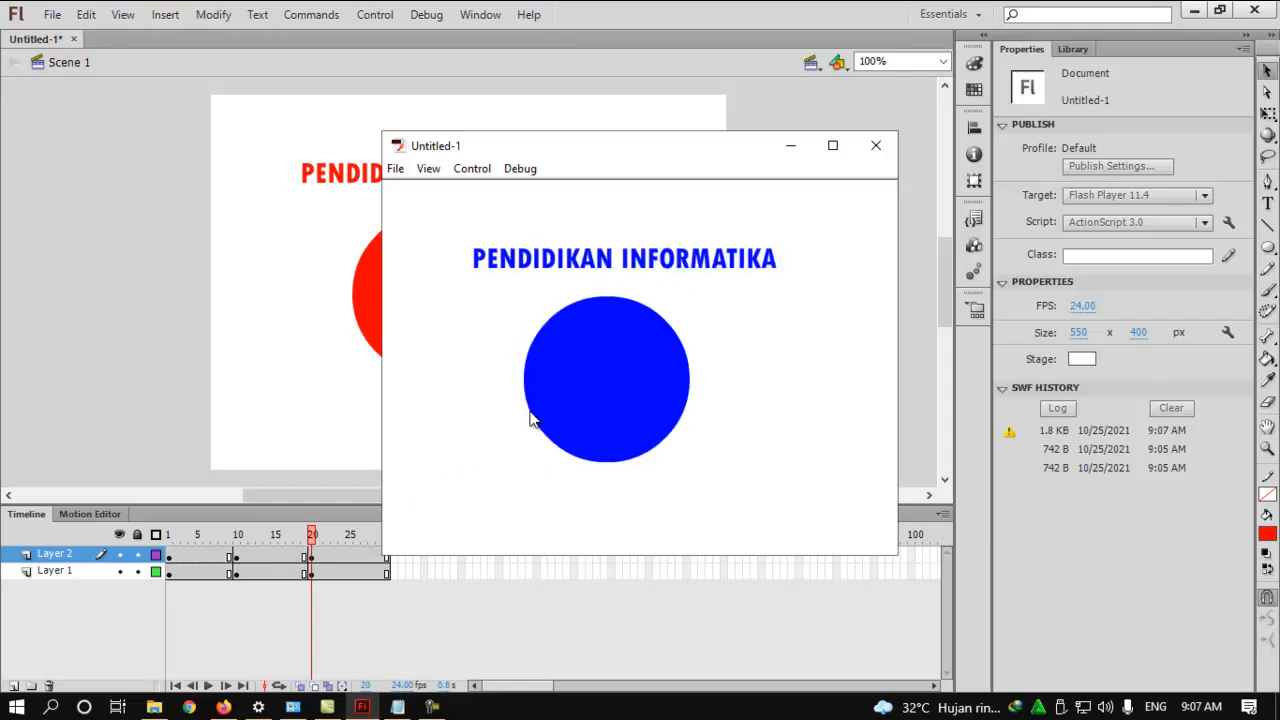
left_click(878, 150)
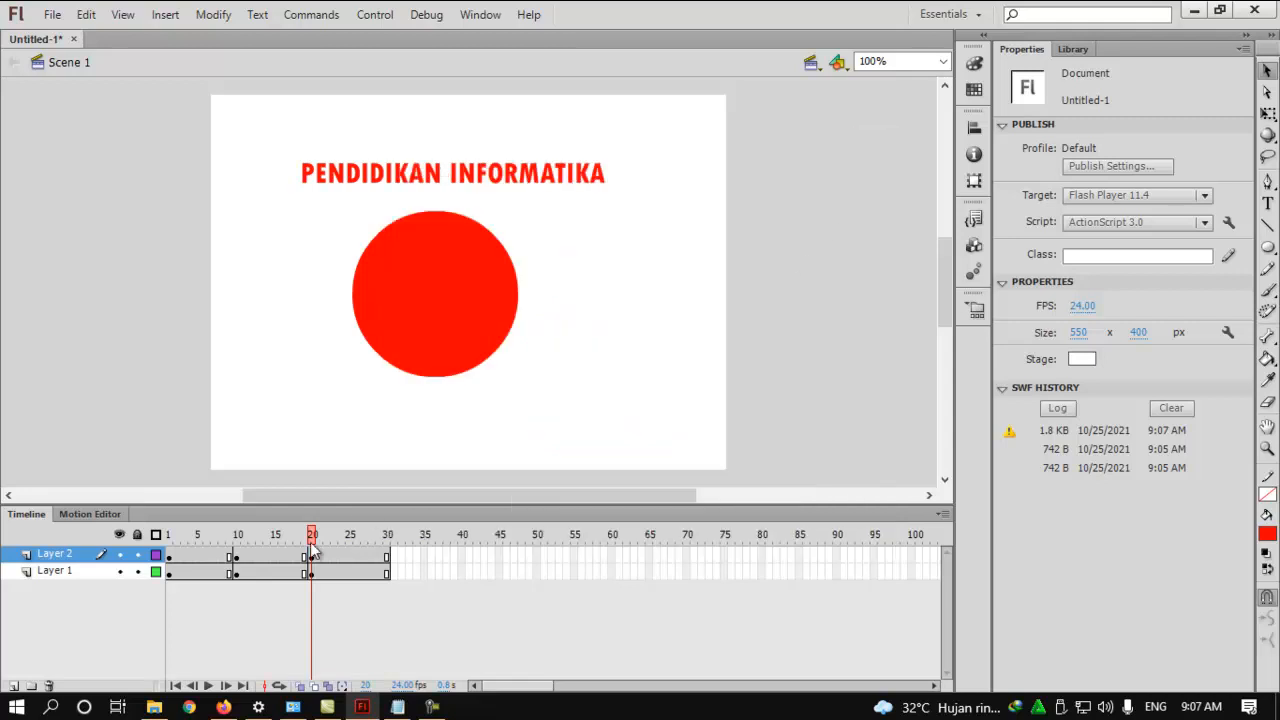
- Try moving the yellow circle slightly at frame 1 and undo the move
left_click(168, 535)
left_click(457, 314)
mouse_move(447, 335)
left_mouse_down()
mouse_move(426, 338)
mouse_move(456, 320)
left_mouse_up()
key("ctrl+z")
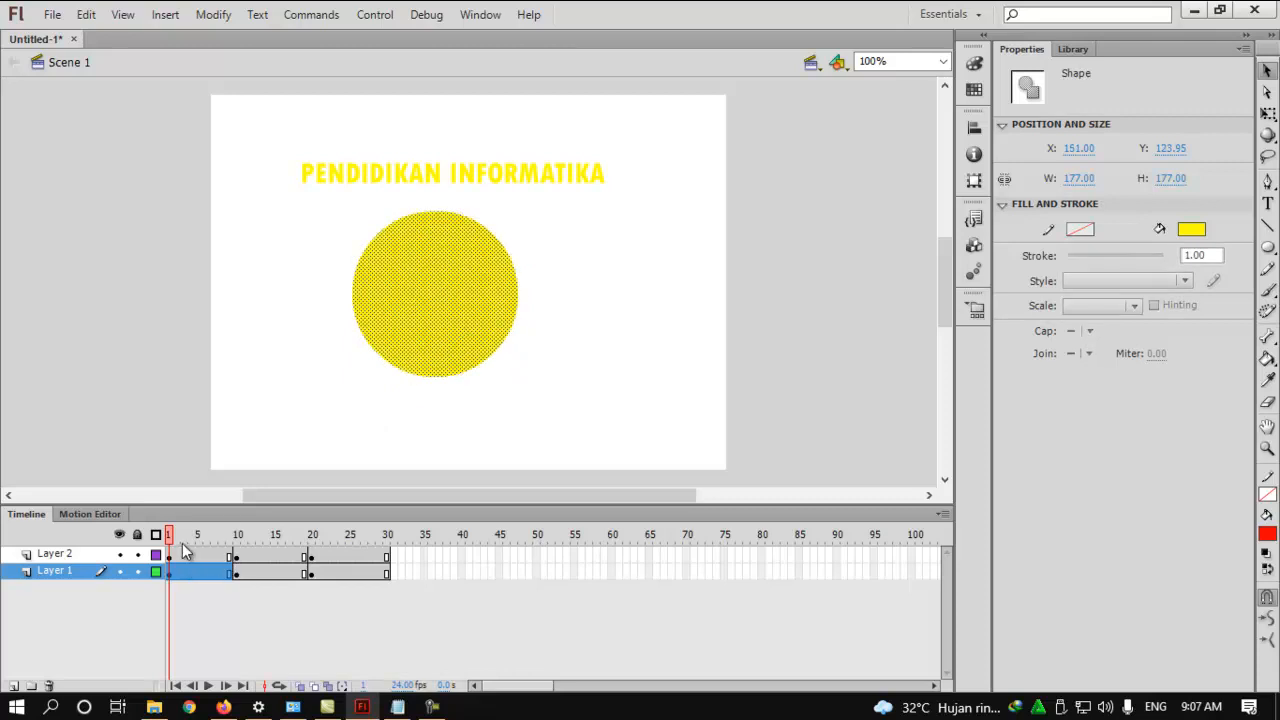
- Move the blue circle at the frame 10 keyframe of Layer 1 to the stage's lower-left corner, about X 17, Y 215
left_click_drag(168, 540, 237, 571)
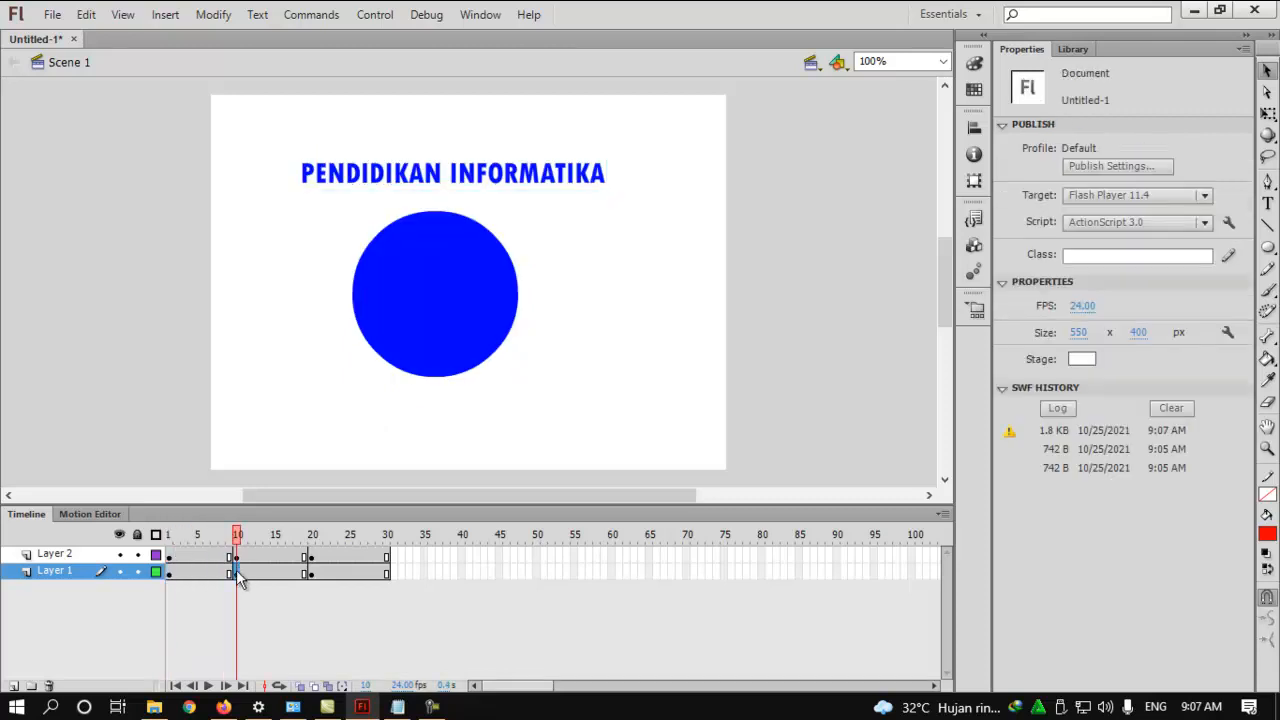
left_click(237, 572)
left_click_drag(468, 335, 338, 418)
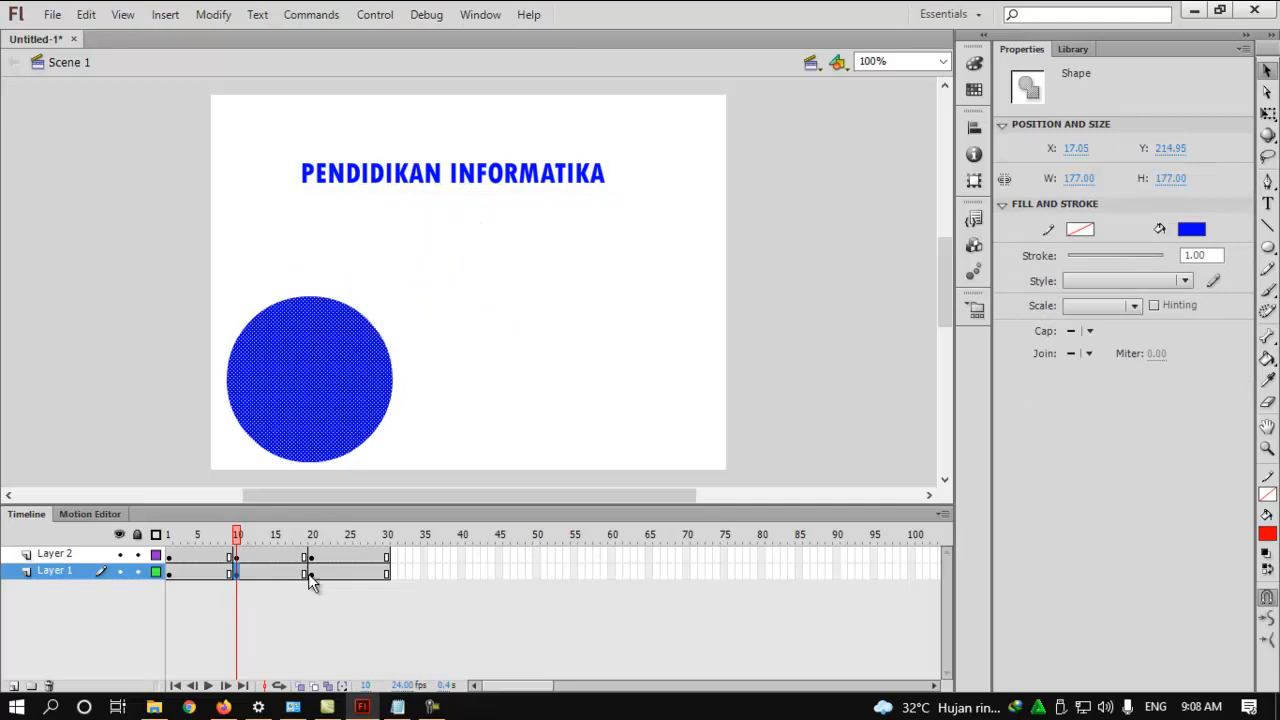
- Move the red circle at the frame 20 keyframe of Layer 1 to the stage's lower-right corner
left_click(312, 572)
left_click_drag(429, 345, 632, 428)
left_click(756, 283)
- Test the movie twice to review the circle's changing position and color, closing each preview
key("ctrl+Return")
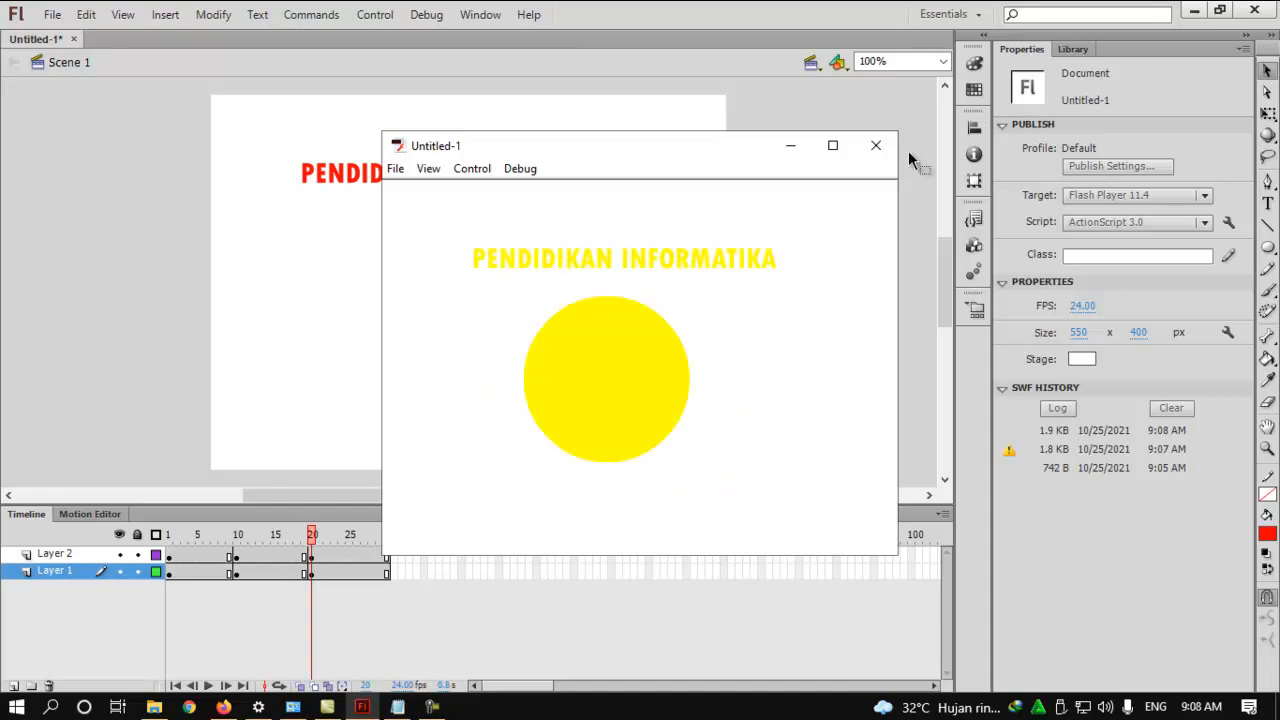
left_click(875, 145)
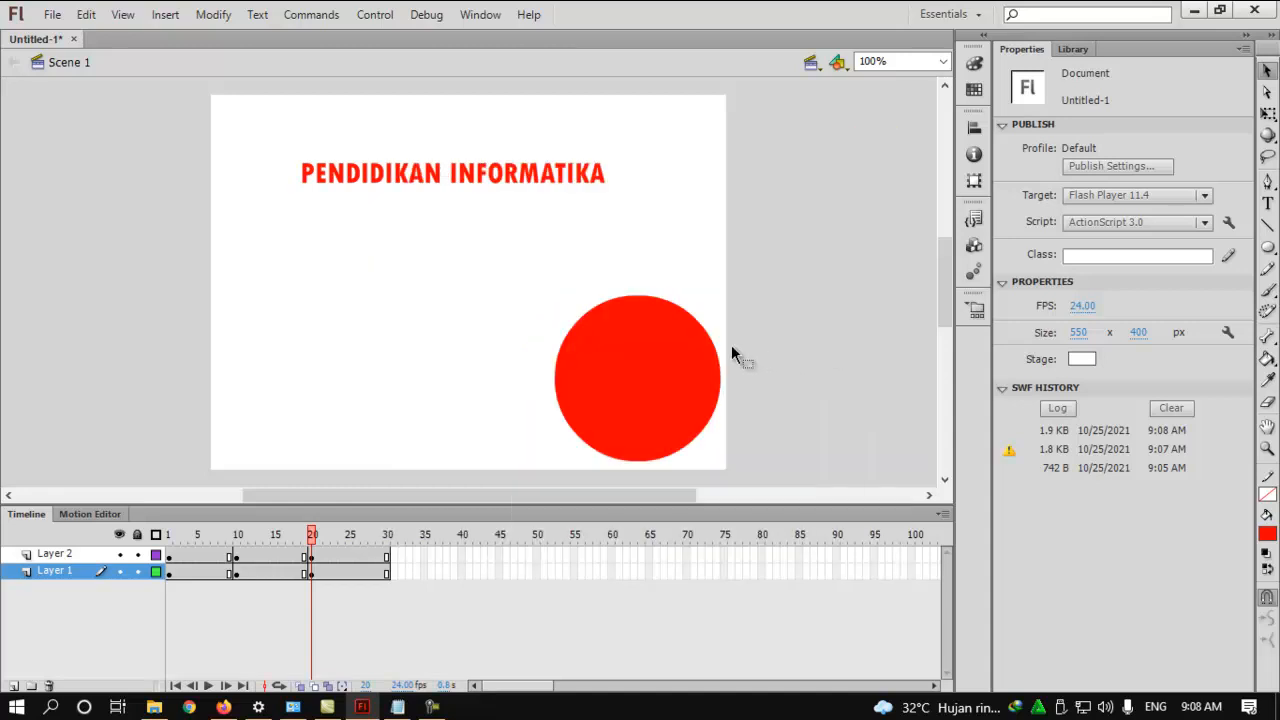
key("ctrl+Return")
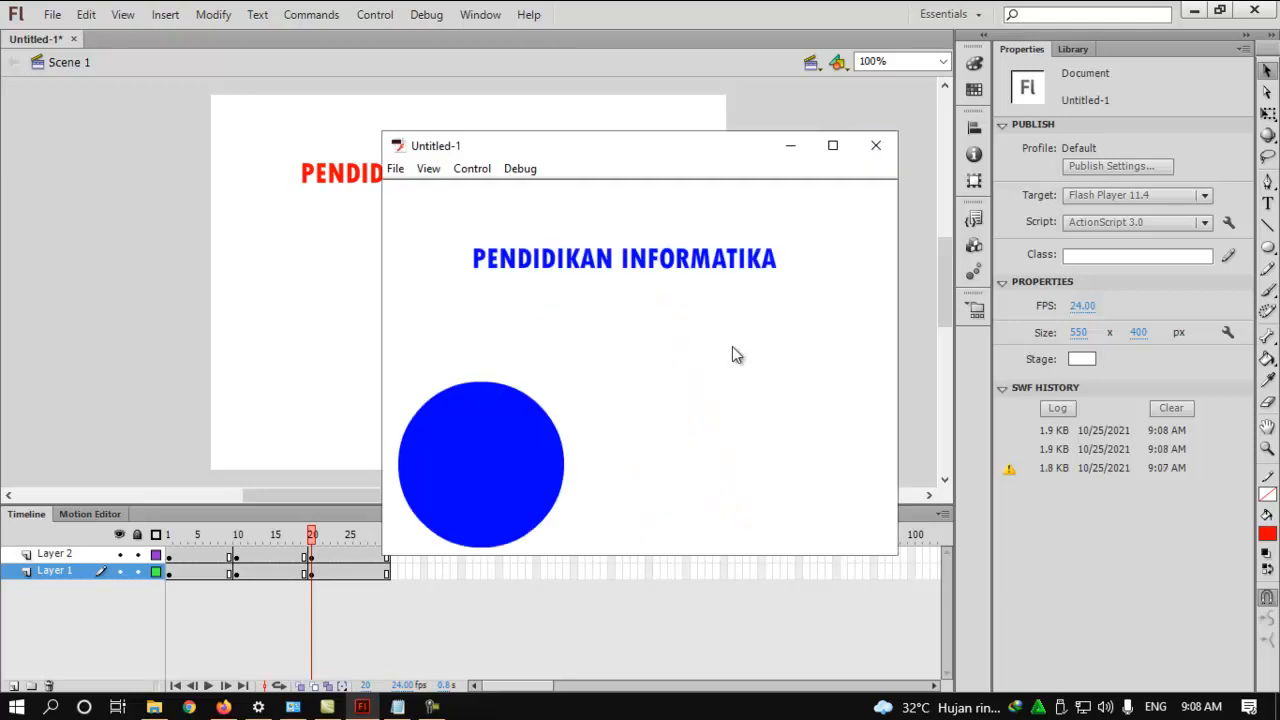
left_click(876, 145)
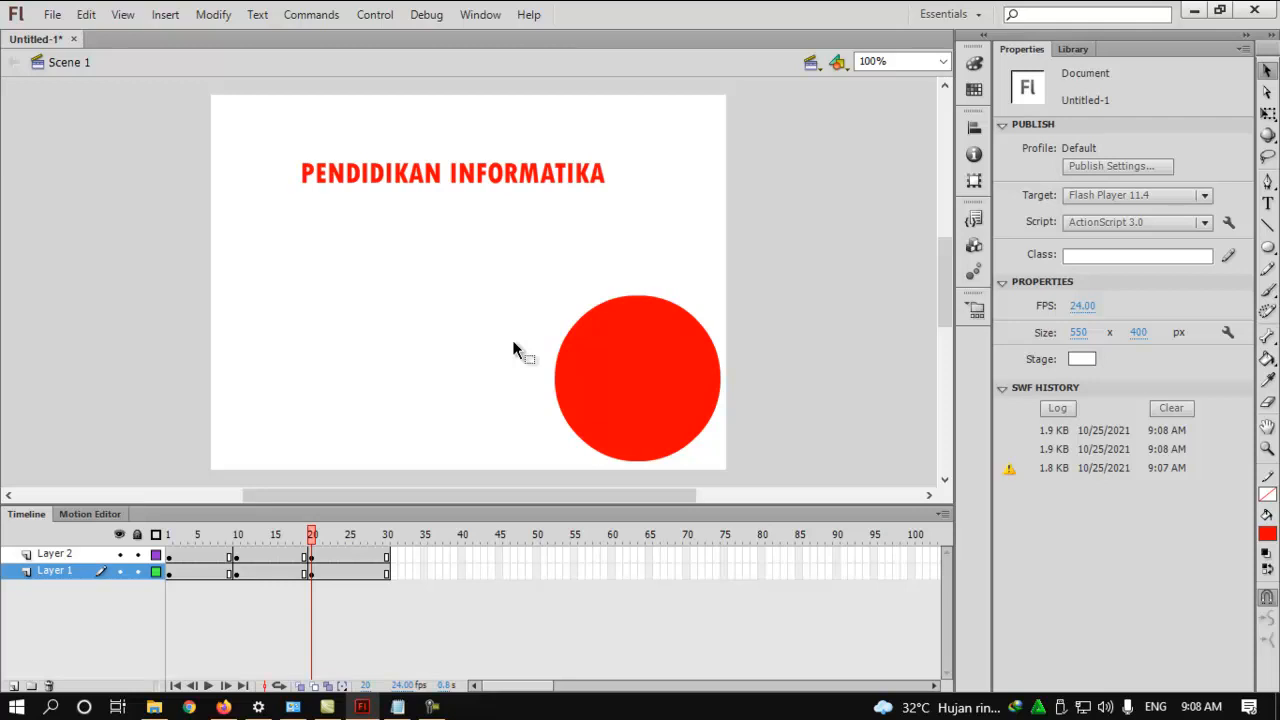
- Create a new ActionScript 3.0 document and set the Brush tool's fill color to black
key("ctrl+n")
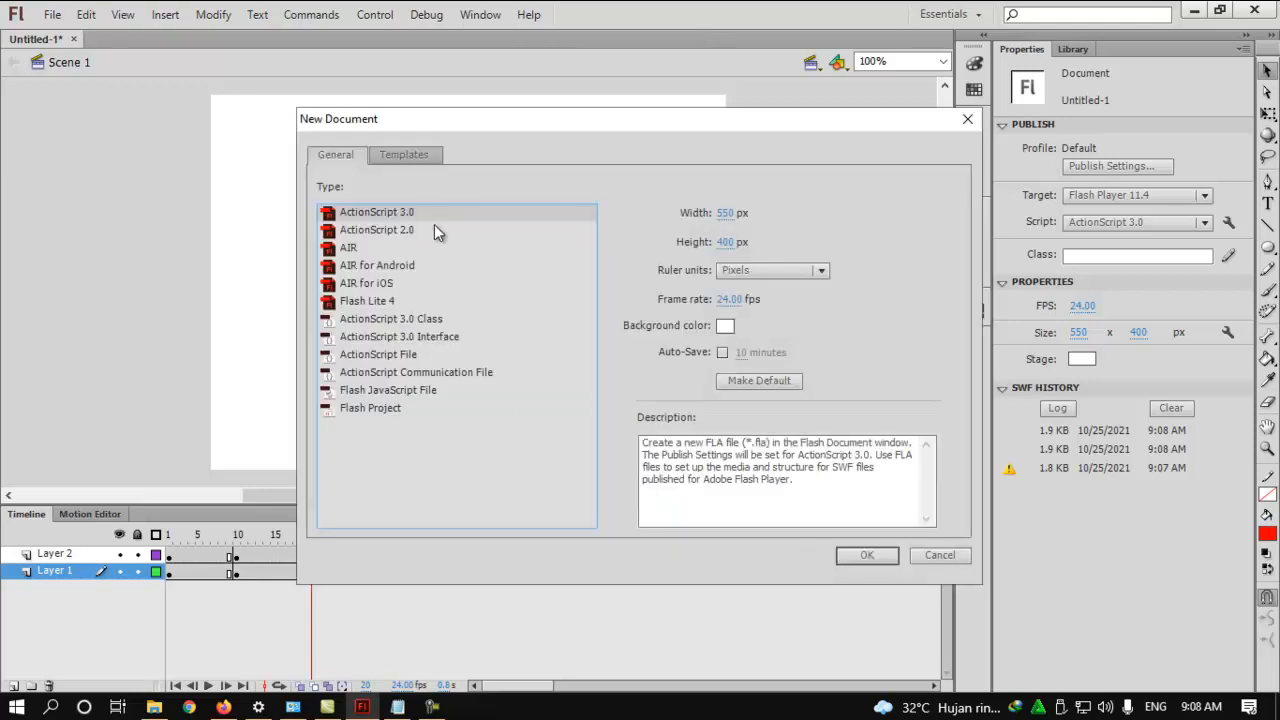
left_click(856, 555)
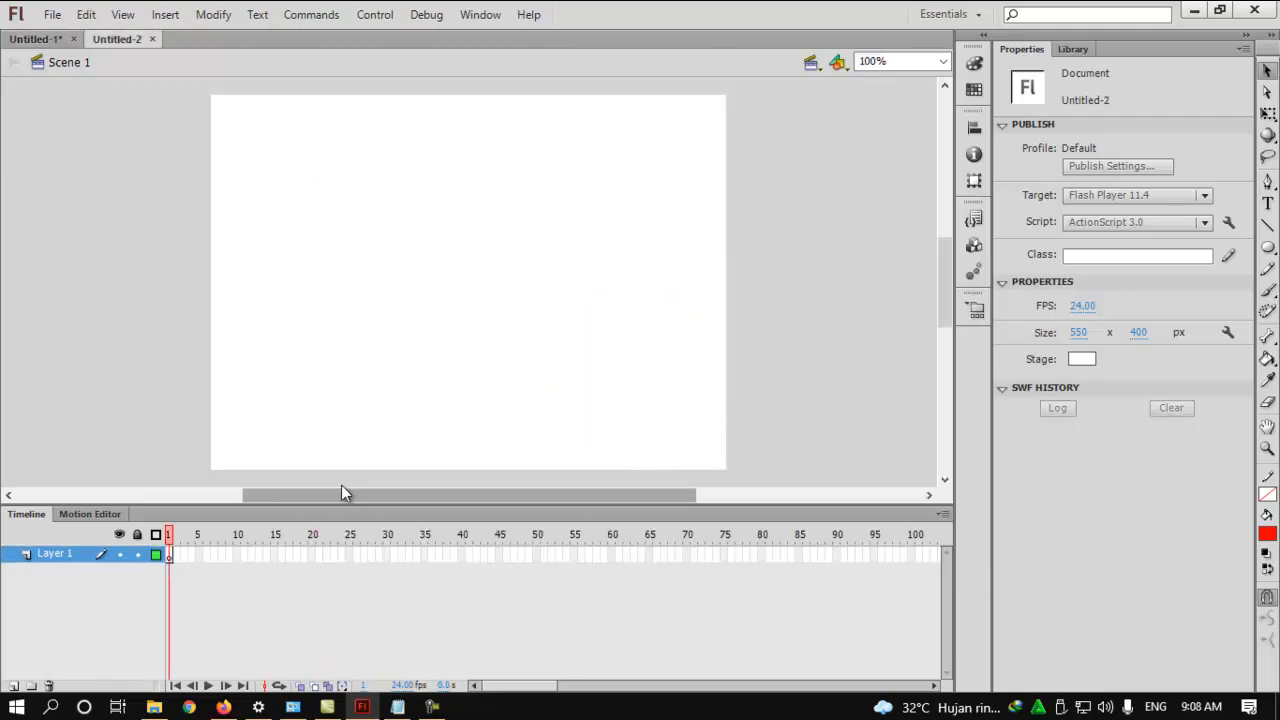
left_click(1268, 287)
left_click(1190, 150)
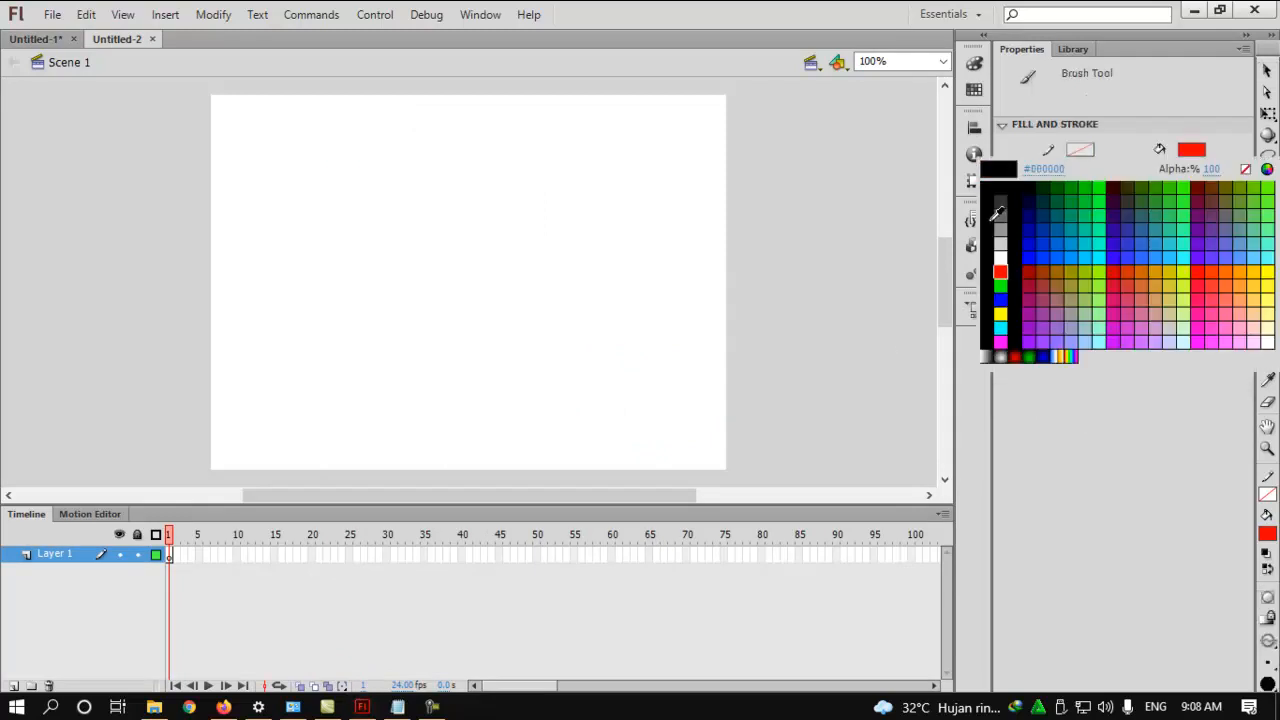
left_click(1000, 195)
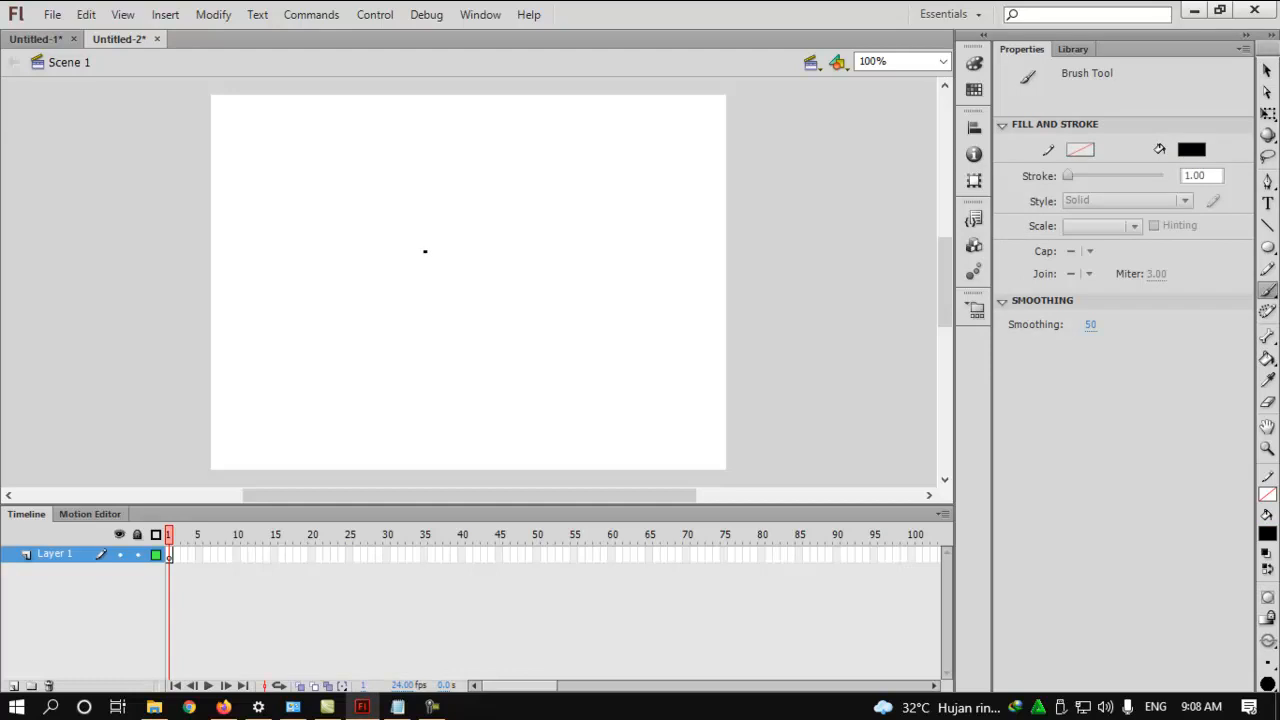
- Brush a small stick figure with head, body, arms and legs near the stage center at frame 1, undoing faulty strokes
mouse_move(424, 252)
left_mouse_down()
mouse_move(453, 270)
mouse_move(425, 251)
mouse_move(436, 279)
mouse_move(457, 253)
mouse_move(438, 247)
left_mouse_up()
key("ctrl+z")
key("ctrl+z")
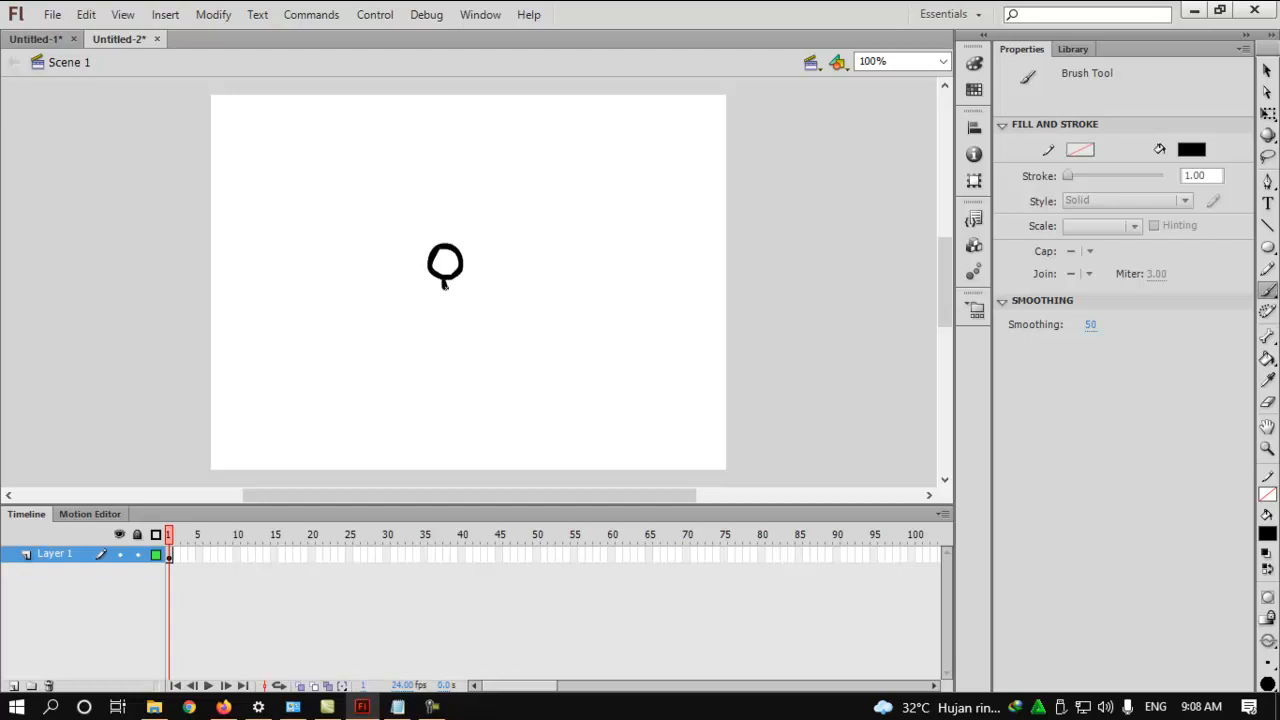
left_click_drag(475, 293, 420, 294)
key("ctrl+z")
key("ctrl+z")
key("ctrl+z")
left_click_drag(462, 336, 464, 339)
key("ctrl+z")
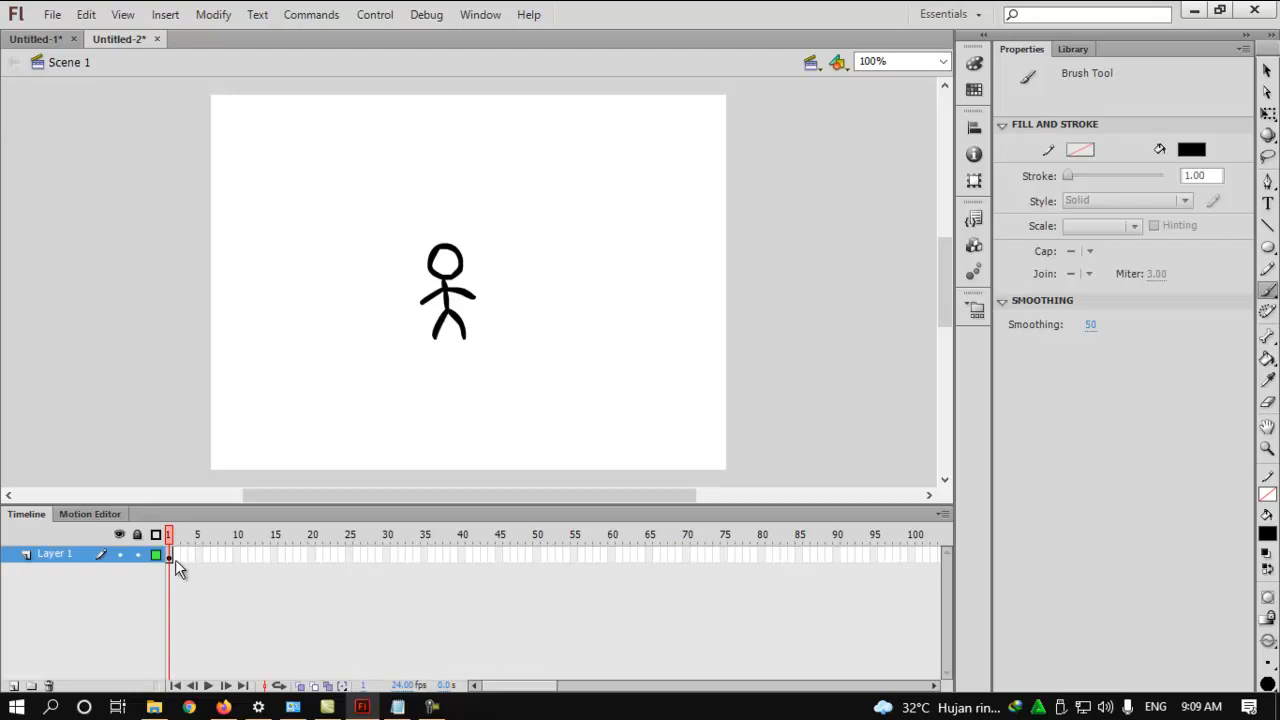
- Insert a keyframe at frame 2 of Layer 1 and turn on onion skinning
right_click(175, 559)
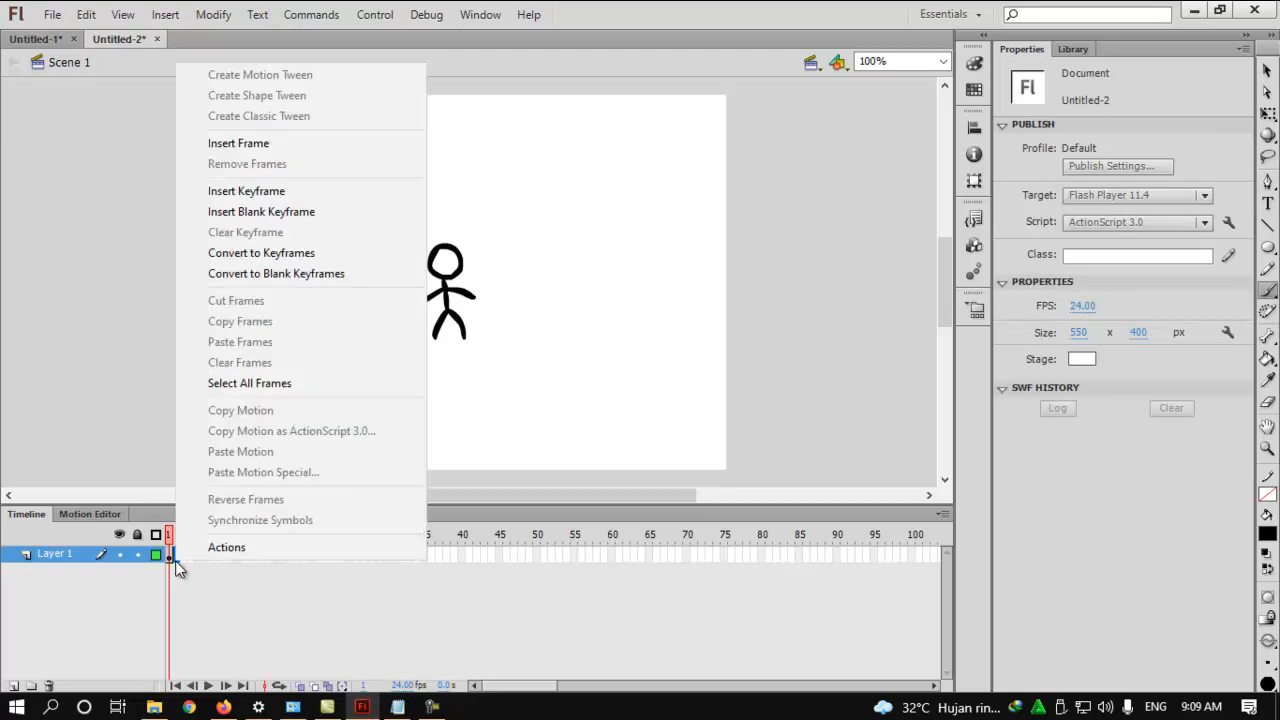
left_click(247, 191)
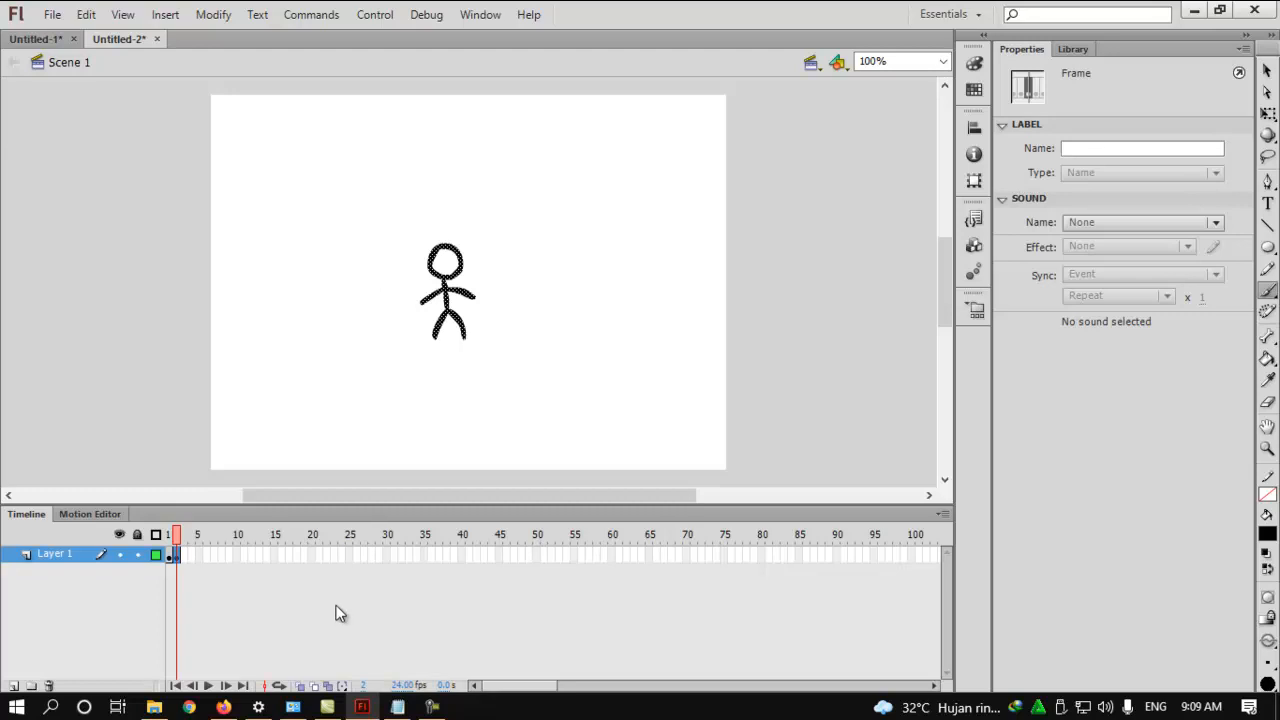
left_click(298, 686)
- Erase the stick figure's legs at frame 2 and move its remaining head, body and arms slightly down
left_click(1267, 401)
mouse_move(445, 327)
left_mouse_down()
mouse_move(431, 349)
mouse_move(451, 323)
mouse_move(469, 343)
left_mouse_up()
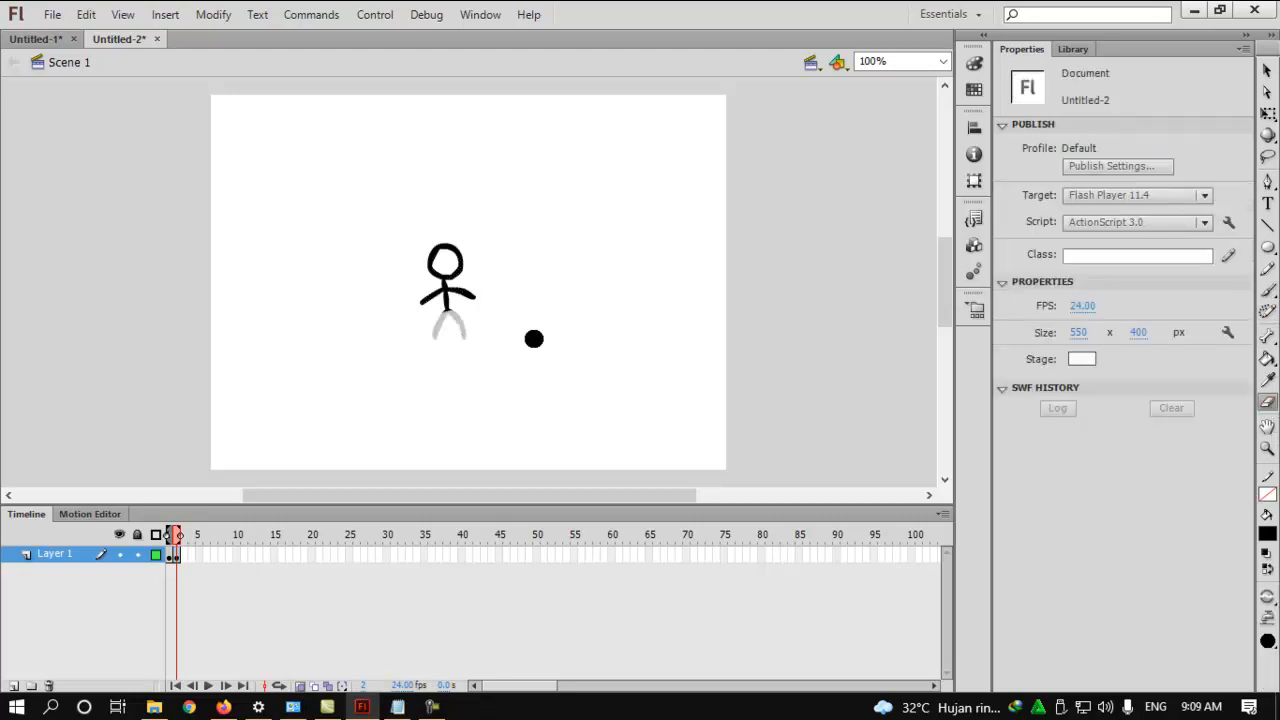
left_click(1266, 72)
left_click_drag(437, 275, 490, 345)
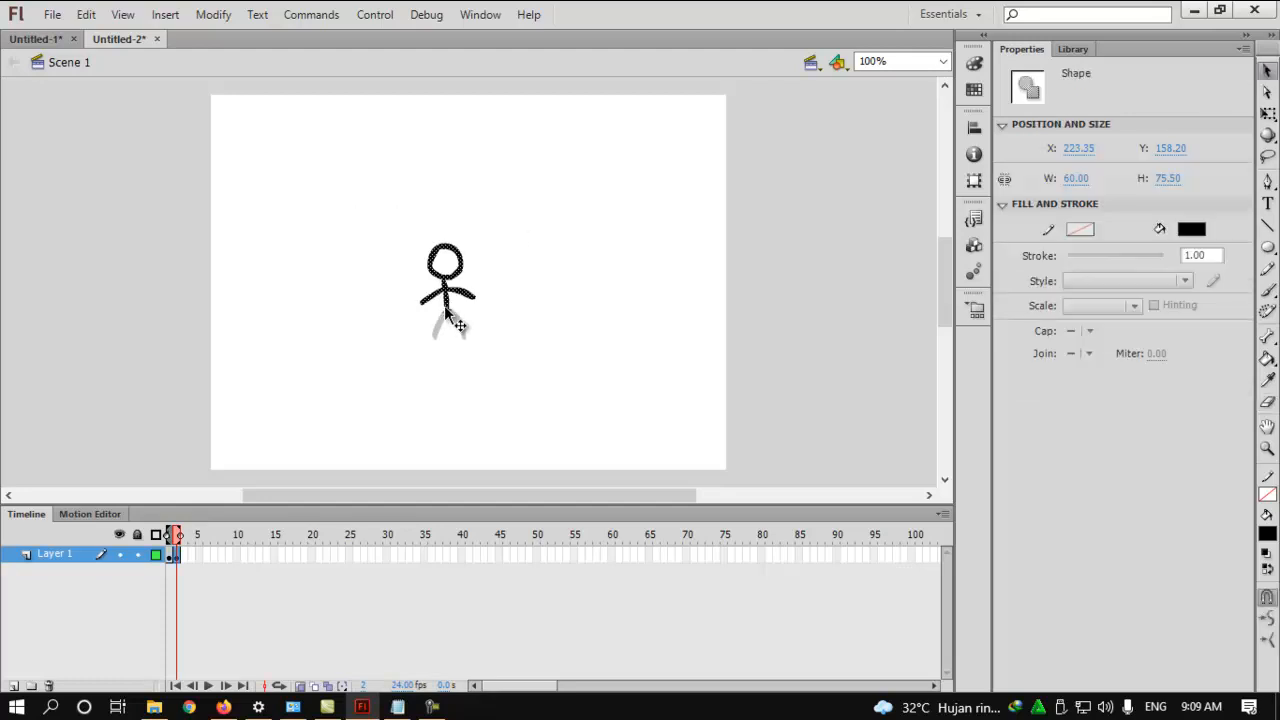
- Brush shorter, bent legs on the frame 2 figure and replace its arms with ones angled lower
left_click(1267, 289)
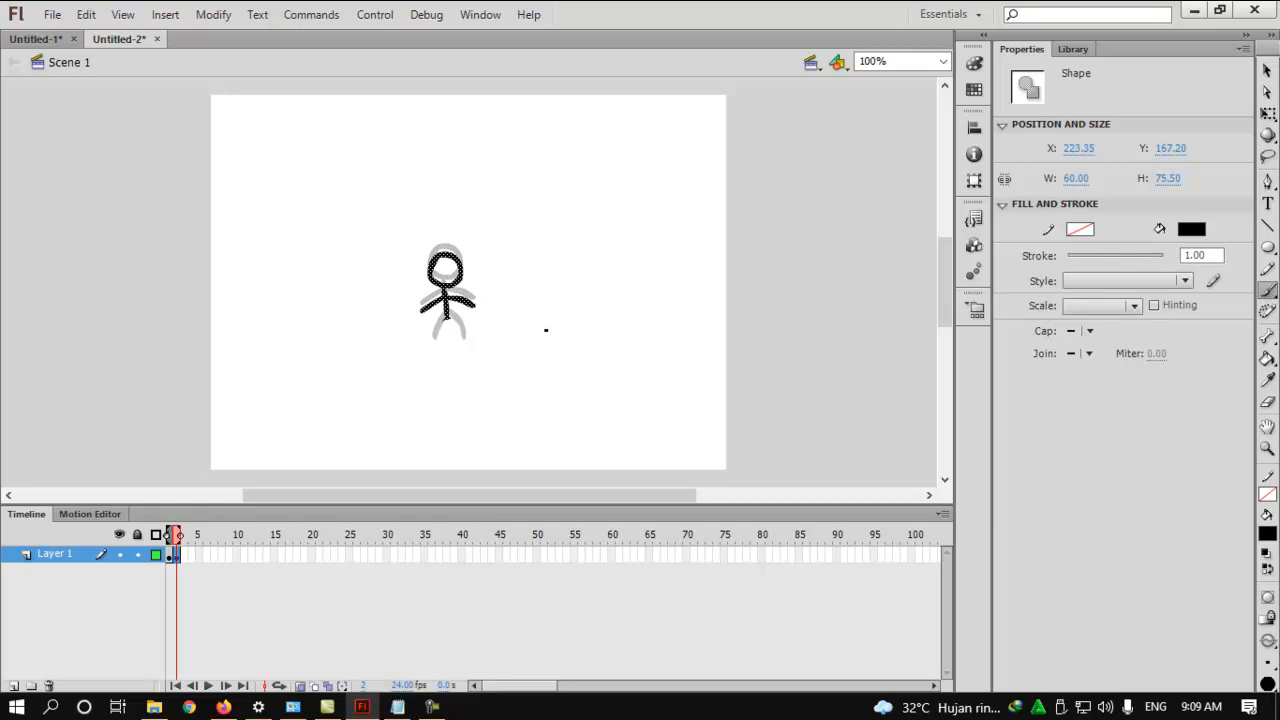
left_click_drag(447, 318, 471, 338)
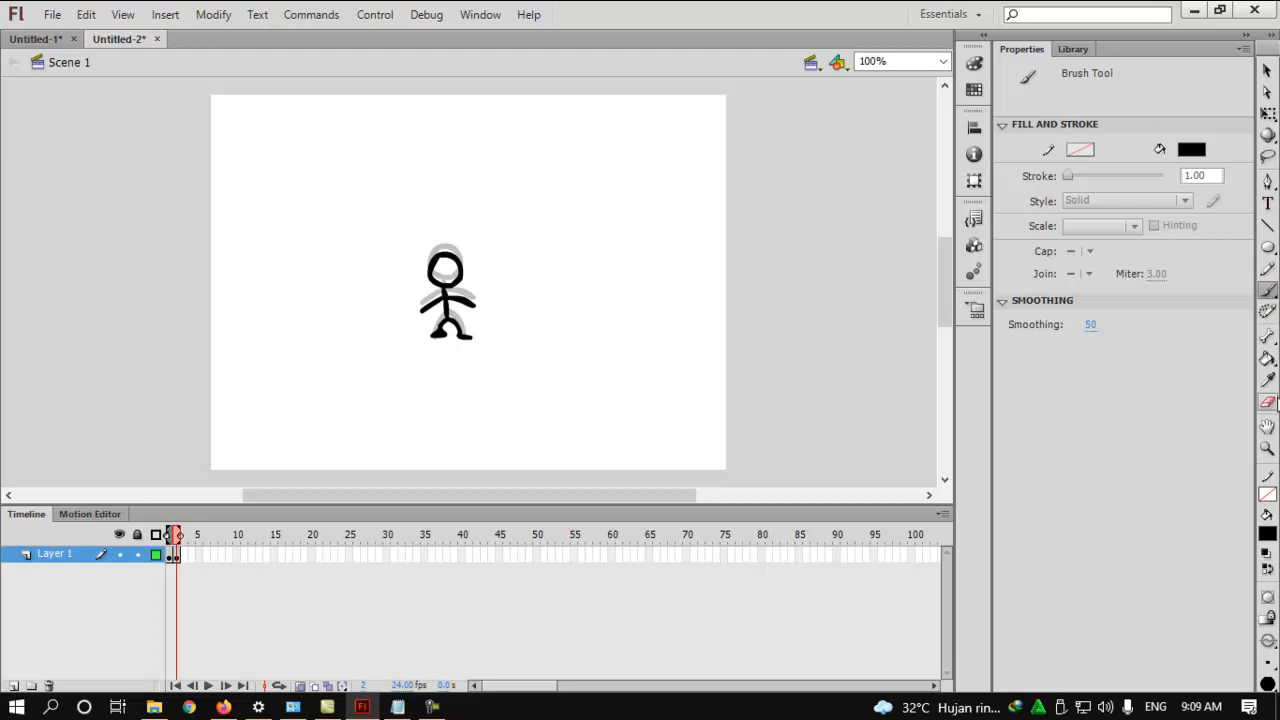
left_click(1267, 401)
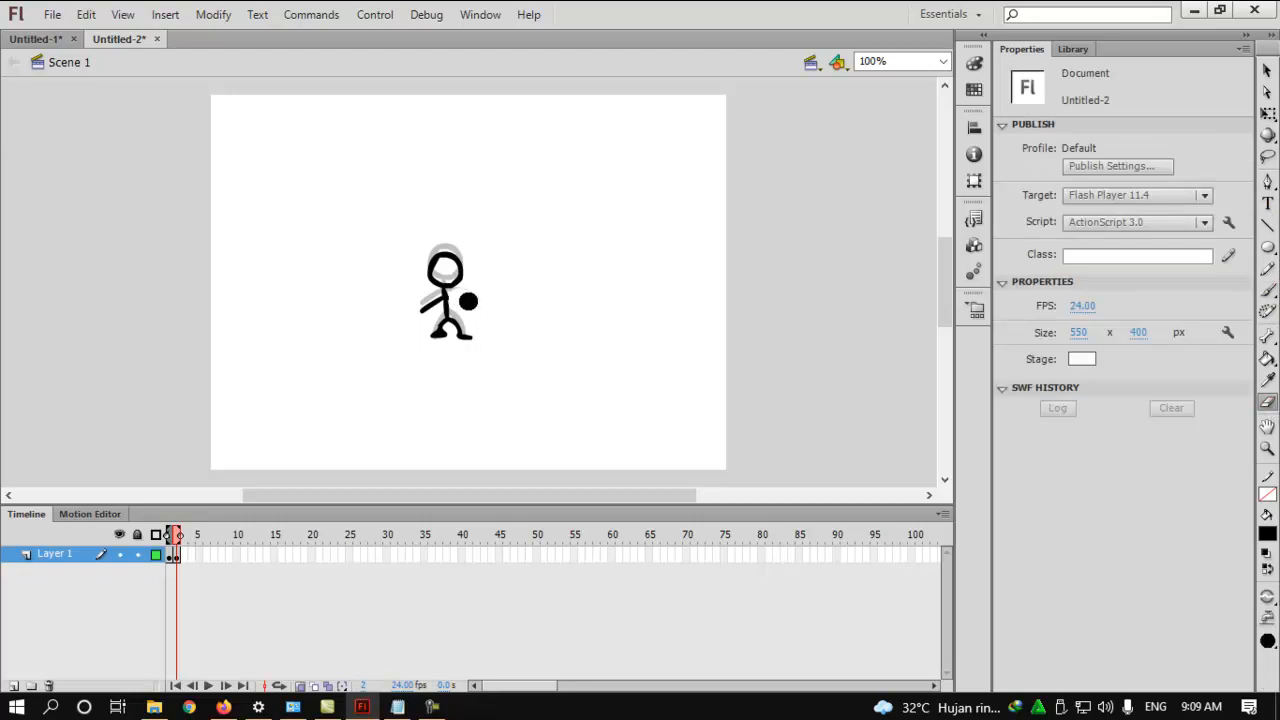
left_click_drag(428, 304, 436, 298)
left_click(1267, 291)
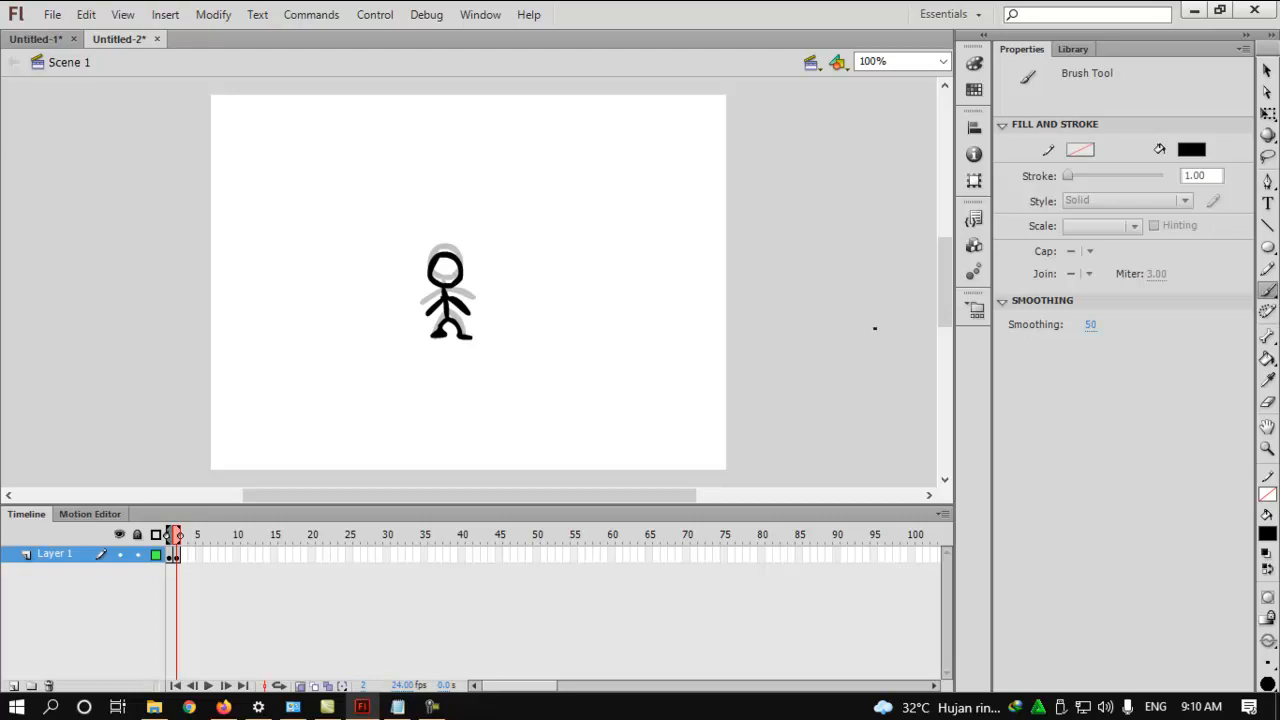
- Test the movie to review the two-frame stick figure animation, and close the preview
key("ctrl+Return")
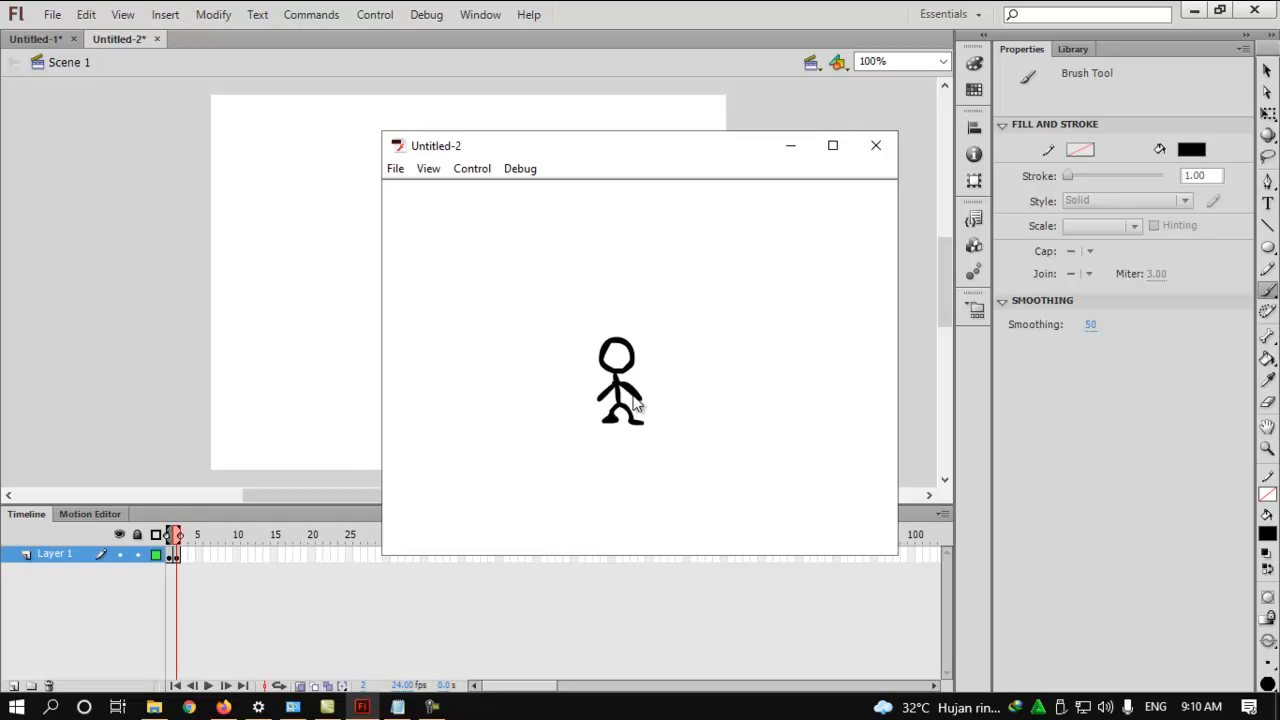
left_click(876, 146)
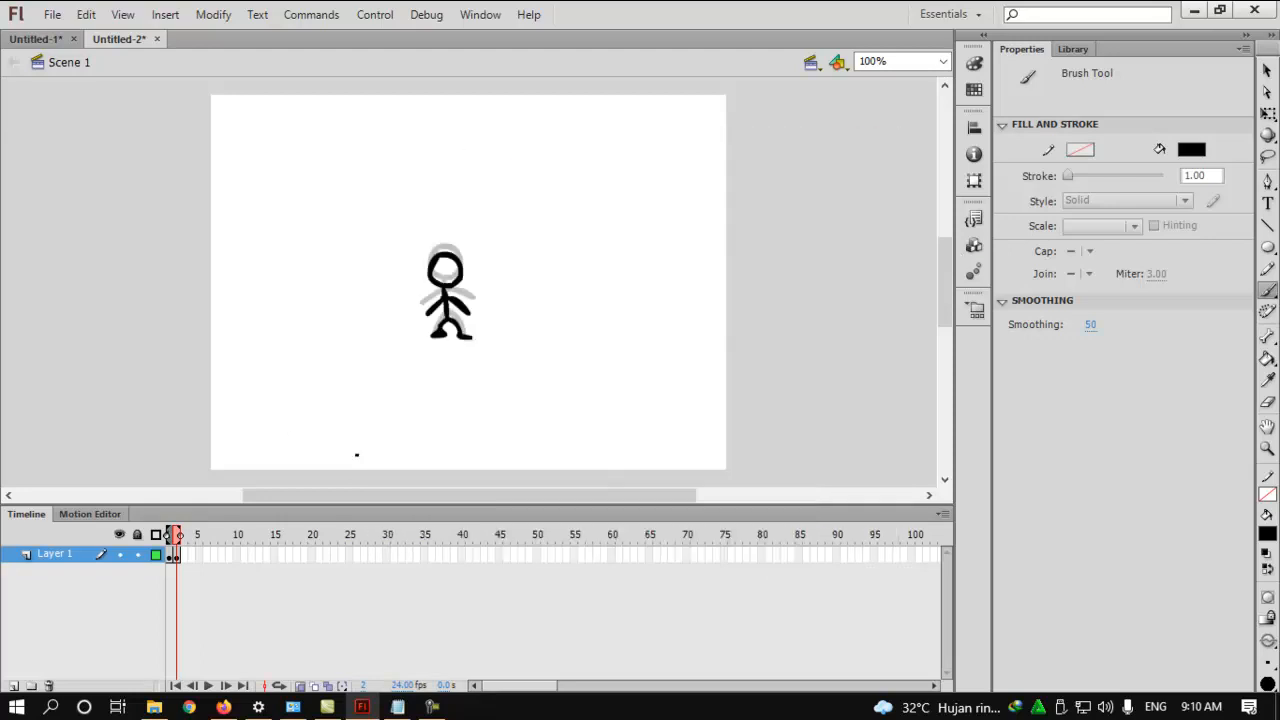
- Insert a keyframe at frame 3 of Layer 1 and clear that keyframe again
right_click(184, 557)
left_click(262, 194)
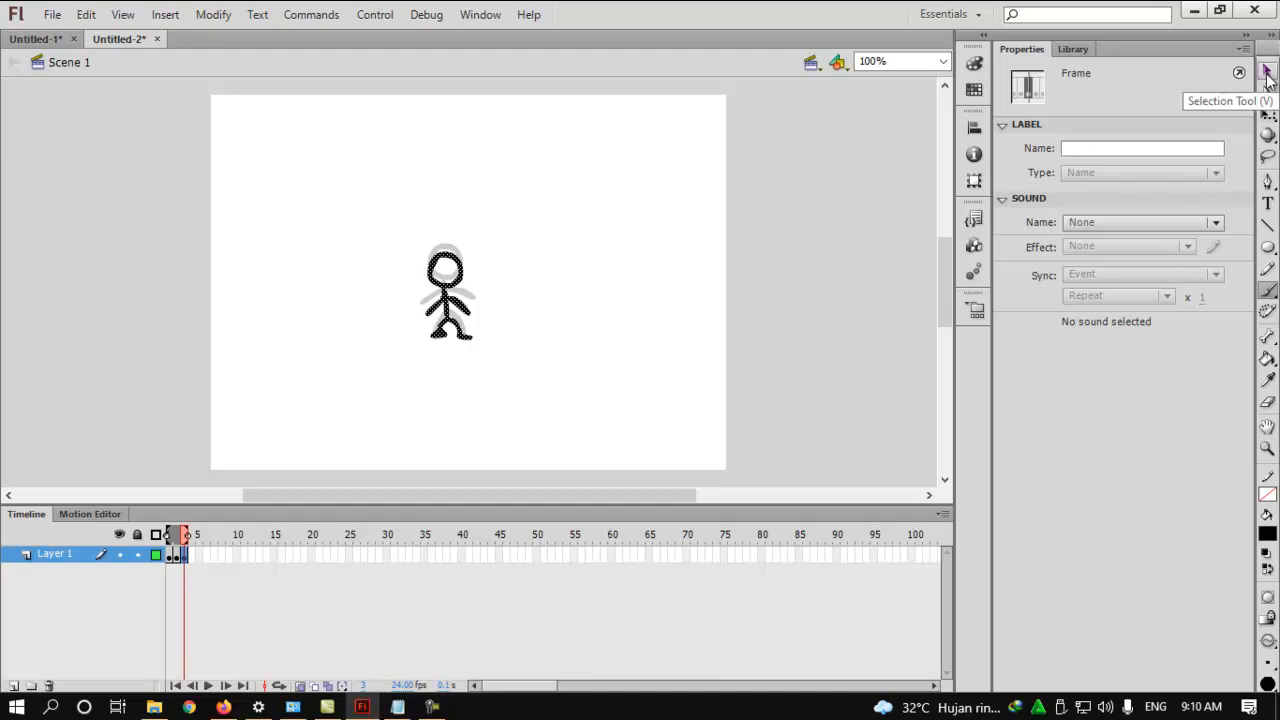
right_click(184, 558)
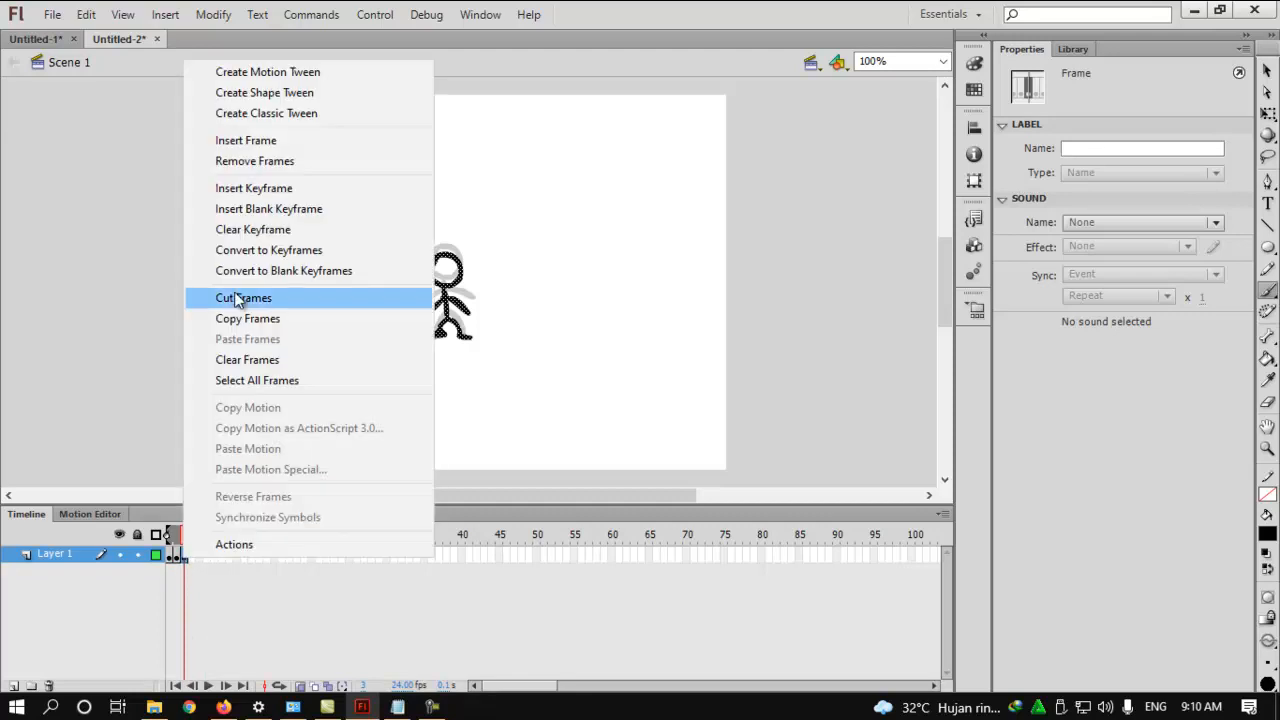
left_click(245, 229)
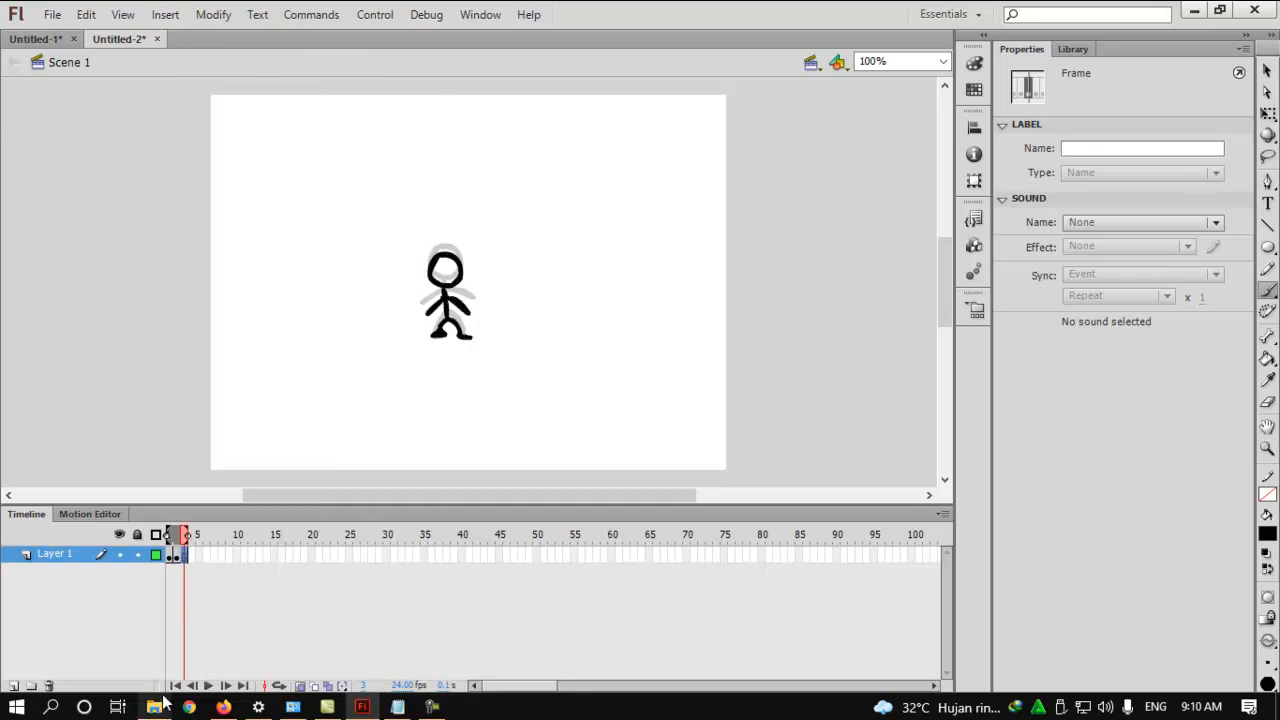
- Copy frame 1 of Layer 1 and paste it at frame 3
left_click(171, 558)
right_click(171, 558)
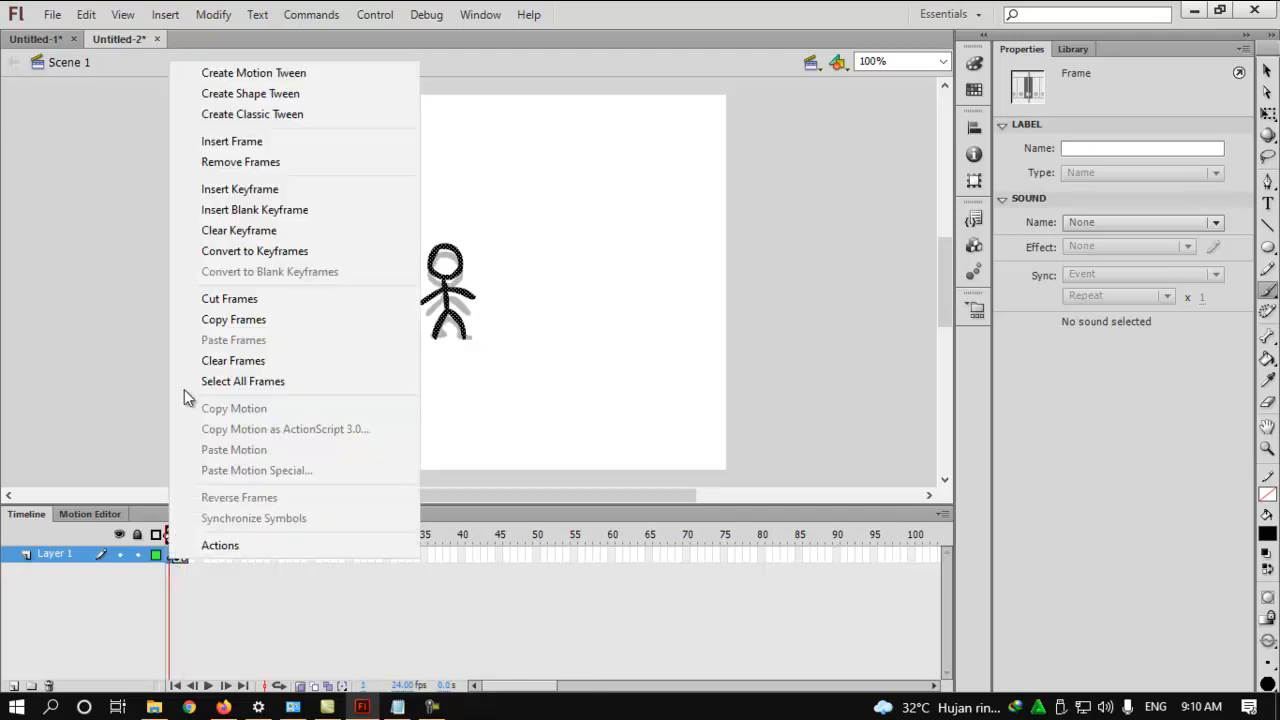
left_click(238, 326)
left_click(182, 558)
right_click(182, 558)
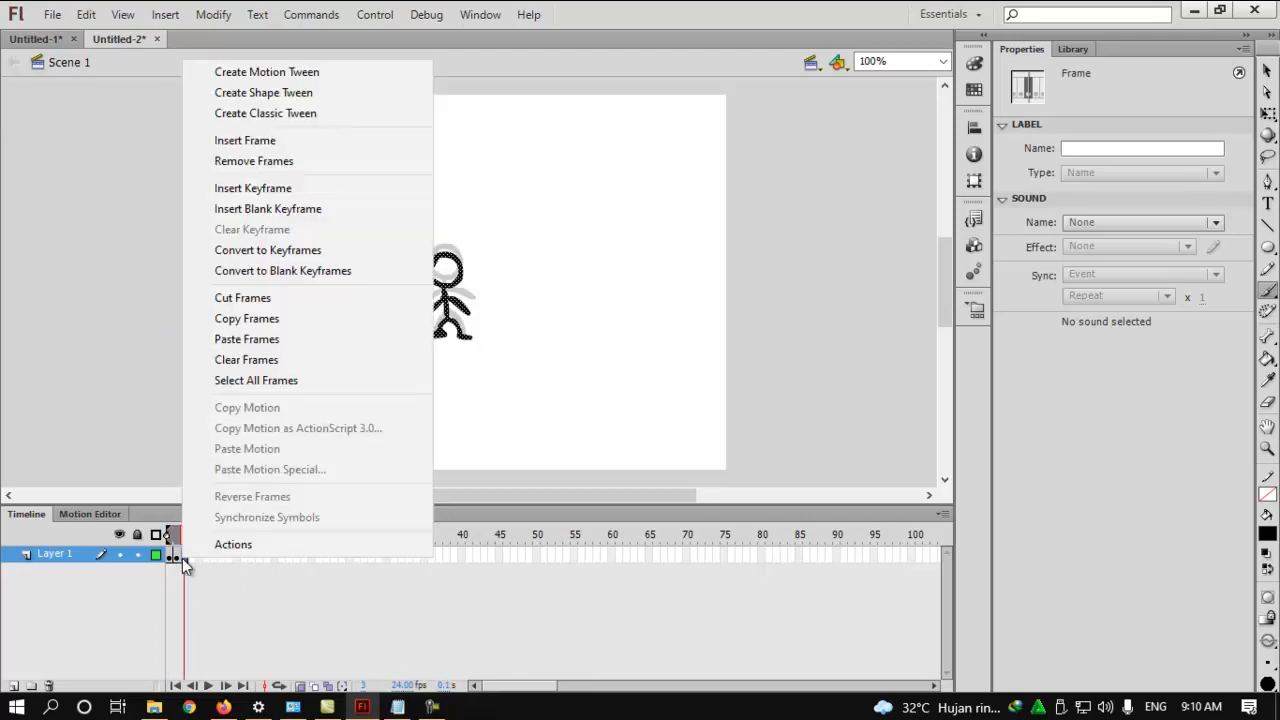
left_click(247, 339)
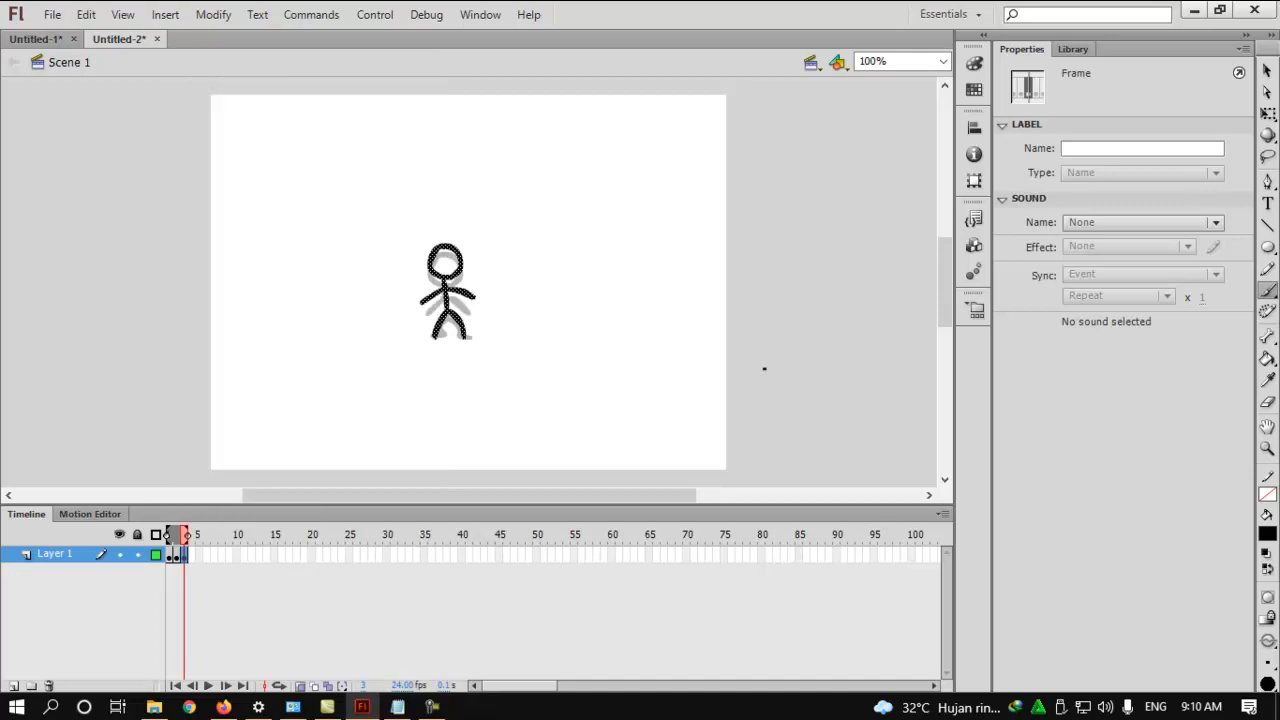
- Insert a keyframe at frame 4 and move the whole stick figure up about 9 px
right_click(192, 555)
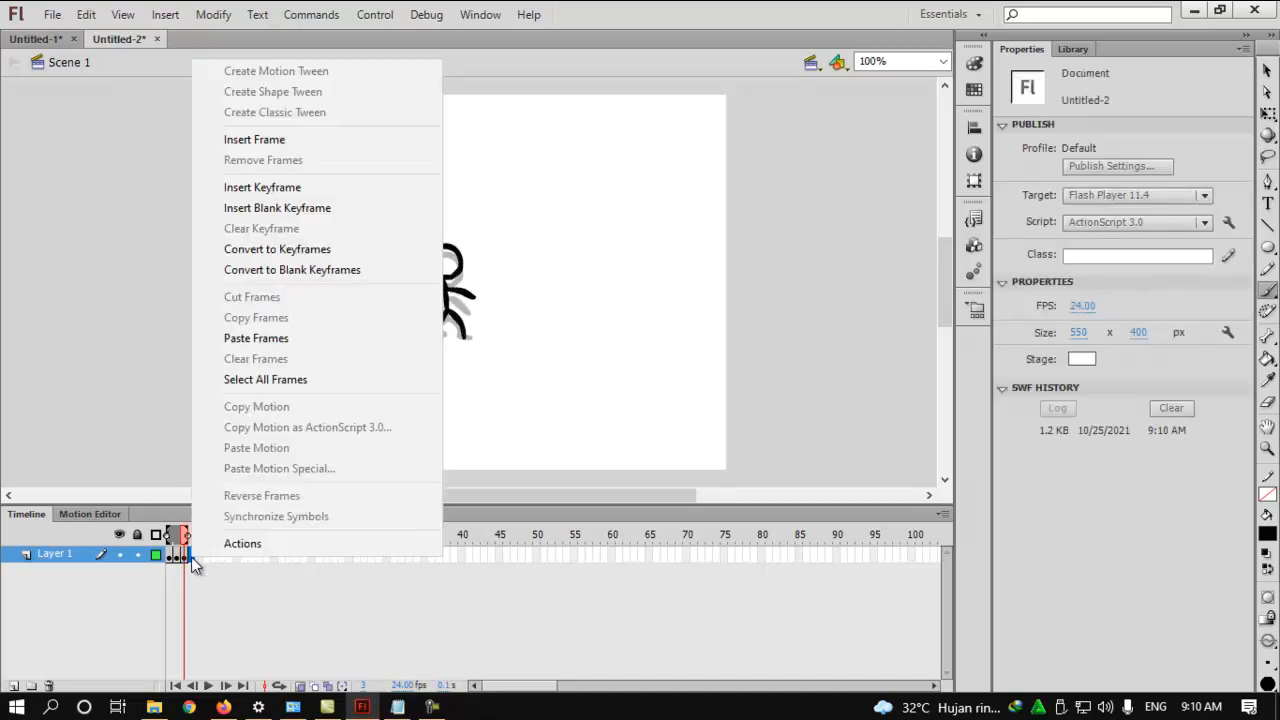
left_click(295, 194)
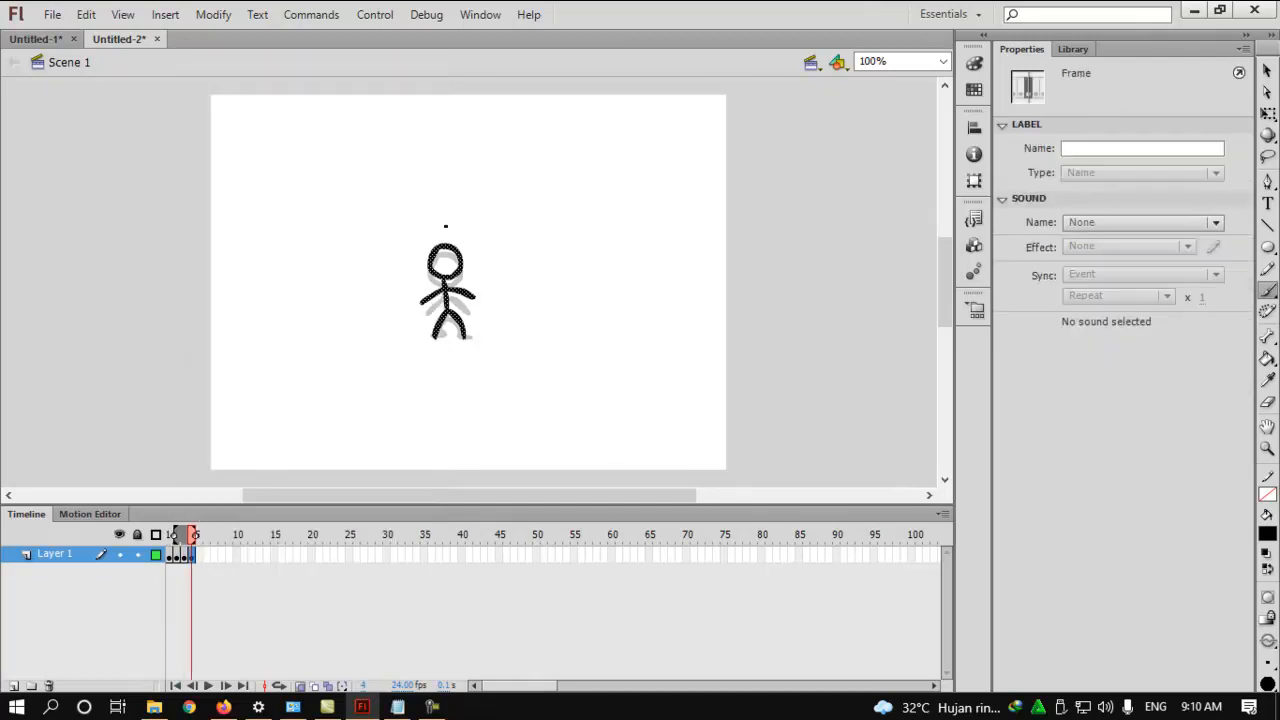
left_click(1267, 292)
left_click(1267, 70)
left_click_drag(380, 208, 527, 353)
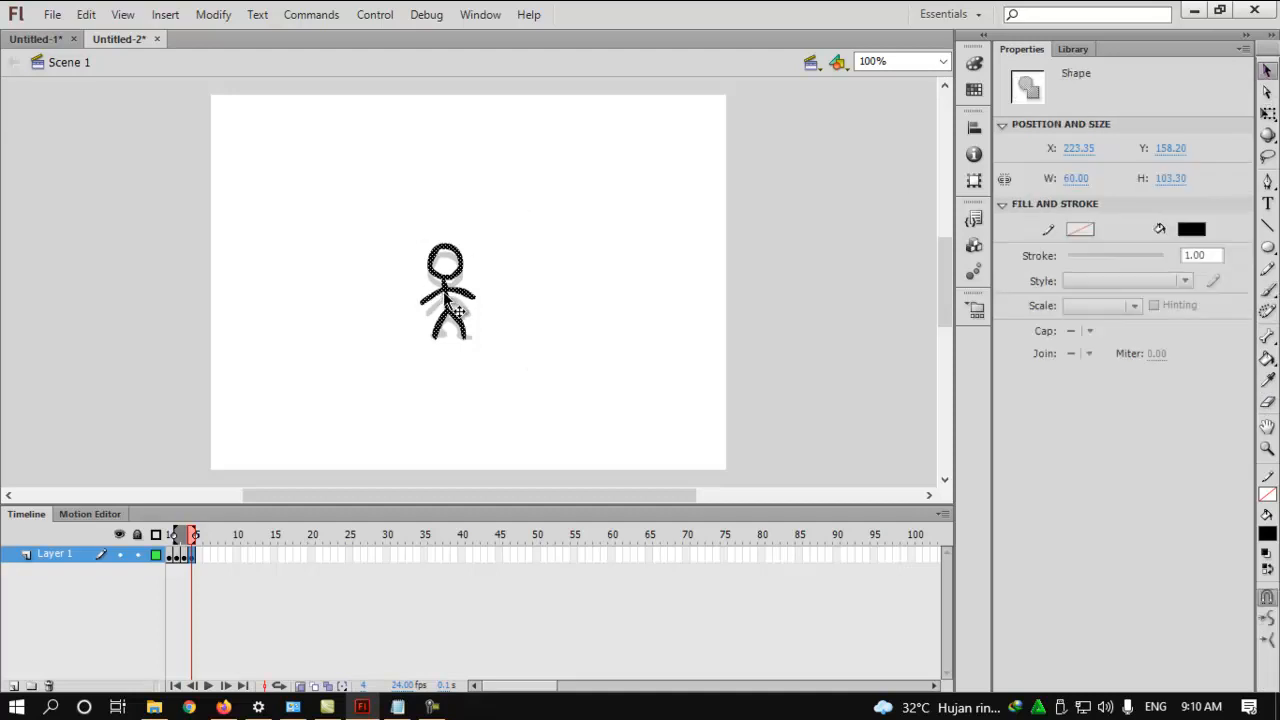
left_click_drag(448, 300, 448, 292)
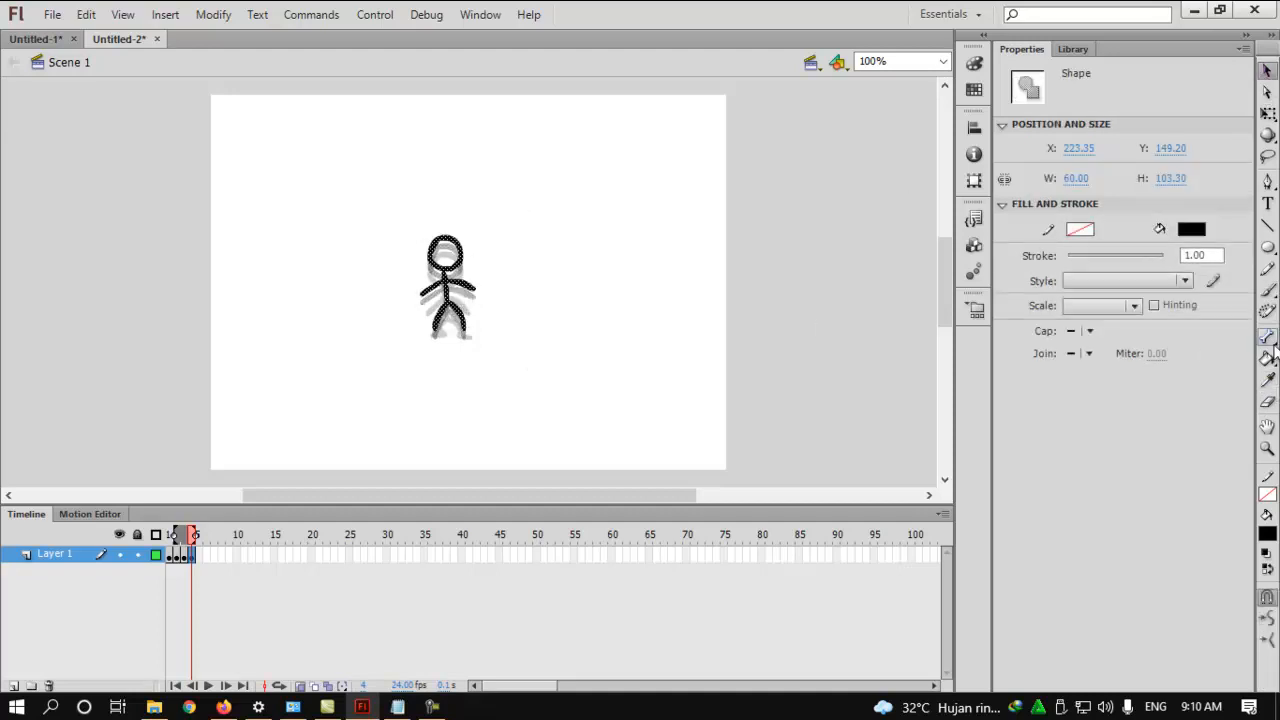
- Erase the frame 4 figure's arms and brush straight horizontal ones in their place
left_click(1267, 401)
mouse_move(468, 287)
left_mouse_down()
mouse_move(478, 291)
mouse_move(420, 294)
left_mouse_up()
left_click(1267, 290)
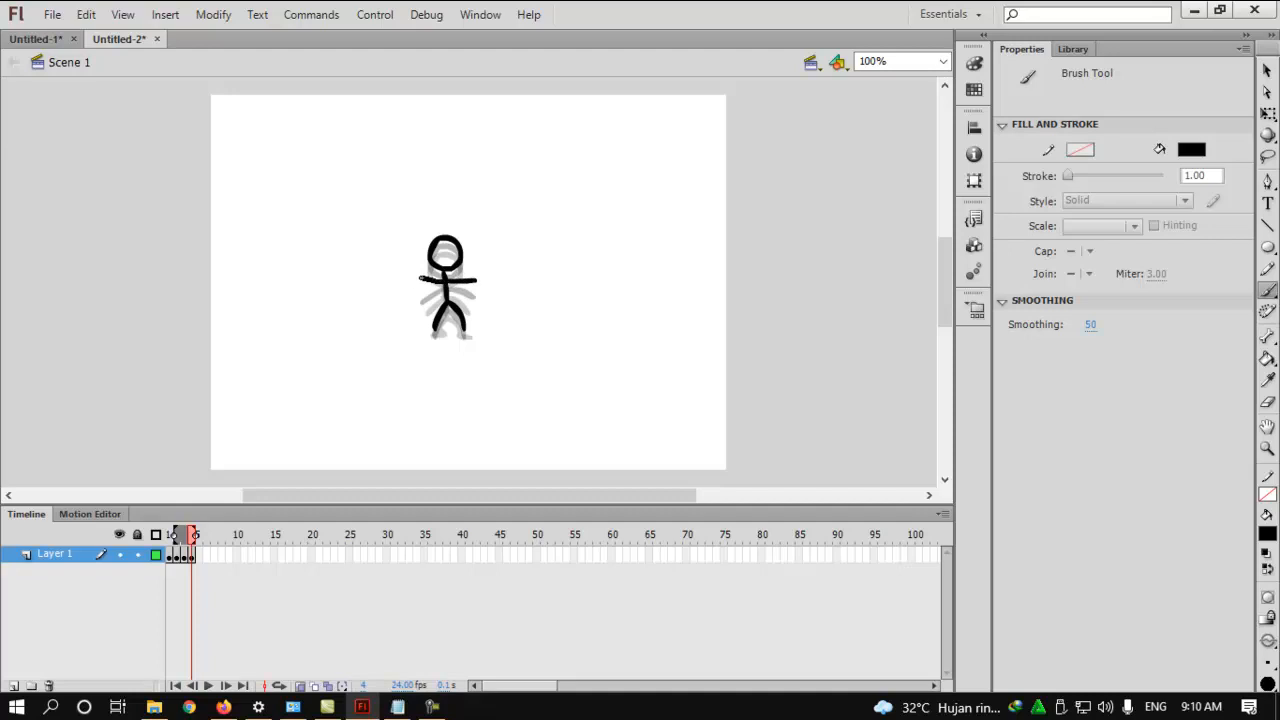
- Insert a keyframe at frame 5 and move the whole stick figure up about 12 px
right_click(201, 556)
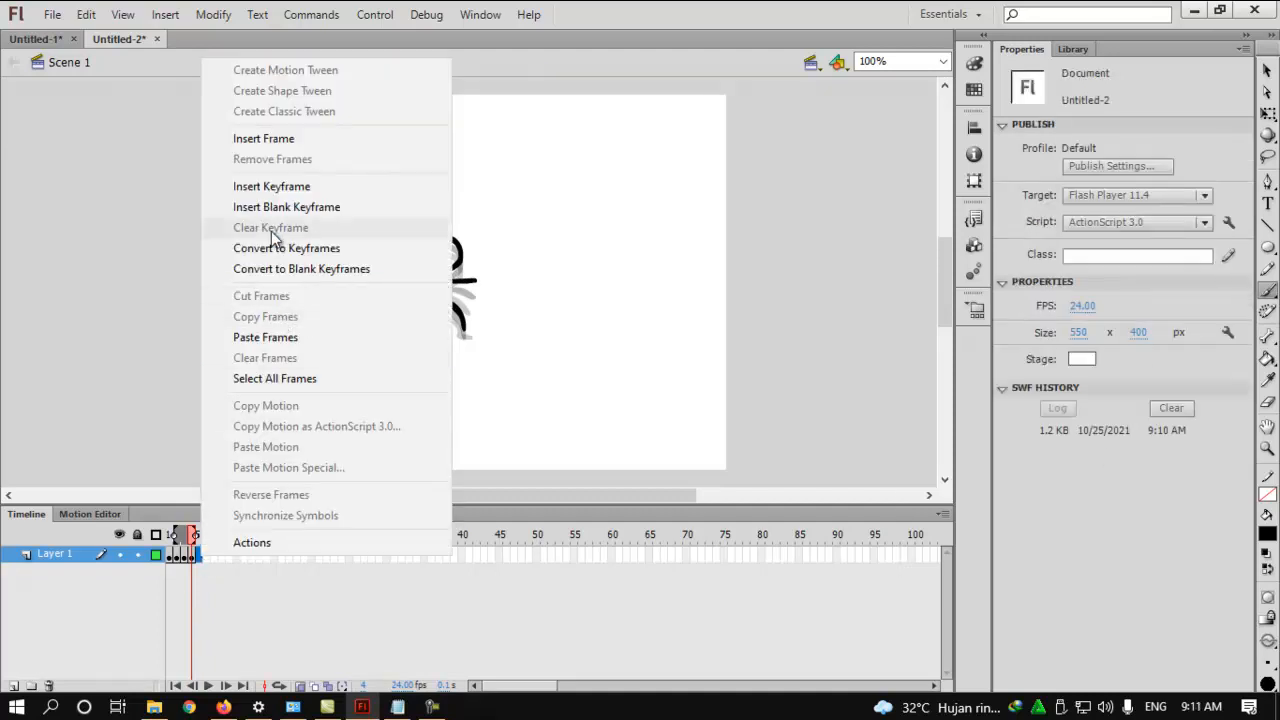
left_click(278, 190)
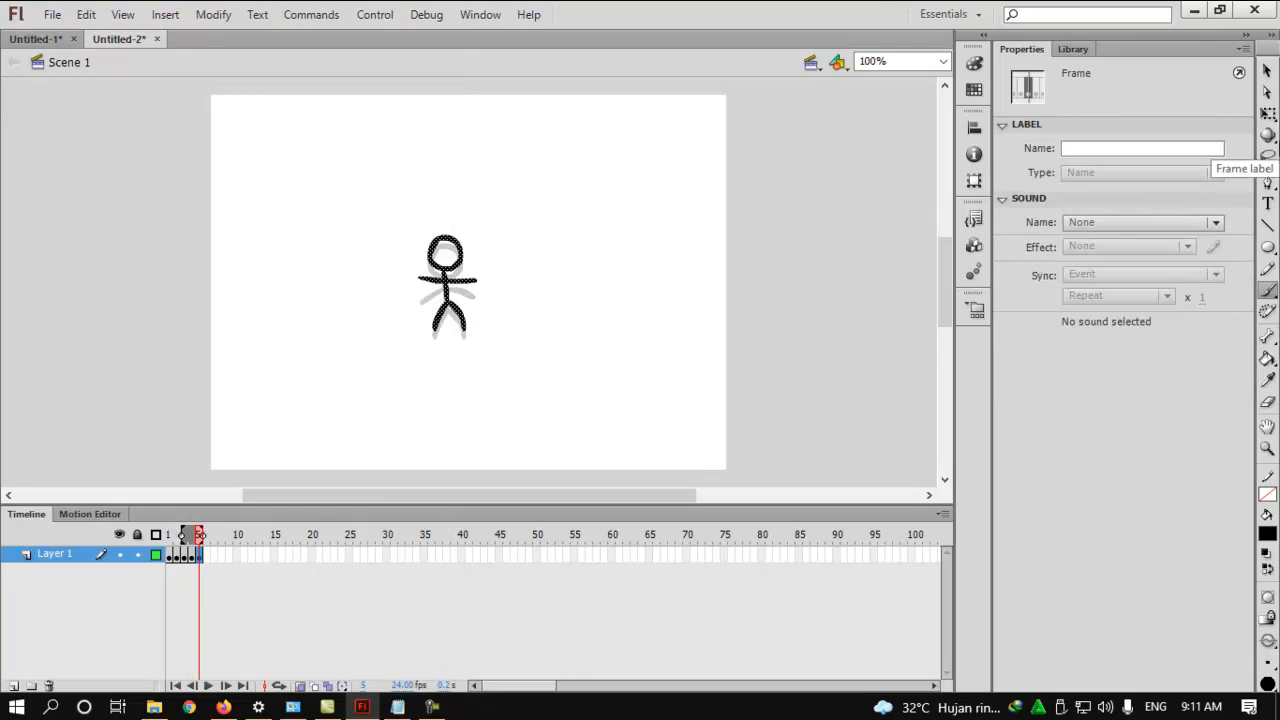
left_click(1267, 71)
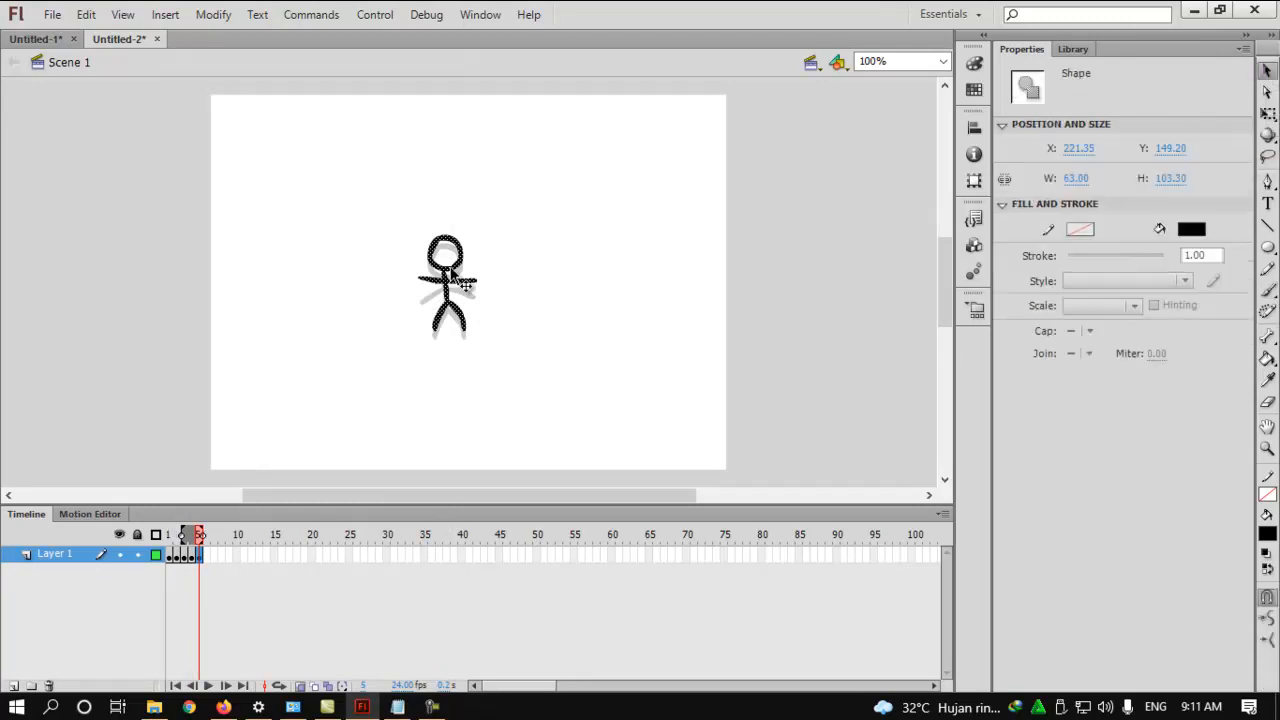
left_click_drag(446, 277, 446, 265)
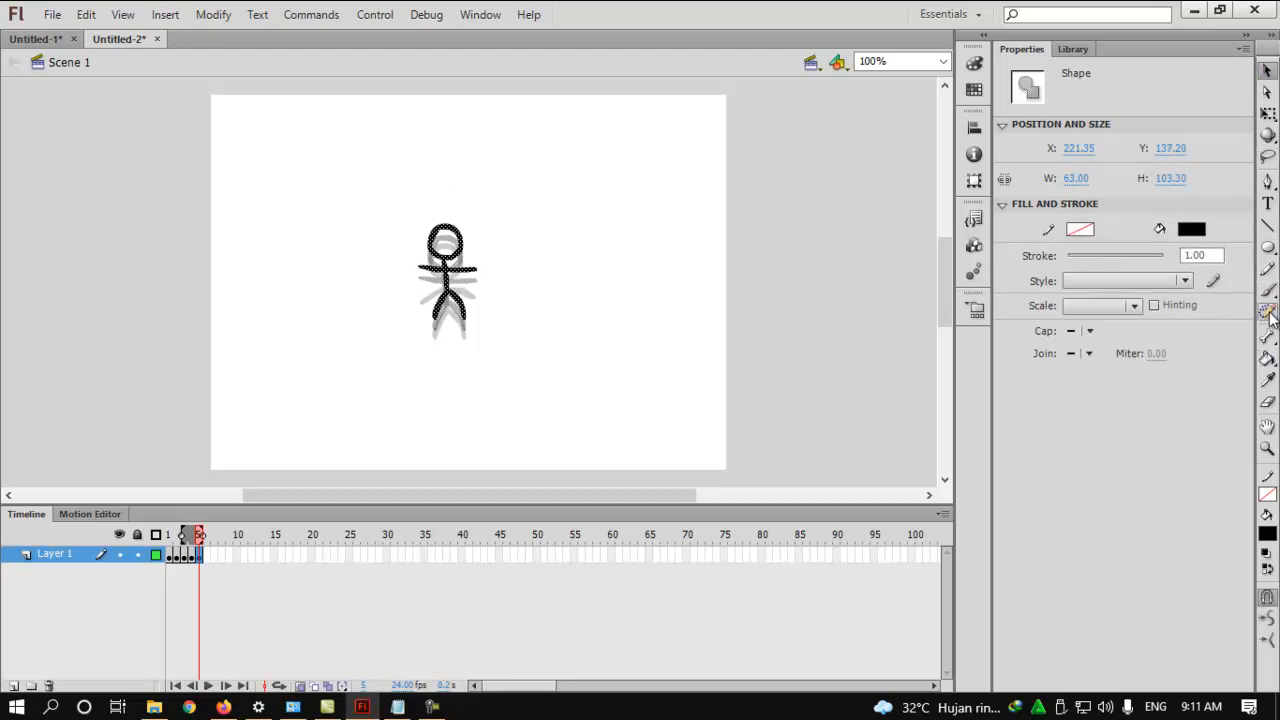
- Erase the frame 5 figure's arms and brush new ones raised upward
left_click(1267, 401)
left_click_drag(461, 269, 387, 258)
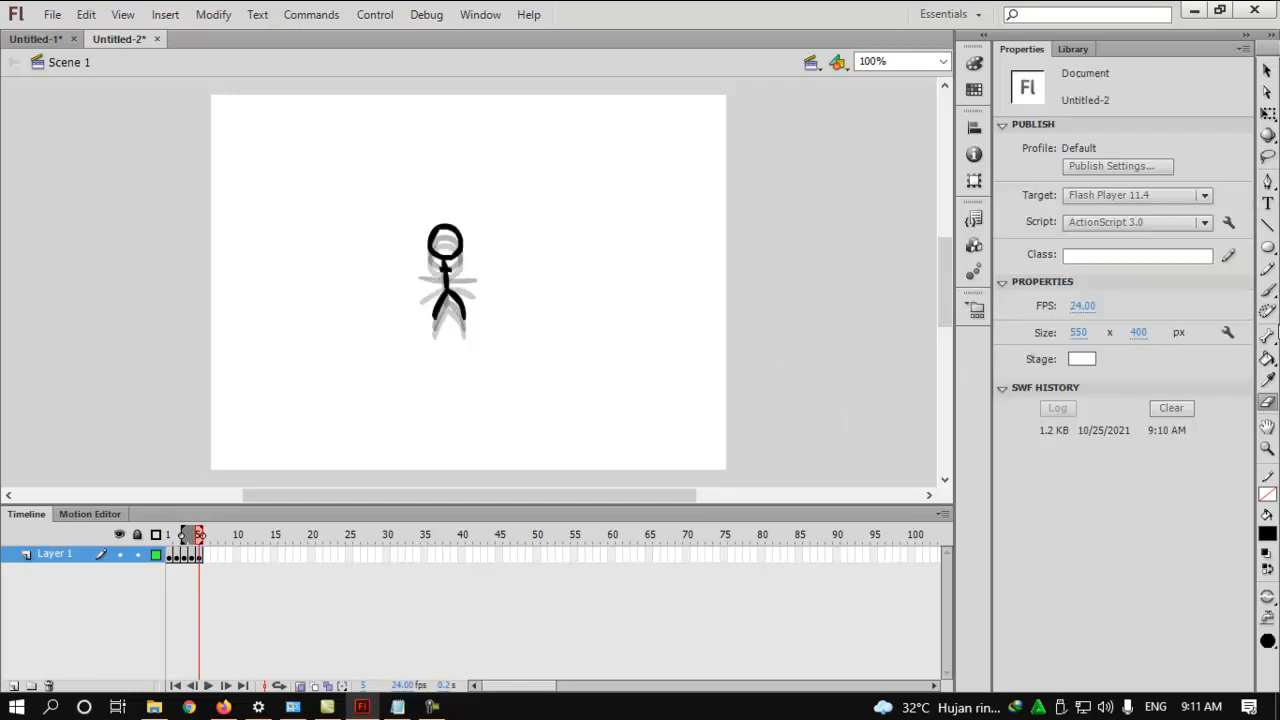
left_click(1268, 290)
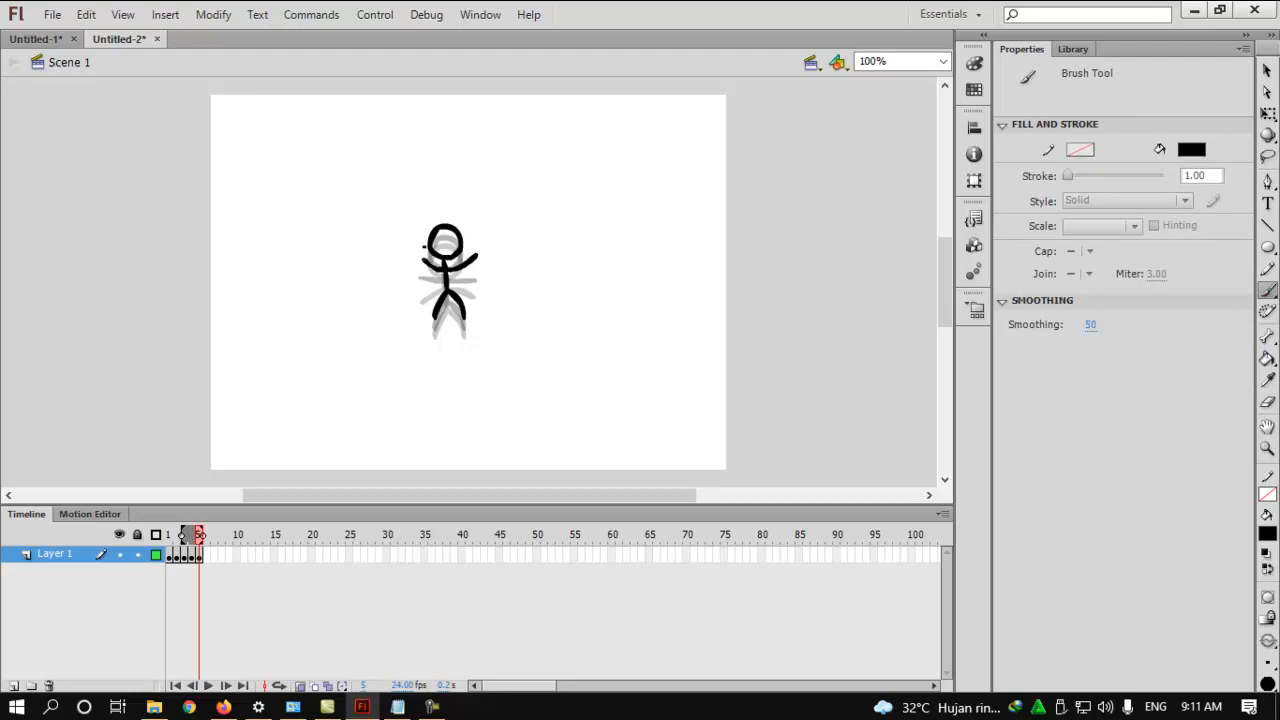
- Test the five-frame stick figure movie and the circle-and-text movie in Untitled-1, closing each preview
key("ctrl+Return")
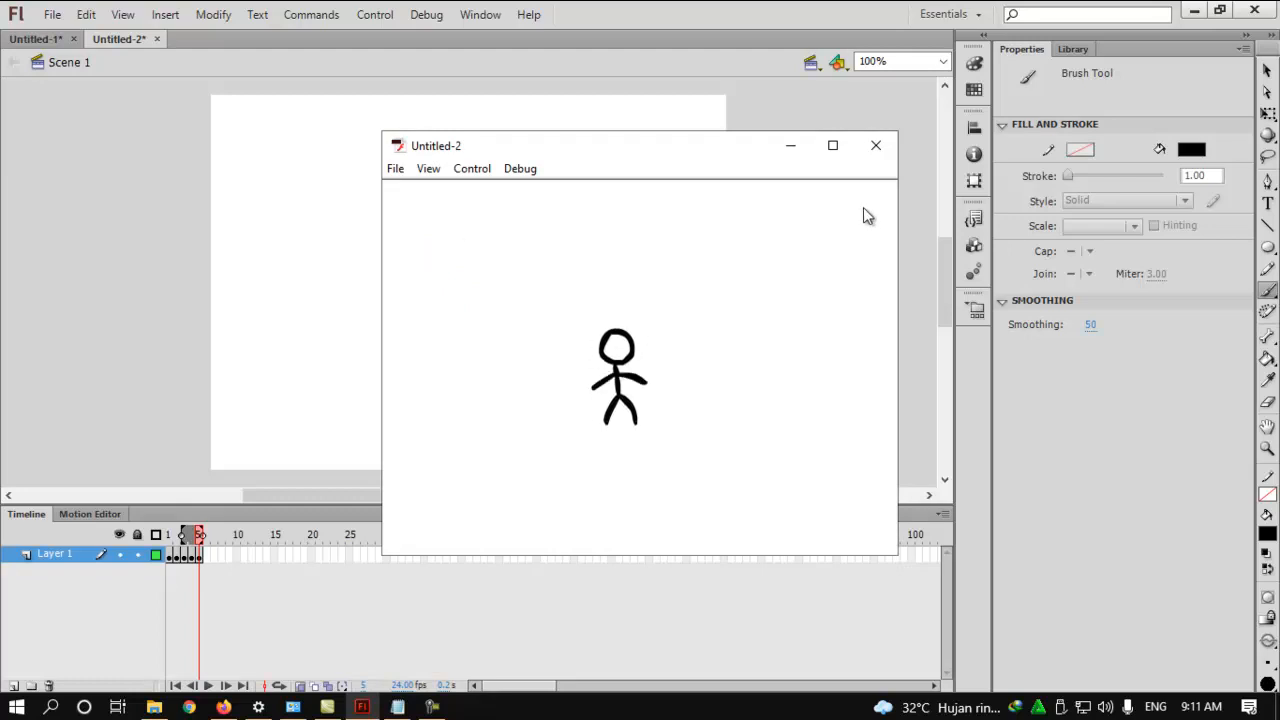
left_click(876, 147)
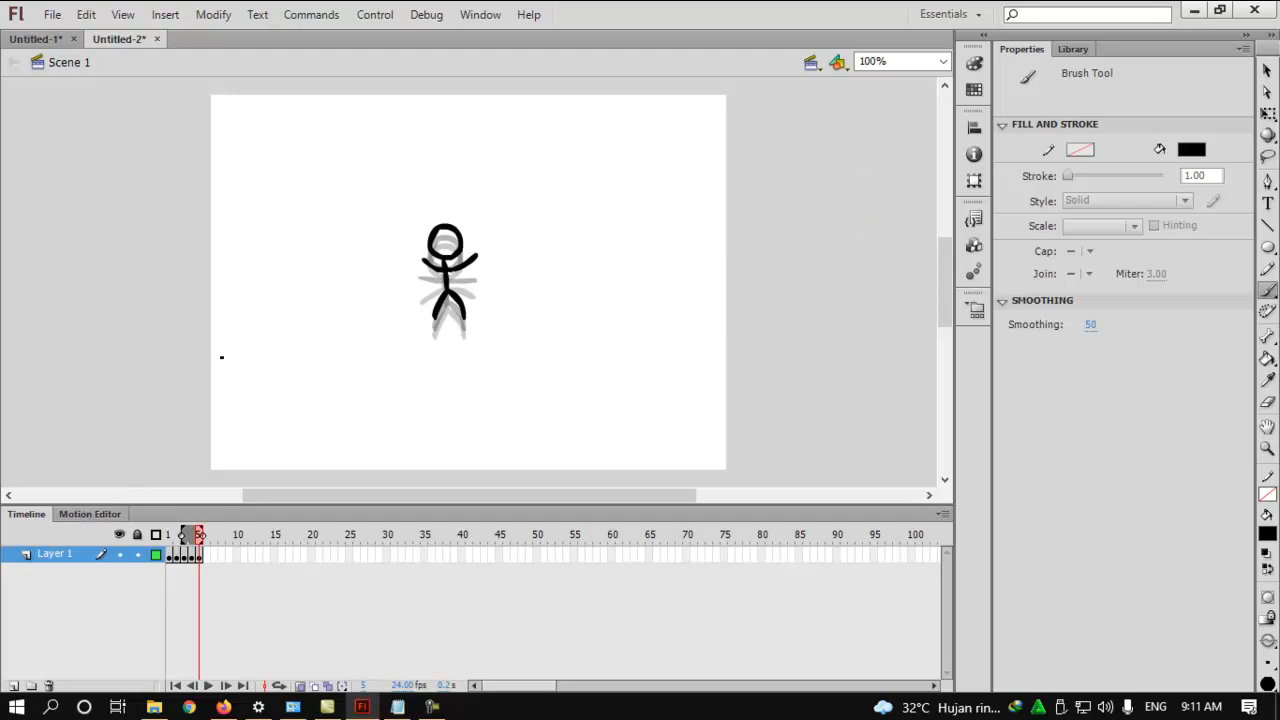
left_click(32, 40)
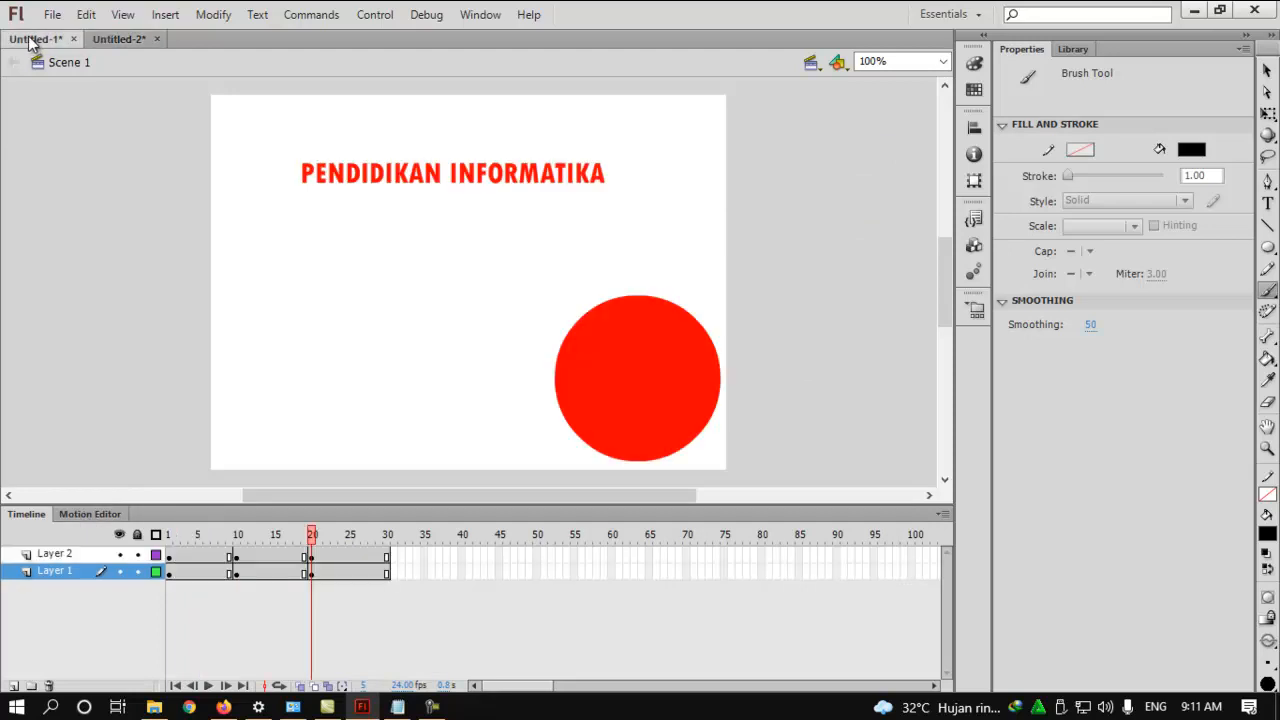
key("ctrl+Return")
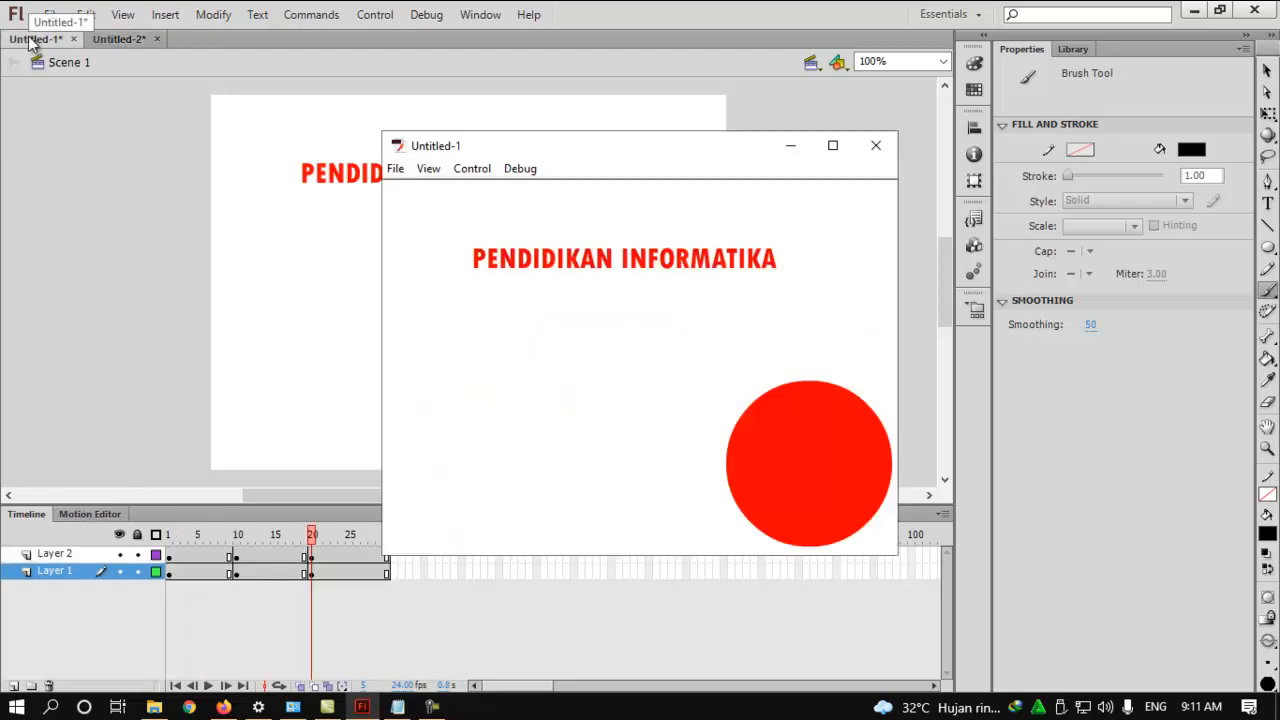
left_click(875, 145)
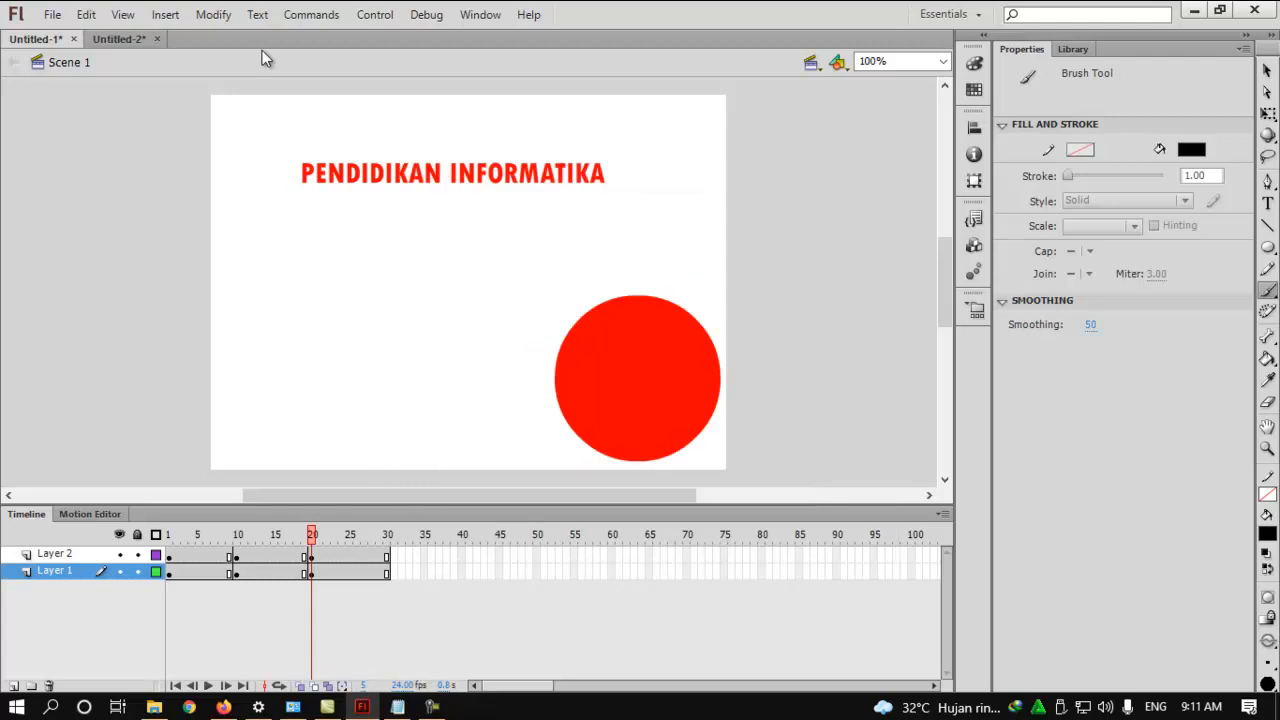
- Return to Untitled-2, test the stick figure movie again and close the preview
left_click(123, 40)
key("ctrl+Return")
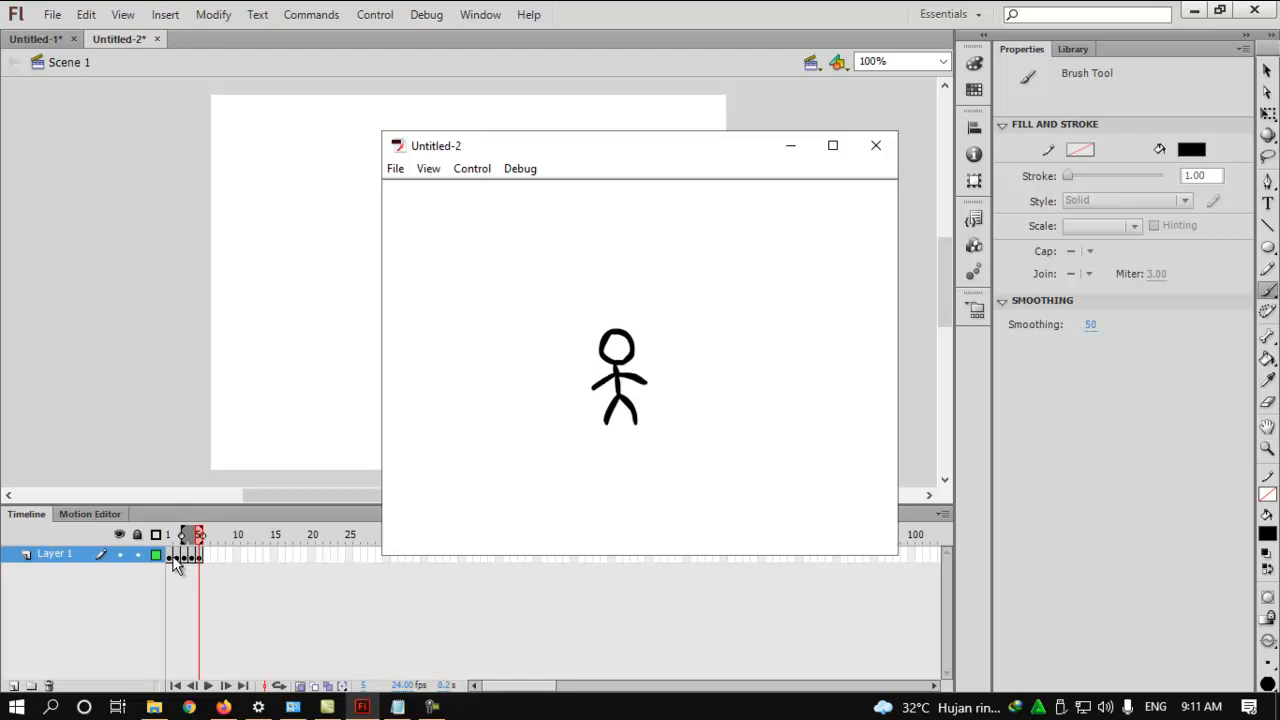
left_click(877, 147)
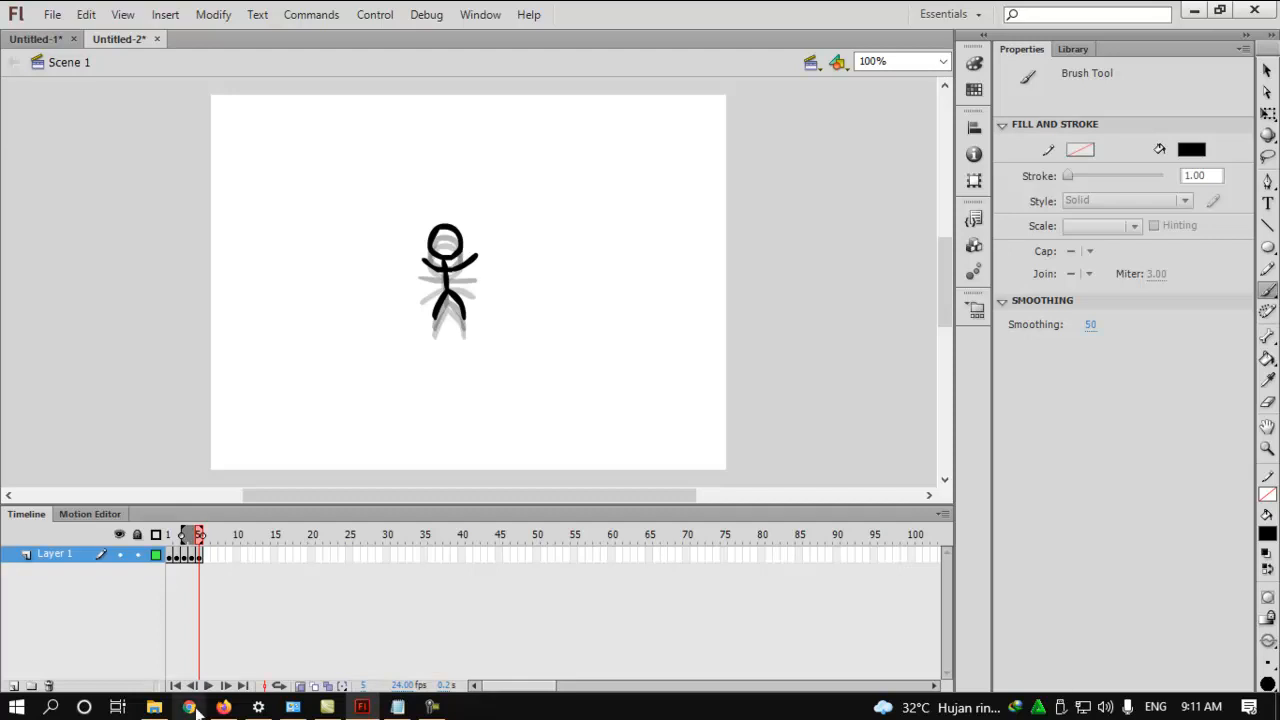
- Switch to Notepad to review the 2D animation outline, and minimize it again
left_click(397, 707)
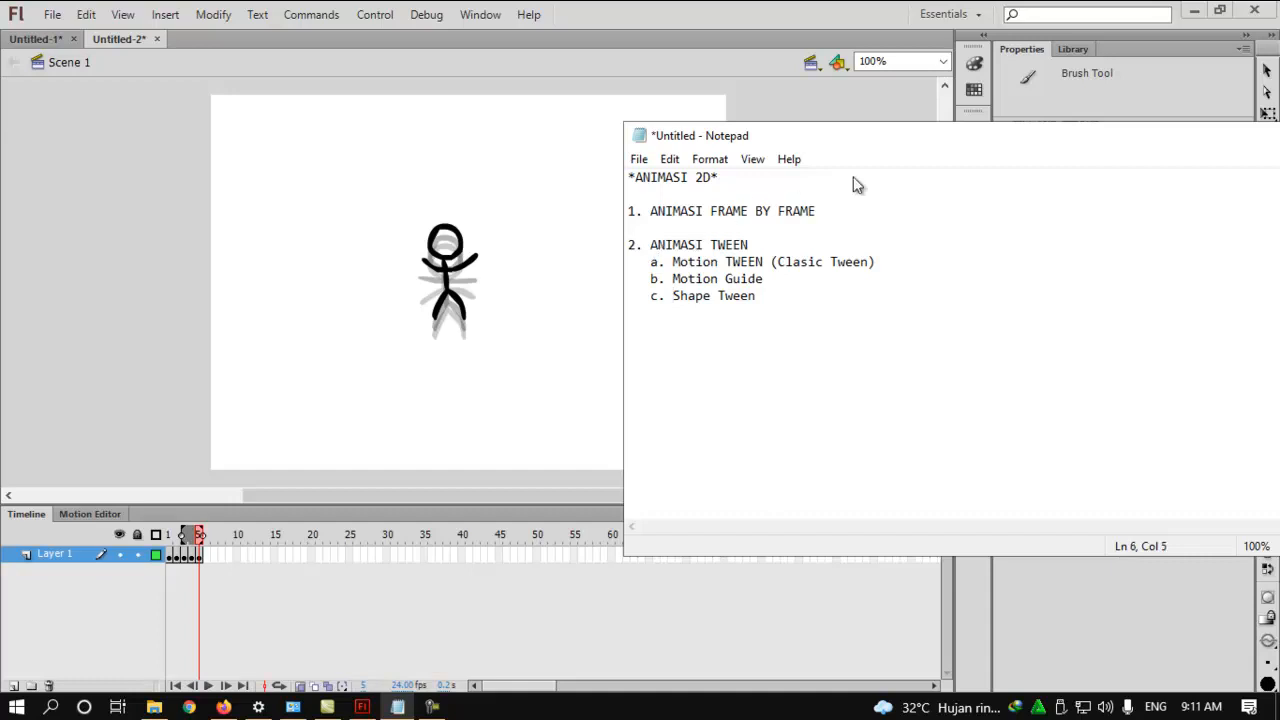
left_click_drag(1236, 135, 994, 155)
left_click(1170, 158)
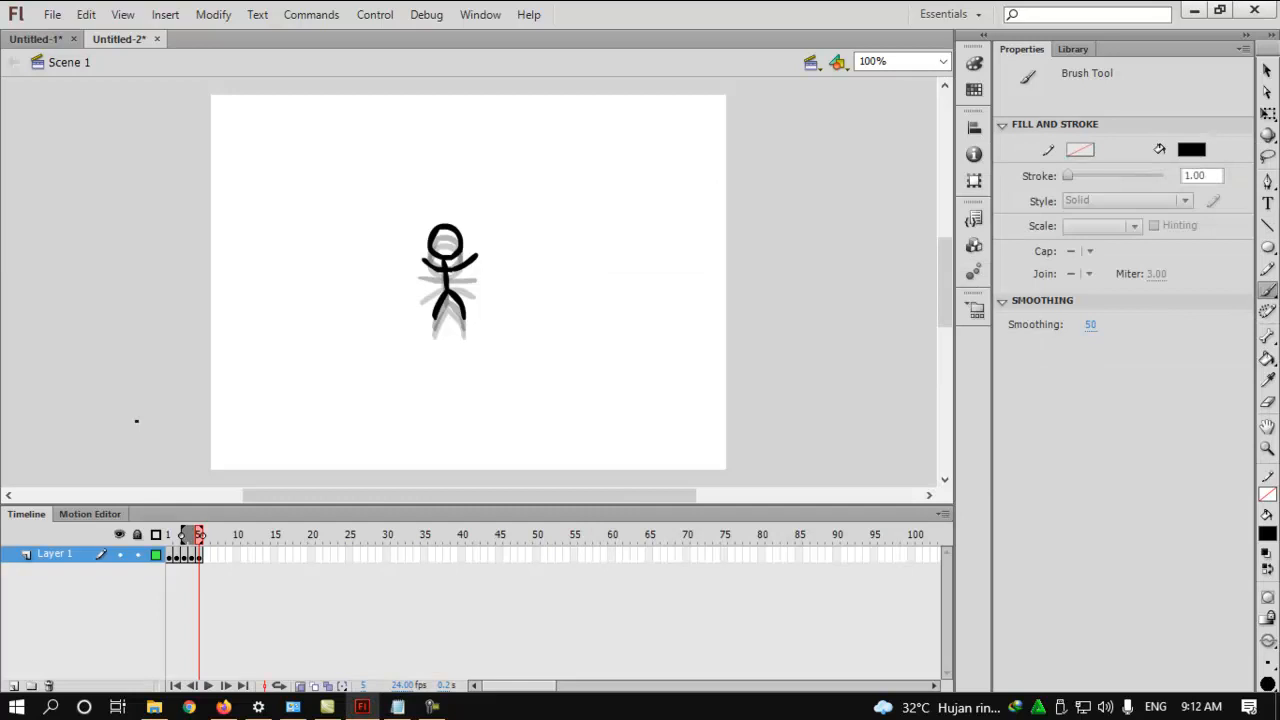
- Create a new ActionScript 3.0 document with the default settings
key("ctrl+n")
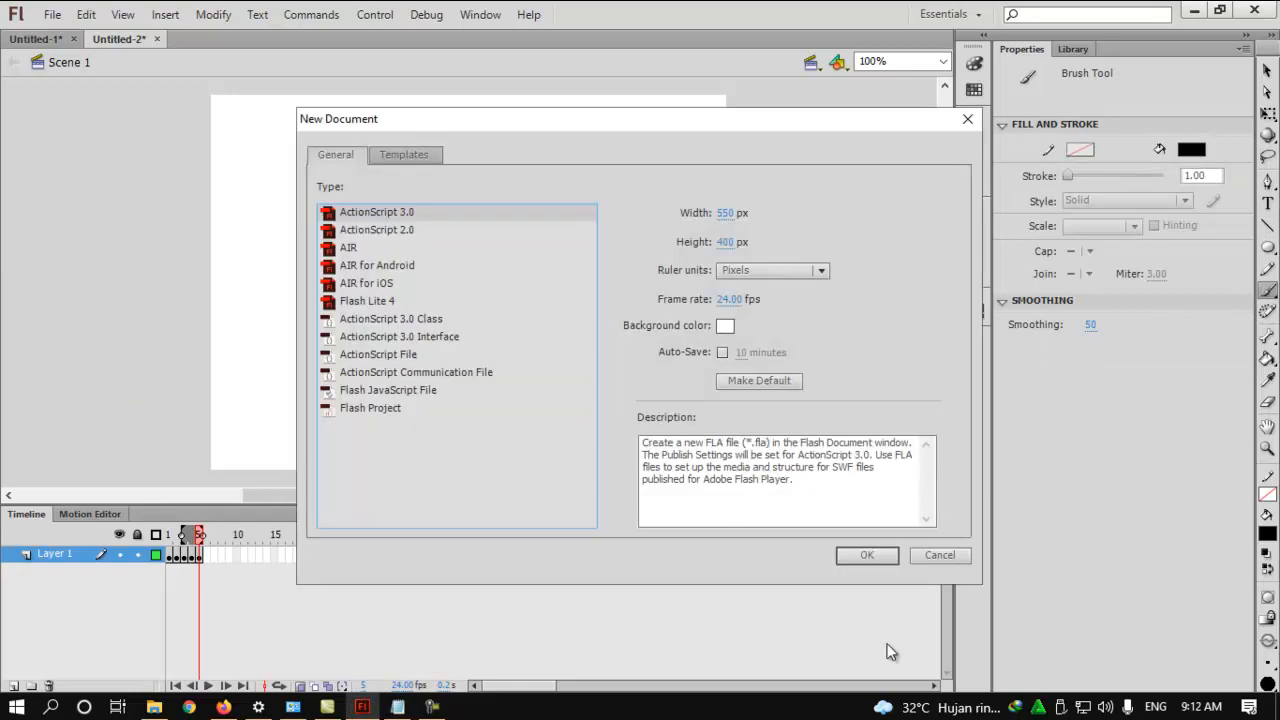
left_click(868, 556)
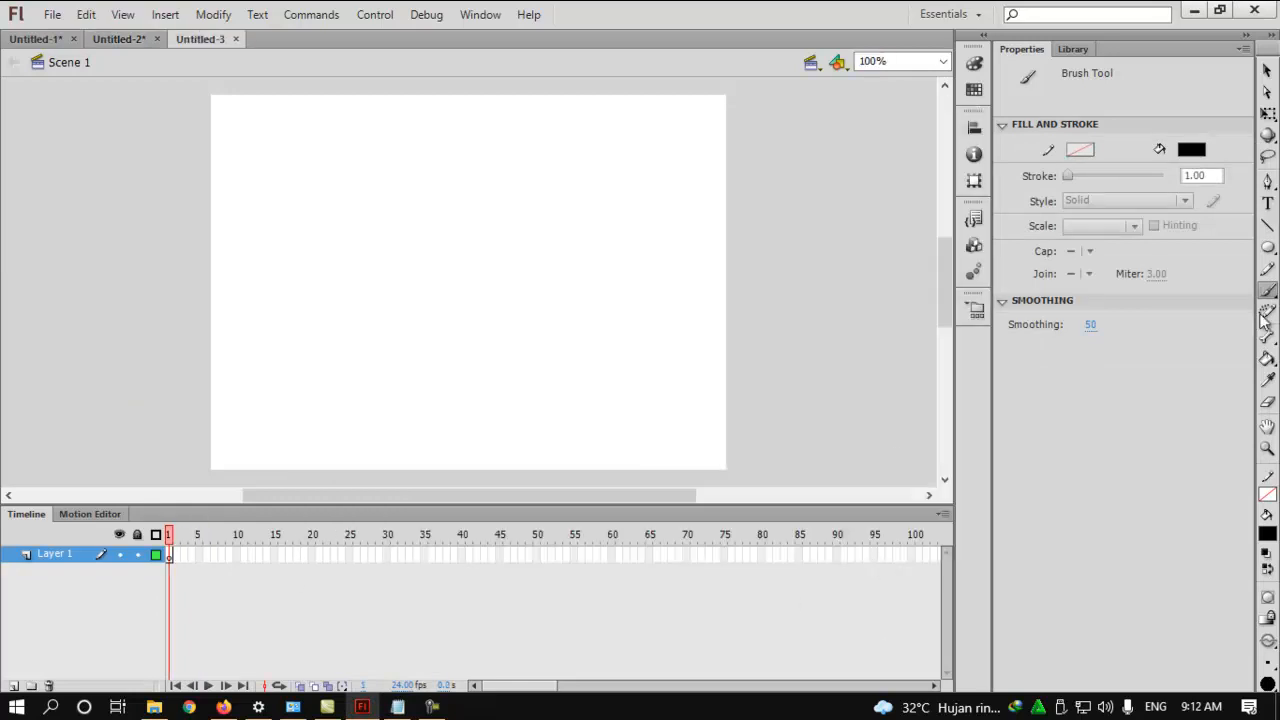
- Draw an orange rectangle without an outline near the stage's left edge, at mid-height, as the vehicle's cargo body
left_click(1268, 247)
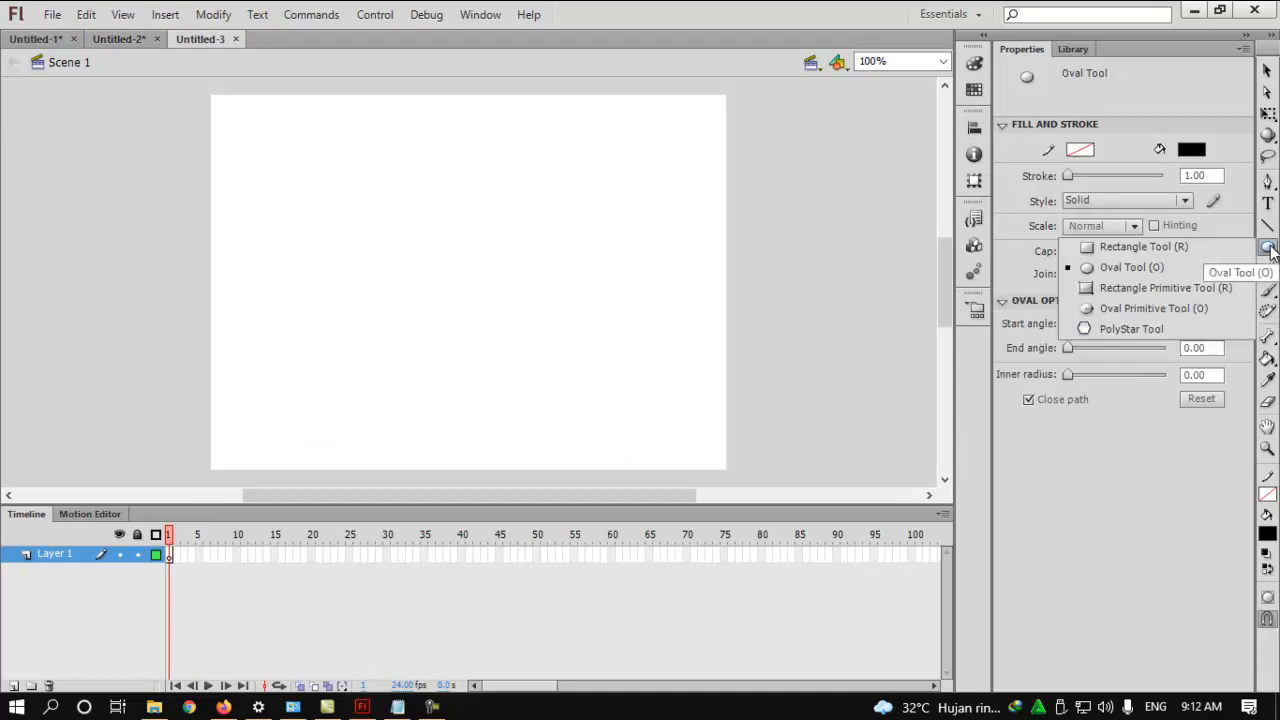
left_click(1177, 249)
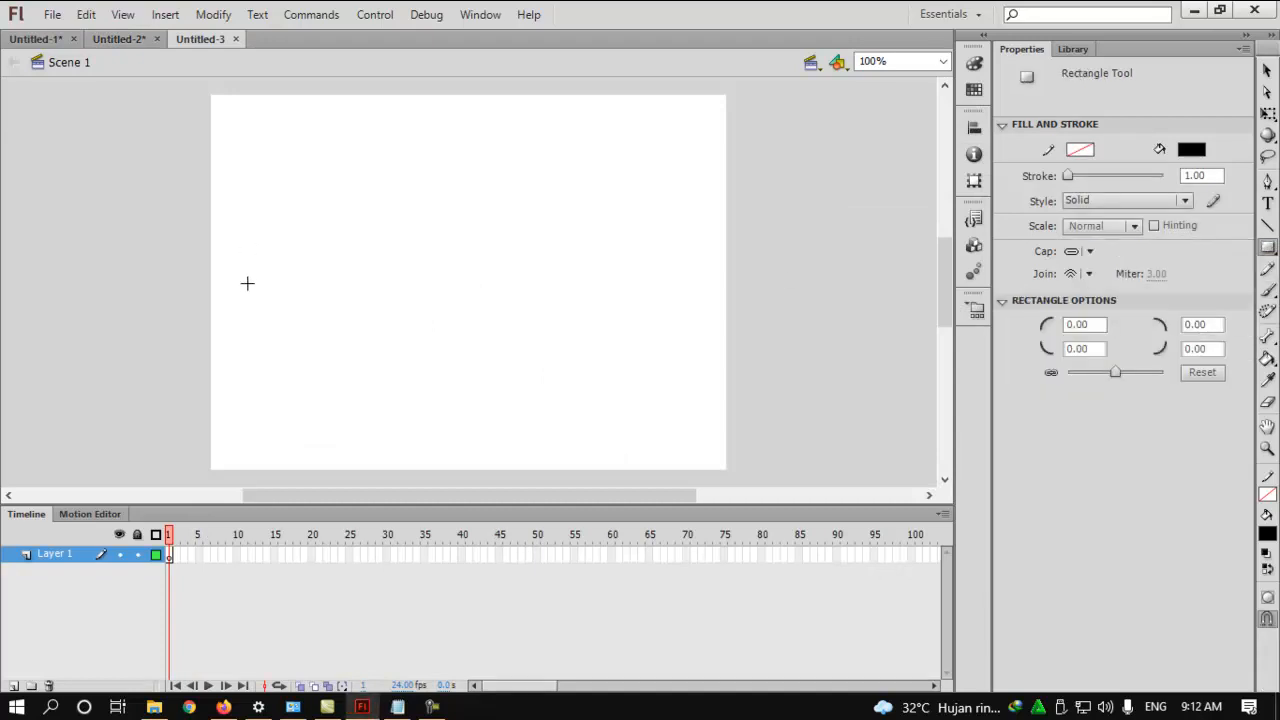
left_click_drag(237, 287, 338, 338)
key("ctrl+z")
left_click(1192, 152)
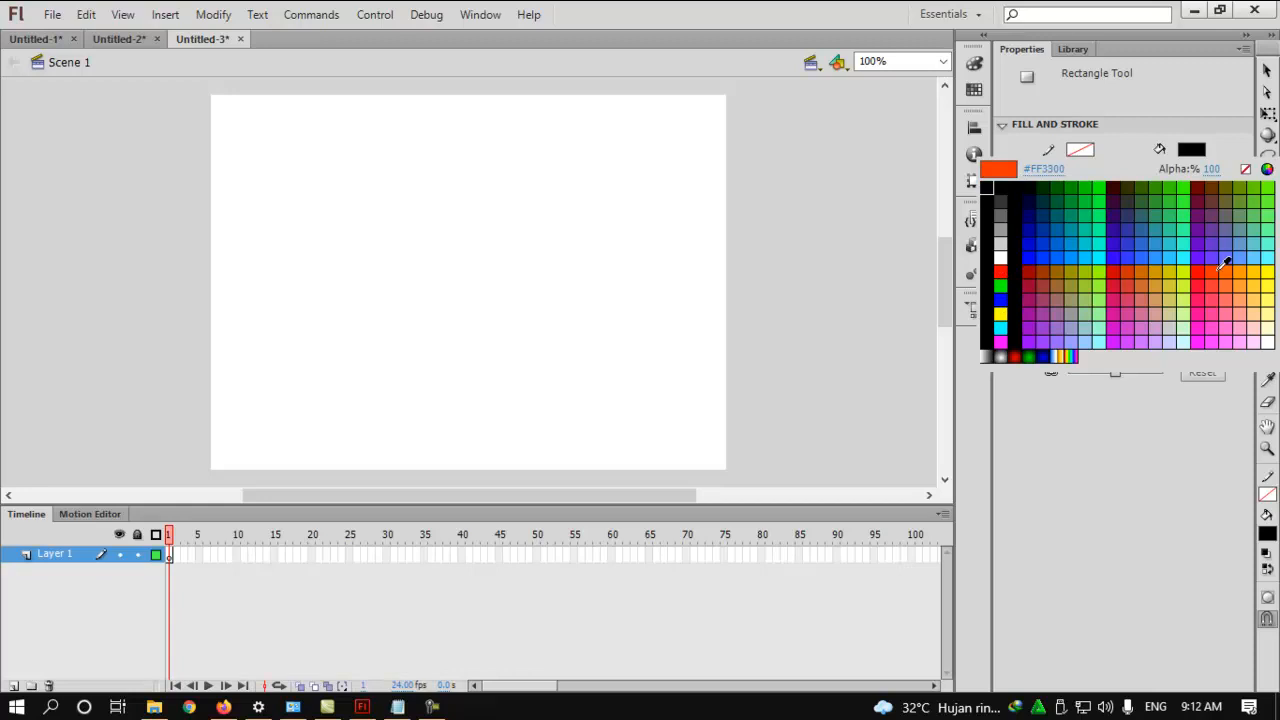
left_click(1214, 266)
left_click_drag(230, 284, 329, 337)
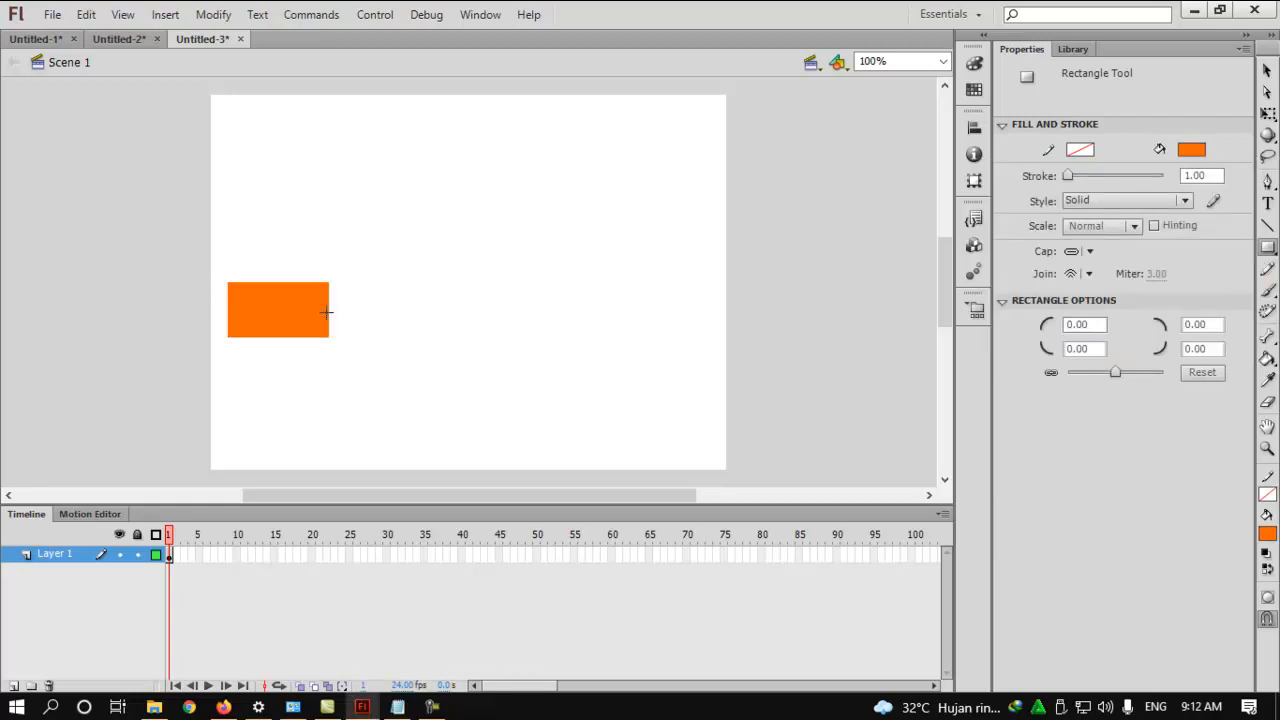
- Draw a small yellow square against the lower part of the orange rectangle's right edge
left_click(1193, 150)
left_click(1000, 313)
left_click_drag(333, 313, 356, 337)
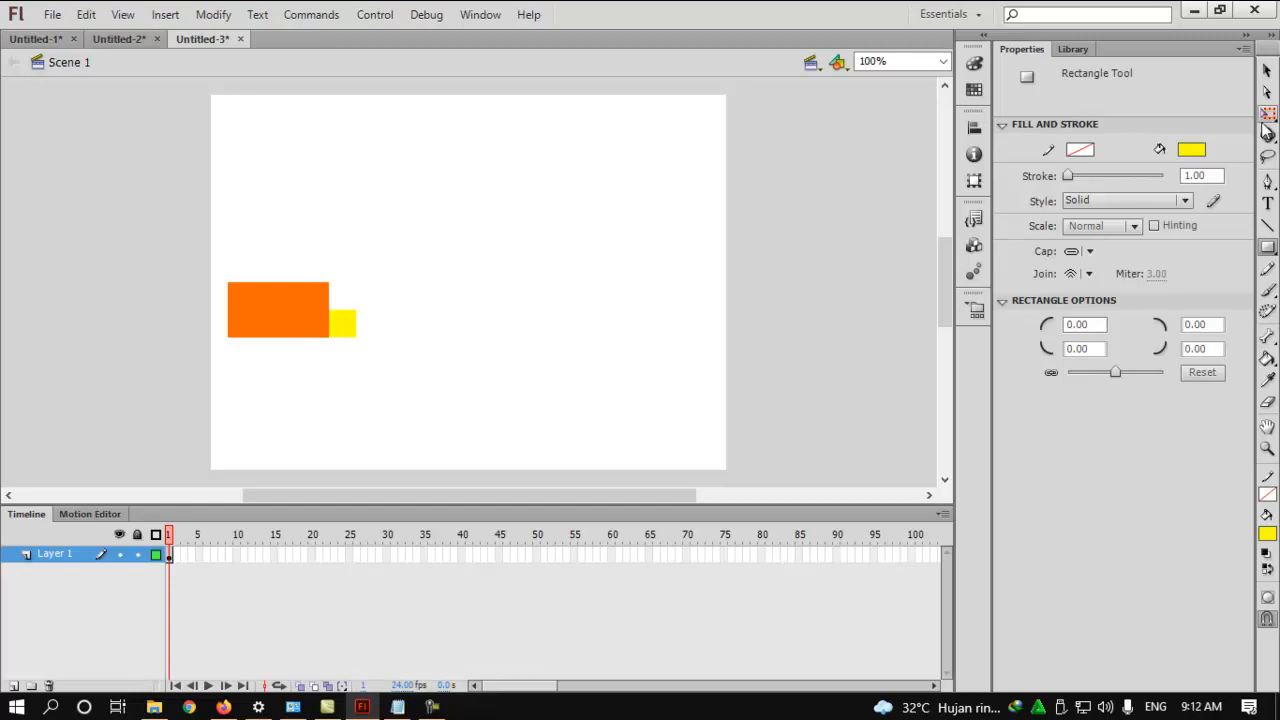
- Set up the Oval tool with a black stroke and a yellow fill
left_click(1267, 249)
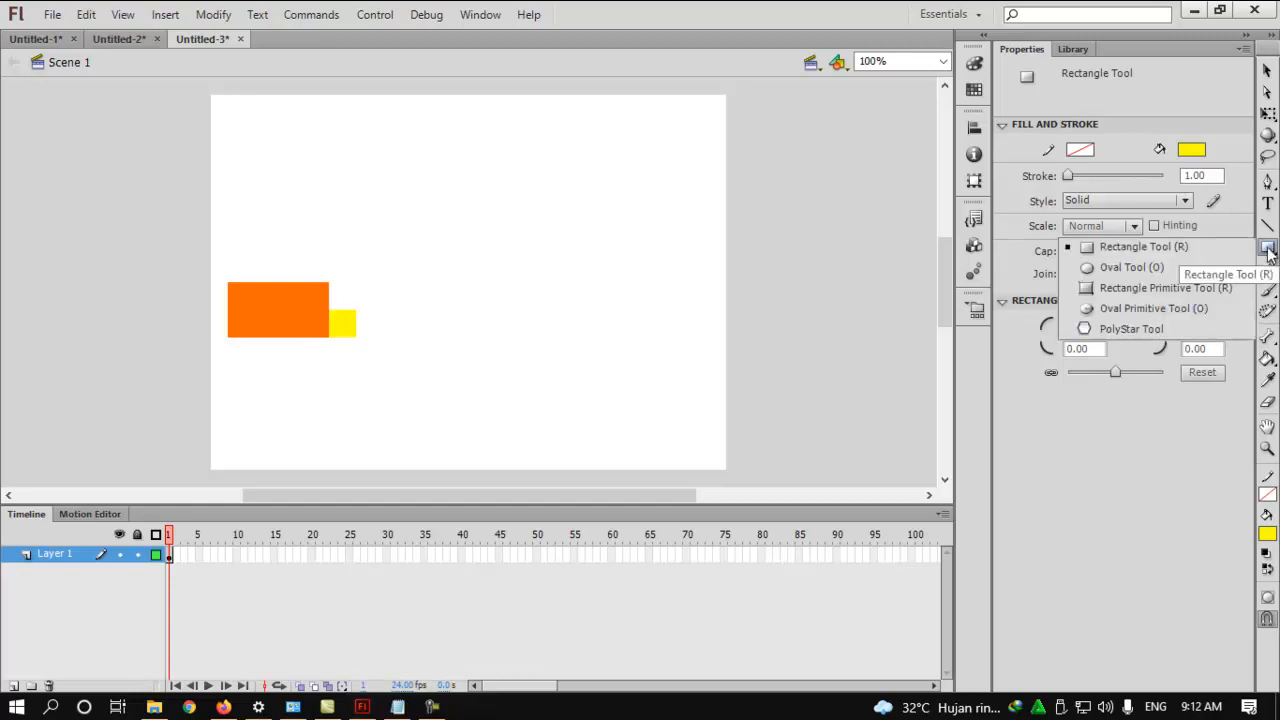
left_click(1180, 266)
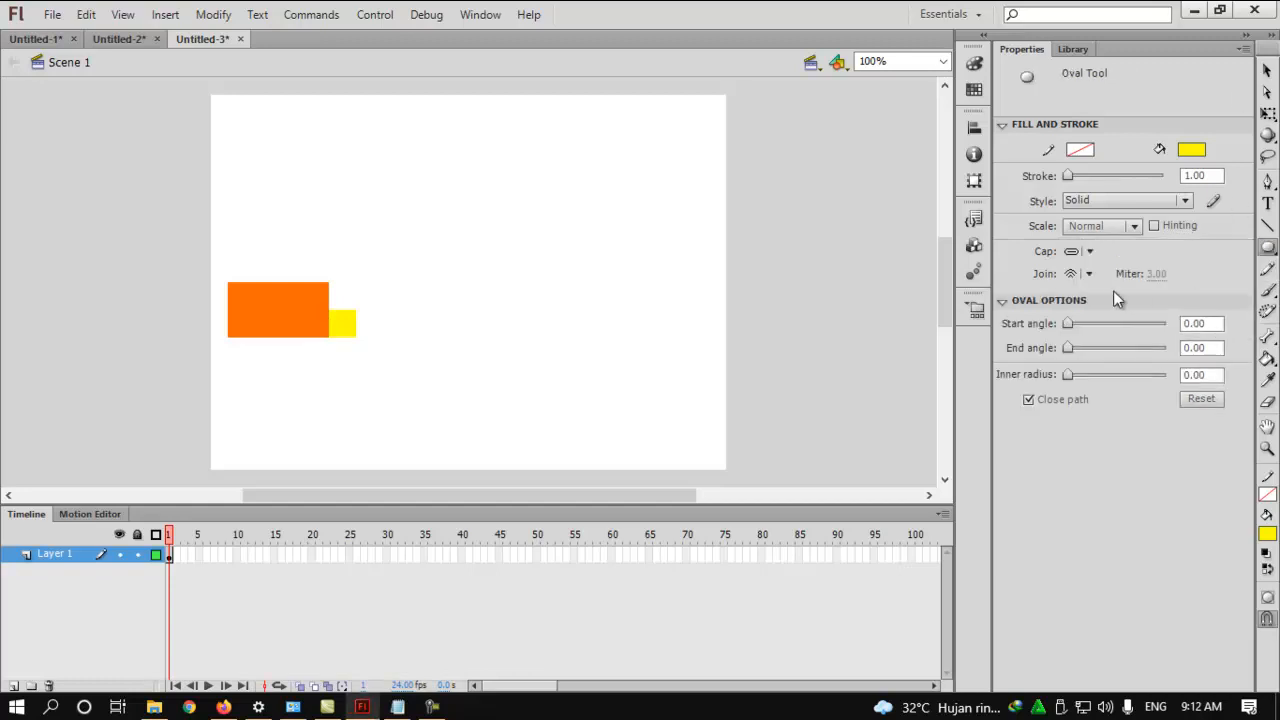
left_click(1076, 151)
left_click(991, 184)
left_click(1186, 151)
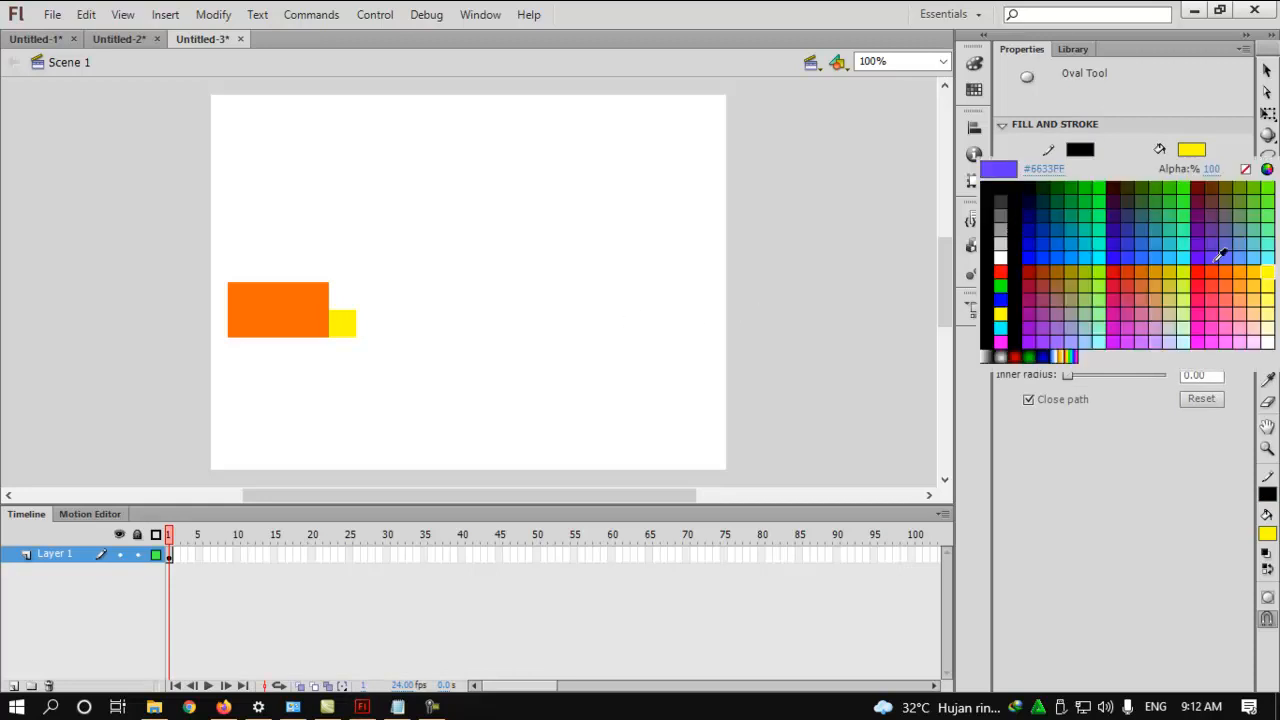
left_click(1203, 130)
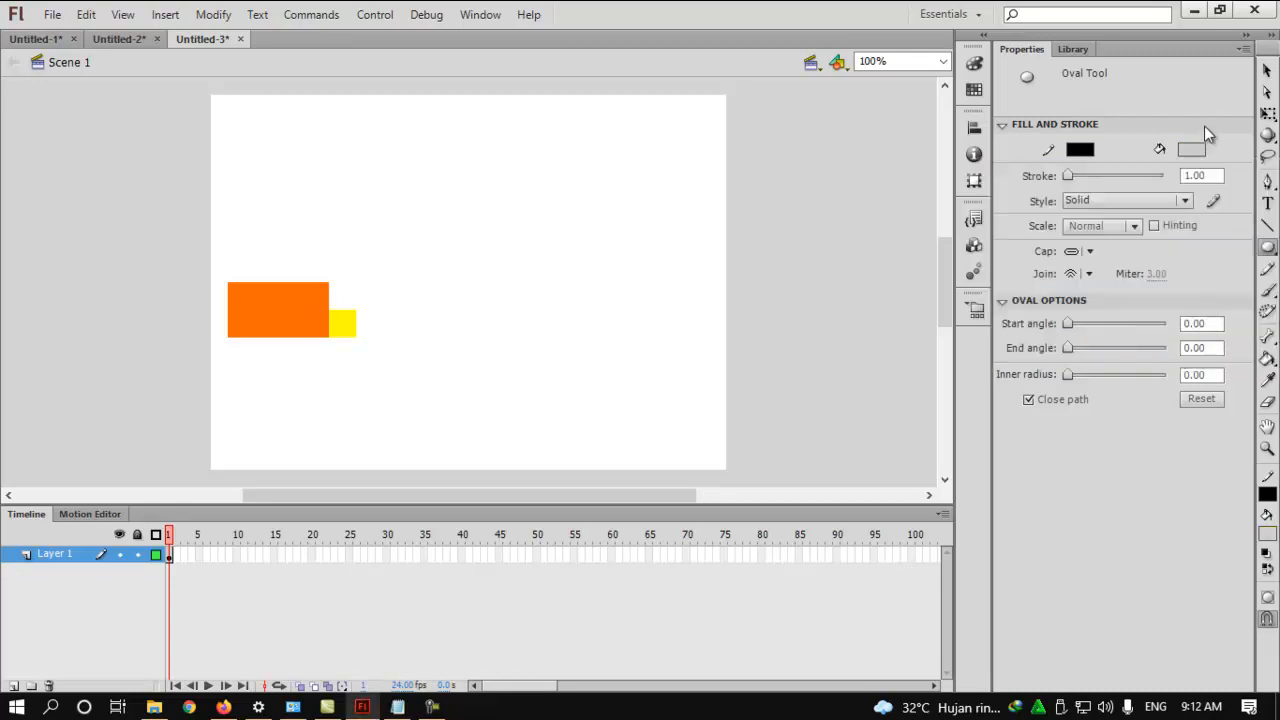
left_click(1201, 151)
left_click(1005, 318)
- Draw a yellow wheel about 31.5 px wide with a black outline of about 4.9, placed below the orange rectangle
left_click_drag(428, 350, 490, 395)
key("ctrl+z")
left_click(1267, 70)
left_click_drag(433, 349, 530, 416)
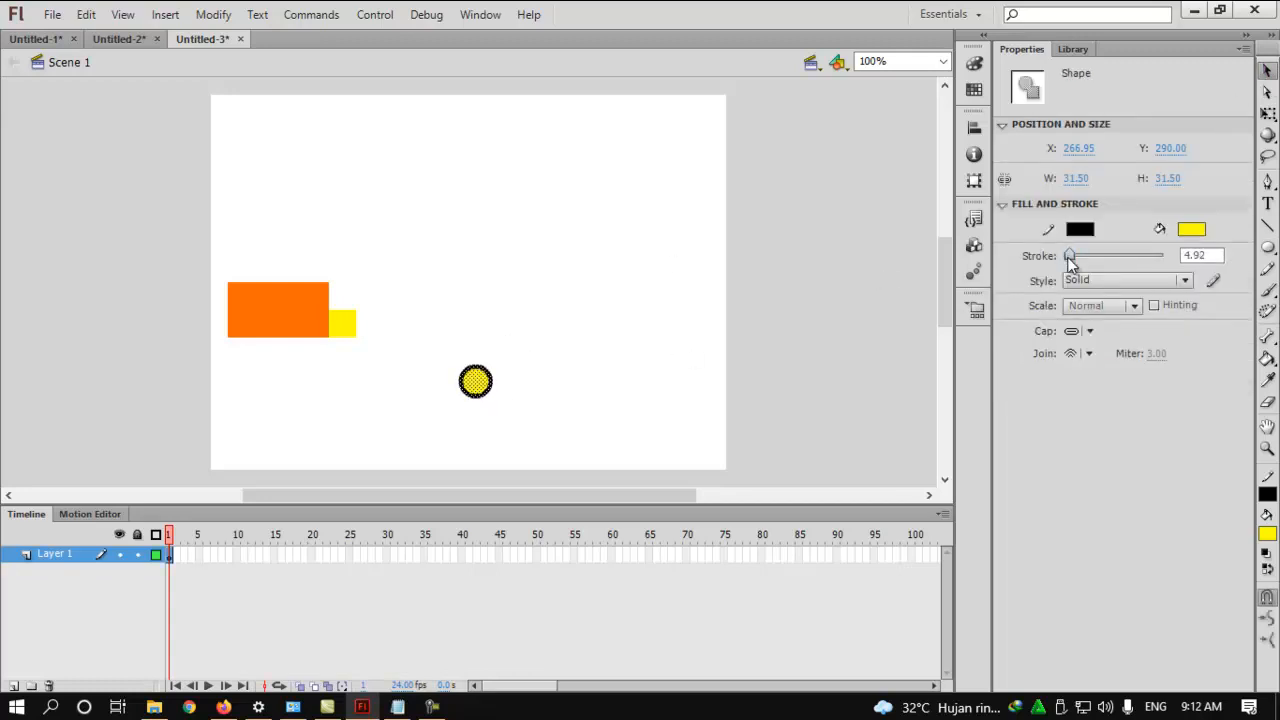
left_click(629, 376)
left_click_drag(502, 413, 313, 401)
- Scale the wheel down to about 15.5 px and place it across the bottom edge of the yellow square
key("q")
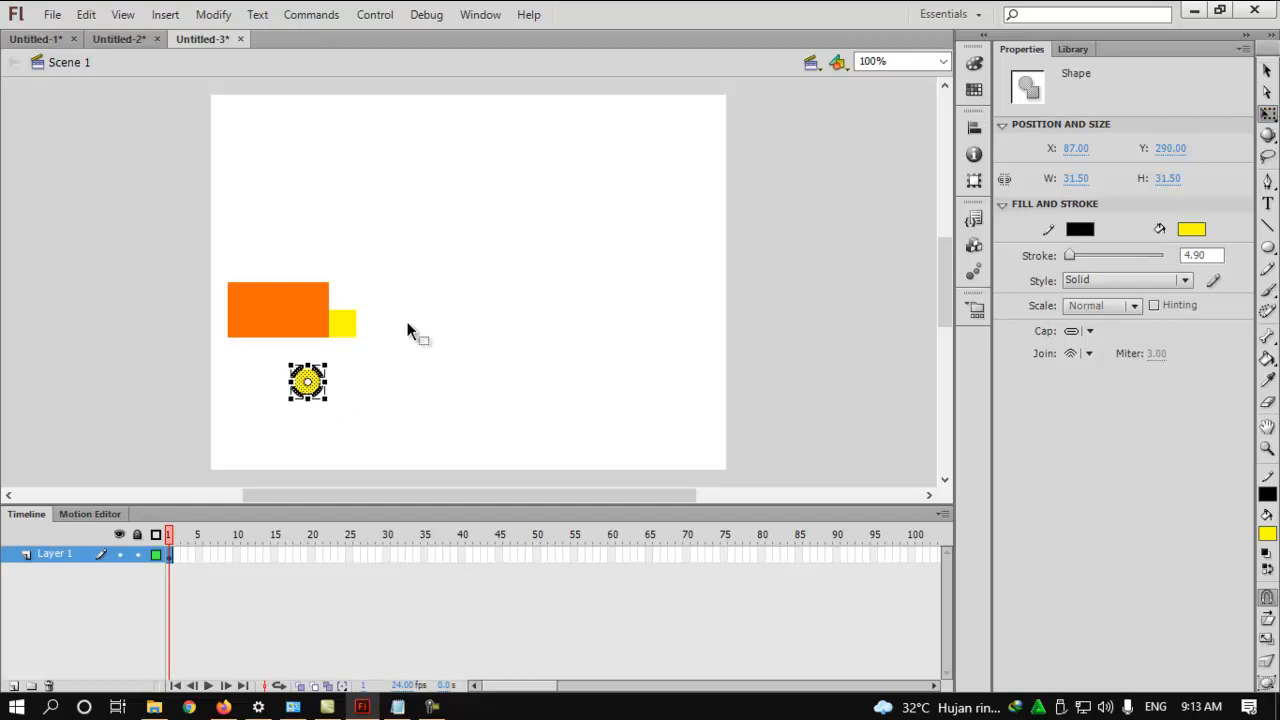
key("ctrl+equal")
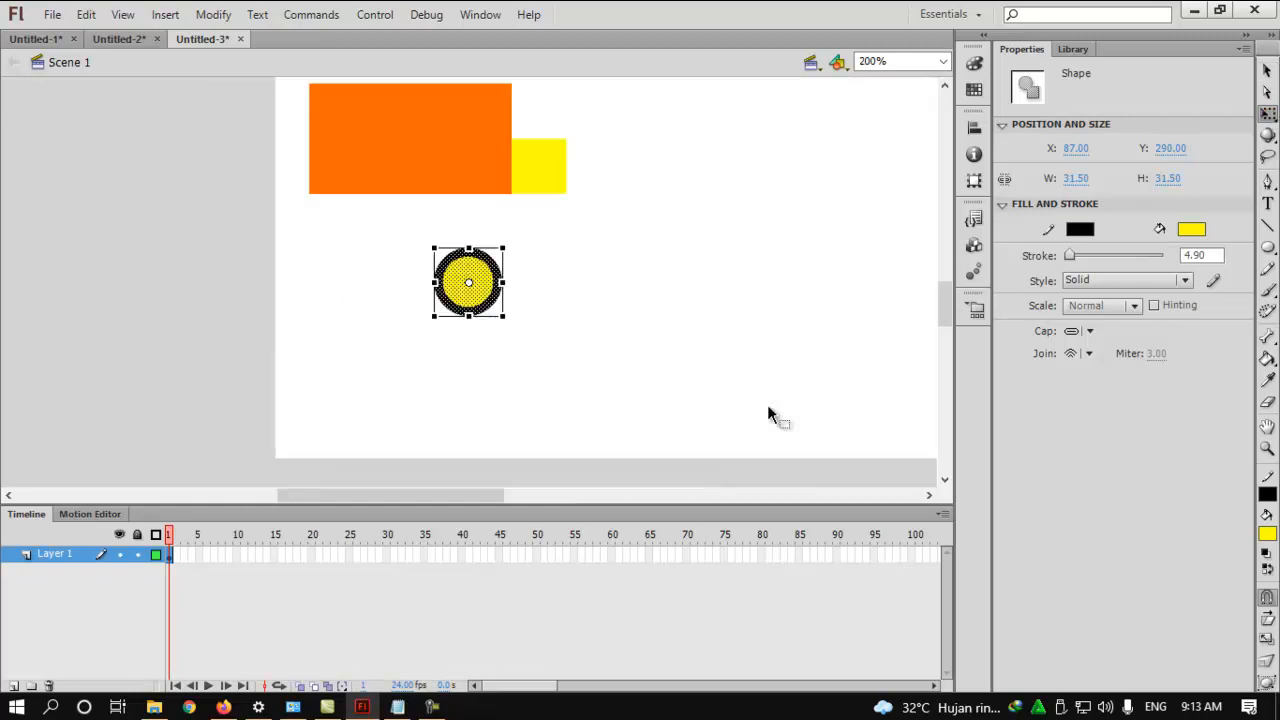
left_click_drag(503, 316, 532, 216)
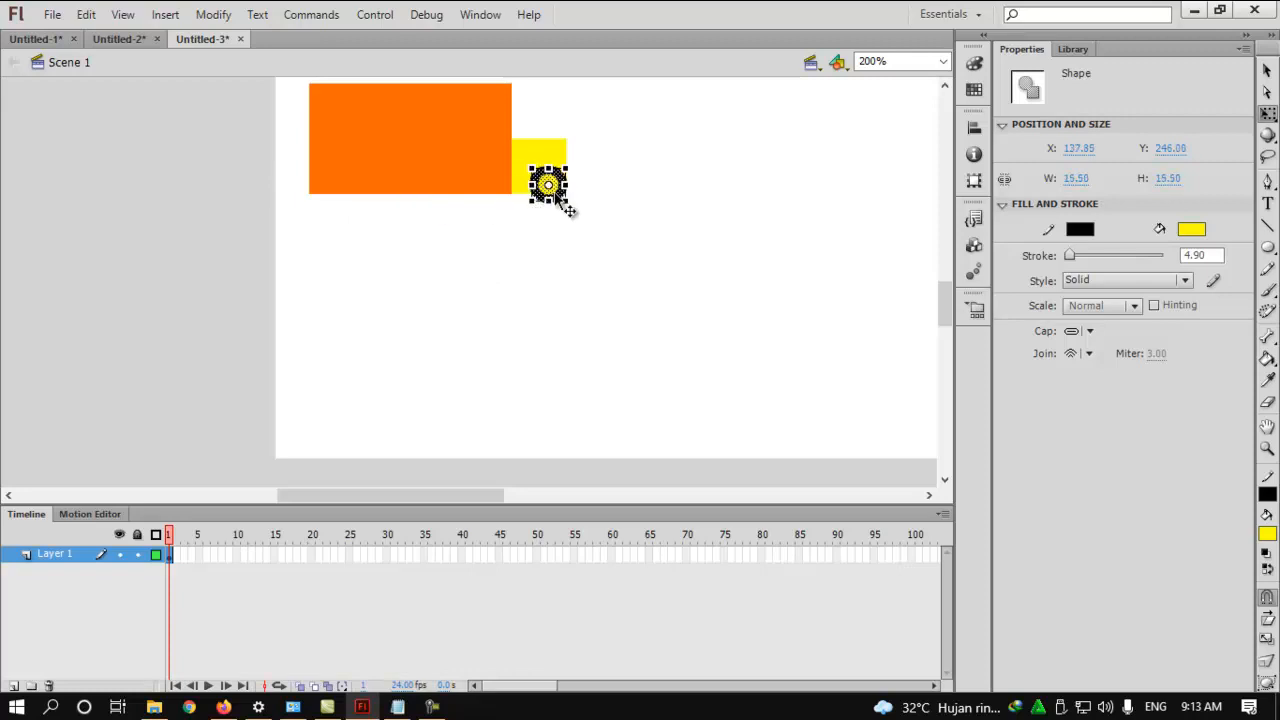
key("shift+Down")
key("shift+Left")
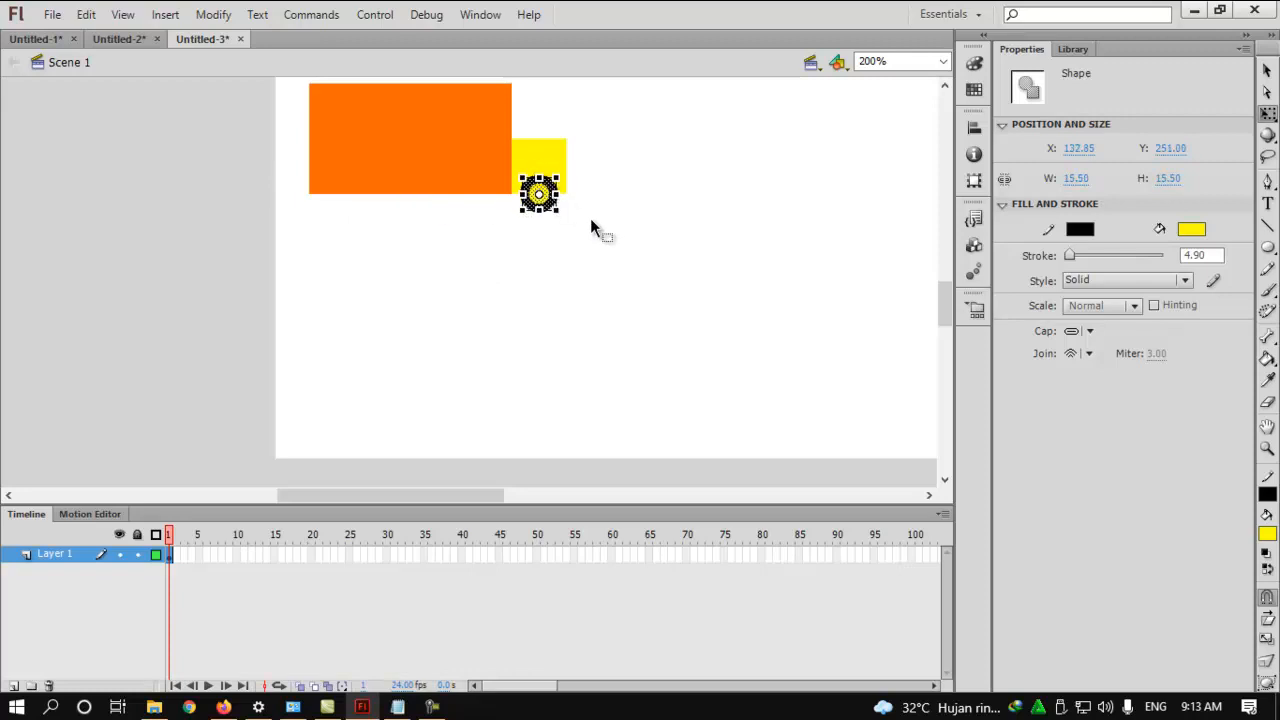
- Duplicate the wheel twice, placing the copies side by side on the orange rectangle's bottom edge near its rear
left_click_drag(558, 210, 385, 222)
left_click(606, 290)
scroll(604, 290, "up", 2)
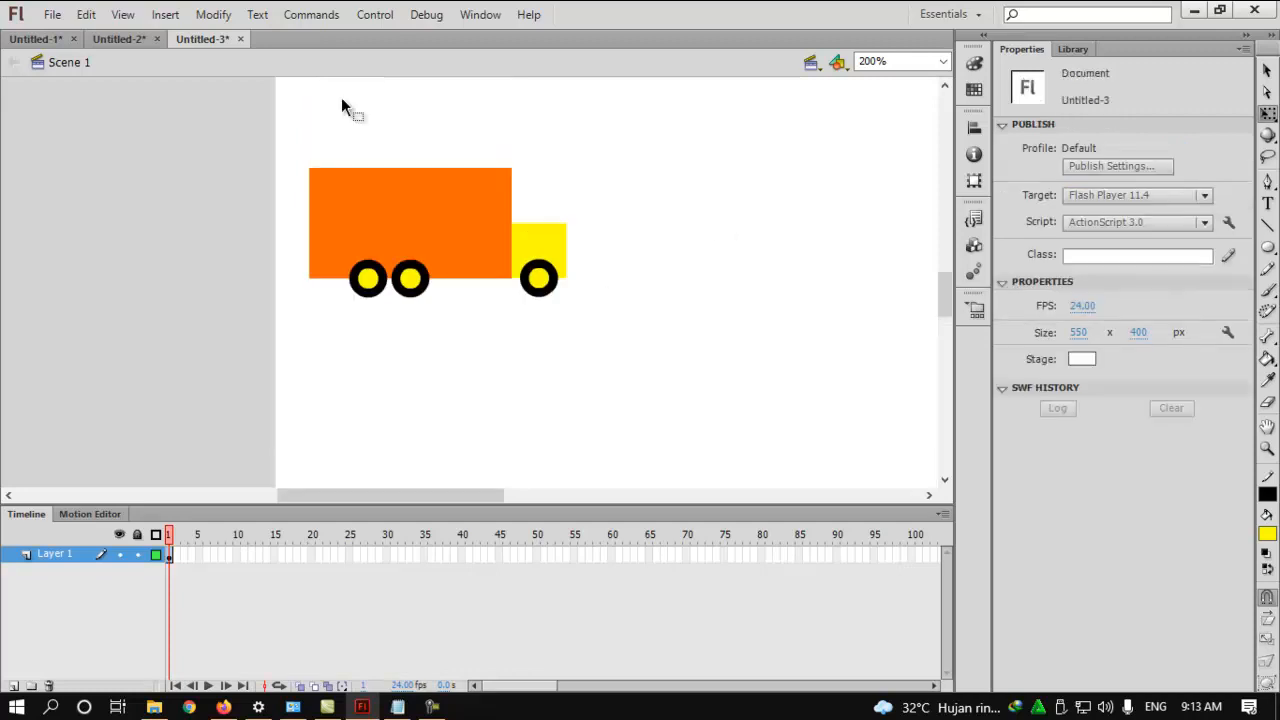
- Move the whole truck slightly left, to about X 11
key("ctrl+a")
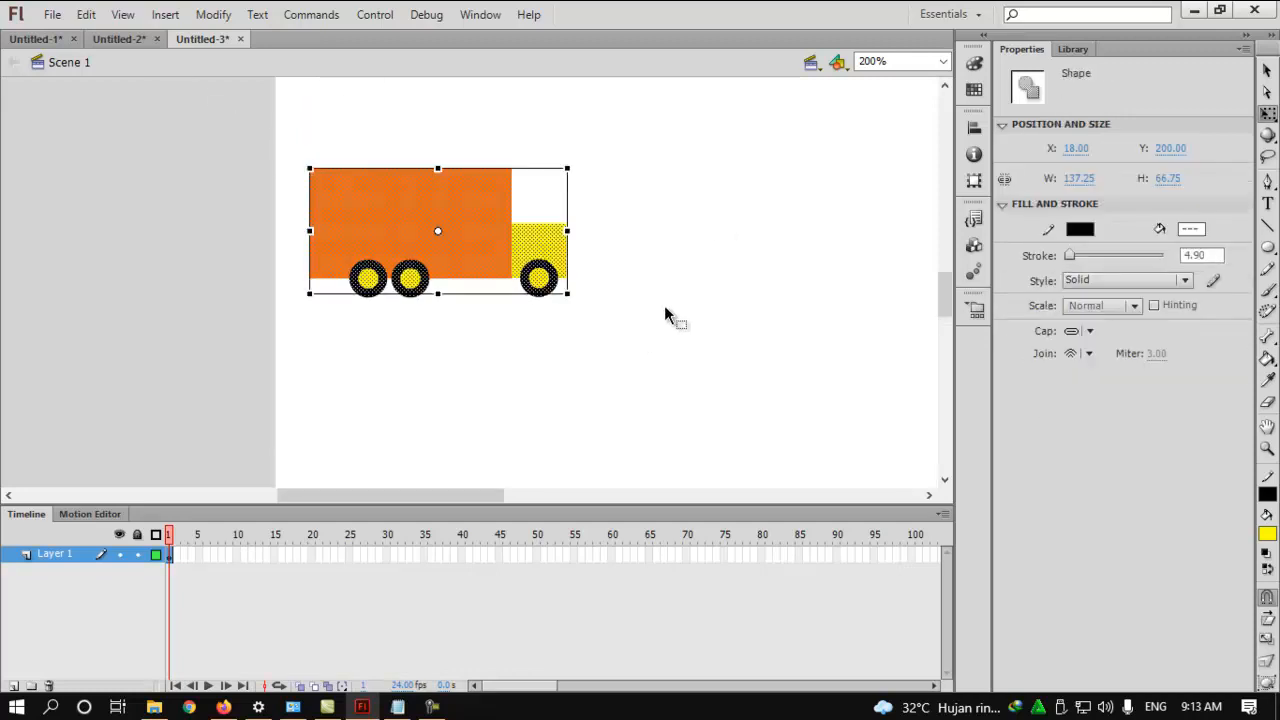
key("ctrl+minus")
key("ctrl+minus")
key("ctrl+equal")
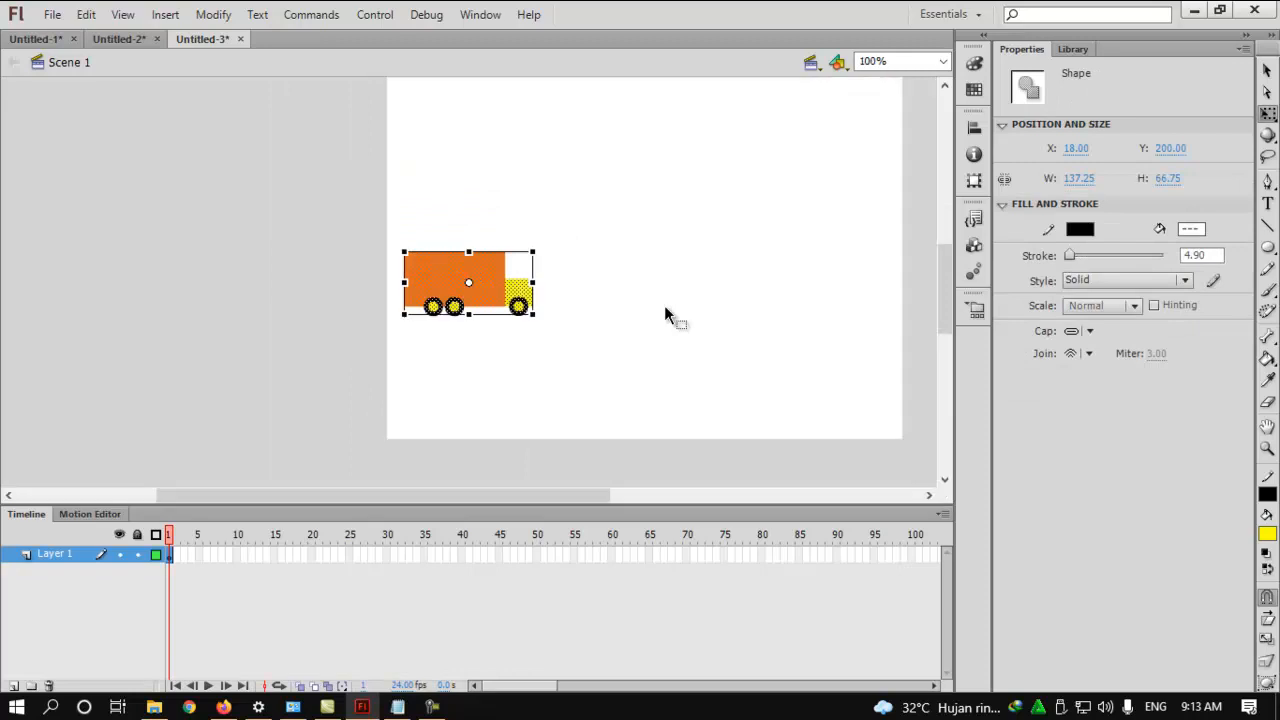
left_click(665, 307)
left_click_drag(382, 235, 576, 338)
left_click_drag(486, 298, 481, 302)
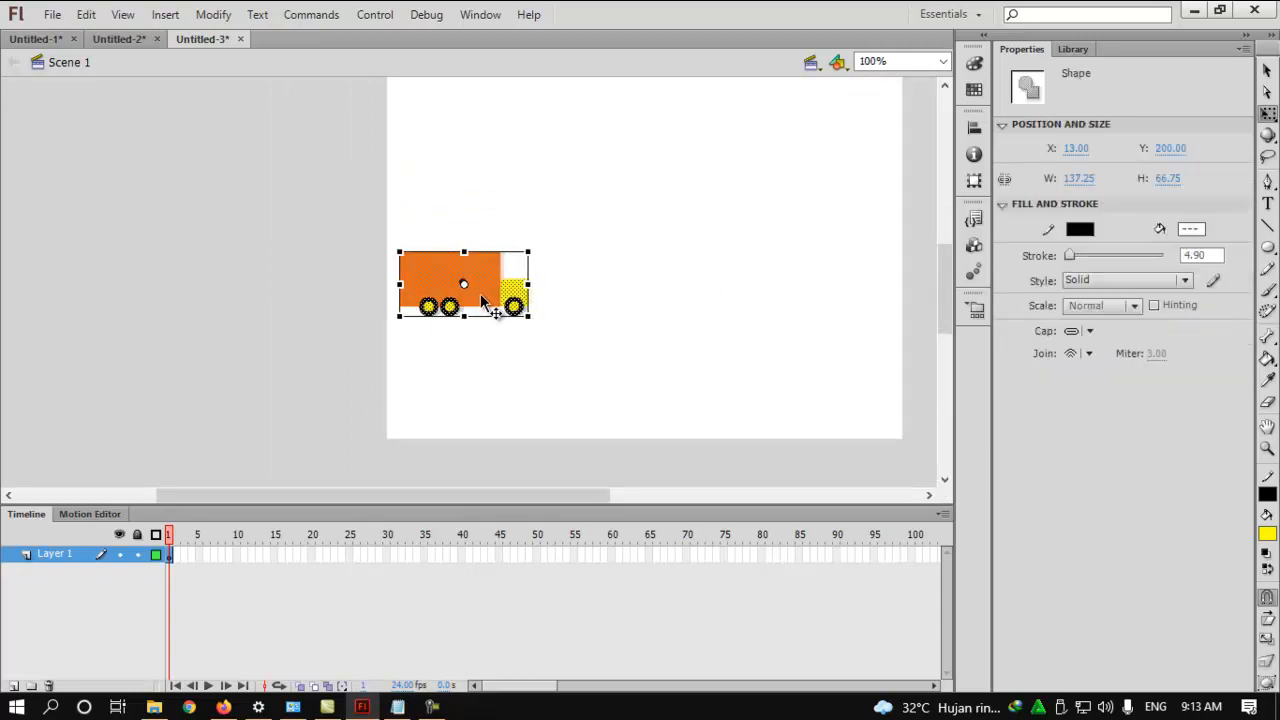
left_click(677, 236)
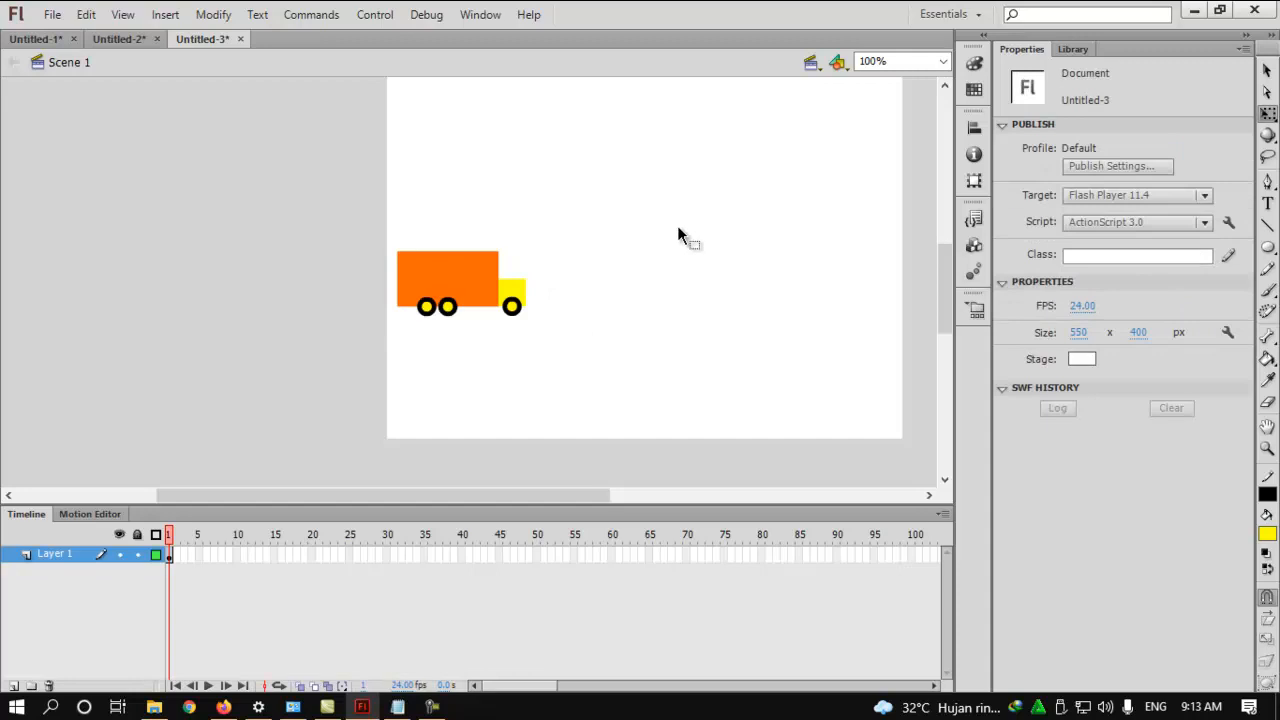
- Check the 2D animation outline in Notepad and move the whole truck down to about Y 214
left_click(397, 707)
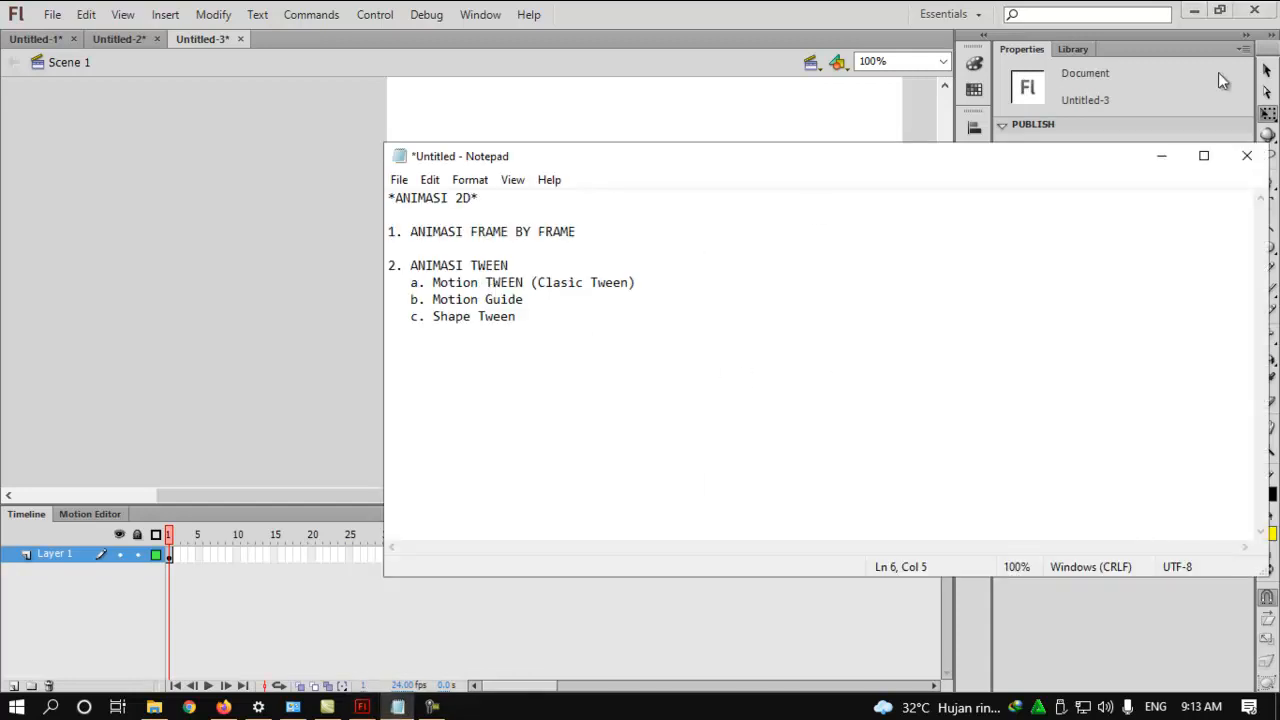
left_click(1161, 155)
scroll(528, 286, "up", 3)
scroll(528, 286, "down", 3)
left_click_drag(372, 226, 645, 212)
left_click(691, 263)
- Try moving the orange cargo body and the yellow cab separately, undoing each move
left_click(485, 300)
key("ctrl+z")
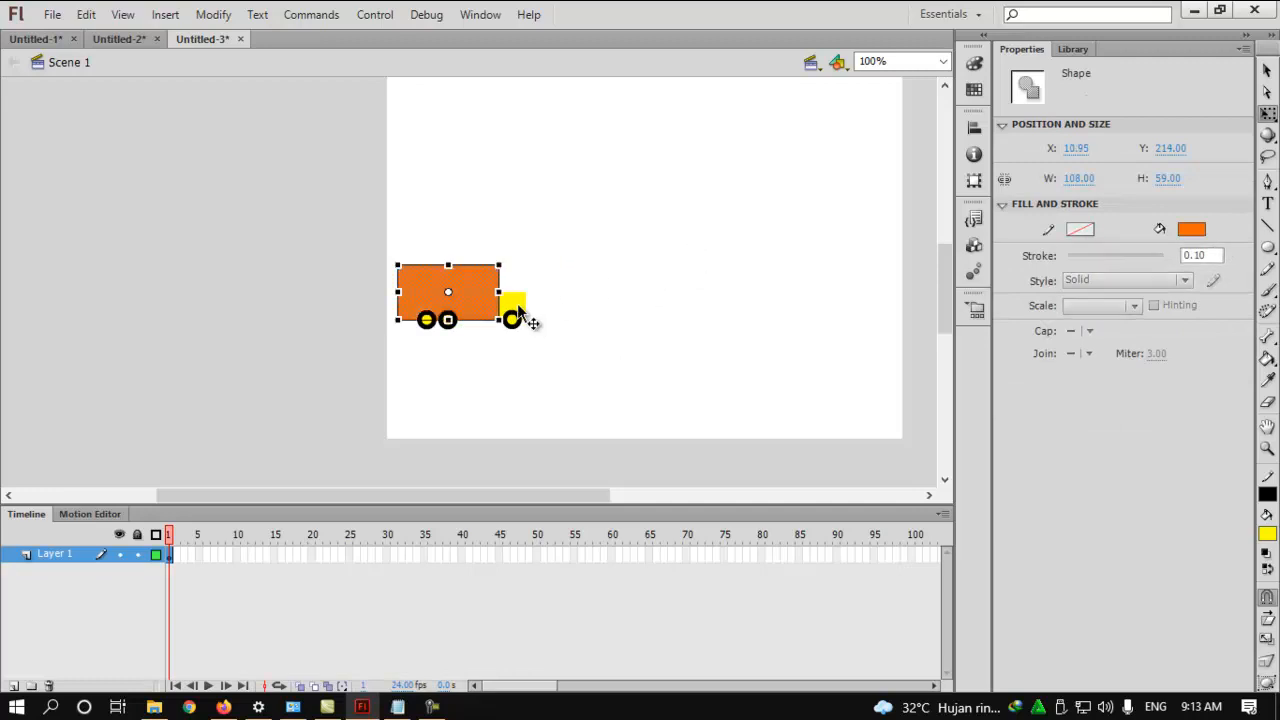
left_click_drag(519, 306, 707, 209)
left_click(771, 323)
key("ctrl+z")
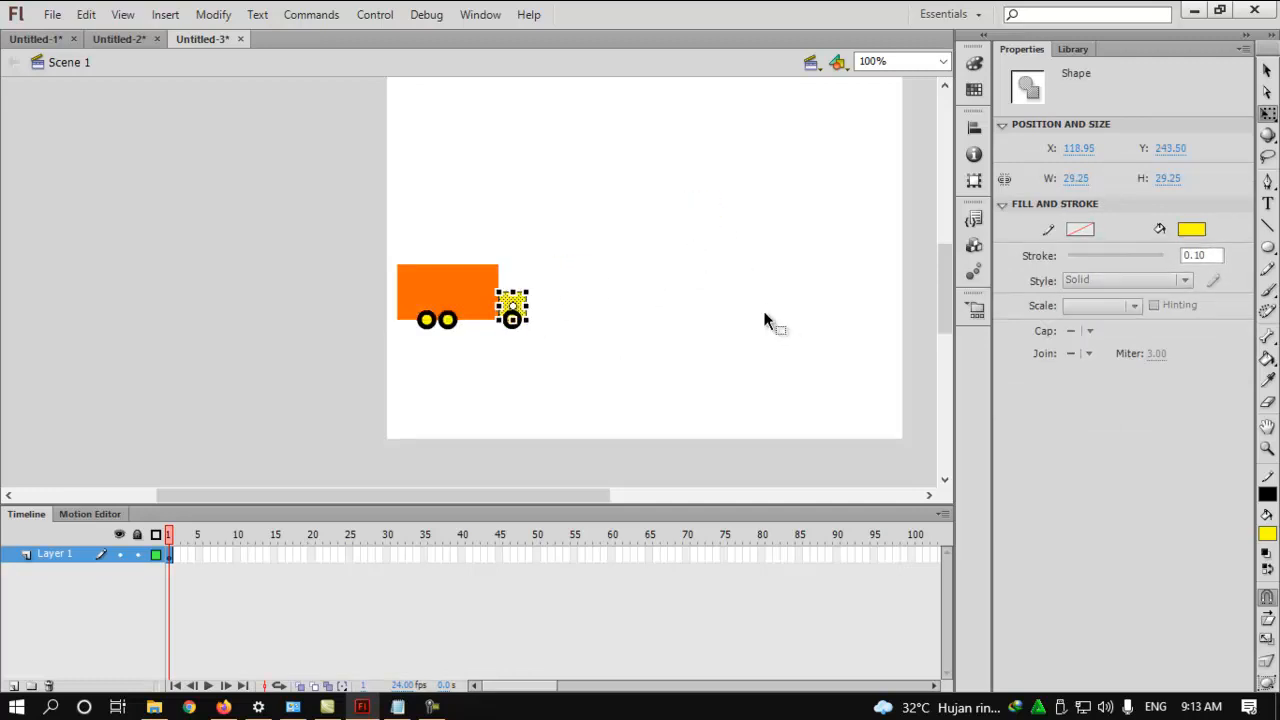
left_click(765, 320)
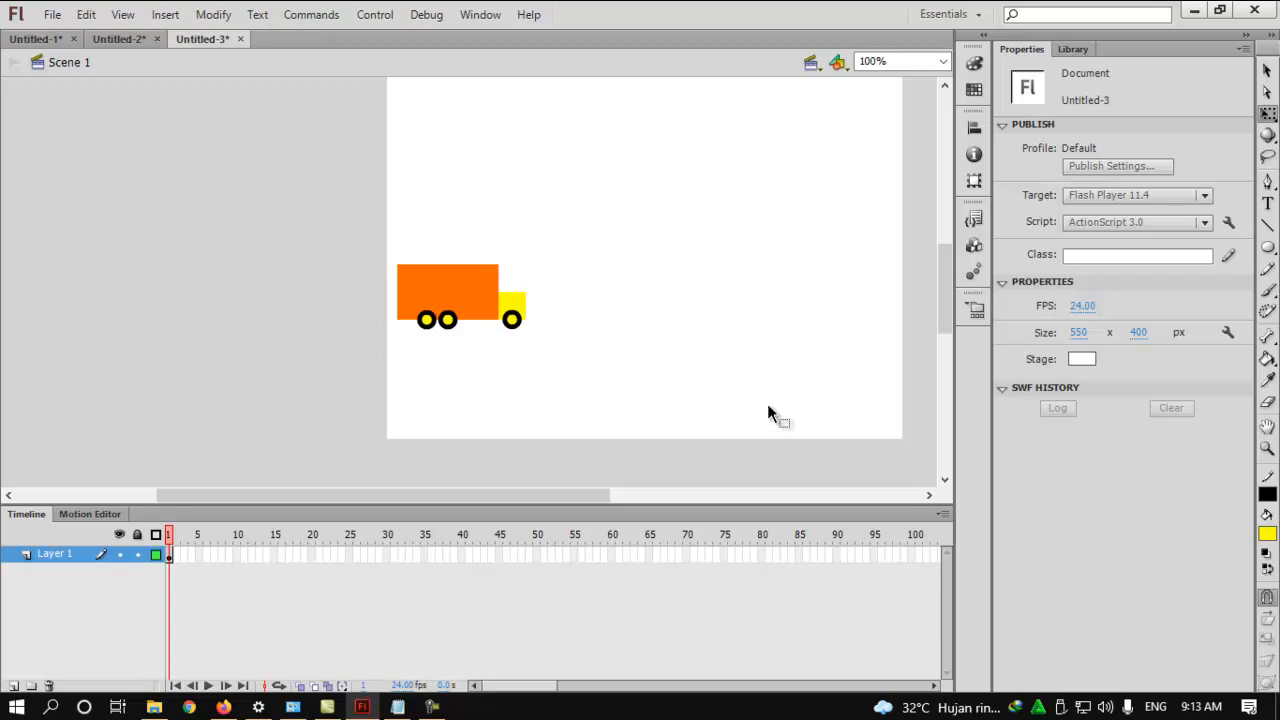
- Select the whole truck drawing, including its cab and all three wheels
left_click_drag(357, 234, 583, 330)
left_click(562, 304)
left_click_drag(363, 237, 571, 337)
right_click(483, 309)
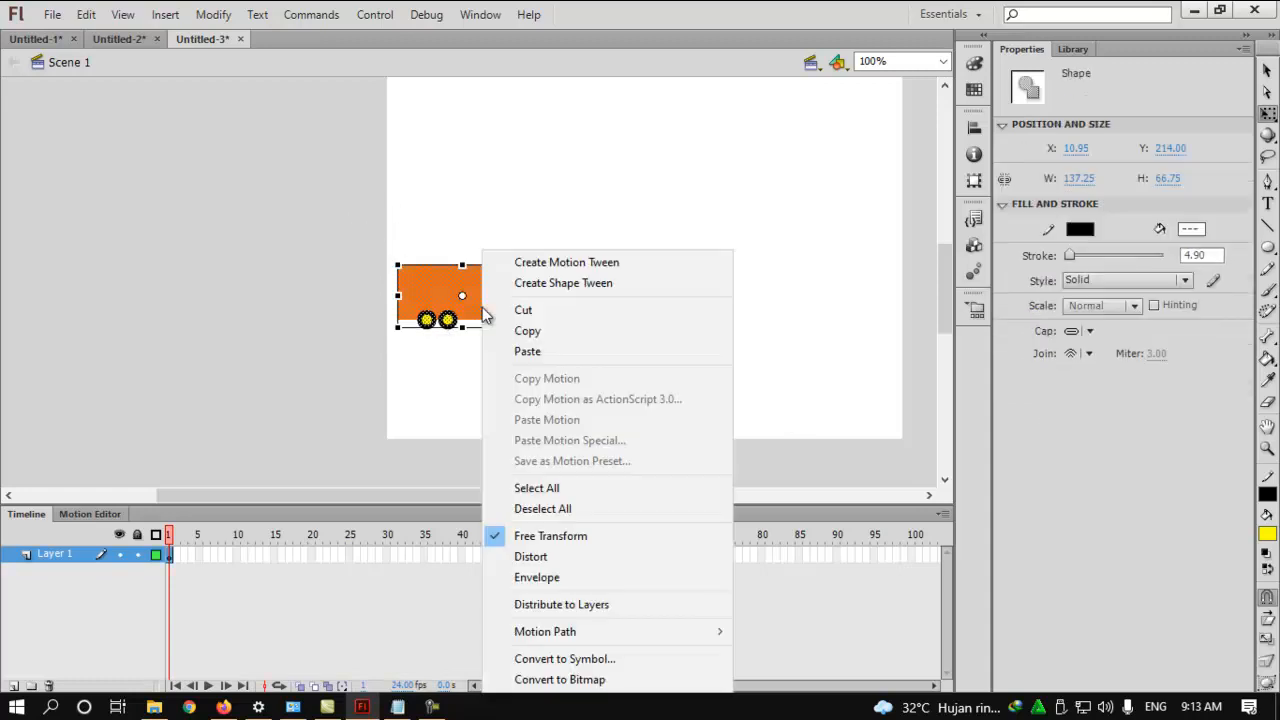
left_click(555, 659)
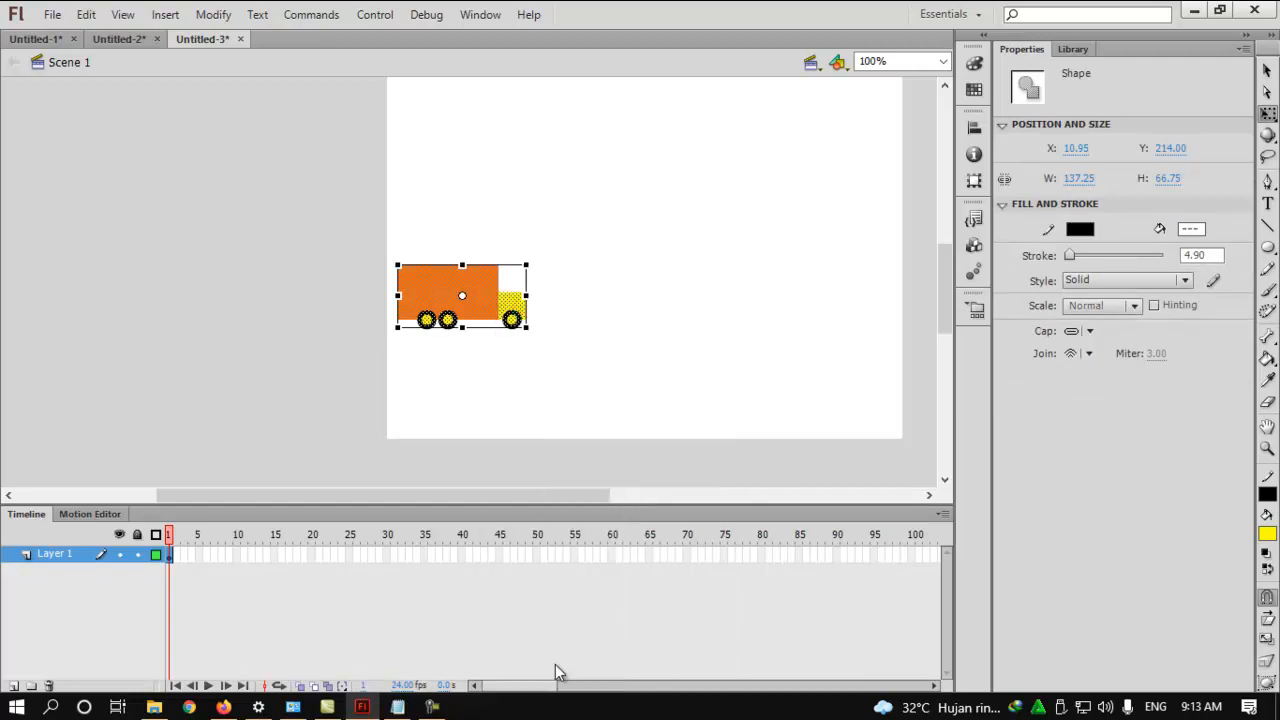
left_click(490, 97)
left_click(489, 160)
left_click(768, 31)
- Convert the selected truck to a Graphic symbol named MOBIL
right_click(438, 290)
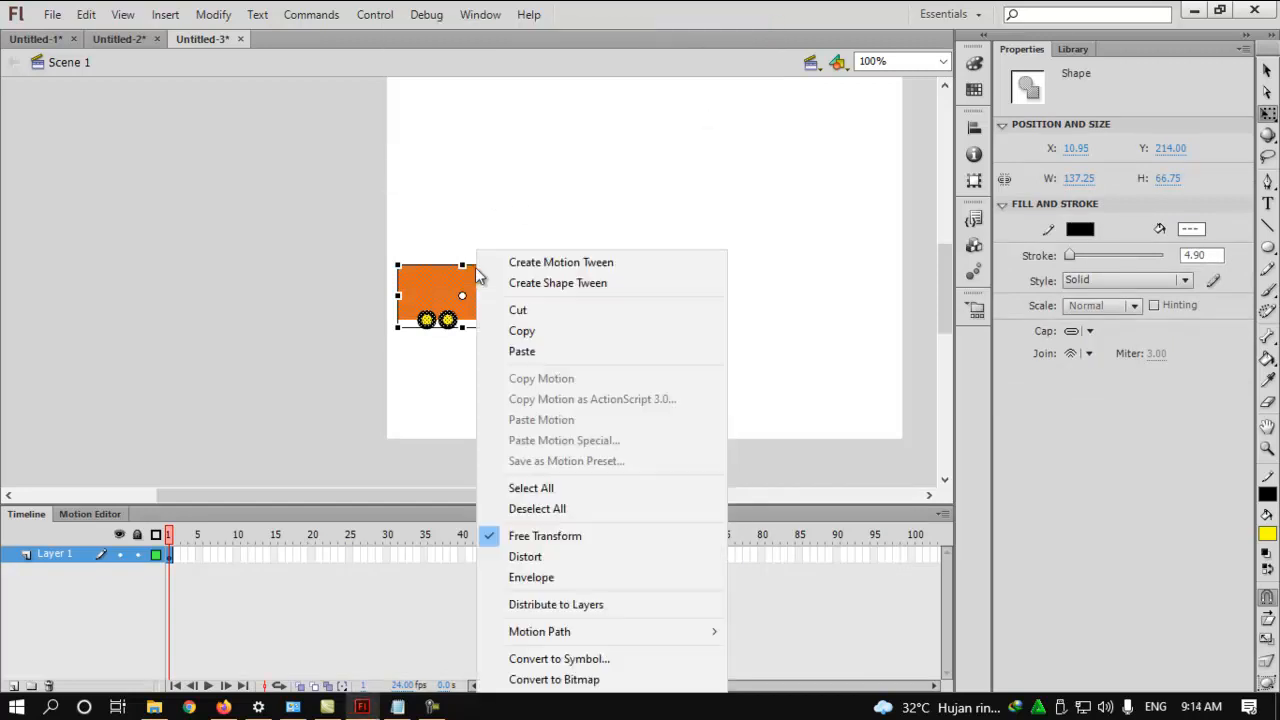
left_click(563, 662)
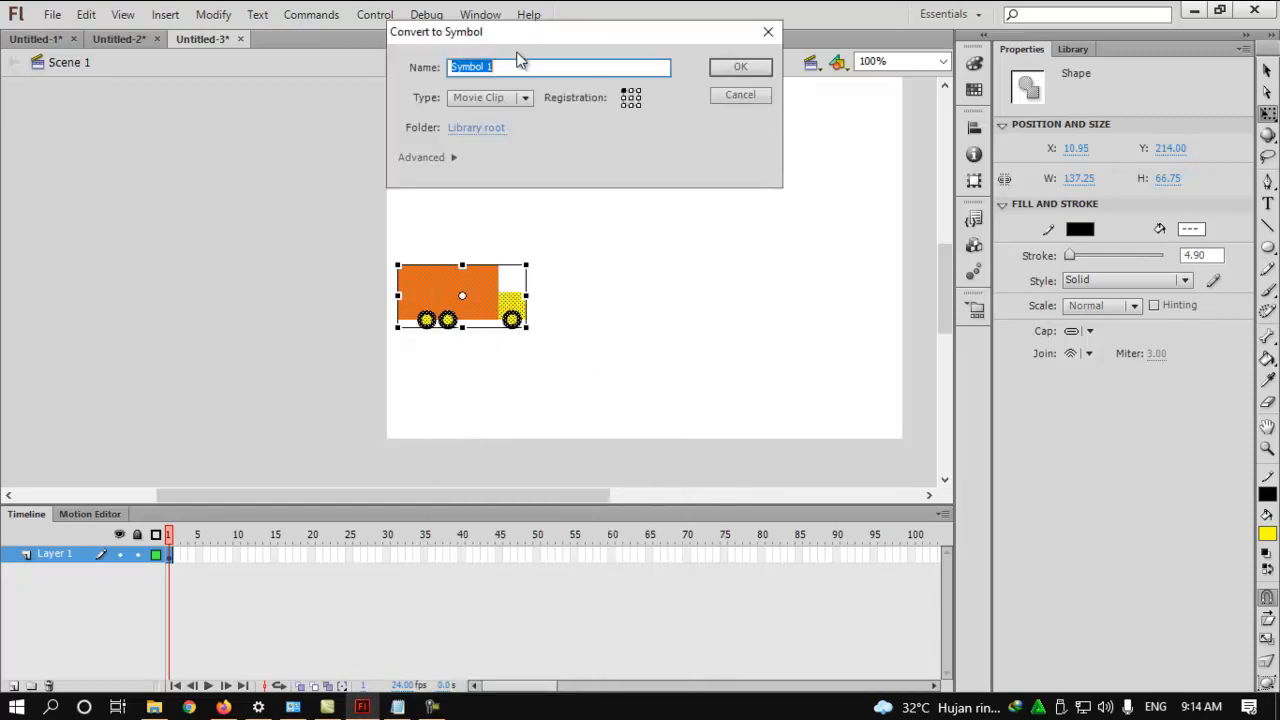
left_click(505, 98)
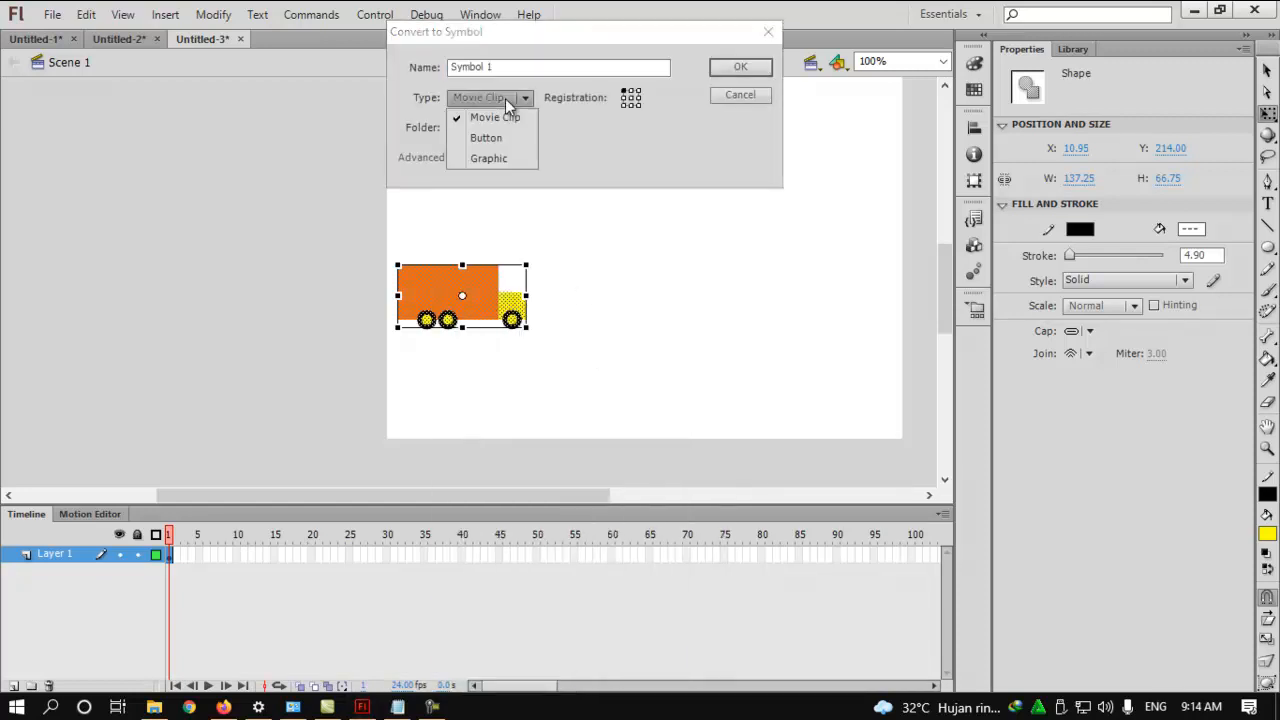
left_click(495, 163)
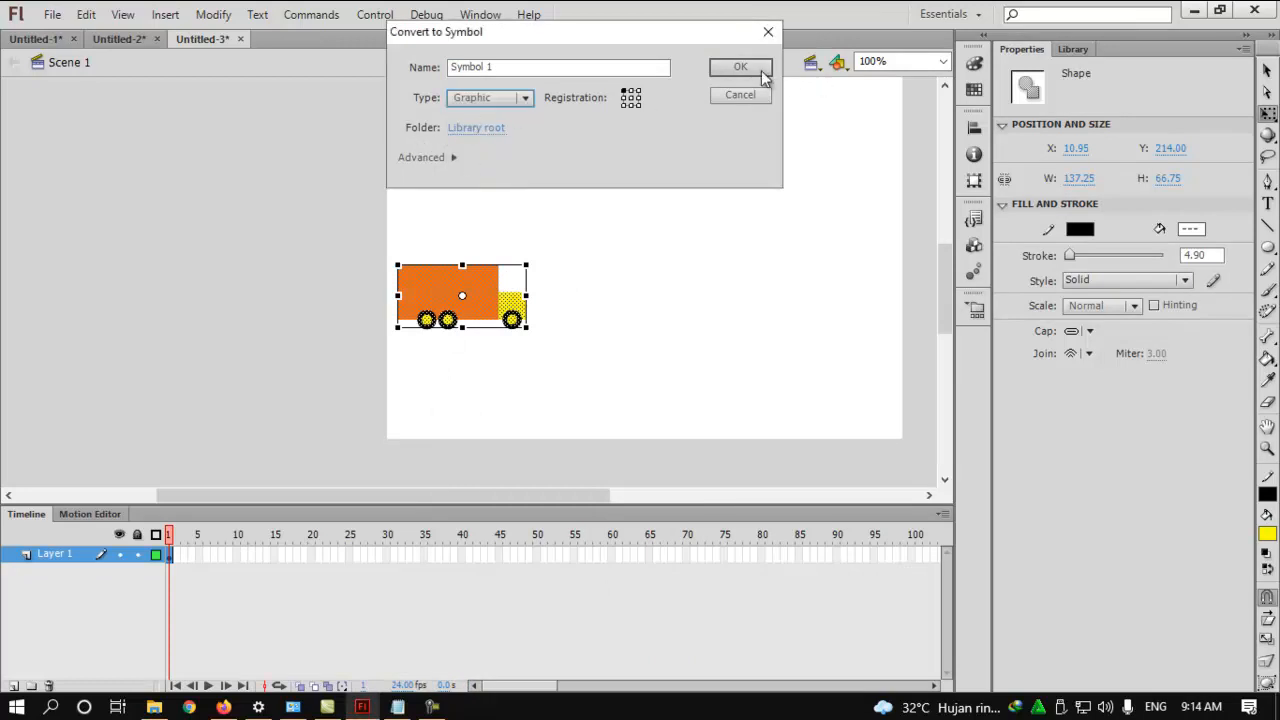
left_click(581, 72)
left_click_drag(585, 70, 333, 56)
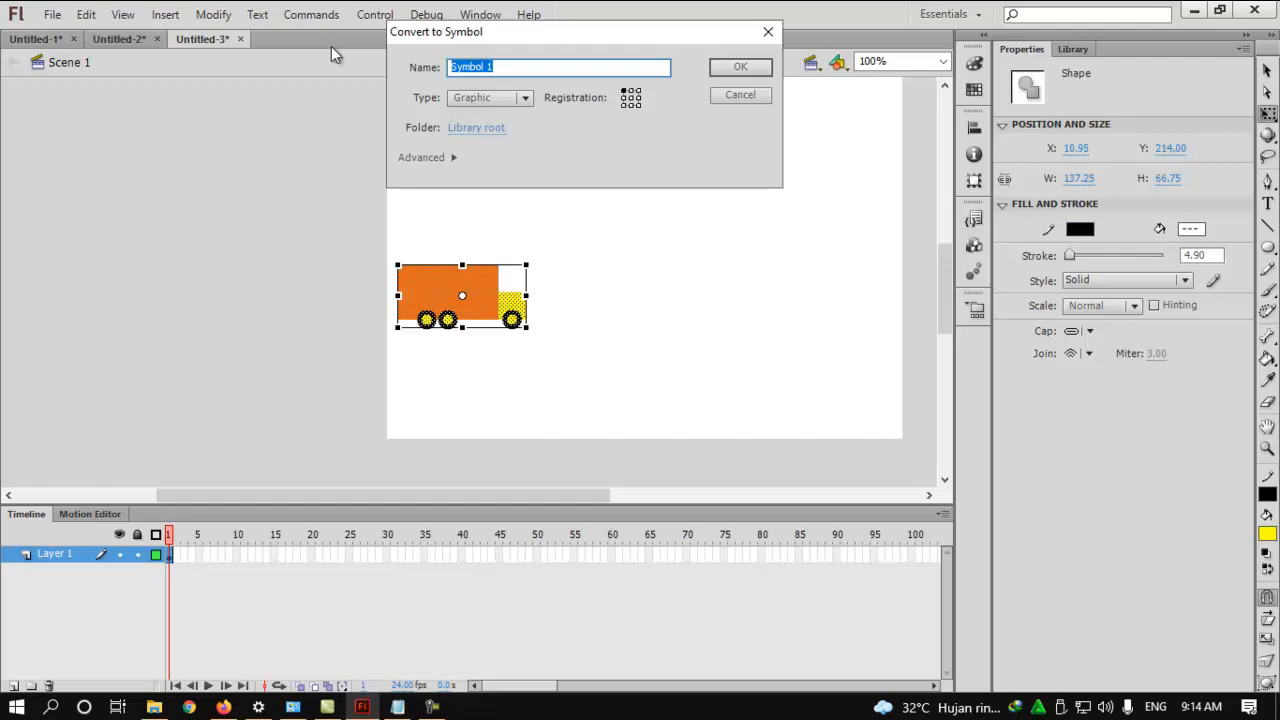
type("MOBIL")
left_click(738, 68)
- Move the truck lower and just outside the stage's left edge, to about X -138, Y 265
left_click(671, 331)
scroll(683, 328, "up", 3)
scroll(650, 312, "up", 3)
left_click_drag(472, 217, 472, 264)
left_click(683, 207)
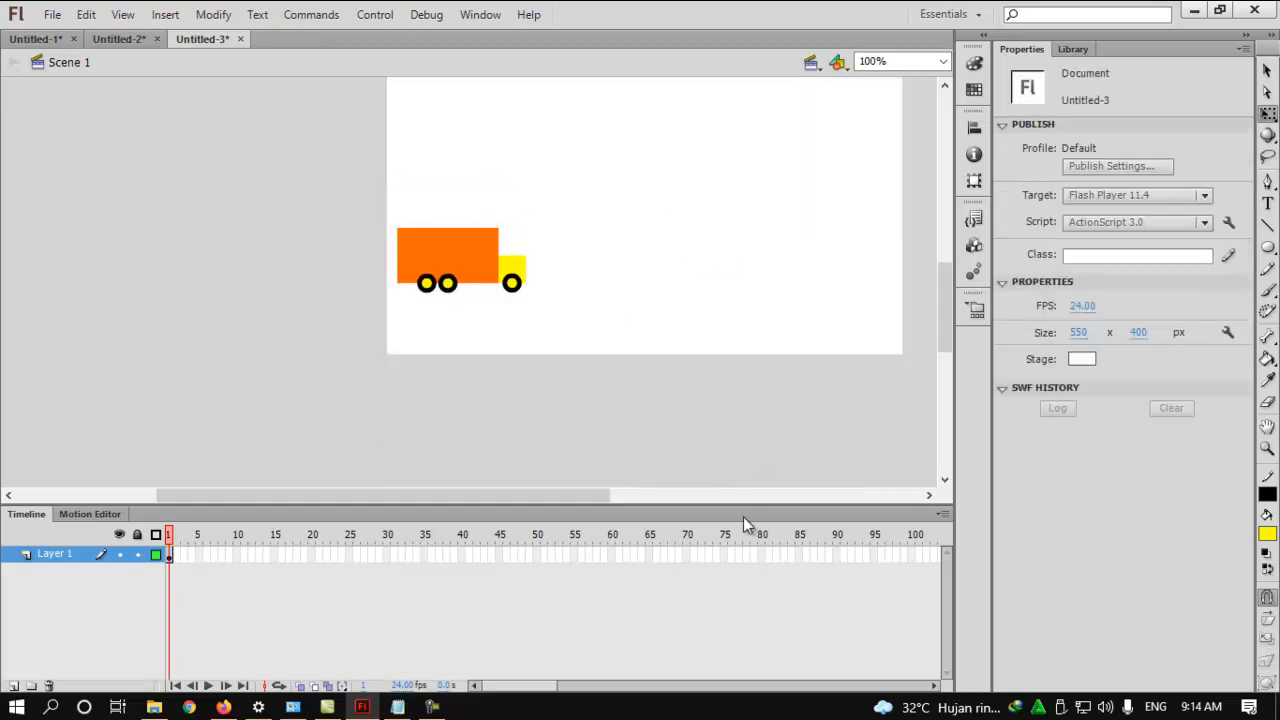
left_click_drag(604, 494, 673, 494)
scroll(670, 297, "up", 2)
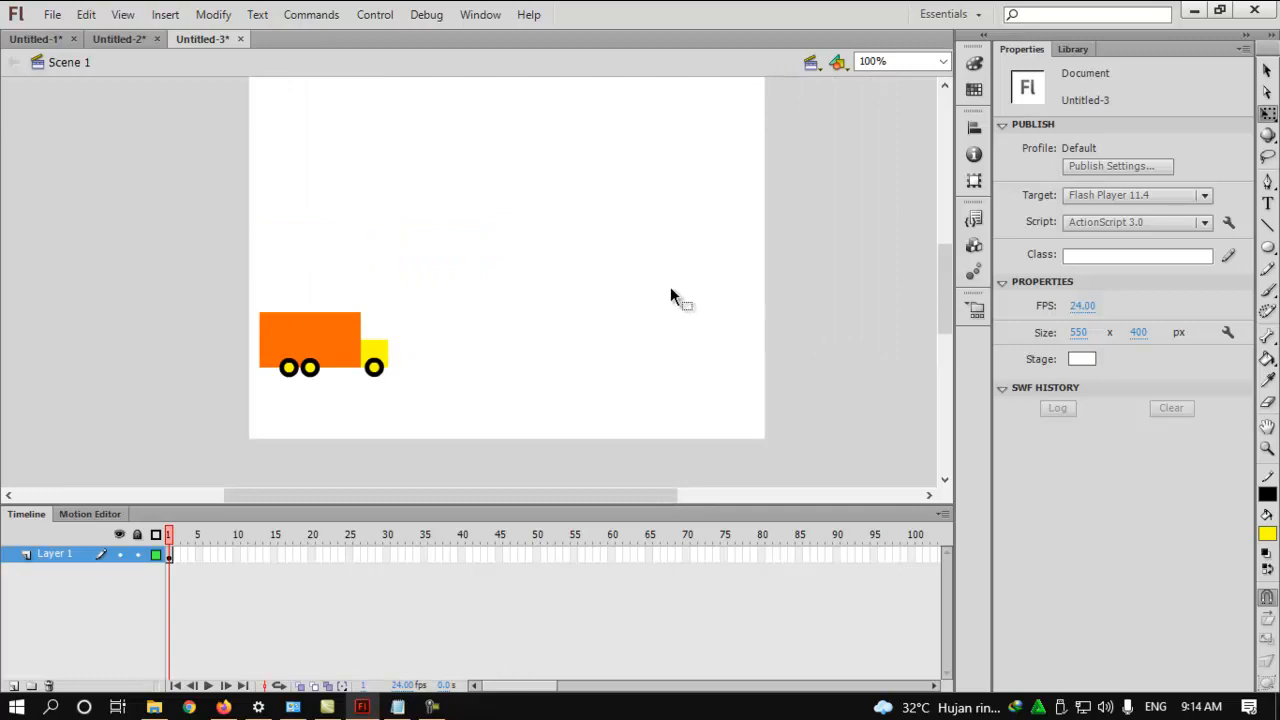
scroll(673, 293, "down", 2)
left_click_drag(321, 266, 182, 266)
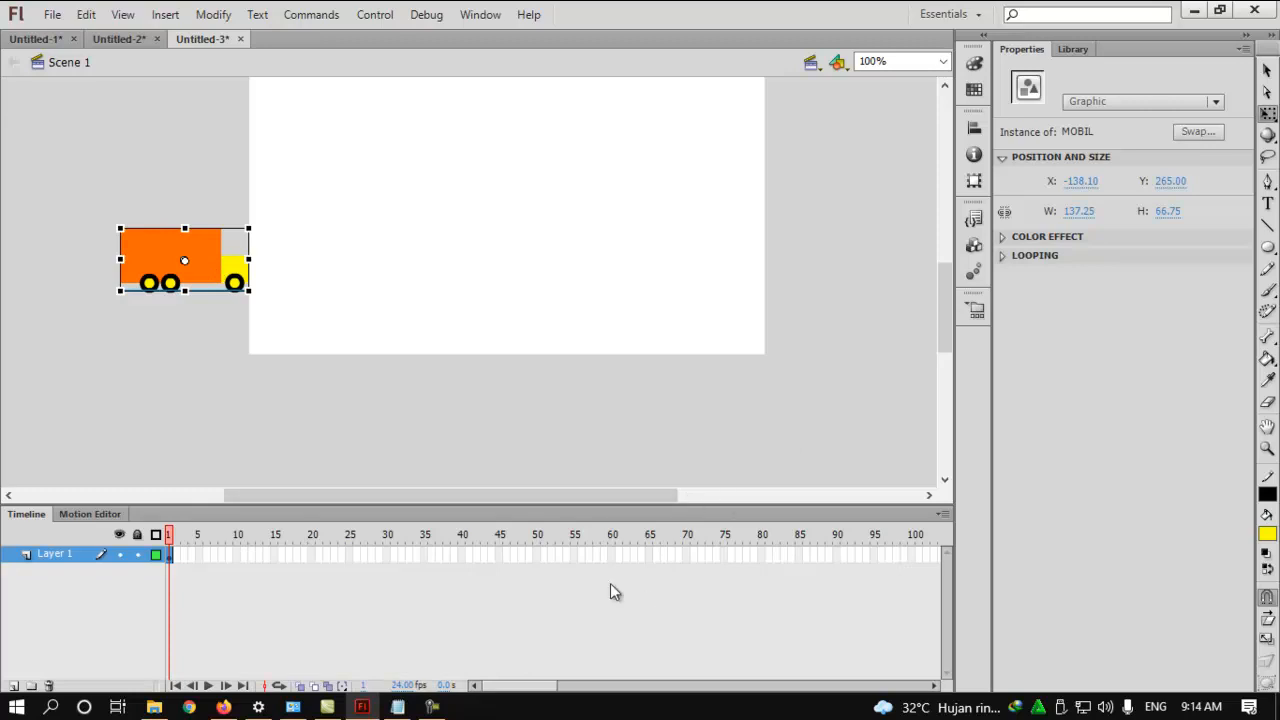
left_click(399, 707)
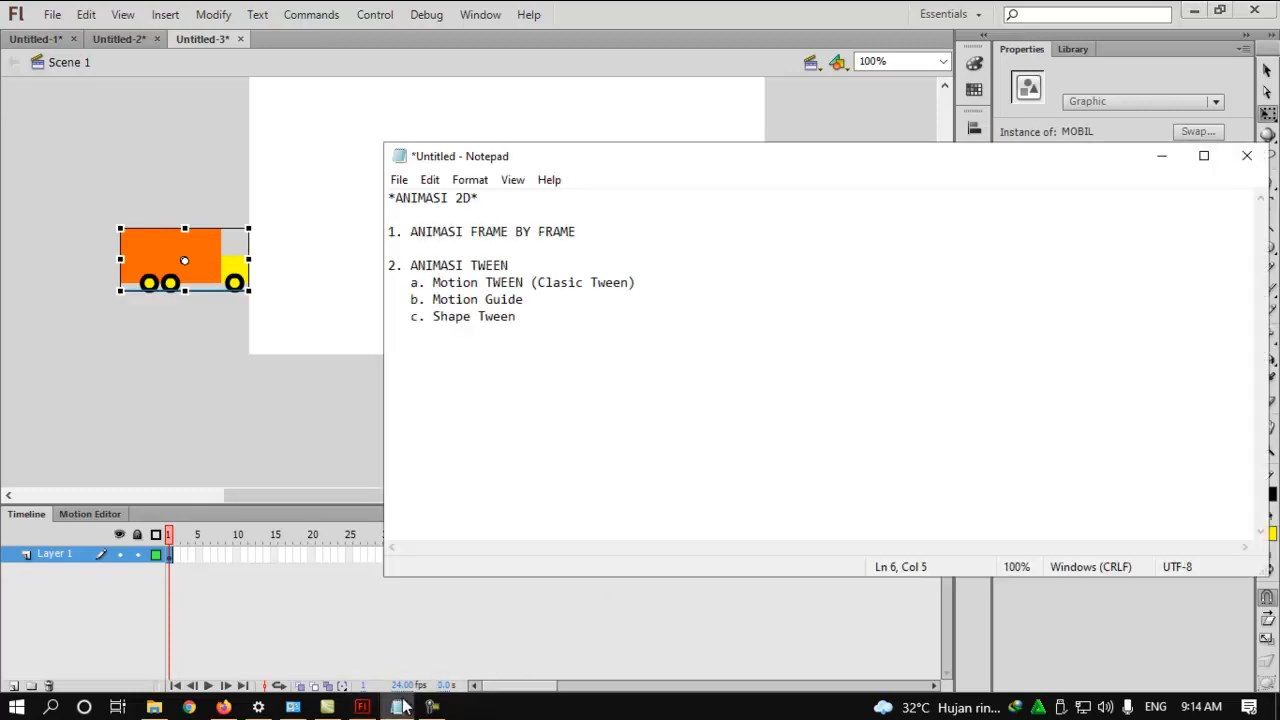
left_click(175, 312)
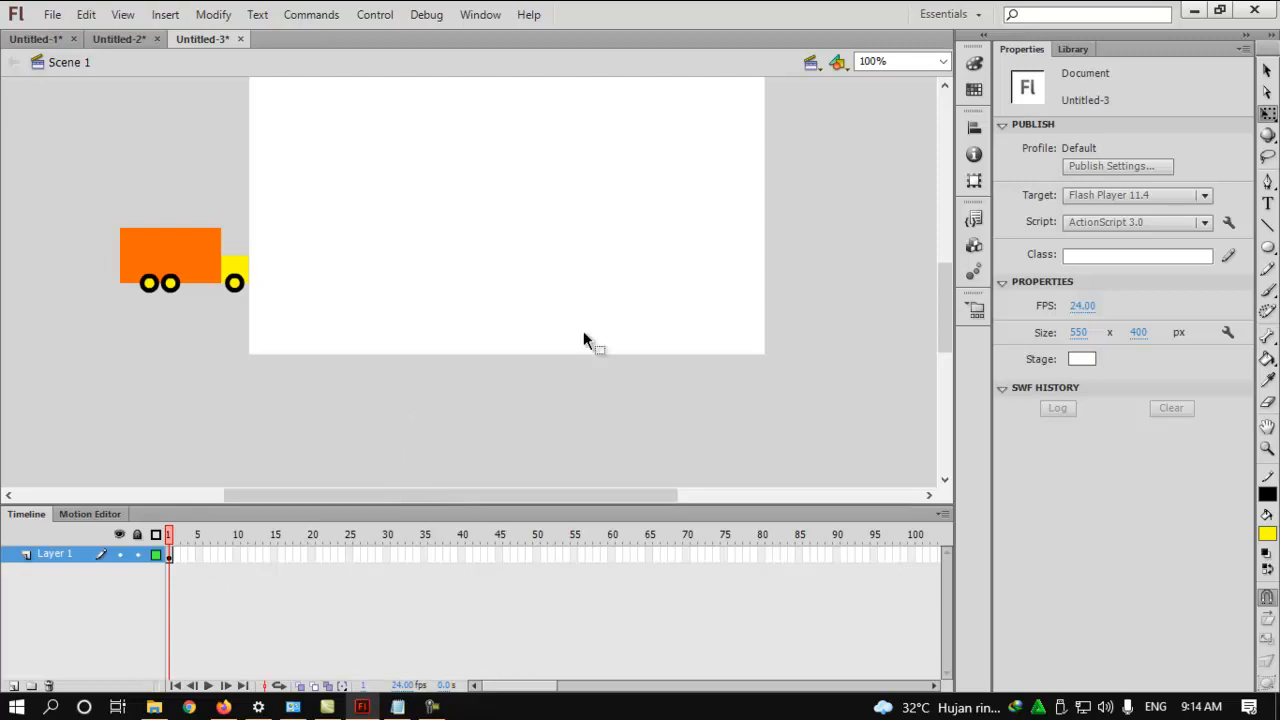
left_click(432, 707)
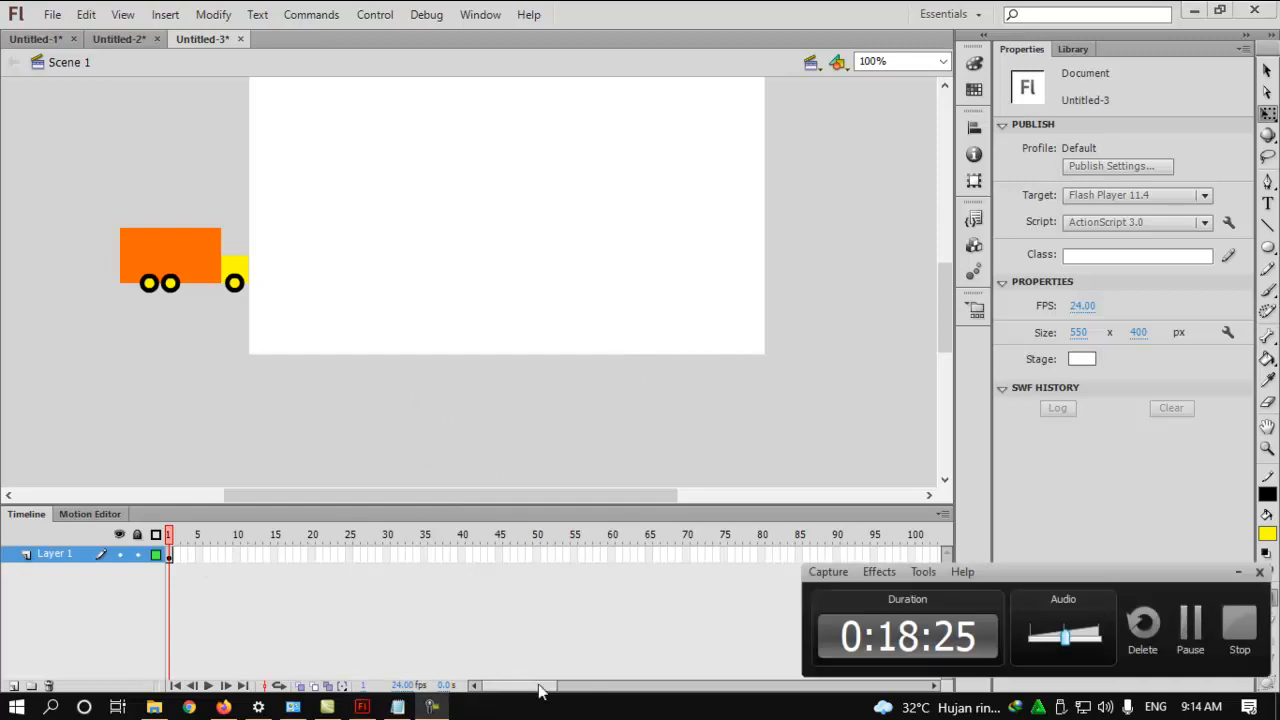
left_click(1190, 622)
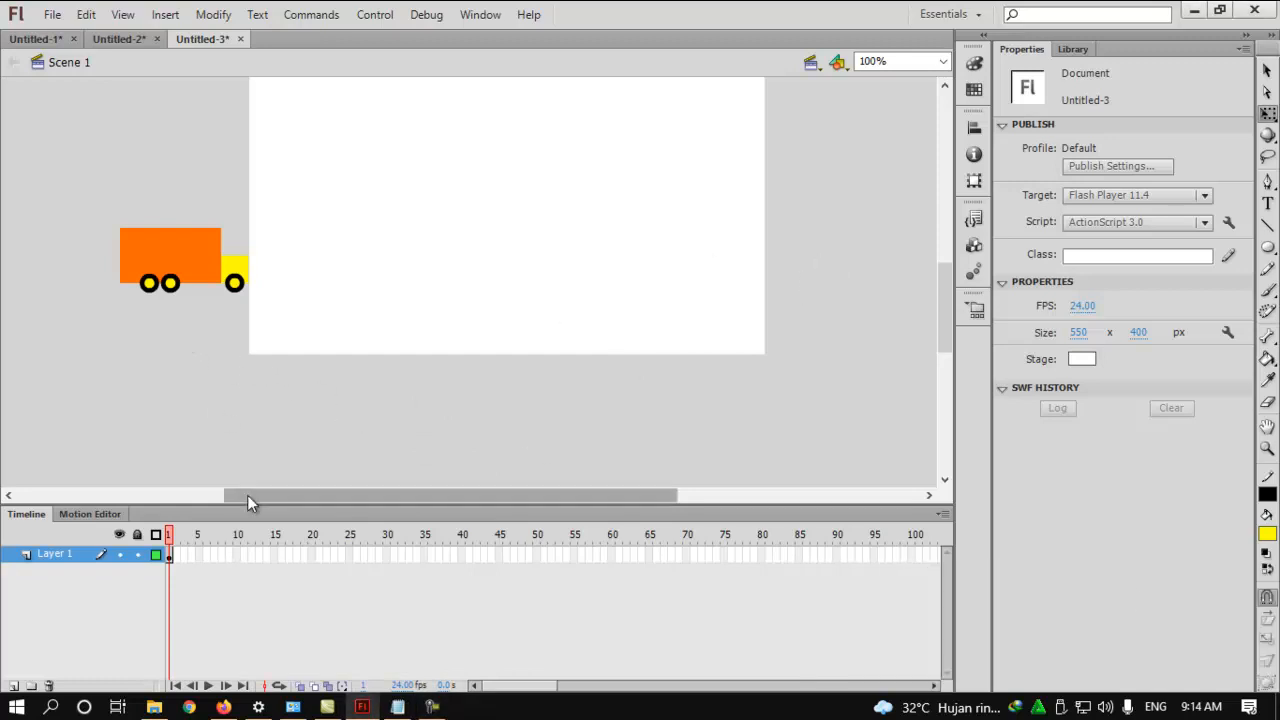
- Insert a keyframe at frame 20 and move the truck horizontally just past the stage's right edge
right_click(311, 556)
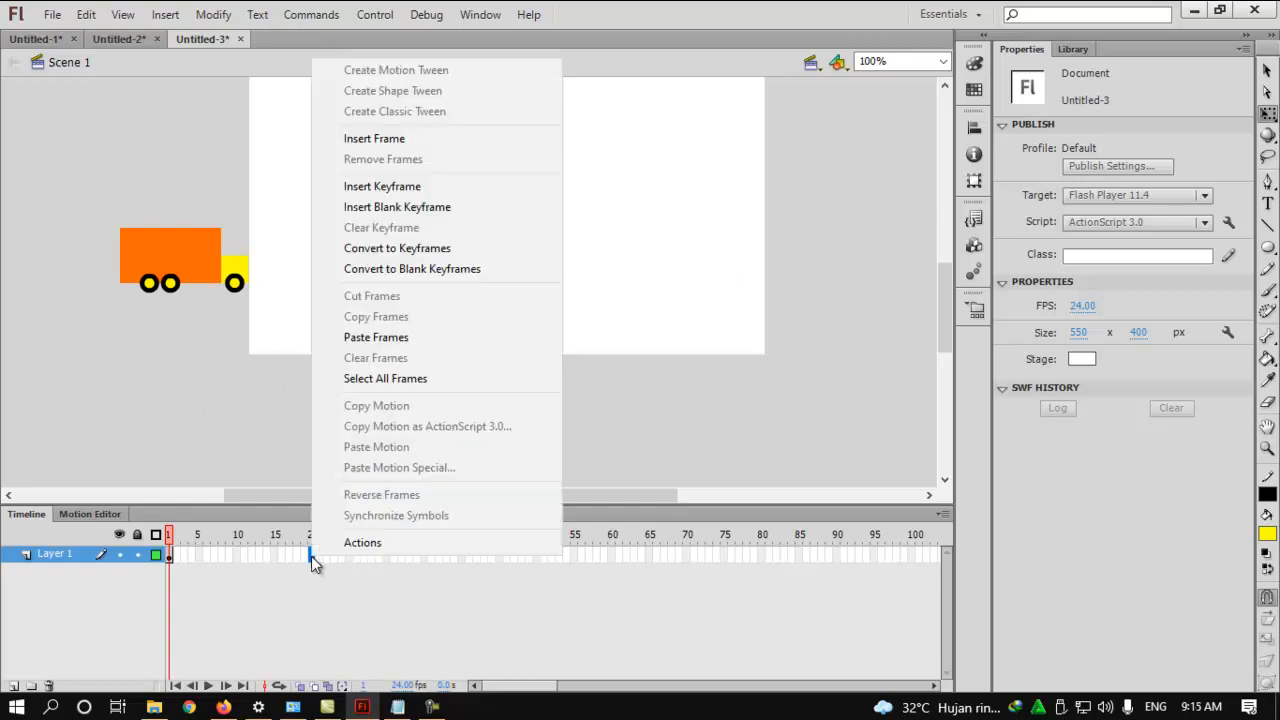
left_click(287, 579)
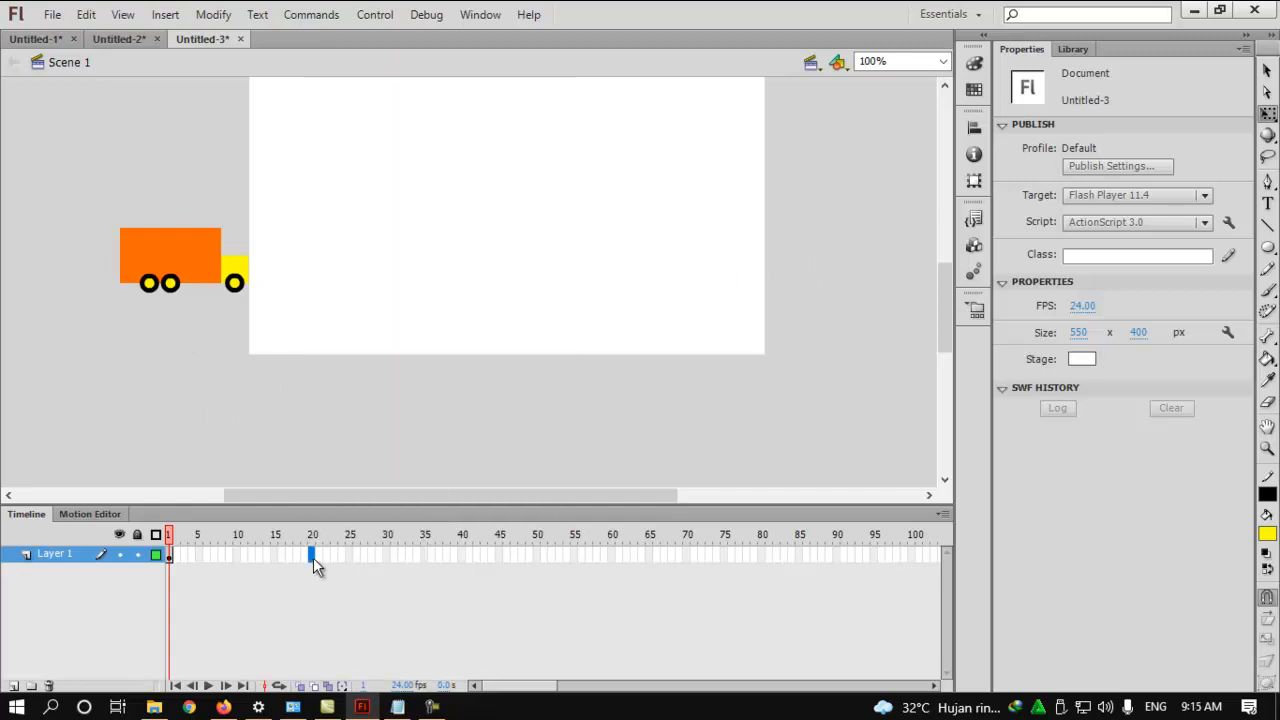
right_click(312, 557)
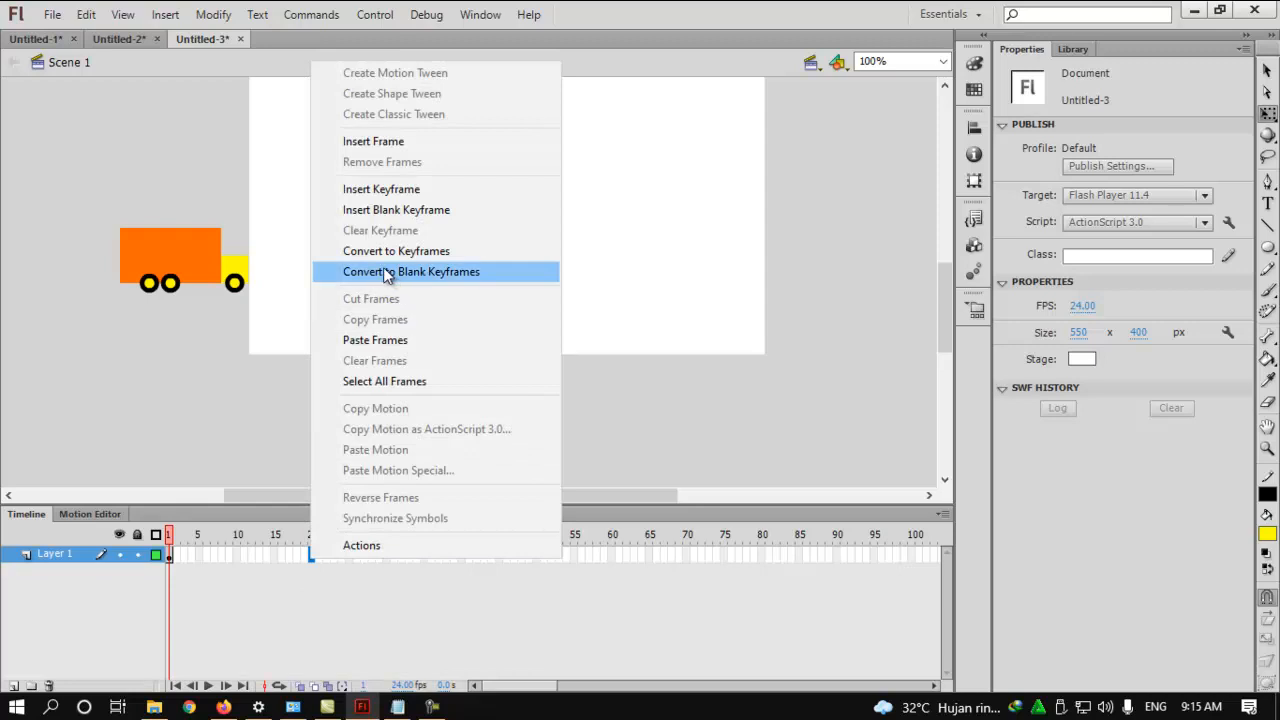
left_click(381, 190)
left_click_drag(195, 259, 842, 327)
left_click(809, 349)
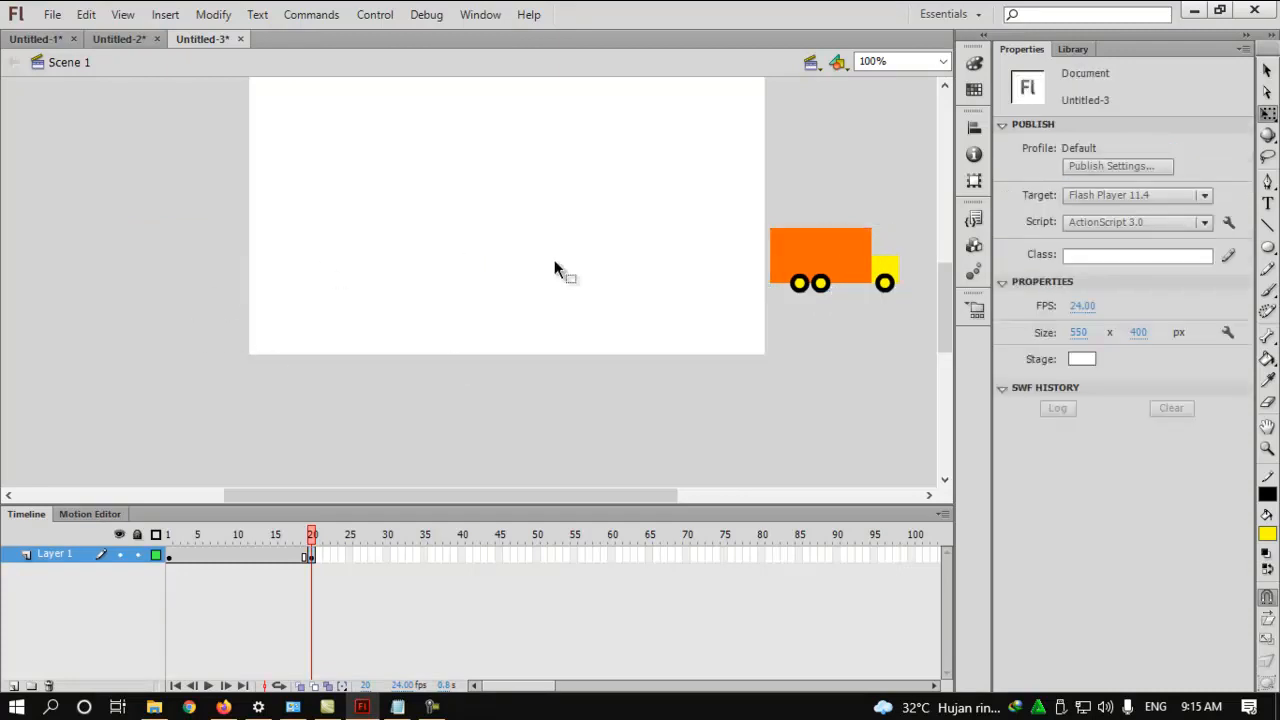
- Create a classic tween between the truck's keyframes at frames 1 and 20 and play the result in a test movie
left_click_drag(298, 535, 205, 583)
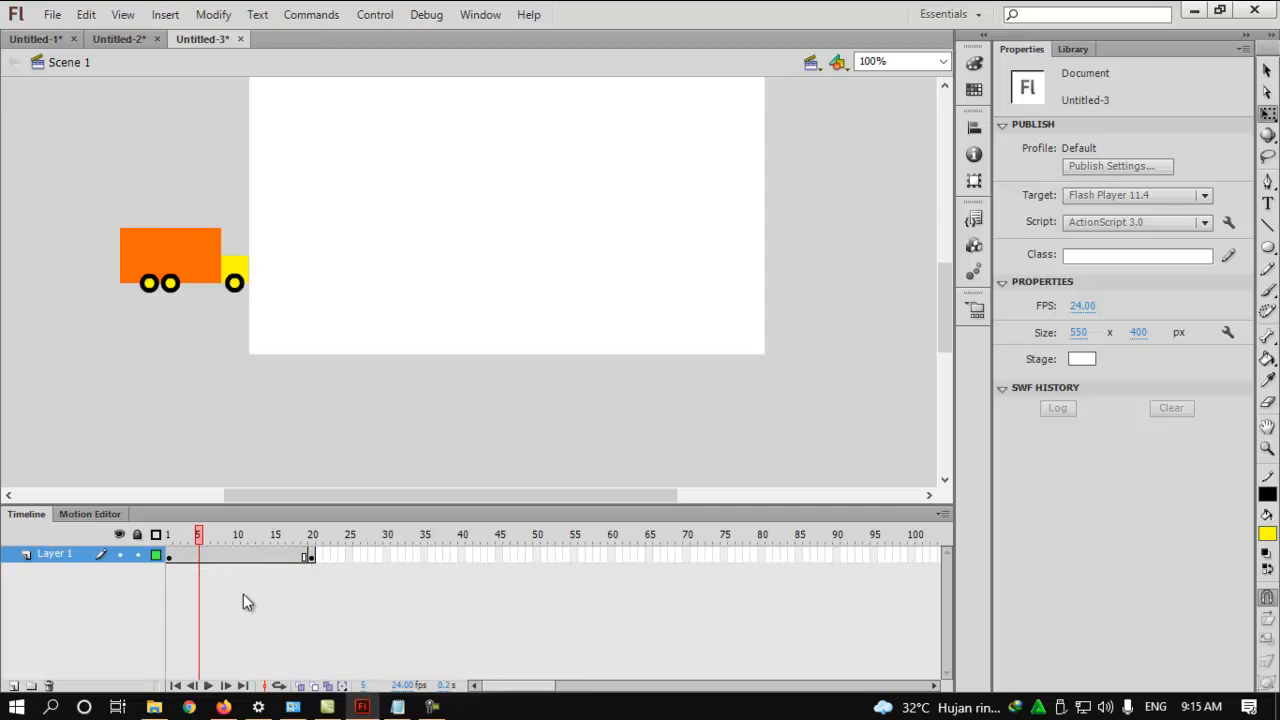
right_click(228, 555)
left_click(198, 558)
left_click(169, 559)
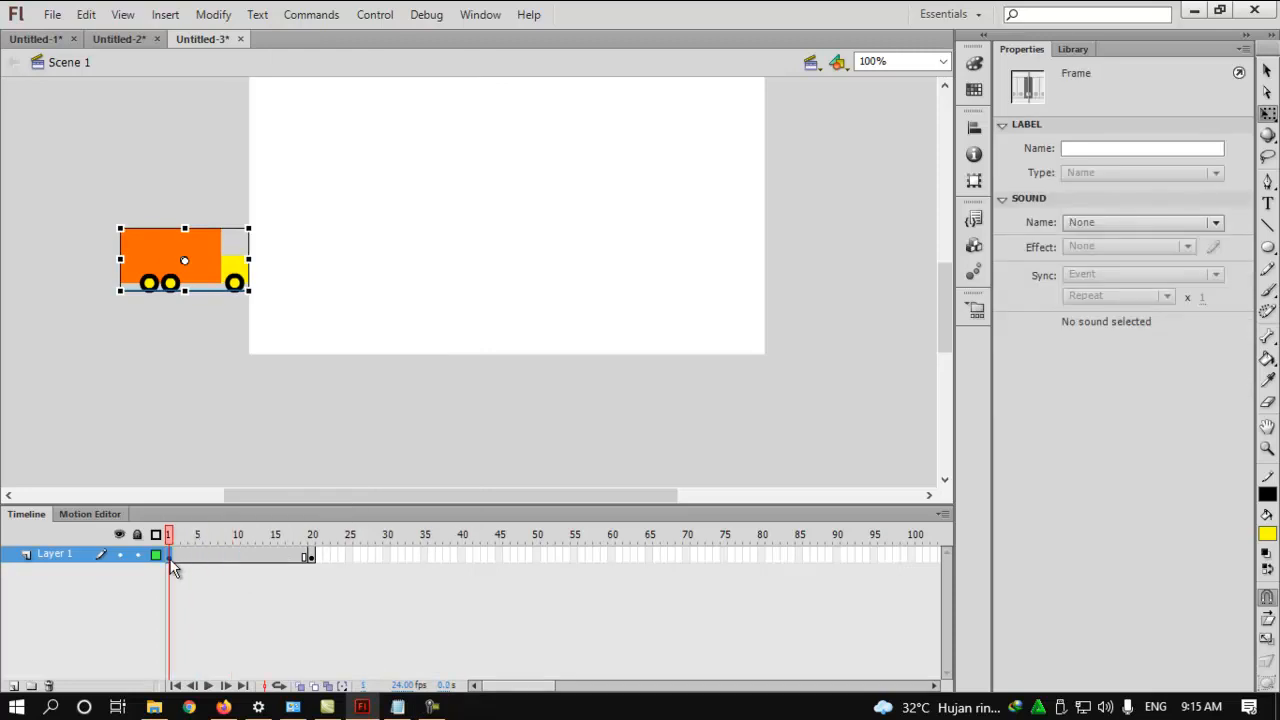
left_click(310, 557)
right_click(249, 557)
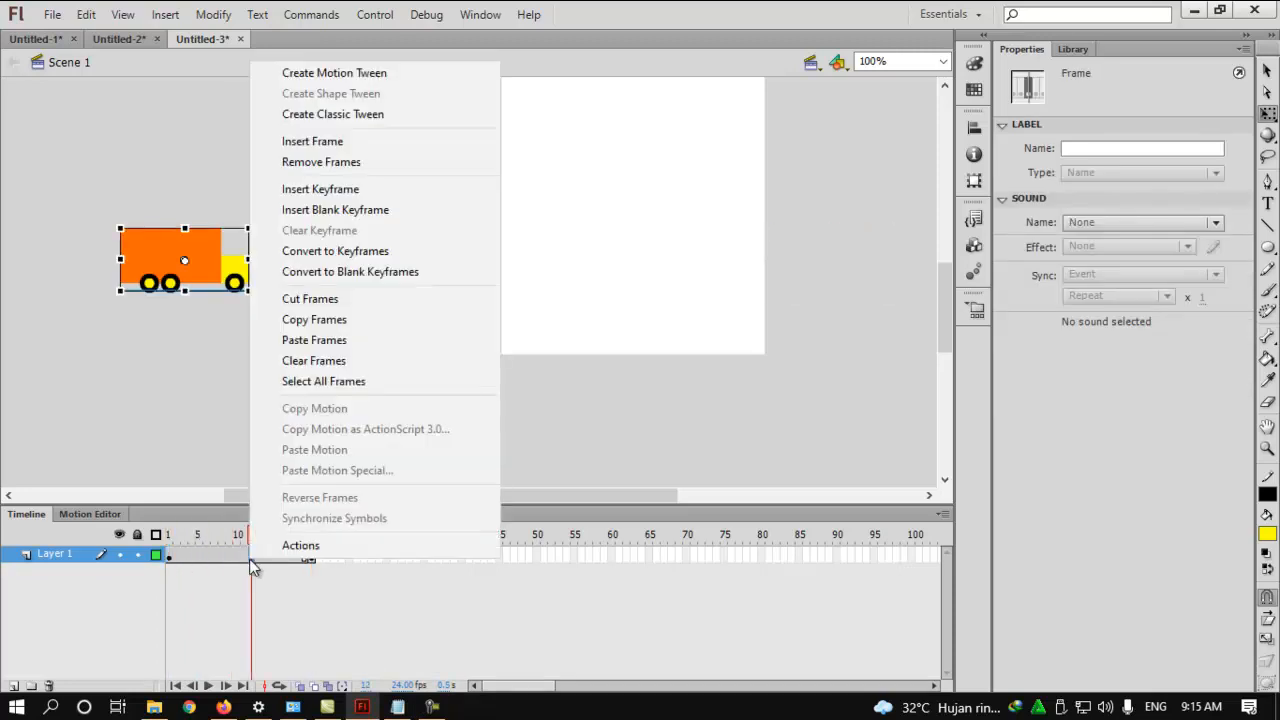
left_click(339, 116)
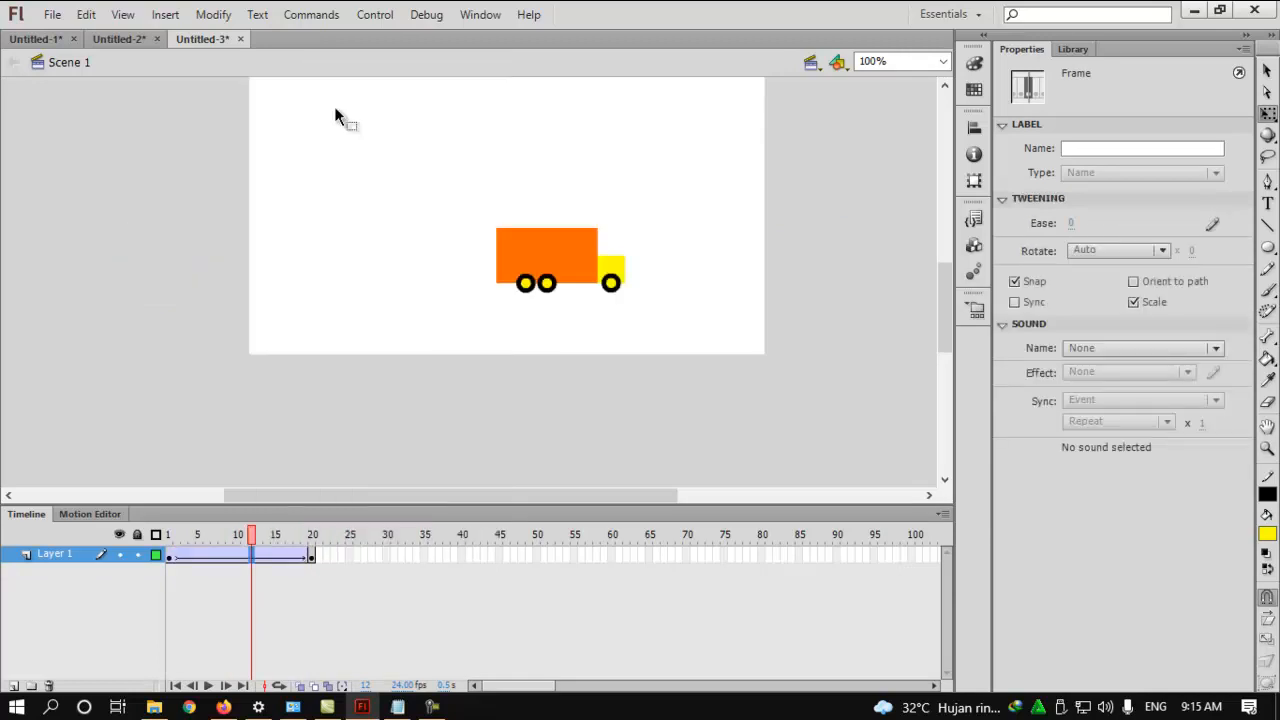
key("ctrl+Return")
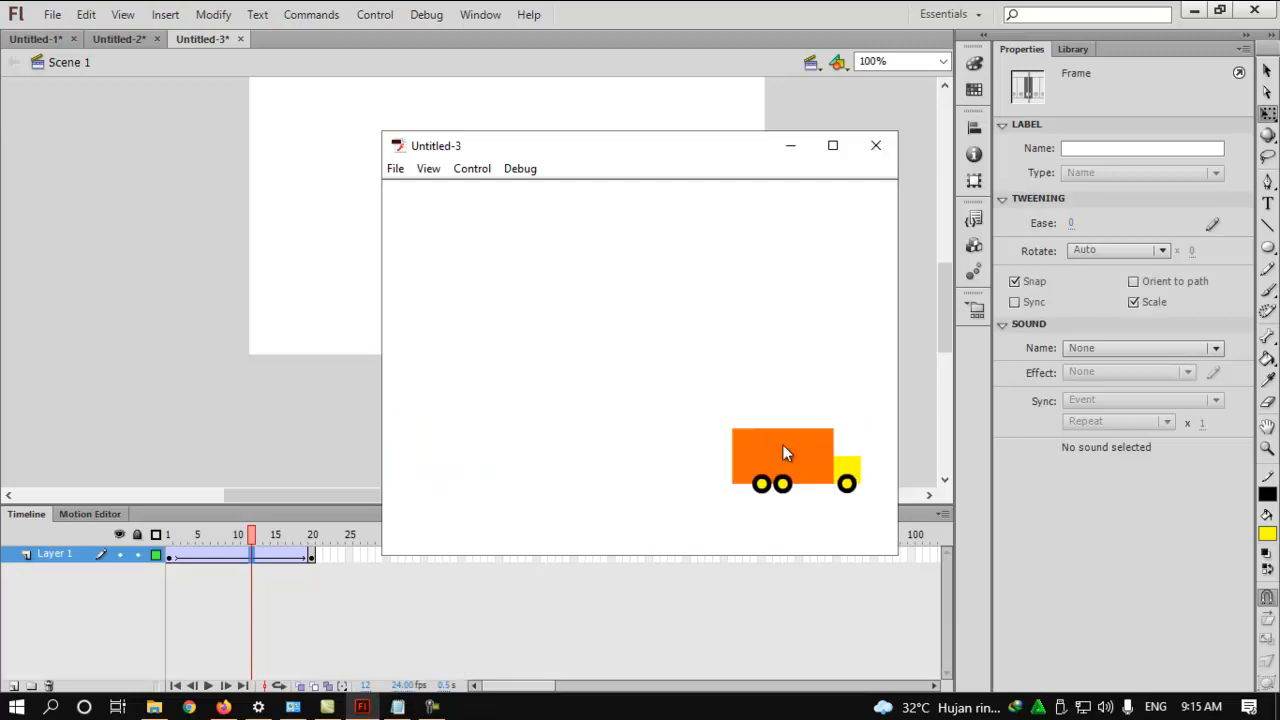
left_click(876, 145)
- Insert frames inside the truck's tween until its end keyframe sits at frame 45, and preview the slower motion in a test movie
left_click(190, 452)
key("comma")
right_click(262, 555)
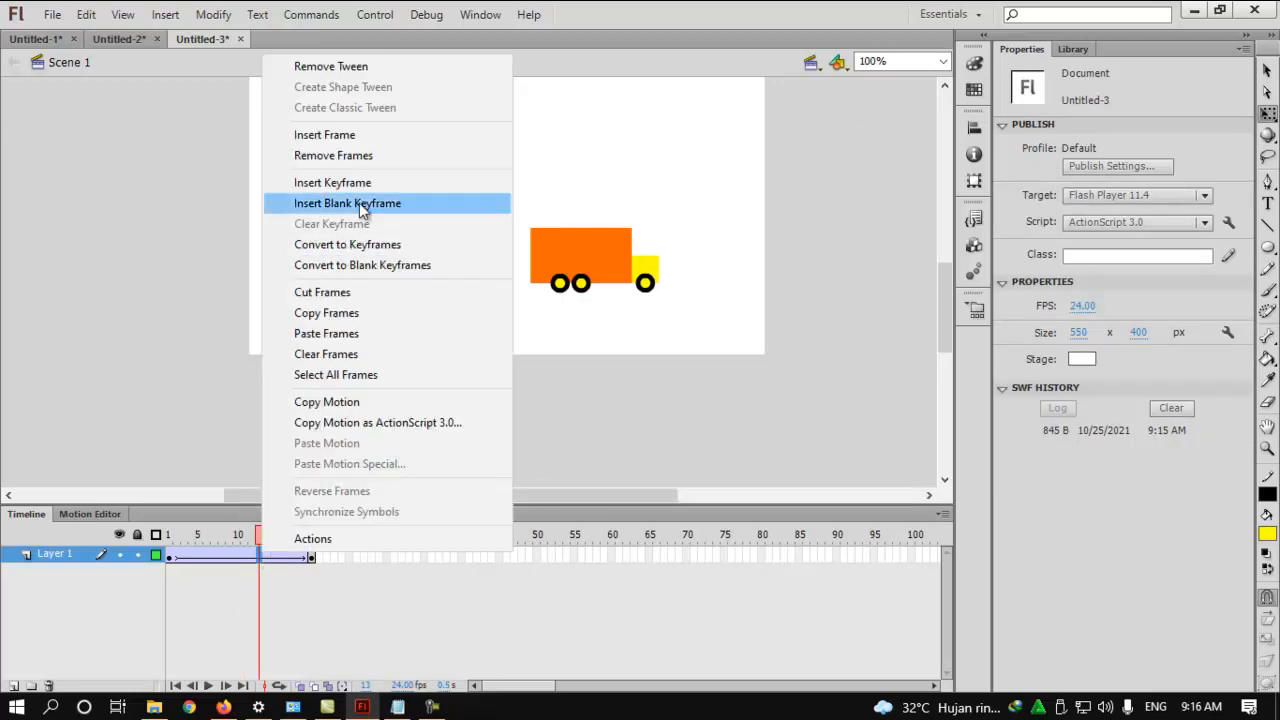
left_click(358, 136)
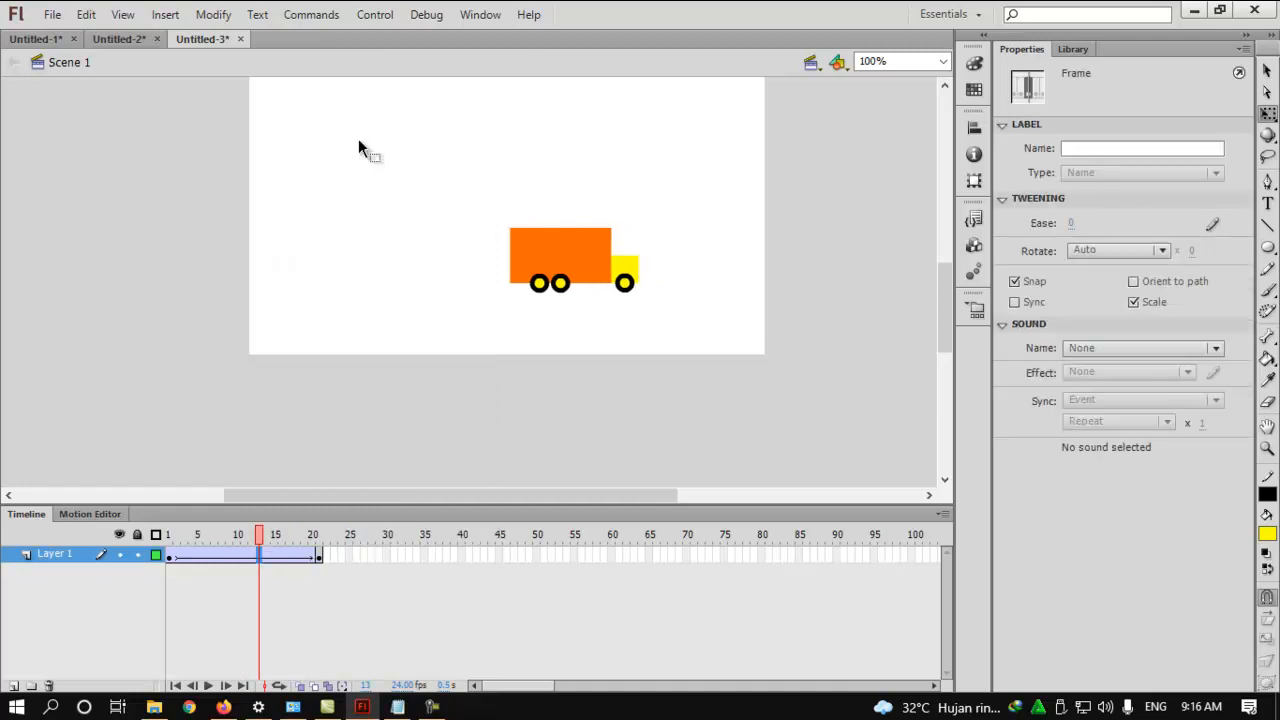
left_click(231, 560)
left_click(235, 556)
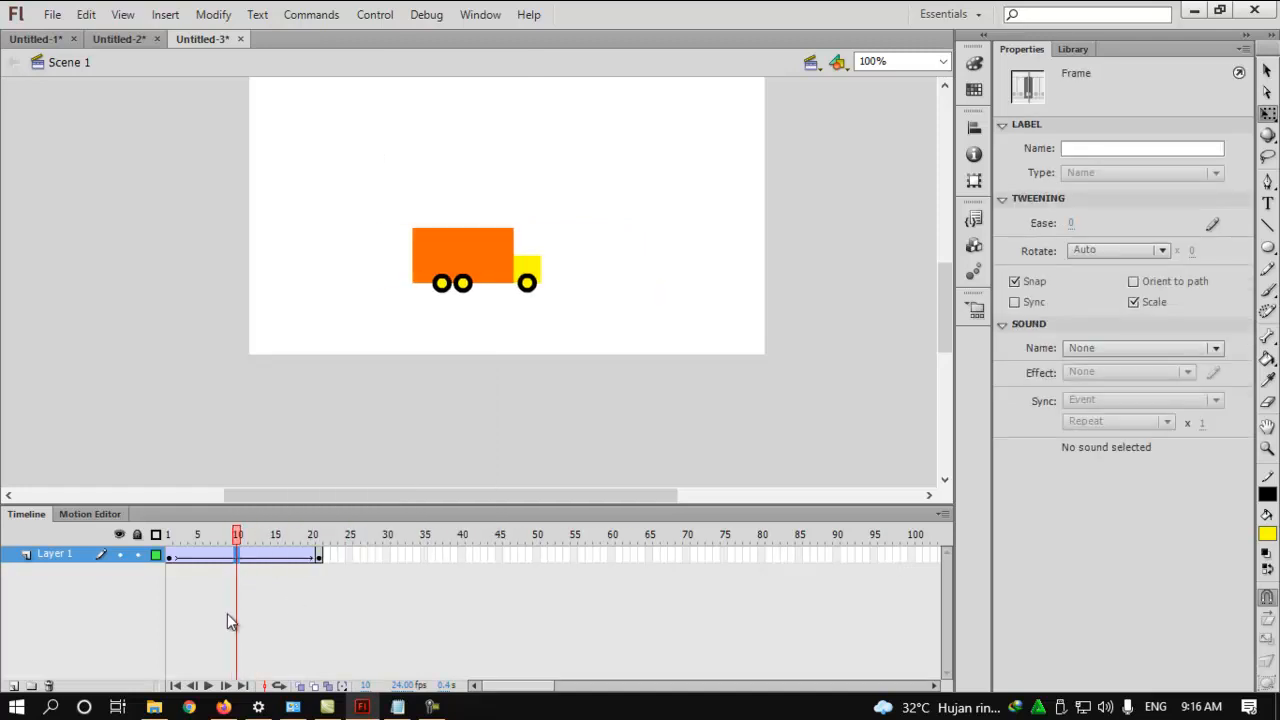
left_click(191, 556)
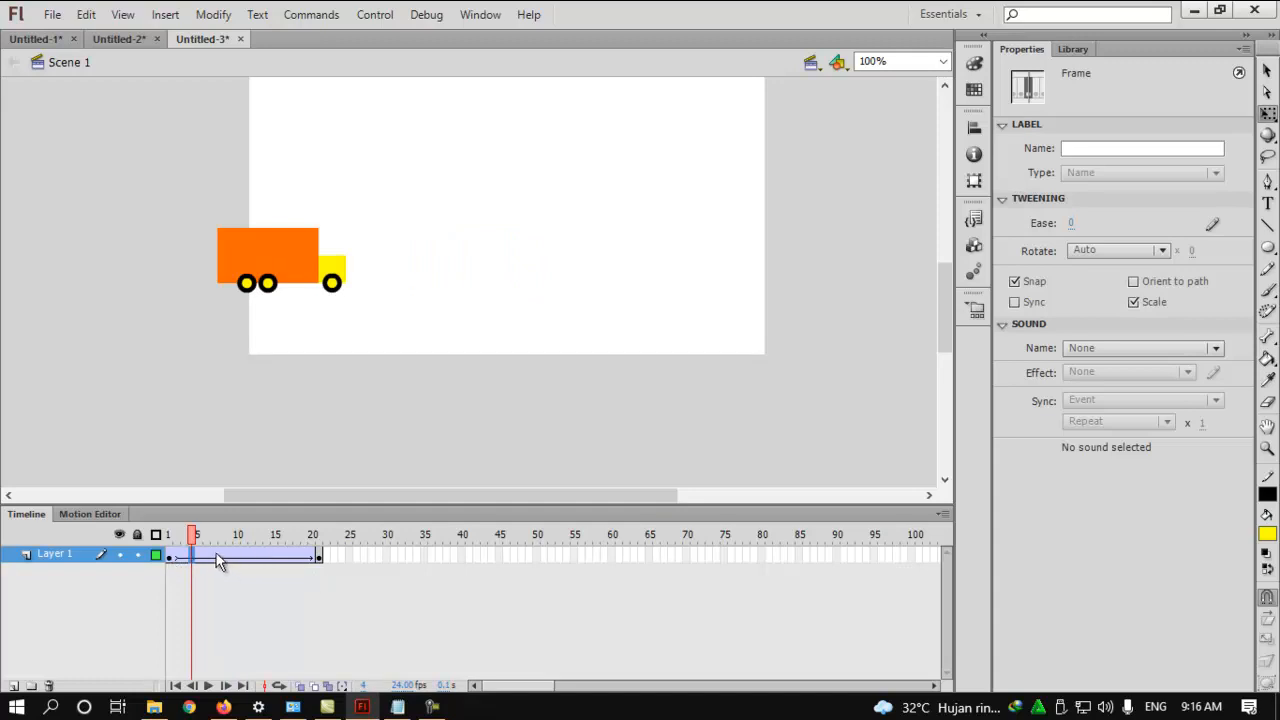
key("F5")
key("F5")
key("F5")
key("F5")
key("F5")
key("F5")
key("F5")
key("F5")
key("F5")
key("F5")
key("F5")
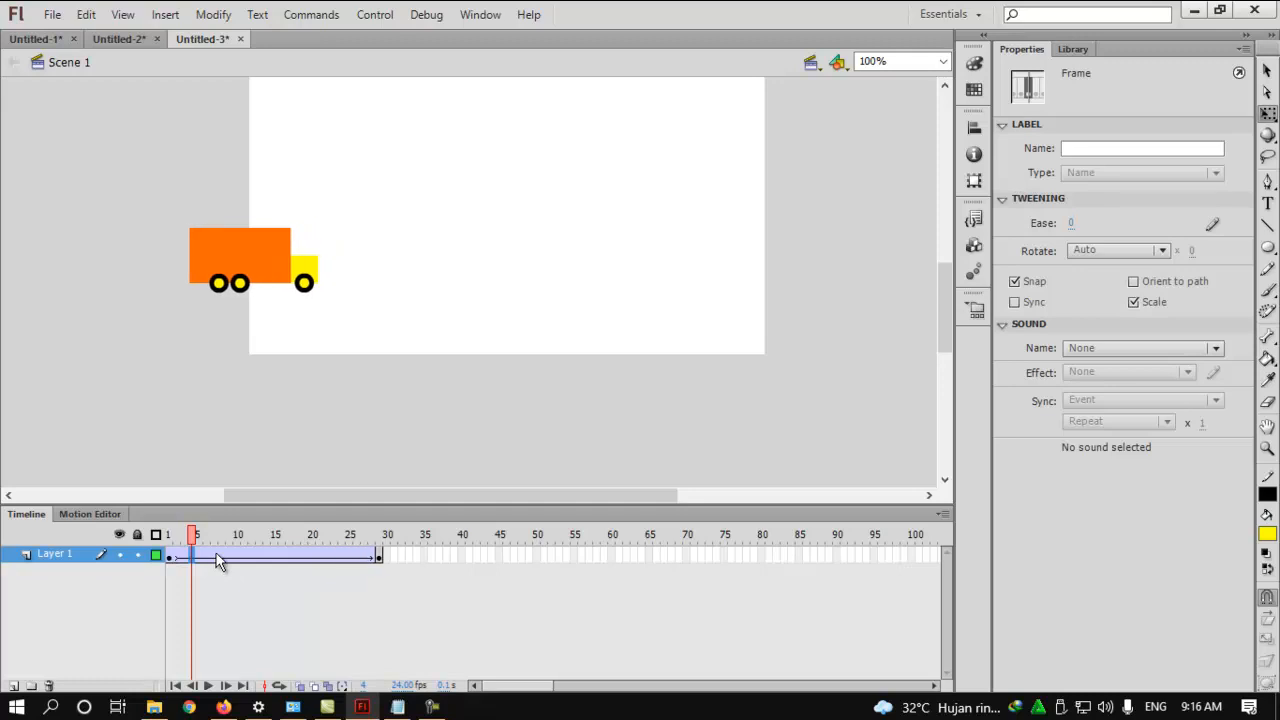
key("F5")
key("F5")
key("F5")
key("F5")
key("F5")
key("F5")
key("F5")
key("F5")
key("F5")
key("F5")
key("F5")
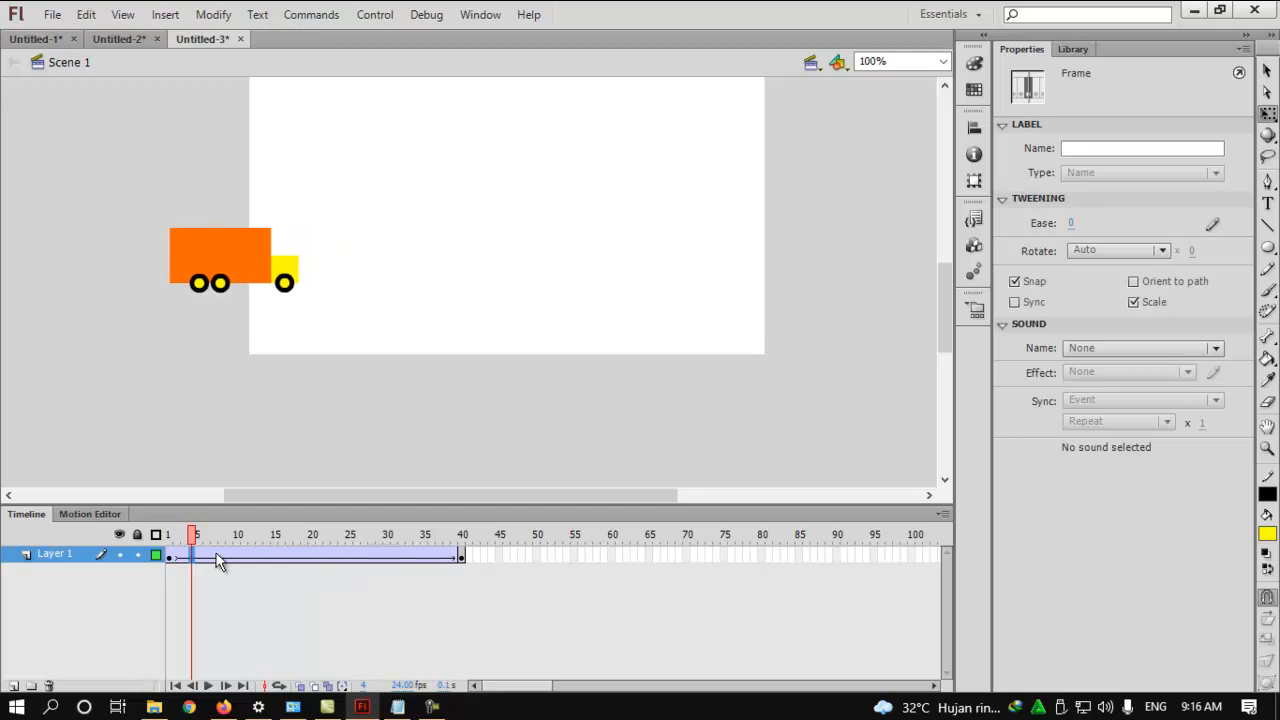
key("F5")
key("F5")
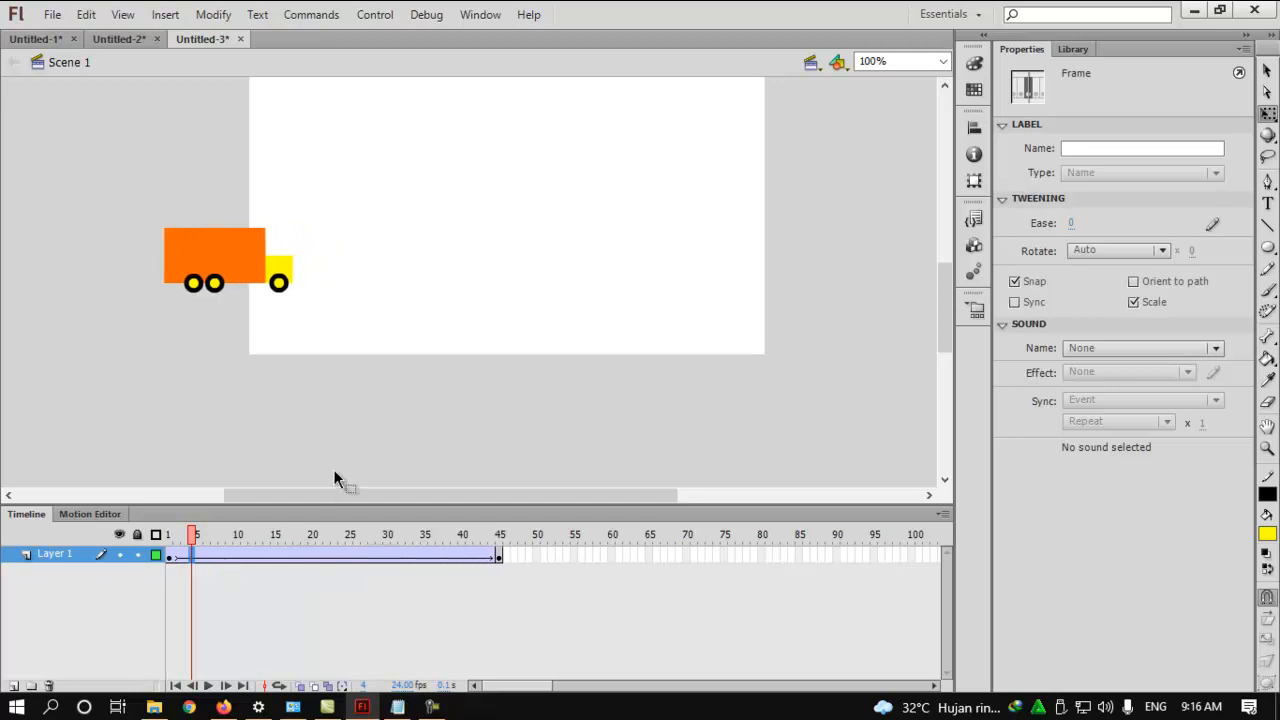
key("ctrl+Return")
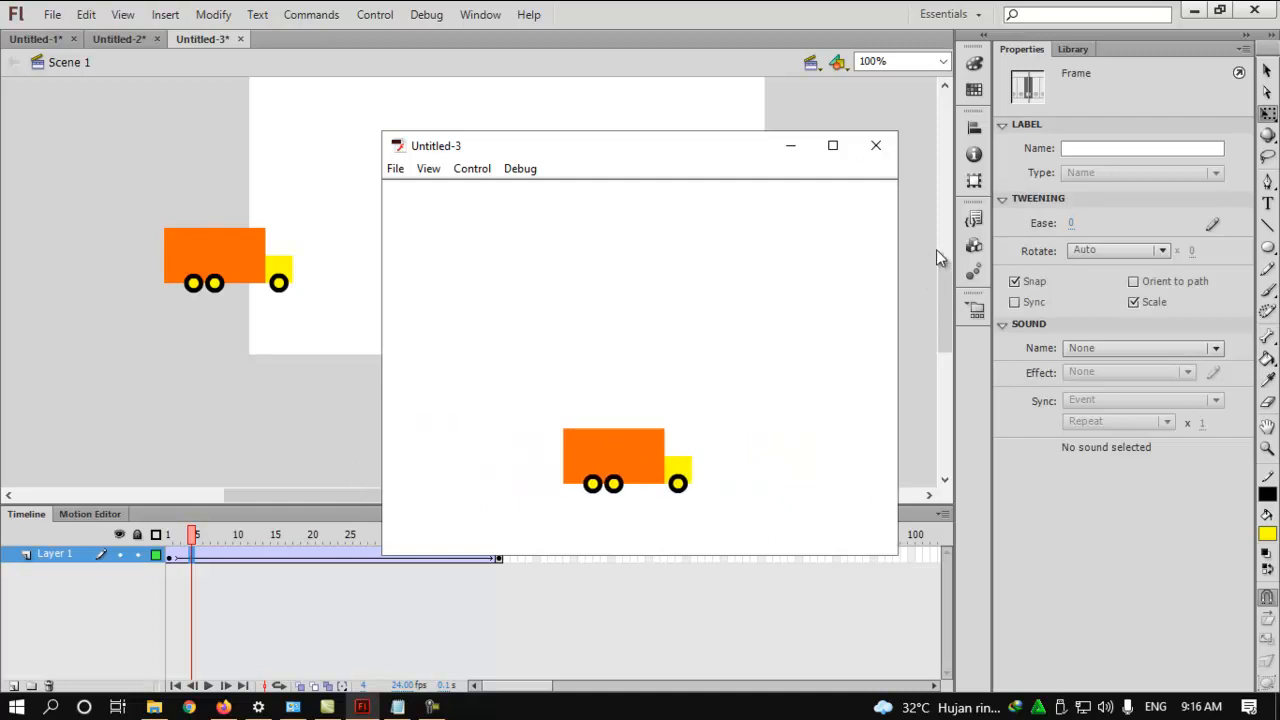
left_click(880, 146)
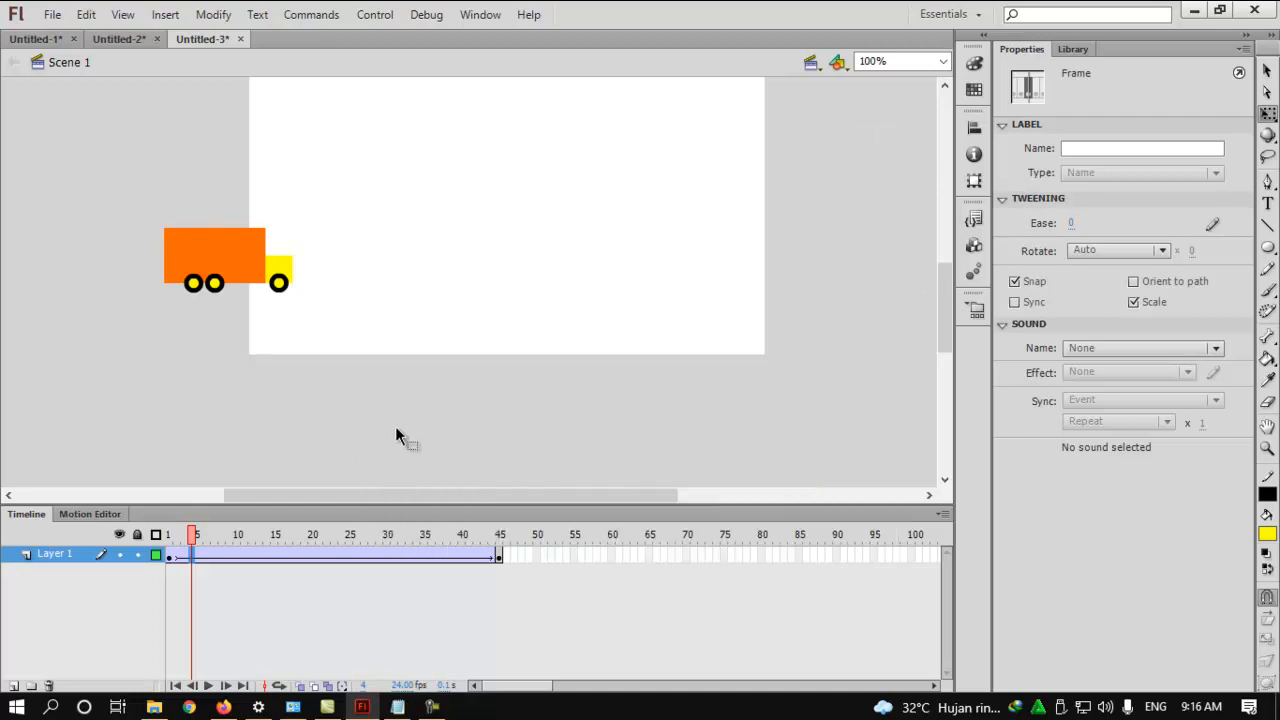
- Insert a keyframe at frame 46 and flip the truck horizontally so its cab faces the stage
left_click(504, 556)
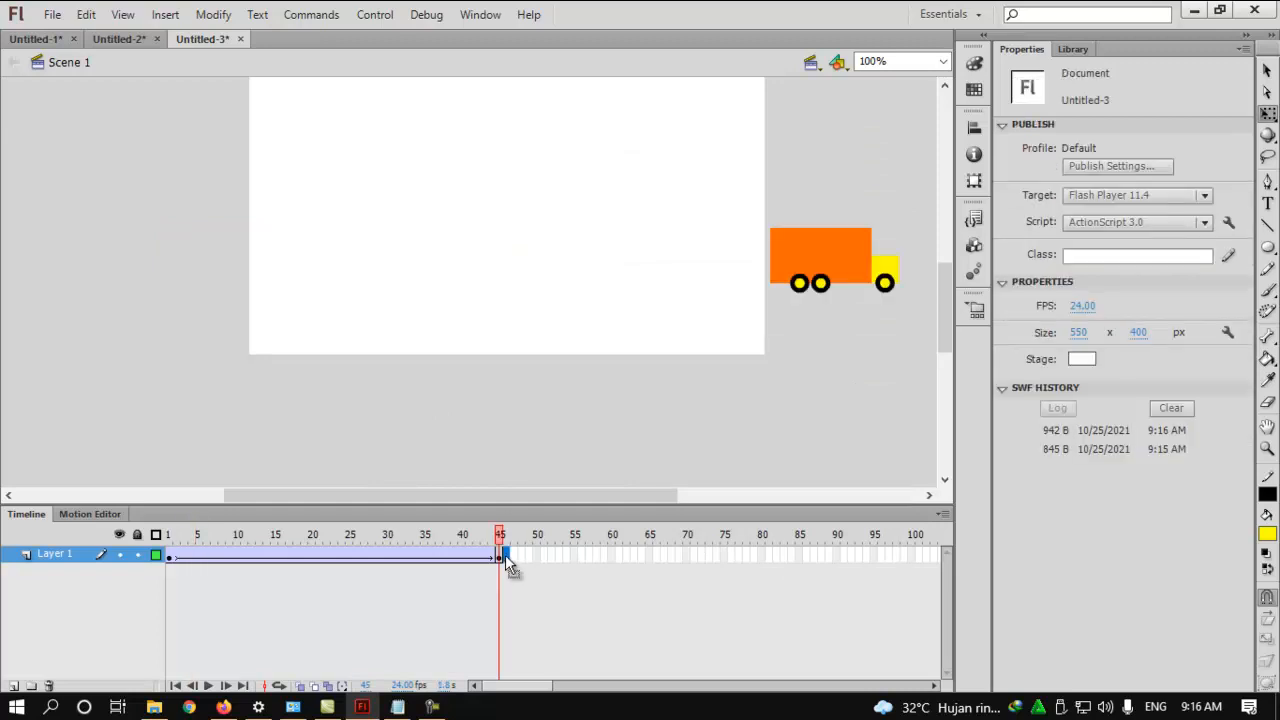
right_click(505, 556)
left_click(575, 187)
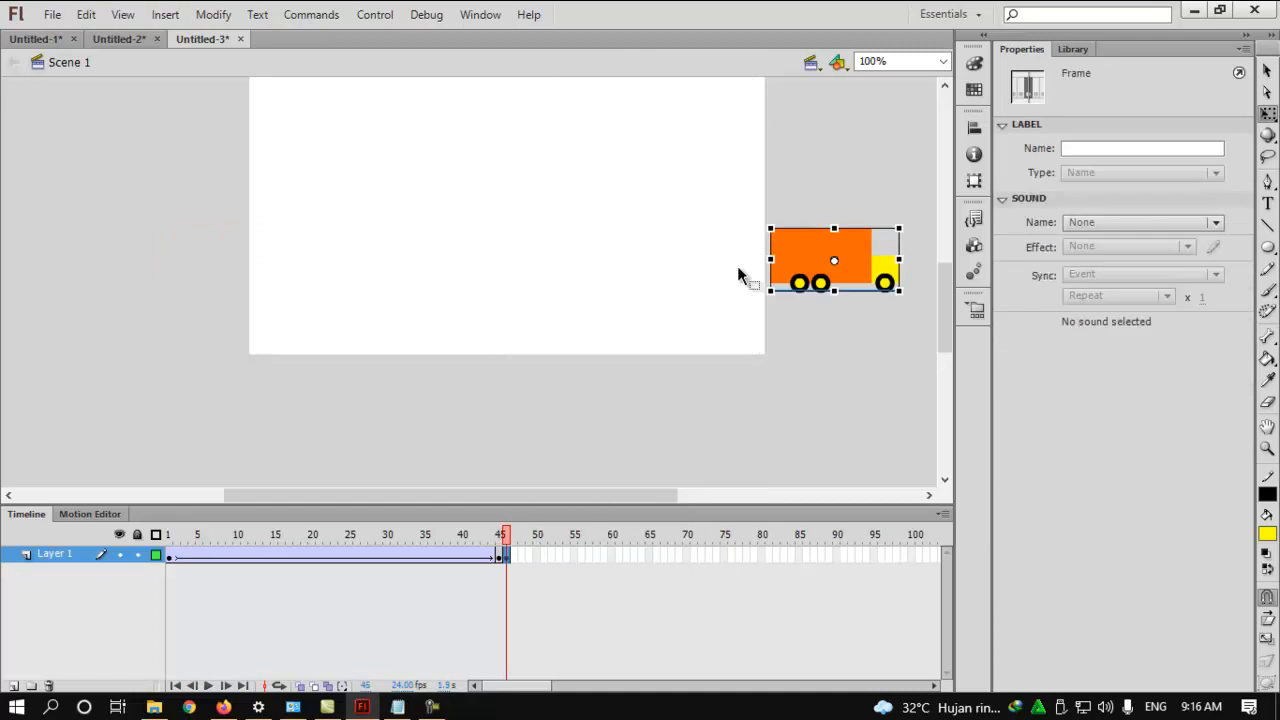
left_click_drag(898, 262, 778, 268)
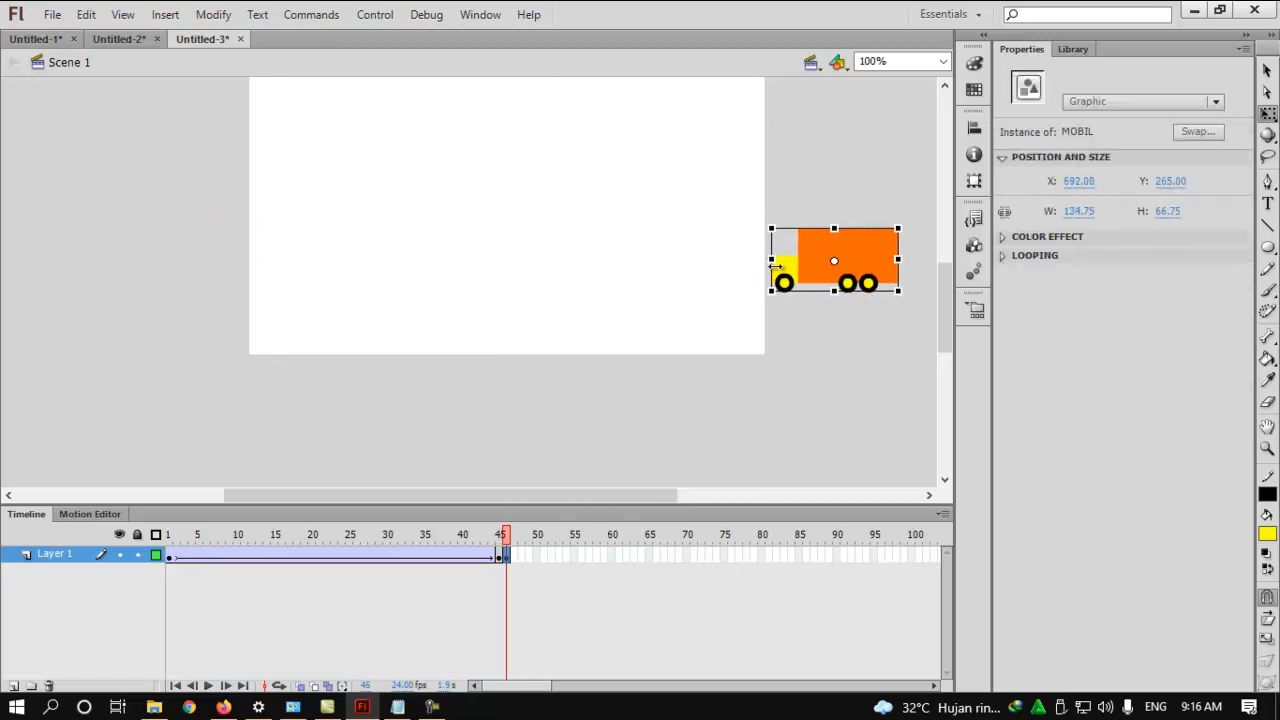
mouse_move(505, 537)
left_mouse_down()
mouse_move(445, 535)
mouse_move(510, 536)
left_mouse_up()
left_click(510, 536)
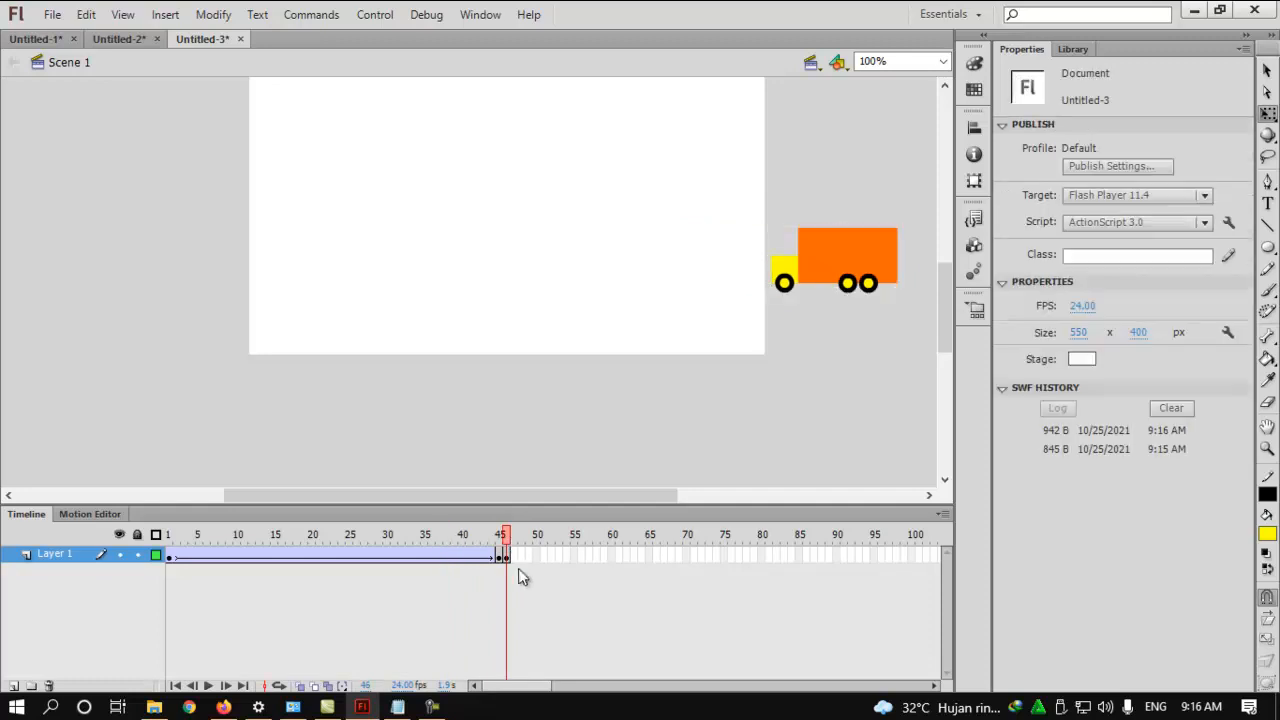
- Insert a keyframe at frame 90 and move the flipped truck horizontally to just outside the stage's left edge
left_click_drag(563, 687, 576, 687)
left_click(708, 556)
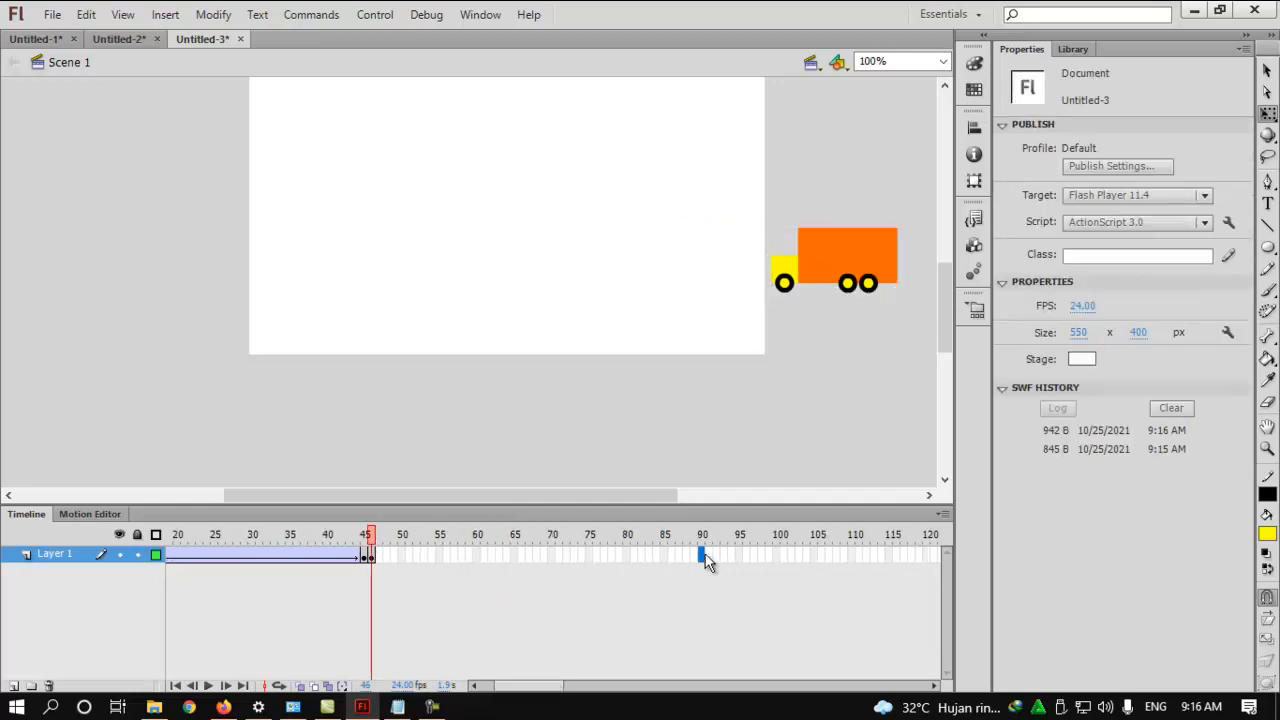
right_click(707, 556)
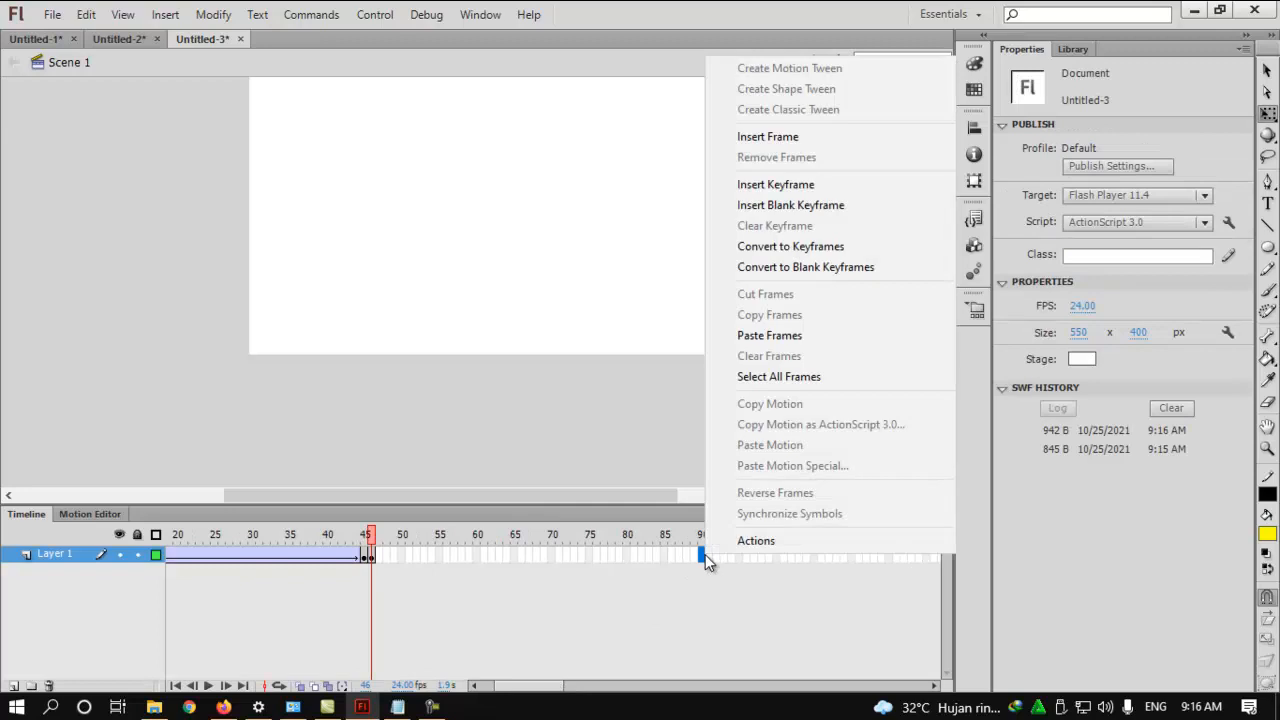
left_click(758, 185)
left_click_drag(858, 286, 218, 288)
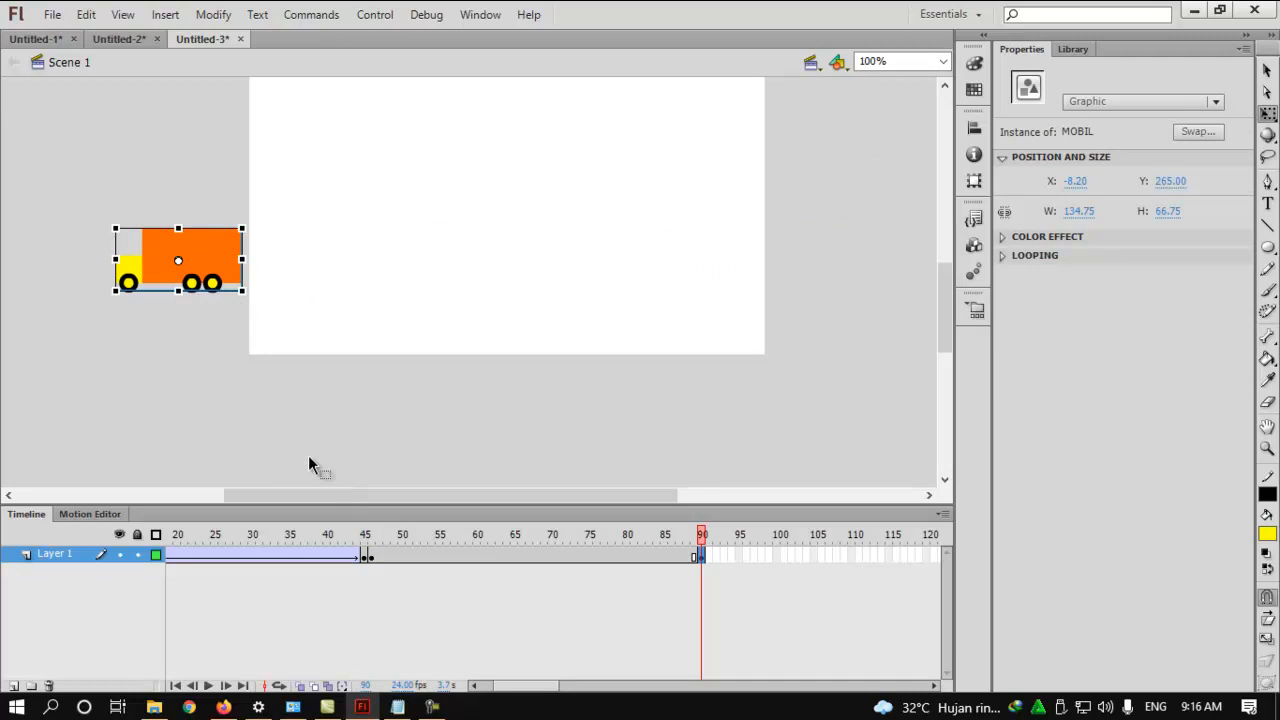
- Create a classic tween between frames 46 and 90 and play the truck's return trip in a test movie
right_click(462, 558)
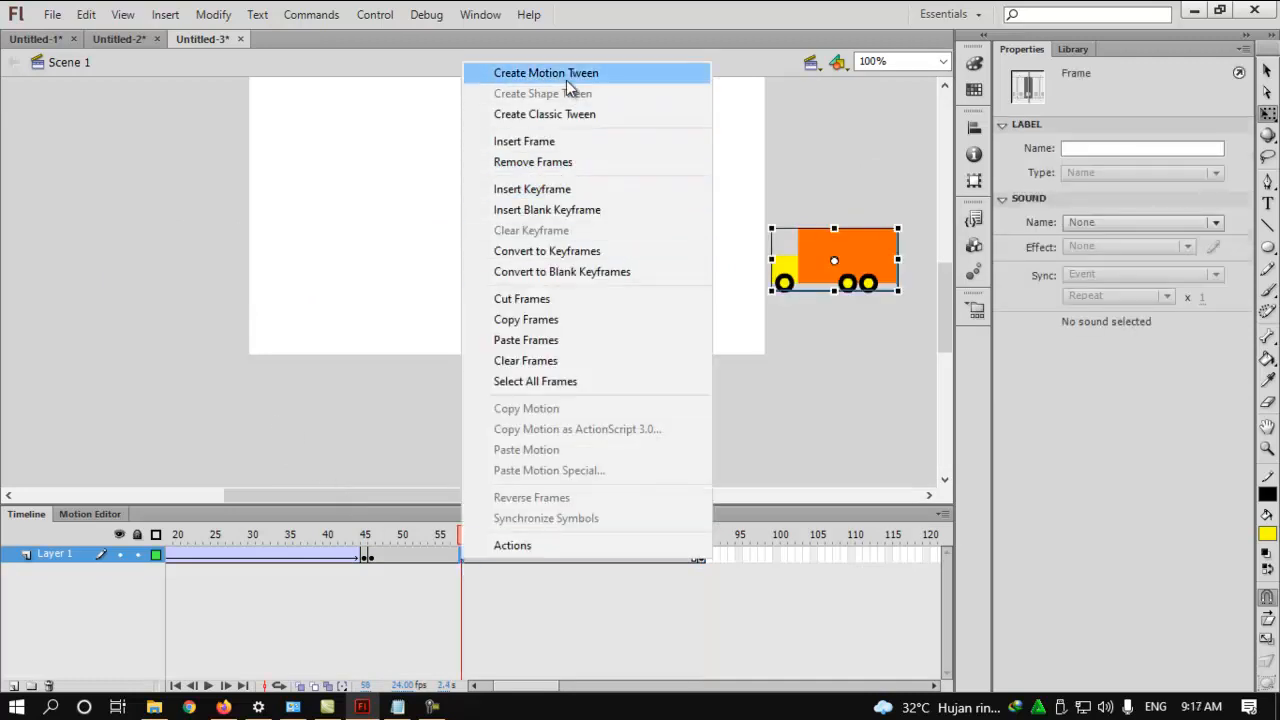
left_click(561, 111)
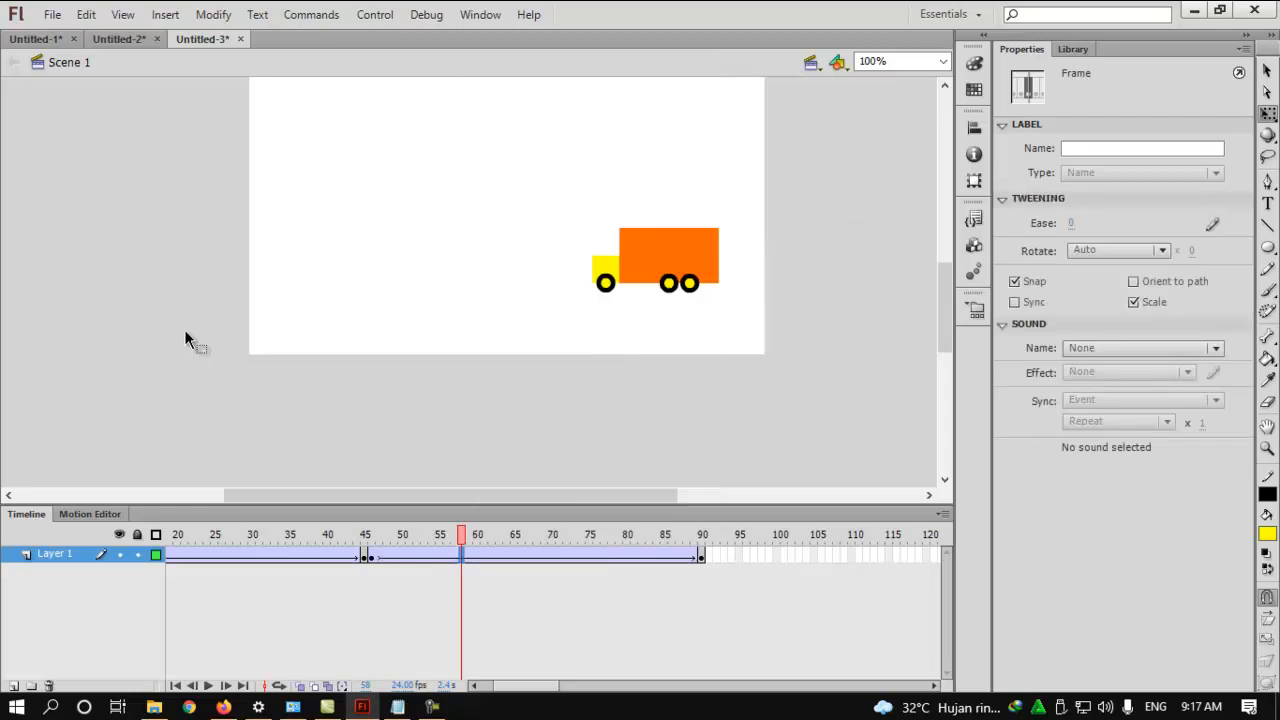
key("ctrl+Return")
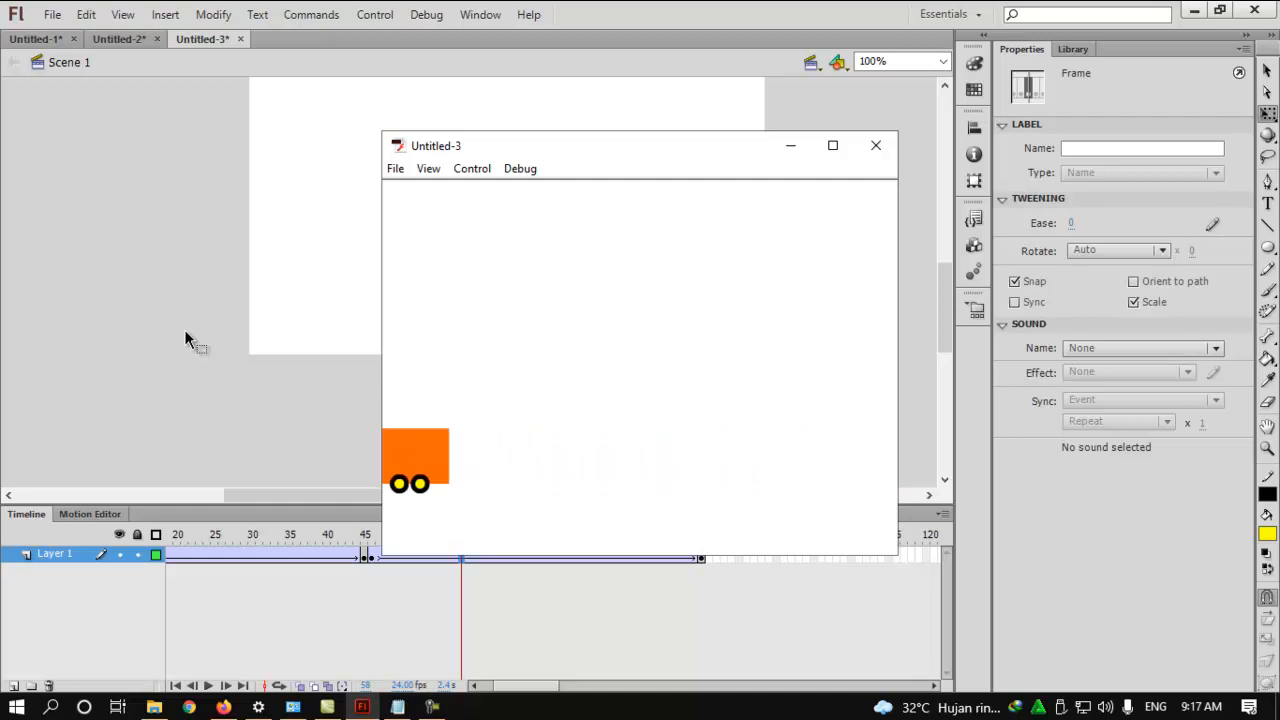
left_click(875, 145)
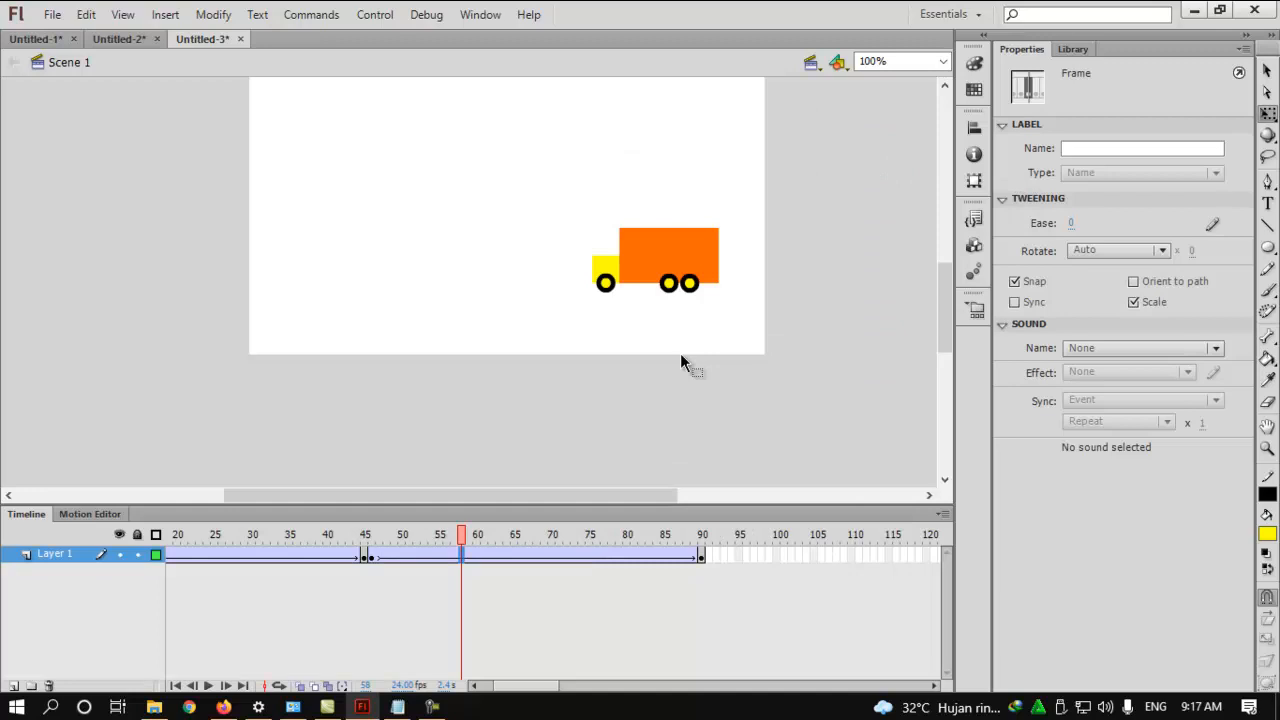
left_click(106, 329)
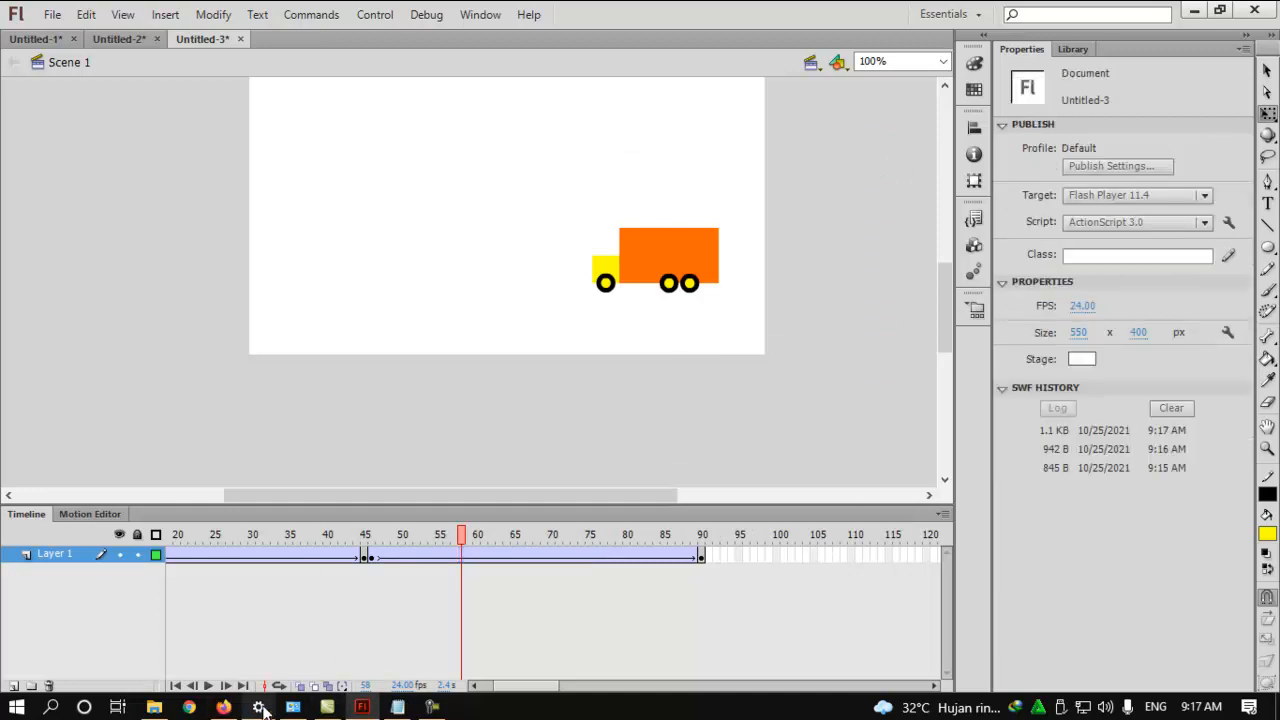
- Add a new layer above the truck layer and prepare the Brush tool with a black fill at frame 1
left_click(13, 686)
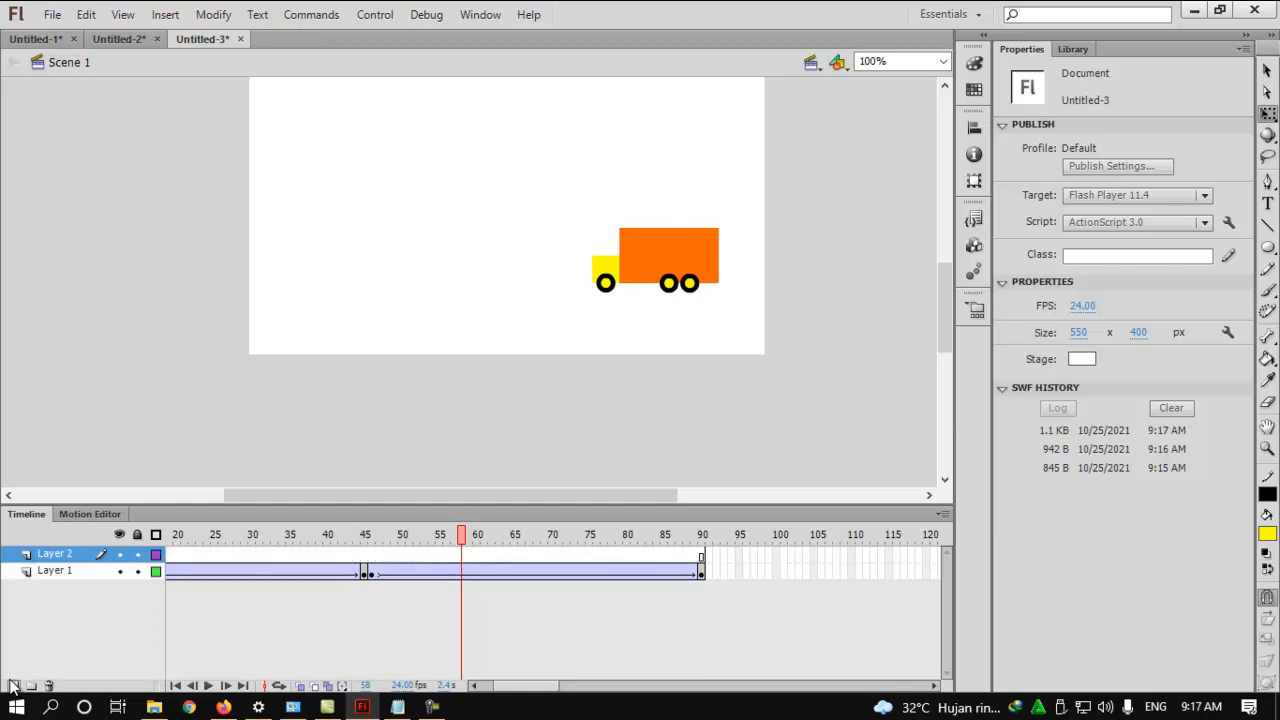
left_click(1267, 289)
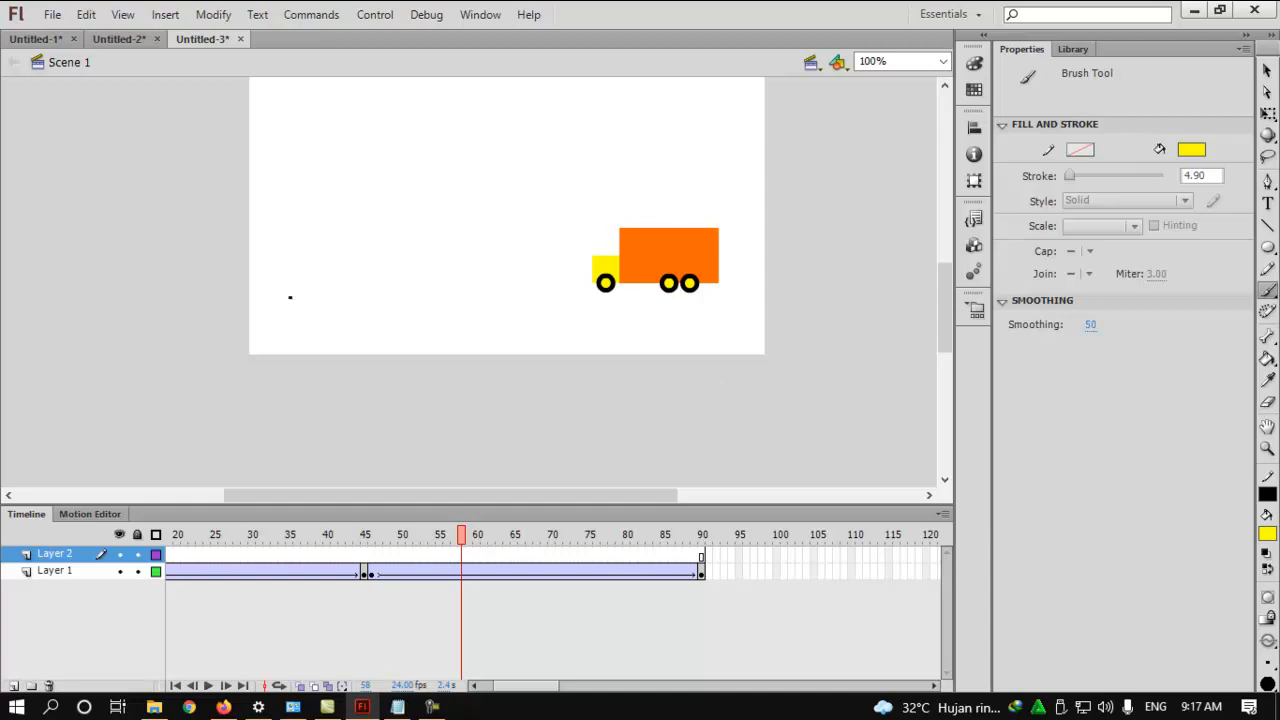
left_click_drag(462, 545, 11, 551)
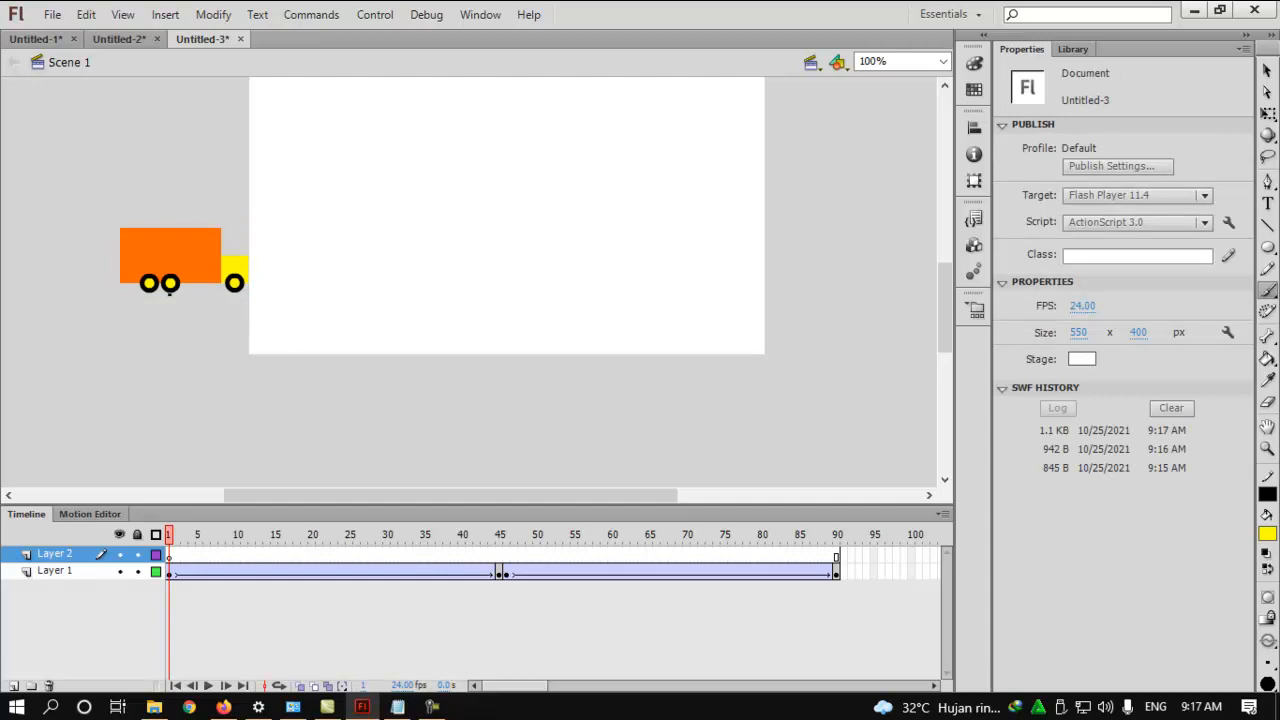
left_click_drag(282, 292, 314, 290)
key("ctrl+z")
left_click(1267, 534)
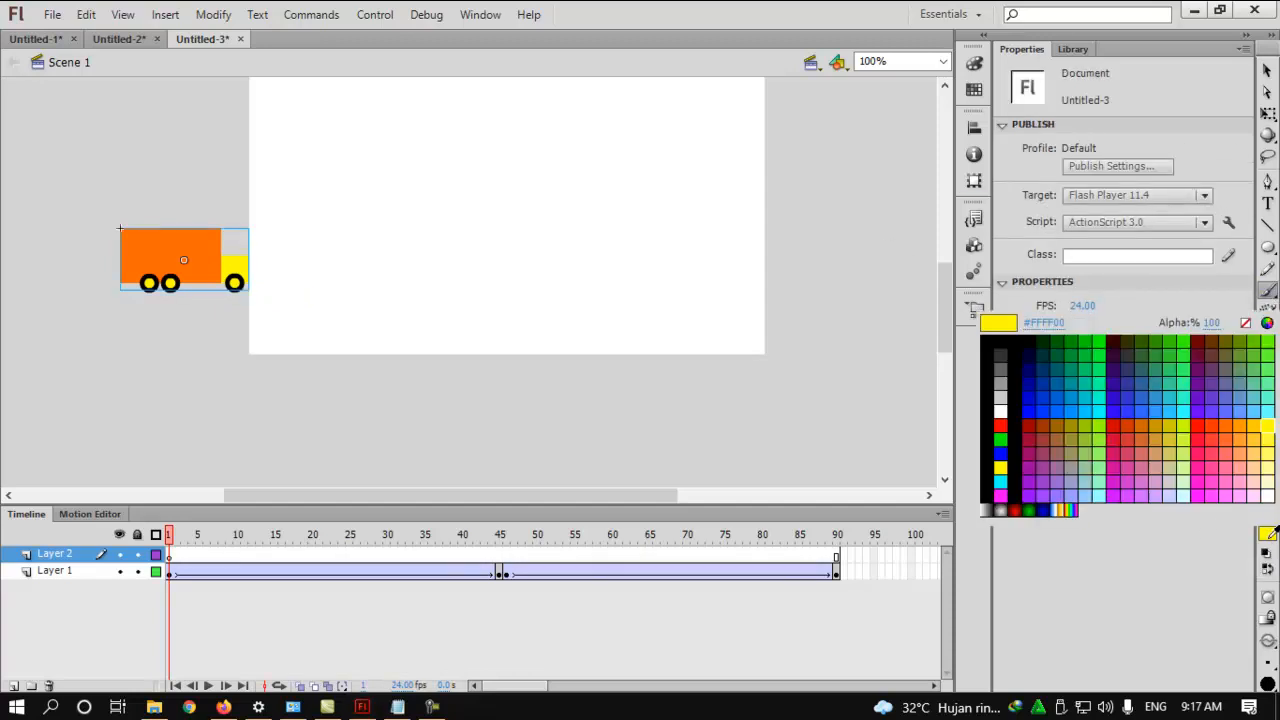
left_click(988, 490)
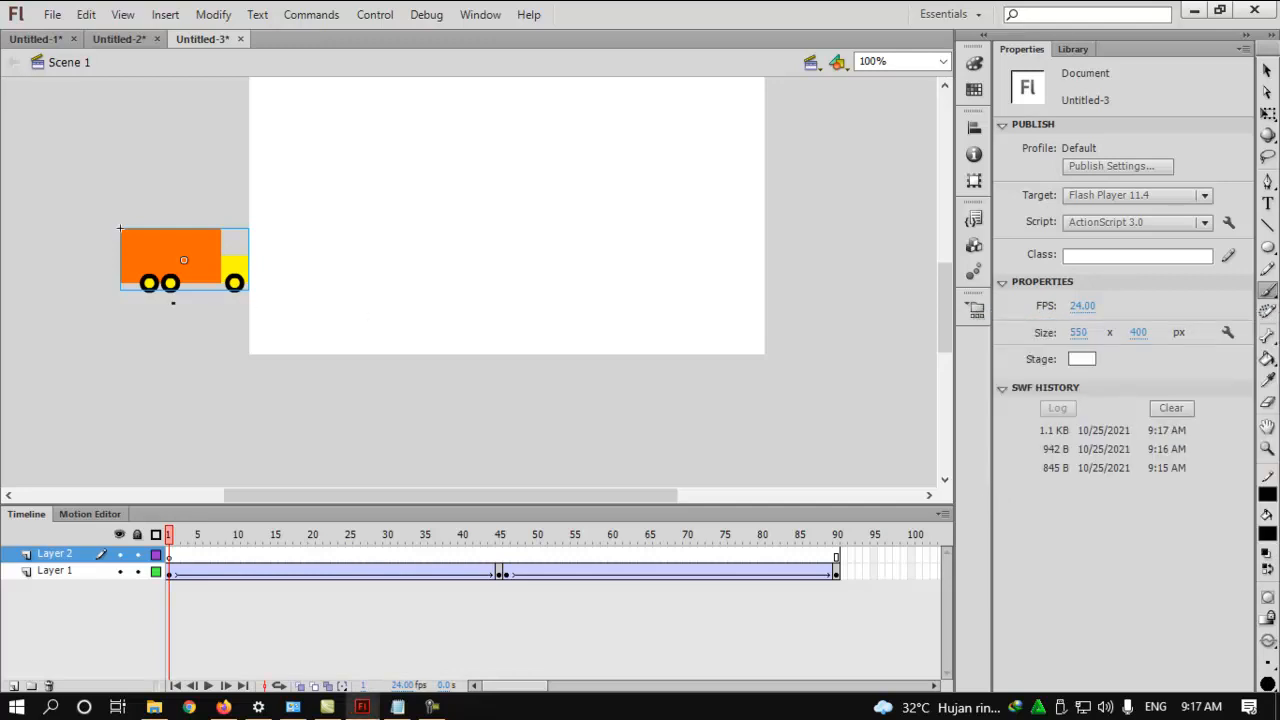
- Try to brush a black road line under the truck's wheels, running from the truck across the full stage width
mouse_move(226, 293)
left_mouse_down()
mouse_move(328, 295)
mouse_move(393, 273)
mouse_move(463, 282)
left_mouse_up()
left_click_drag(581, 288, 822, 280)
key("ctrl+z")
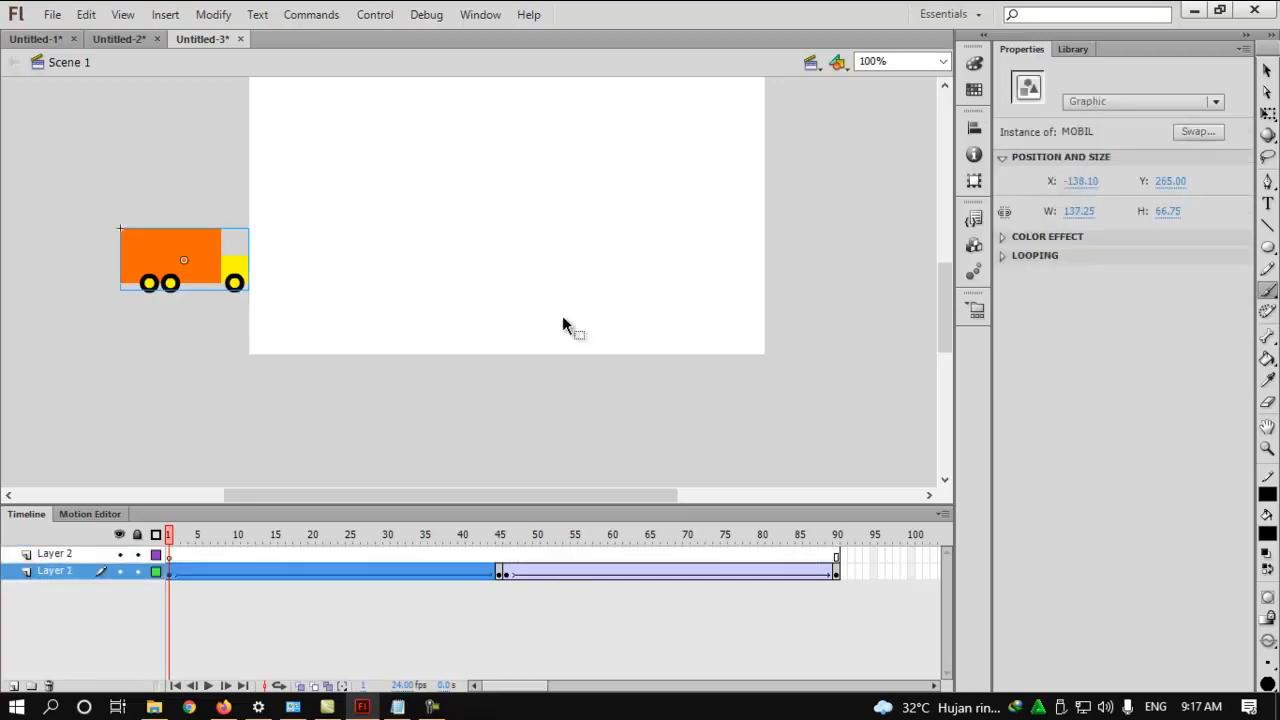
left_click_drag(166, 299, 258, 290)
key("ctrl+z")
mouse_move(168, 295)
left_mouse_down()
mouse_move(368, 281)
mouse_move(512, 299)
mouse_move(788, 291)
left_mouse_up()
key("ctrl+z")
mouse_move(148, 296)
left_mouse_down()
mouse_move(439, 274)
mouse_move(818, 293)
left_mouse_up()
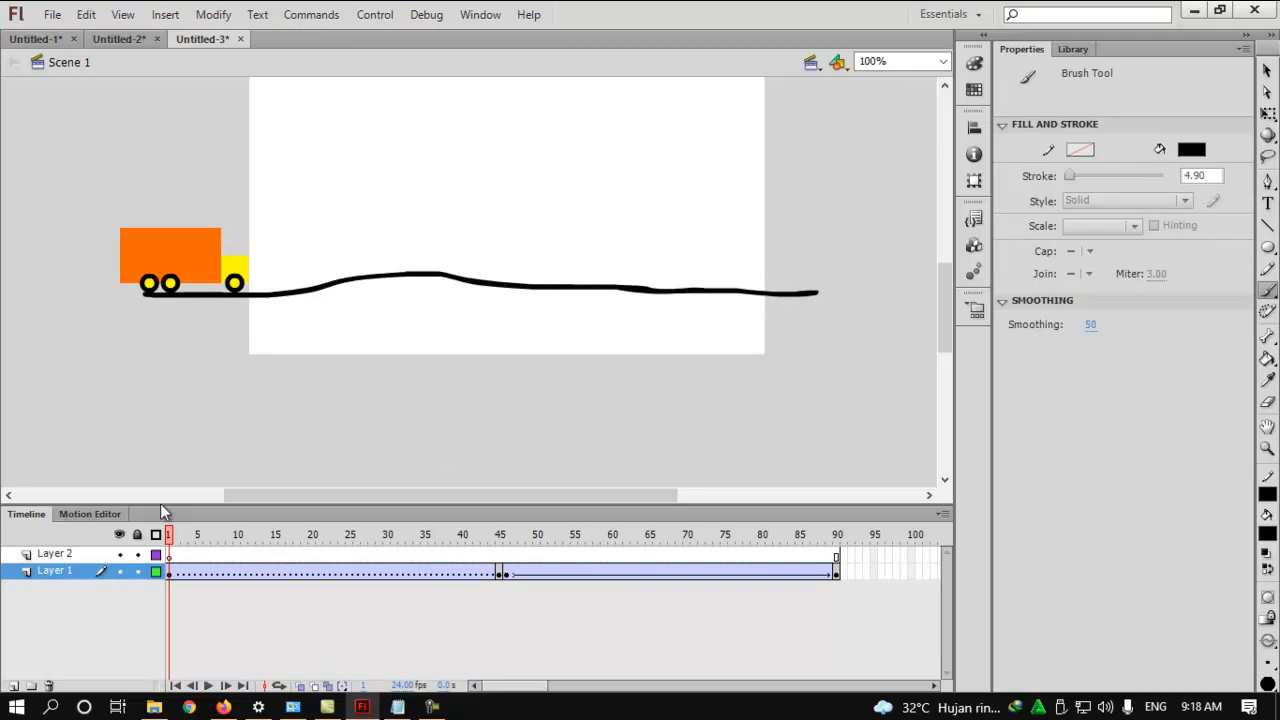
- Brush a black hilly road line on Layer 2 from under the truck's rear wheels to just beyond the stage's far edge
left_click(170, 569)
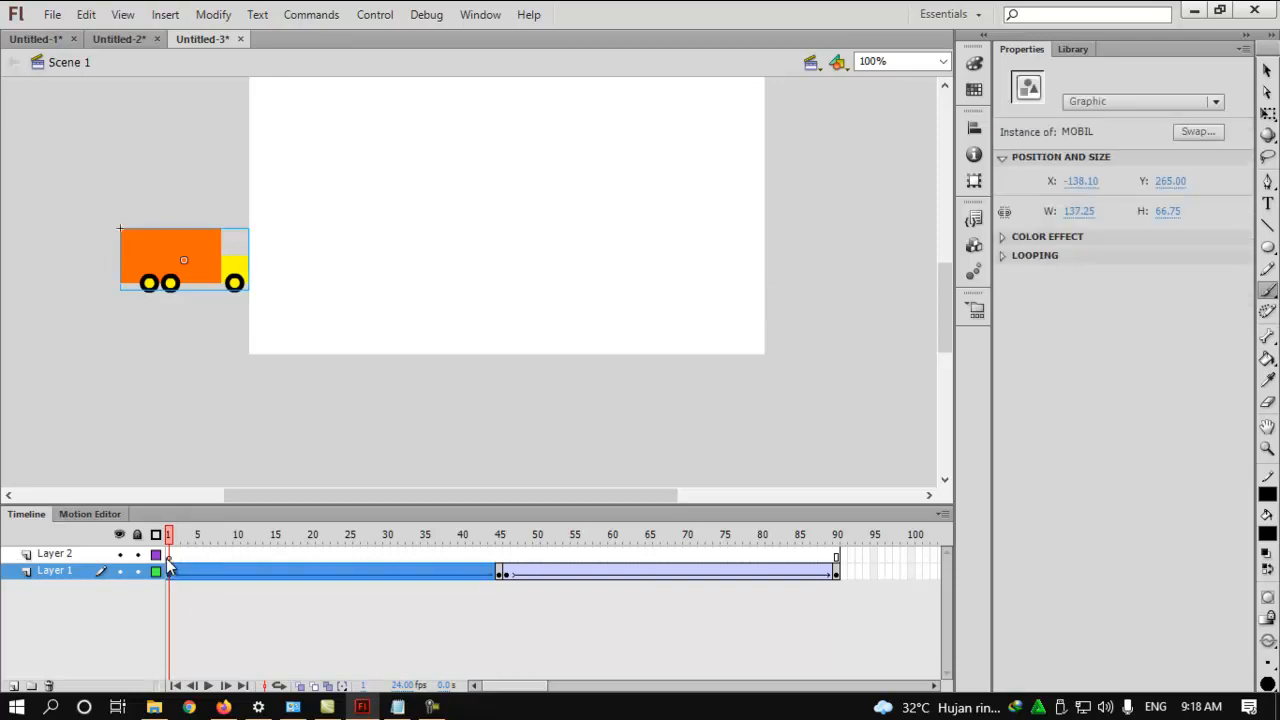
left_click(106, 555)
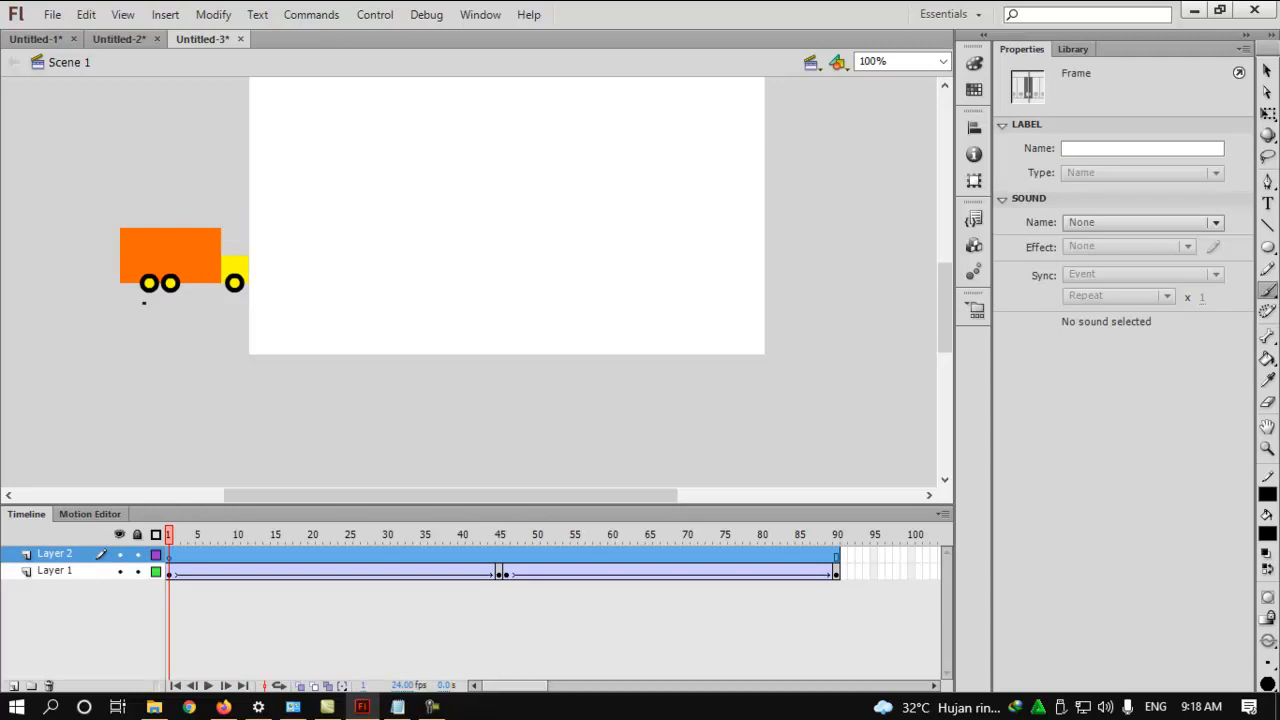
mouse_move(143, 295)
left_mouse_down()
mouse_move(269, 296)
mouse_move(397, 272)
mouse_move(803, 290)
left_mouse_up()
key("ctrl+z")
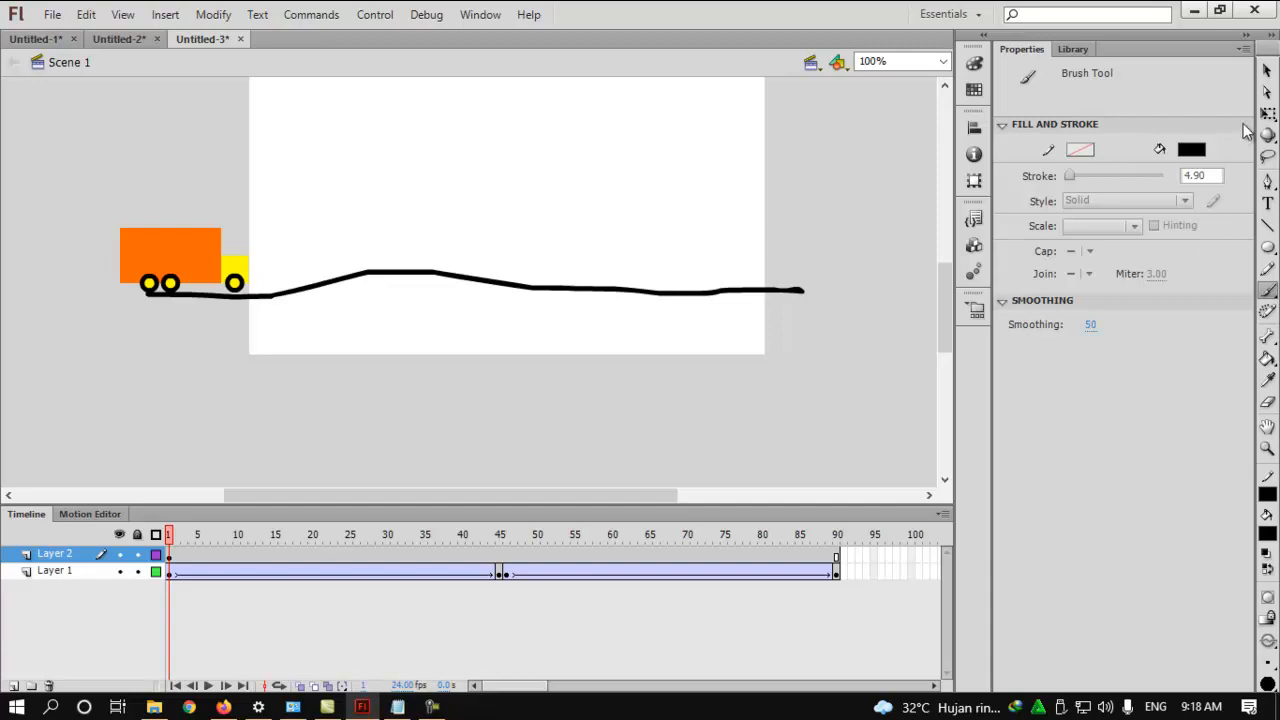
- Insert a keyframe at frame 4 in the truck's outbound tween on Layer 1
left_click(1266, 71)
left_click(175, 283)
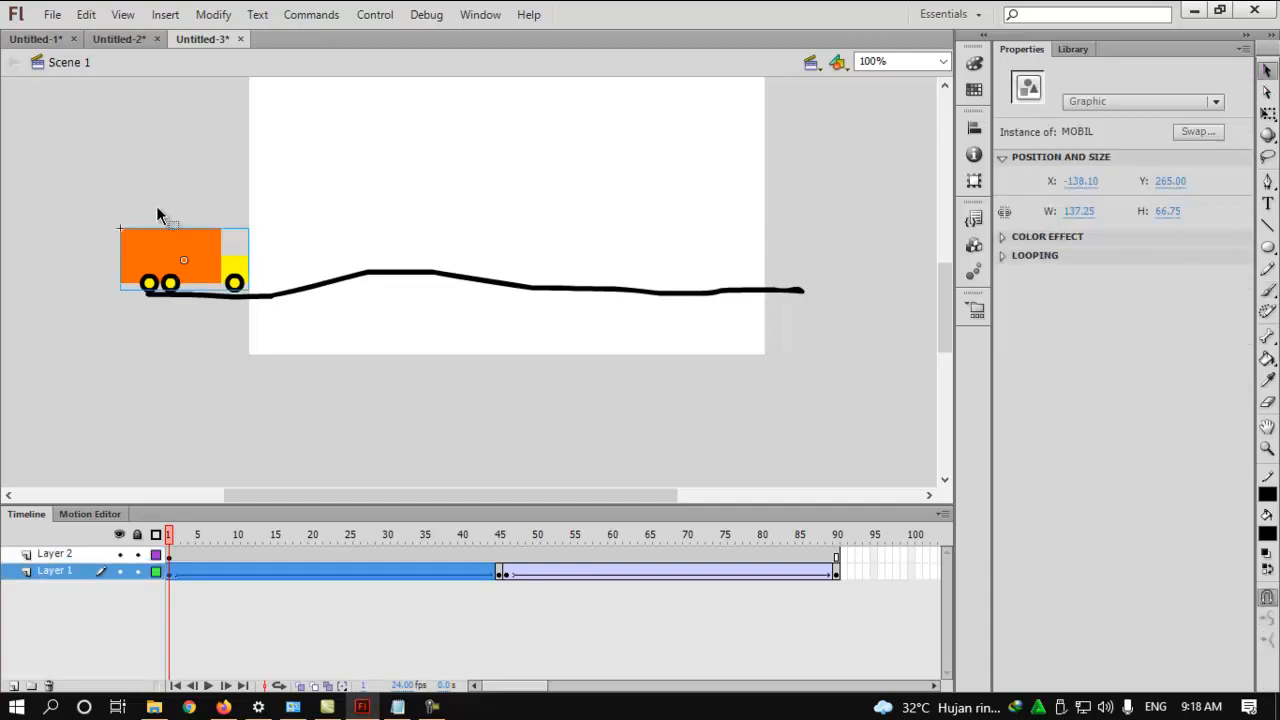
left_click(273, 574)
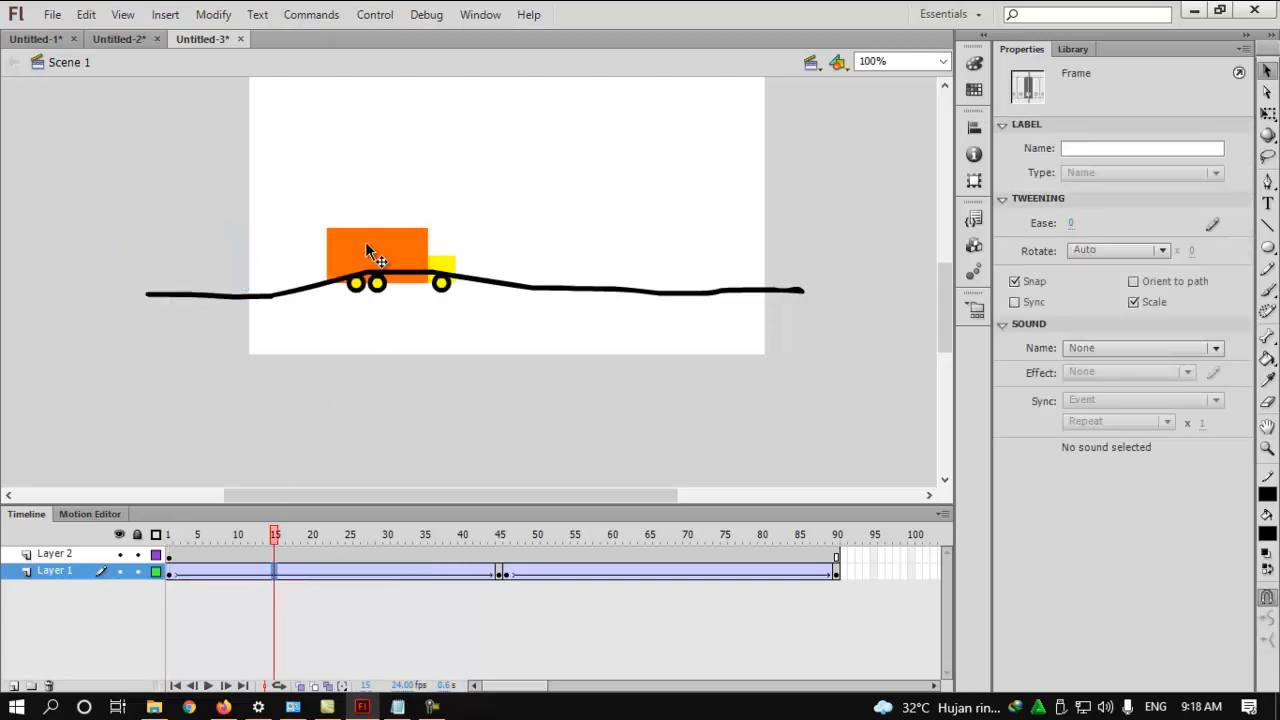
left_click_drag(276, 527, 188, 555)
left_click(350, 350)
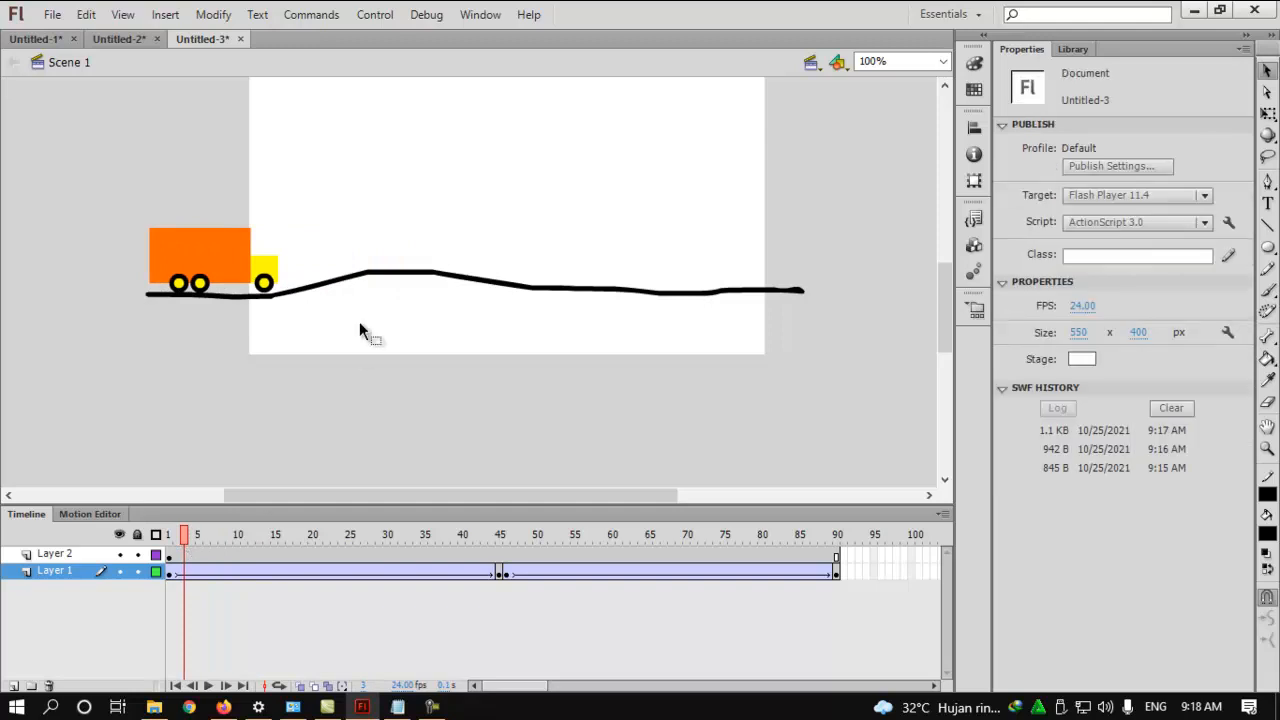
left_click(192, 574)
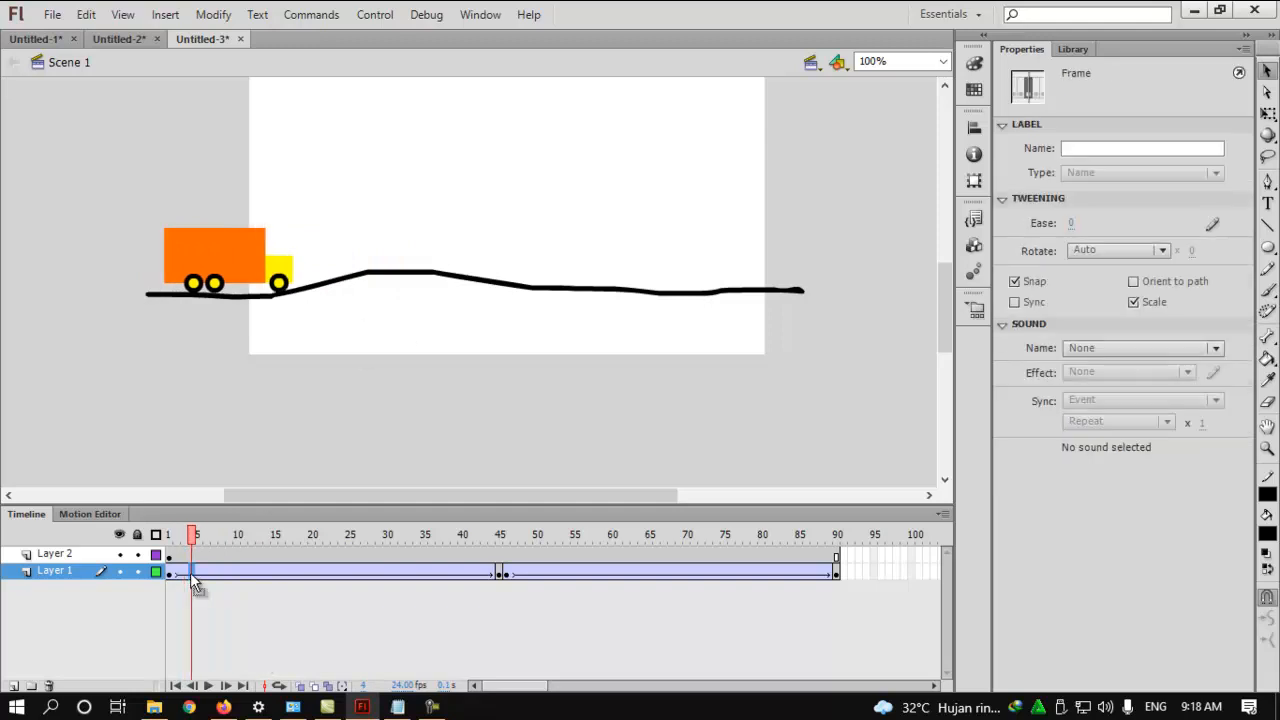
right_click(191, 577)
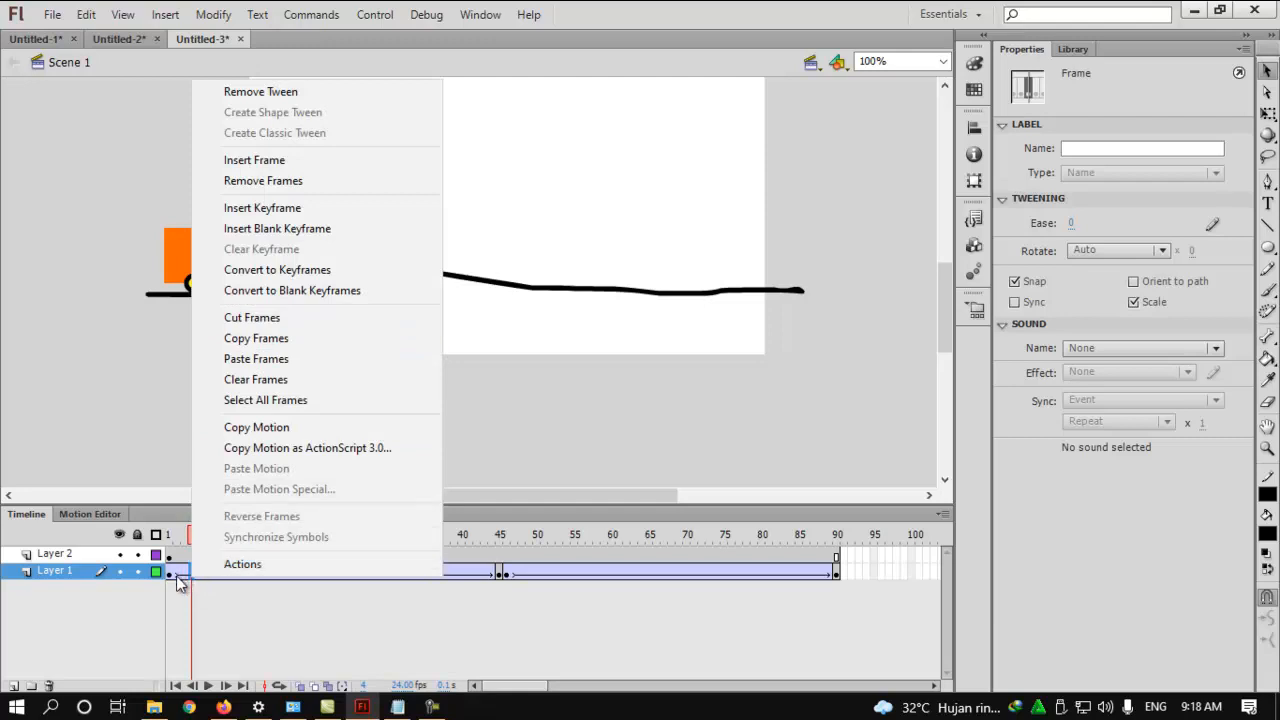
left_click(272, 208)
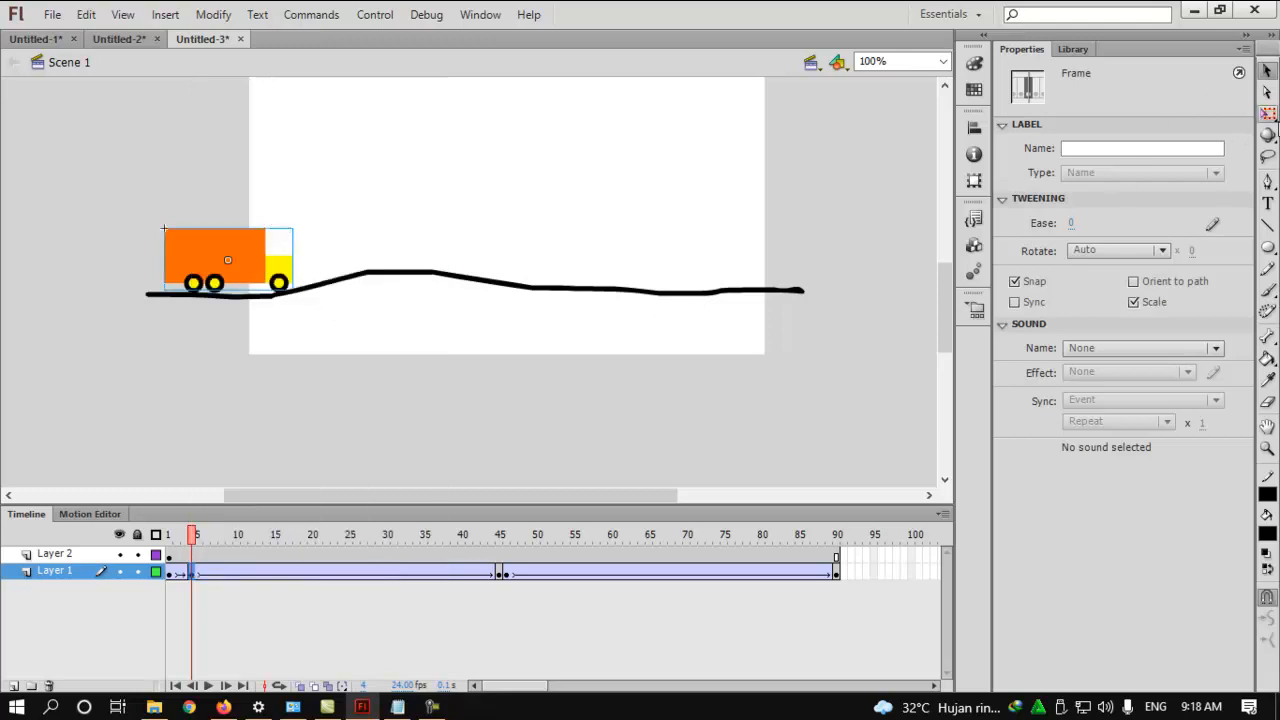
- Try to tilt the truck's front upward at frame 4 with Free Transform, and undo the rotation
left_click(1268, 114)
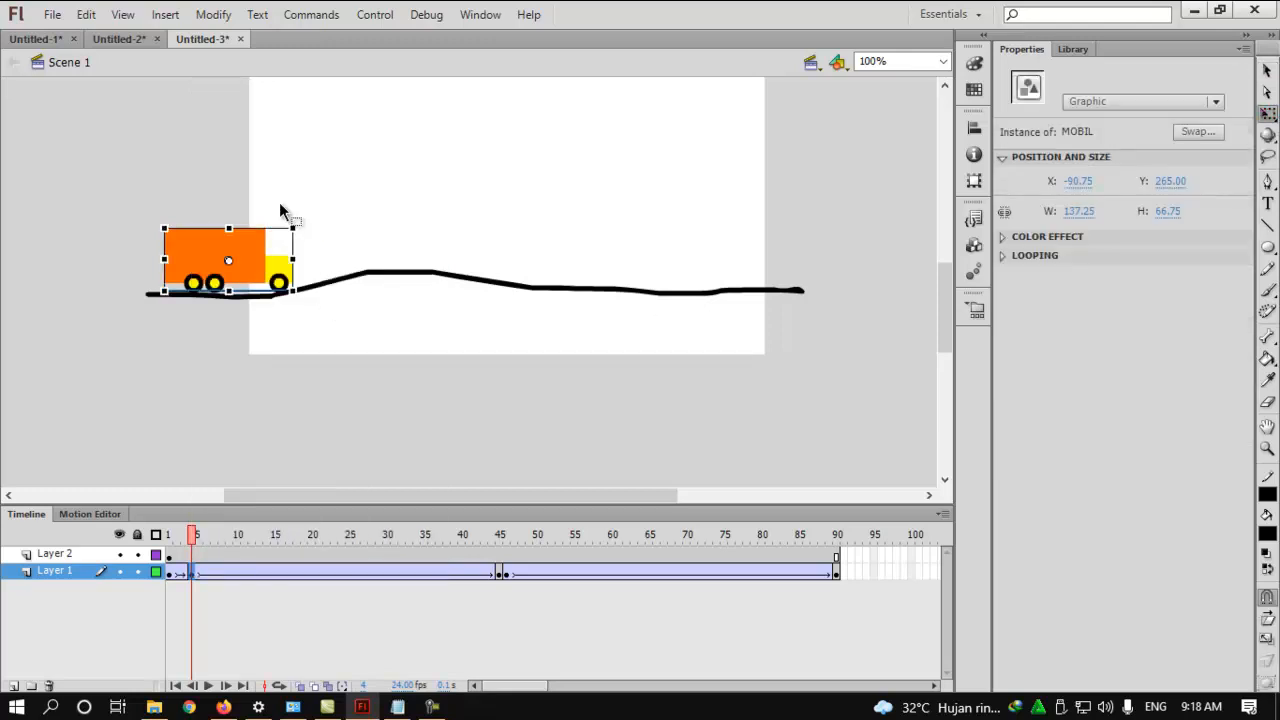
left_click_drag(314, 211, 308, 218)
key("ctrl+z")
key("ctrl+z")
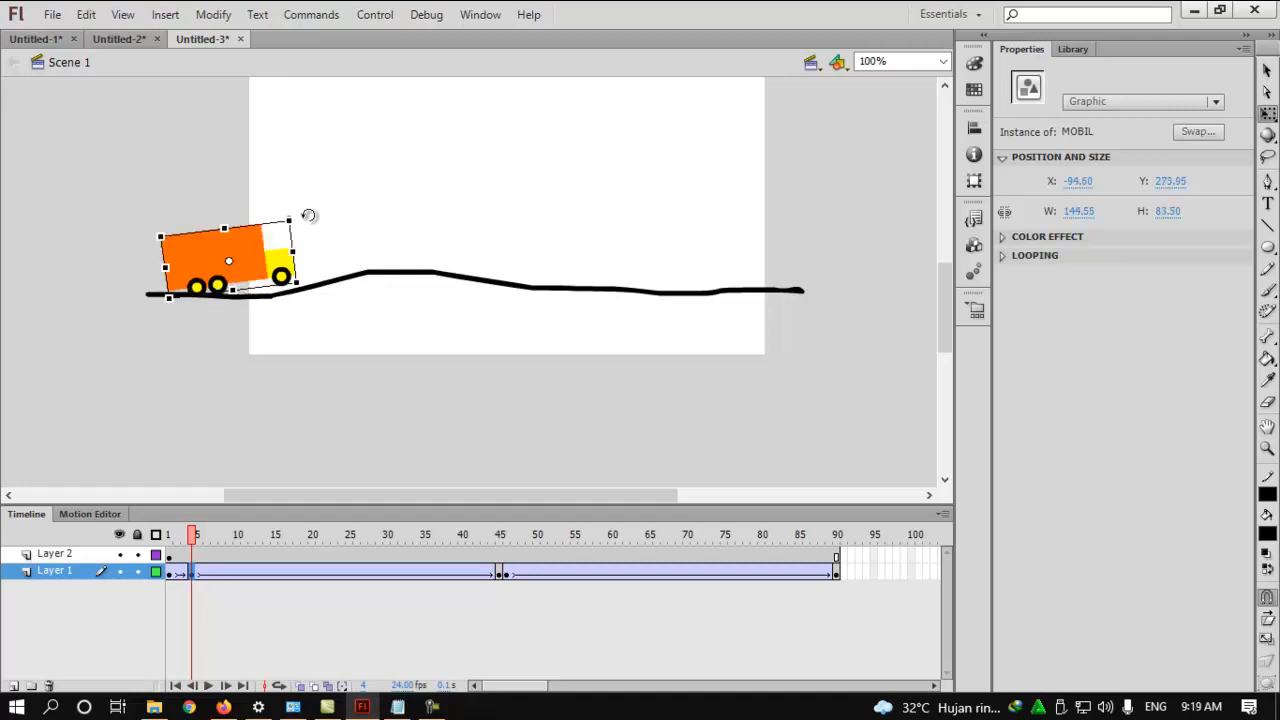
key("ctrl+z")
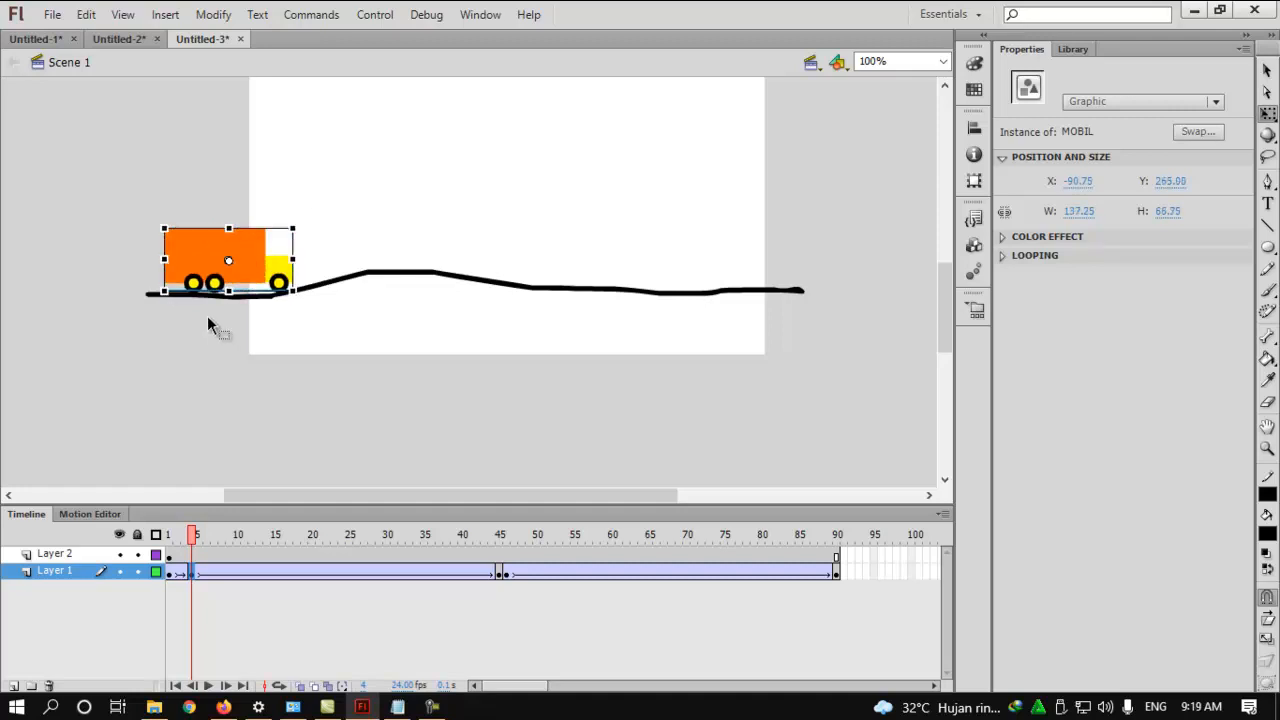
- Insert a keyframe at frame 6 on Layer 1 and rotate the truck slightly nose-up to match the start of the slope
left_click_drag(199, 534, 205, 534)
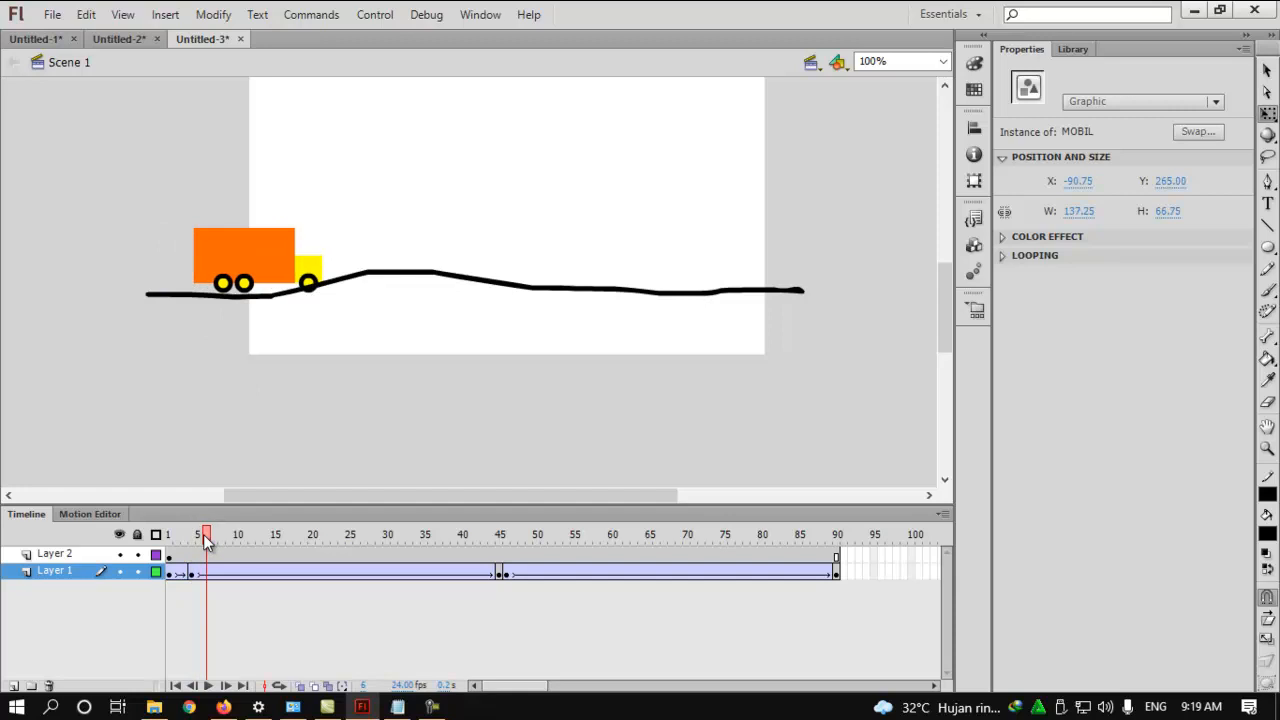
left_click(309, 338)
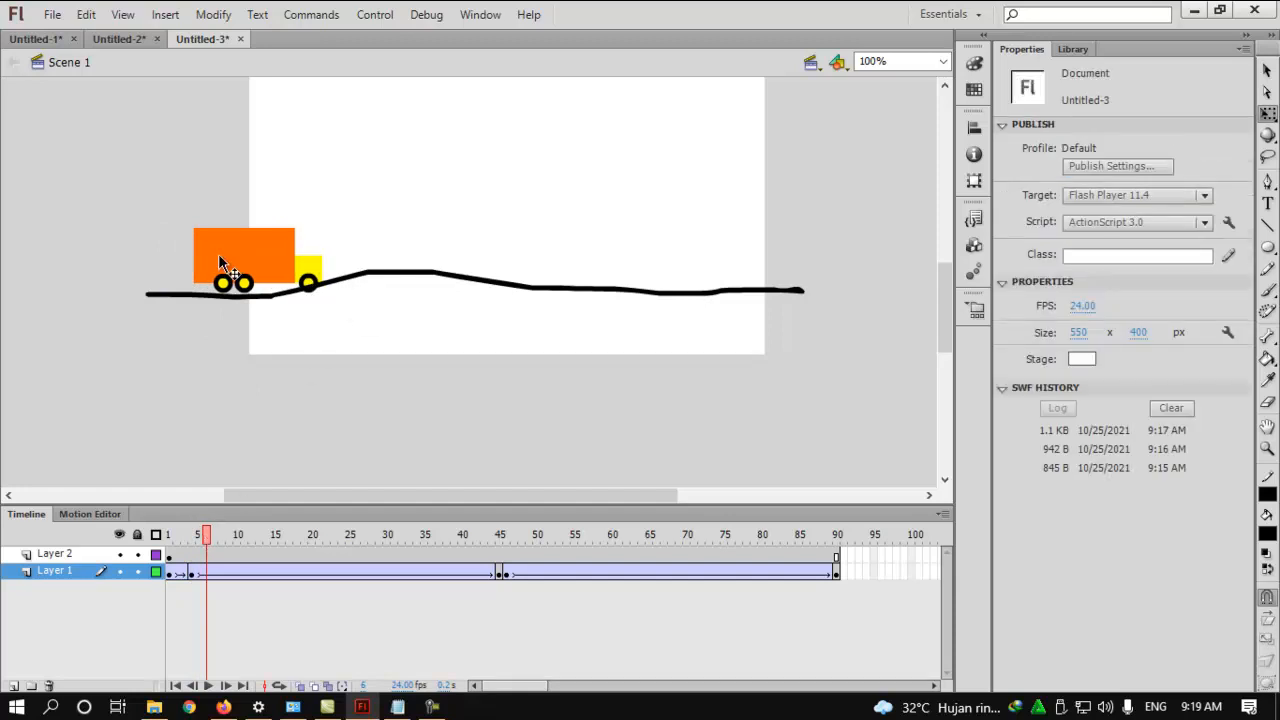
right_click(204, 571)
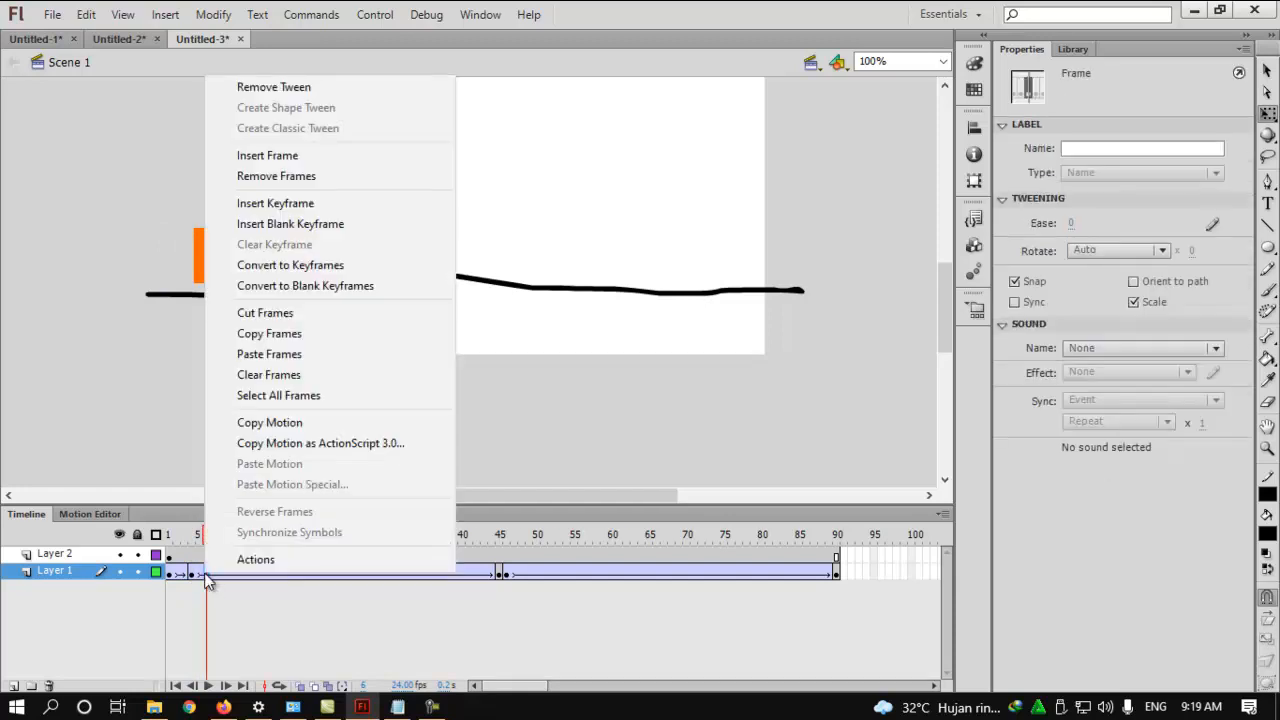
left_click(290, 205)
left_click_drag(340, 223, 340, 219)
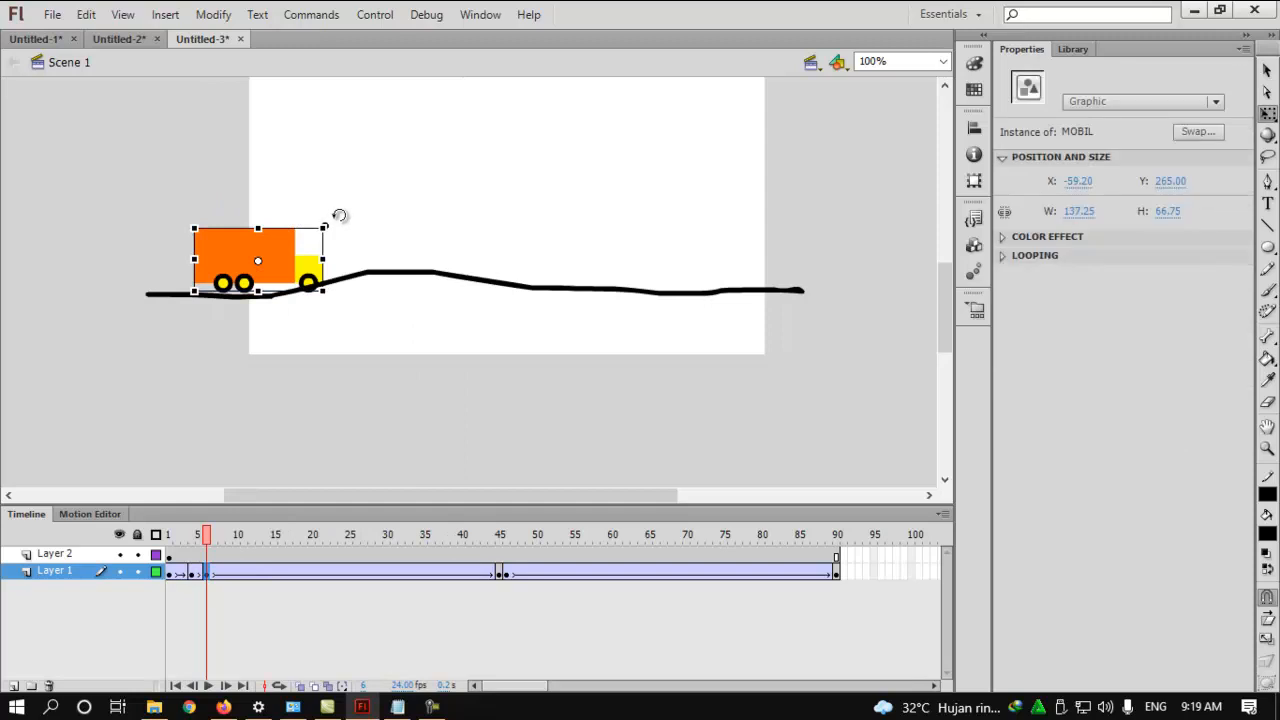
left_click_drag(330, 210, 331, 207)
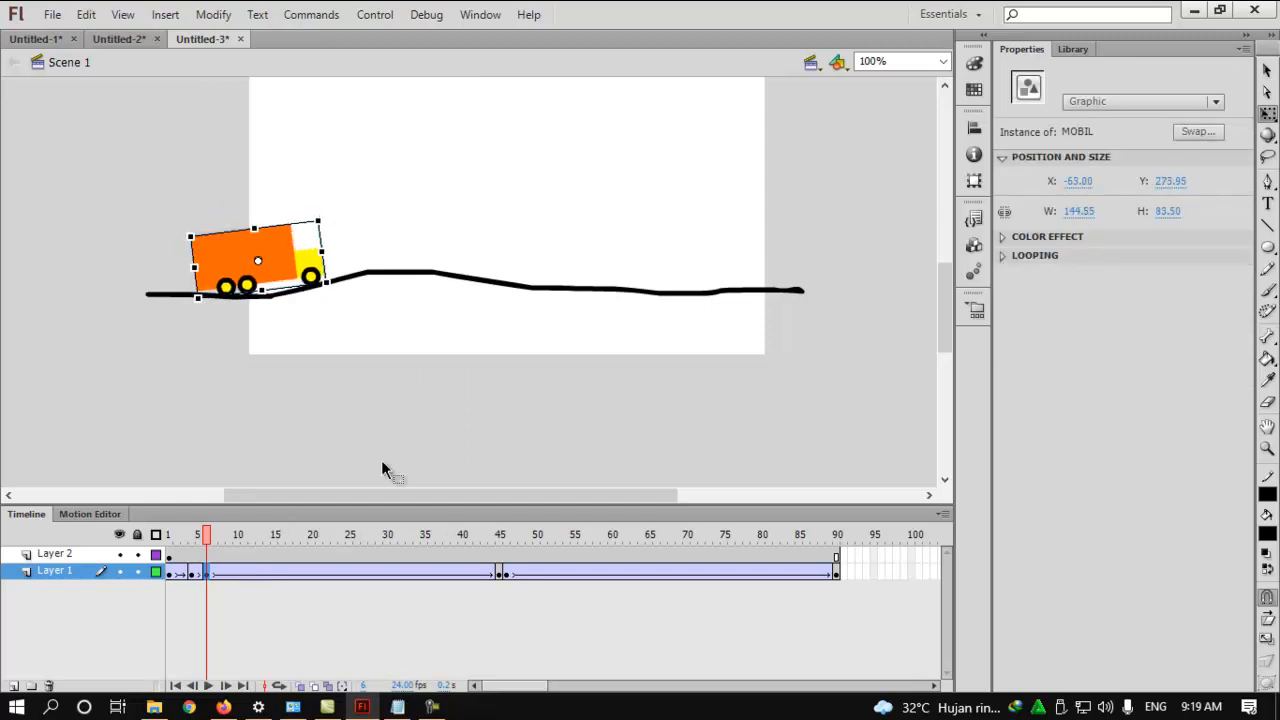
- Insert a keyframe at frame 13 on Layer 1 and raise the truck to Y 250.15 so its wheels sit above the hill
left_click_drag(206, 534, 262, 533)
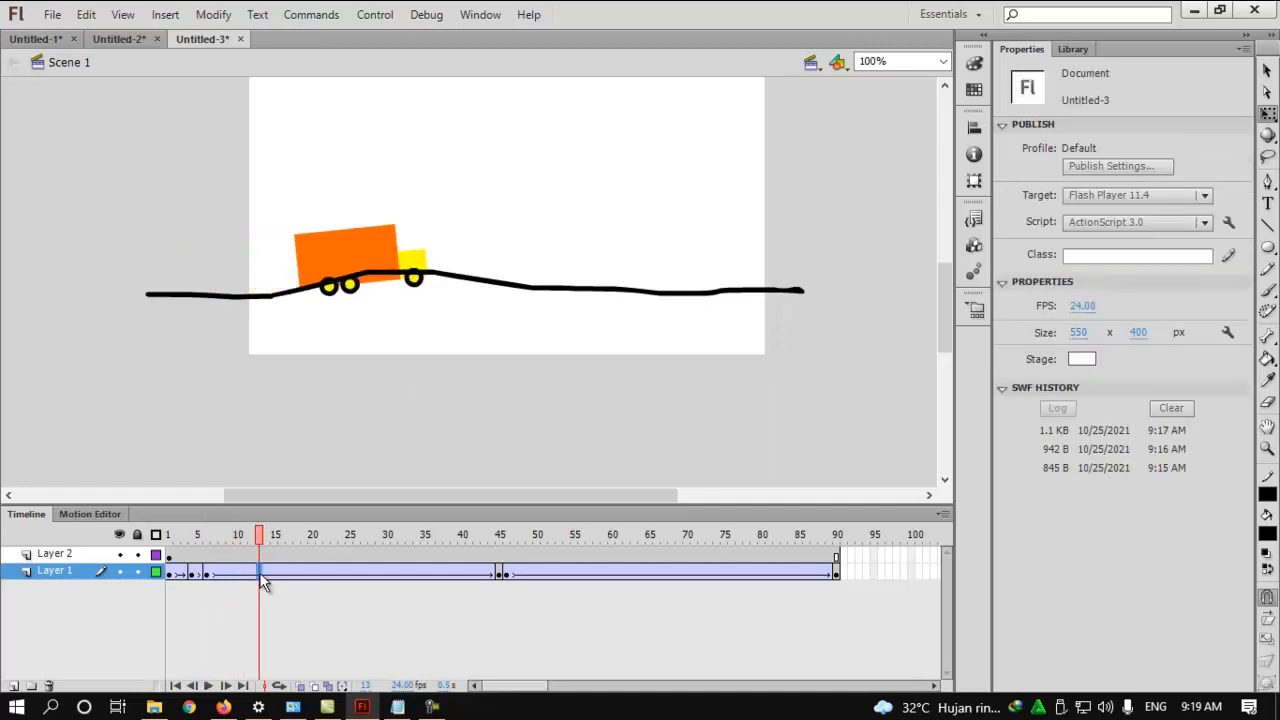
right_click(259, 572)
left_click(386, 201)
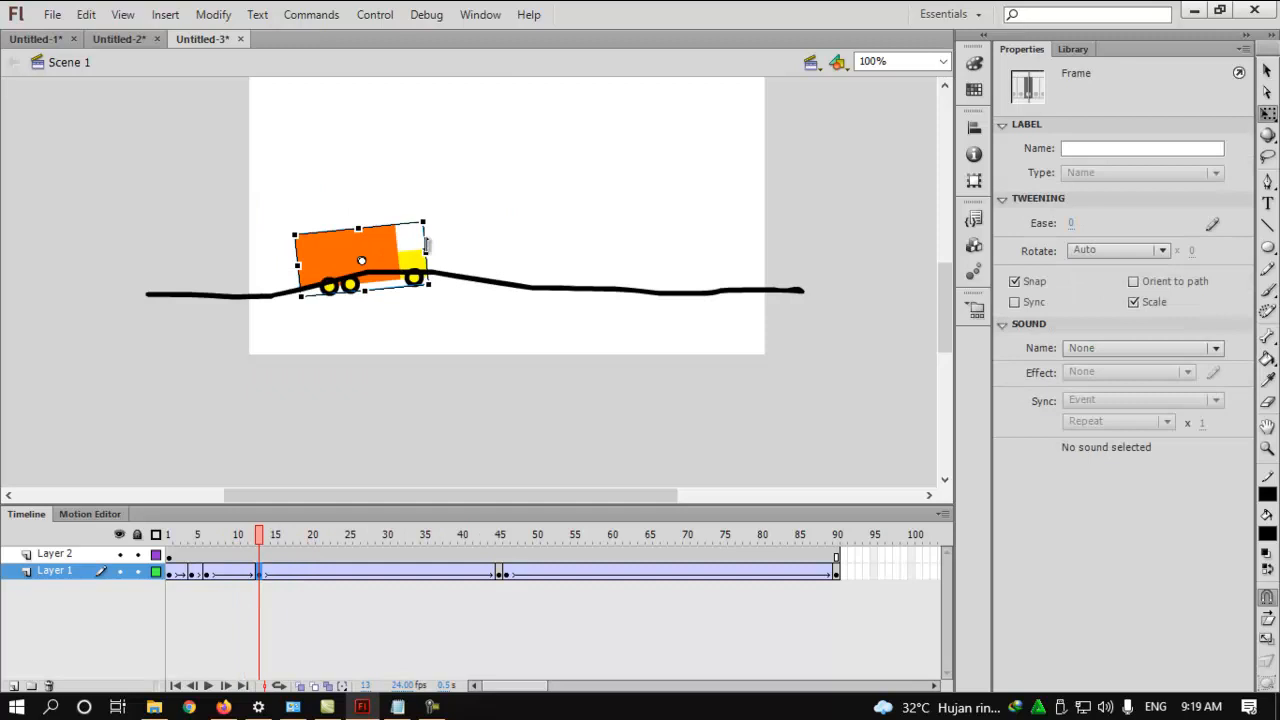
left_click_drag(440, 203, 443, 200)
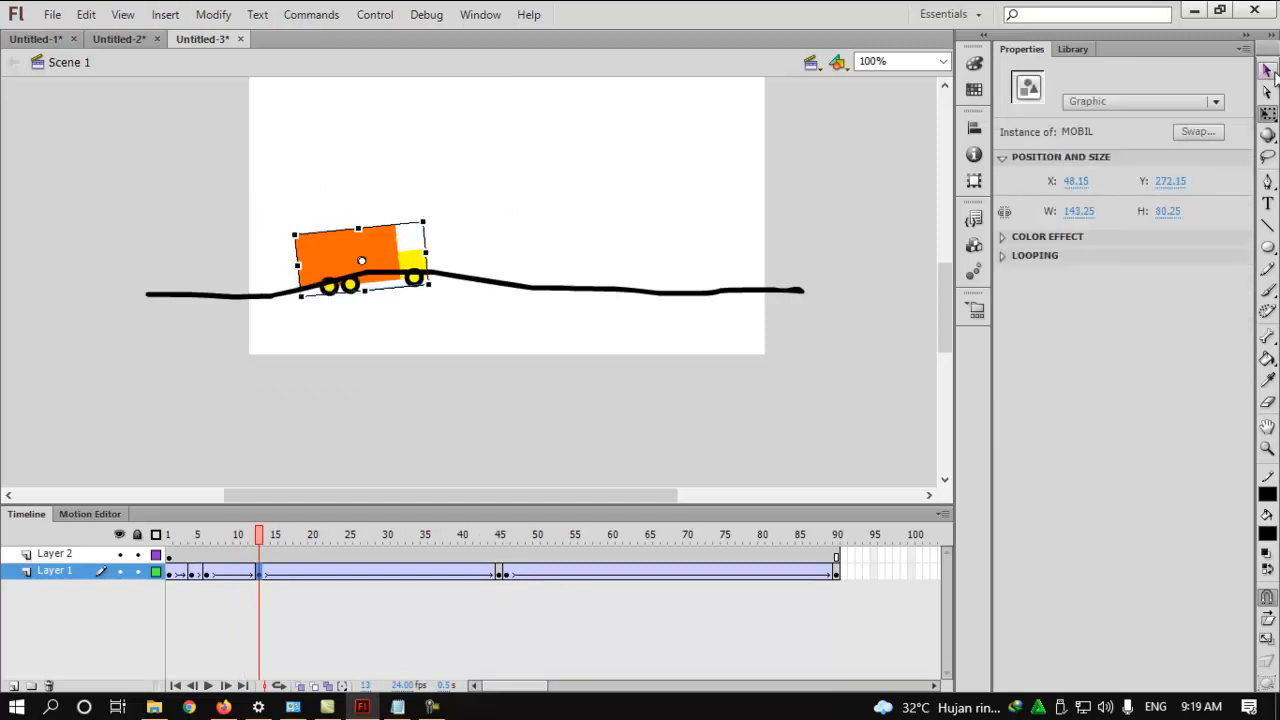
left_click(1267, 70)
left_click_drag(373, 244, 373, 226)
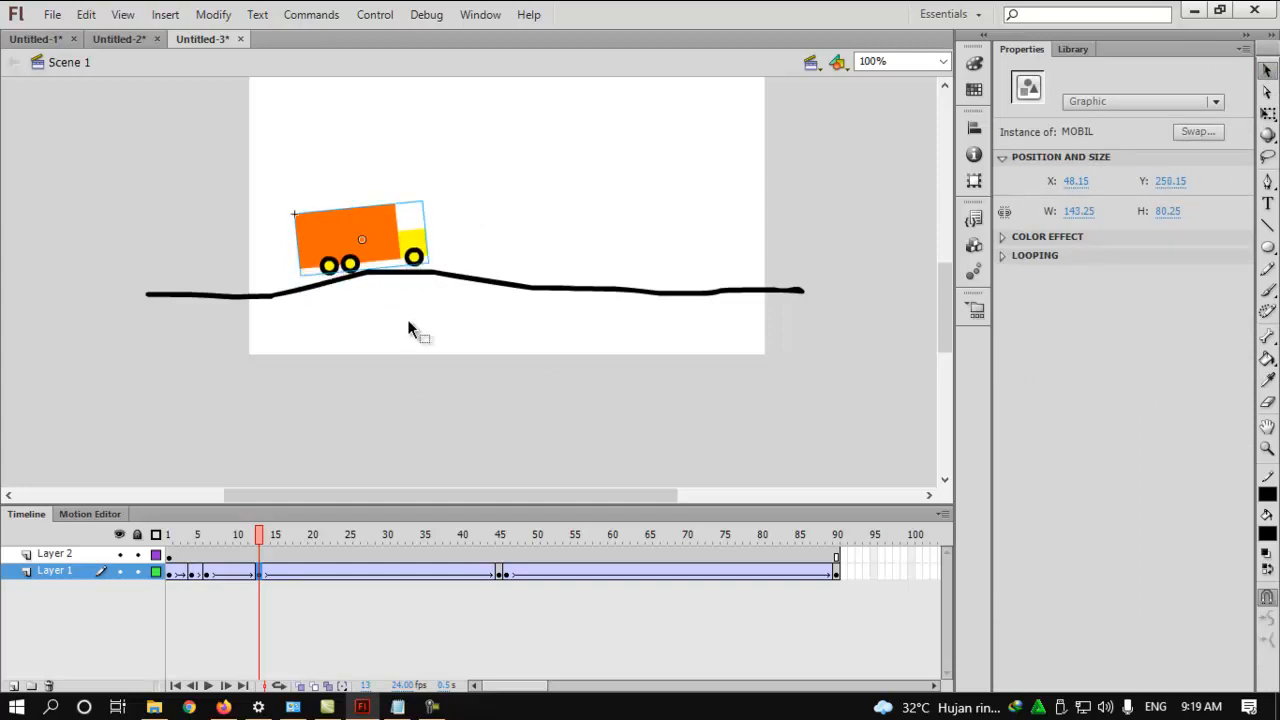
- Insert a keyframe at frame 16 on Layer 1 and raise the truck to Y 246.55 on the hill's crest
left_click_drag(258, 538, 282, 555)
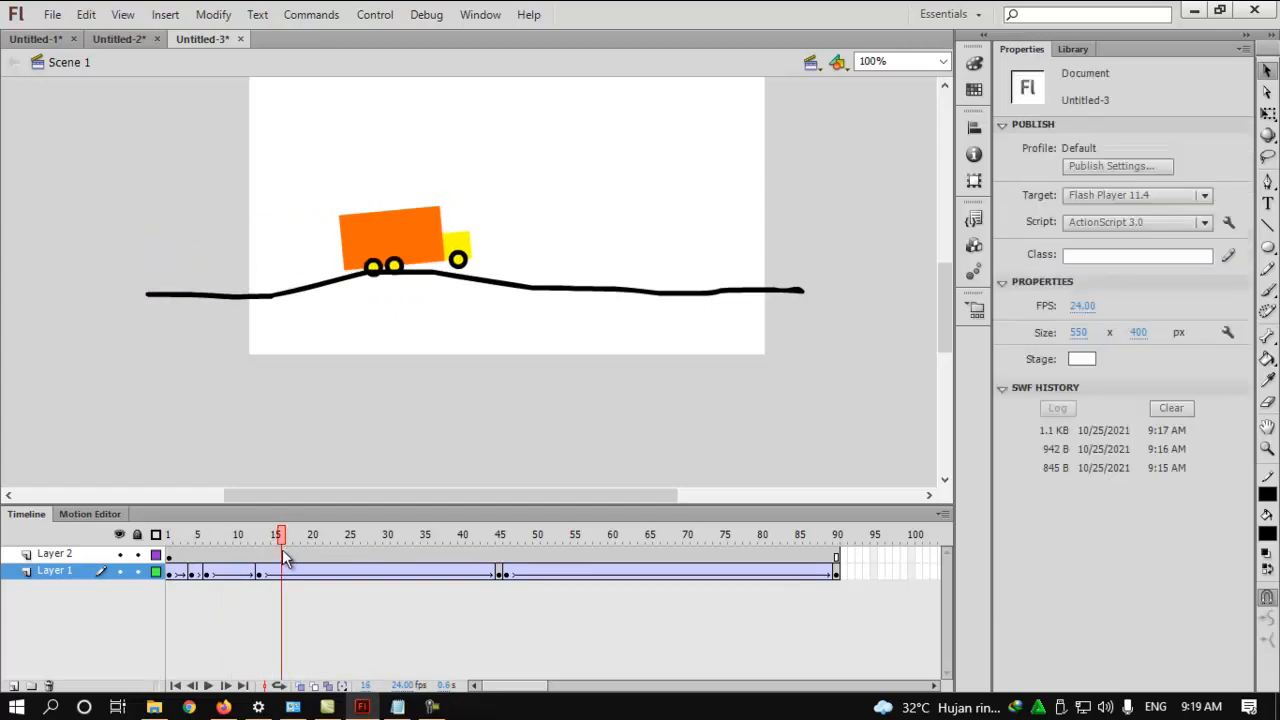
left_click(282, 573)
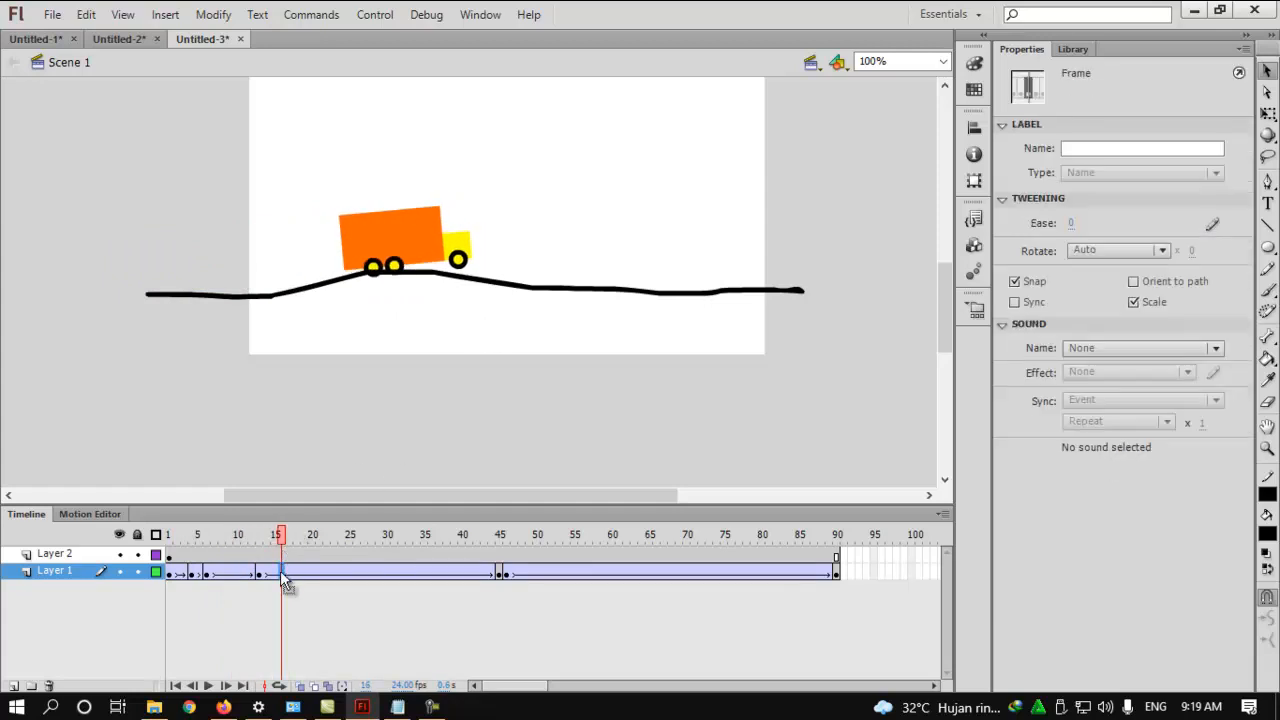
right_click(284, 581)
left_click(343, 204)
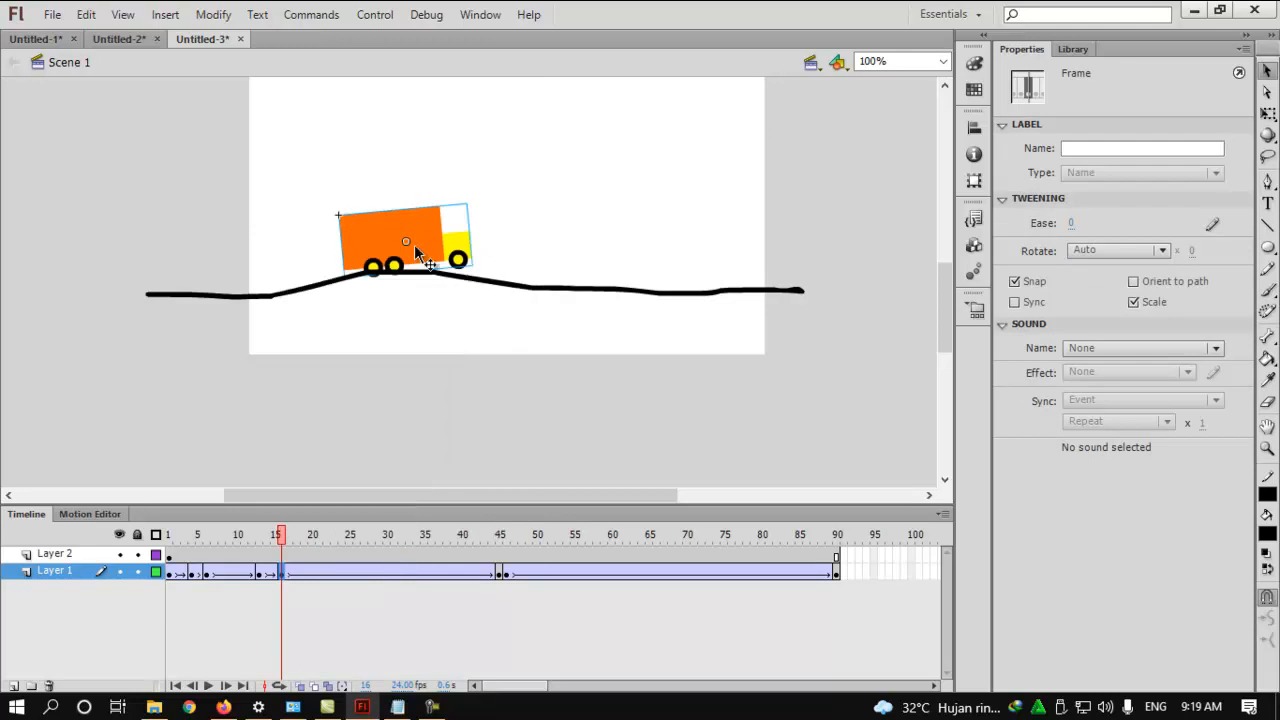
left_click(1267, 114)
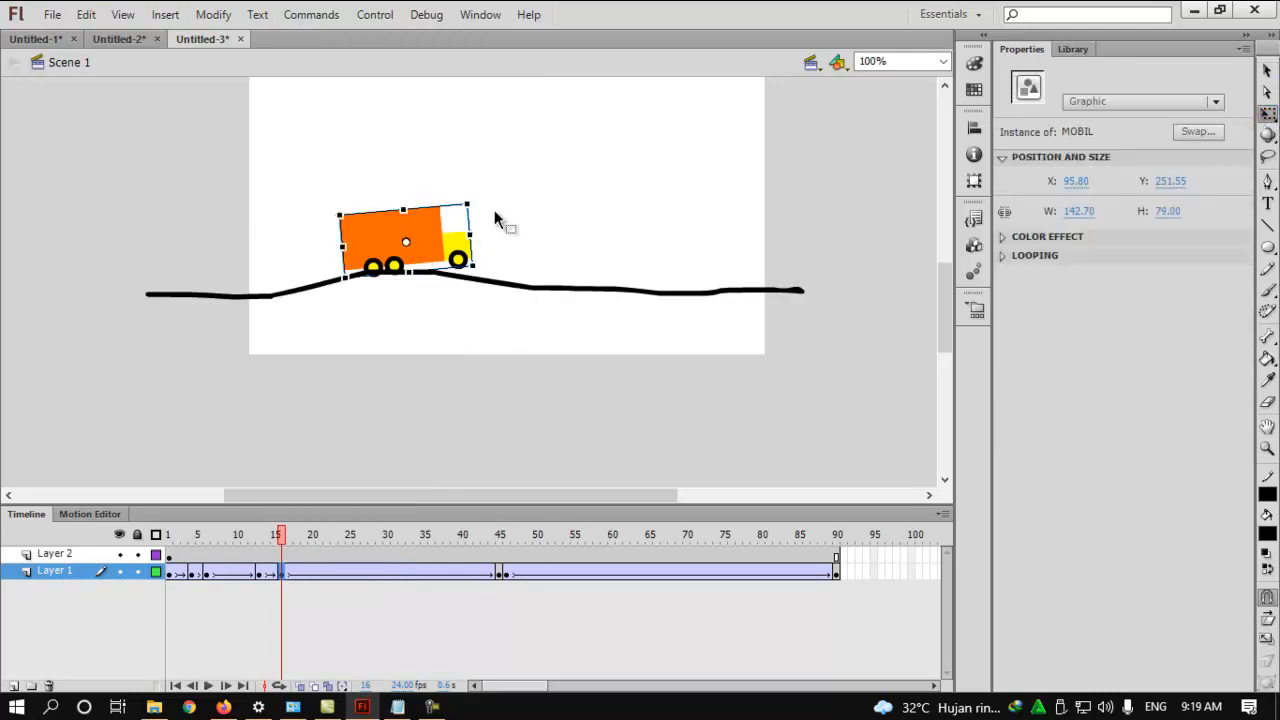
left_click_drag(429, 232, 428, 227)
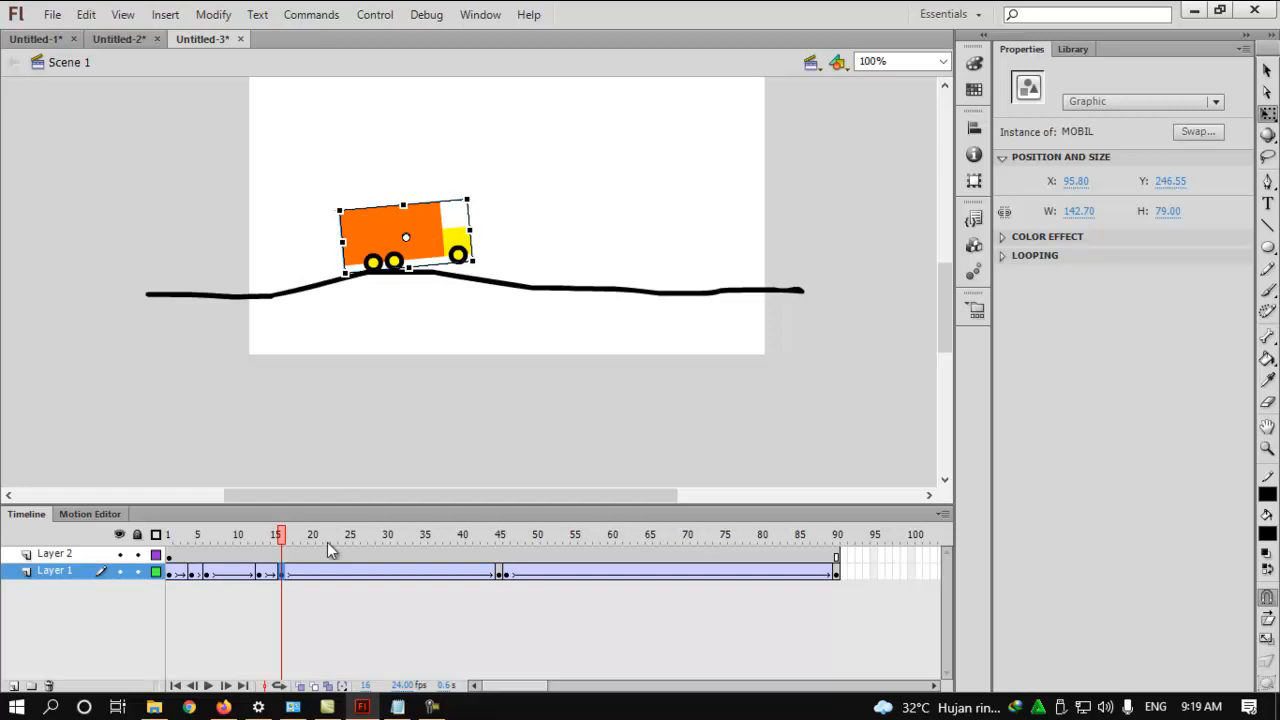
- Insert a keyframe at frame 21, rotate the truck nose-down along the descent, and position it at X 185.15, Y 234.35
left_click(318, 575)
right_click(316, 573)
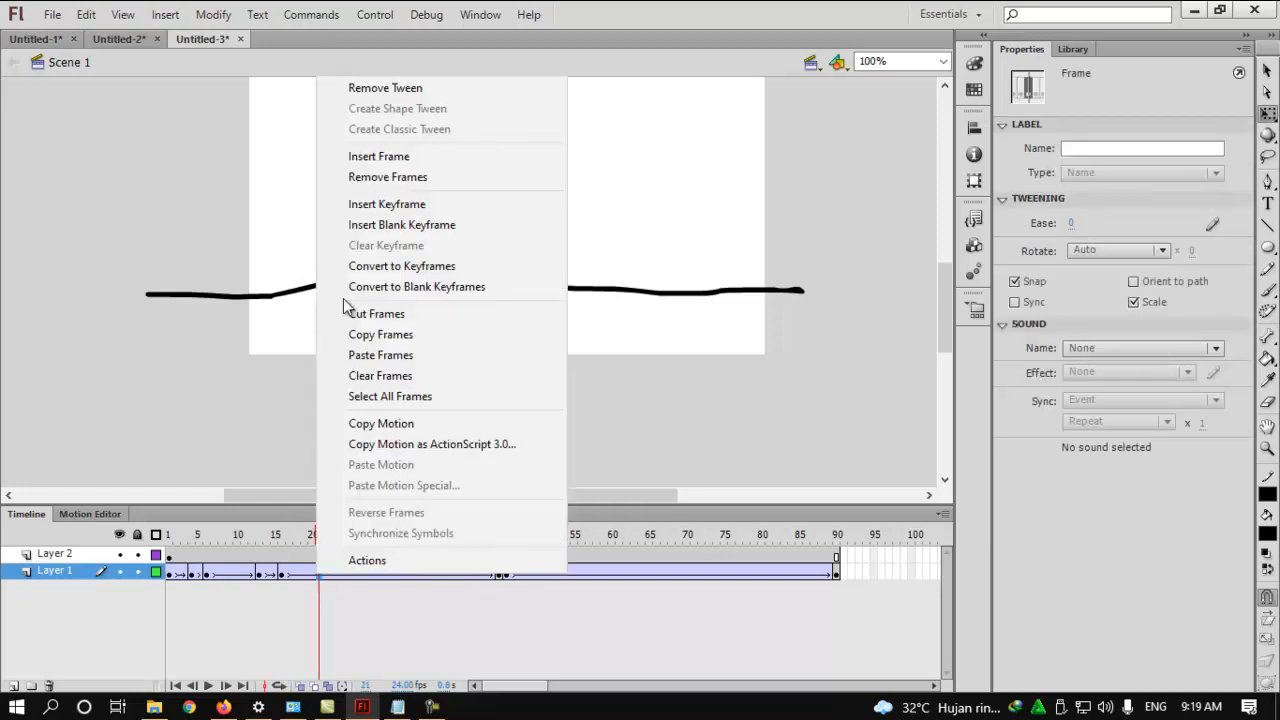
left_click(404, 205)
left_click_drag(556, 193, 574, 216)
key("shift+Right")
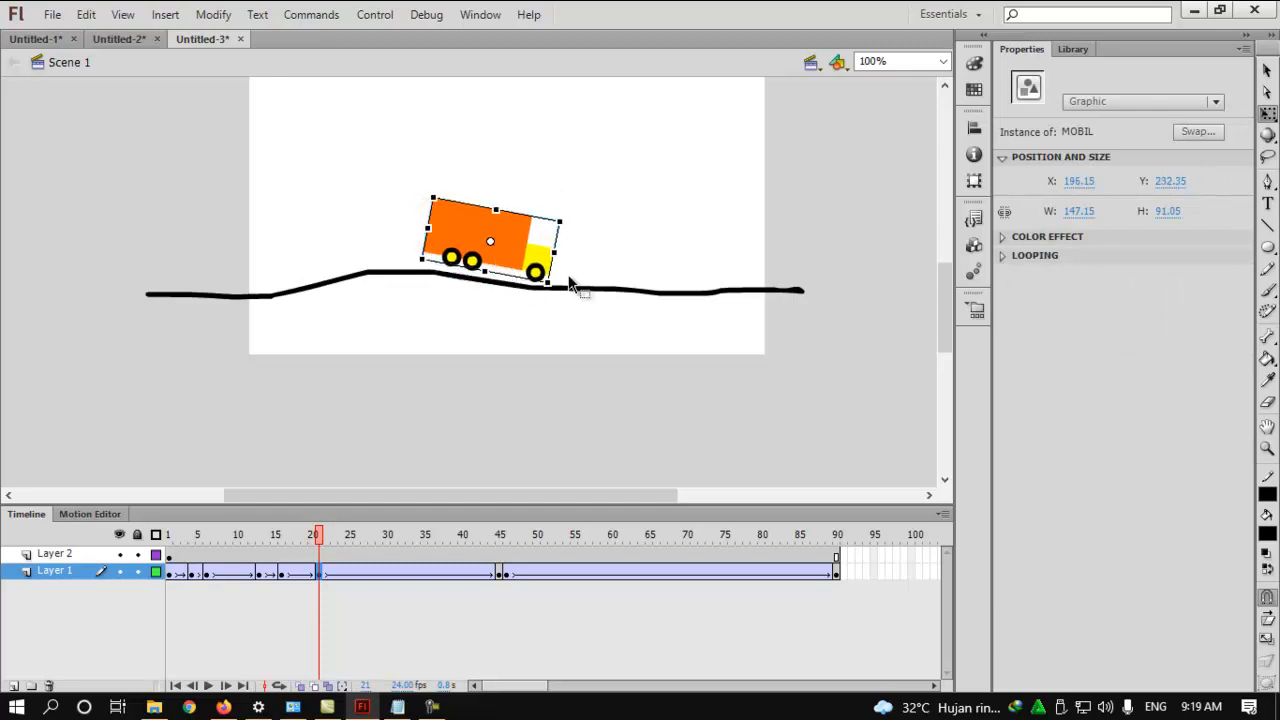
key("shift+Left")
key("Down")
key("Down")
key("Down")
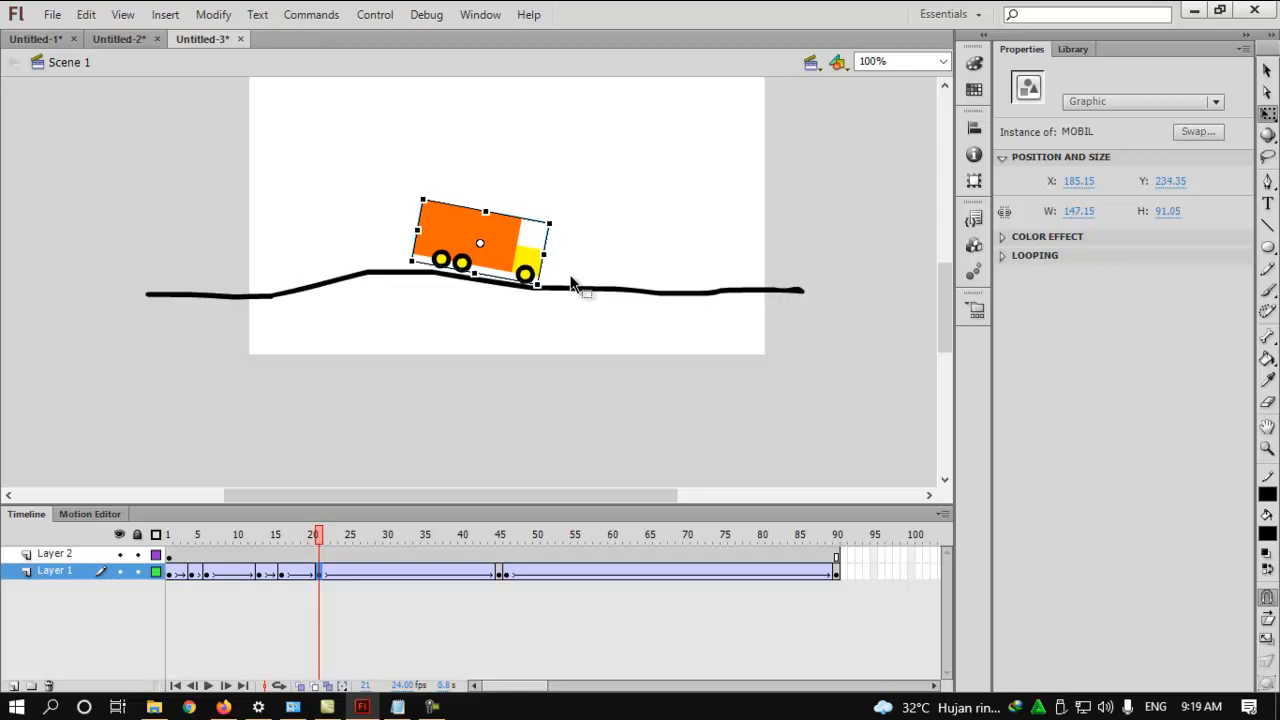
- Insert a keyframe at frame 26 in the truck's outbound tween on Layer 1
left_click_drag(313, 543, 361, 578)
left_click(358, 572)
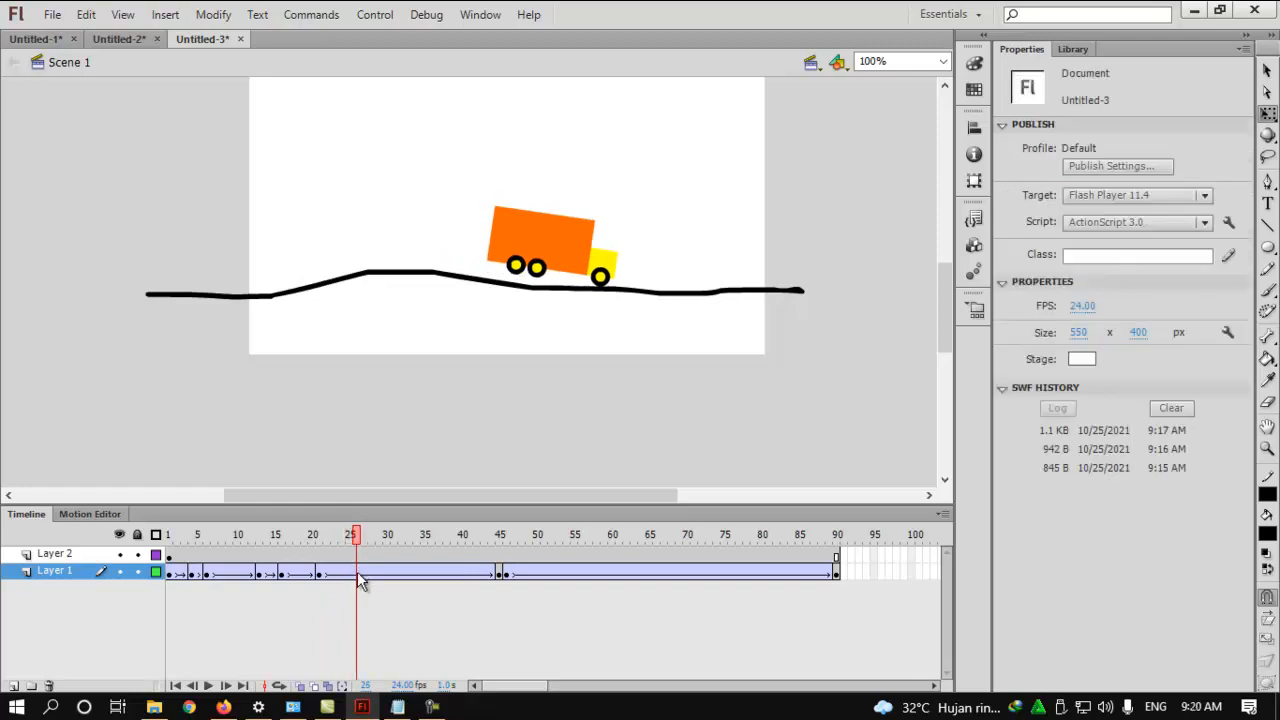
right_click(357, 573)
left_click(430, 204)
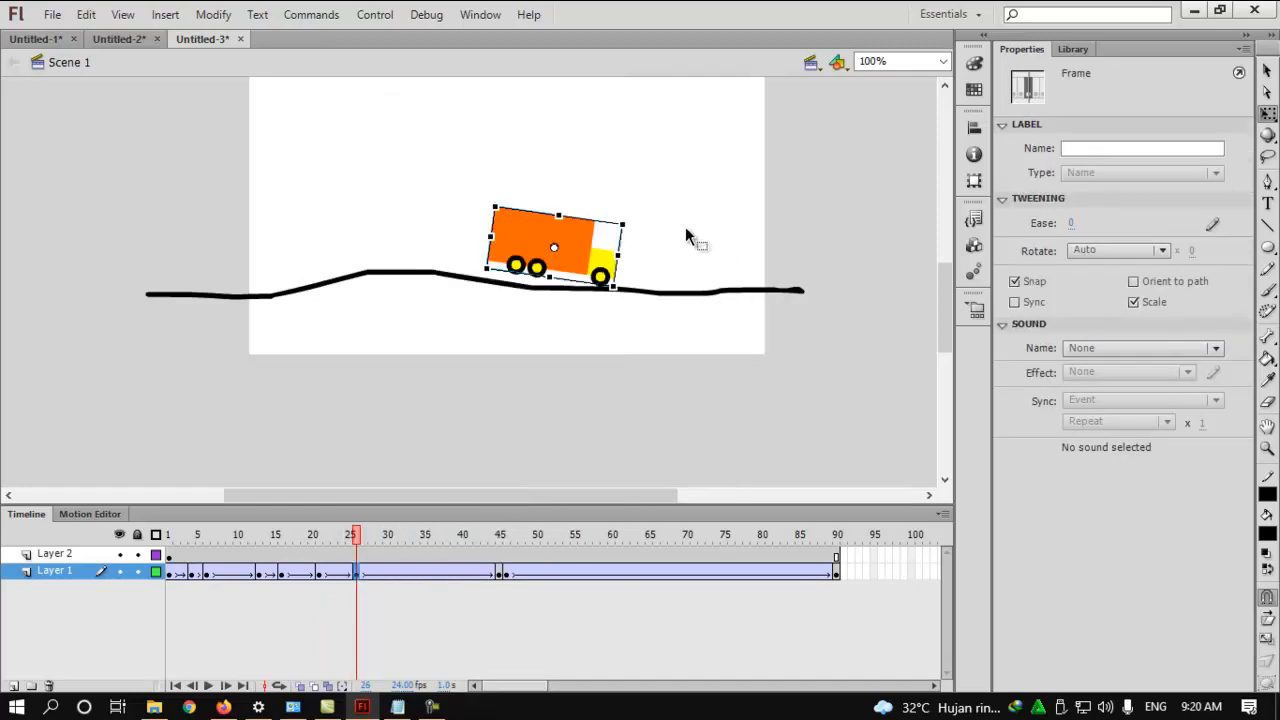
- Try to rotate the truck nose-up at frame 26, and restore its downhill tilt
left_click(638, 218)
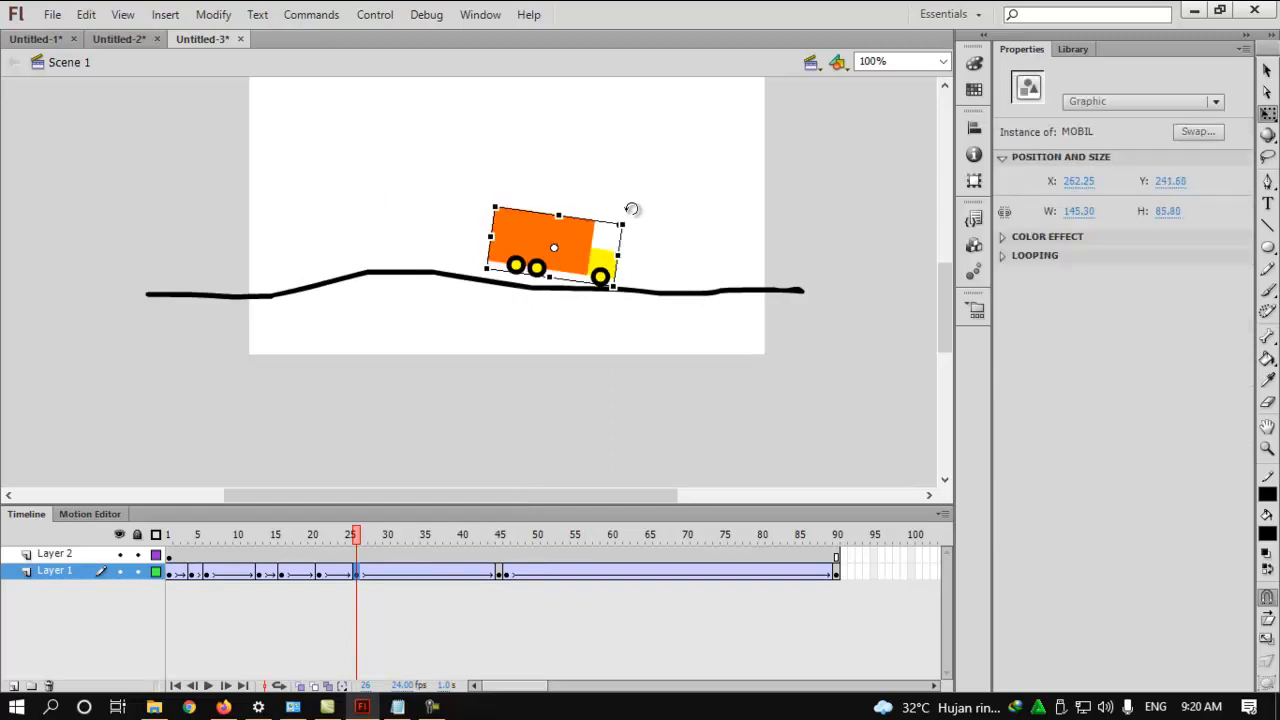
left_click_drag(634, 200, 666, 114)
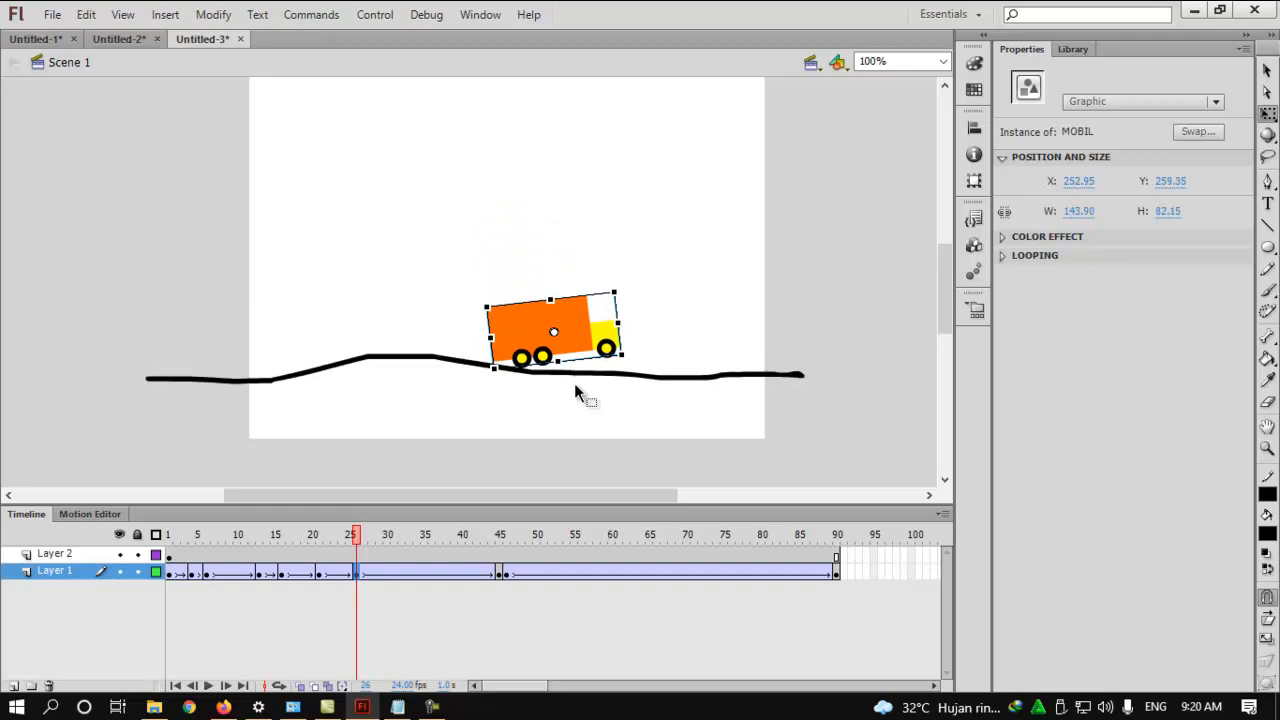
left_click_drag(627, 205, 637, 221)
- Lower the truck at frame 26 by 9 pixels to Y 250.60 so its wheels meet the road
key("Down")
key("Down")
key("Down")
key("Down")
key("Down")
key("Down")
key("Down")
key("Down")
key("Down")
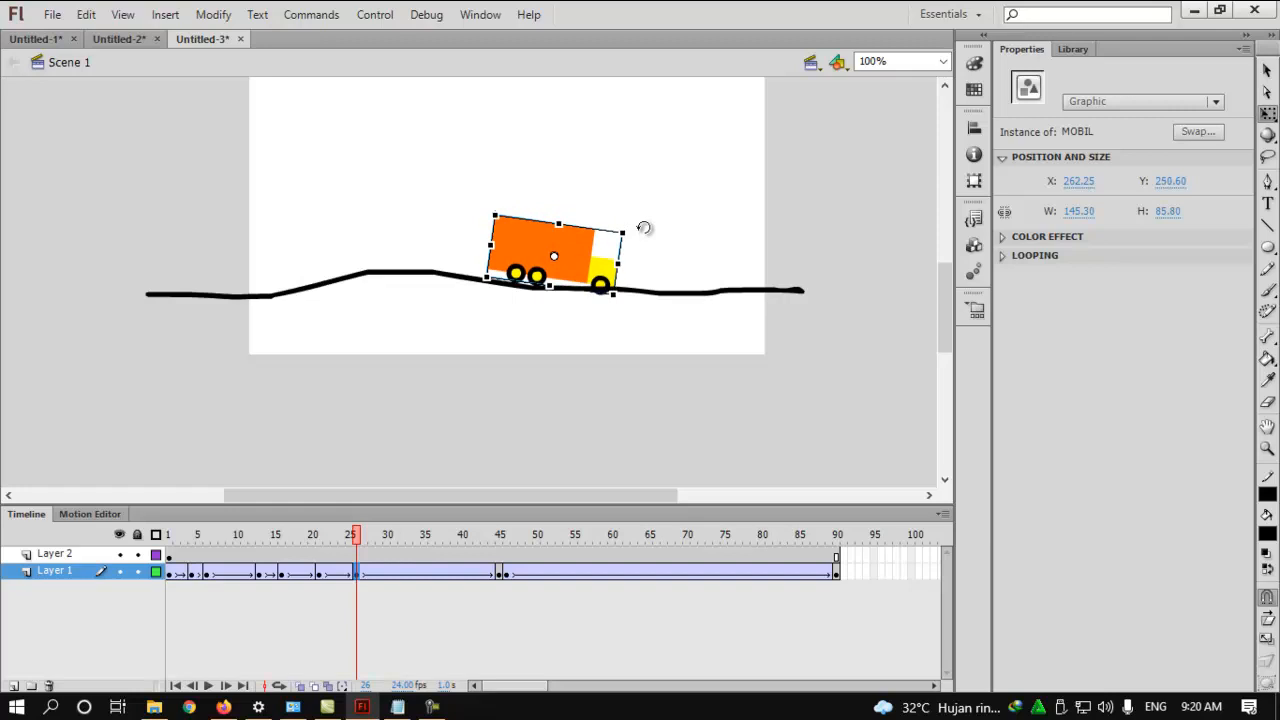
- Rotate the truck at frame 26 slightly toward level so its wheels follow the flatter stretch of road
left_click_drag(643, 227, 641, 218)
key("ctrl+z")
key("ctrl+equal")
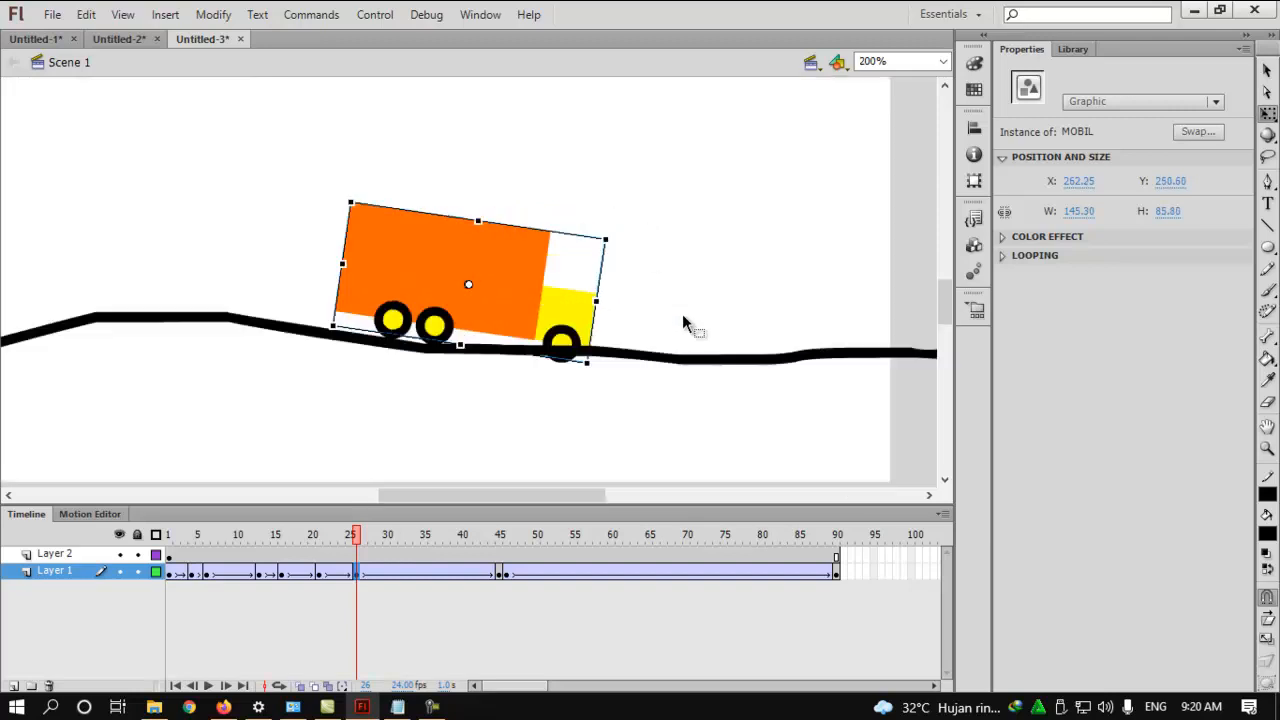
left_click_drag(619, 220, 614, 210)
left_click(709, 277)
- Scrub back through the outbound trip and play the animation along the road in a test movie
left_click(409, 578)
left_click_drag(407, 540, 212, 563)
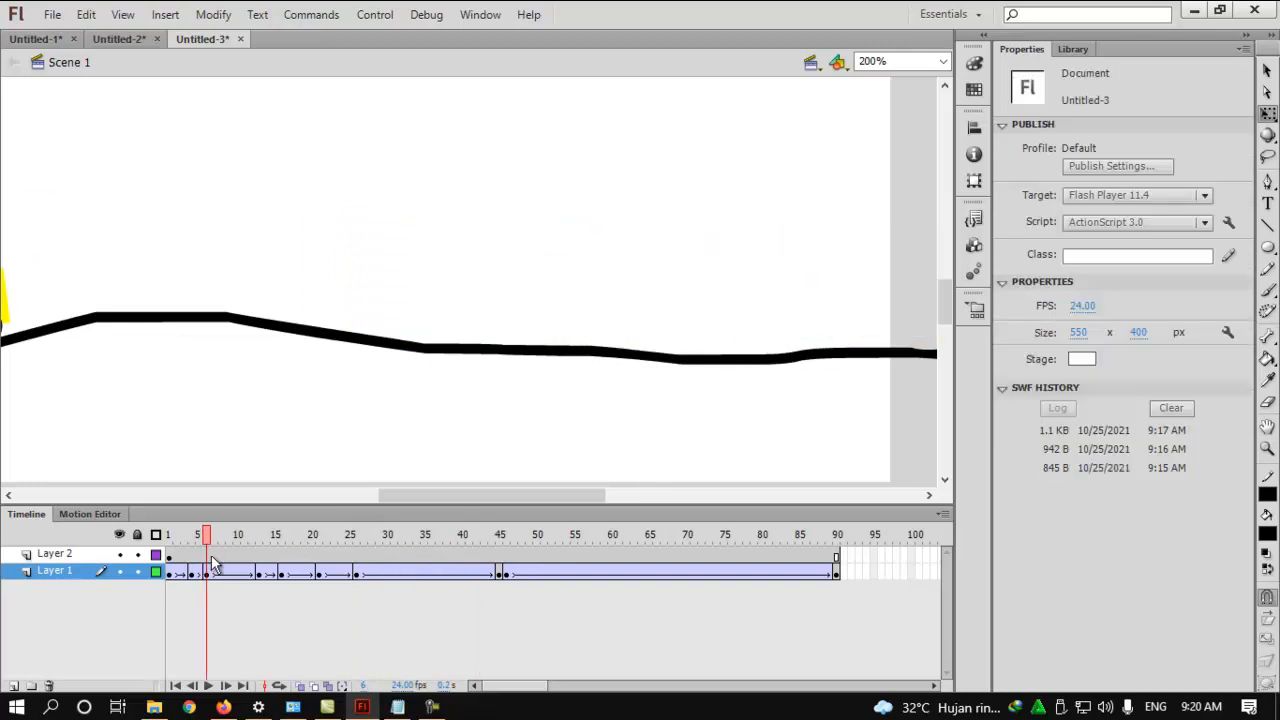
key("ctrl+Return")
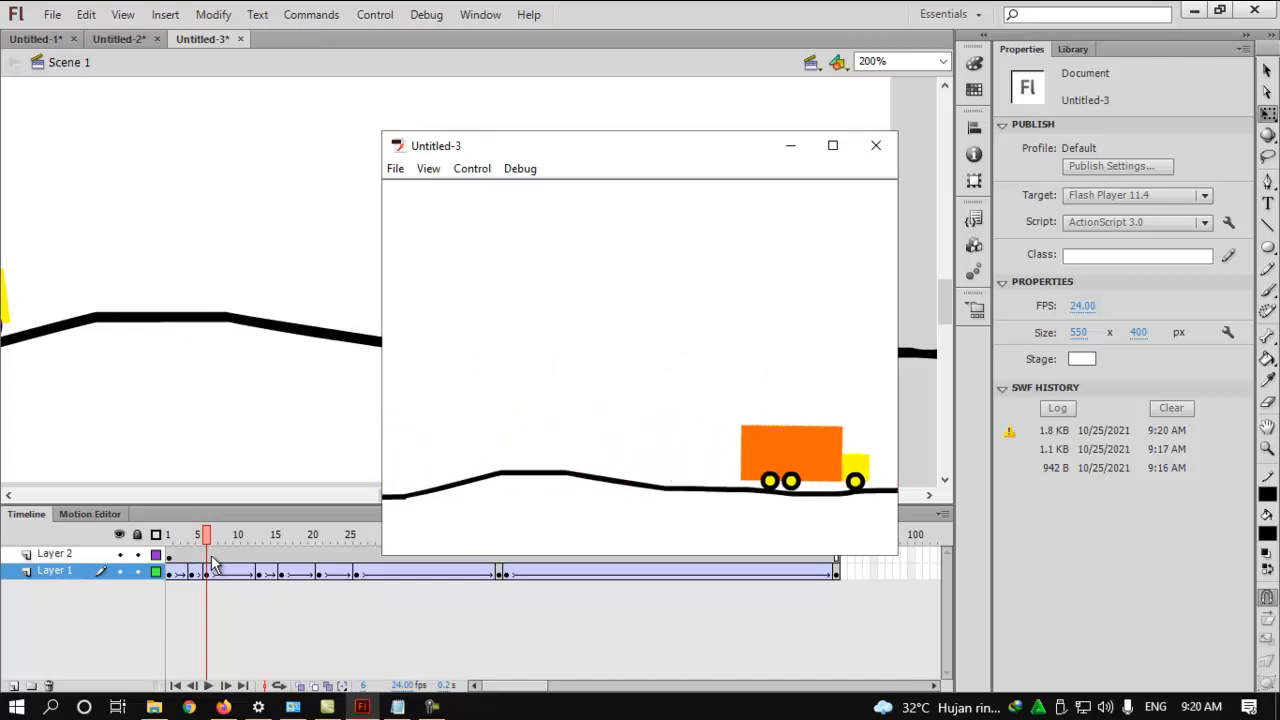
left_click(875, 145)
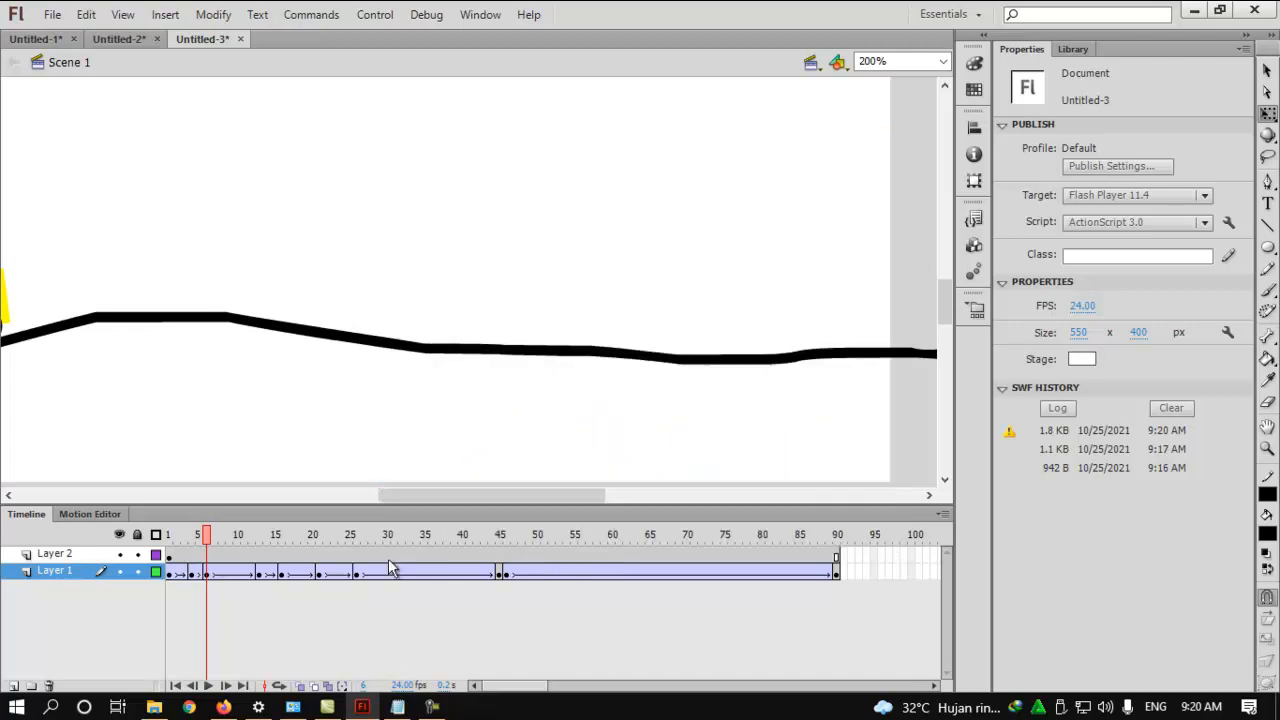
- Scrub into the truck's return trip and select frame 61 on Layer 1
left_click_drag(222, 550, 645, 556)
left_click(620, 571)
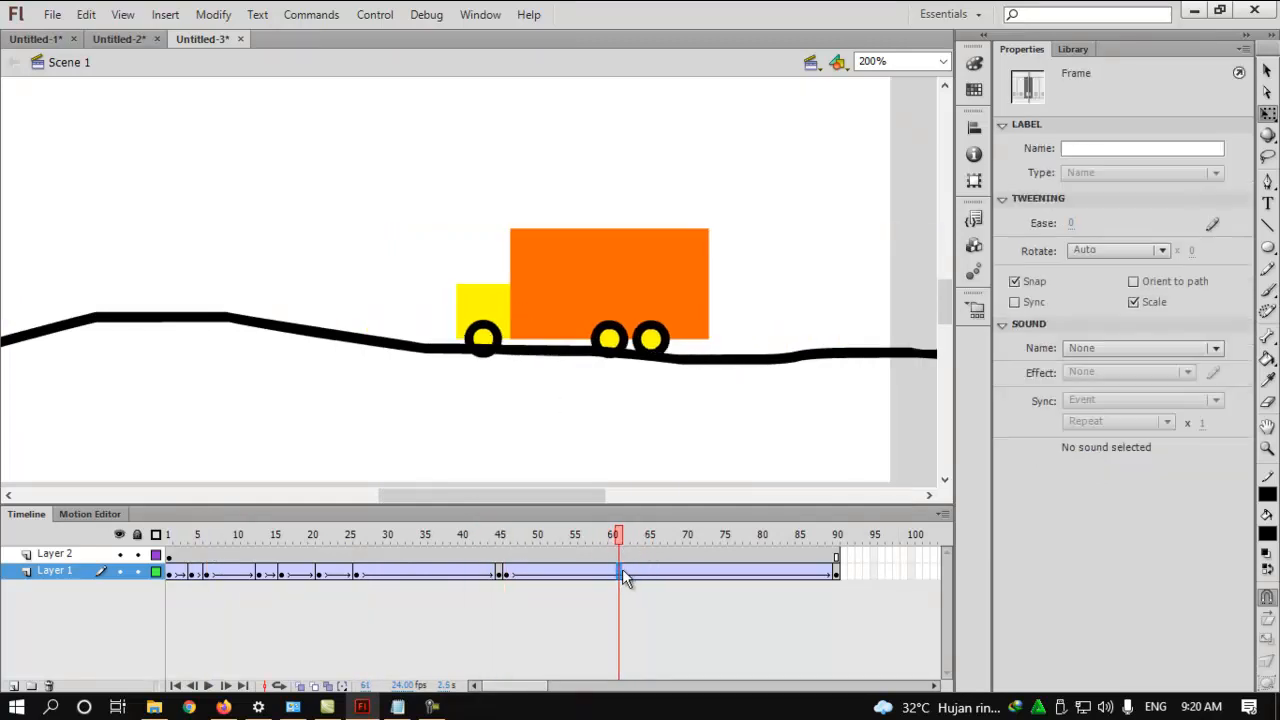
- Insert a keyframe at frame 57 of Layer 1 and rotate the truck slightly clockwise to follow the dip in the road
left_click(634, 572)
left_click(597, 575)
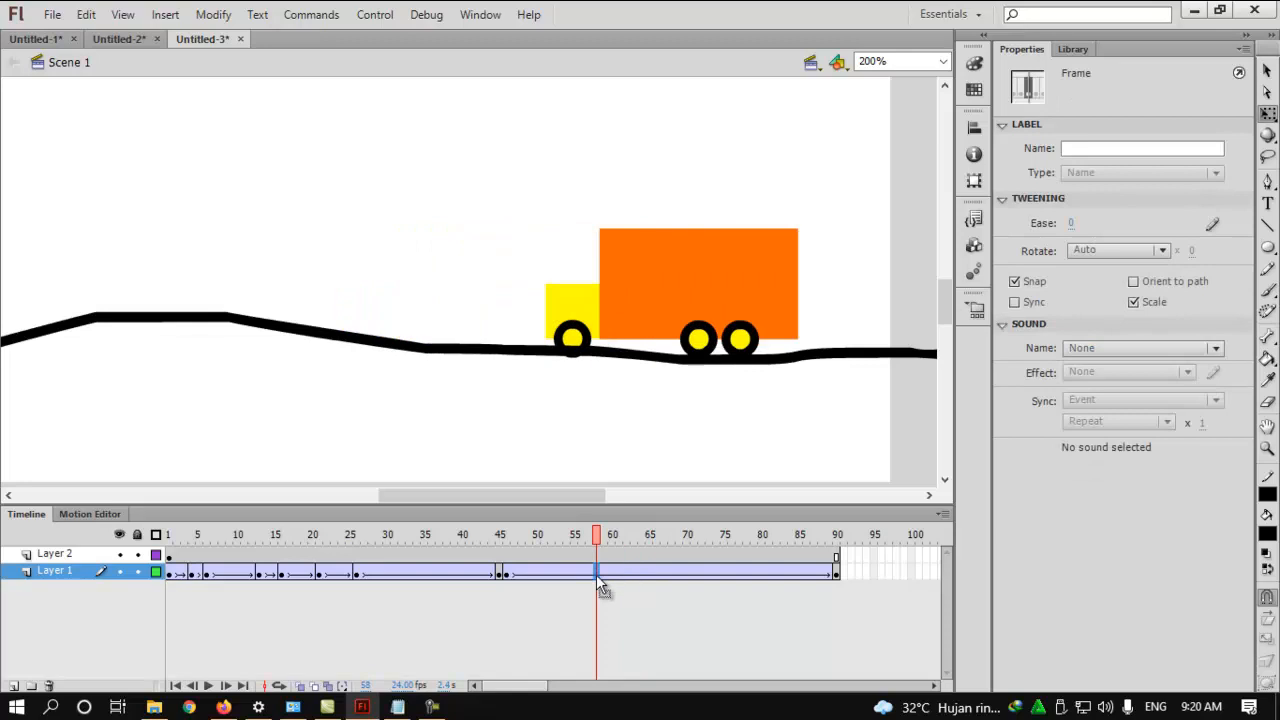
right_click(589, 572)
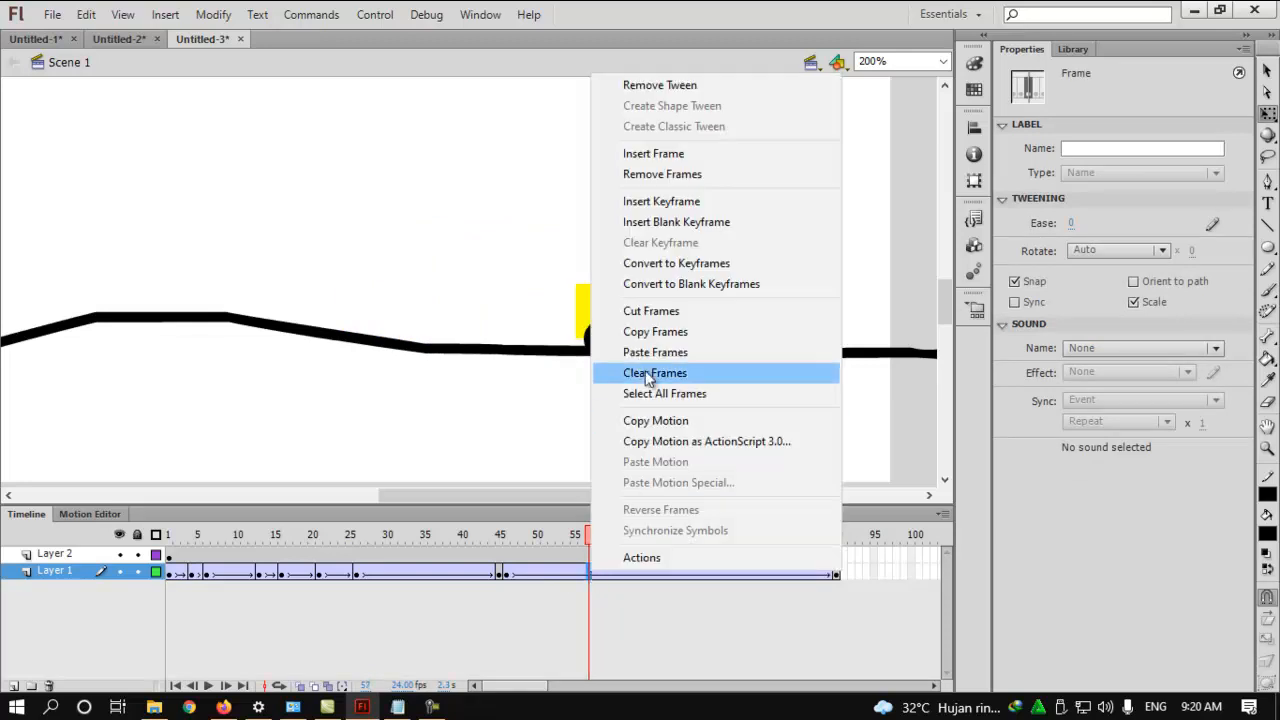
left_click(651, 204)
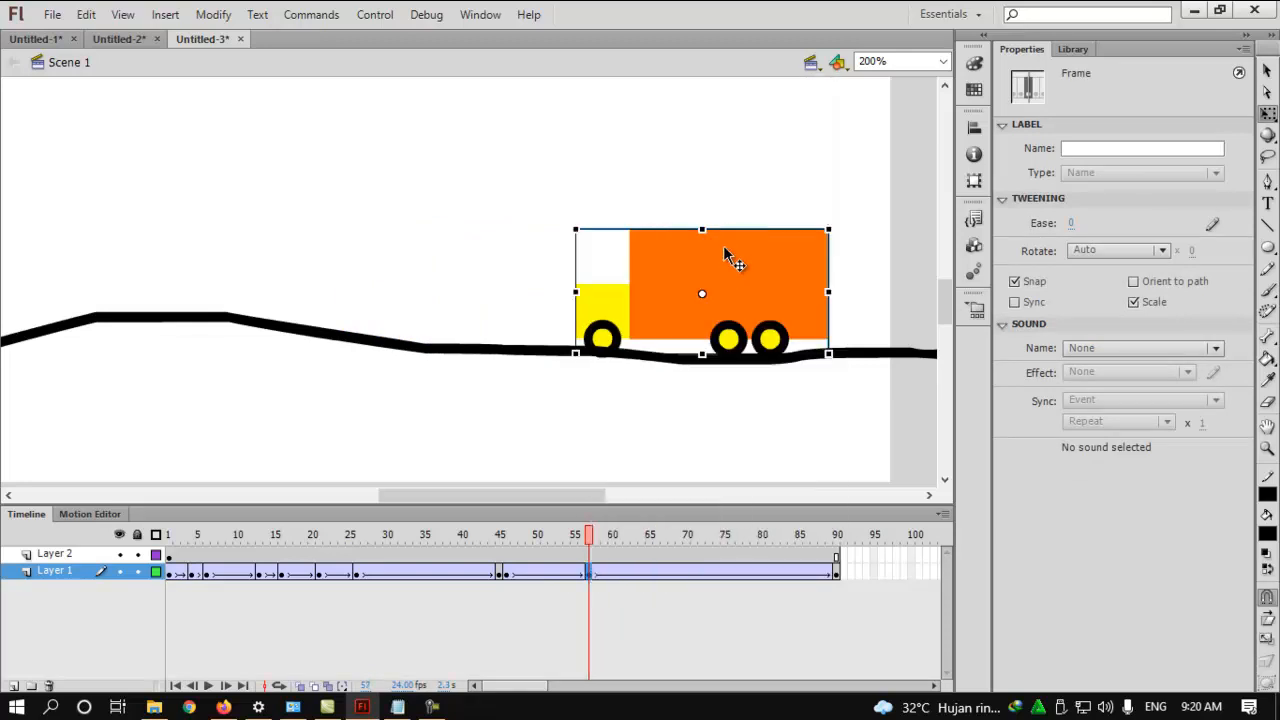
left_click_drag(842, 224, 822, 258)
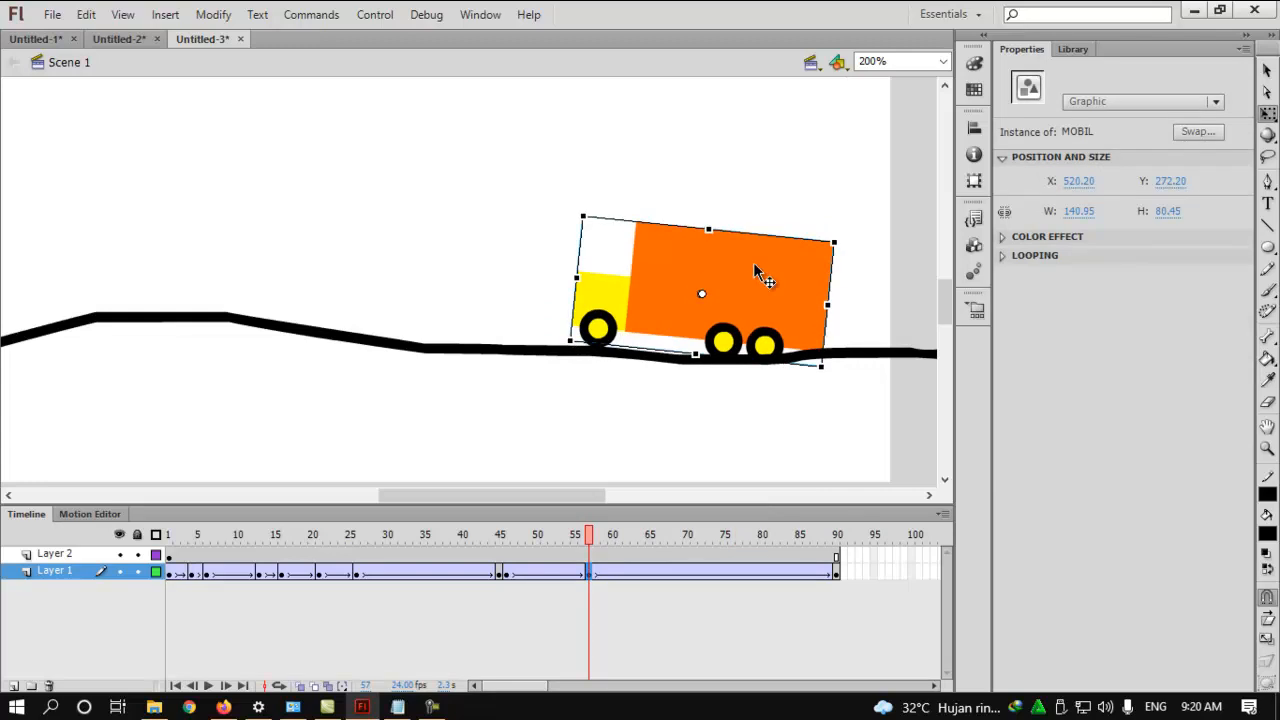
- Insert a keyframe at frame 72 of Layer 1 and raise the truck so its wheels sit on the hill
left_click(700, 572)
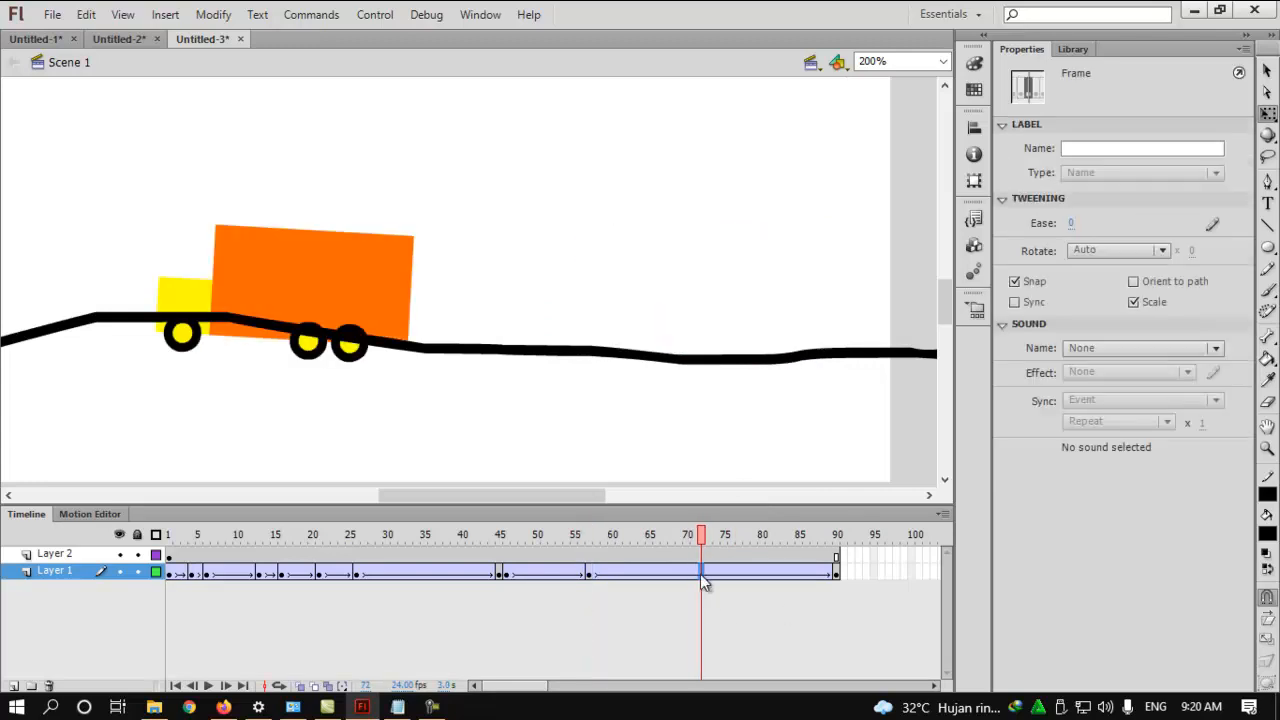
right_click(700, 573)
left_click(698, 573)
right_click(698, 571)
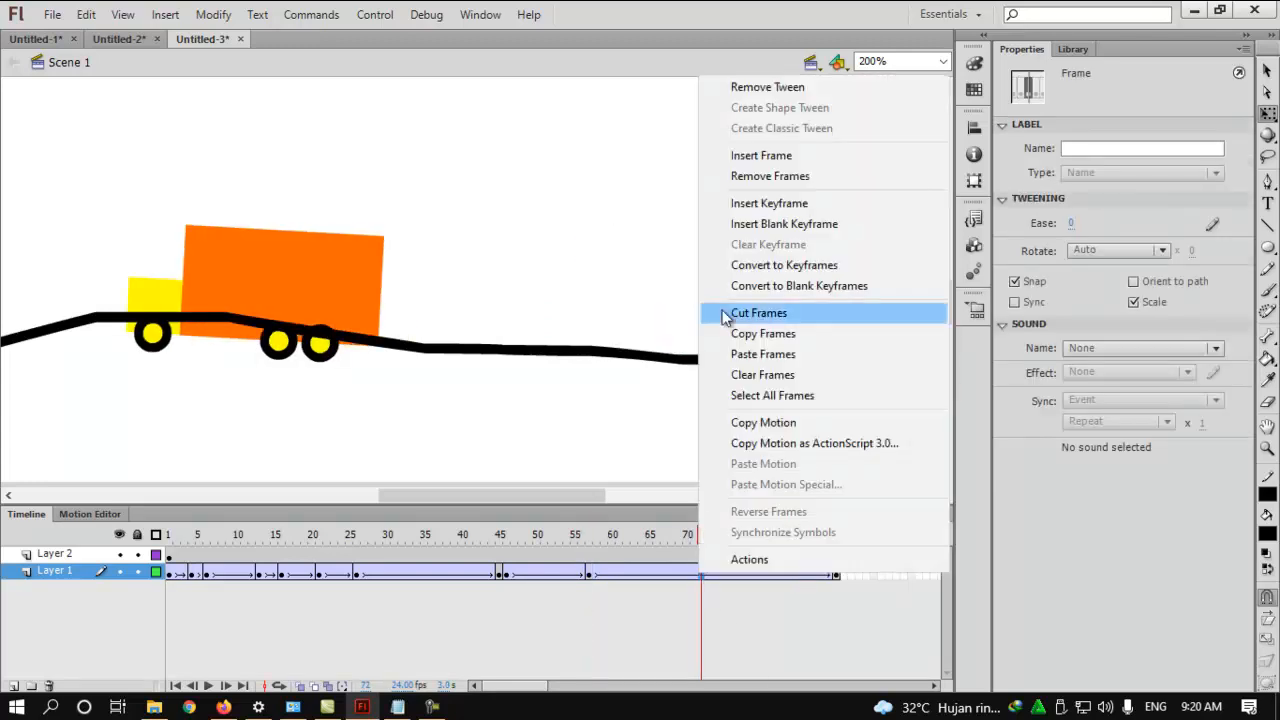
left_click(757, 205)
left_click_drag(336, 285, 338, 251)
- Insert a keyframe at frame 77 of Layer 1 and raise the truck above the hilltop to about Y 243
left_click_drag(700, 539, 743, 565)
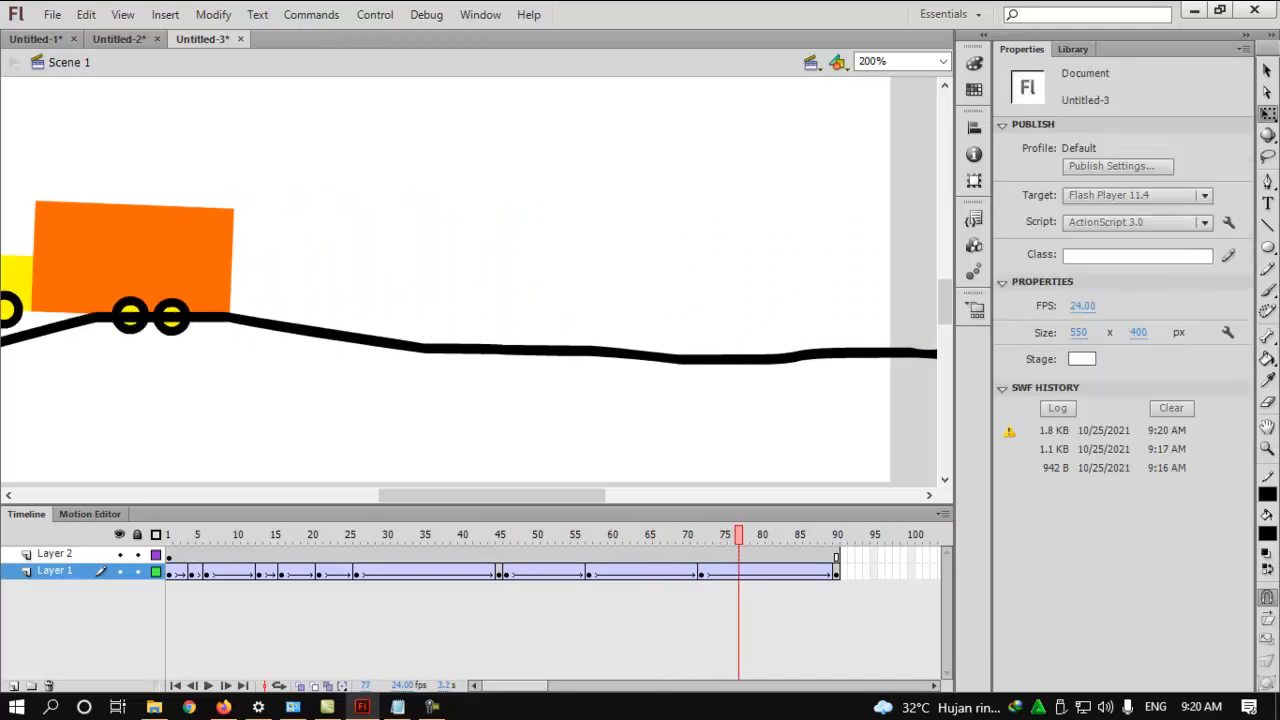
left_click_drag(495, 499, 418, 506)
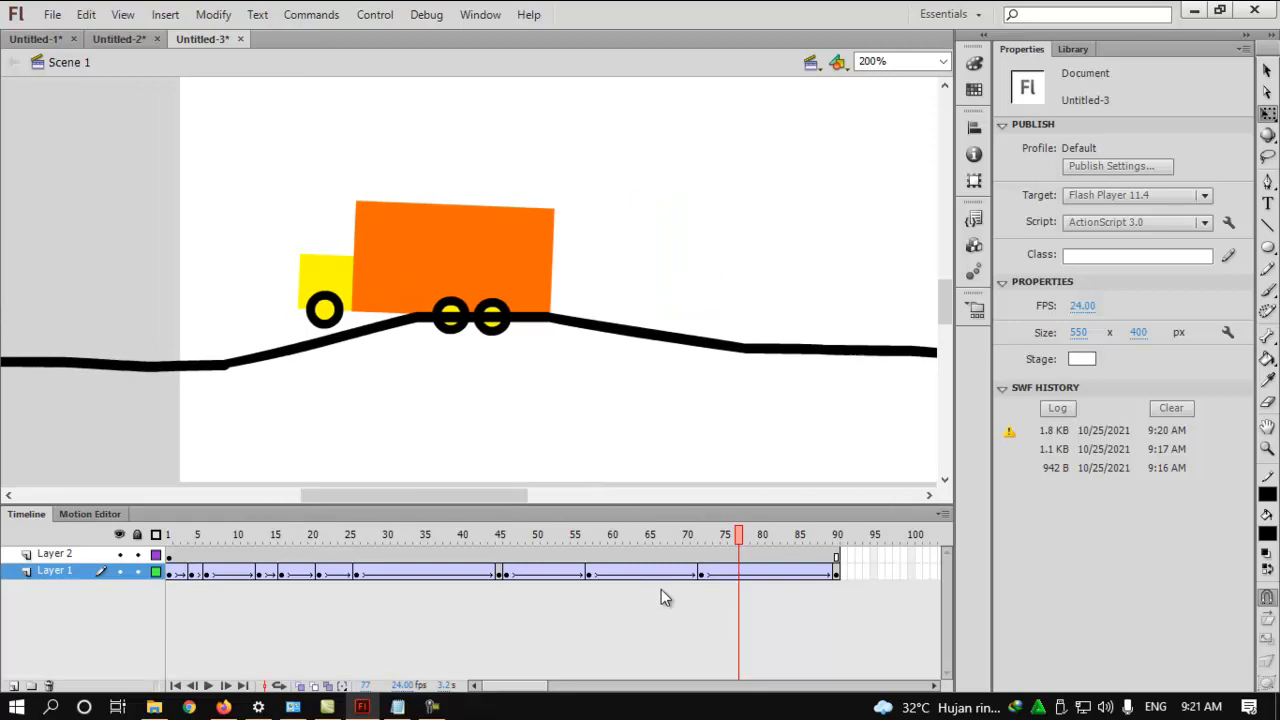
right_click(739, 571)
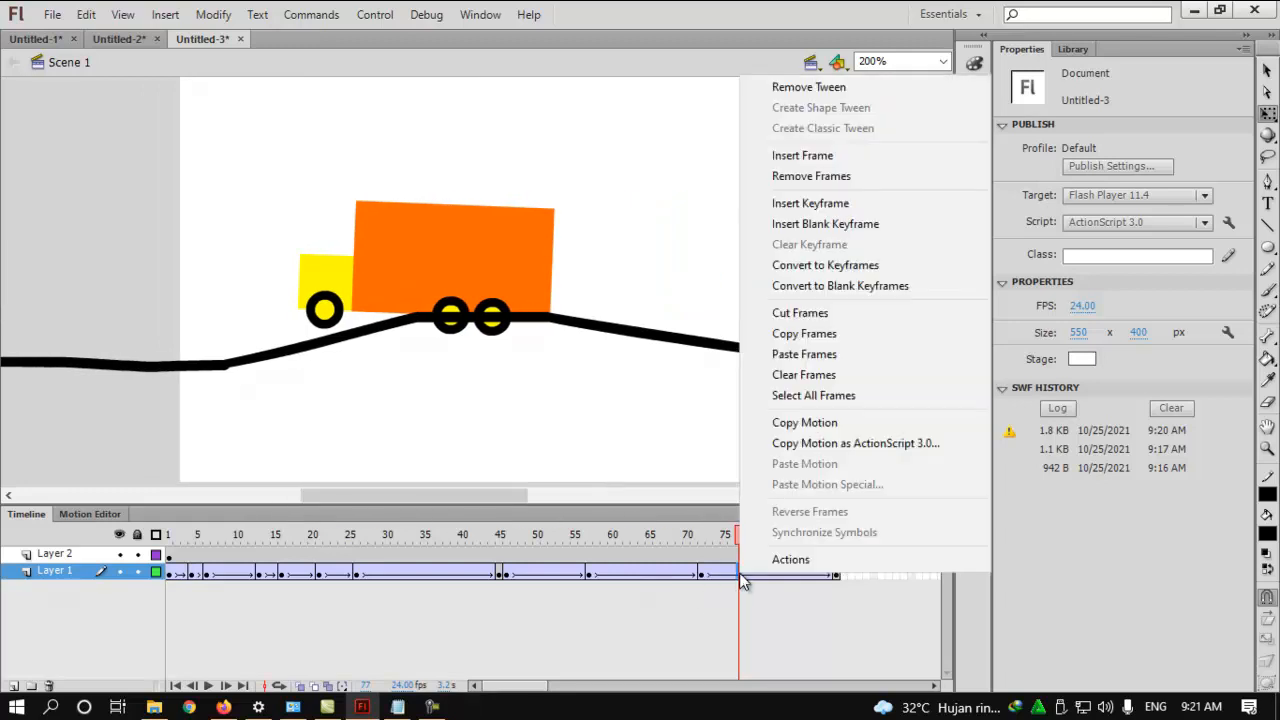
left_click(810, 203)
left_click_drag(476, 278, 476, 257)
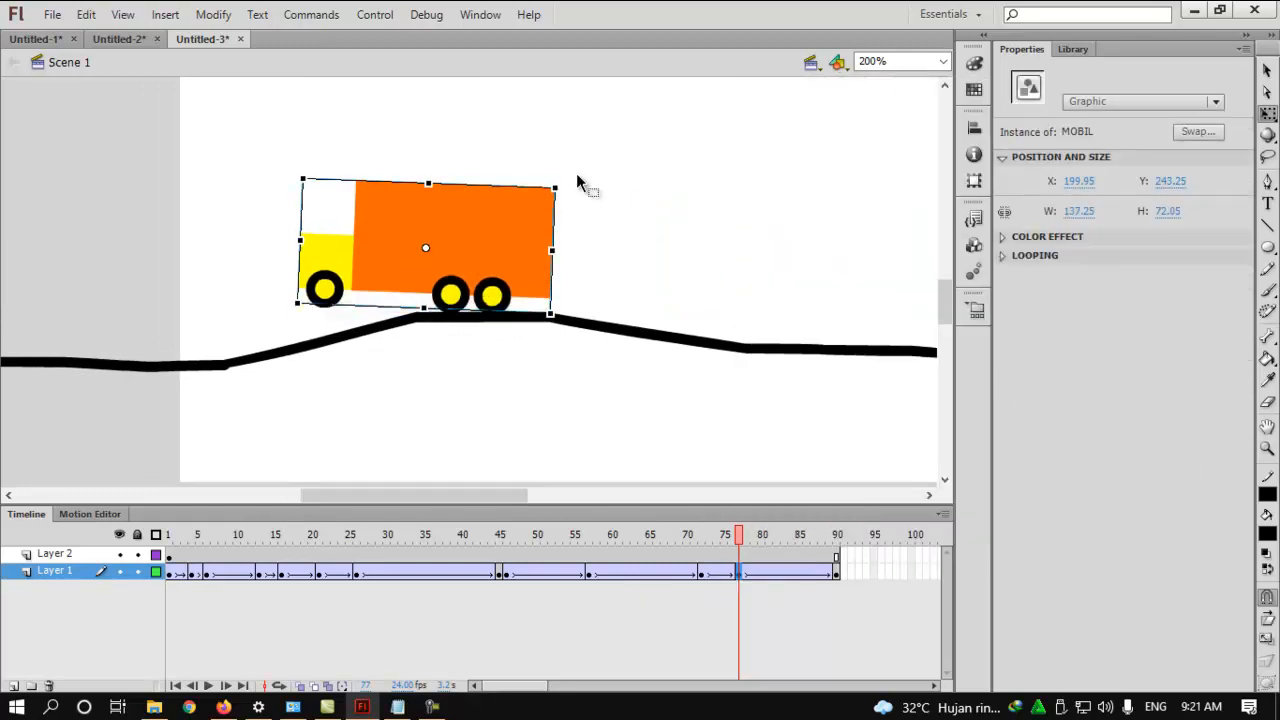
left_click(577, 178)
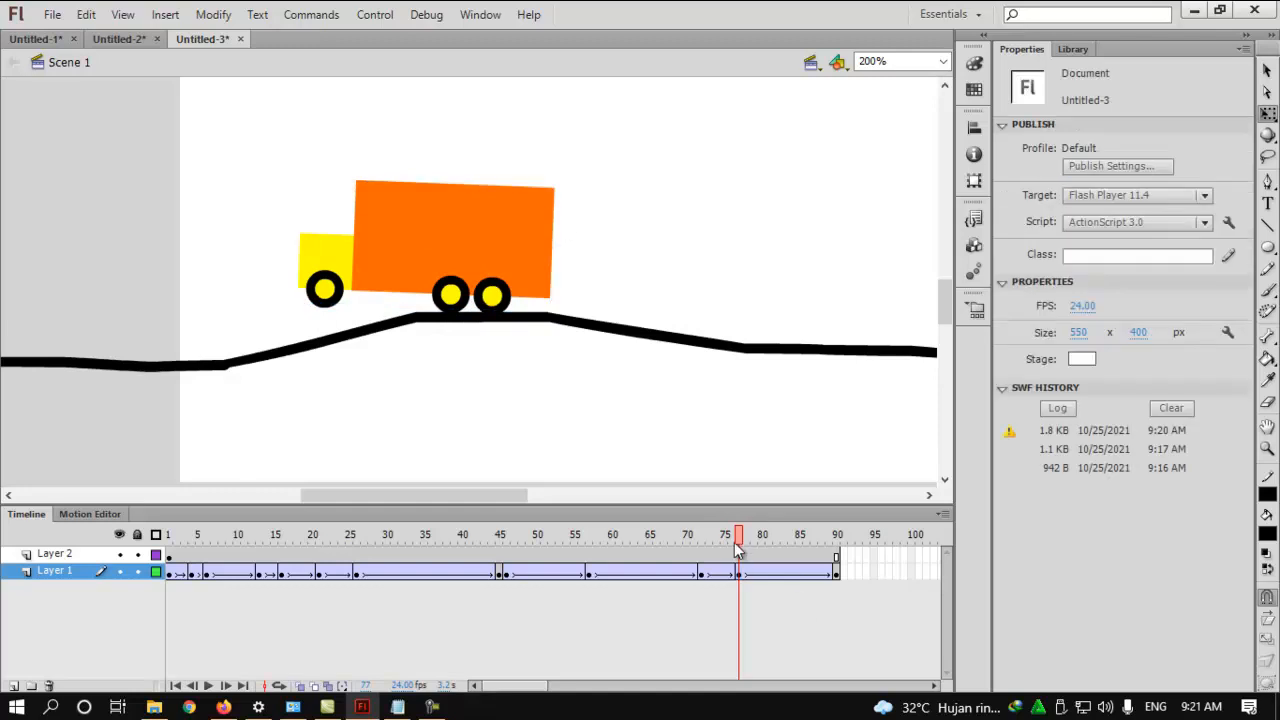
- Insert a keyframe at frame 82 of Layer 1, tilting the truck counterclockwise along the hill's slope at about X 112, Y 246
left_click_drag(743, 545, 779, 547)
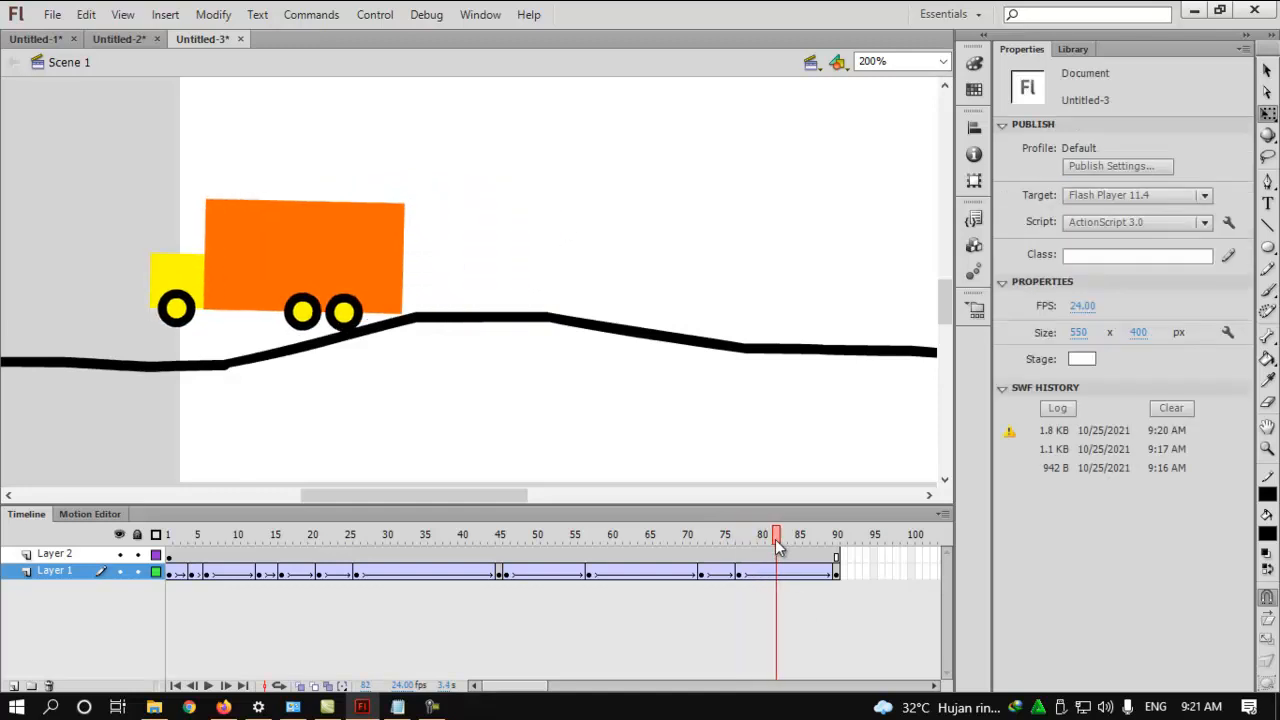
right_click(778, 568)
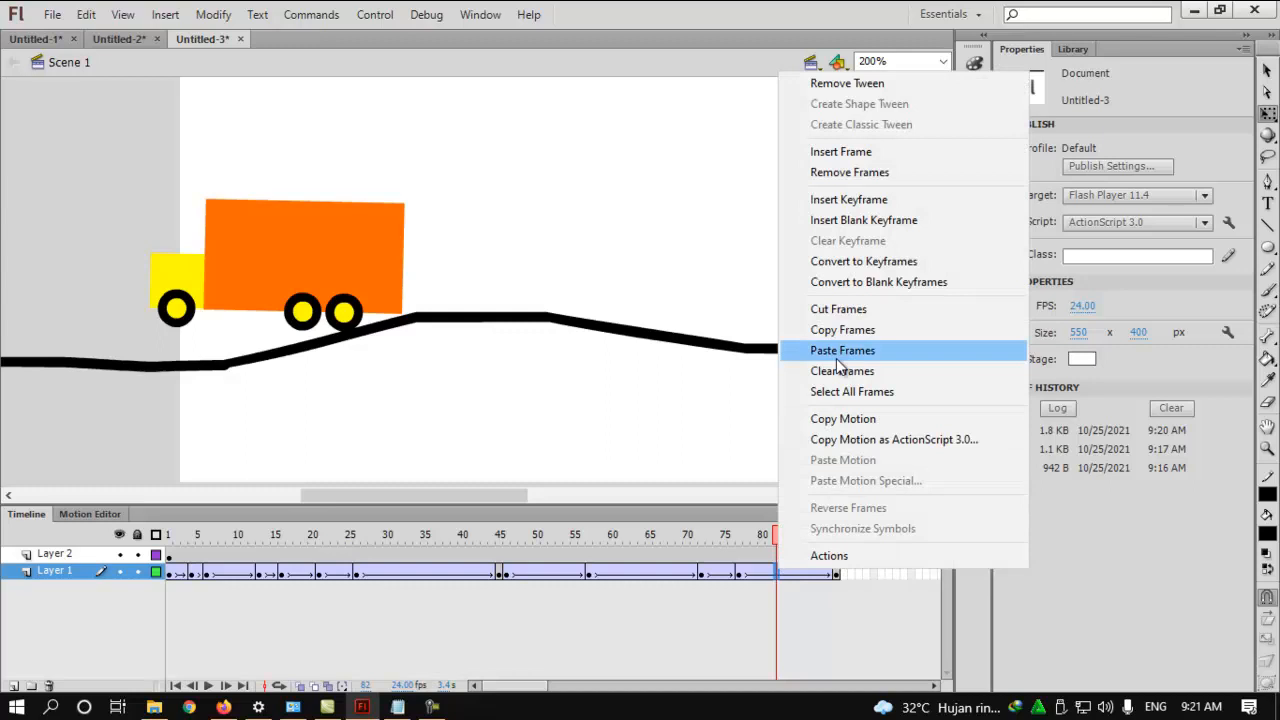
left_click(825, 197)
left_click_drag(416, 193, 414, 166)
left_click_drag(348, 250, 348, 264)
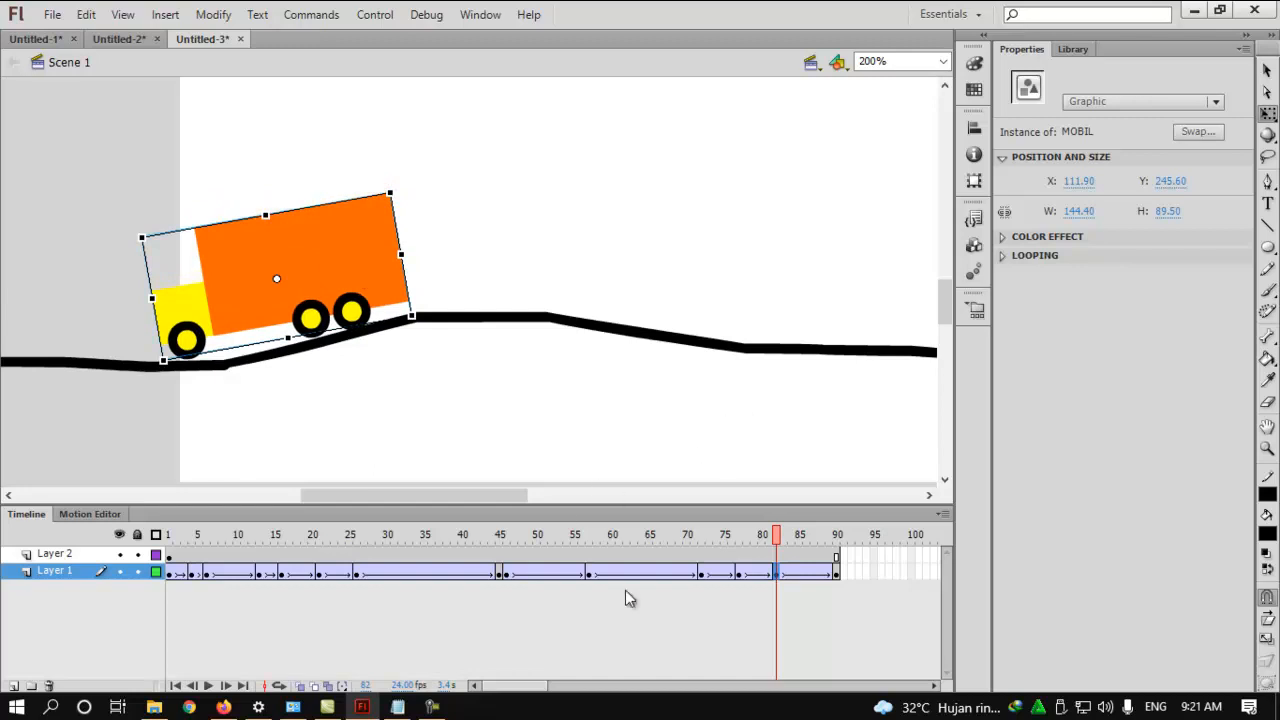
- Go to frame 90 and test the movie to check the truck's drive over the hill in both directions
left_click_drag(788, 535, 838, 550)
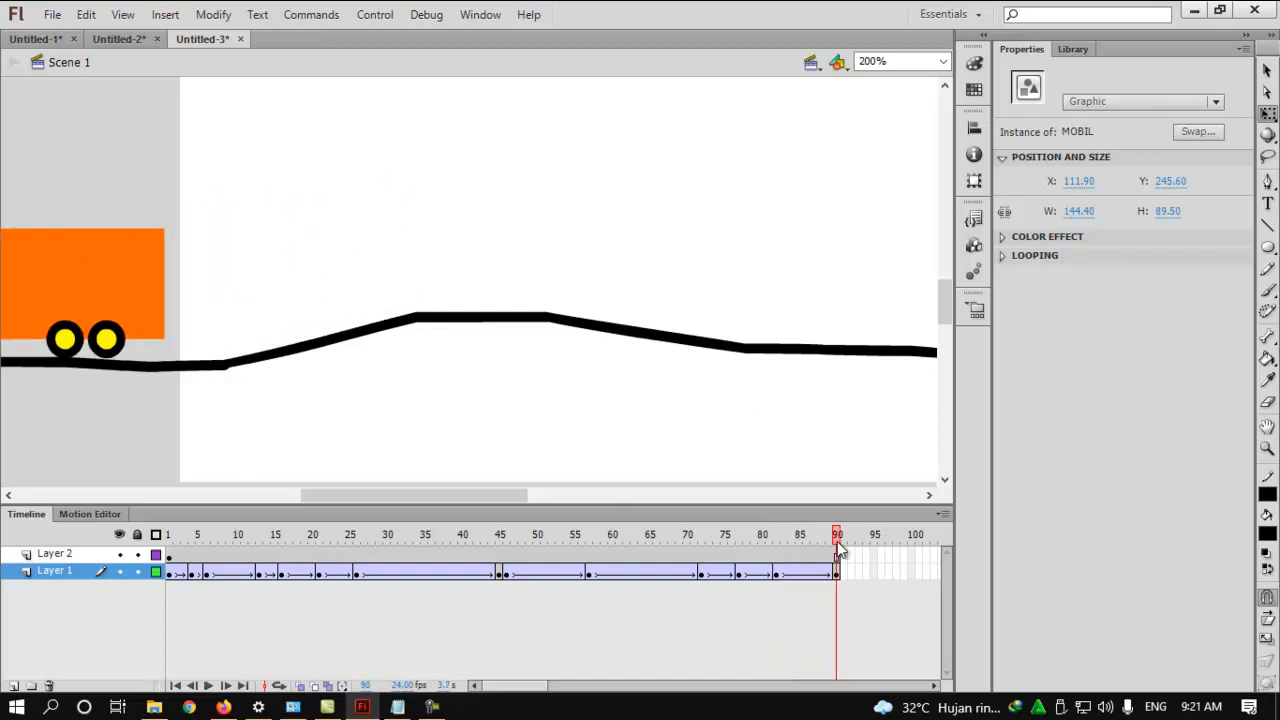
key("ctrl+Return")
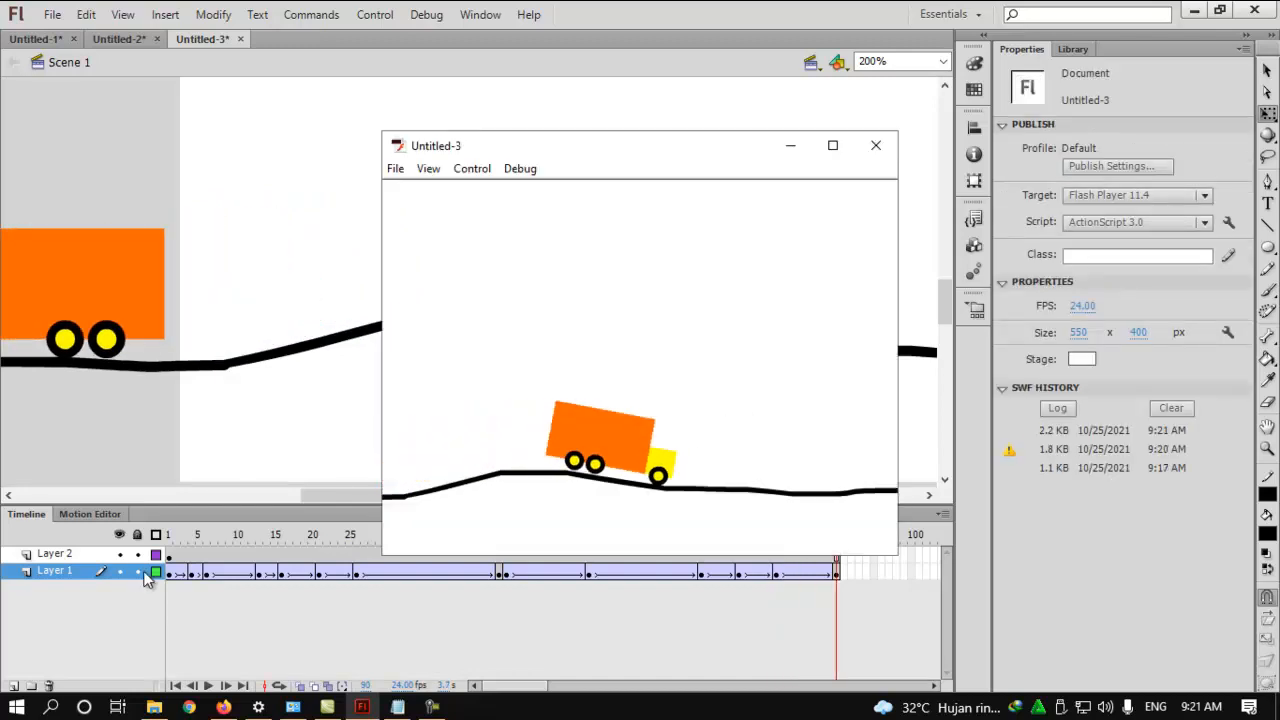
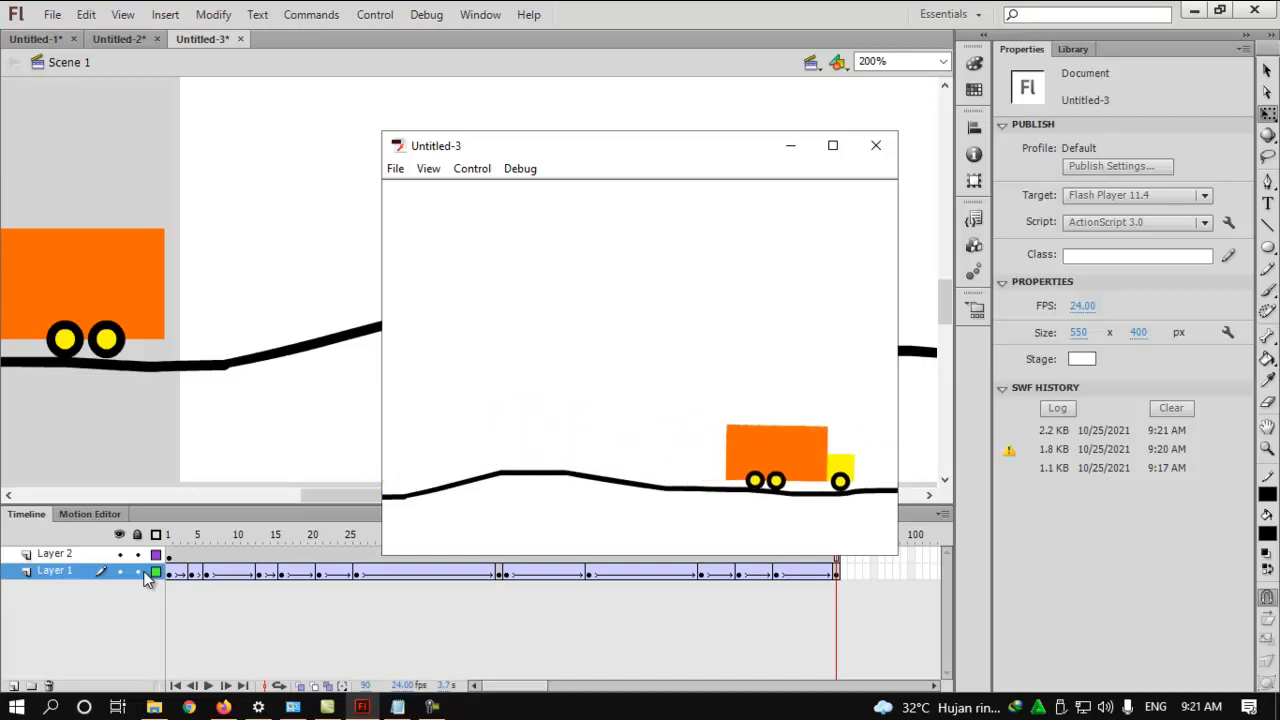
left_click(876, 145)
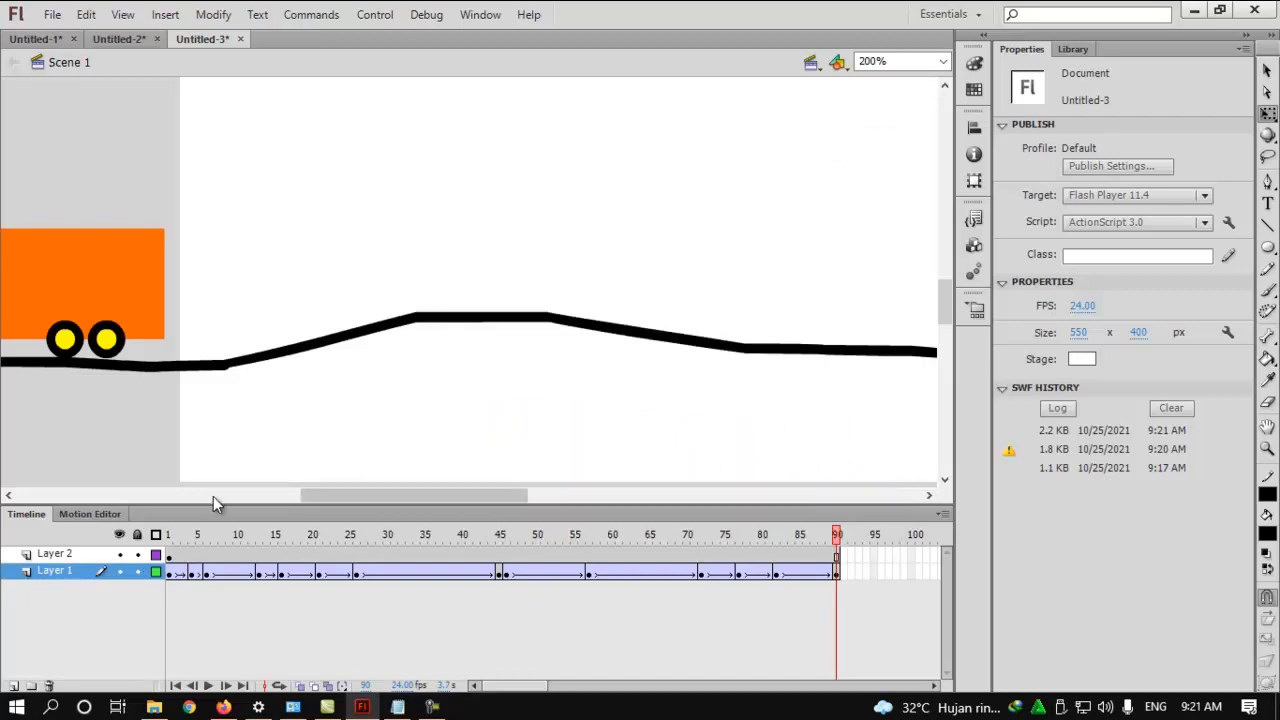
- Insert a keyframe at frame 68 of Layer 1 and fit the truck to the slope with more clockwise tilt, at about X 346, Y 263
left_click(564, 537)
left_click_drag(563, 537, 663, 563)
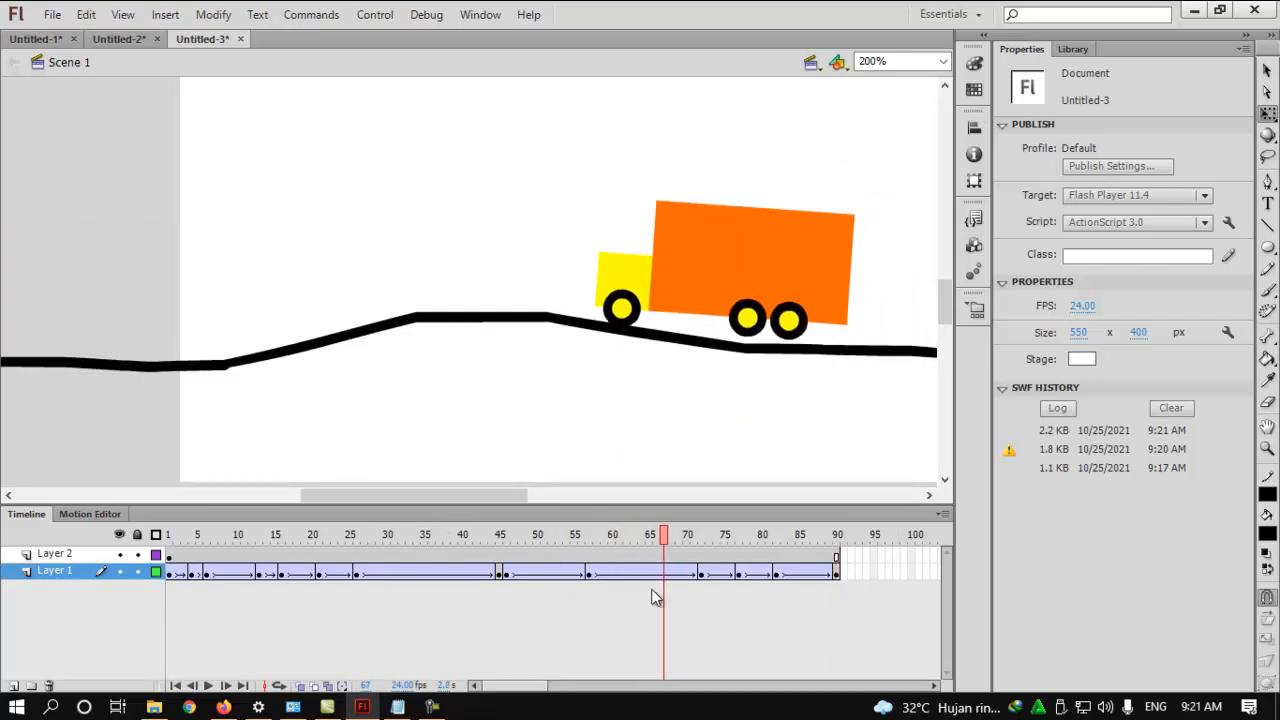
left_click(656, 570)
left_click(671, 574)
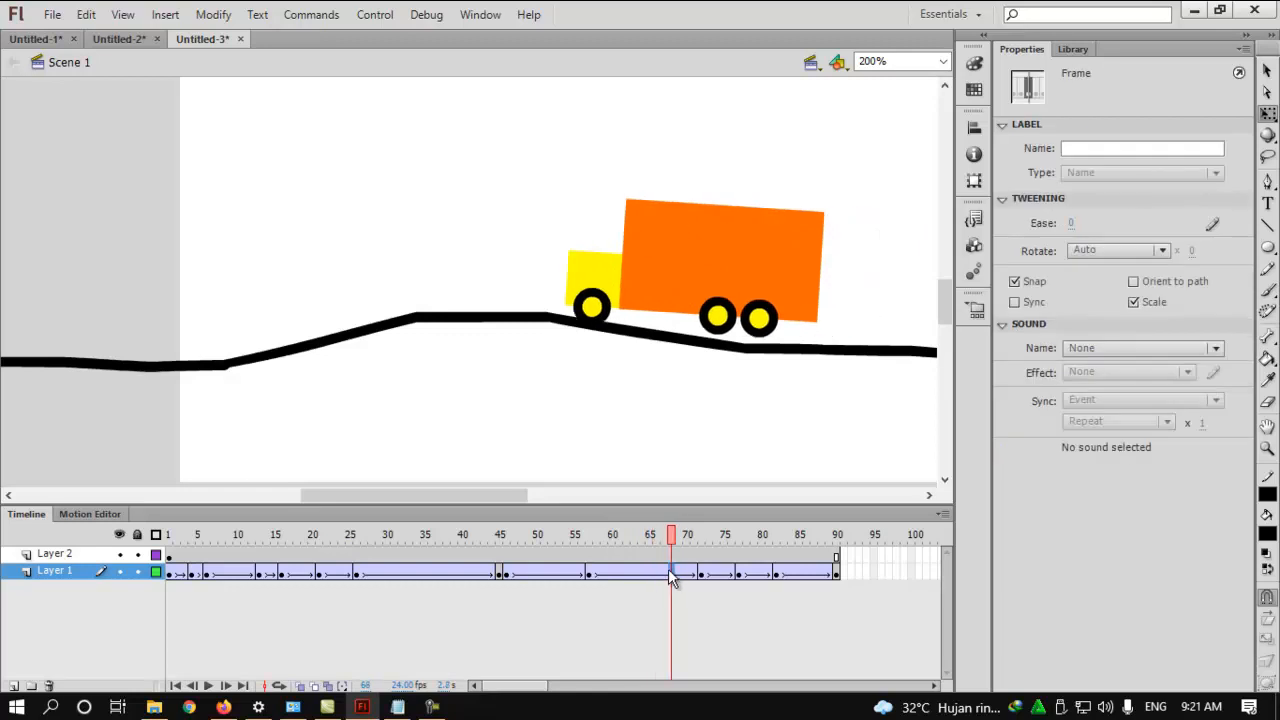
right_click(671, 576)
left_click(736, 149)
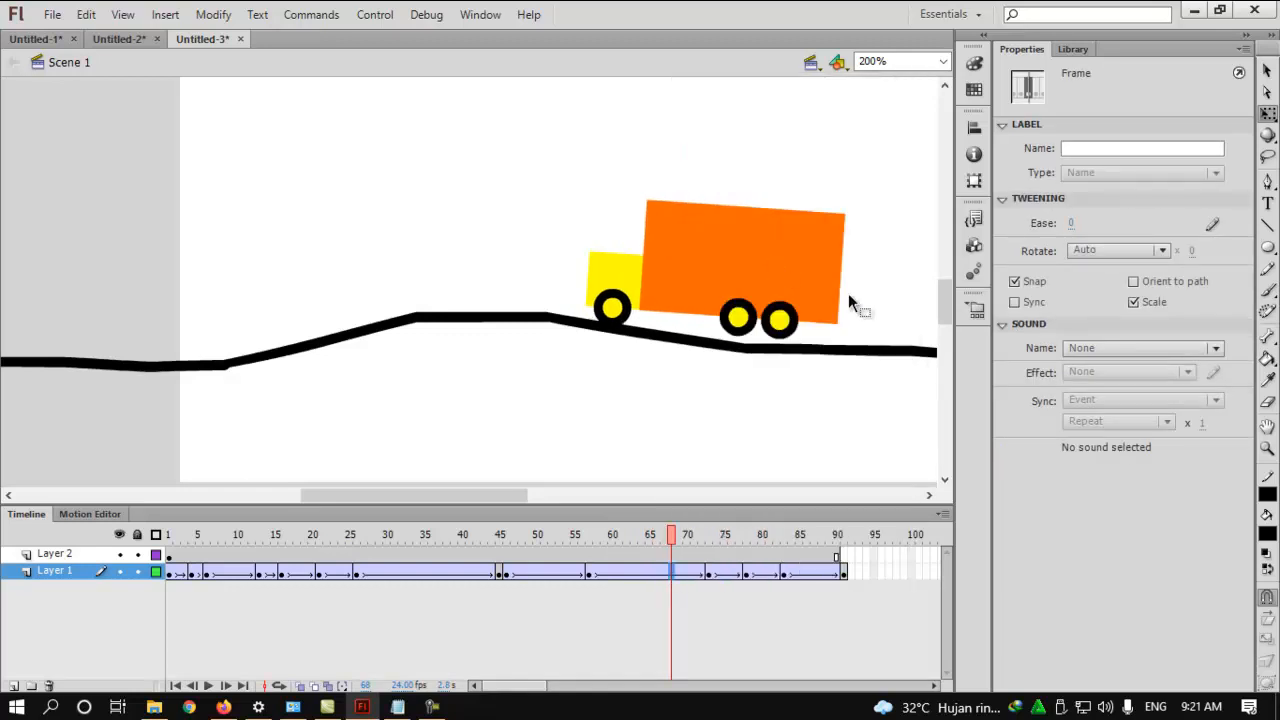
right_click(672, 569)
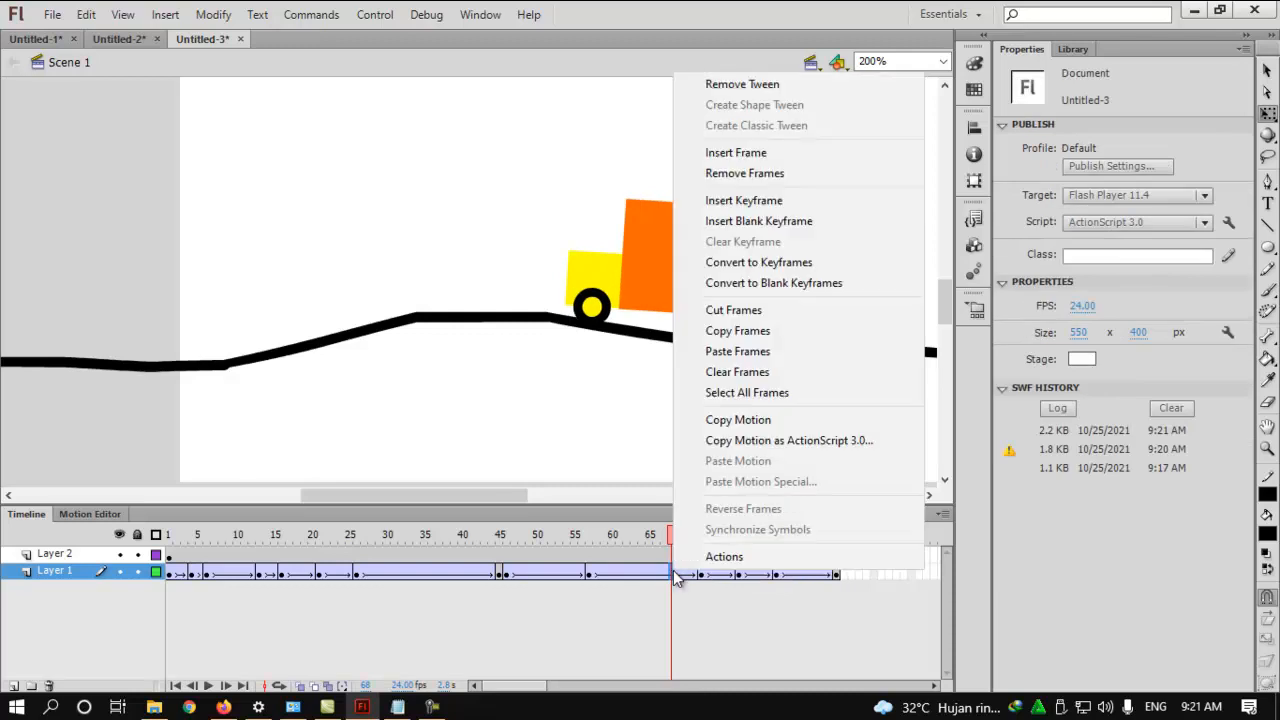
left_click(762, 210)
left_click_drag(846, 202, 849, 215)
key("Down")
- Test the movie again to check the truck's motion with the adjusted slope position
key("ctrl+Return")
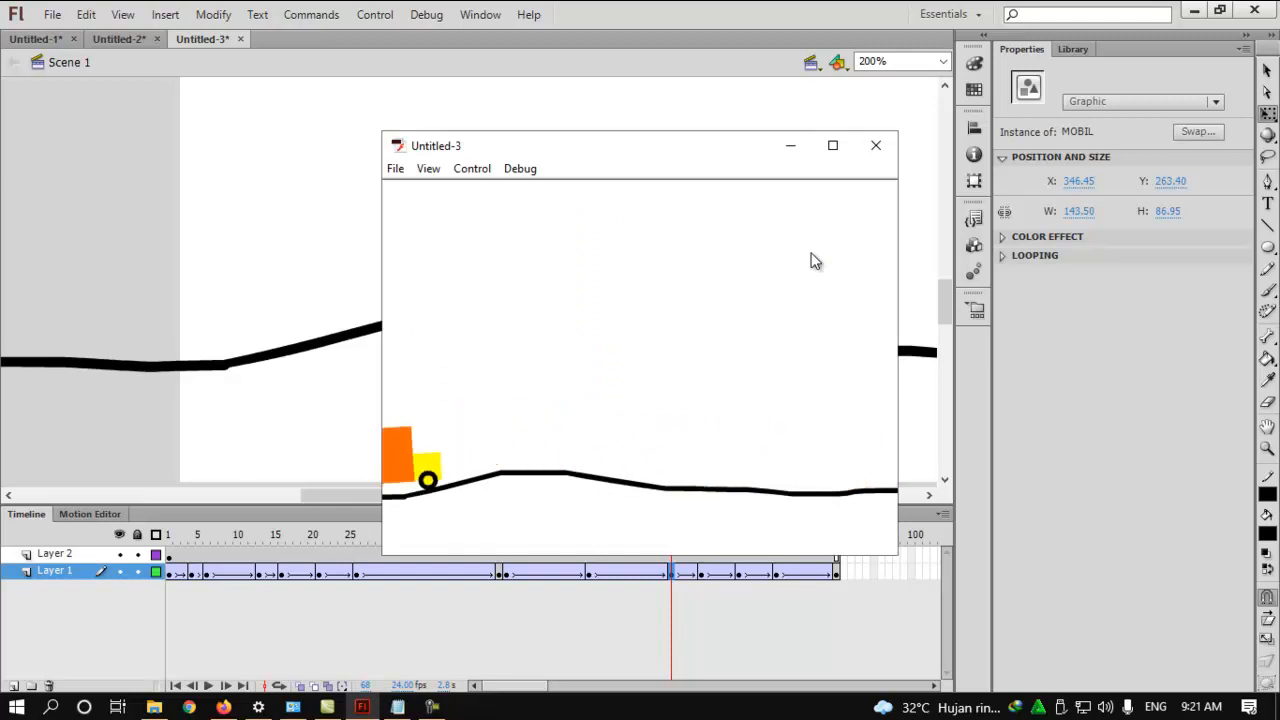
left_click(876, 145)
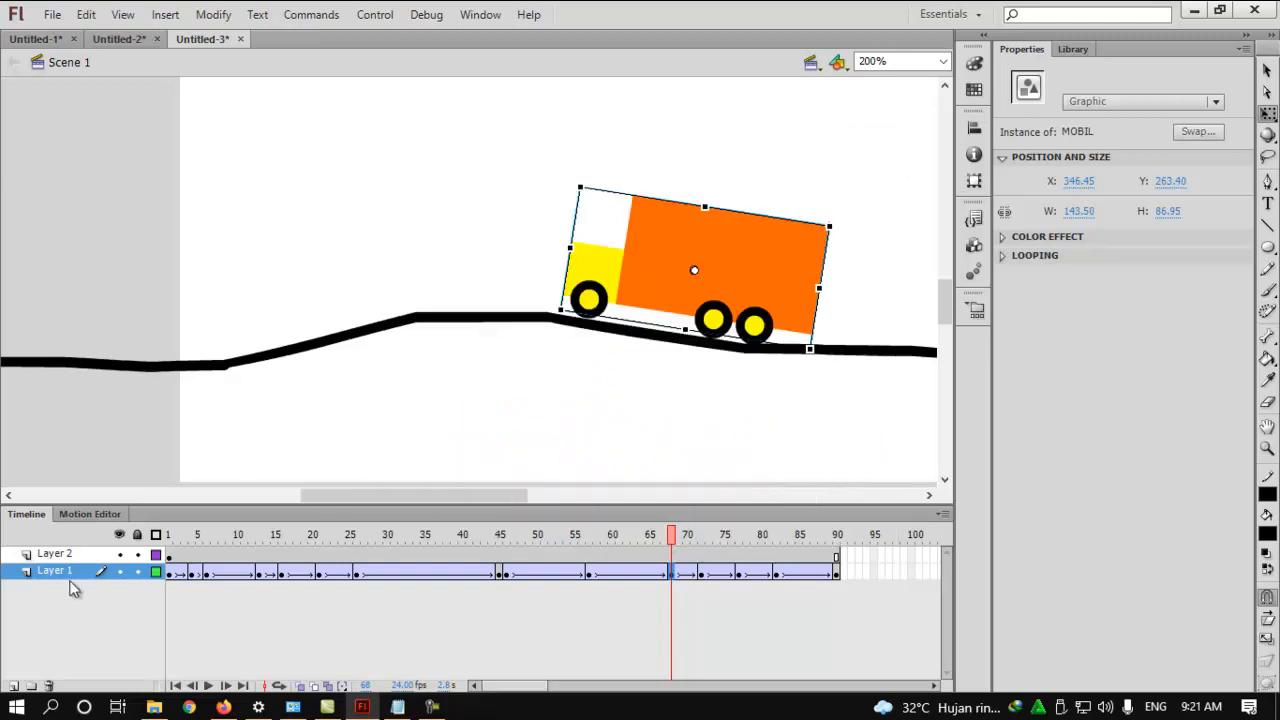
- Paint three short black tree trunks along the road on Layer 2 with the Brush tool
left_click(68, 555)
left_click(641, 412)
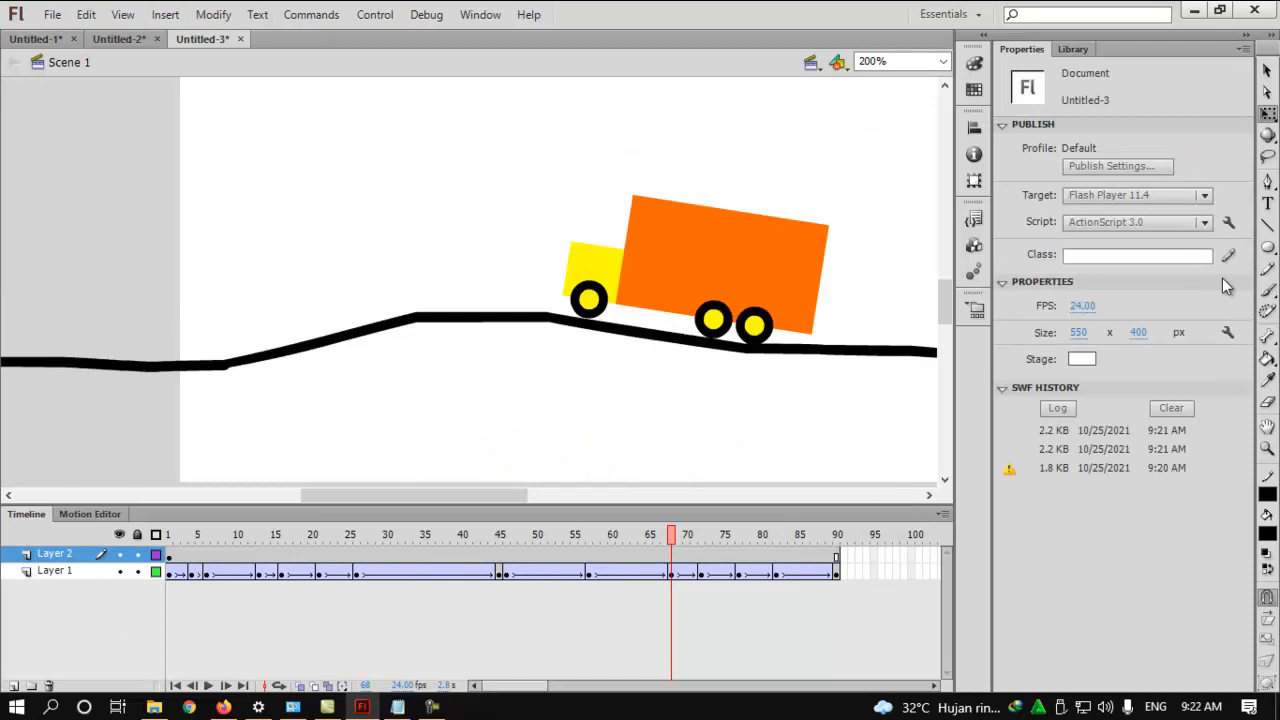
left_click(1268, 290)
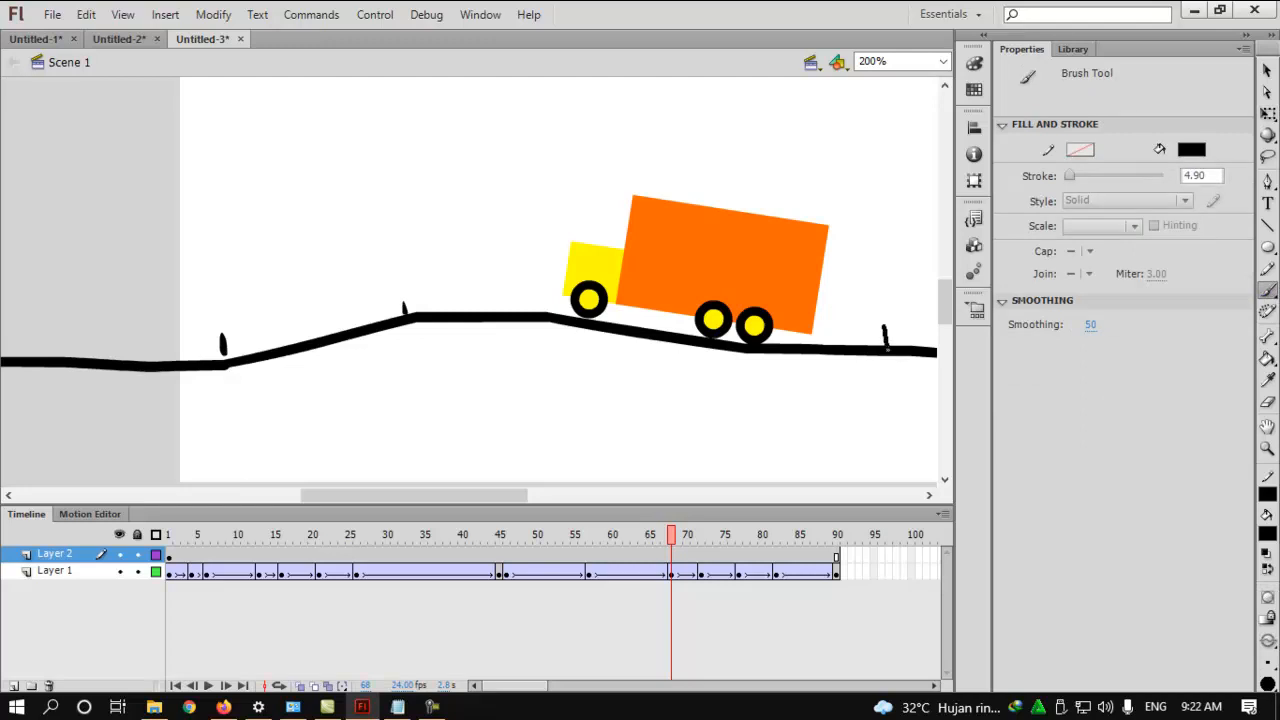
left_click(1267, 493)
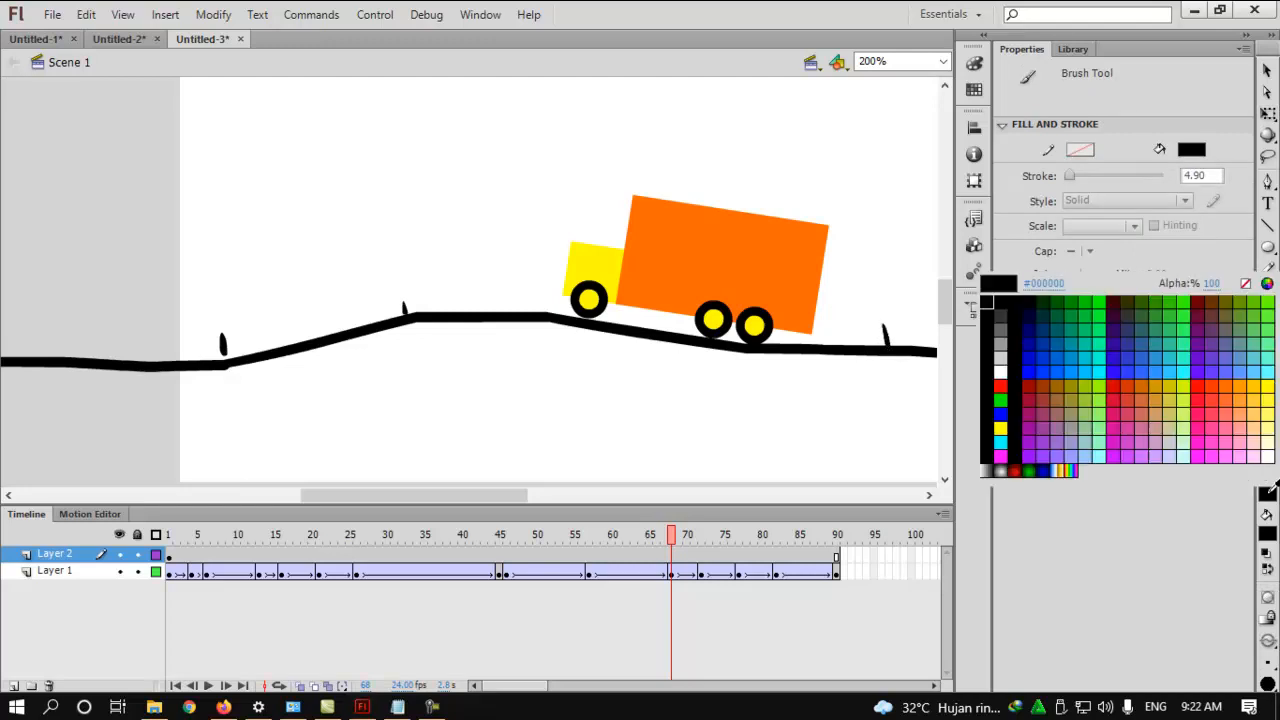
left_click(1100, 314)
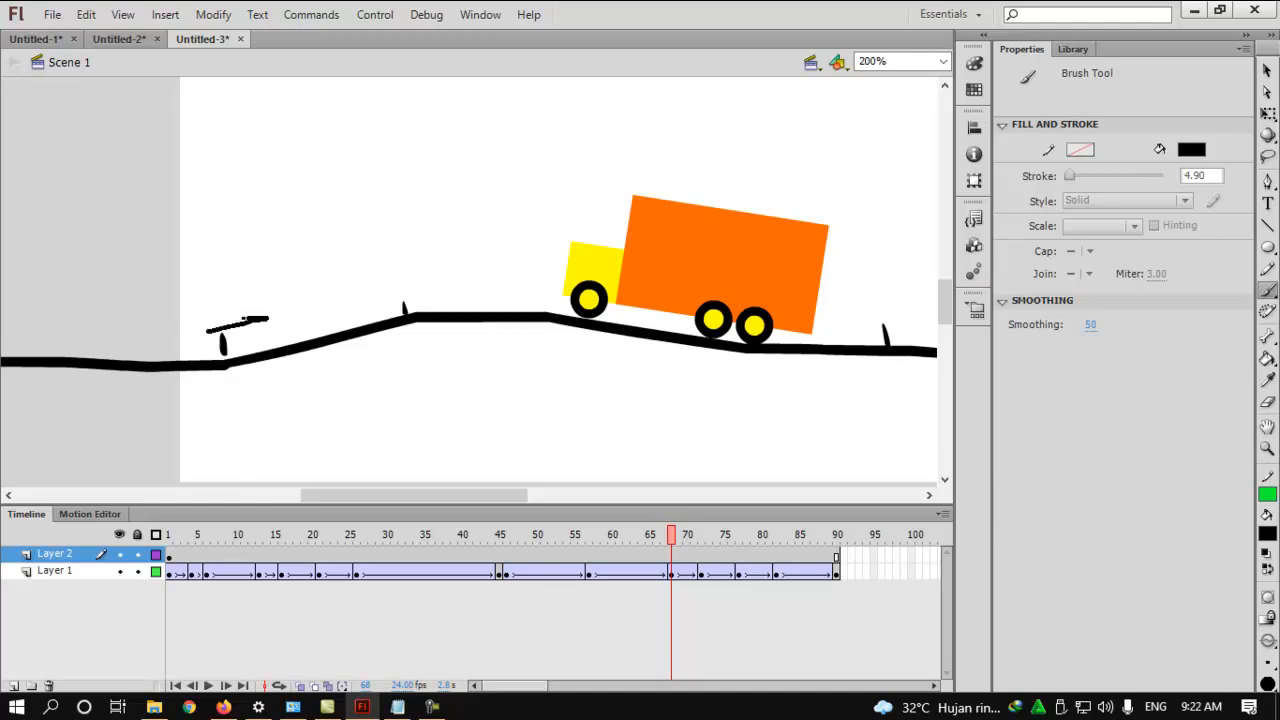
key("ctrl+z")
- Set the brush fill to dark green and paint zigzag foliage on the trunks at the foot and top of the hill
left_click(1192, 150)
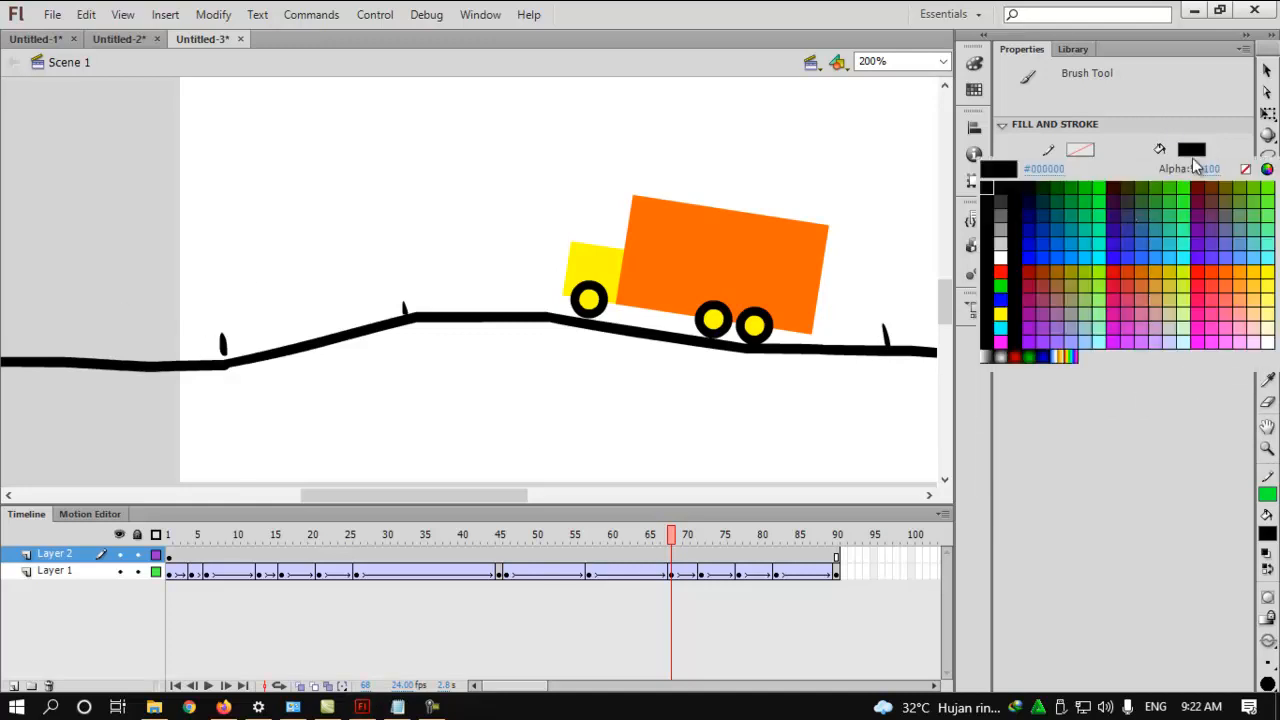
left_click(1083, 187)
mouse_move(207, 332)
left_mouse_down()
mouse_move(280, 325)
mouse_move(228, 308)
left_mouse_up()
left_click_drag(226, 258, 229, 252)
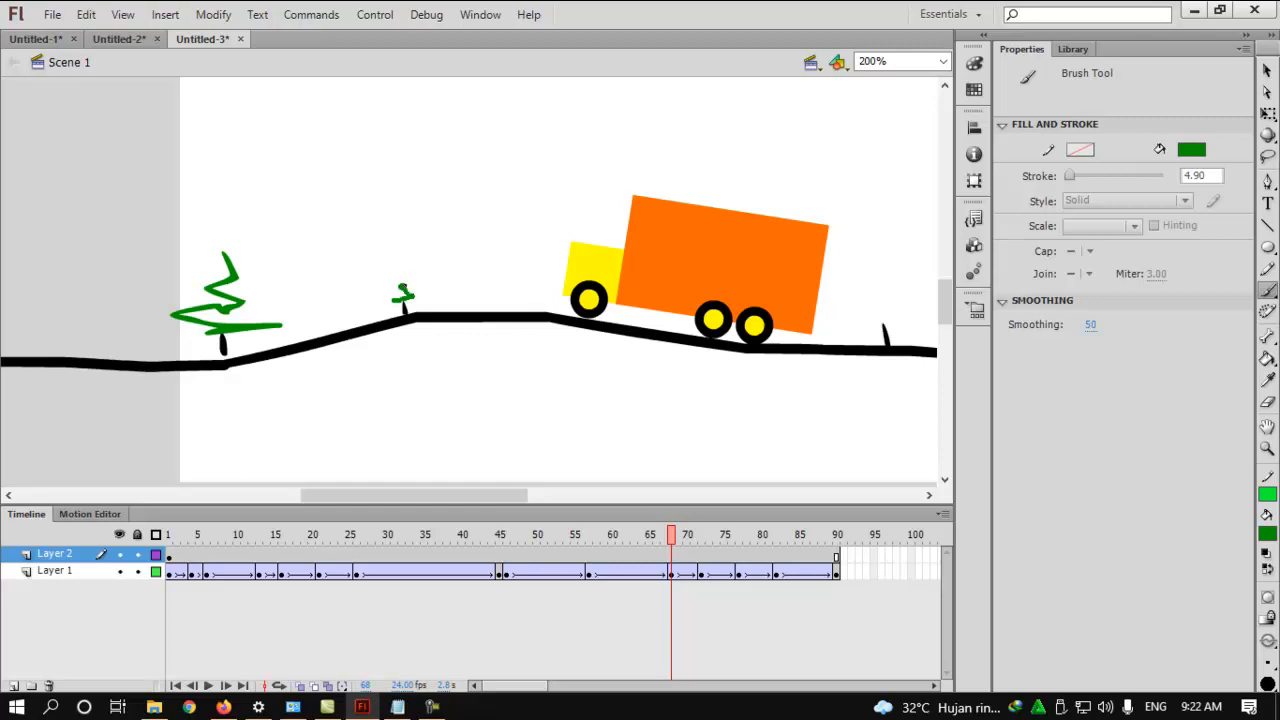
left_click_drag(402, 258, 394, 244)
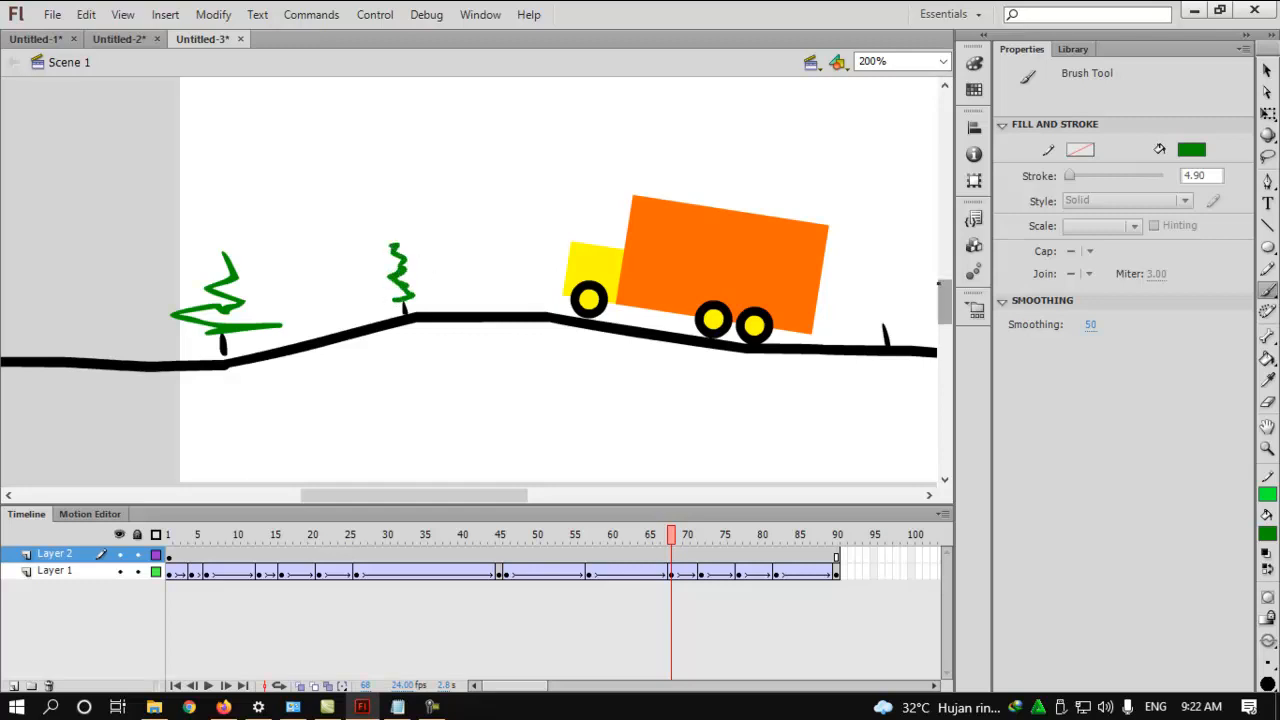
- Change the brush fill to bright green and paint zigzag foliage on the remaining trunk behind the truck
left_click_drag(487, 491, 553, 491)
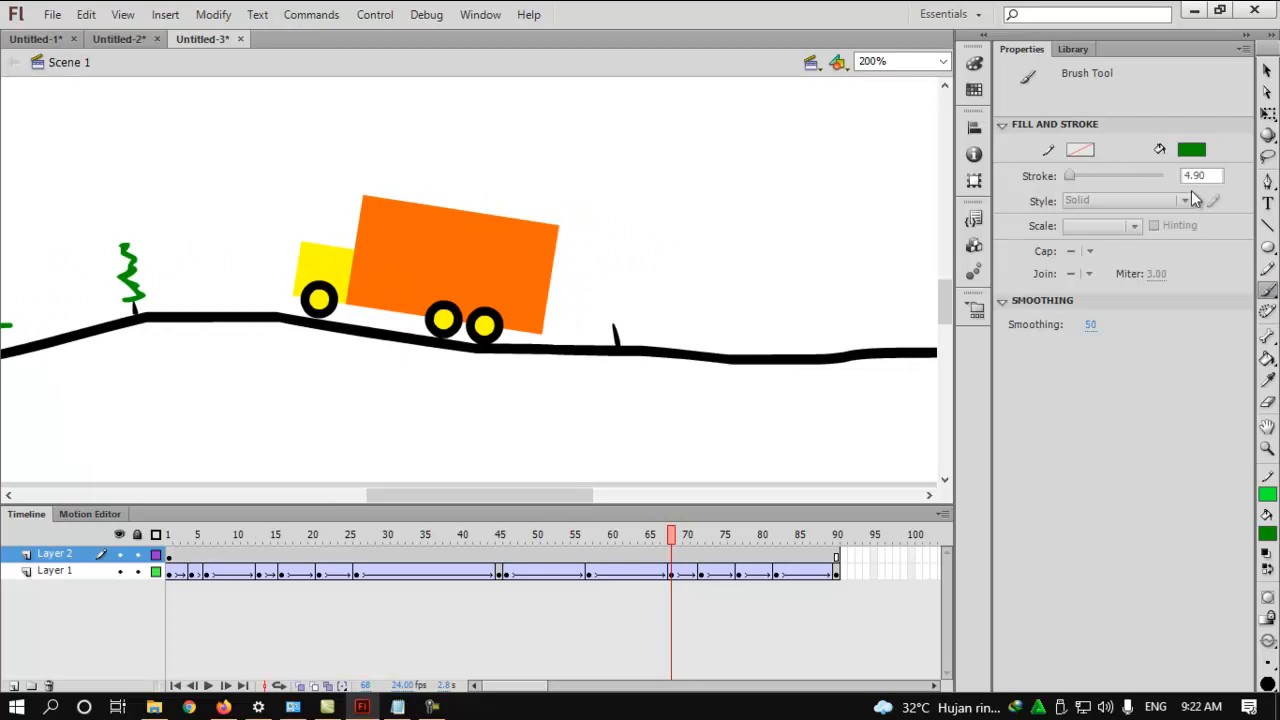
left_click(1196, 156)
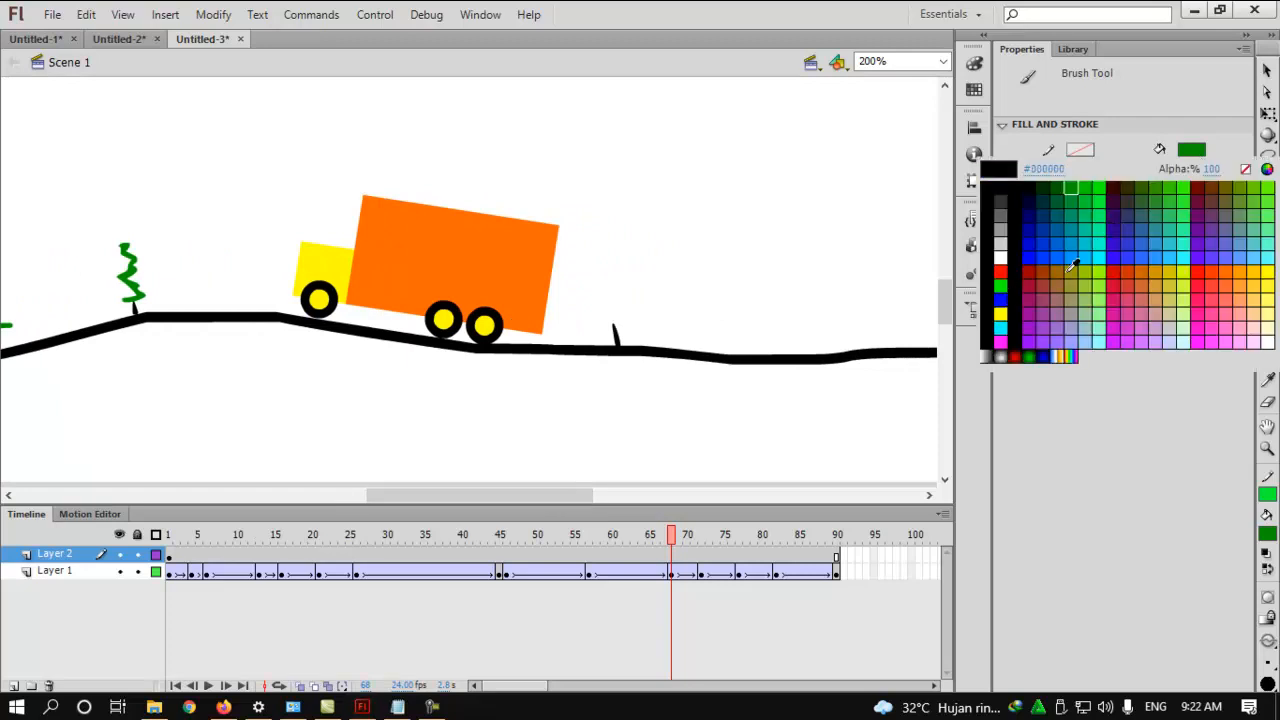
left_click(1000, 286)
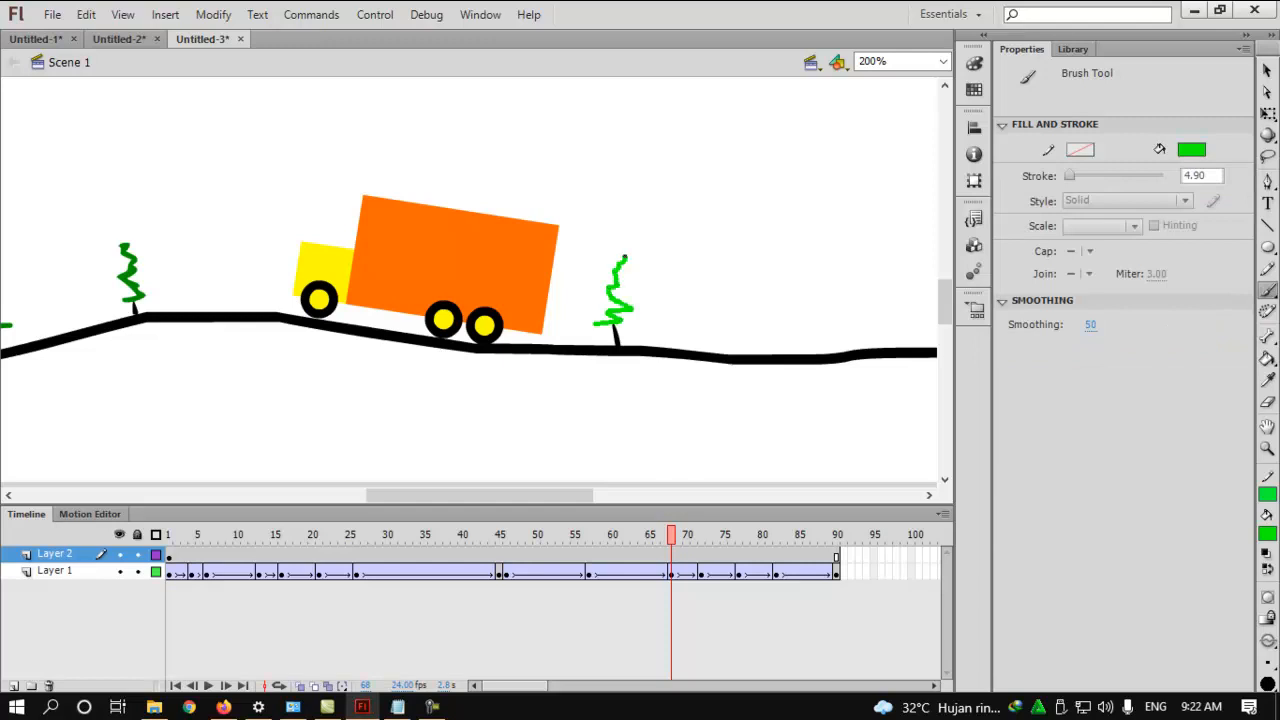
left_click_drag(590, 494, 507, 477)
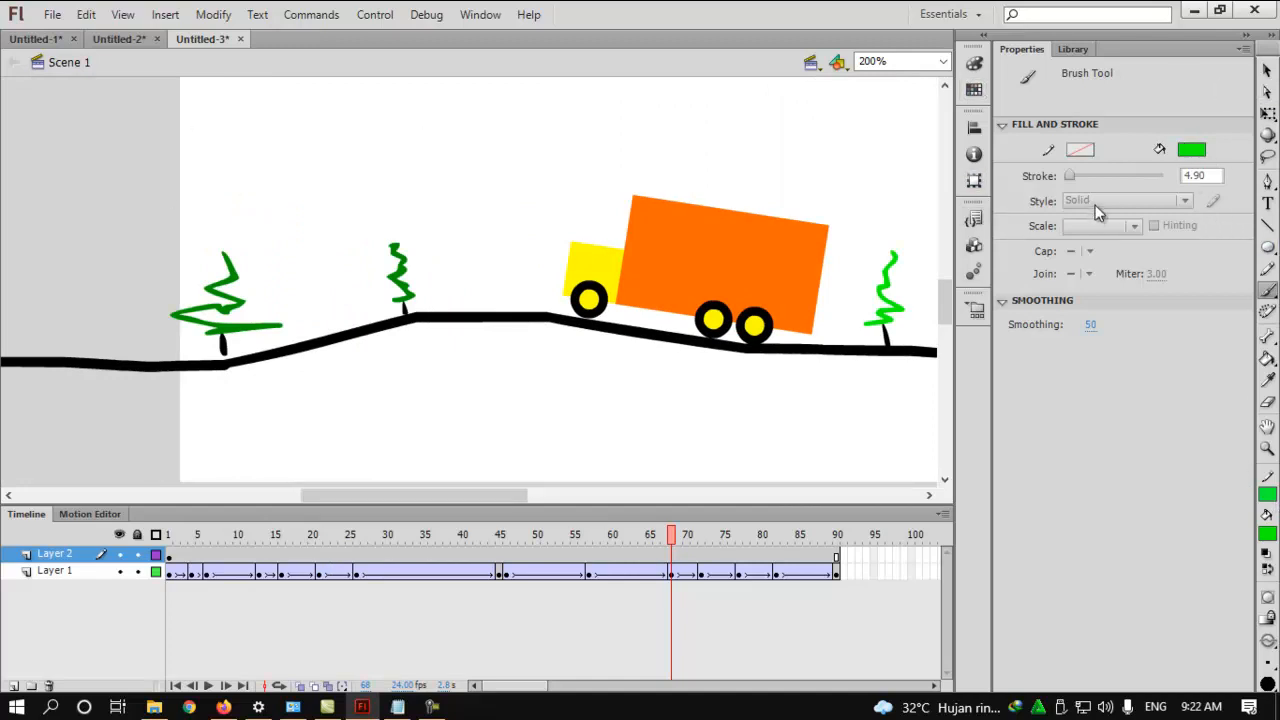
- Set the brush fill to blue and paint four cloud outlines across the sky above the road
left_click(1192, 150)
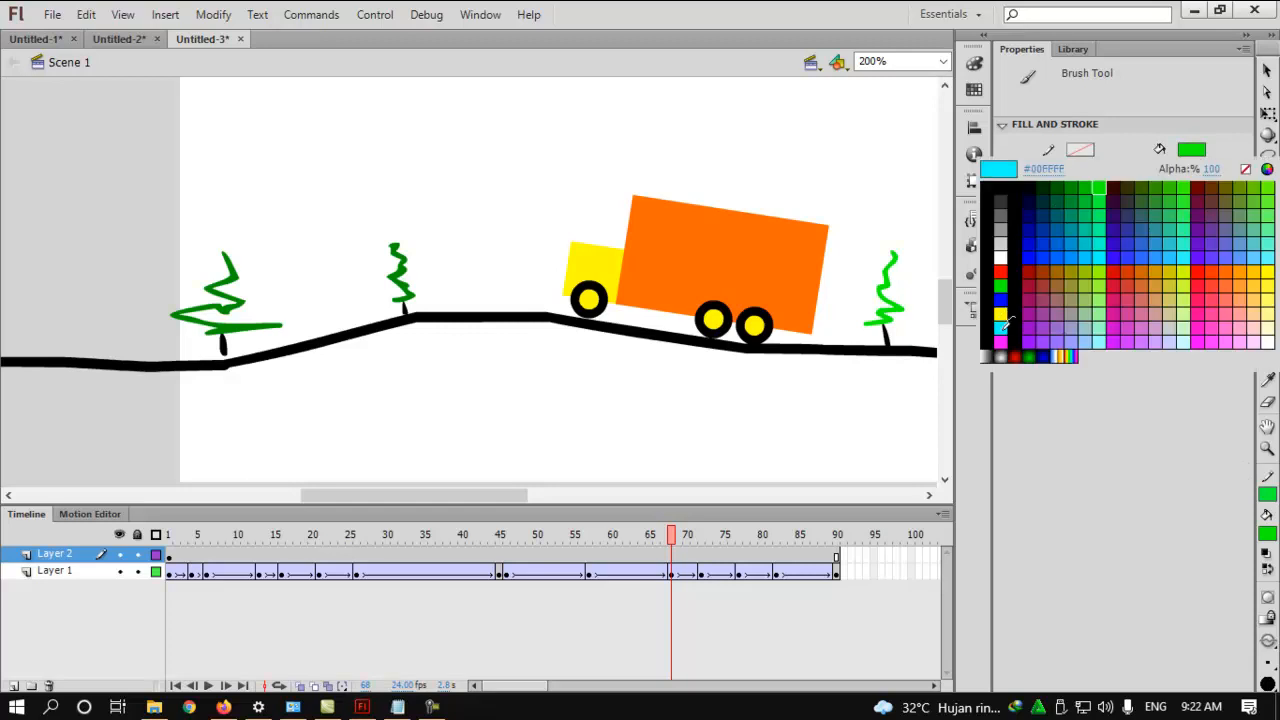
left_click(1001, 298)
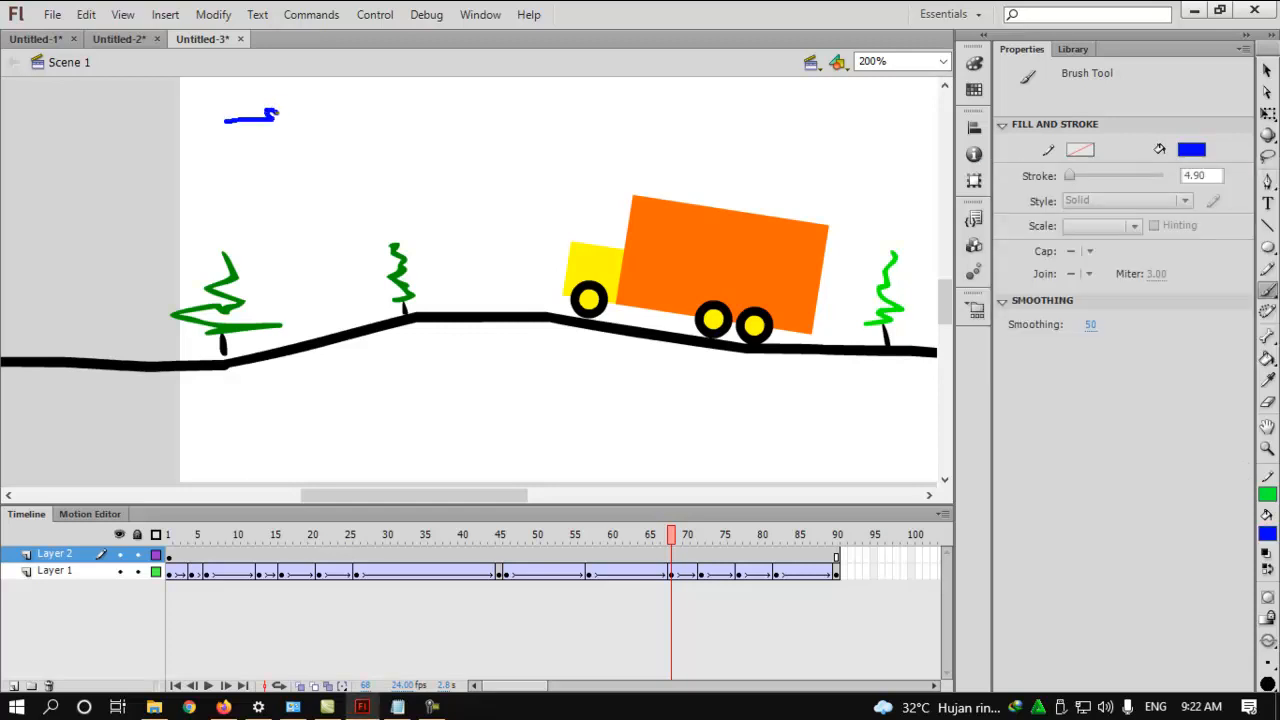
left_click_drag(373, 110, 375, 110)
left_click_drag(697, 117, 718, 117)
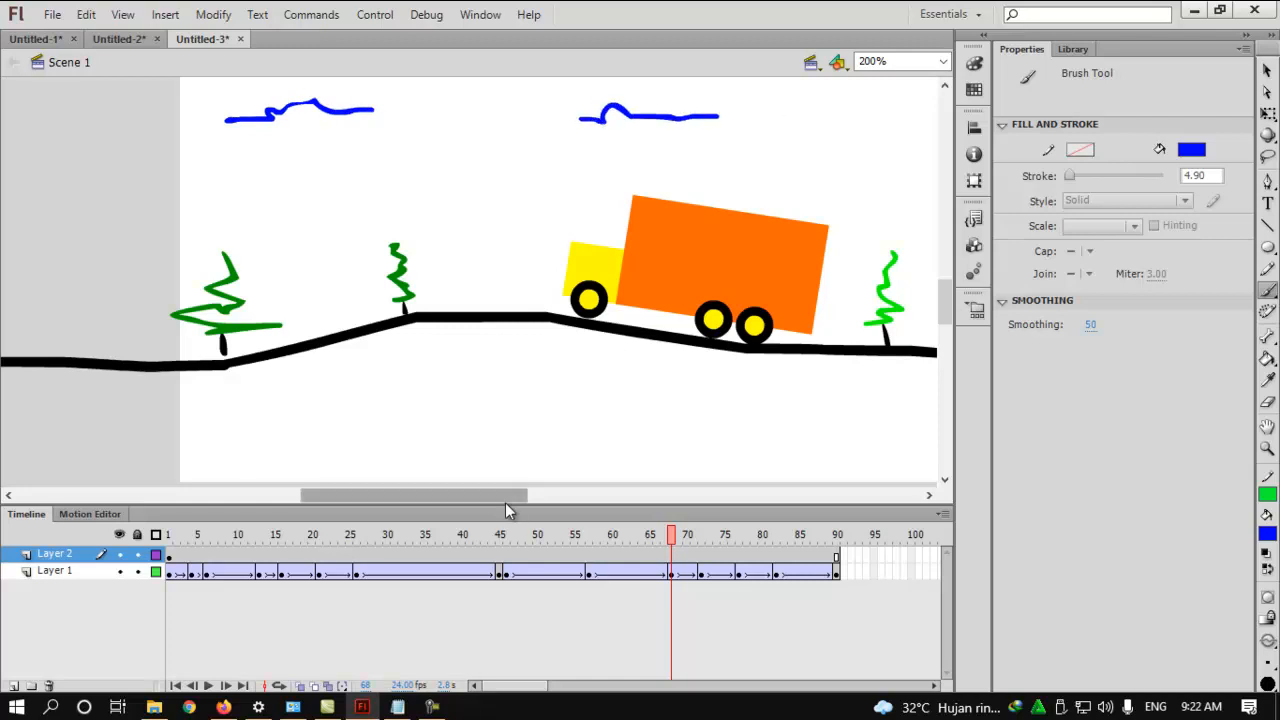
left_click_drag(505, 502, 541, 499)
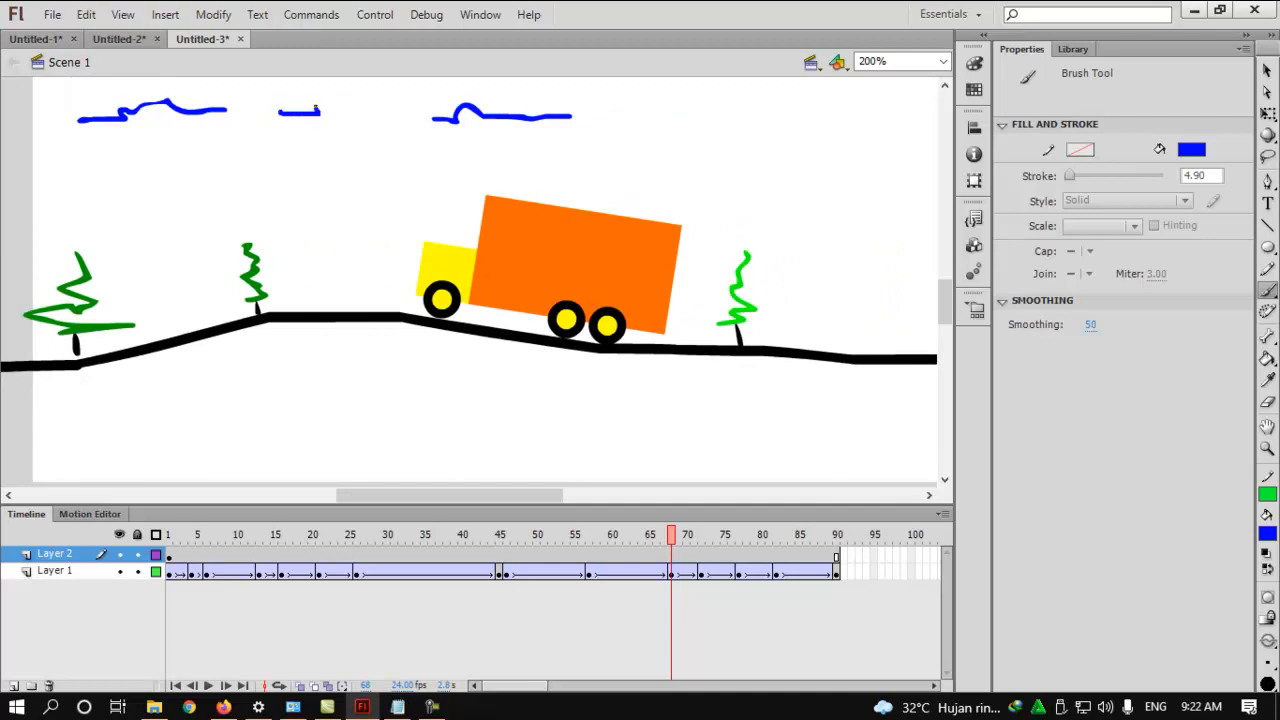
left_click_drag(389, 112, 391, 112)
left_click_drag(913, 120, 916, 121)
- Test the movie to view the truck animation with the trees and clouds, and close the preview
key("ctrl+Return")
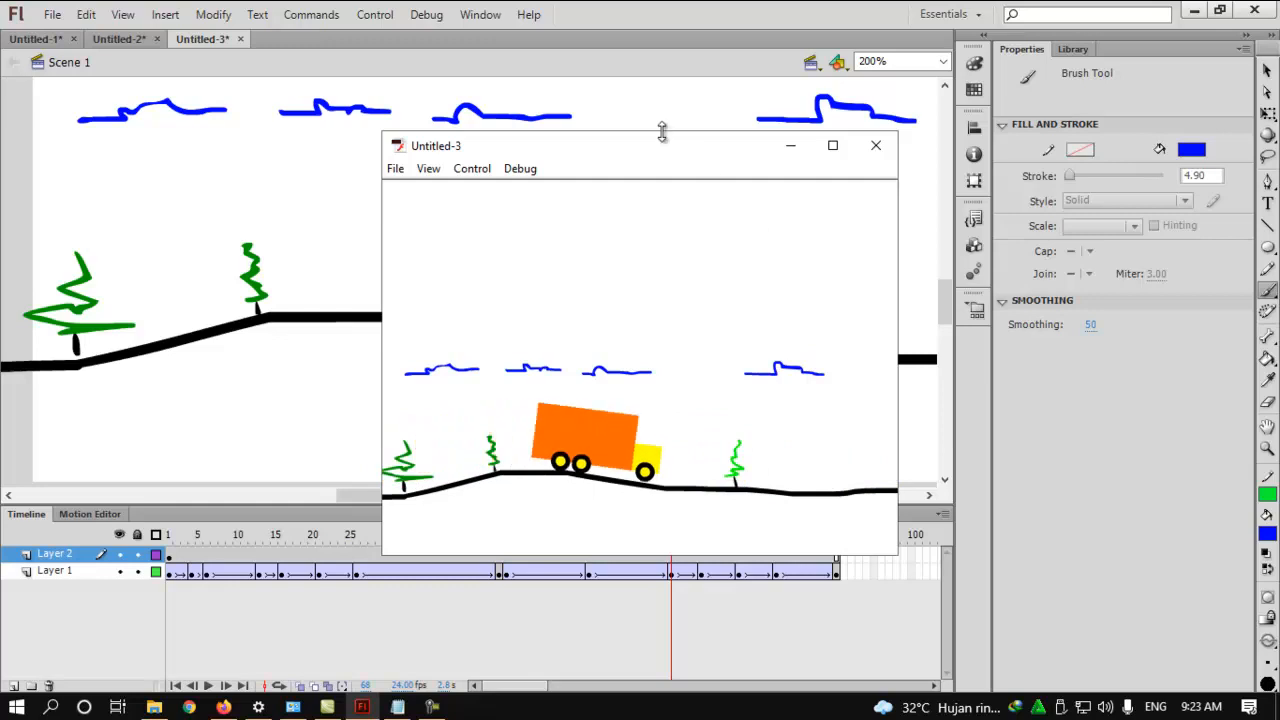
left_click_drag(660, 196, 696, 170)
left_click_drag(657, 413, 657, 451)
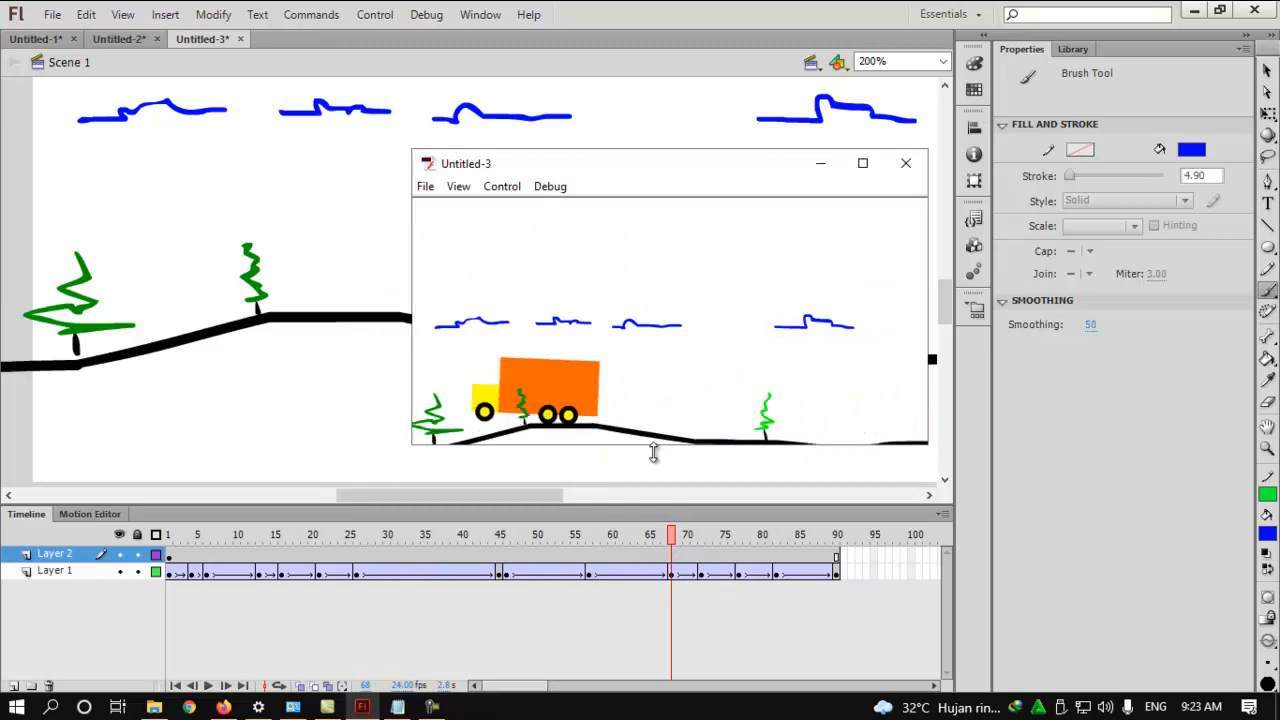
left_click(905, 164)
- Check the list of 2D animation types in Notepad and create a new ActionScript 3.0 document in Flash
left_click(397, 707)
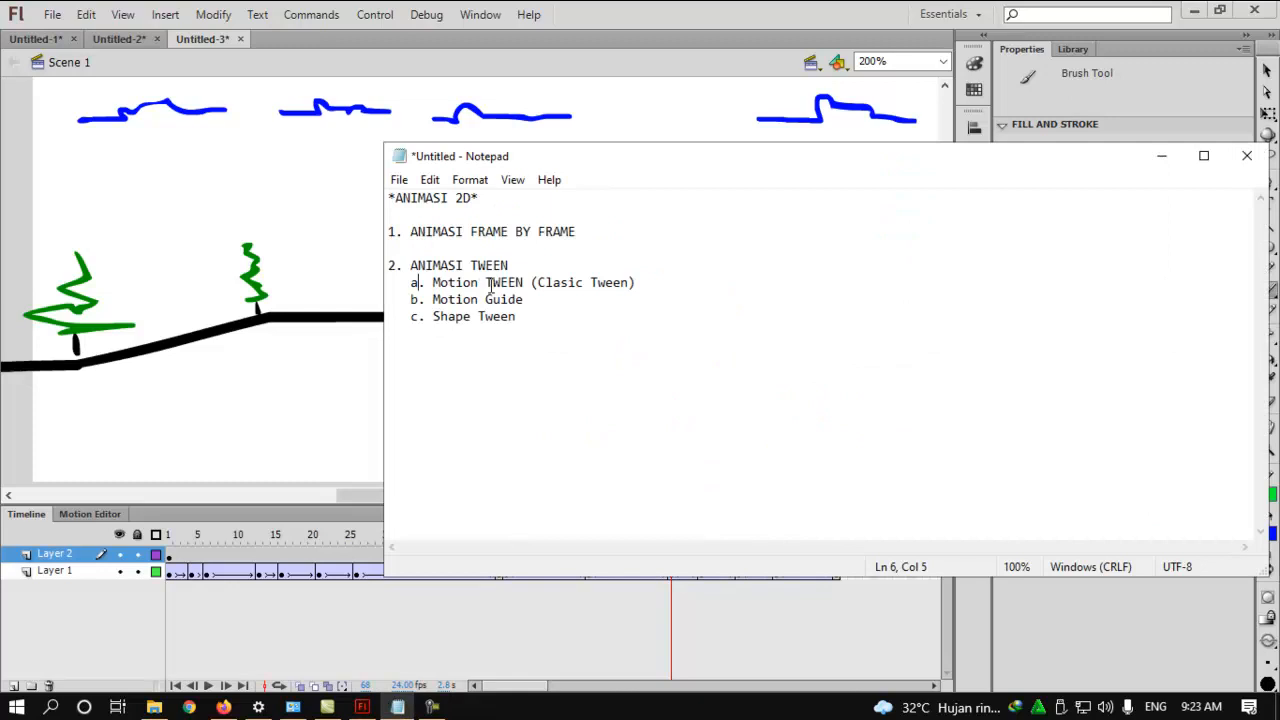
left_click(1161, 155)
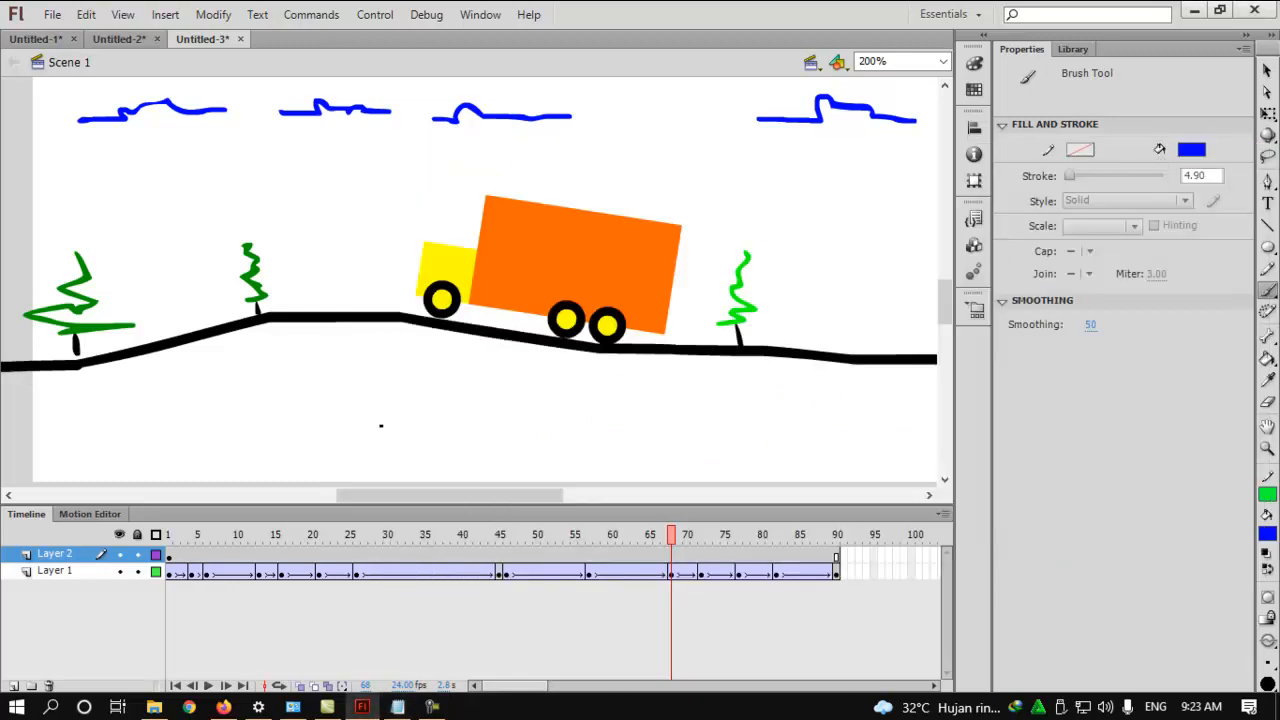
key("ctrl+n")
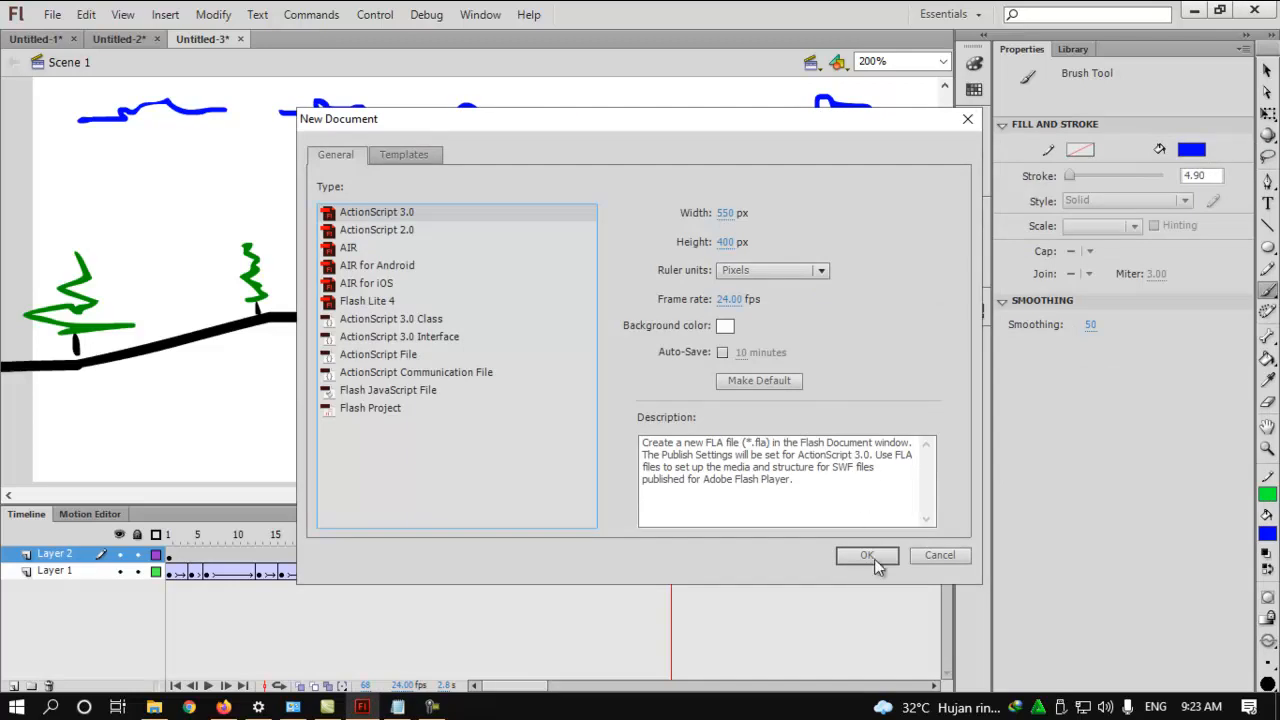
left_click(878, 563)
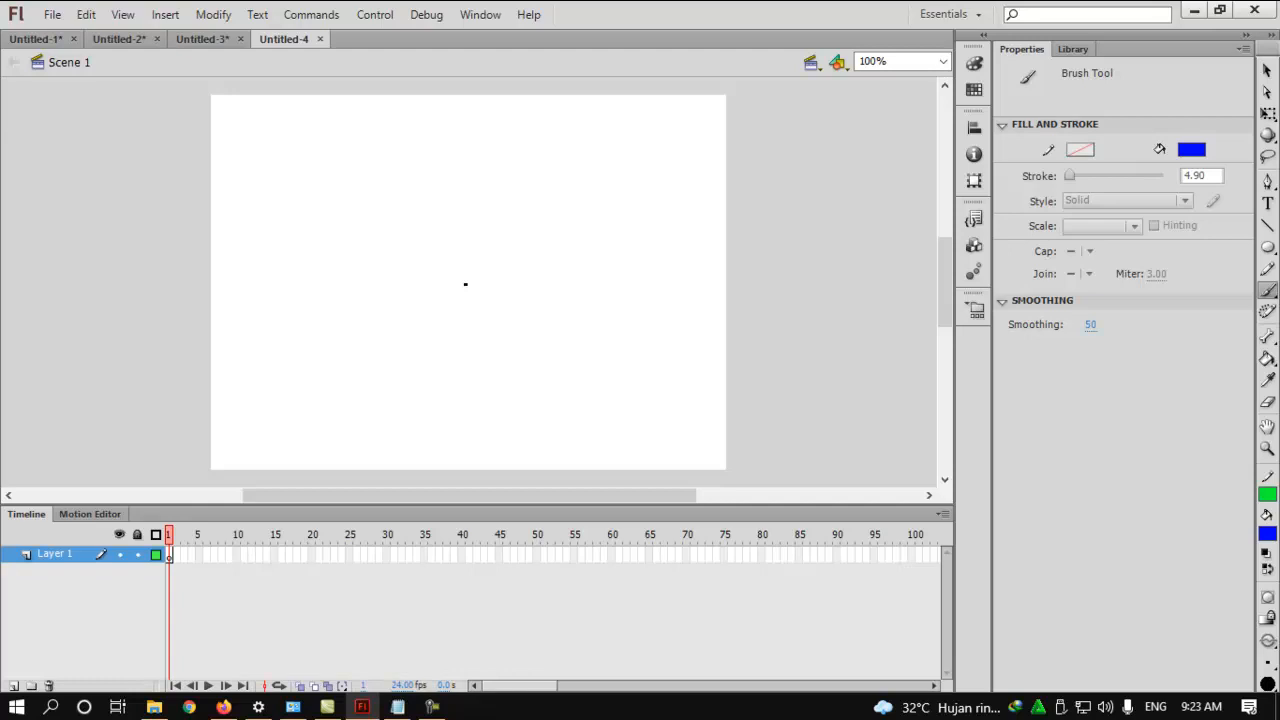
- Set the brush fill to black and paint a 3-shaped butterfly wing outline about 15 by 23.5 px near the stage's left edge
left_click(1268, 246)
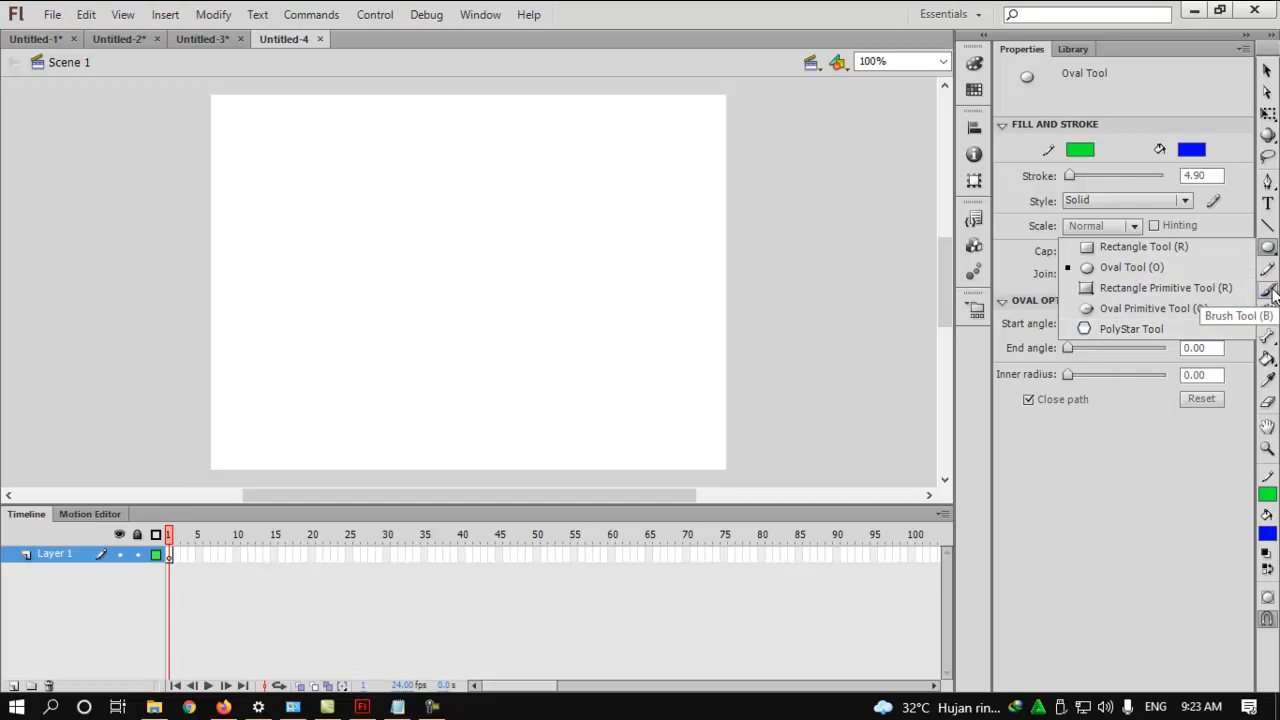
left_click(1268, 290)
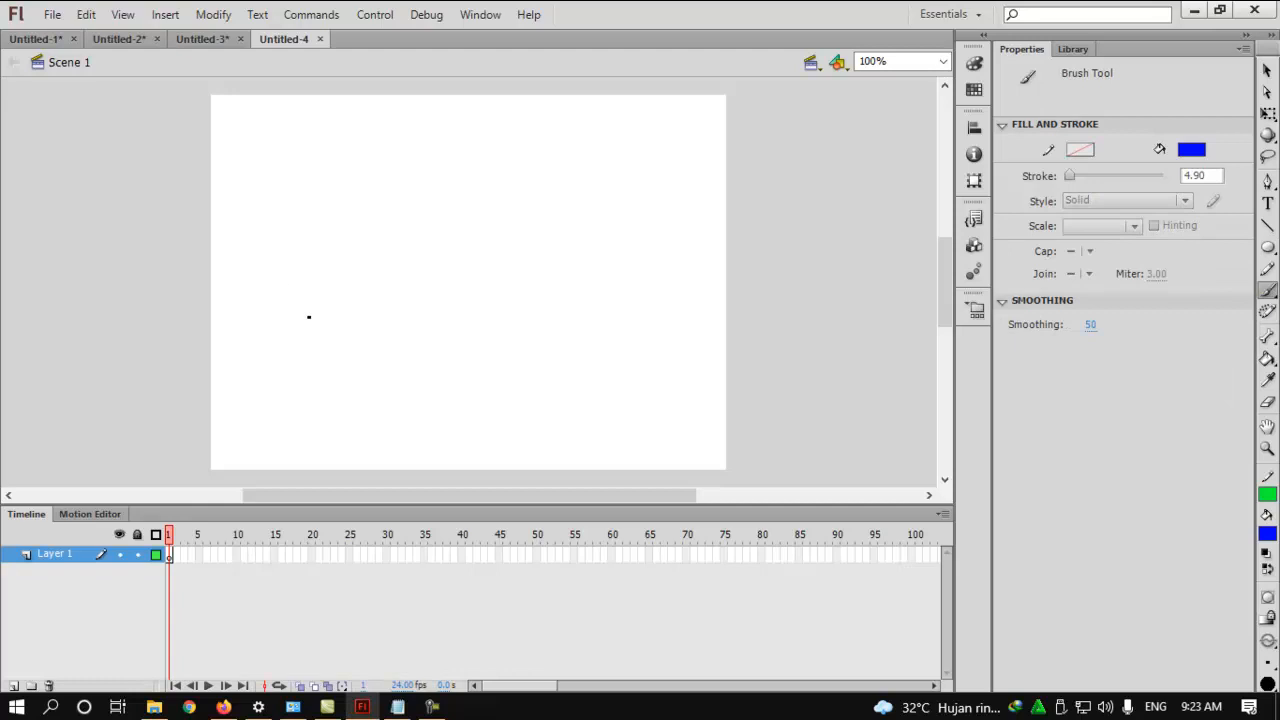
left_click(1191, 150)
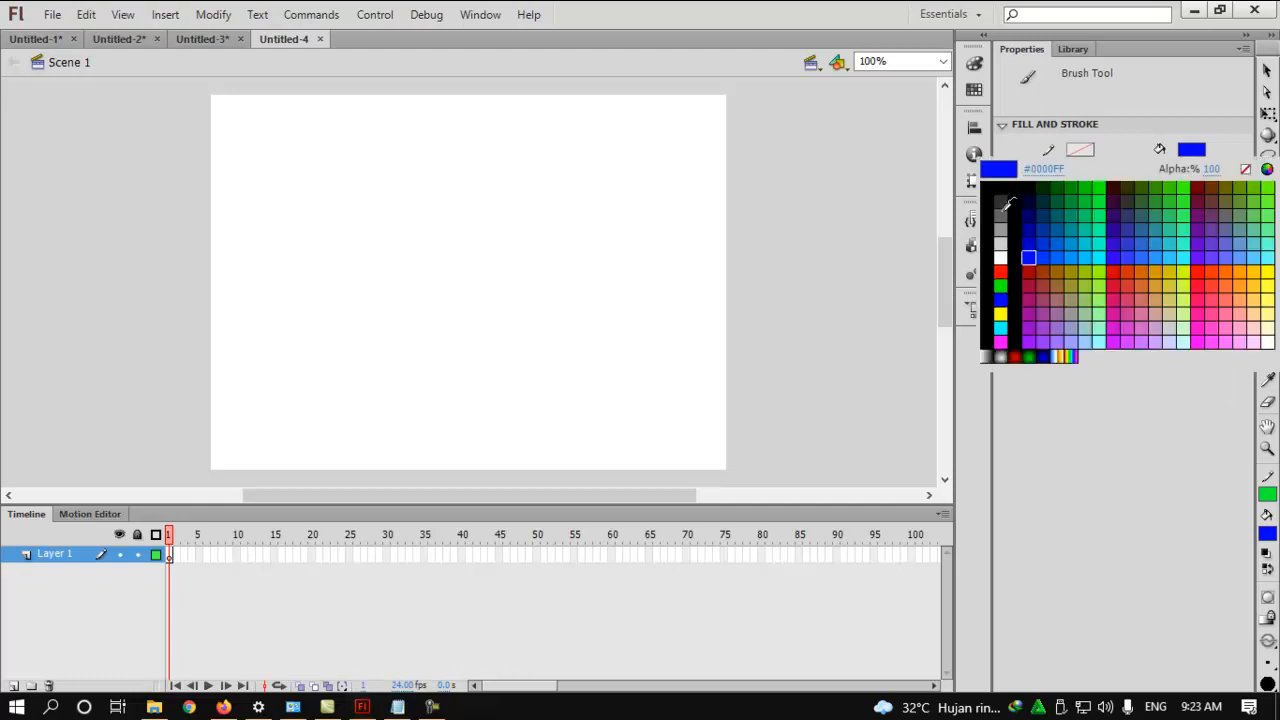
left_click(990, 280)
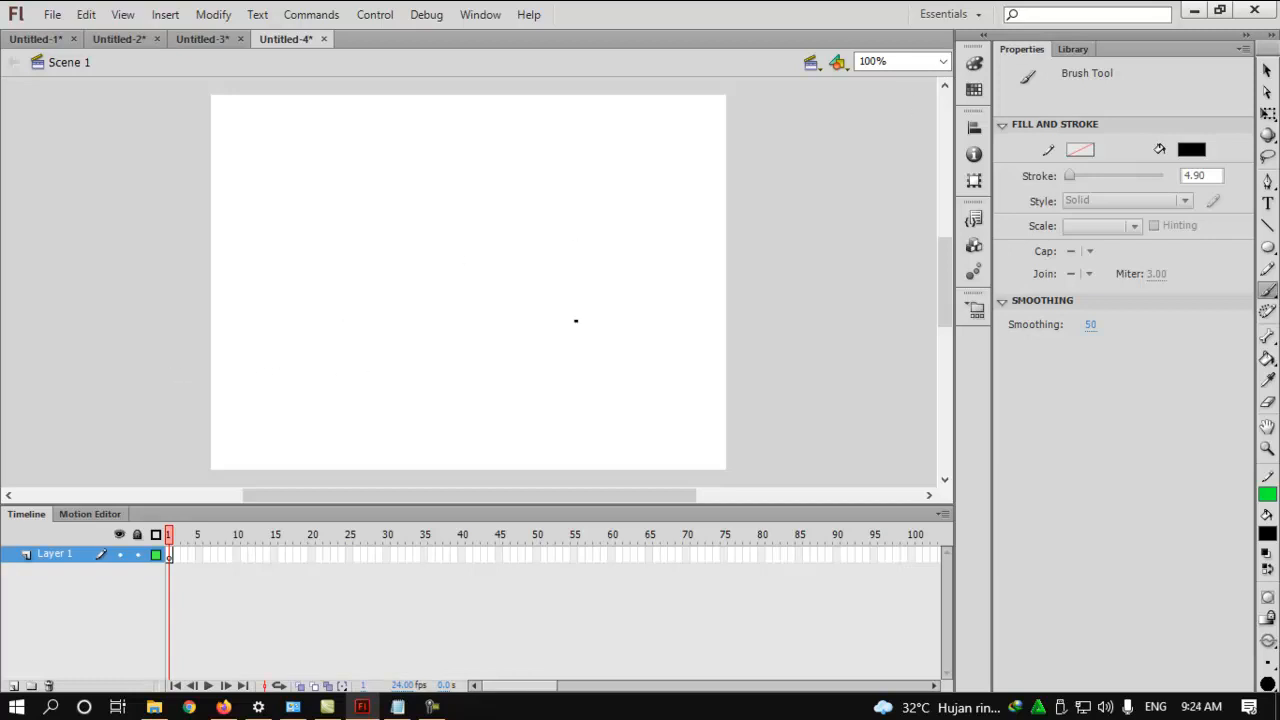
key("ctrl+equal")
key("ctrl+equal")
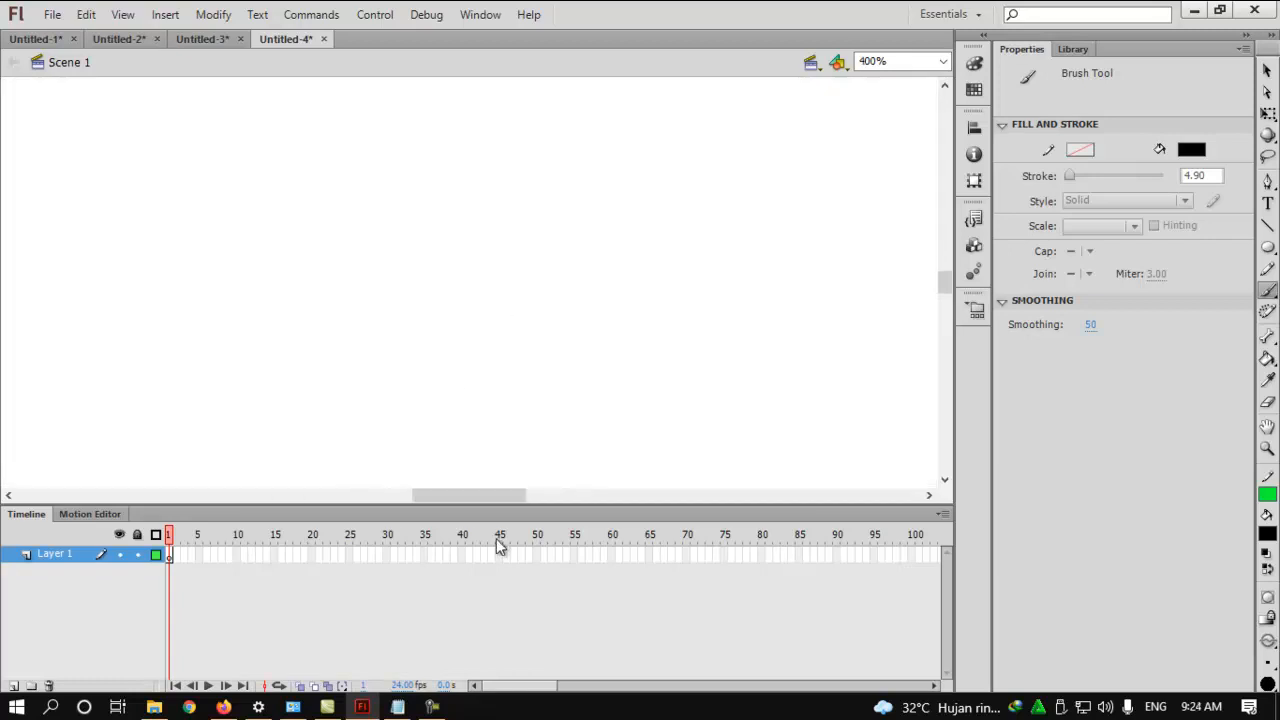
left_click_drag(489, 499, 378, 477)
mouse_move(625, 352)
left_mouse_down()
mouse_move(676, 351)
mouse_move(649, 382)
mouse_move(671, 388)
mouse_move(675, 410)
mouse_move(634, 401)
left_mouse_up()
- Duplicate the wing outline, flip the copy horizontally and place it as the mirrored left wing
key("v")
left_click_drag(566, 300, 747, 429)
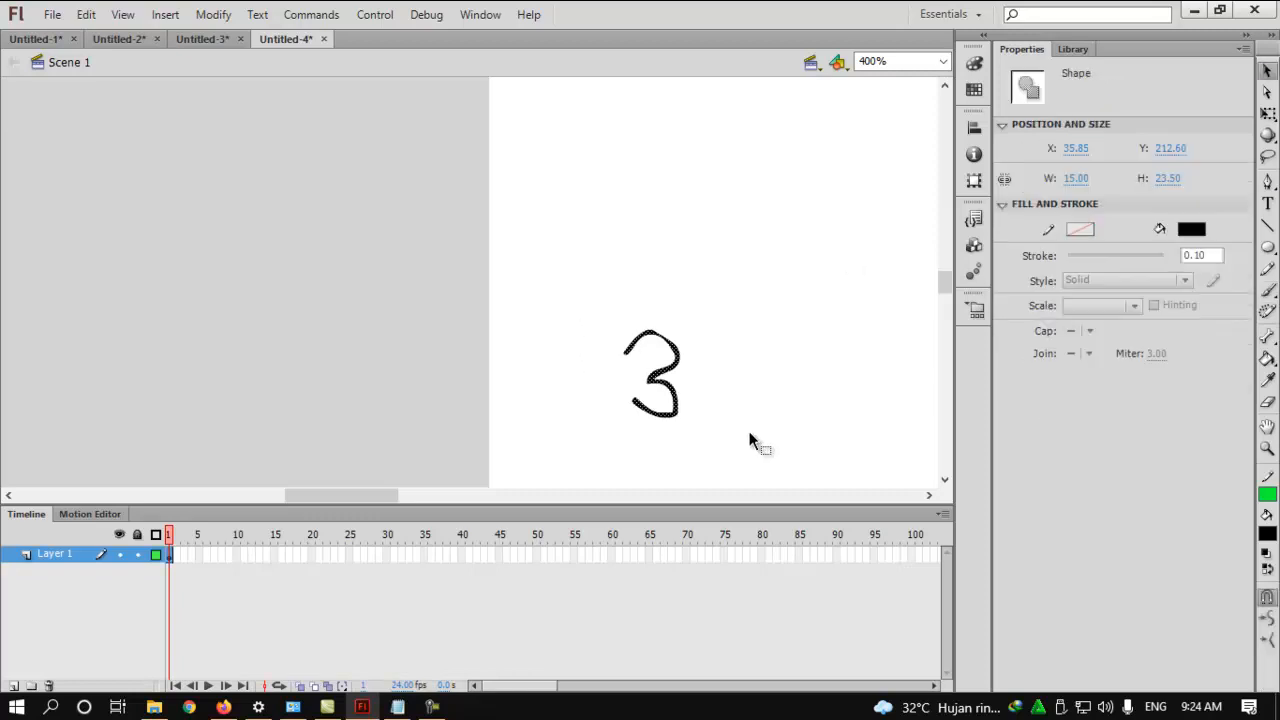
key("ctrl+d")
left_click(1269, 116)
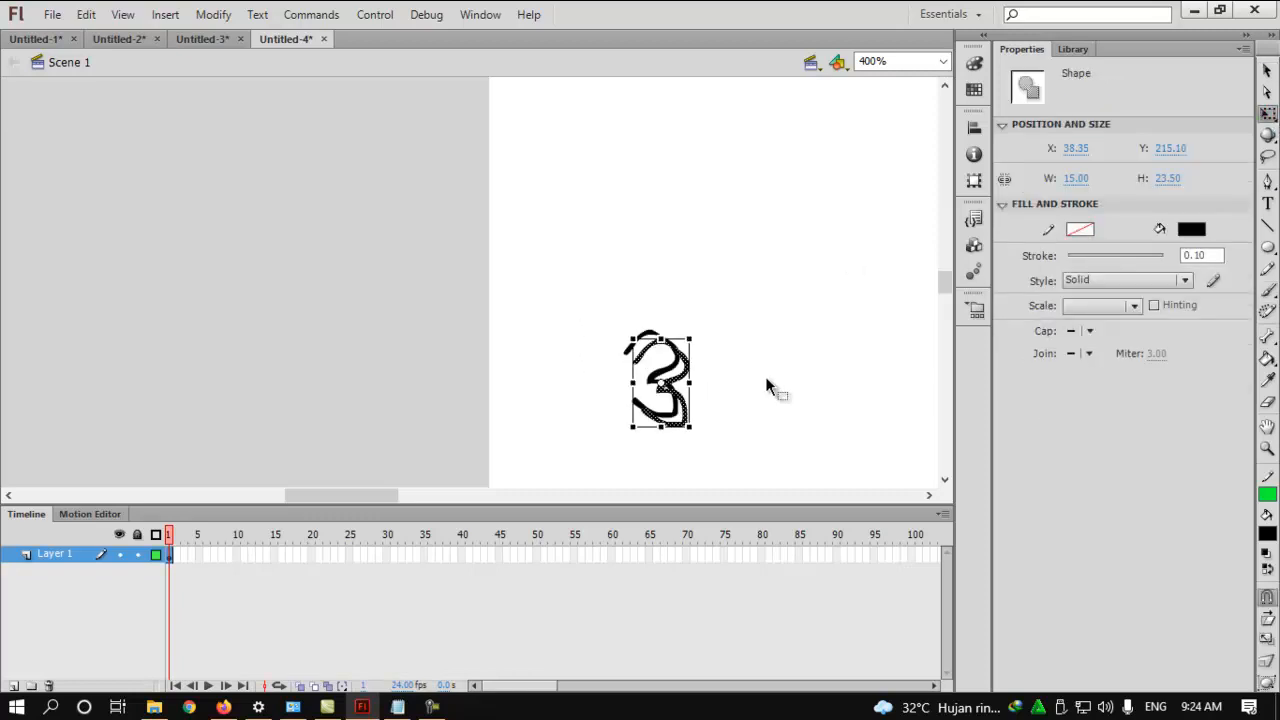
left_click_drag(690, 383, 603, 349)
left_click(710, 440)
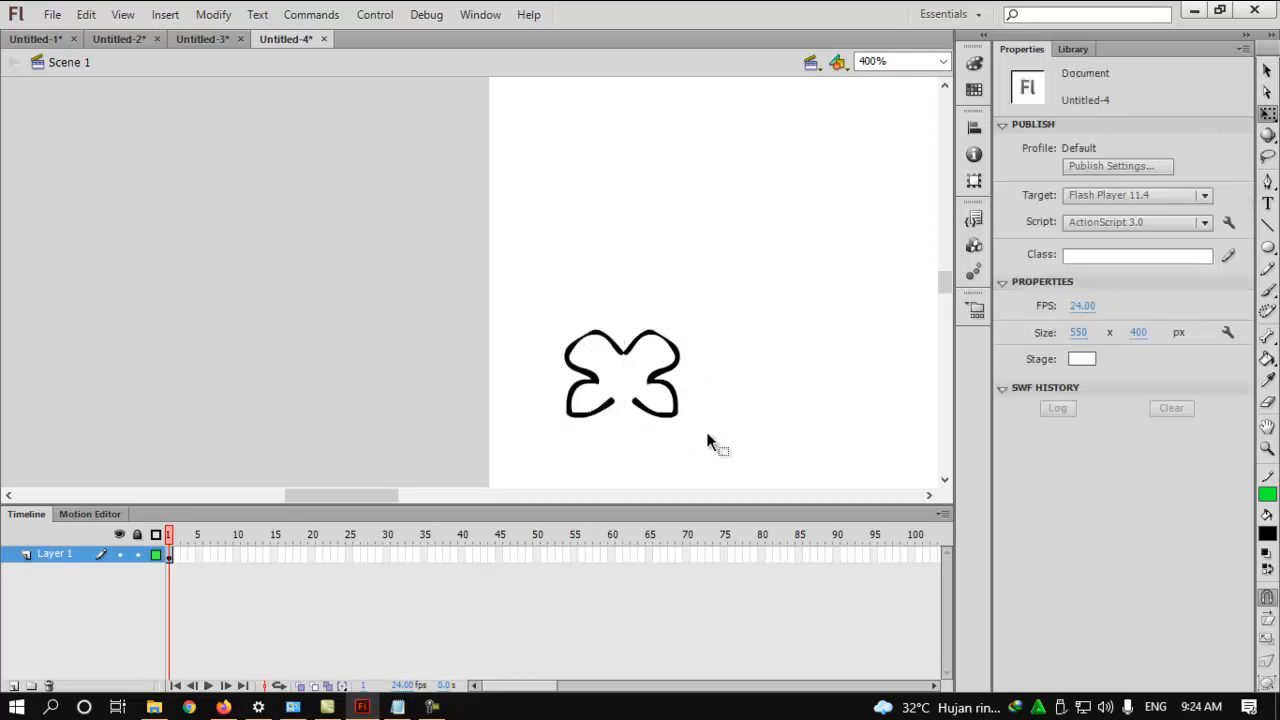
- Nudge the left wing toward the right one and paint the butterfly's black body between the wings with the Brush tool
left_click_drag(535, 315, 623, 430)
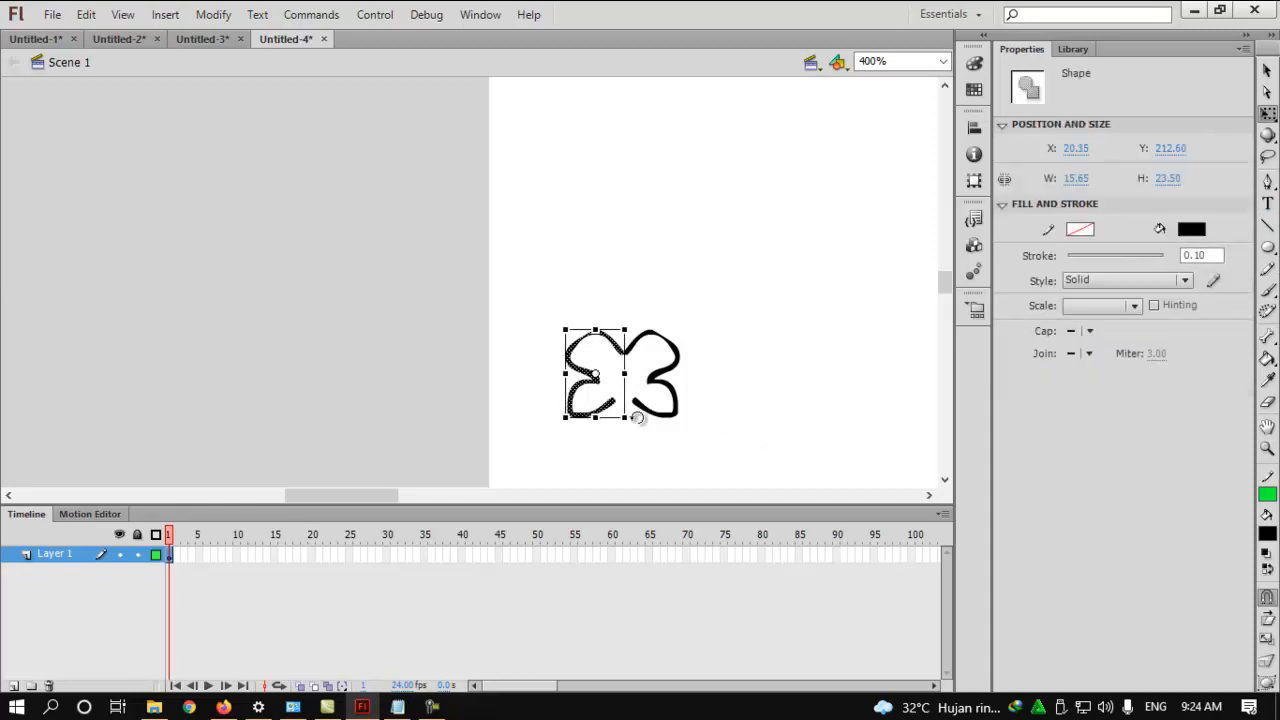
key("Right")
key("b")
mouse_move(622, 394)
left_mouse_down()
mouse_move(633, 375)
mouse_move(628, 389)
left_mouse_up()
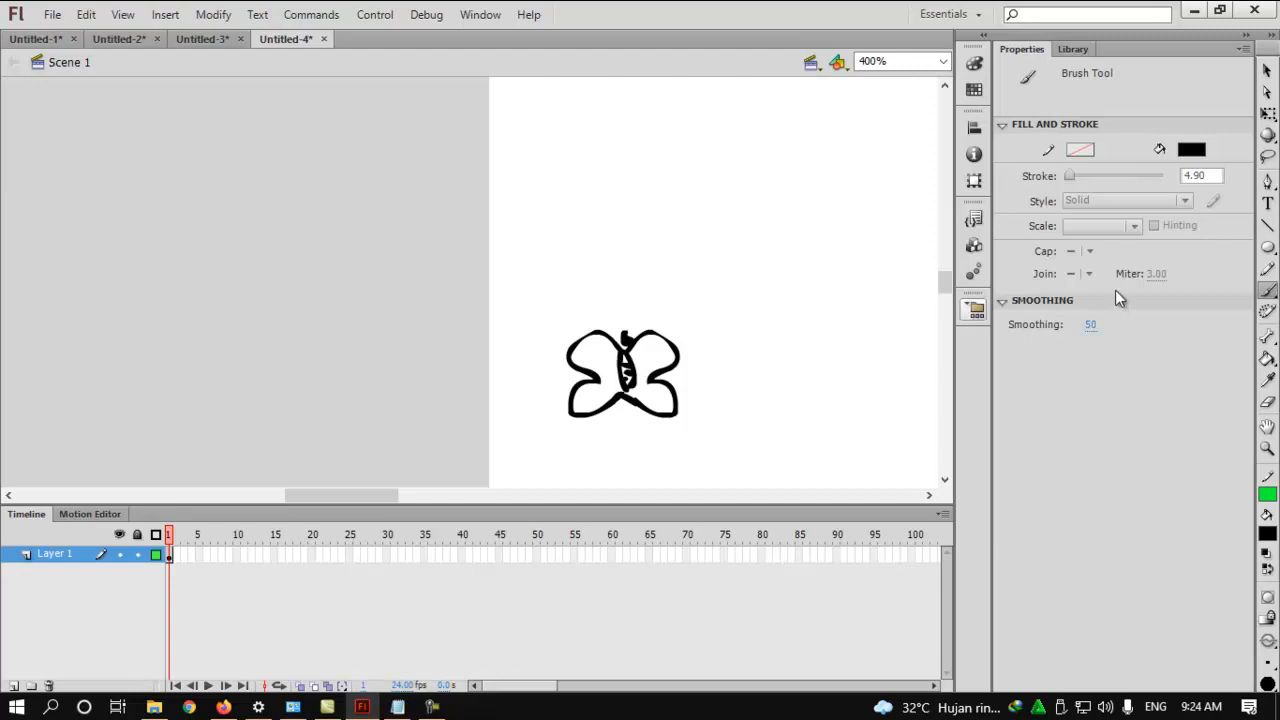
key("ctrl+s")
left_click(945, 126)
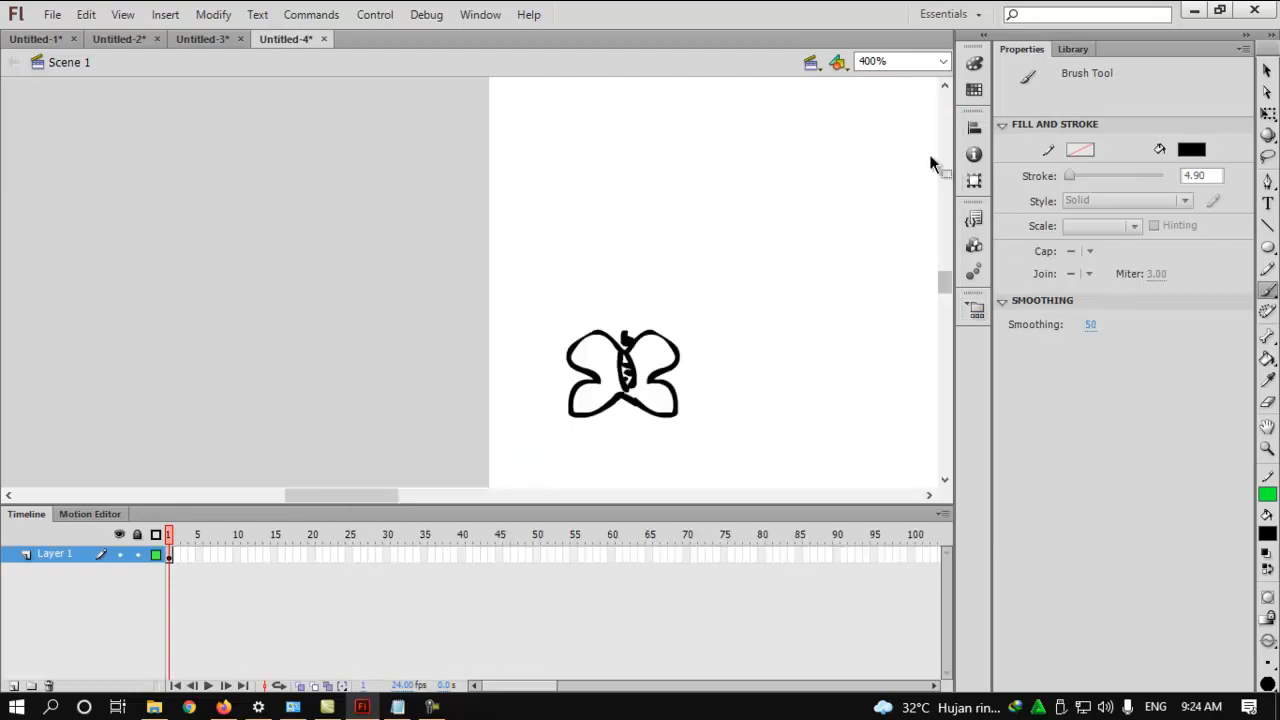
- Set the brush fill to red and paint the butterfly's head and a ring-shaped spot on each of the four wing parts
left_click(1191, 149)
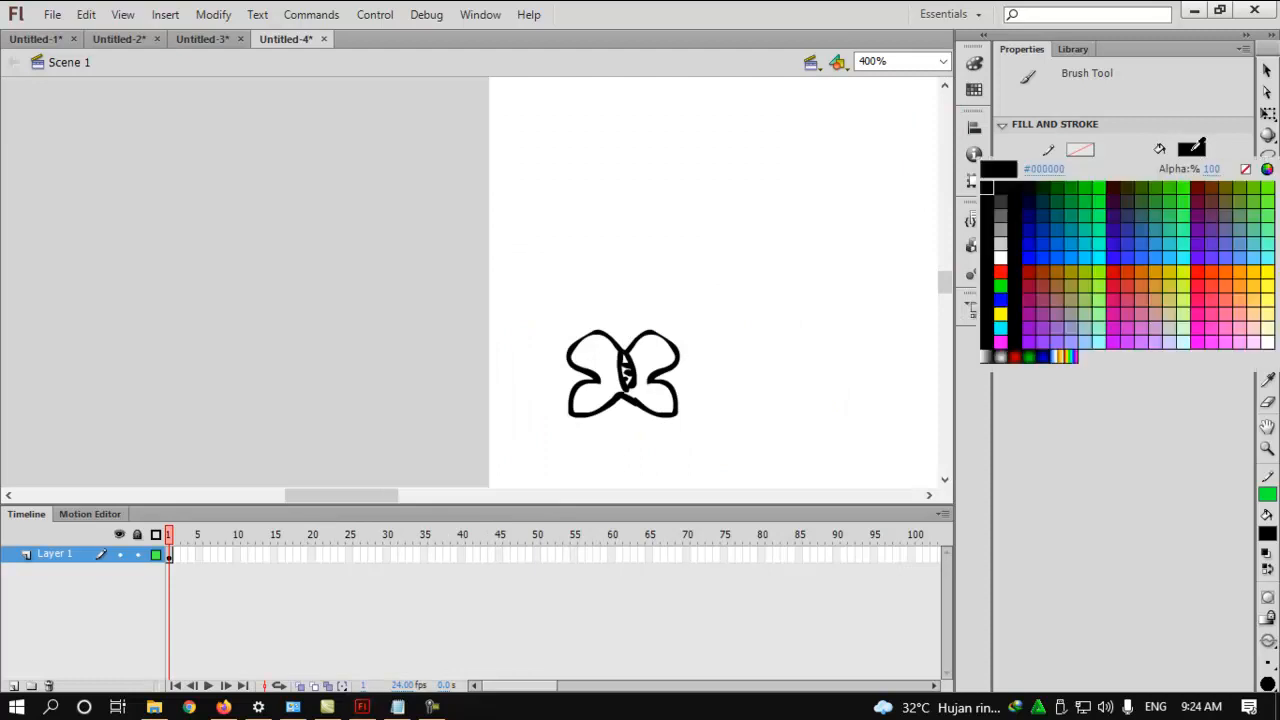
left_click(1008, 263)
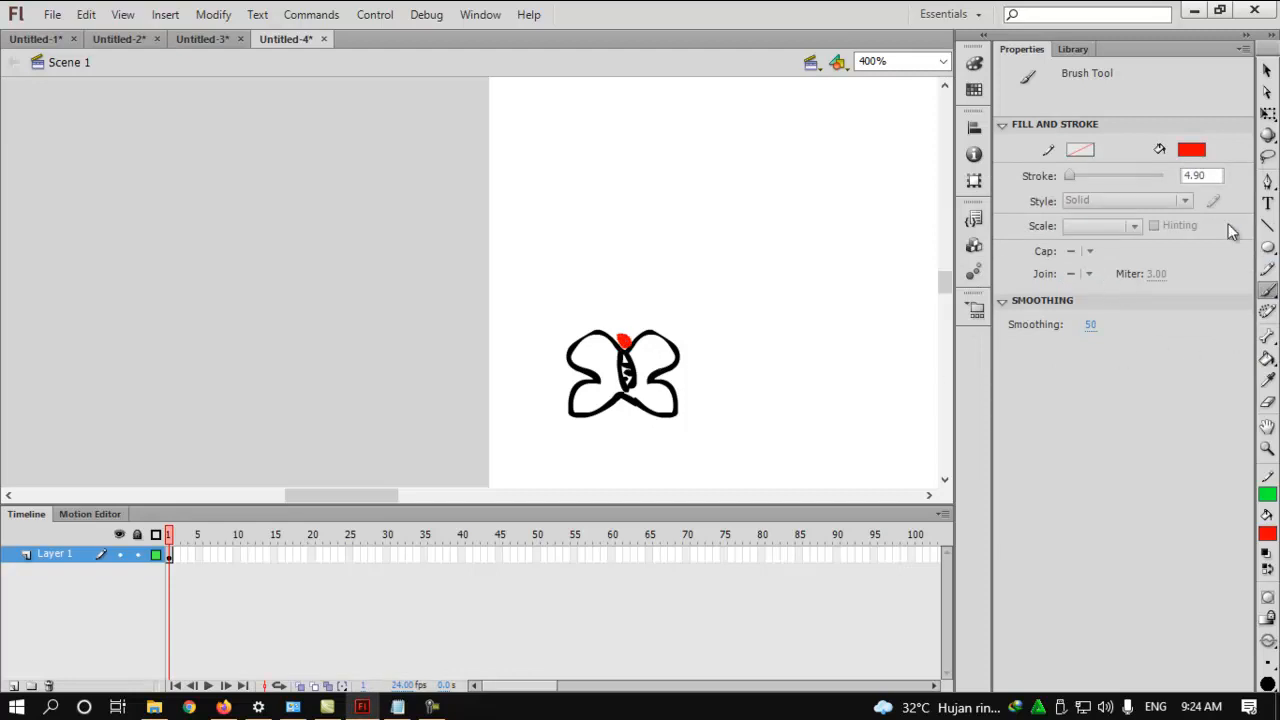
mouse_move(650, 358)
left_mouse_down()
mouse_move(657, 342)
mouse_move(596, 350)
left_mouse_up()
mouse_move(588, 400)
left_mouse_down()
mouse_move(666, 400)
mouse_move(645, 388)
mouse_move(650, 402)
left_mouse_up()
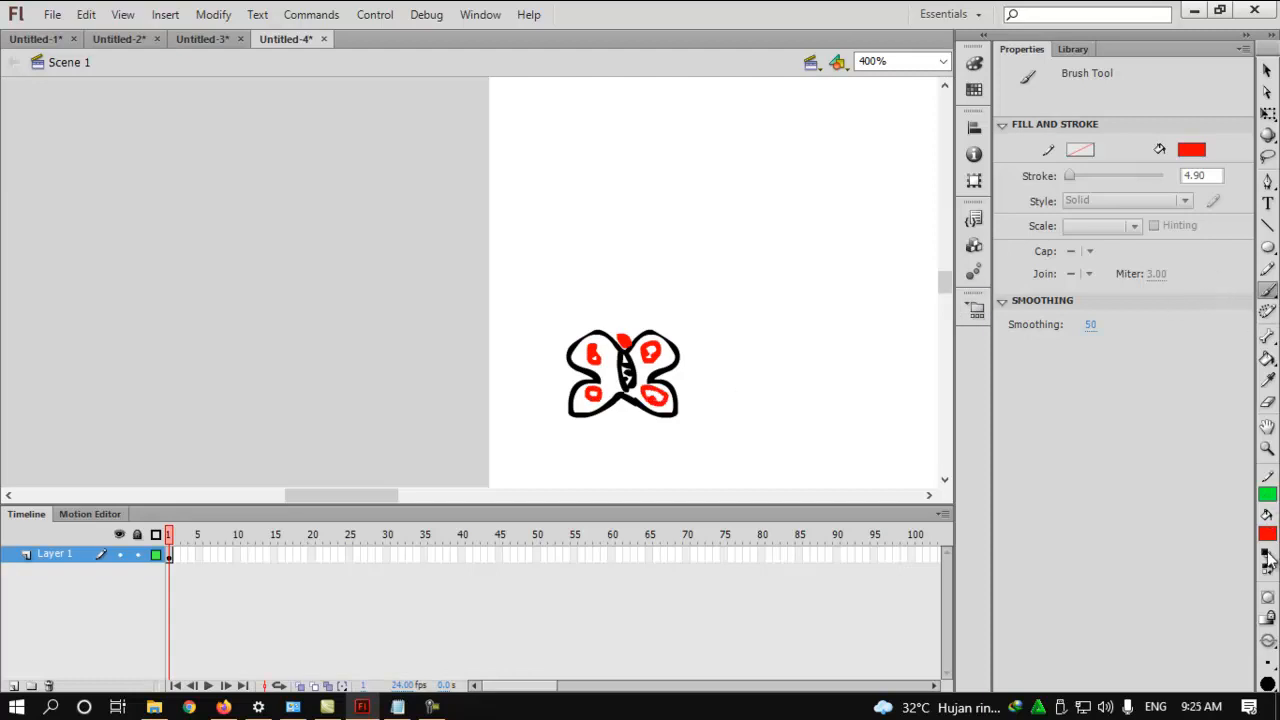
- Fill the butterfly's wings with light purple using the Paint Bucket tool
left_click(1267, 358)
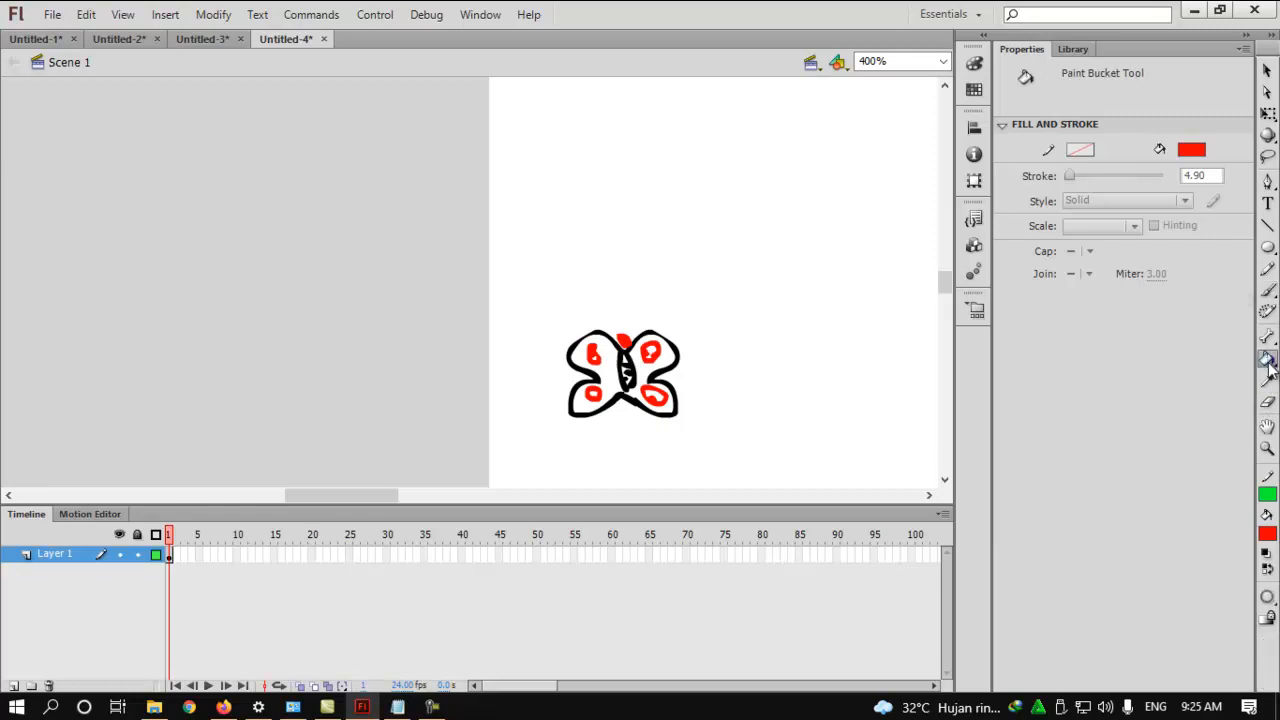
left_click(1192, 150)
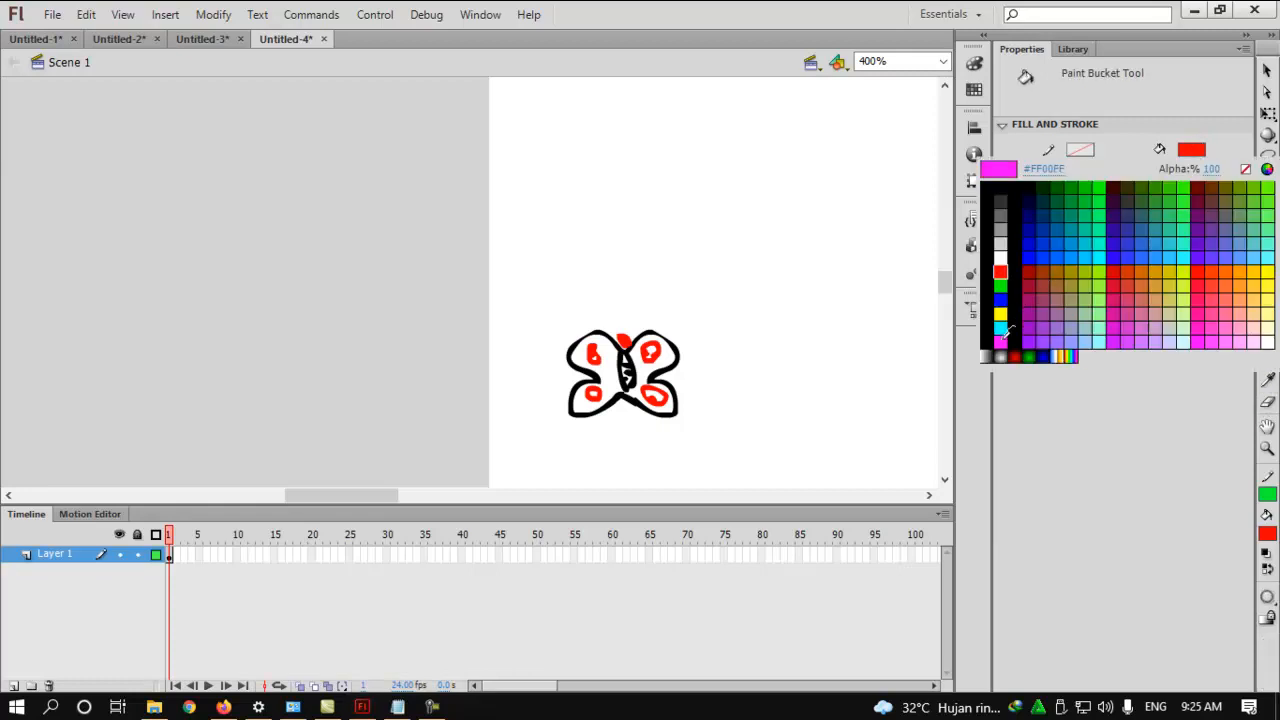
left_click(1063, 333)
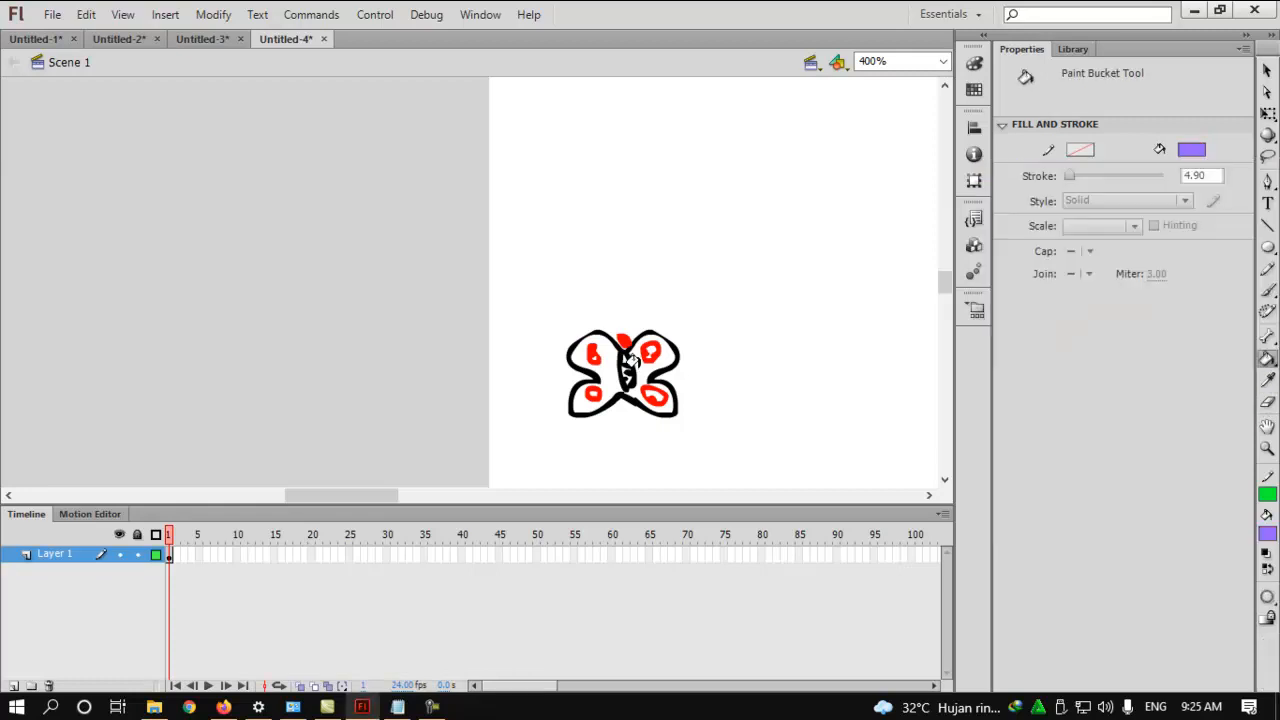
left_click(596, 362)
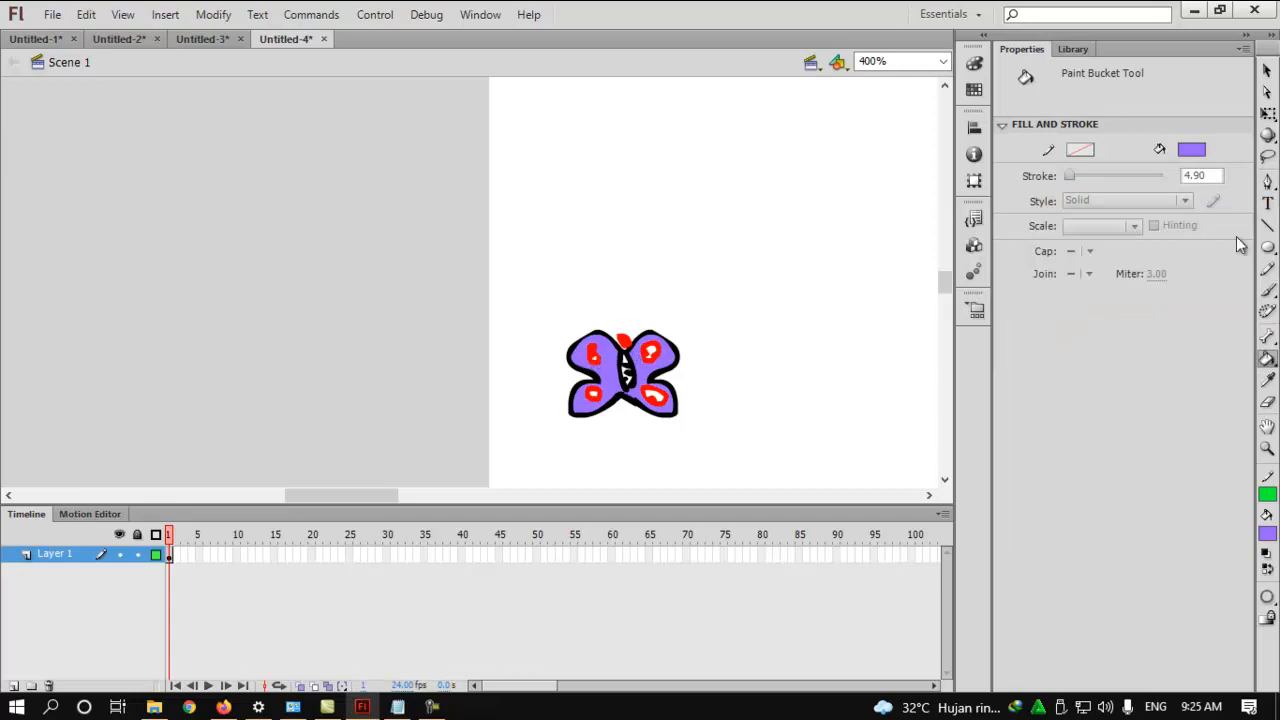
- Set the fill to yellow and fill the centres of the red wing spots with the Paint Bucket tool
left_click(1190, 152)
left_click(1000, 314)
left_click(648, 351)
left_click(654, 396)
left_click(592, 393)
key("ctrl+z")
left_click(590, 390)
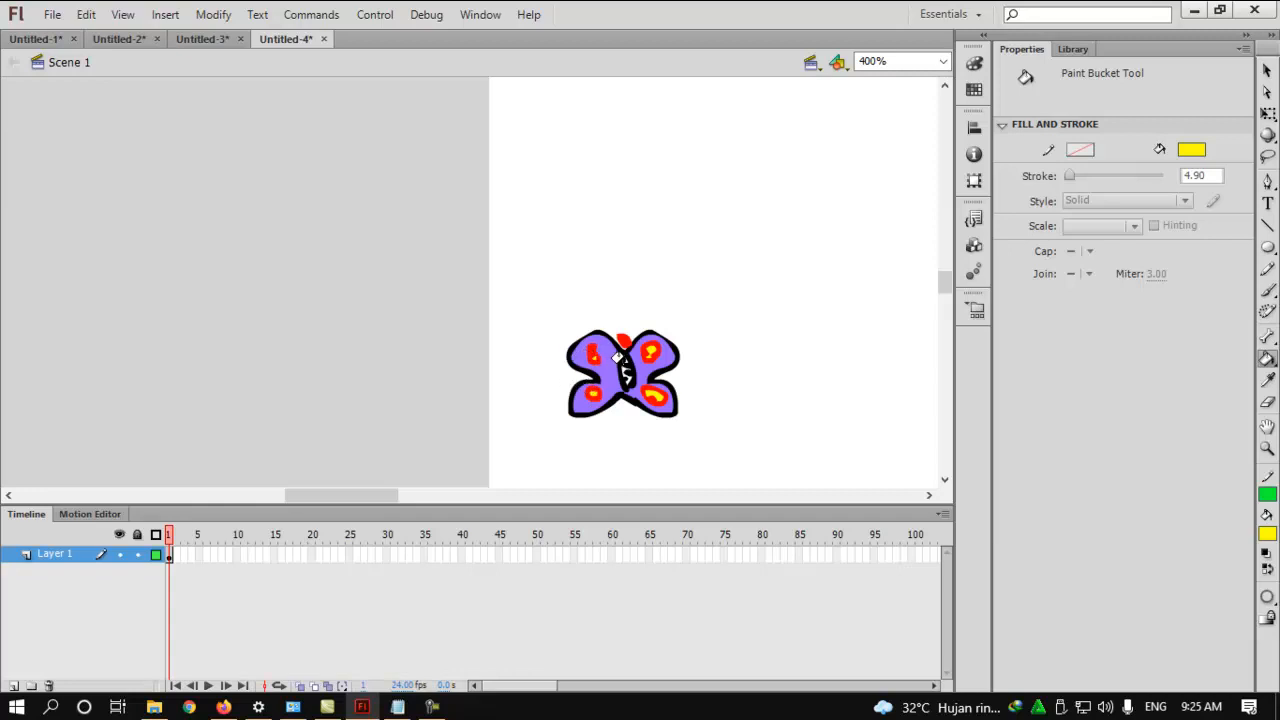
- Try to fill the small gaps in the butterfly's body with yellow
left_click(615, 356)
key("ctrl+z")
left_click(616, 357)
key("ctrl+z")
left_click(616, 362)
key("ctrl+z")
- Fill the white gaps inside the butterfly's black body with yellow at 800% zoom
key("ctrl+=")
left_click(777, 437)
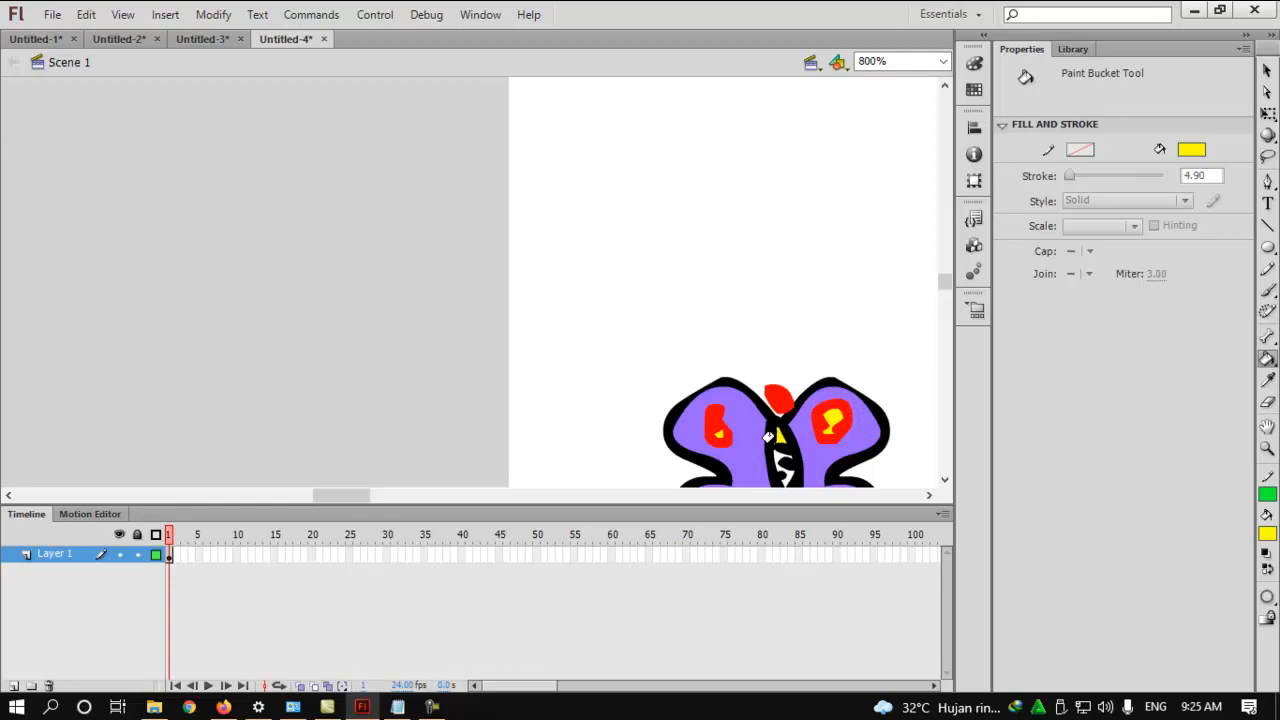
left_click(774, 457)
scroll(777, 403, "down", 3)
scroll(777, 403, "up", 3)
scroll(554, 384, "down", 2)
key("-")
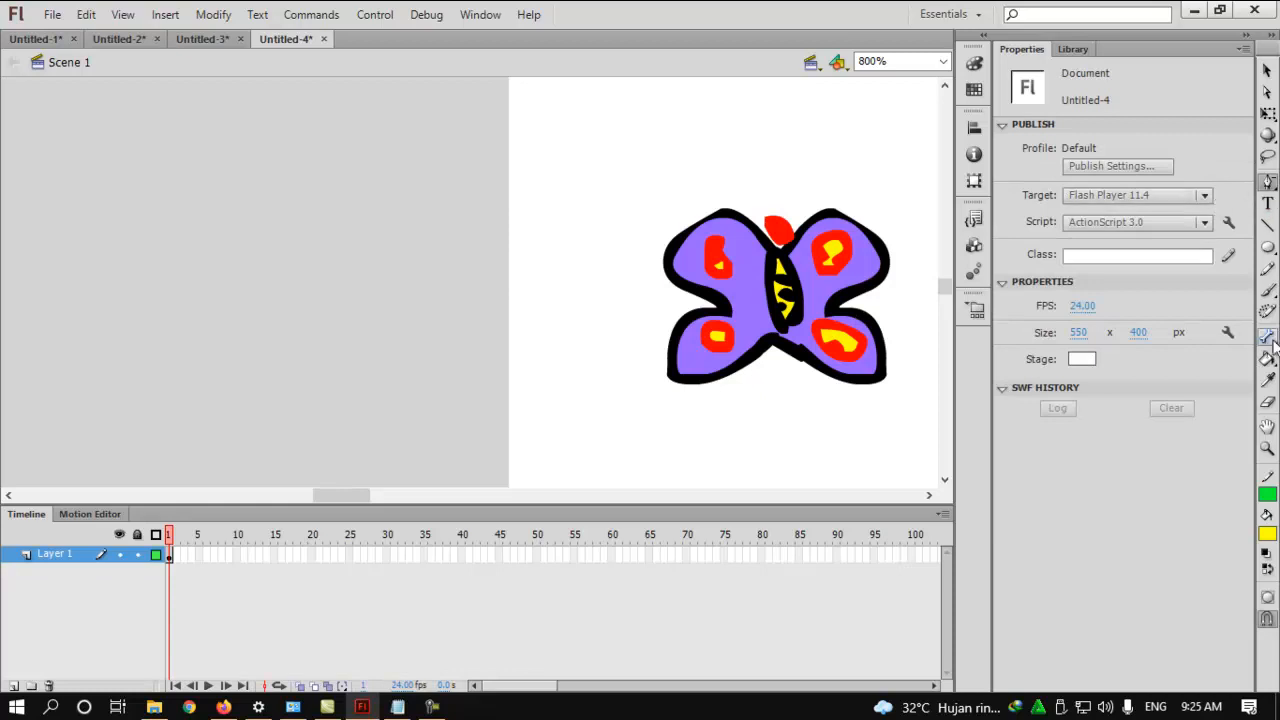
- Paint two curled yellow antennae above the butterfly's red head with the Brush tool
left_click(1267, 289)
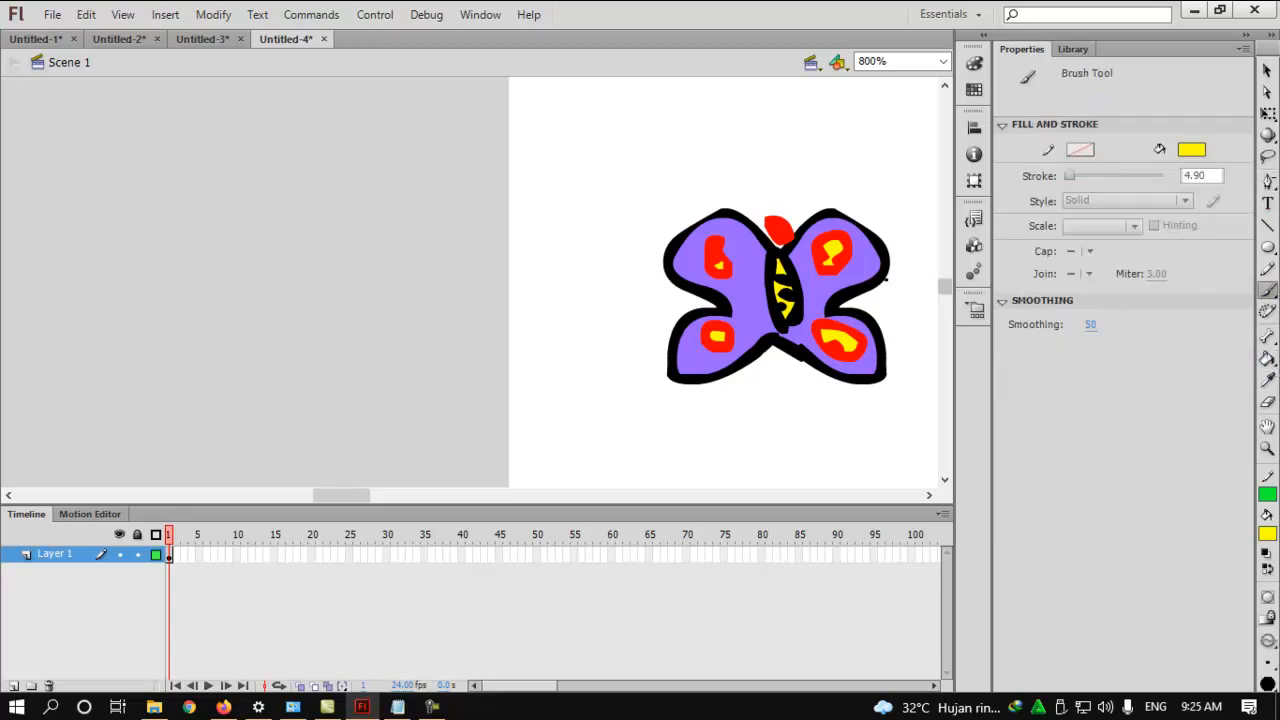
left_click(1197, 150)
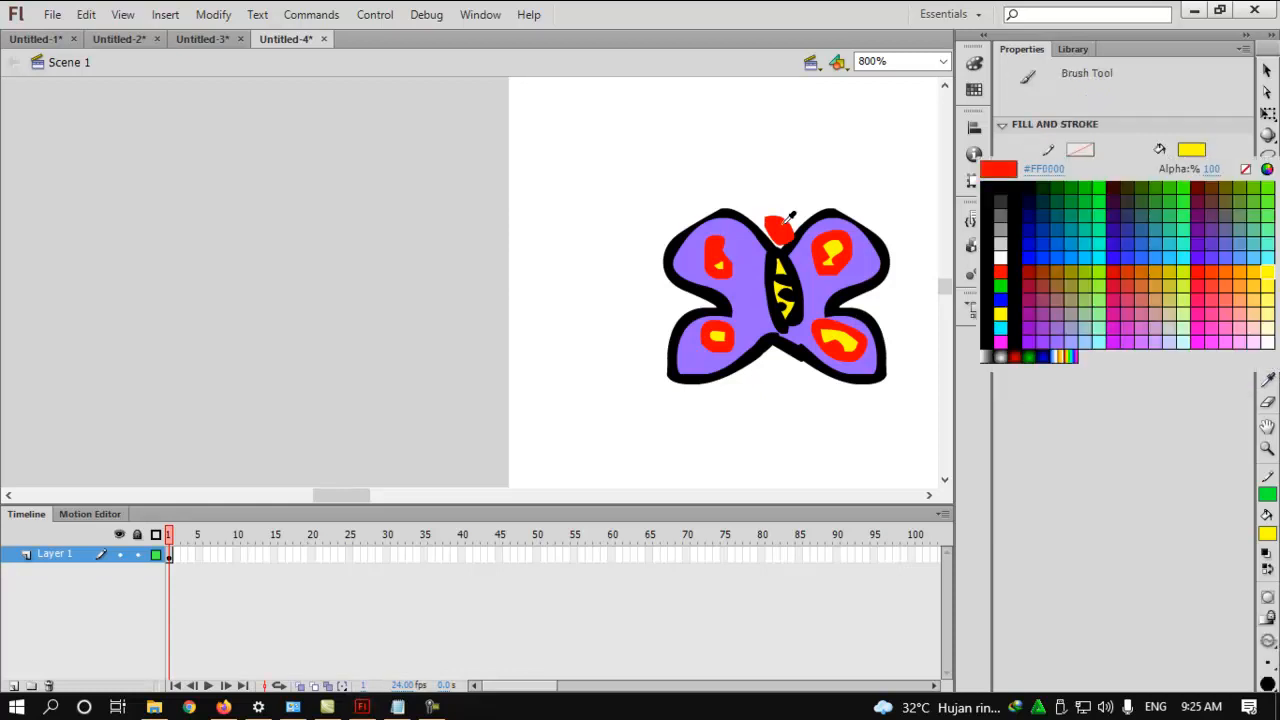
left_click(1199, 149)
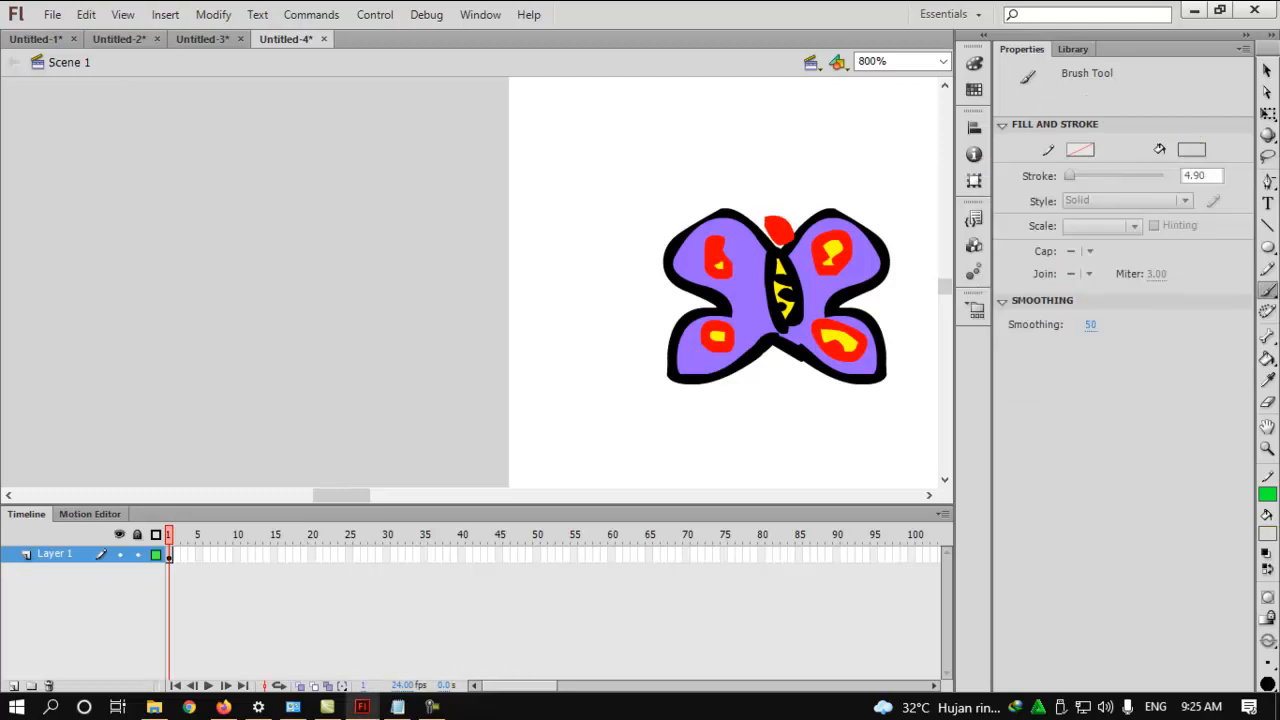
left_click(1200, 150)
left_click(1000, 313)
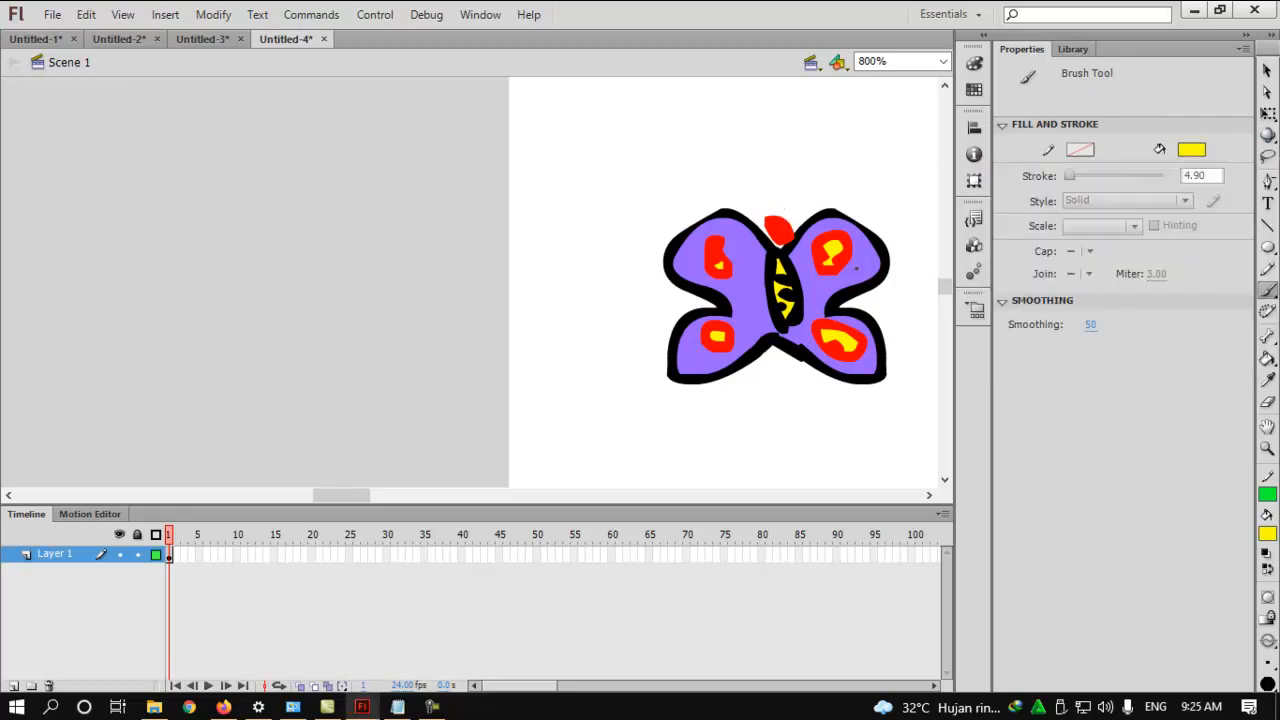
mouse_move(782, 214)
left_mouse_down()
mouse_move(788, 187)
mouse_move(762, 167)
mouse_move(757, 185)
left_mouse_up()
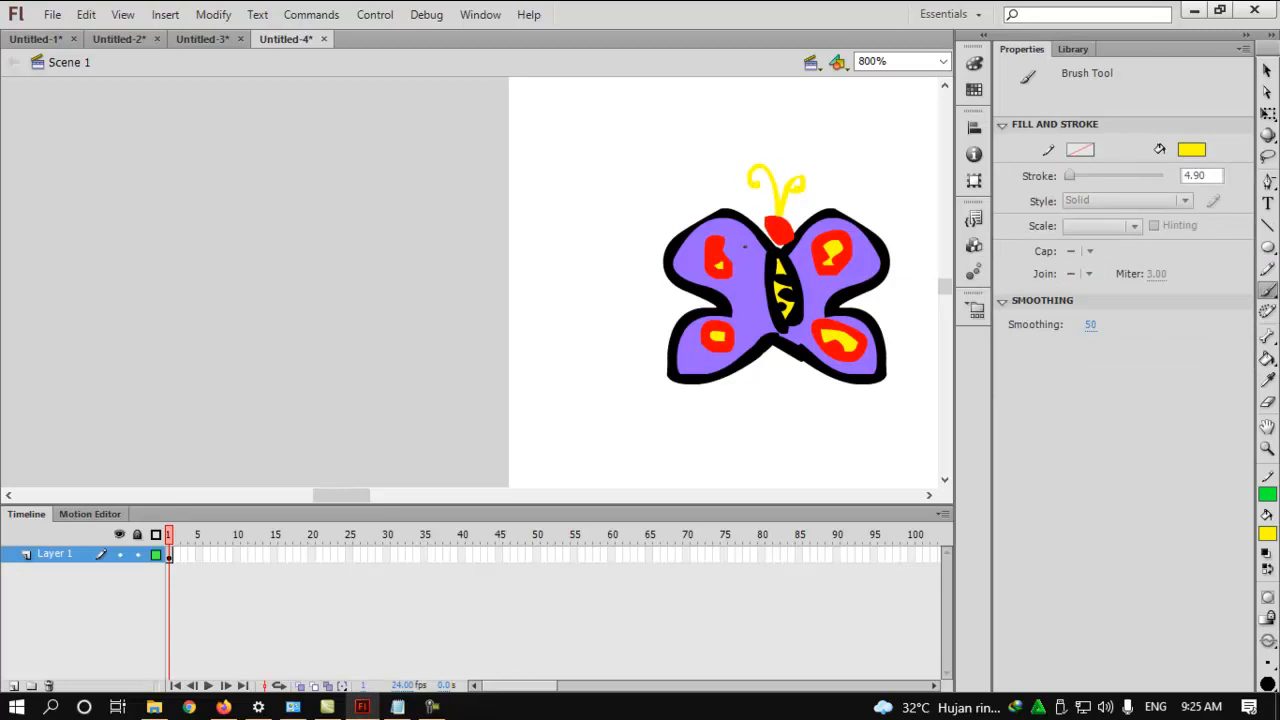
- Select the whole butterfly and enlarge it with Free Transform to about 42 by 41 px
left_click(1267, 71)
key("ctrl+minus")
key("ctrl+minus")
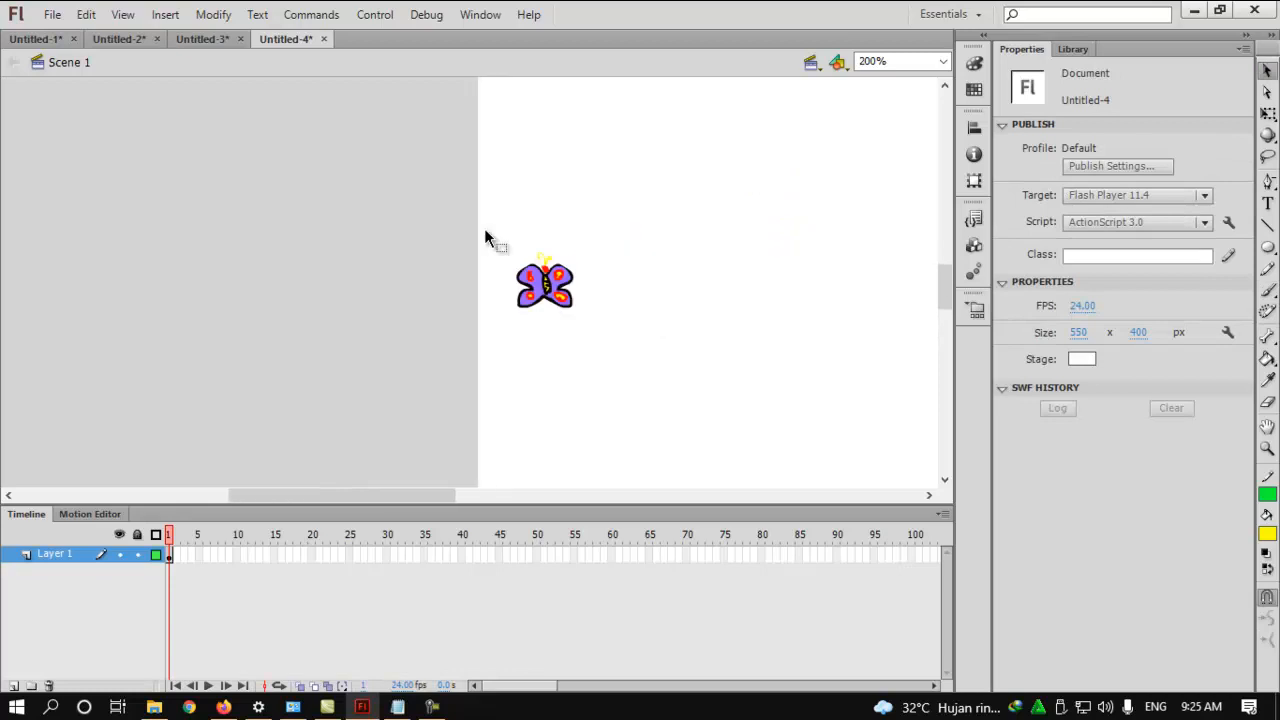
left_click_drag(394, 214, 691, 350)
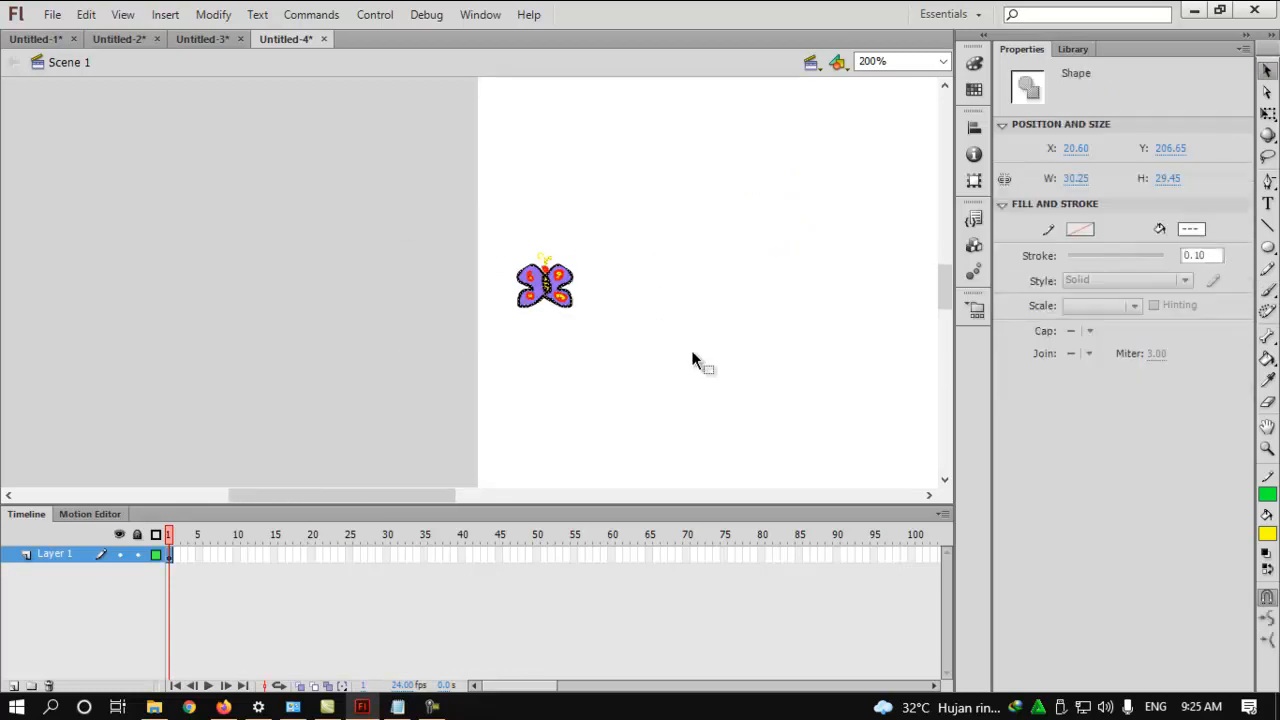
scroll(671, 351, "up", 1)
scroll(665, 363, "down", 3)
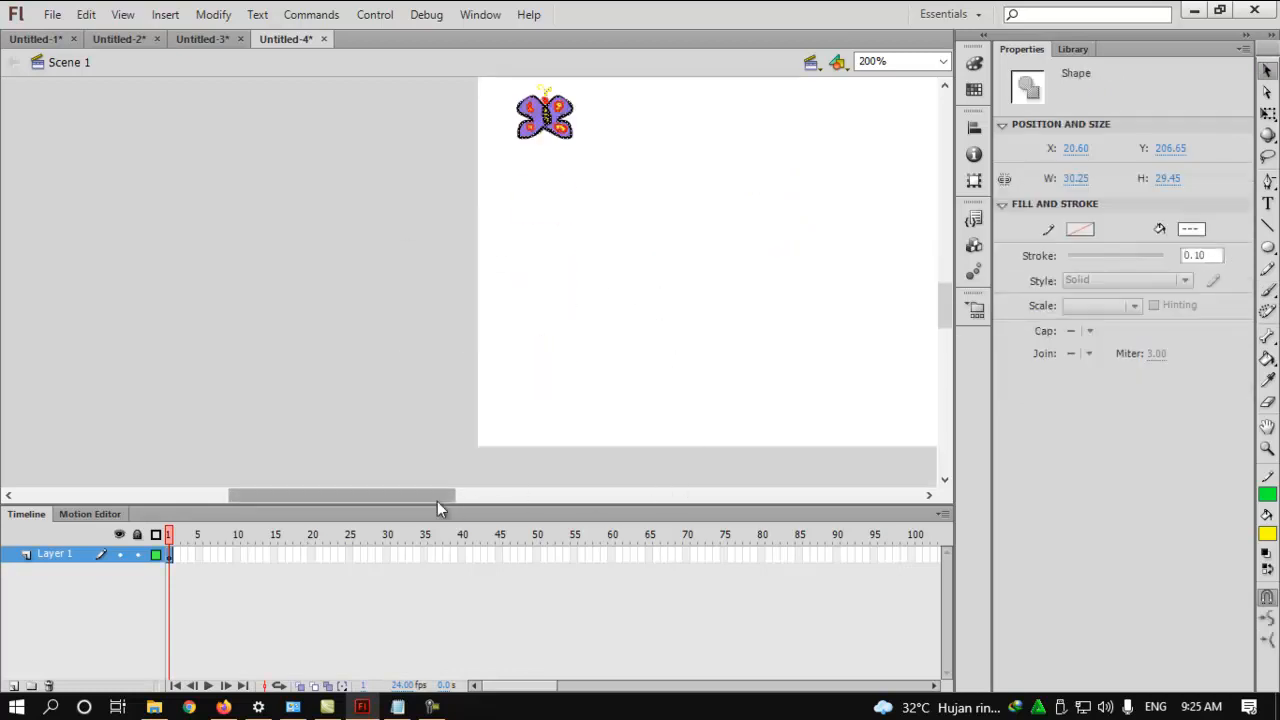
left_click_drag(437, 500, 476, 498)
scroll(785, 333, "up", 3)
left_click_drag(245, 206, 521, 338)
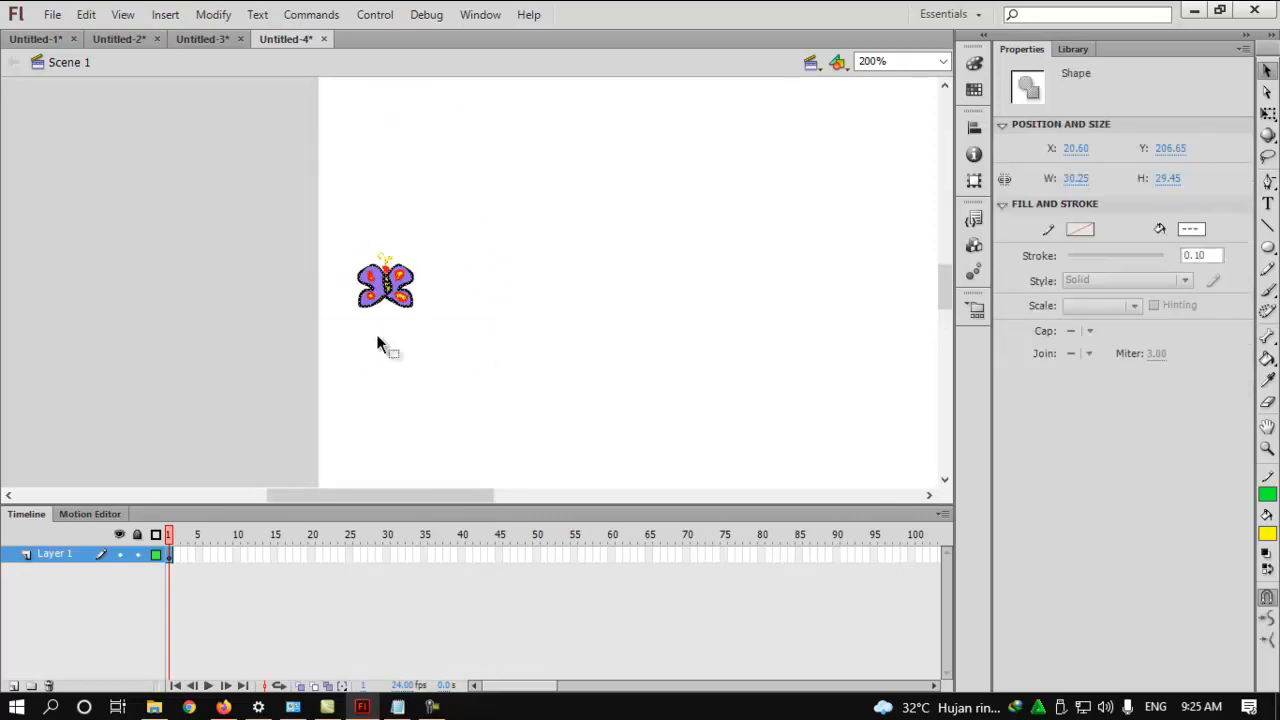
left_click(1267, 113)
left_click_drag(418, 313, 443, 331)
left_click(359, 383)
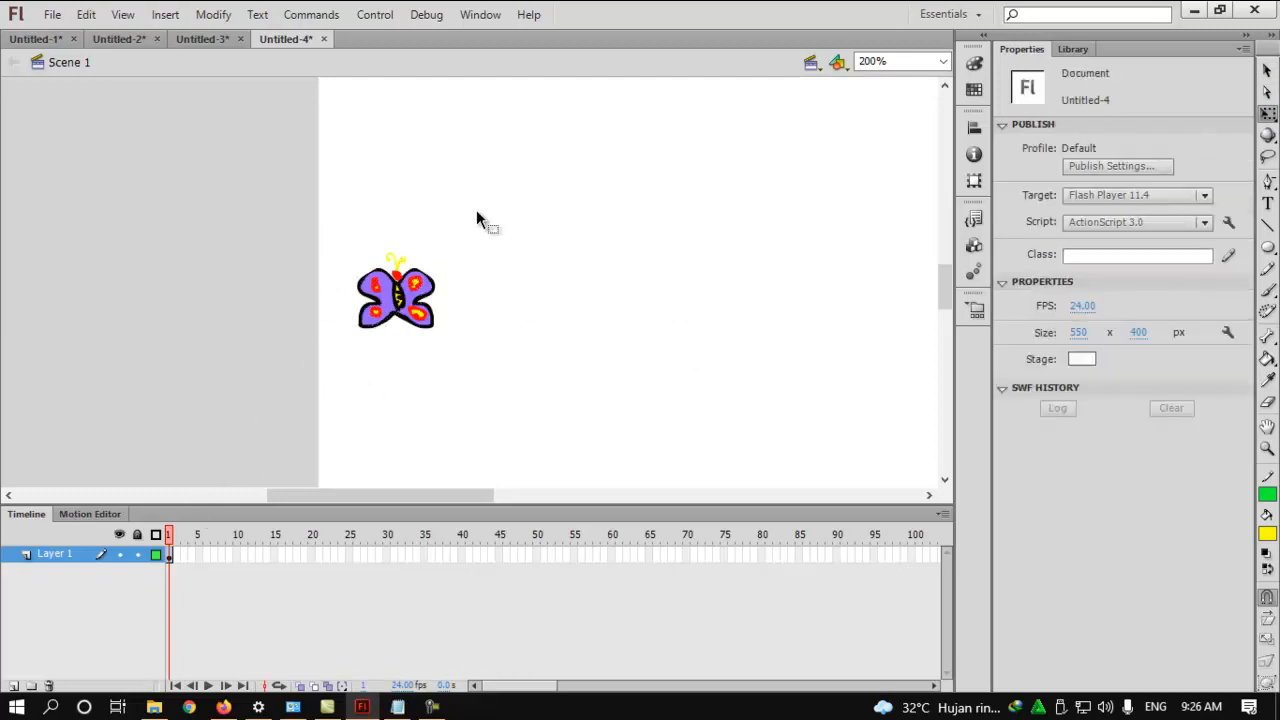
left_click_drag(250, 220, 600, 386)
left_click(582, 300)
left_click_drag(372, 208, 497, 399)
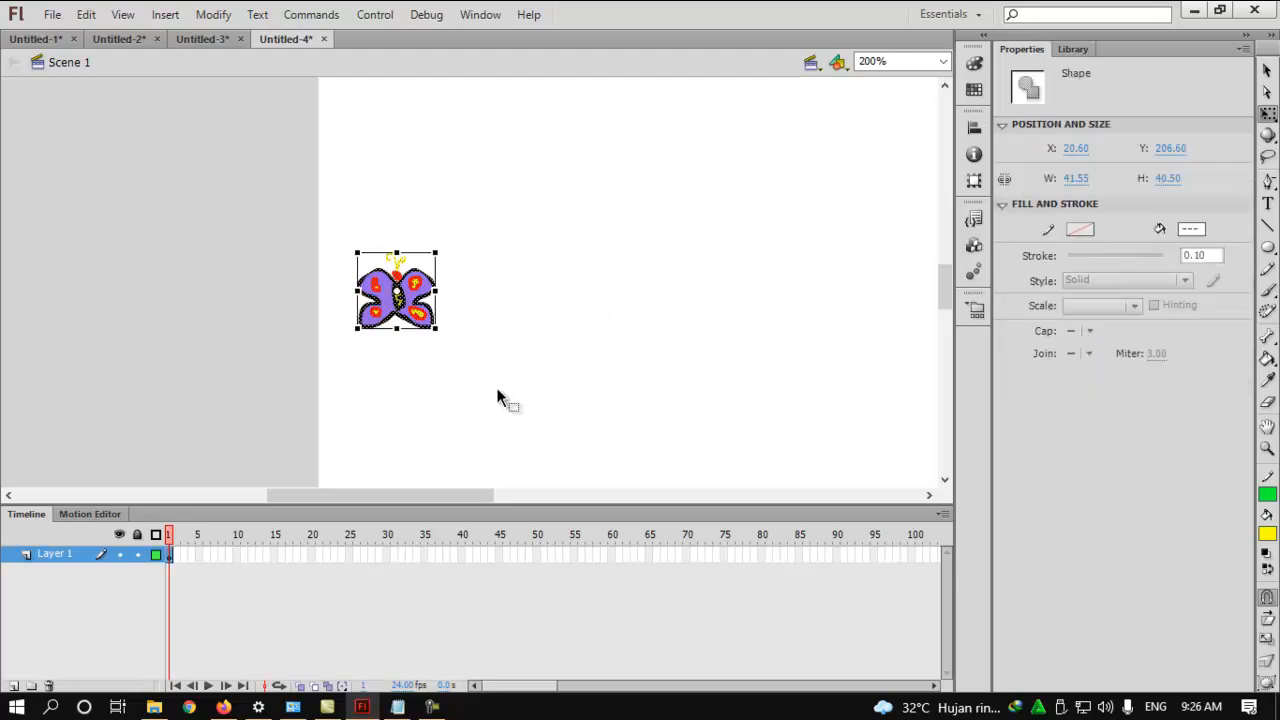
left_click(498, 397)
left_click_drag(435, 287, 533, 234)
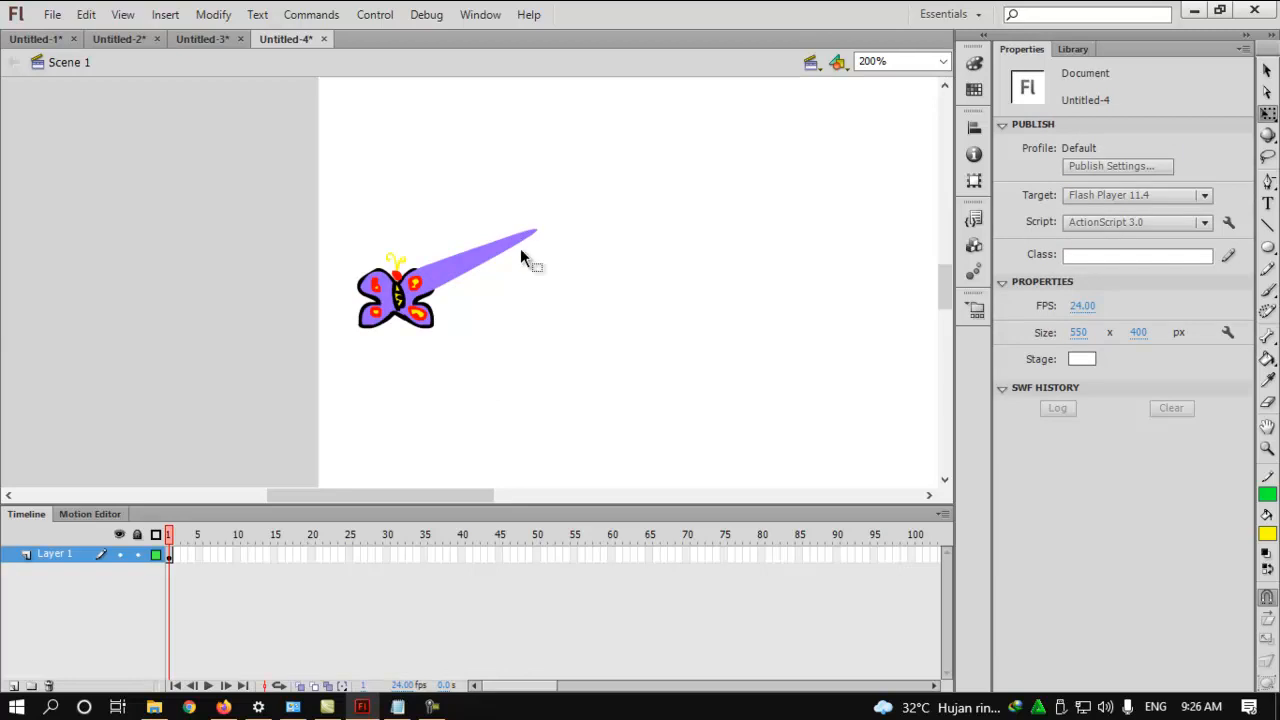
key("ctrl+z")
left_click_drag(440, 292, 467, 249)
key("ctrl+z")
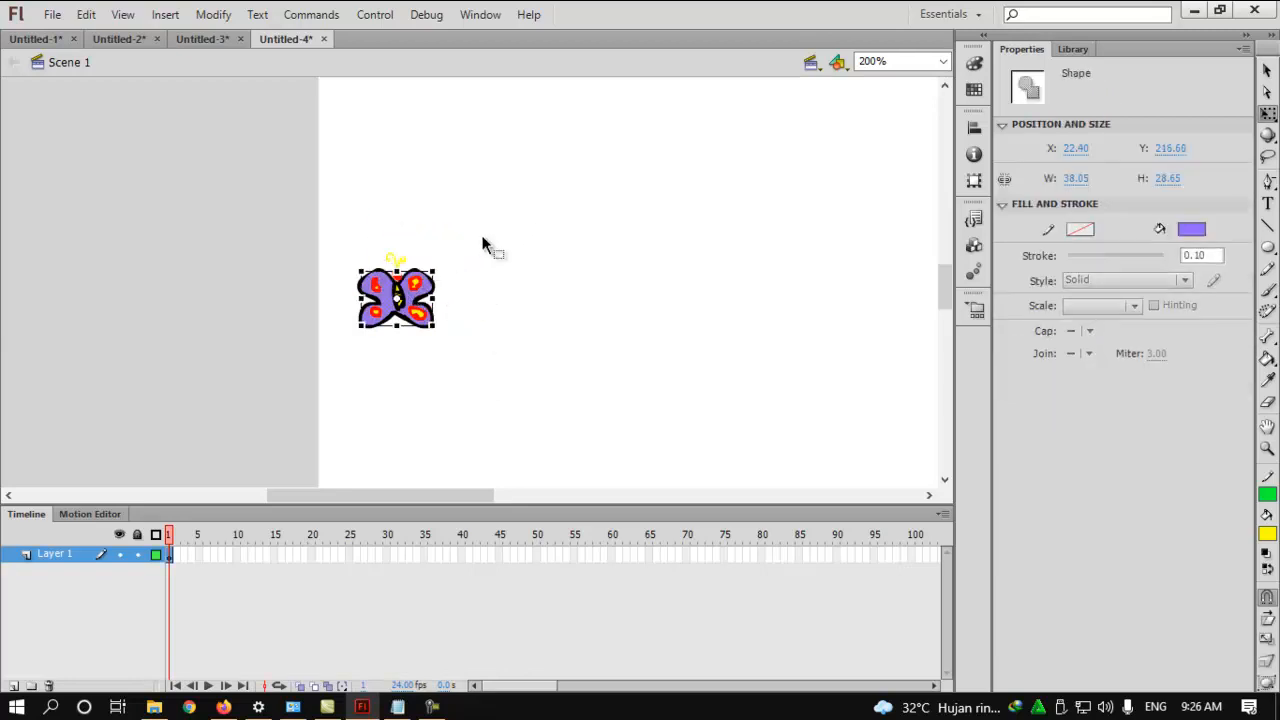
- Select the complete butterfly drawing and convert it to a Graphic symbol
left_click(315, 233)
left_click_drag(315, 233, 459, 346)
right_click(391, 250)
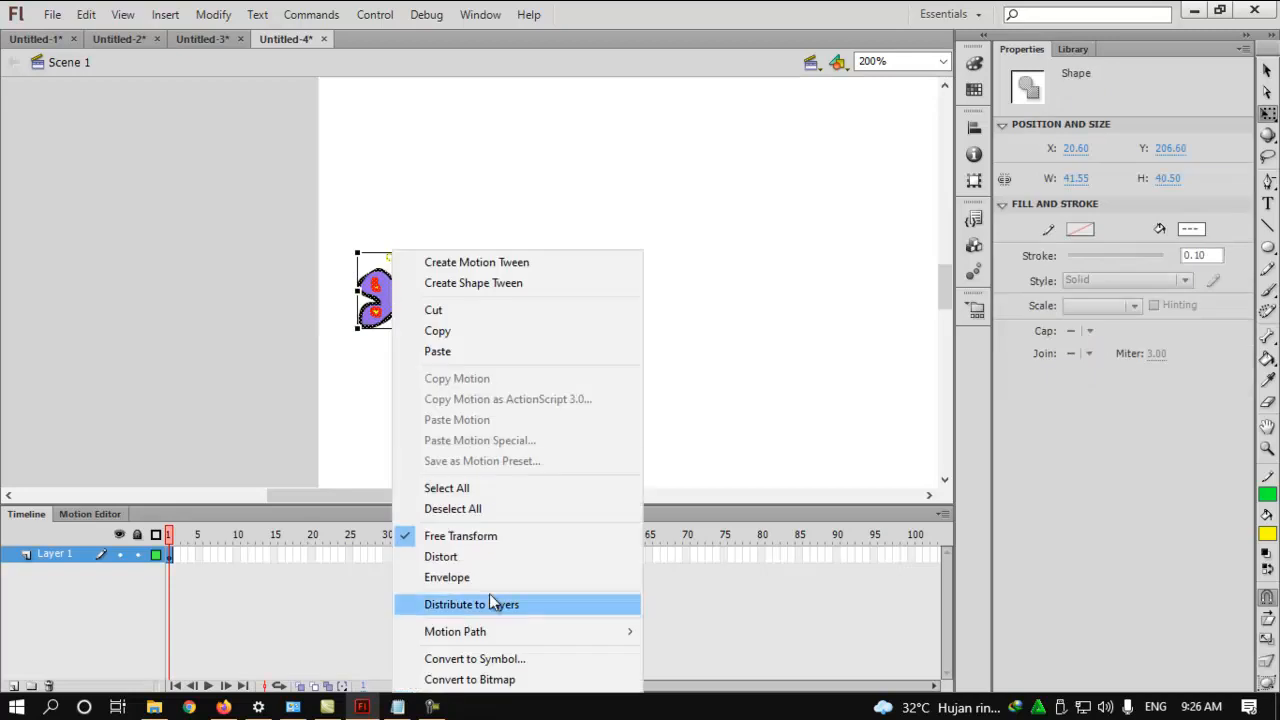
left_click(473, 662)
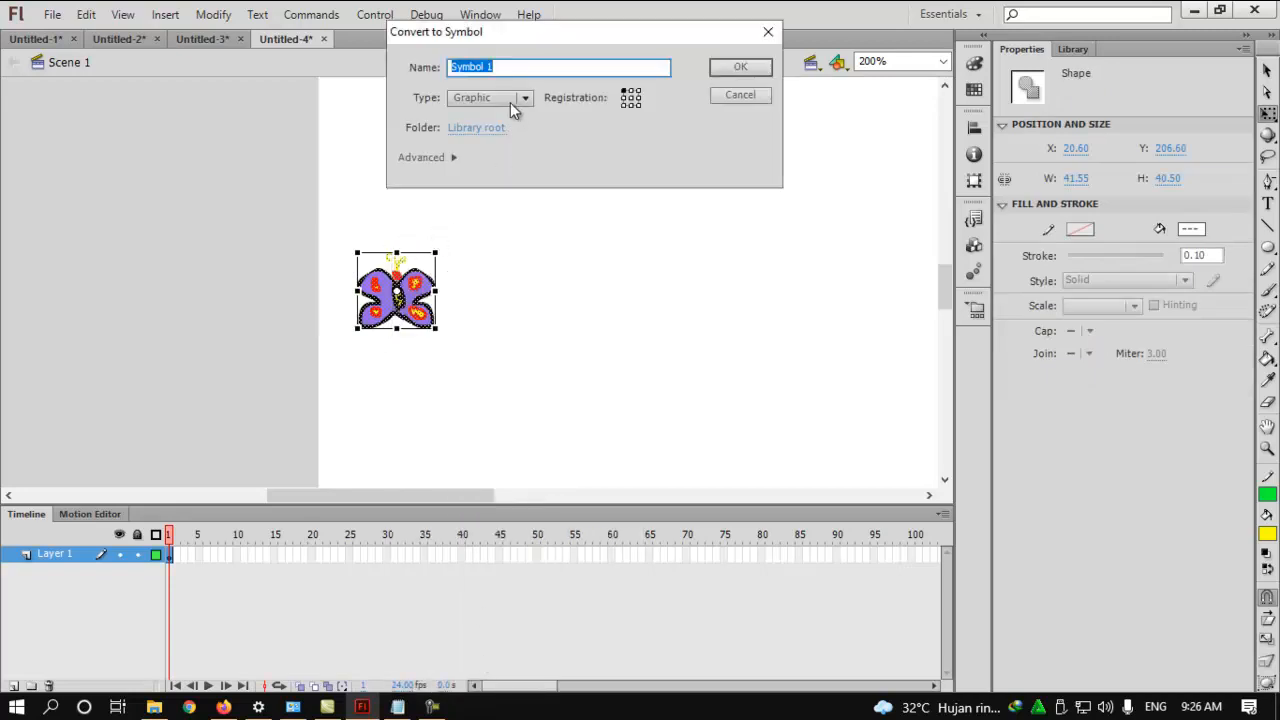
left_click(511, 99)
left_click(488, 158)
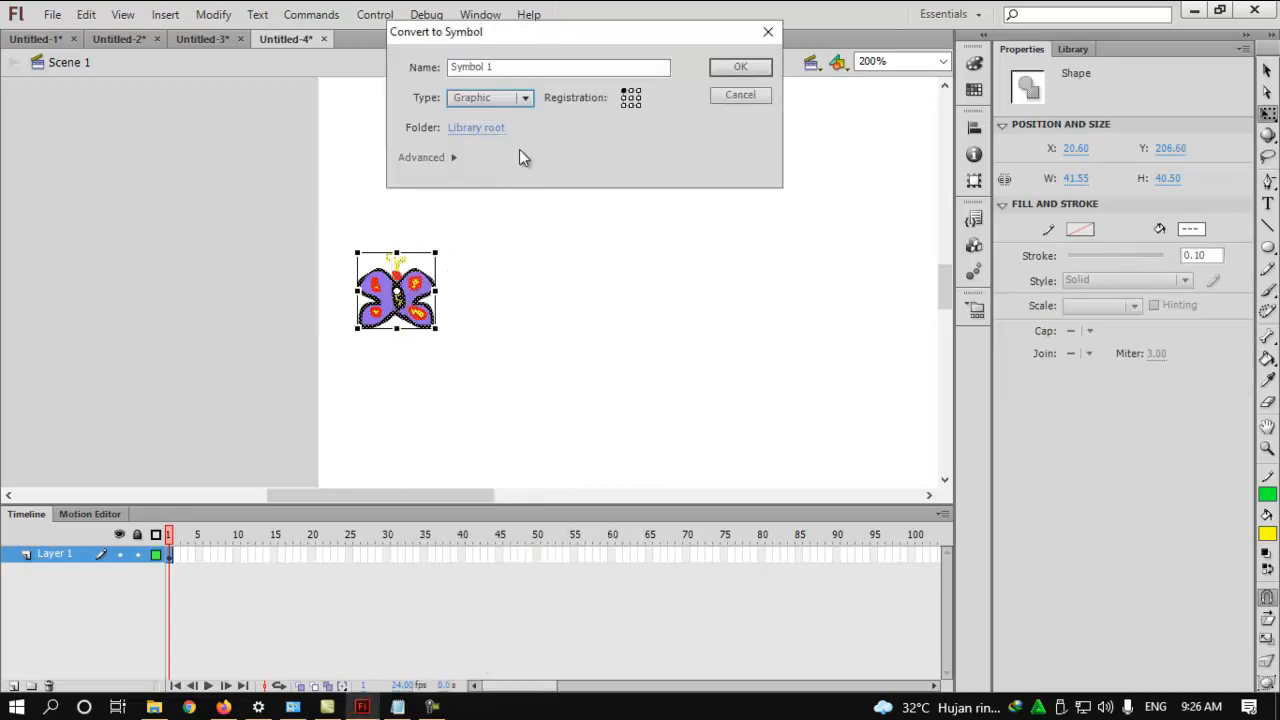
left_click(742, 68)
left_click(564, 200)
- Convert the butterfly graphic instance to a Movie Clip symbol
left_click(405, 296)
right_click(405, 296)
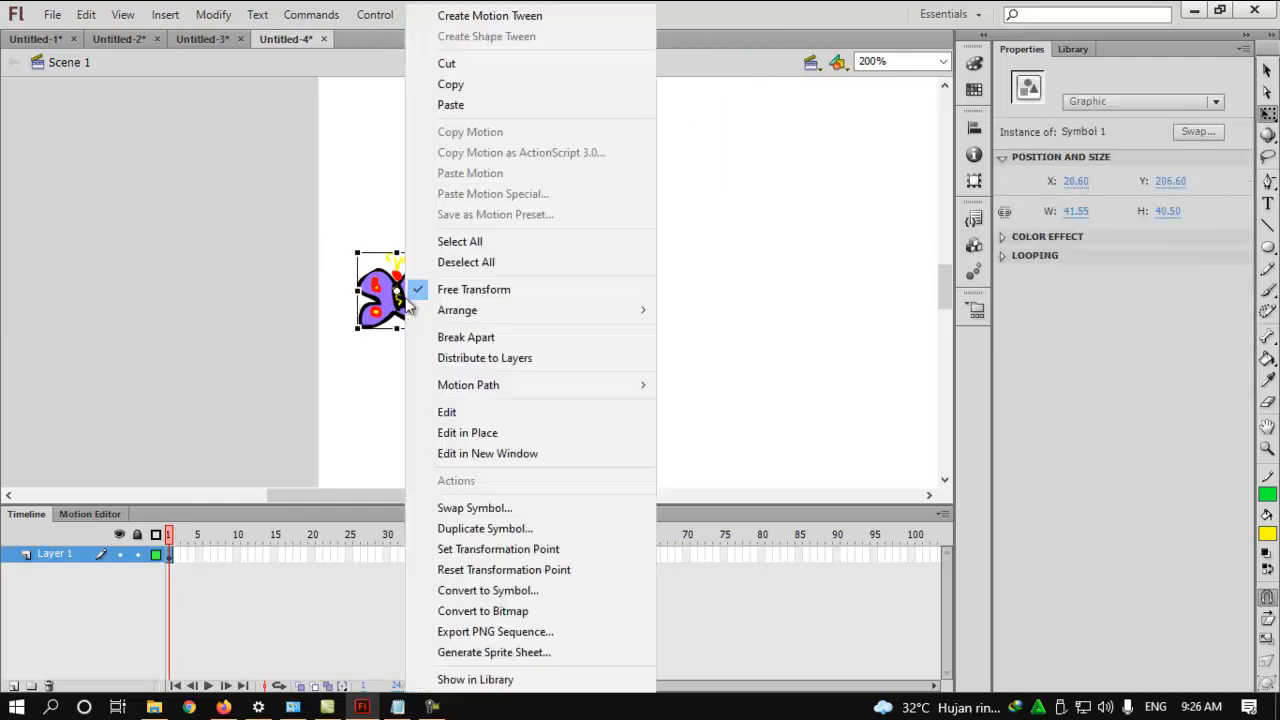
left_click(493, 592)
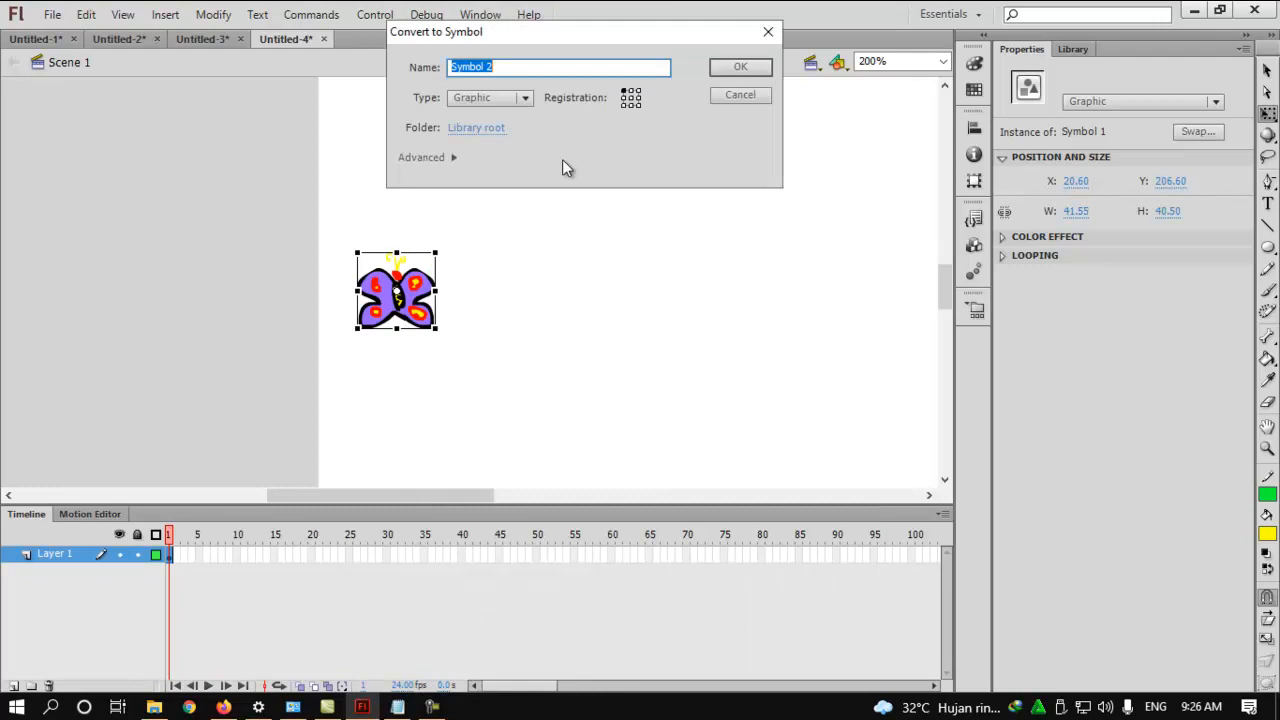
left_click(500, 100)
left_click(508, 115)
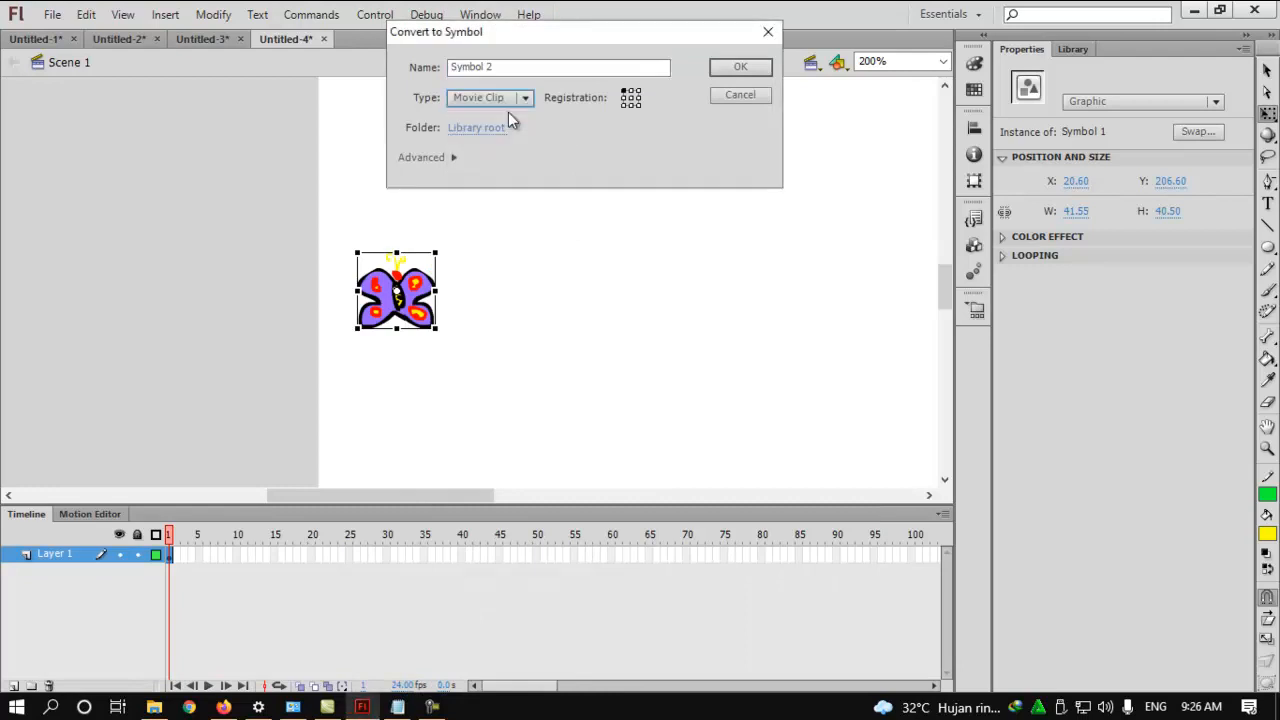
left_click(748, 71)
left_click(660, 160)
left_click(387, 300)
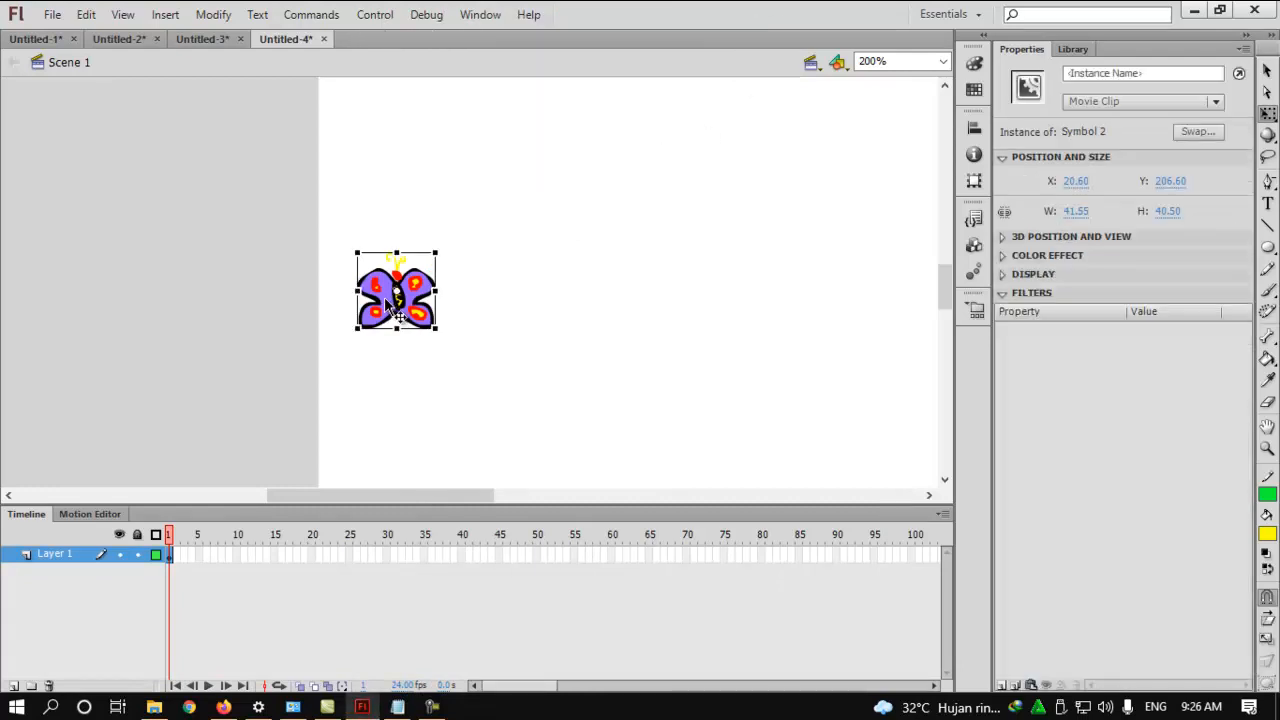
double_click(387, 303)
left_click(462, 365)
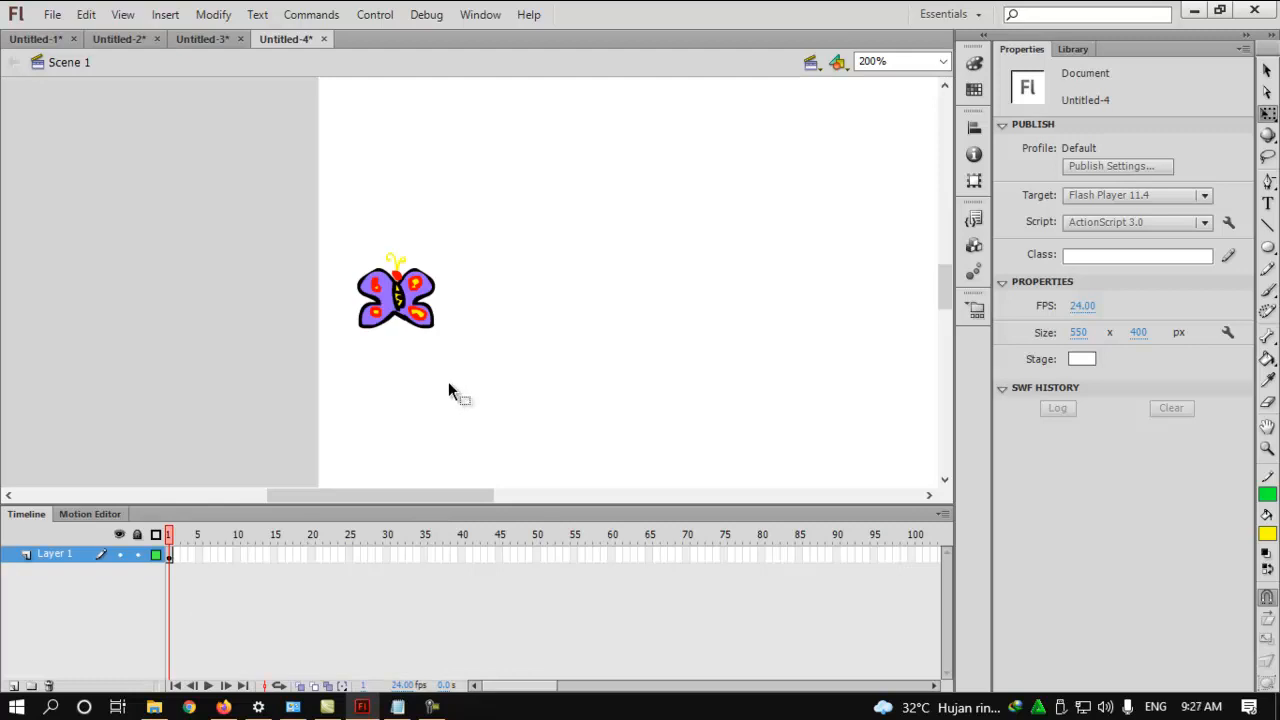
left_click(420, 315)
left_click(548, 304)
left_click(420, 315)
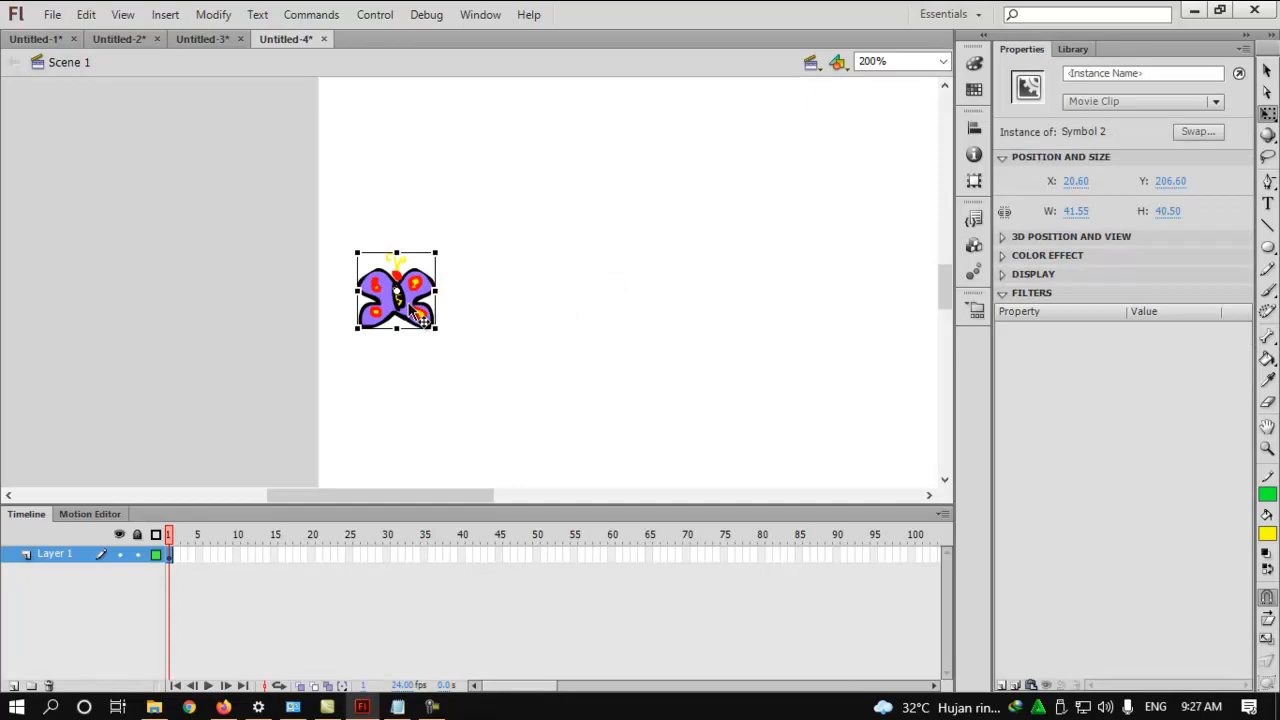
left_click(471, 256)
left_click(420, 300)
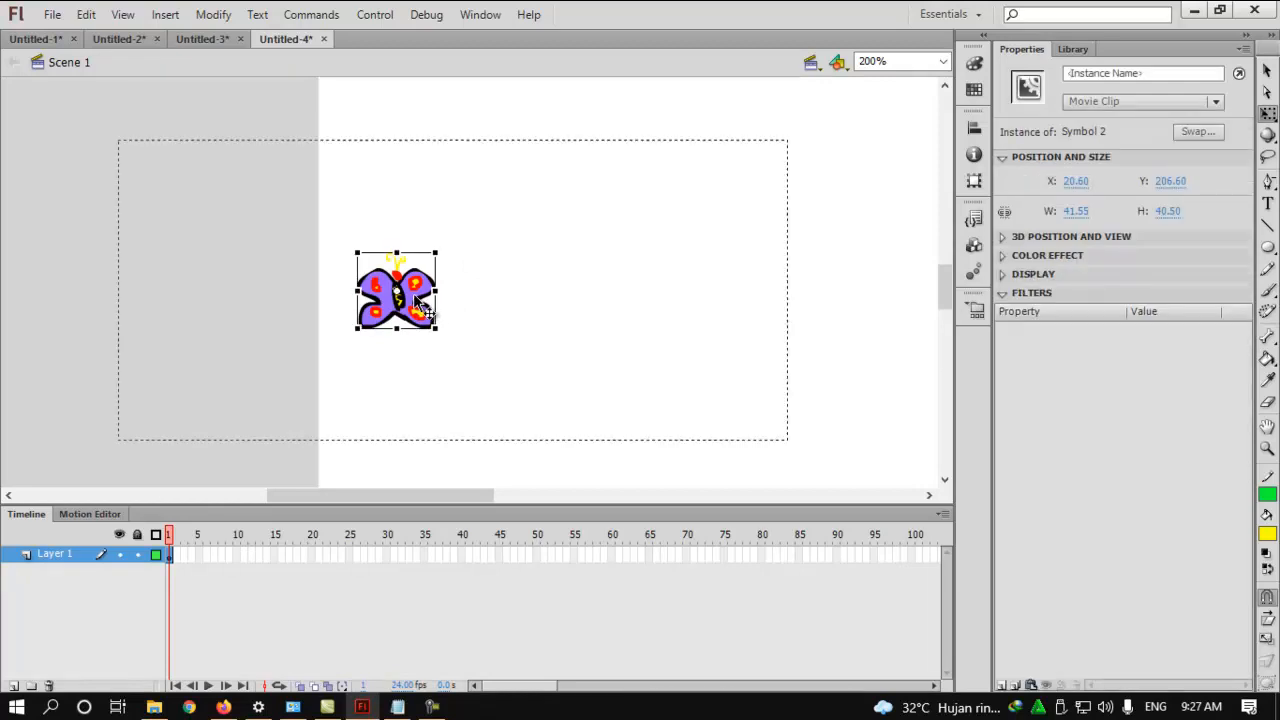
- Open the butterfly movie clip for editing and slightly narrow the butterfly symmetrically in a new keyframe at frame 2
double_click(419, 300)
left_click(598, 326)
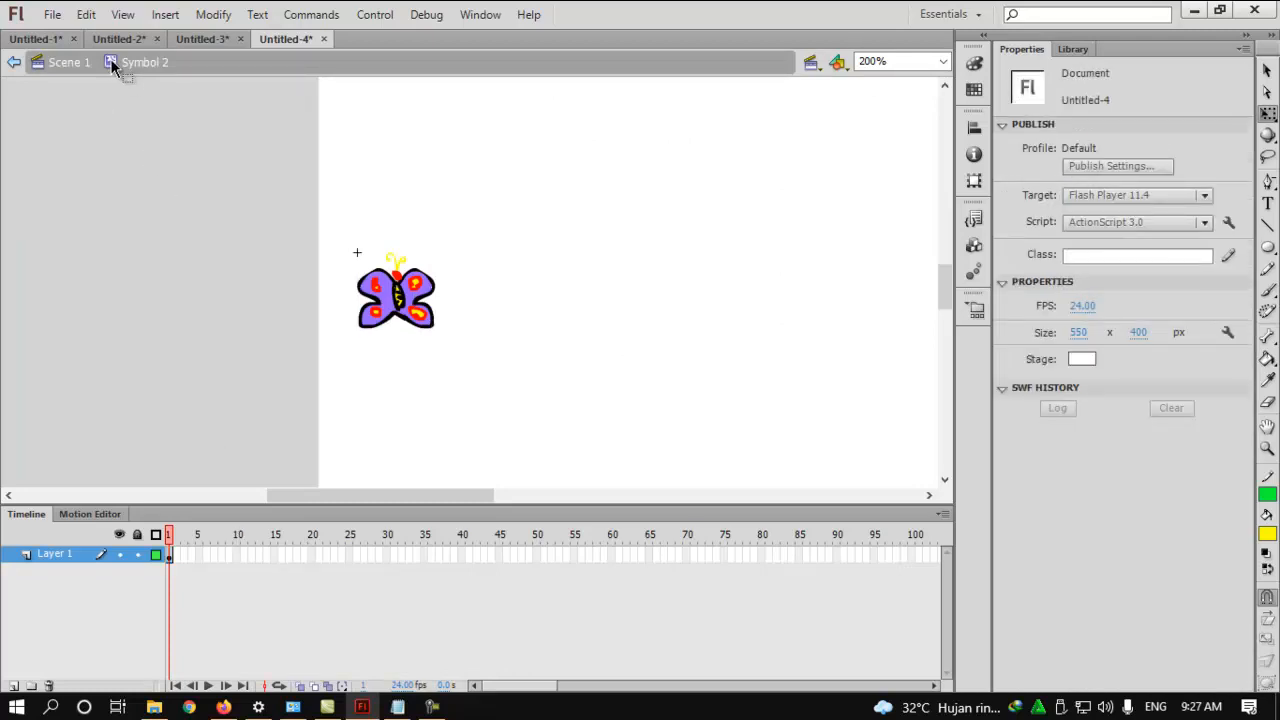
right_click(177, 556)
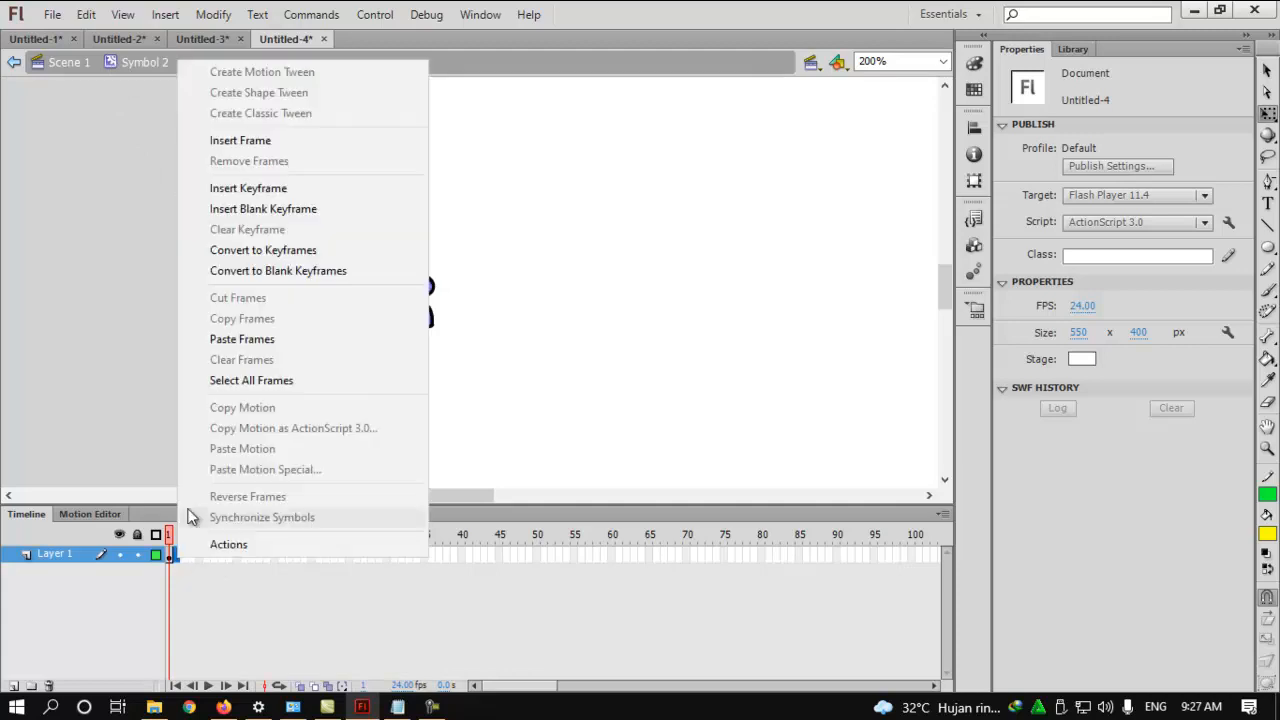
left_click(276, 190)
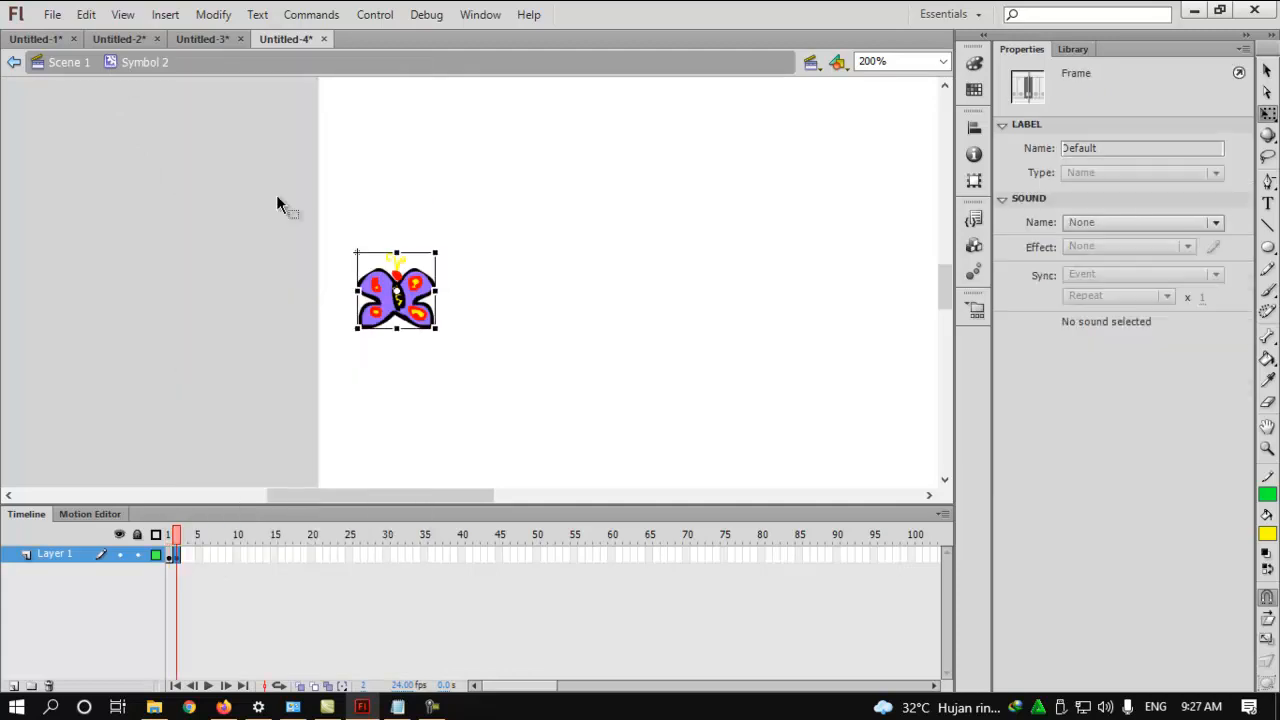
left_click_drag(435, 291, 424, 292)
- Insert a keyframe at frame 3 and narrow the butterfly further to about 23 px wide
left_click(191, 560)
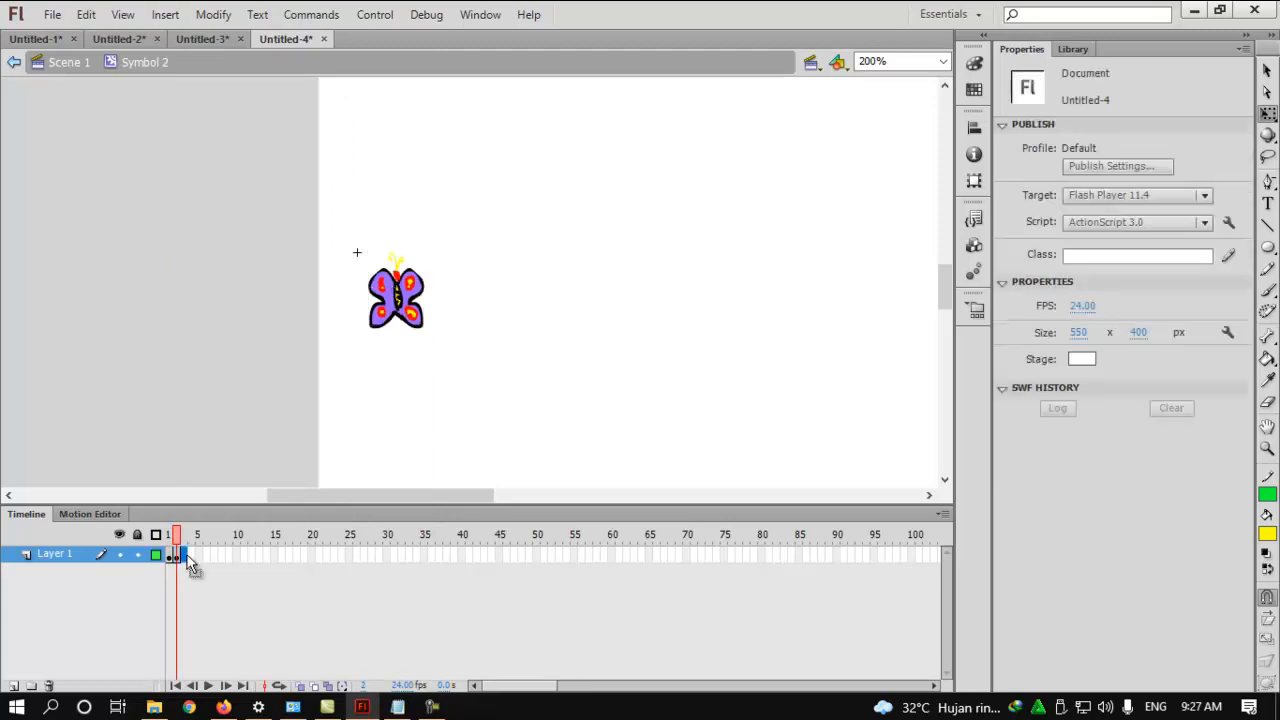
right_click(191, 560)
left_click(270, 191)
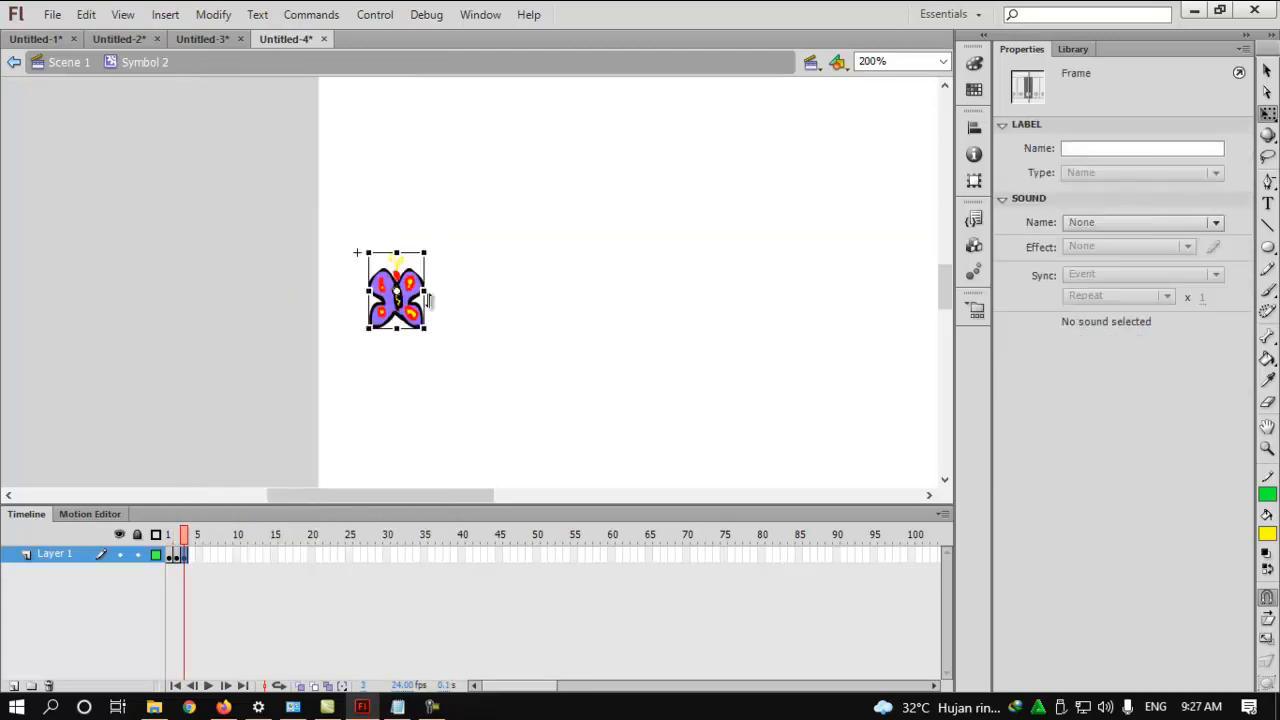
left_click_drag(427, 292, 419, 292)
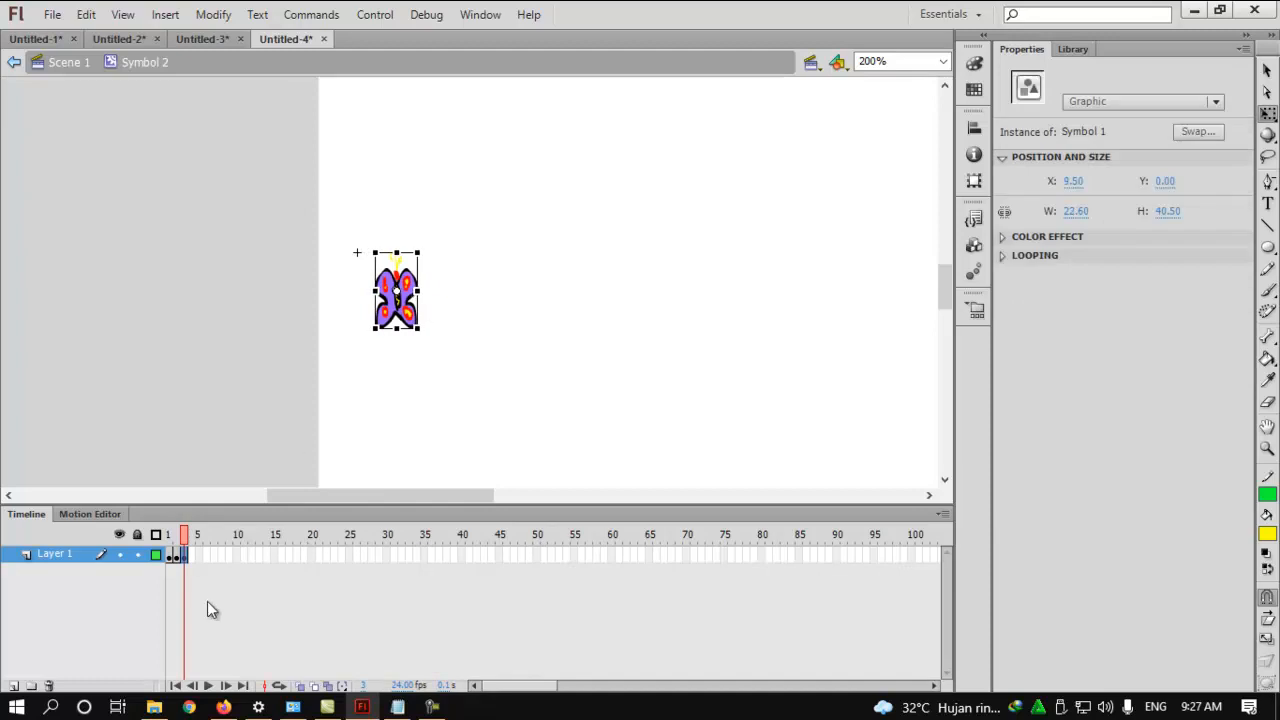
- Copy the half-narrowed butterfly keyframe from frame 2 and paste it at frame 4
left_click(175, 559)
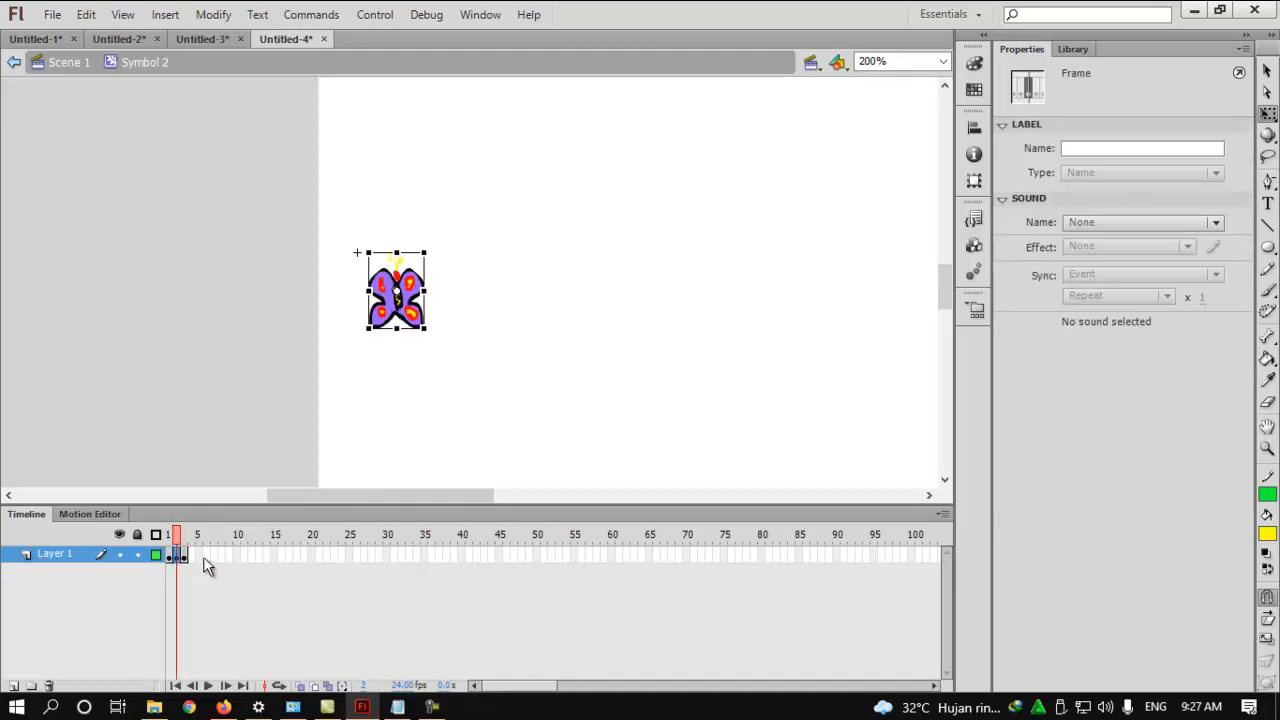
right_click(177, 557)
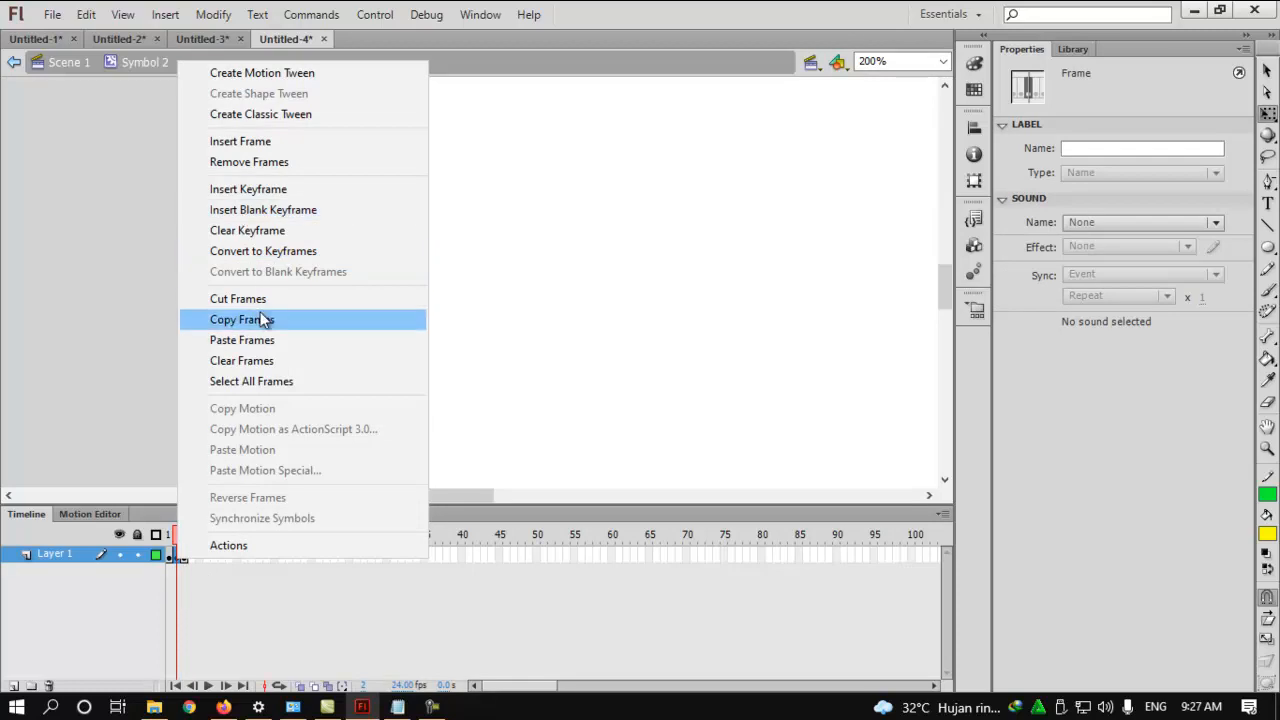
left_click(254, 320)
right_click(193, 552)
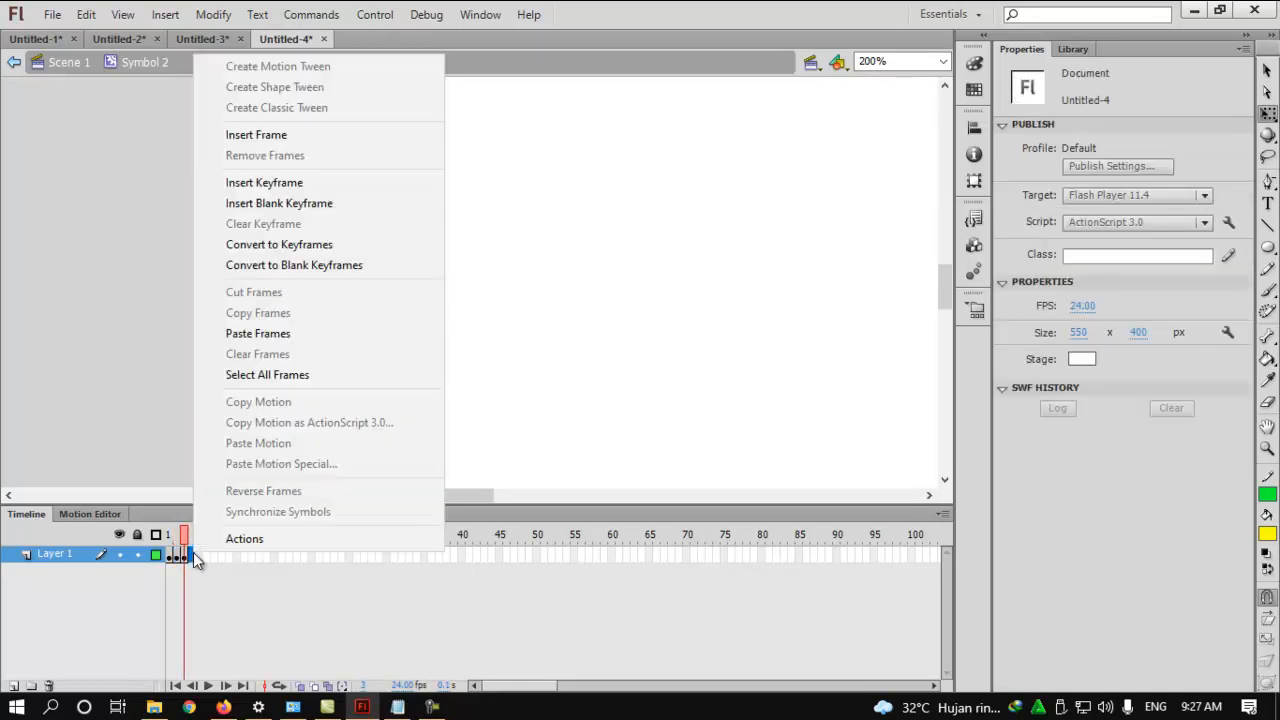
left_click(257, 334)
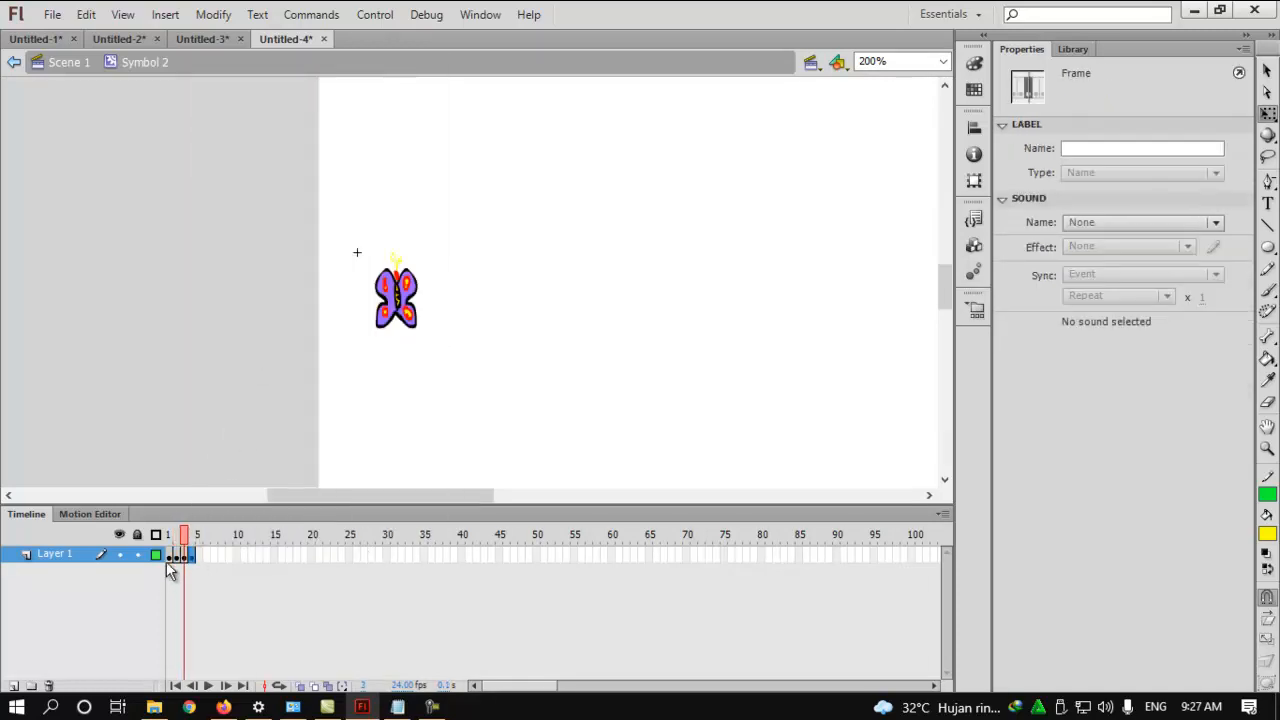
- Copy the full-width butterfly keyframe from frame 1 and paste it at frame 5
left_click(168, 558)
right_click(168, 558)
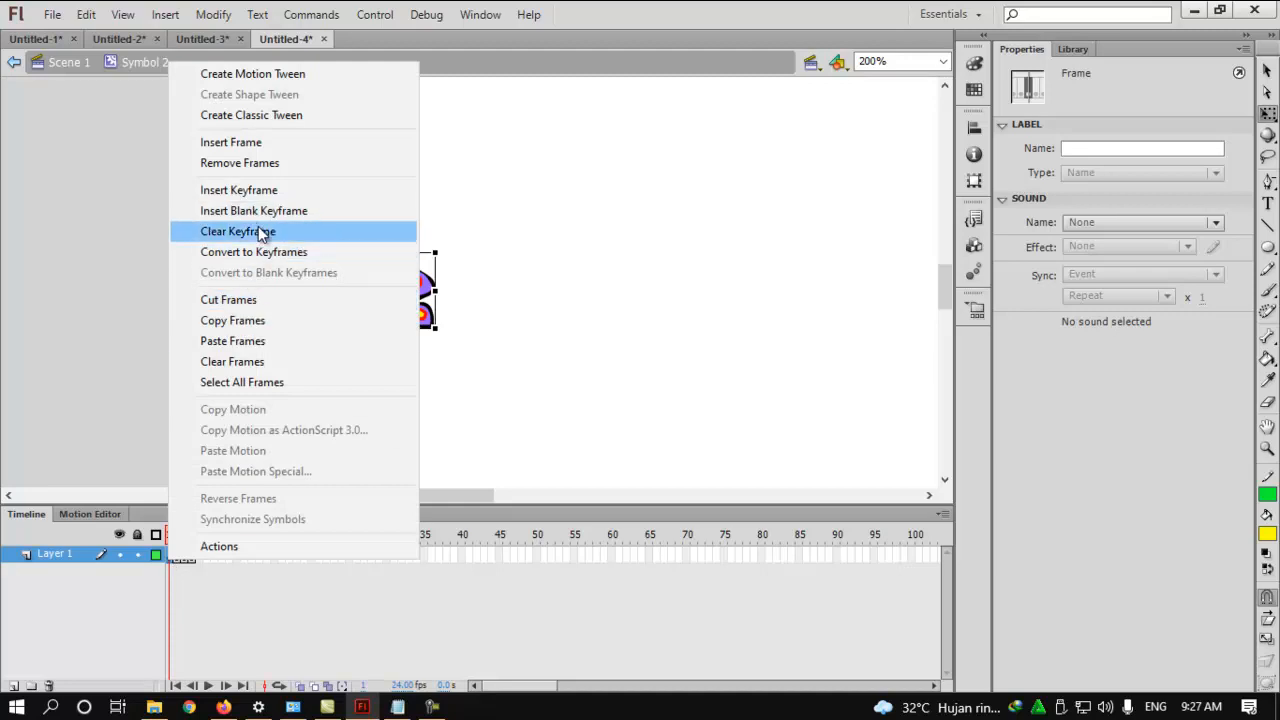
left_click(251, 319)
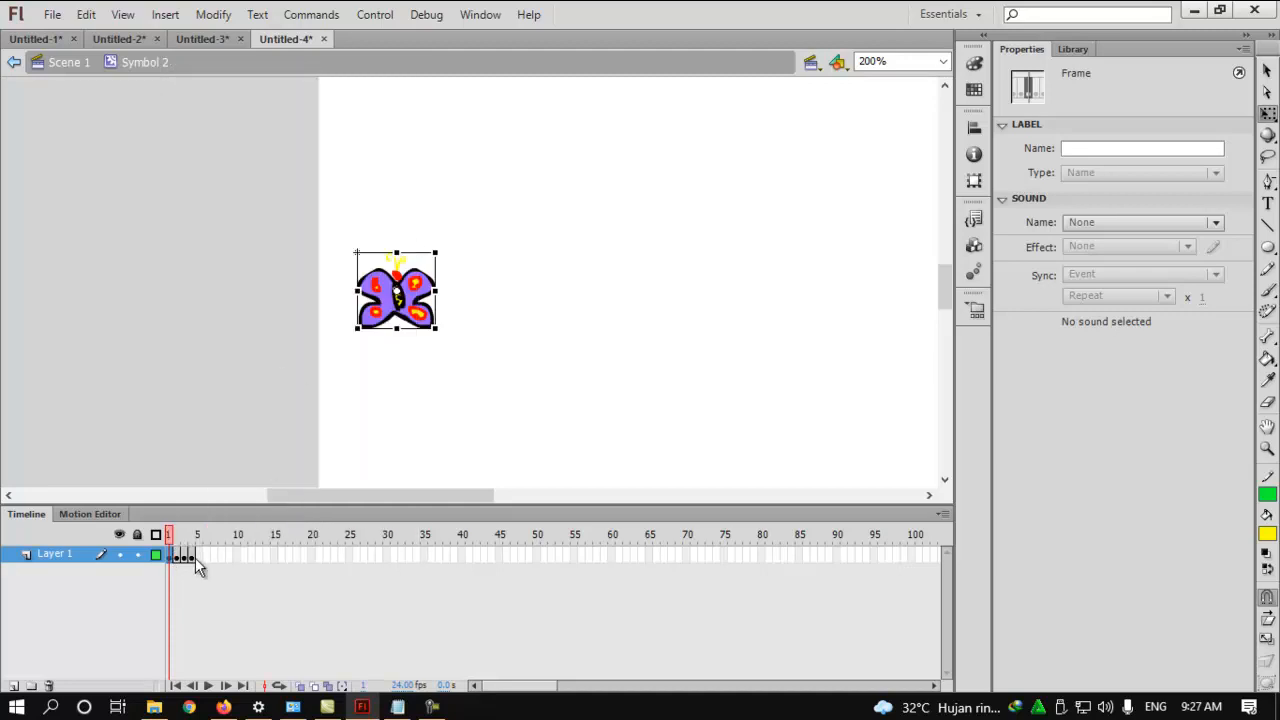
left_click(195, 557)
right_click(195, 557)
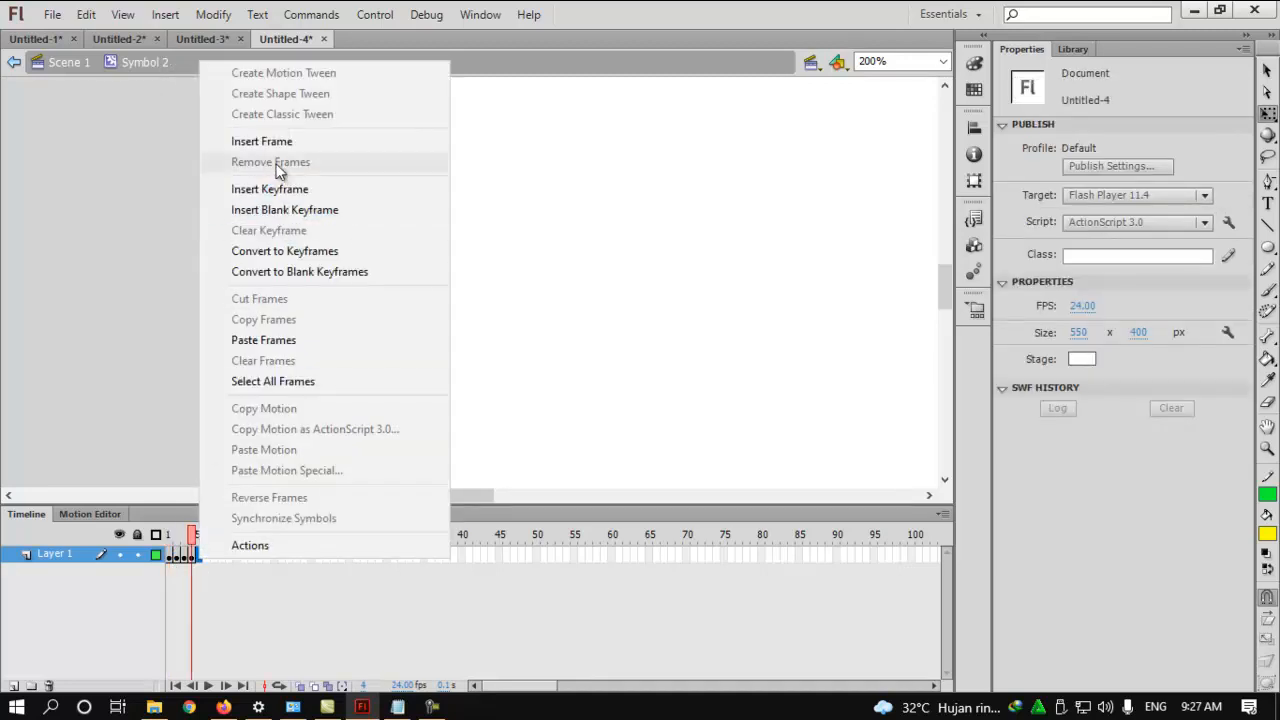
left_click(267, 340)
left_click(175, 341)
- Test the movie to preview the wing flapping, close the preview and return to Scene 1
key("ctrl+Return")
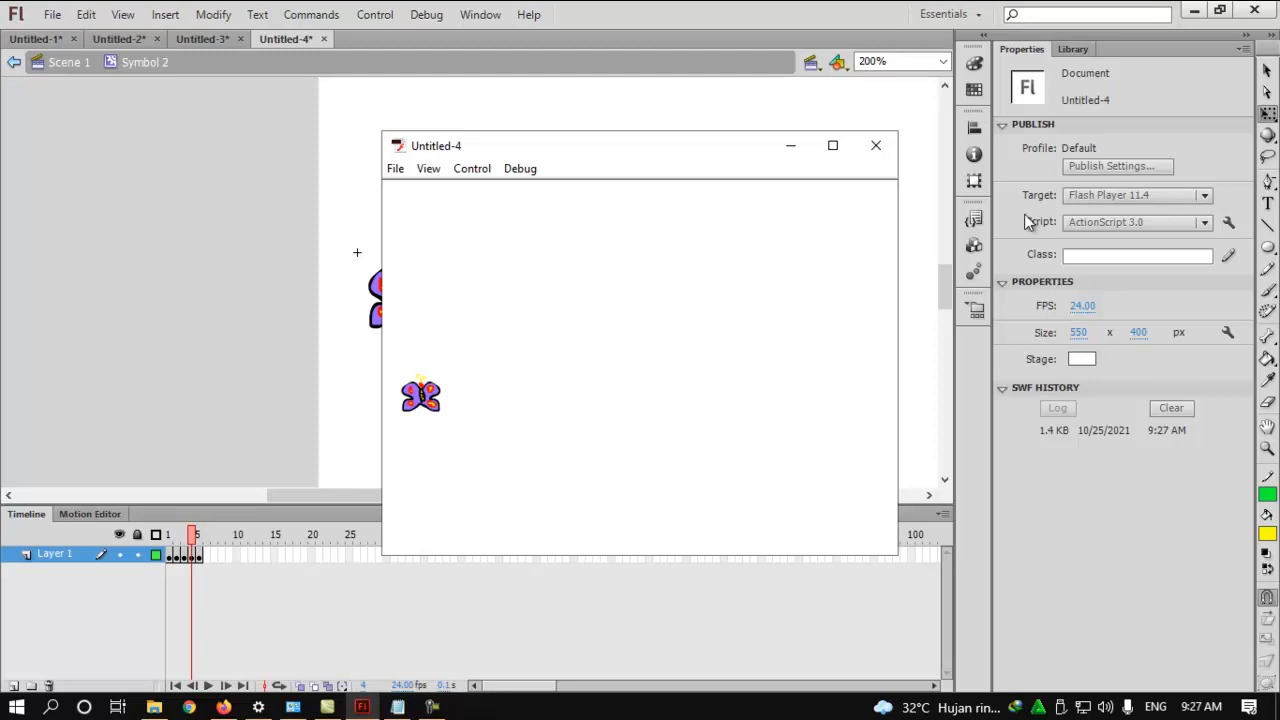
left_click(887, 150)
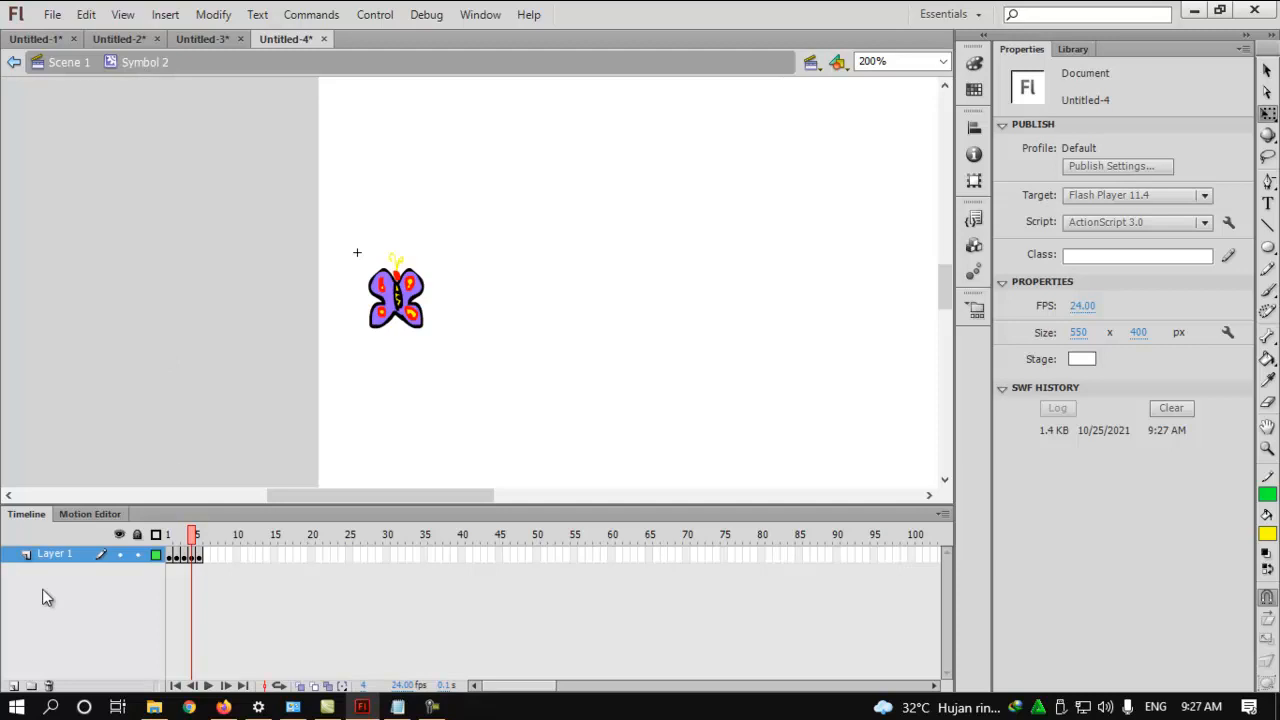
left_click(66, 72)
left_click(194, 479)
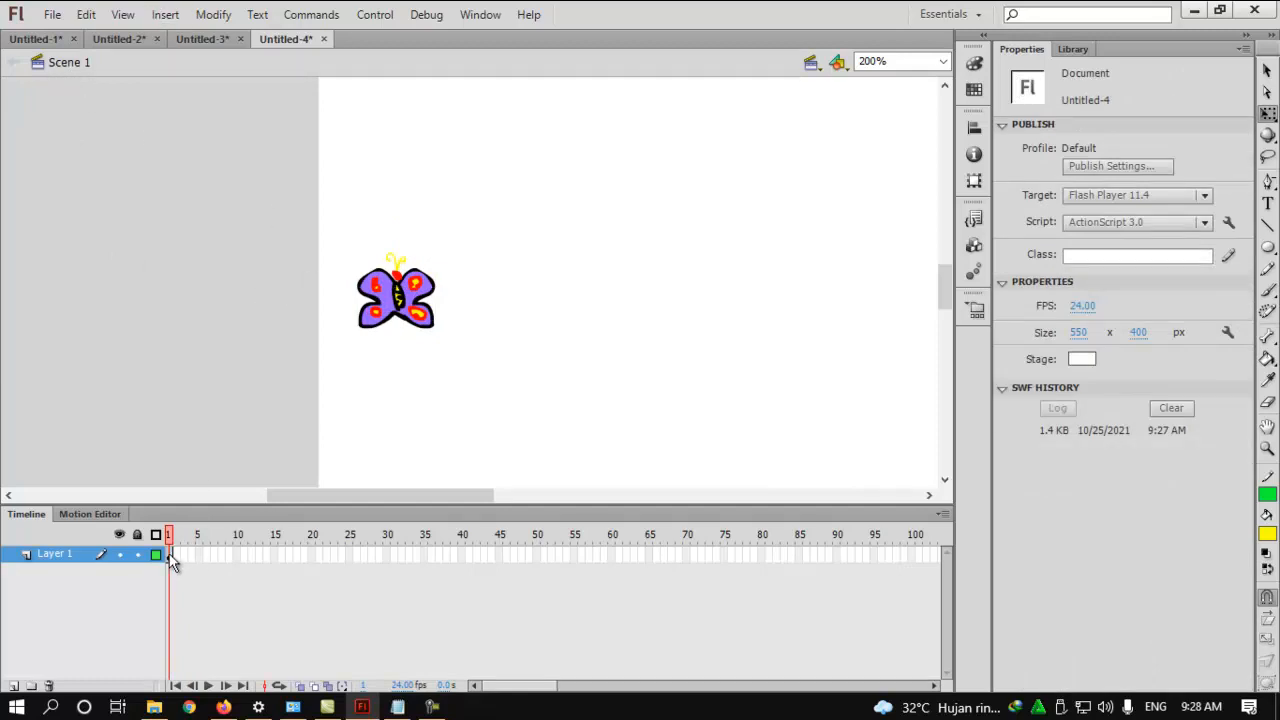
- Review the frames inside the butterfly movie clip, return to Scene 1 and preview the movie once more
left_click(401, 292)
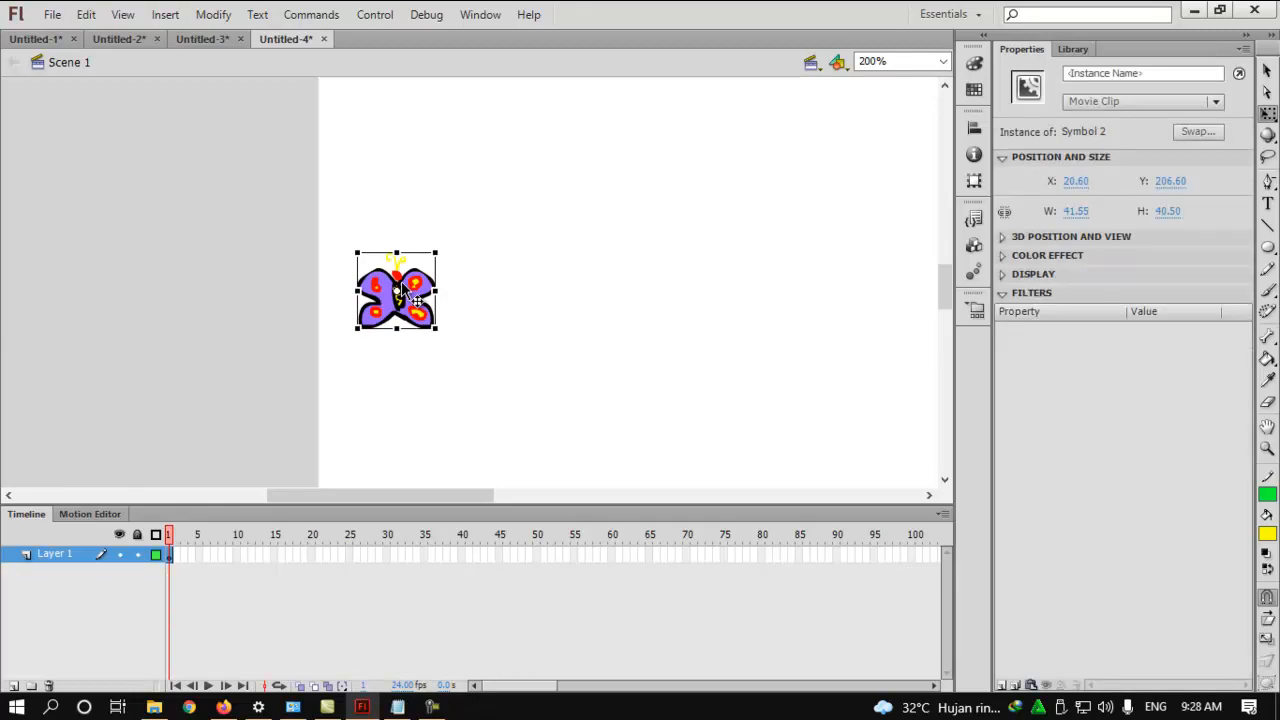
left_click(500, 229)
double_click(436, 300)
left_click_drag(170, 540, 171, 566)
left_click(70, 63)
left_click(580, 330)
left_click(420, 322)
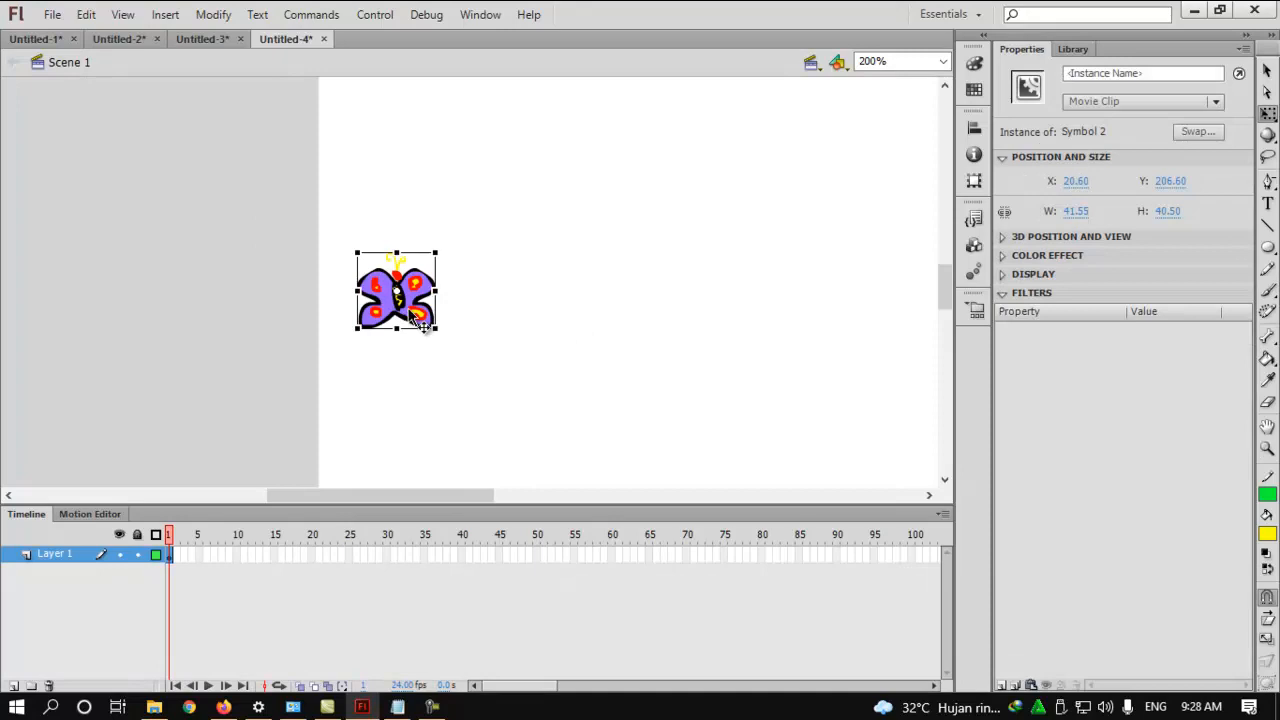
key("ctrl+Return")
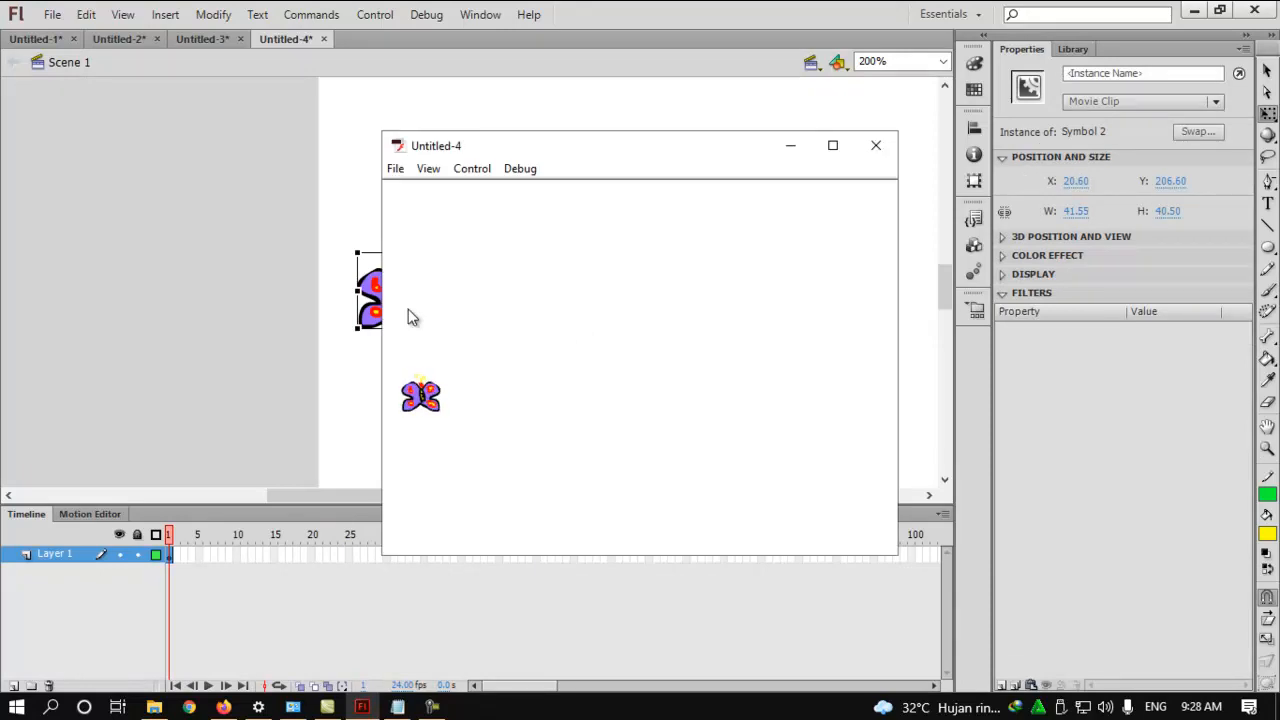
left_click(866, 150)
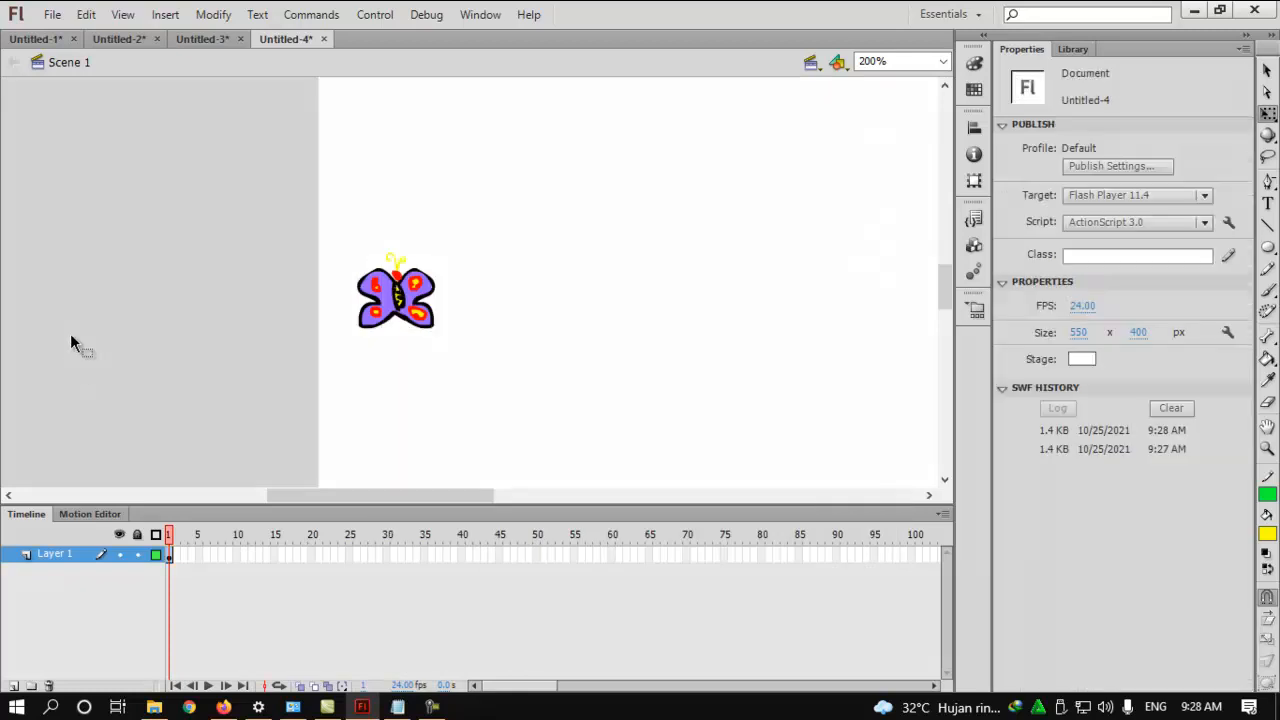
- Insert a keyframe at frame 40 of the butterfly layer in Scene 1
right_click(53, 556)
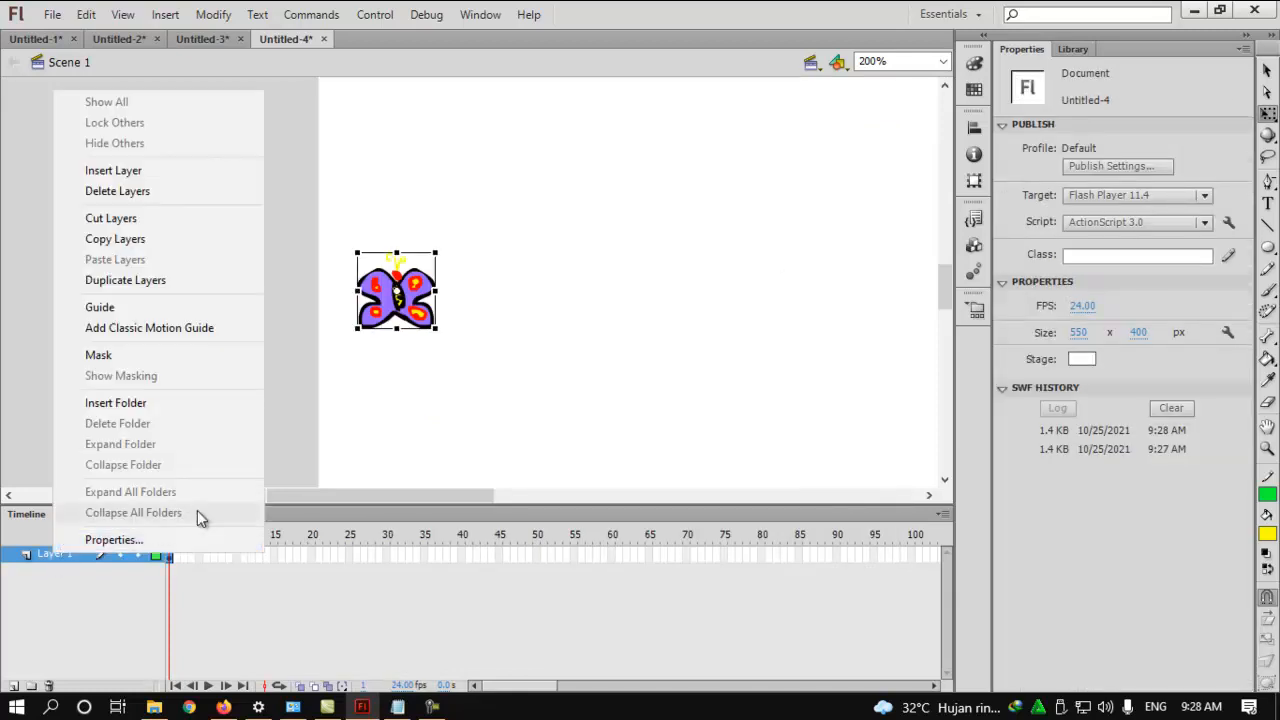
left_click(826, 375)
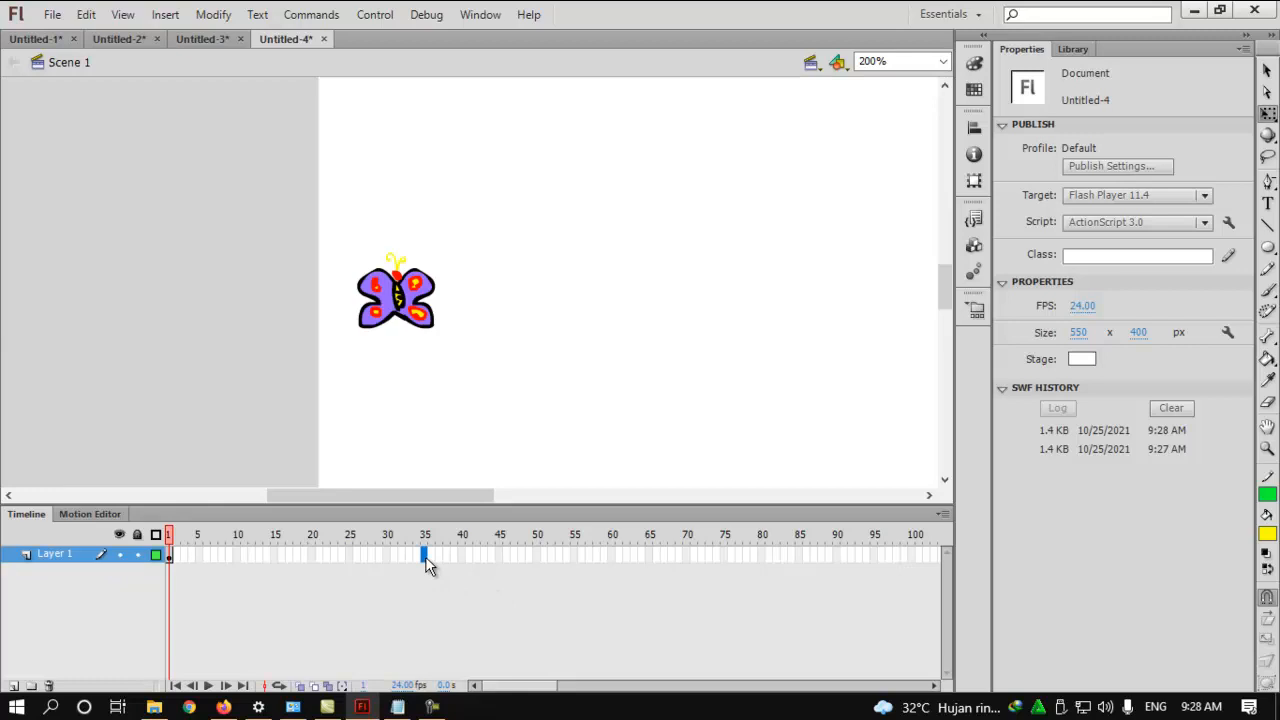
left_click(462, 556)
right_click(462, 556)
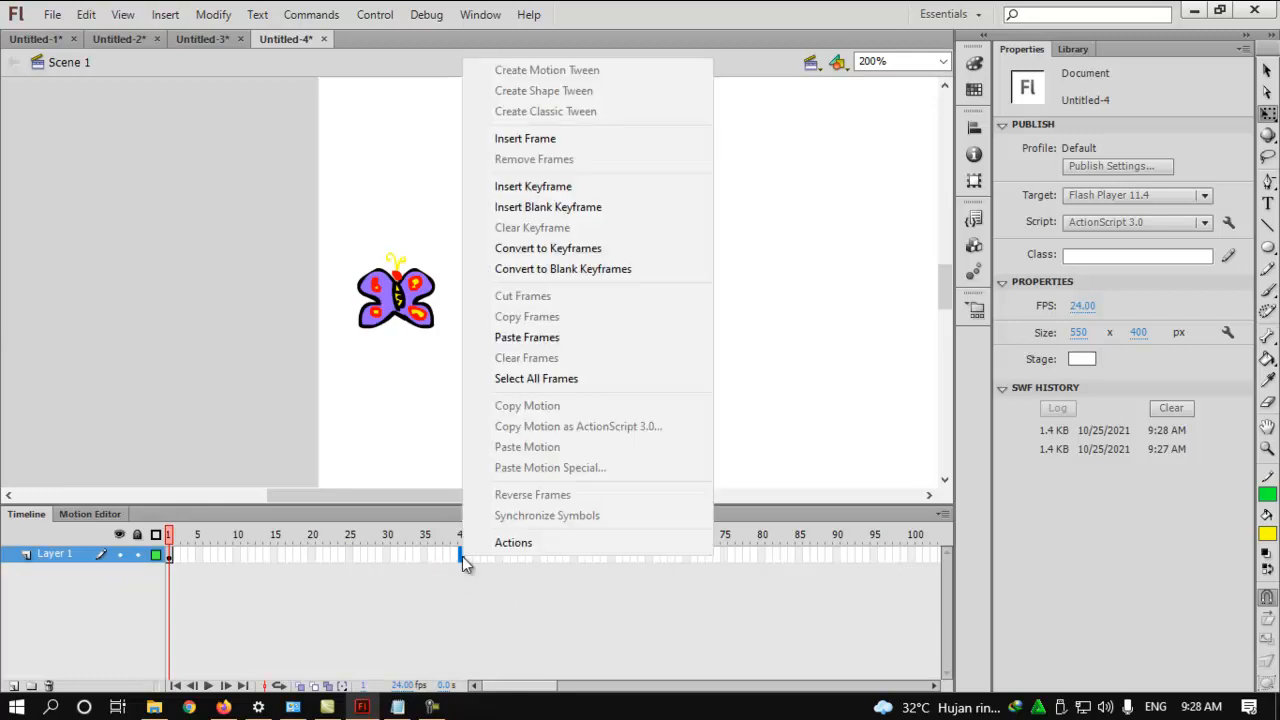
left_click(511, 190)
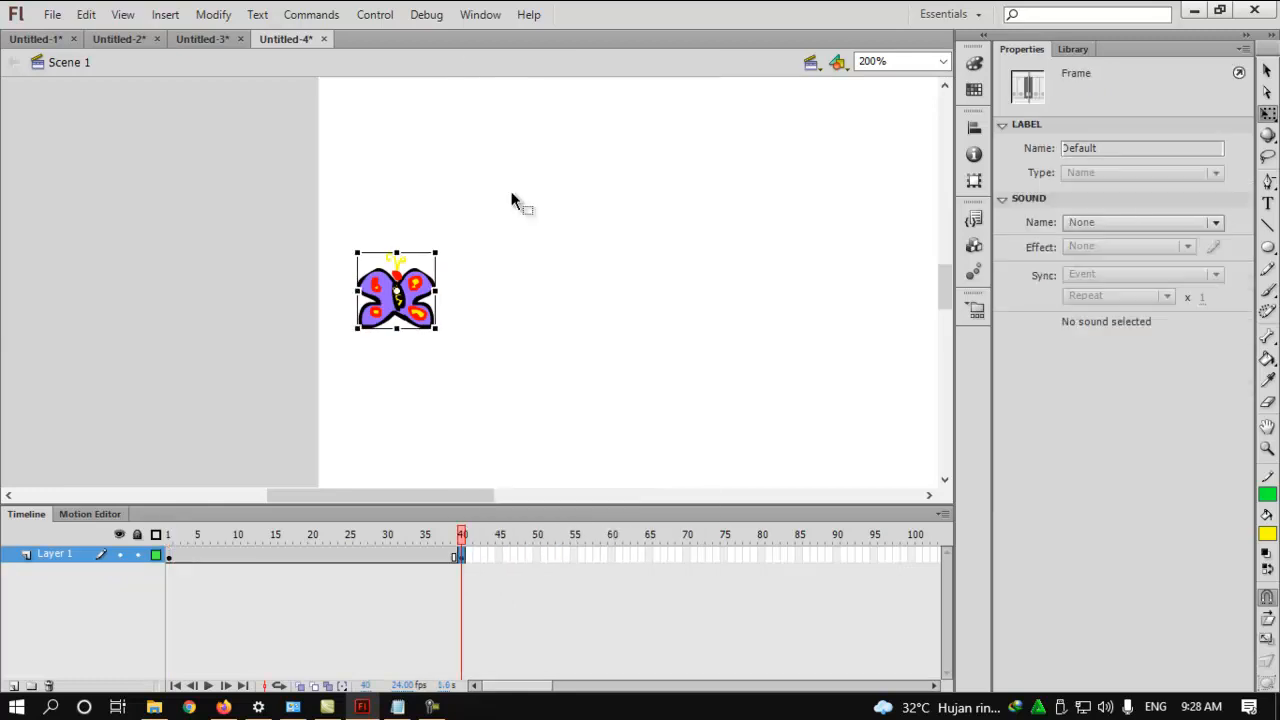
- Add a classic motion guide layer above the butterfly's Layer 1
left_click(43, 553)
right_click(44, 553)
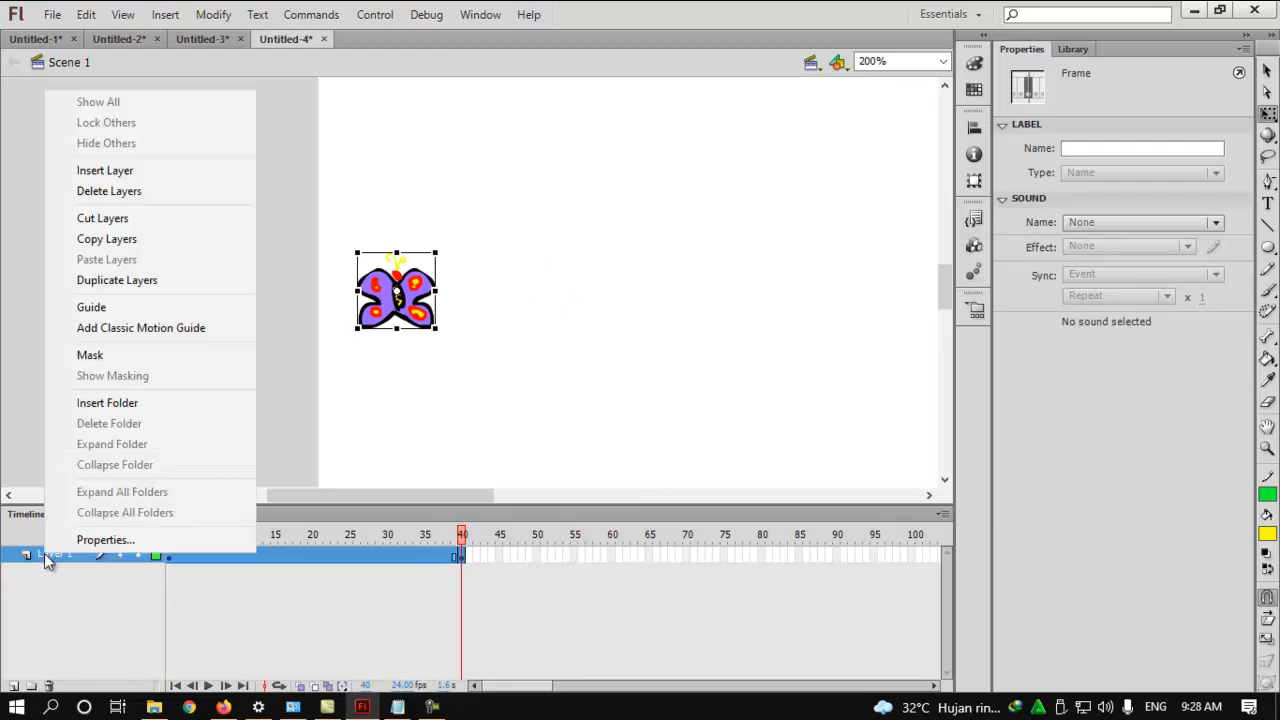
left_click(94, 336)
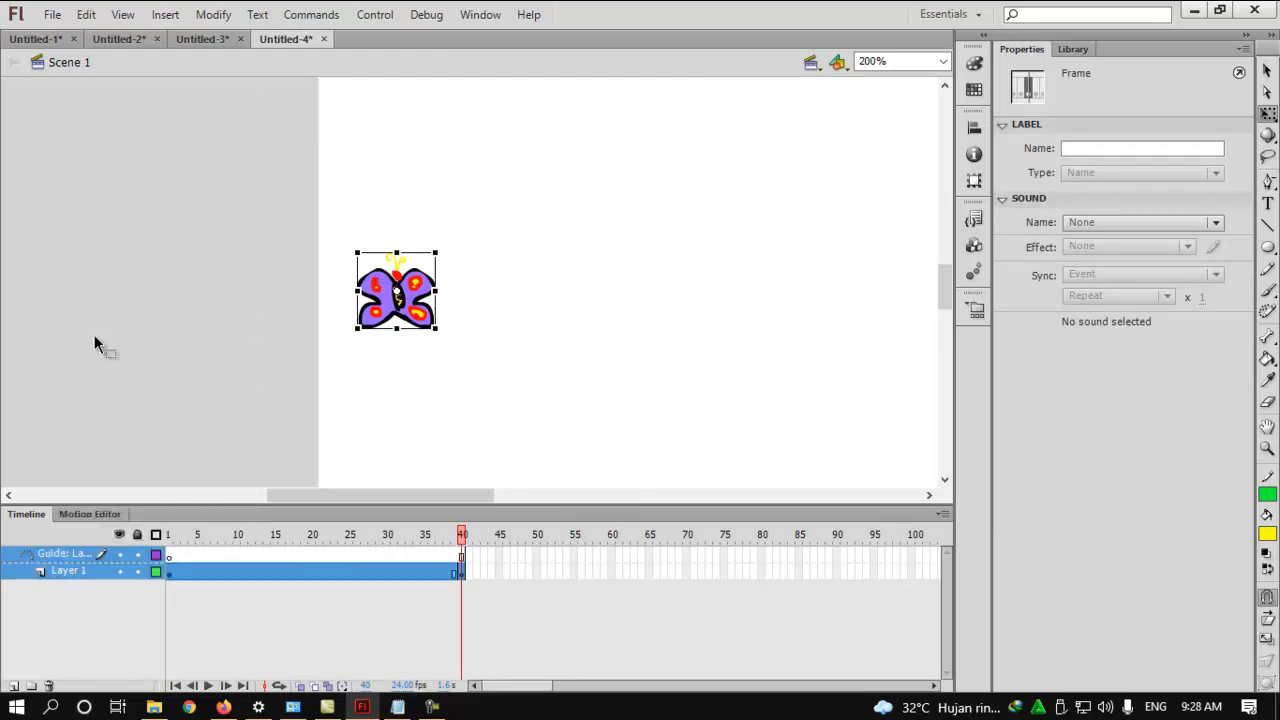
- On the guide layer at frame 1, paint a winding yellow flight path with the Brush tool, starting at the butterfly's centre and ending in a hook
left_click(88, 556)
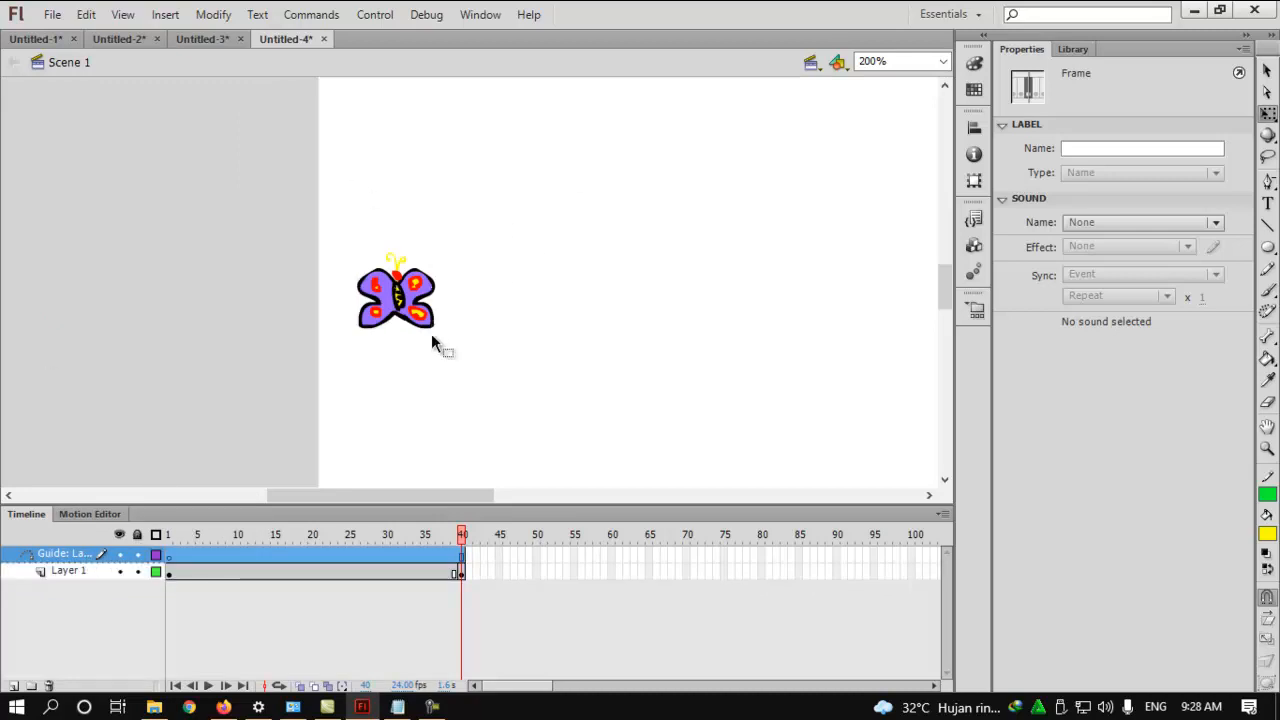
left_click(1268, 290)
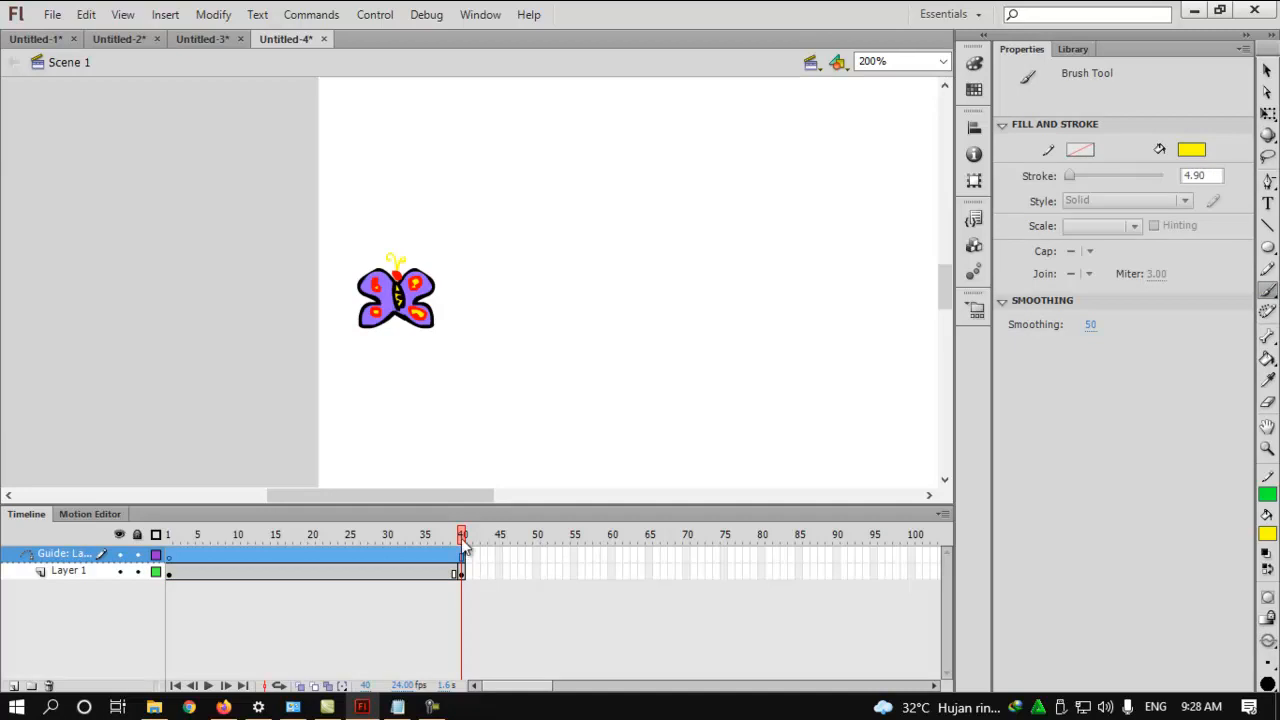
left_click_drag(463, 535, 168, 535)
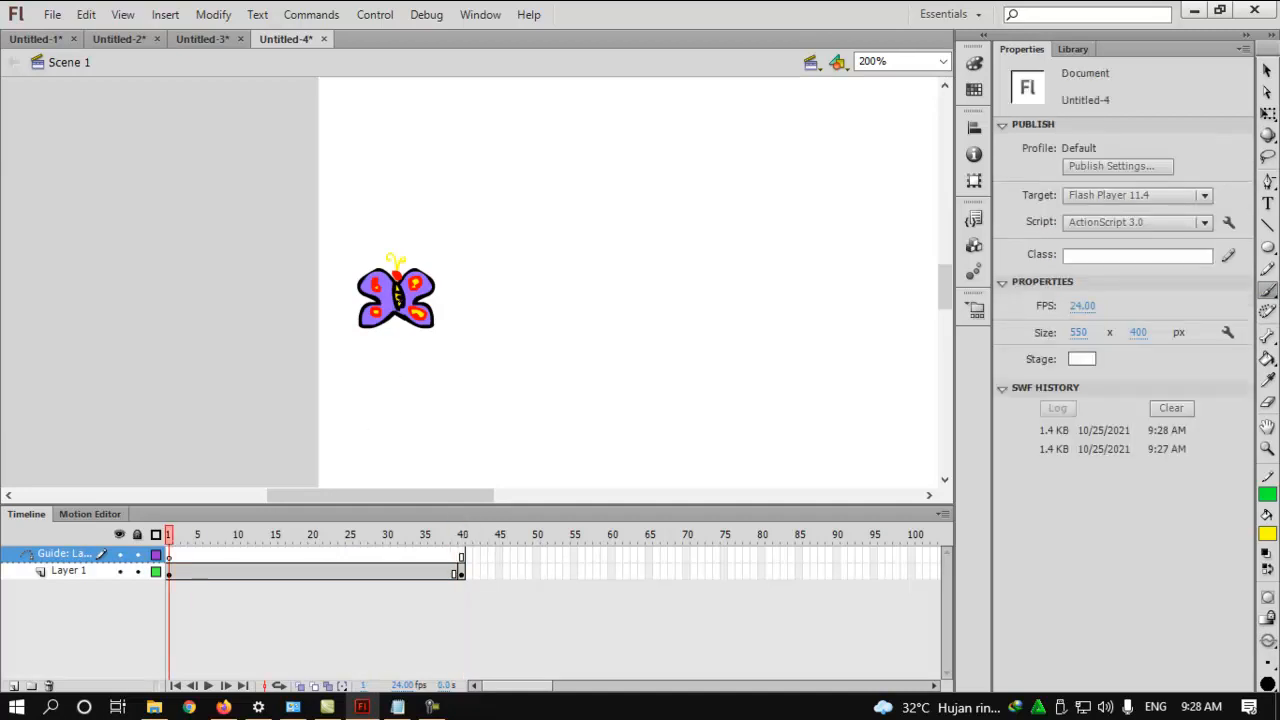
mouse_move(398, 298)
left_mouse_down()
mouse_move(423, 268)
mouse_move(503, 235)
mouse_move(582, 325)
mouse_move(687, 348)
mouse_move(856, 300)
mouse_move(901, 234)
mouse_move(870, 185)
mouse_move(812, 157)
mouse_move(739, 175)
left_mouse_up()
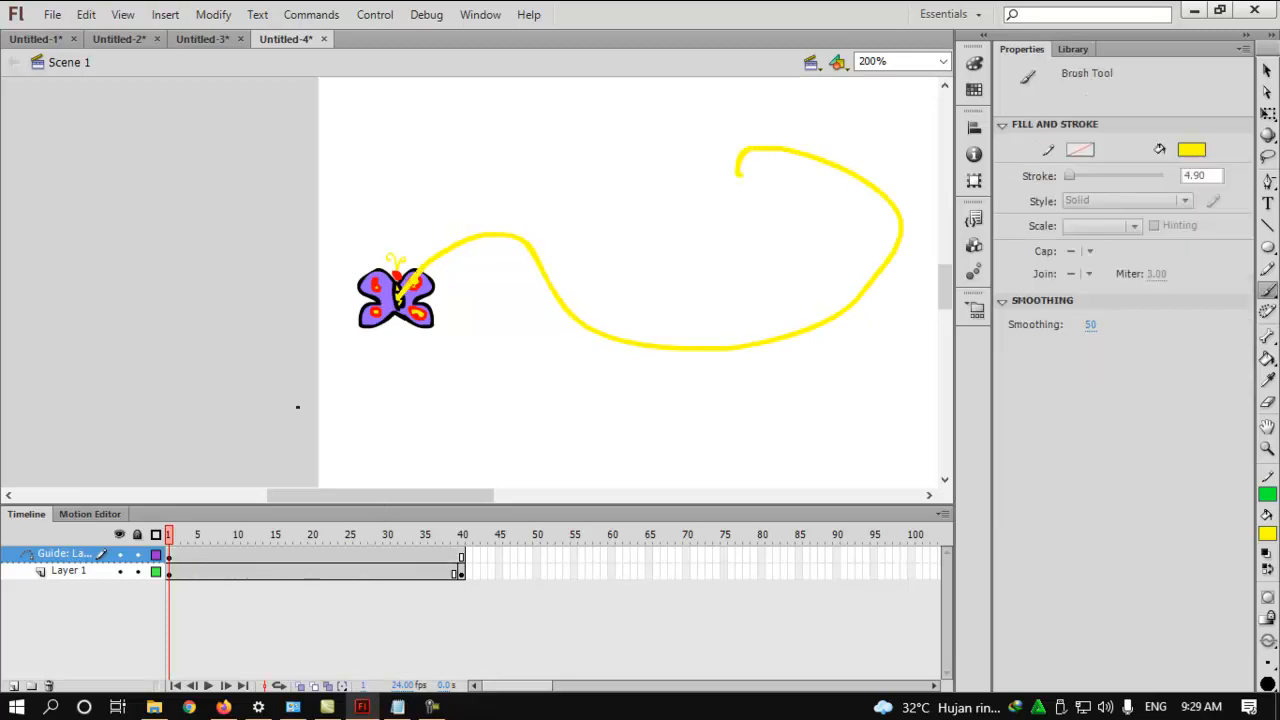
- Attach the butterfly at frame 1 to the start of the guide path, at about X 21.75, Y 212.50
left_click(1267, 71)
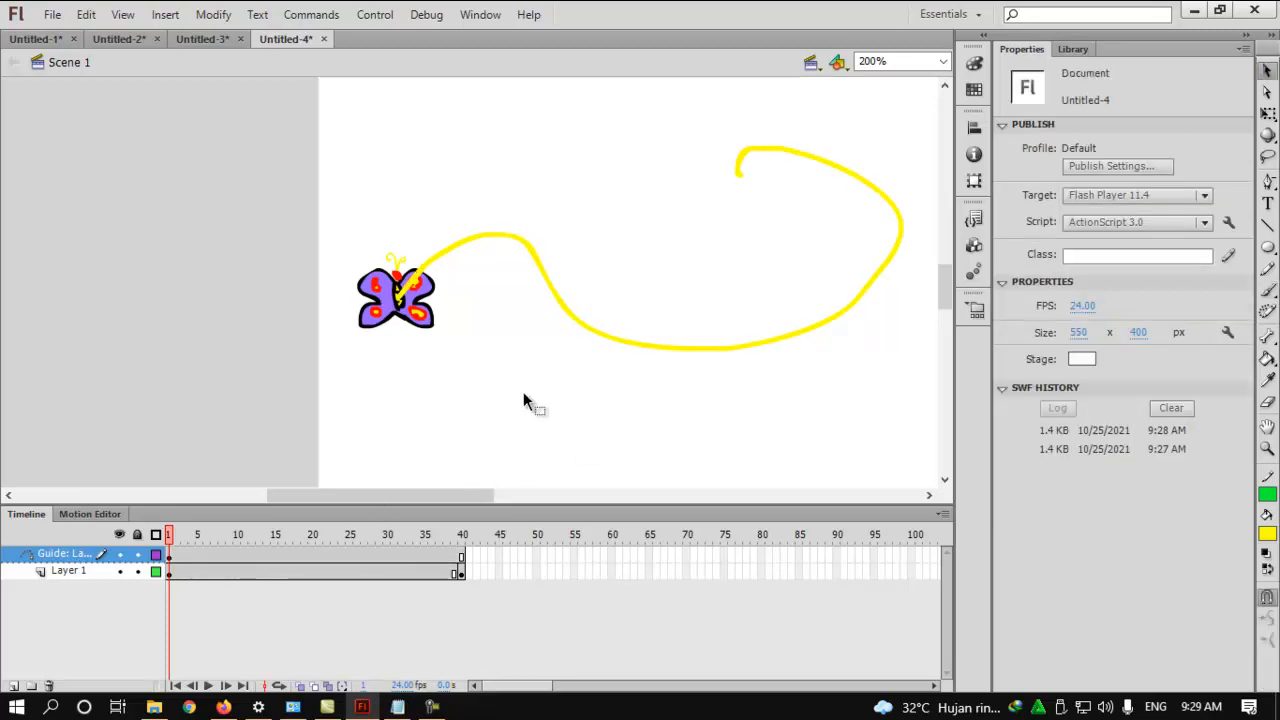
left_click(412, 304)
left_click_drag(416, 312, 423, 348)
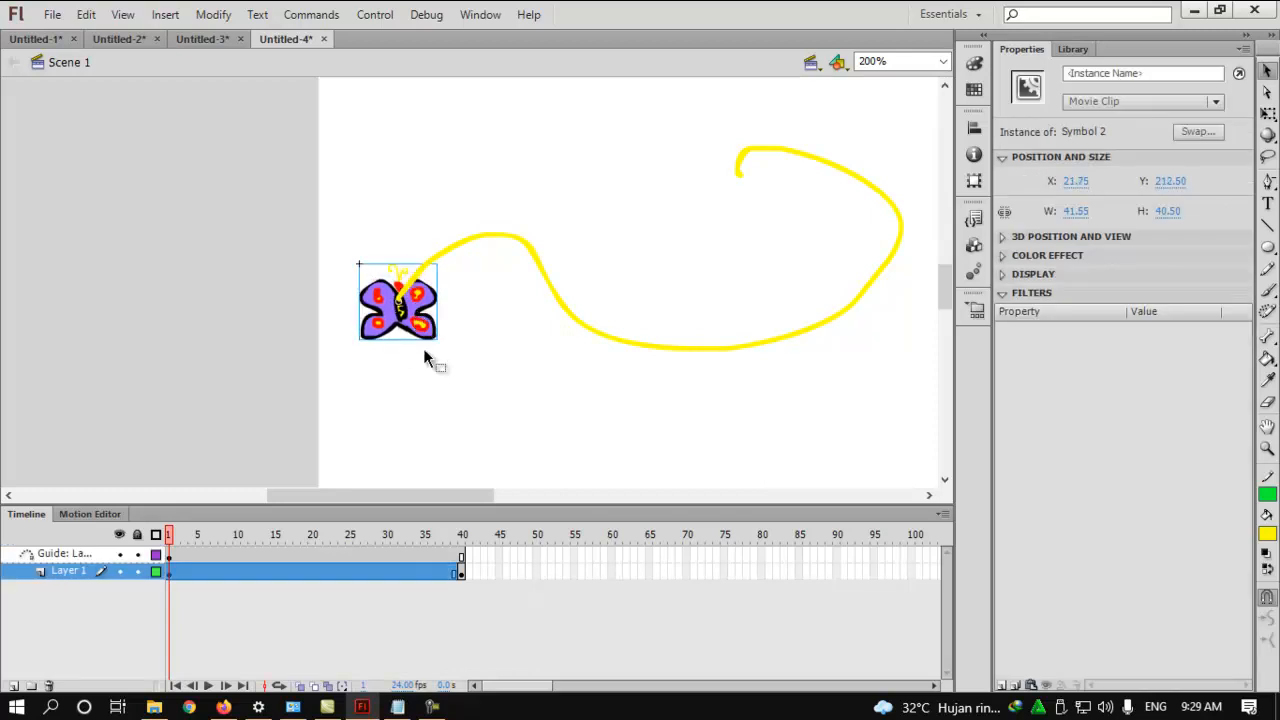
- Move the butterfly at frame 40 to the far end of the guide path, about X 201.50, Y 144.65, and test the movie
left_click(462, 569)
left_click_drag(410, 296, 760, 192)
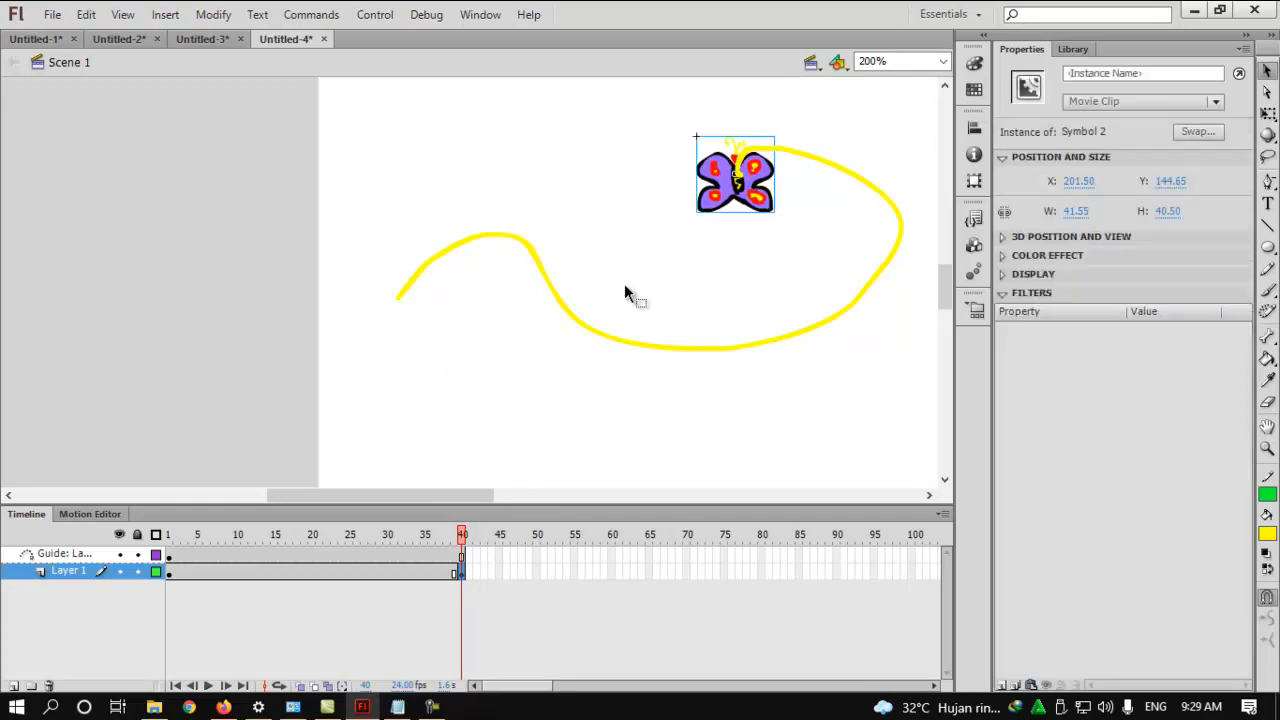
key("ctrl+Return")
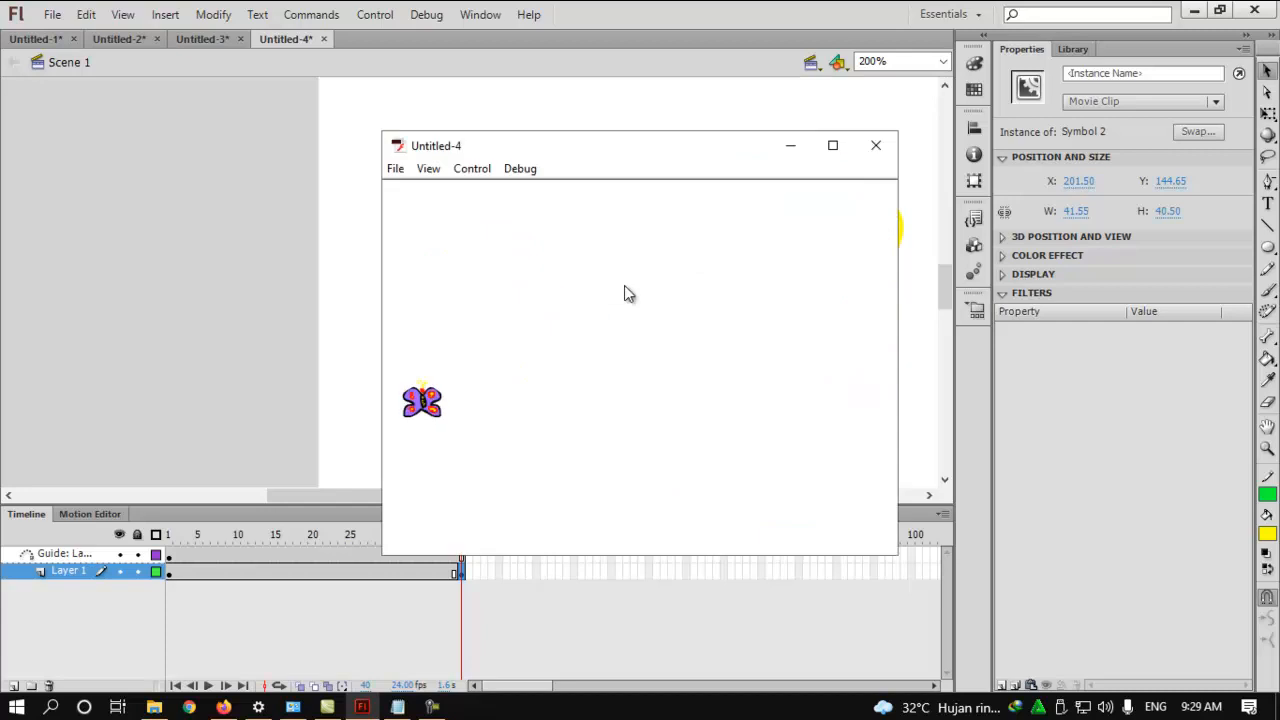
left_click(876, 146)
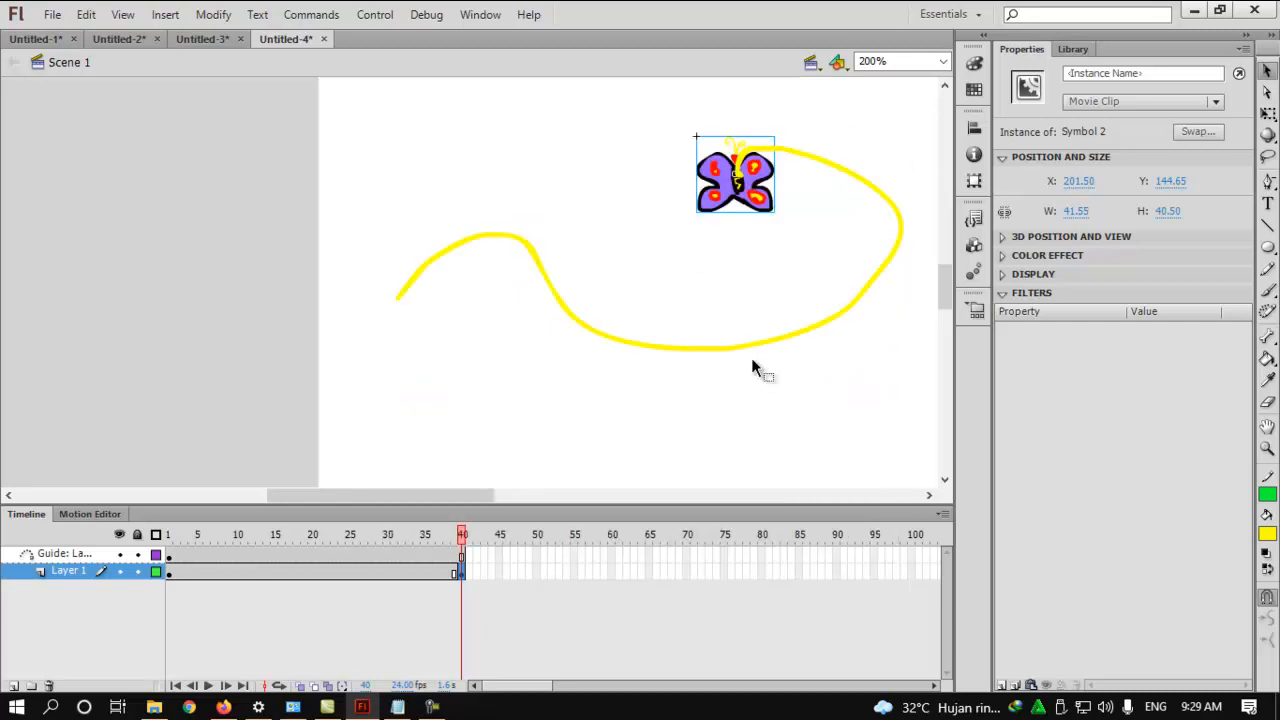
- Nudge the frame 40 butterfly at the path's end to about X 206, Y 145.25, and test the movie again
mouse_move(737, 192)
left_mouse_down()
mouse_move(759, 191)
mouse_move(751, 204)
left_mouse_up()
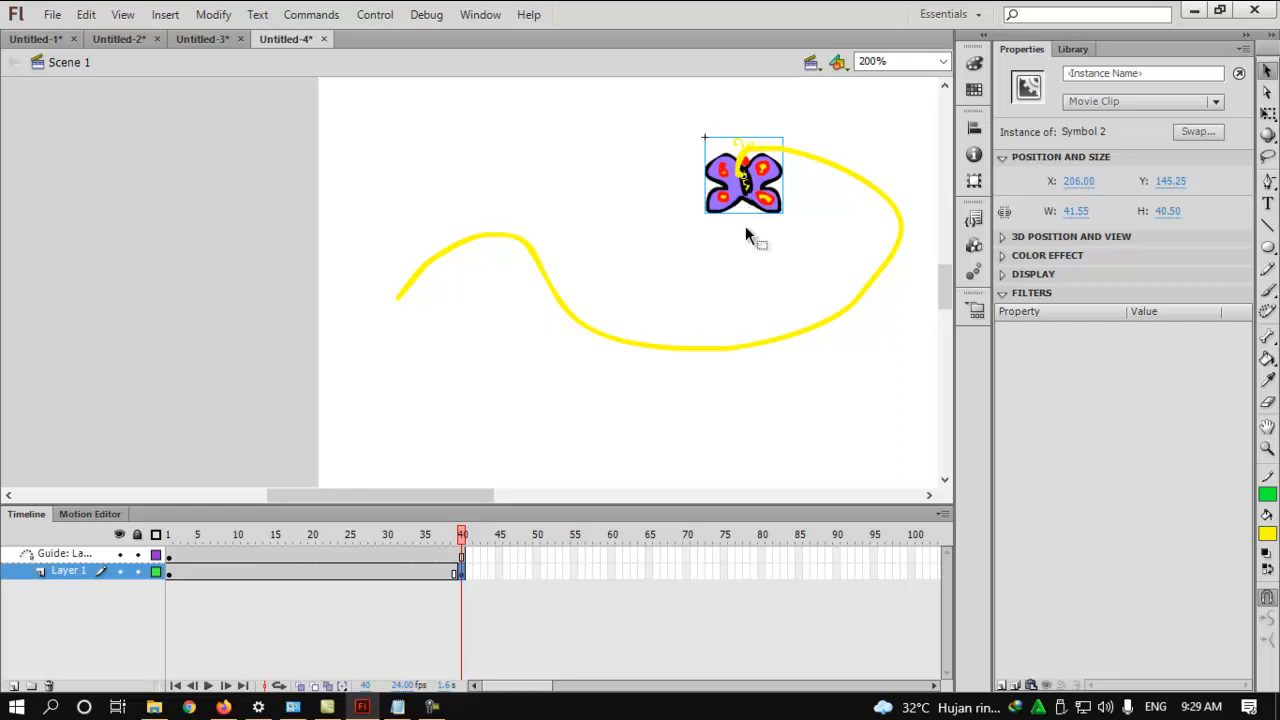
key("ctrl+Return")
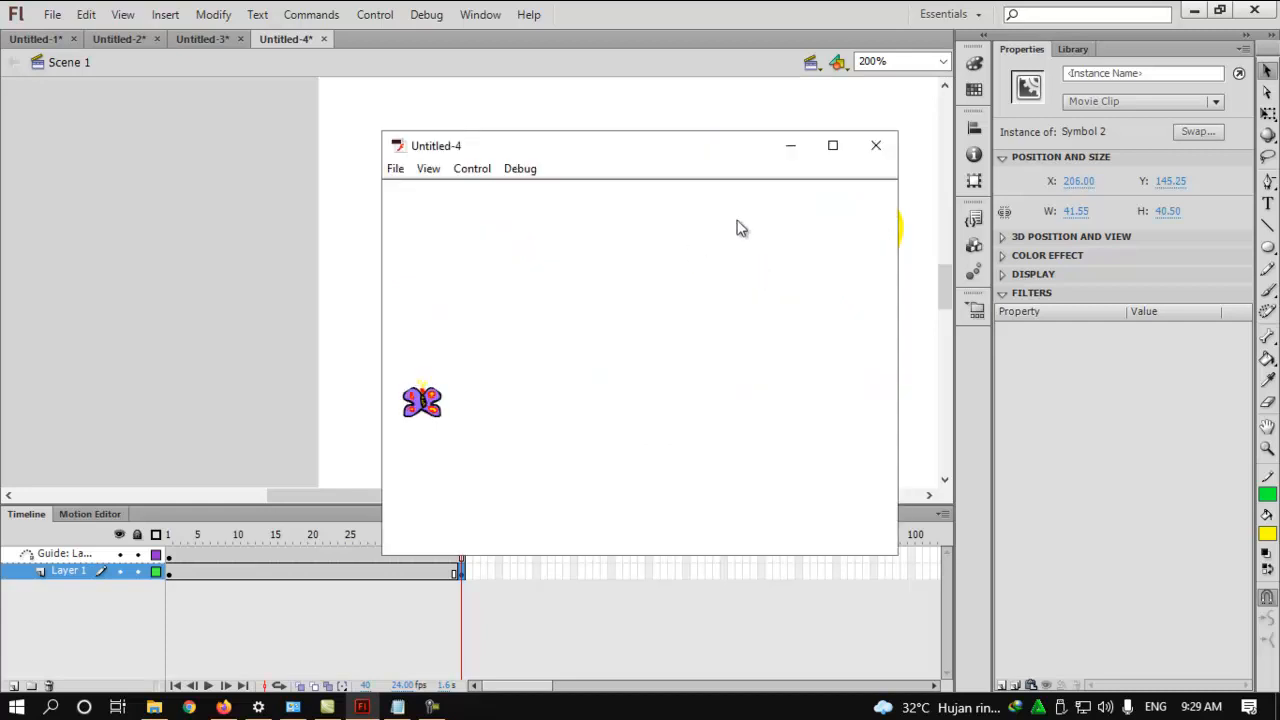
left_click(876, 151)
- Create a classic tween between the butterfly keyframes at frames 1 and 40 and preview the flight along the guide
left_click(313, 576)
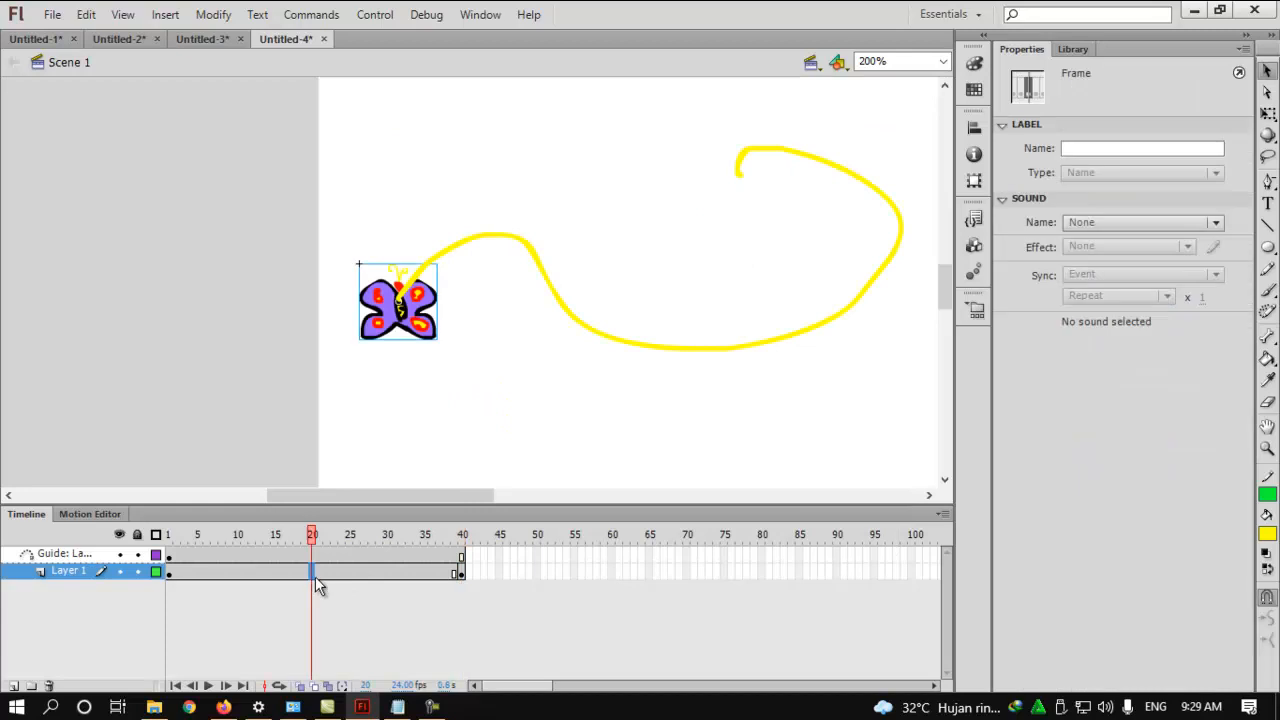
right_click(315, 578)
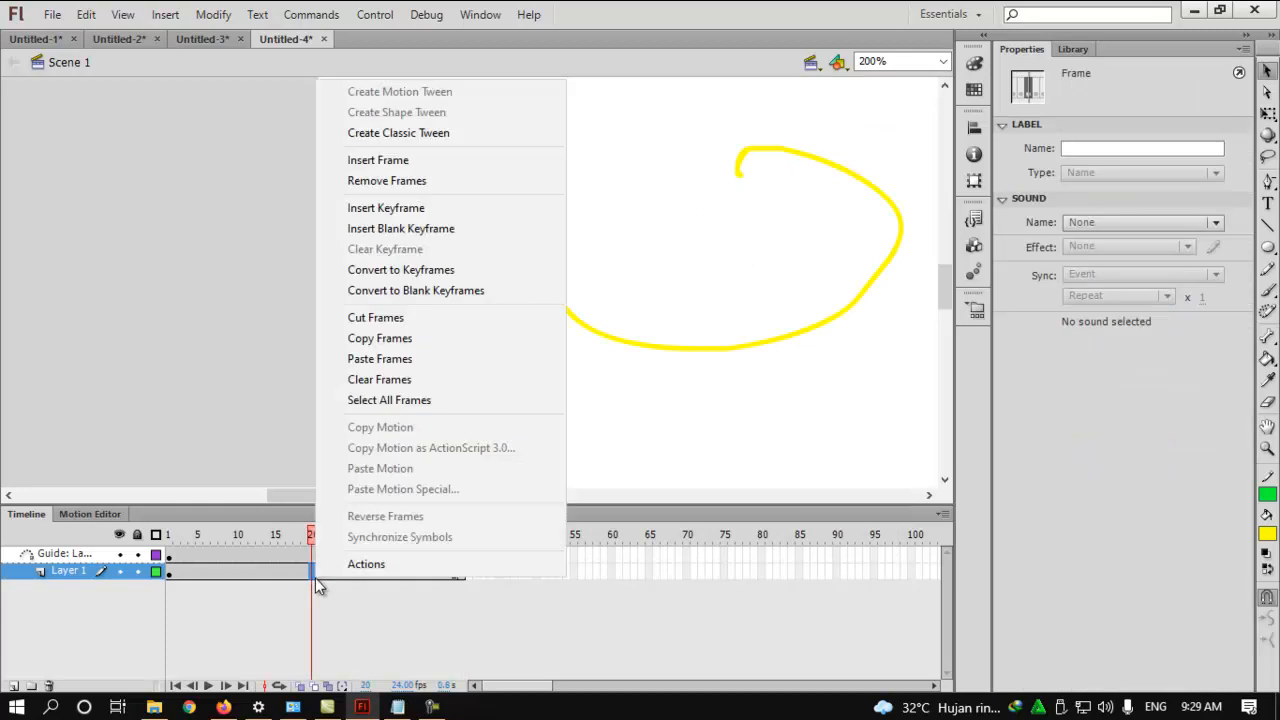
left_click(379, 142)
key("ctrl+Return")
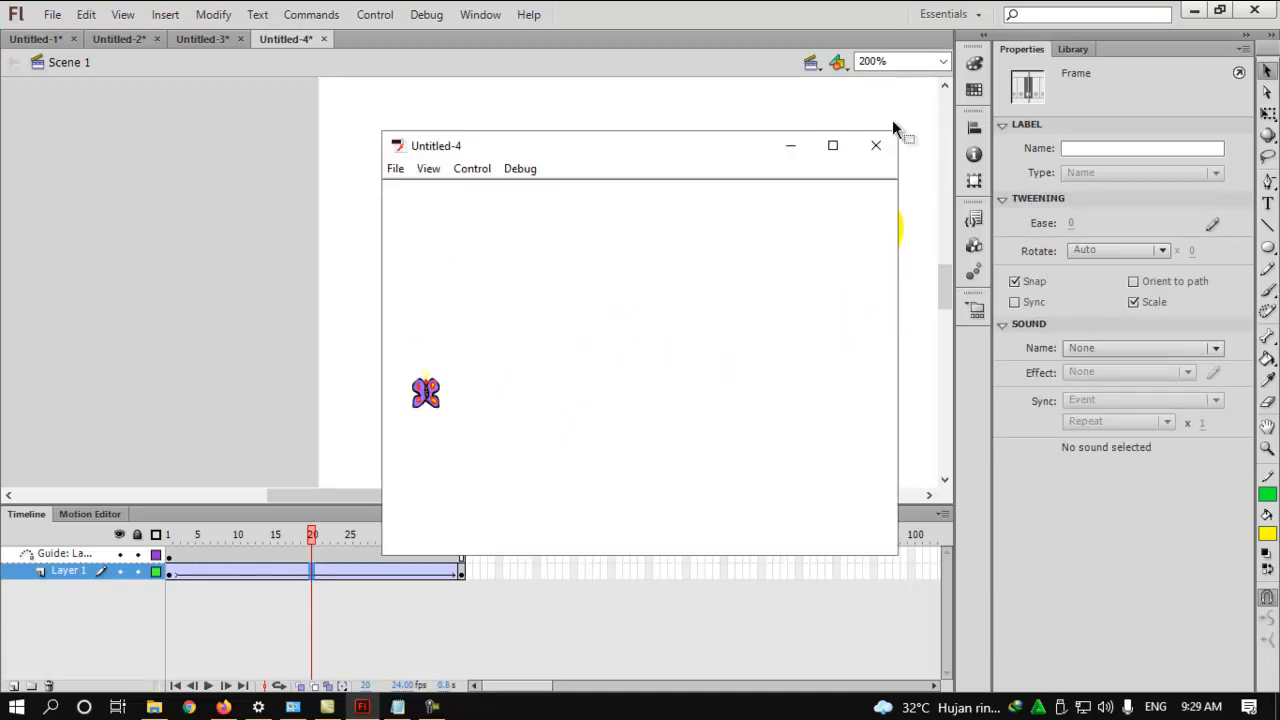
left_click(876, 147)
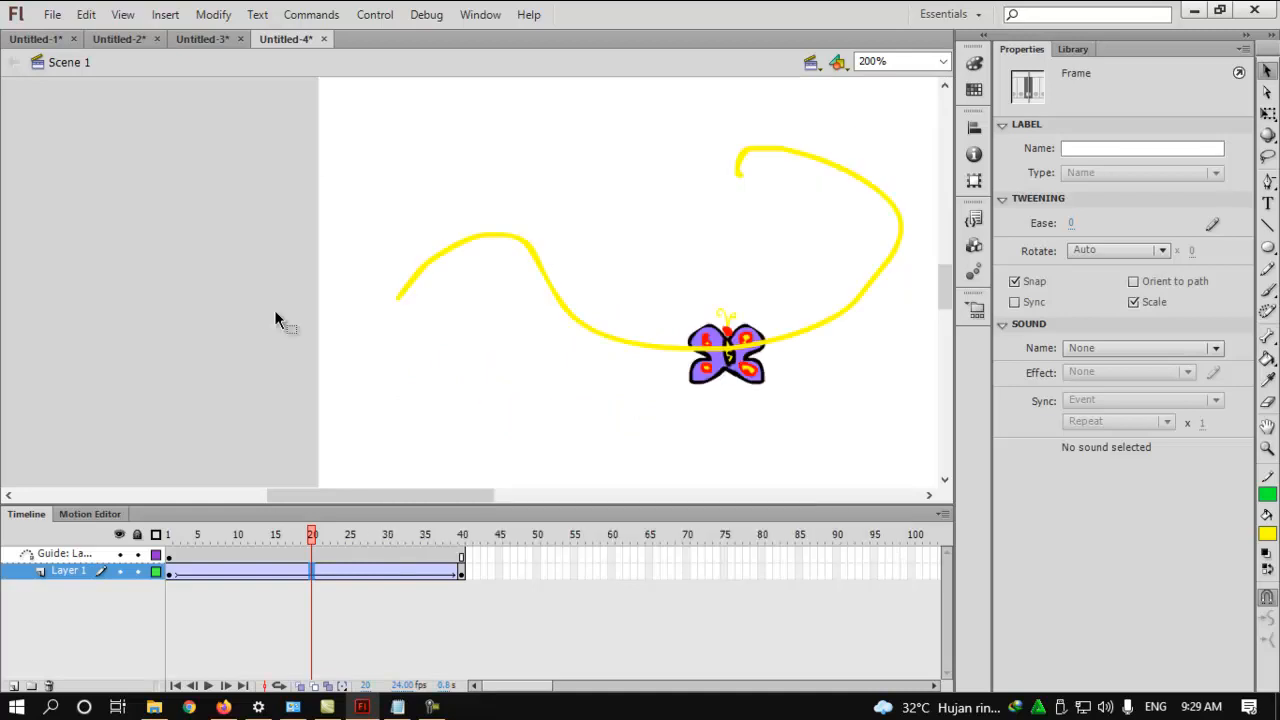
- Slow the flight by inserting frames at frame 20 on both the guide and butterfly layers until the animation spans 60 frames
left_click(311, 558)
left_click(311, 571, "shift")
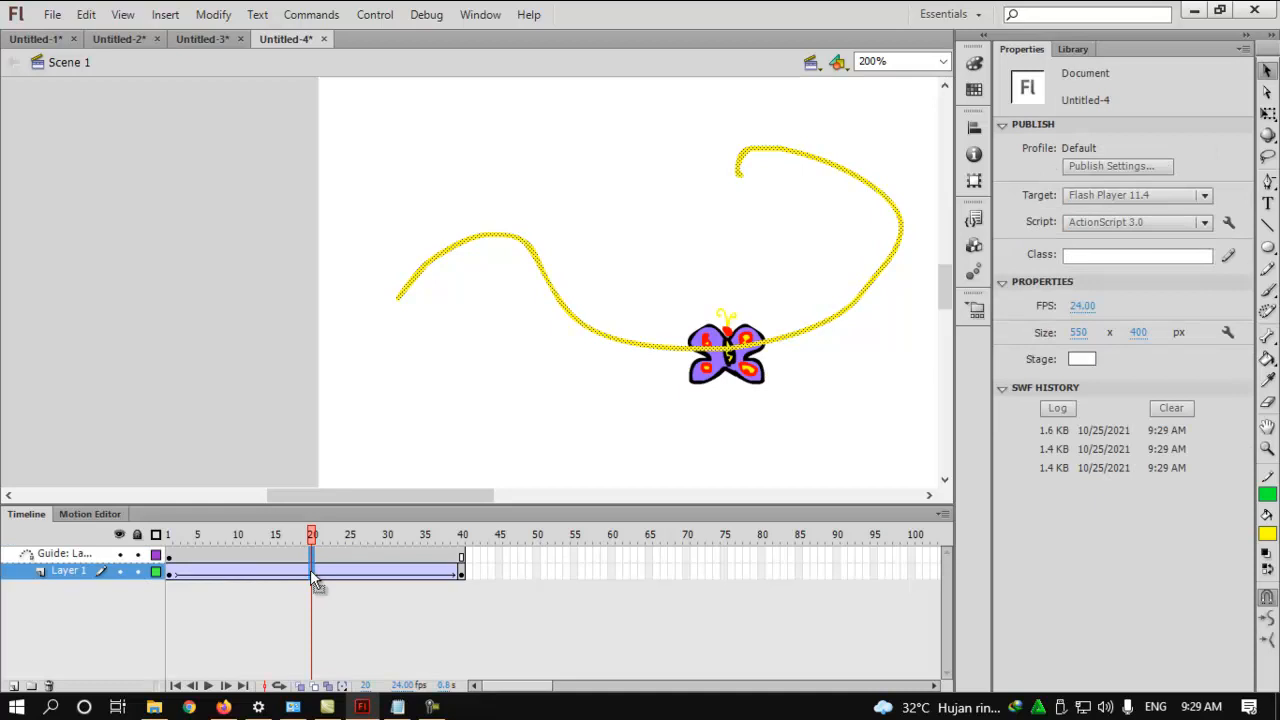
key("F5")
key("F5")
key("F5")
key("F5")
key("F5")
key("F5")
key("F5")
key("F5")
key("F5")
key("F5")
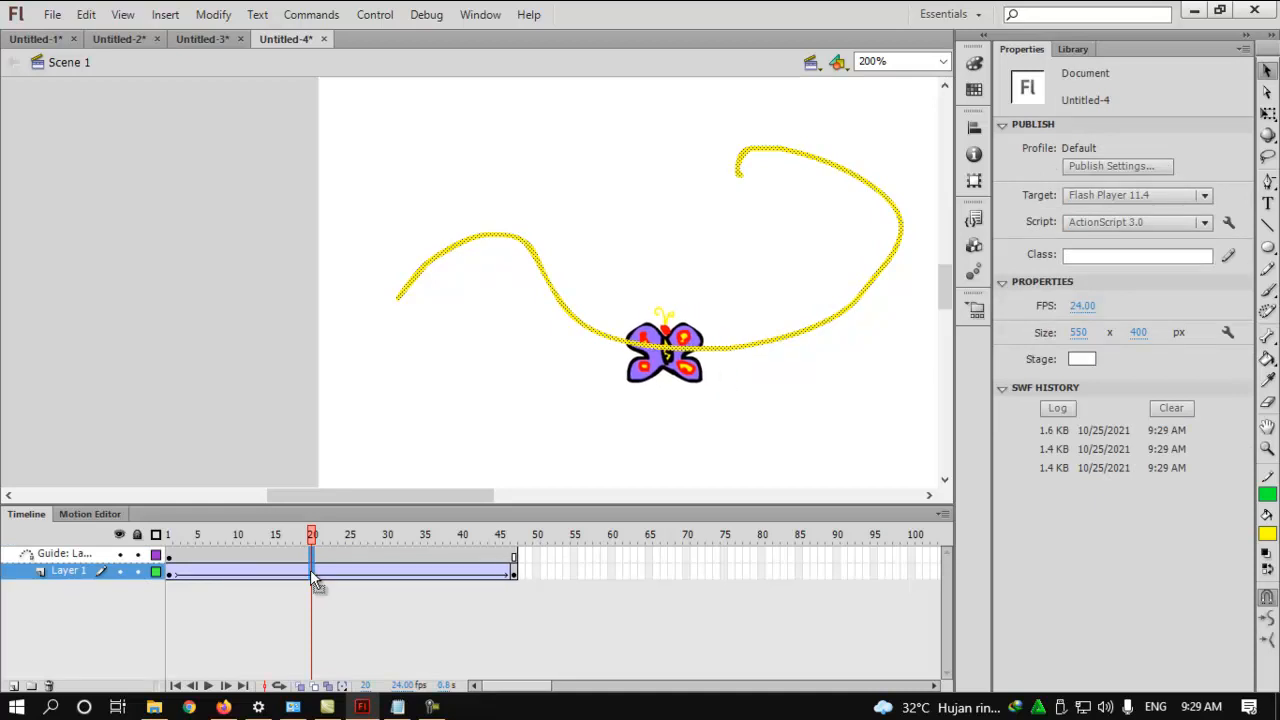
key("F5")
key("F5")
key("F5")
key("F5")
key("F5")
key("F5")
key("F5")
key("F5")
key("F5")
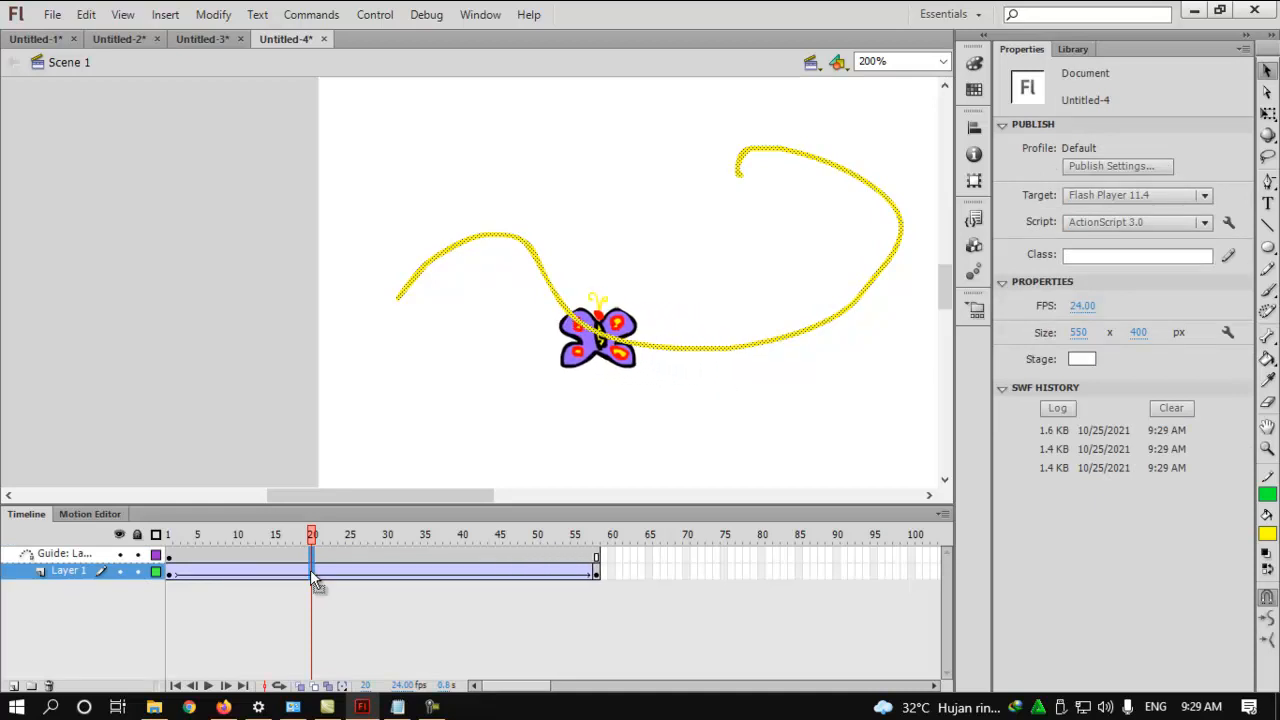
key("F5")
left_click(367, 458)
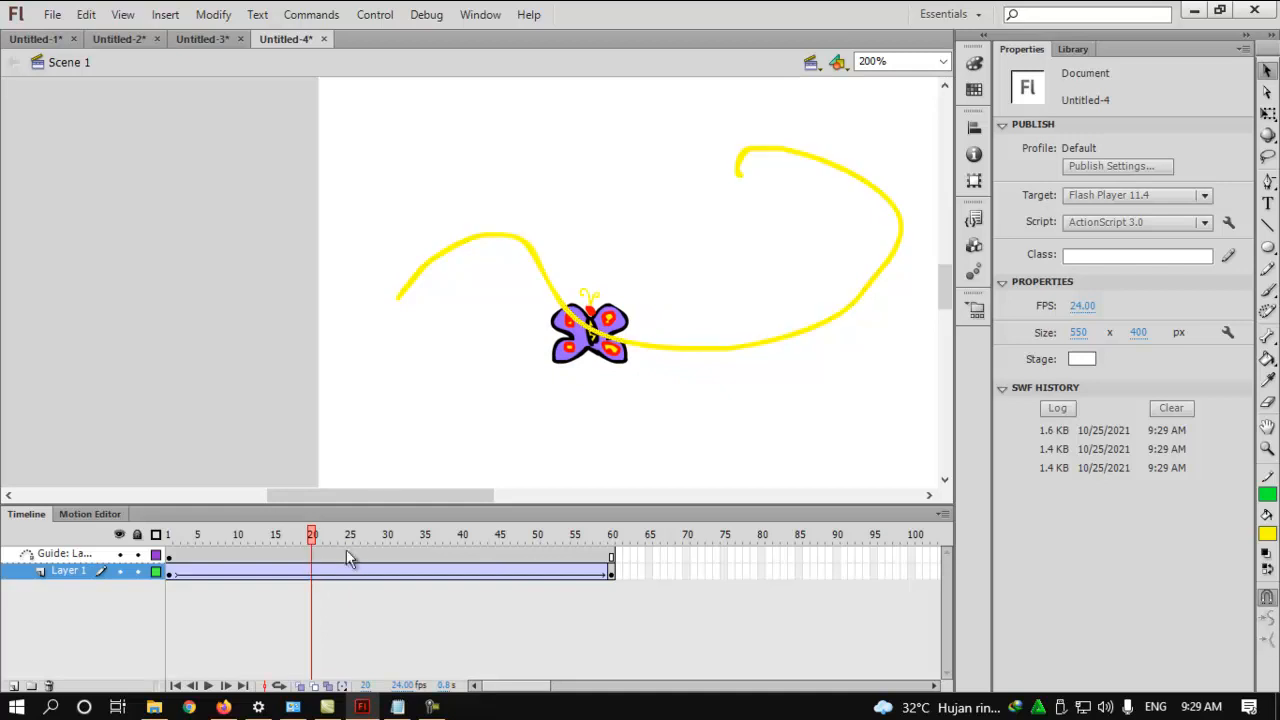
- Rotate the butterfly at frame 1 clockwise by about 45° with Free Transform so it faces along the guide path
left_click_drag(319, 537, 169, 537)
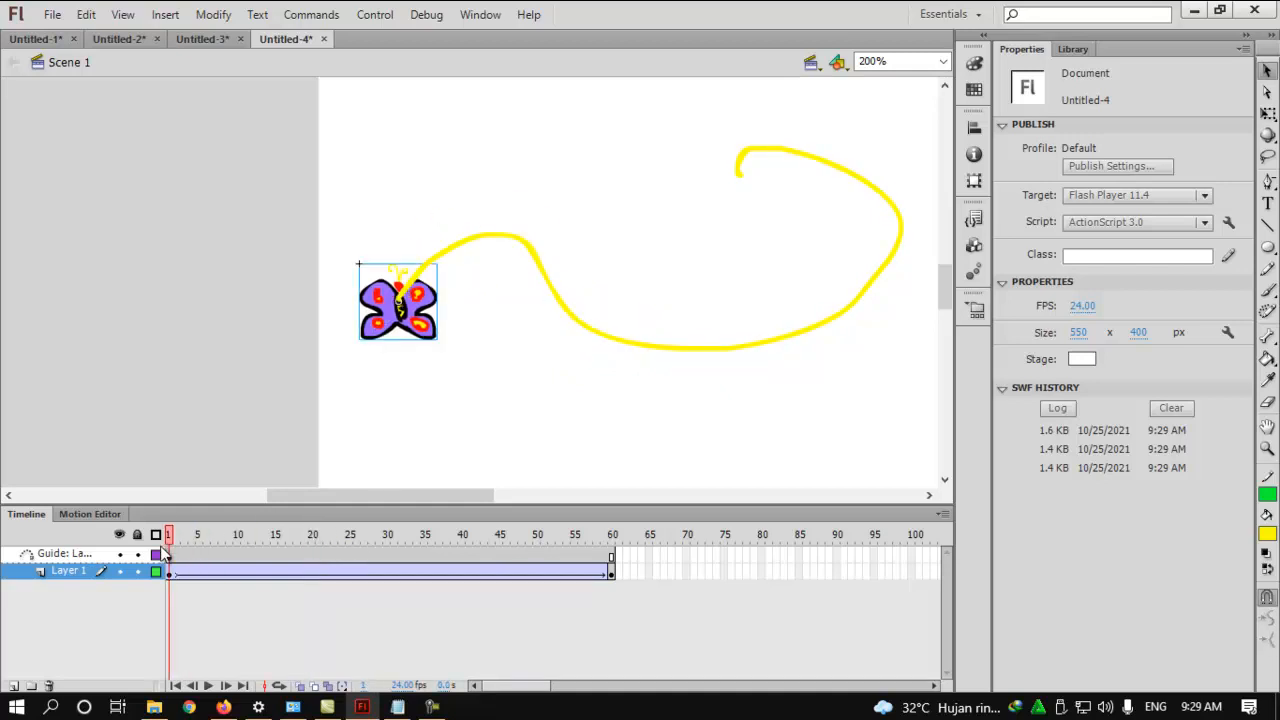
left_click(400, 320)
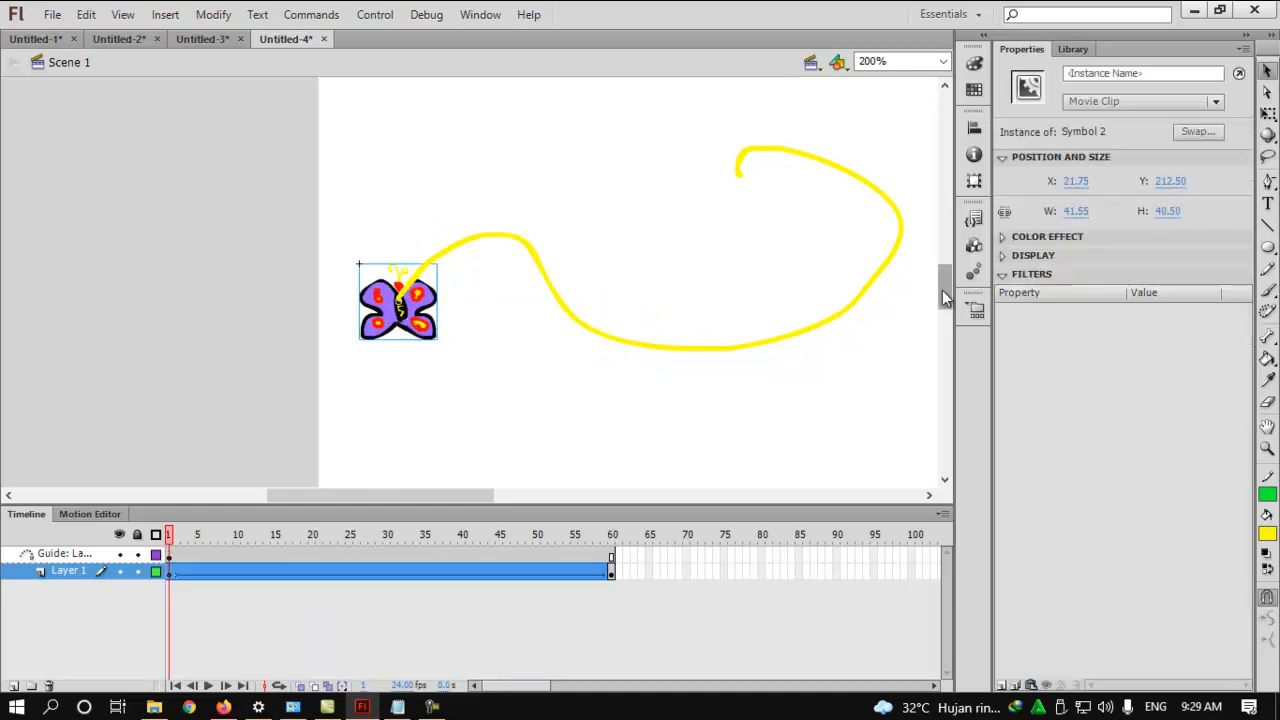
left_click(1268, 113)
left_click_drag(445, 339, 417, 366)
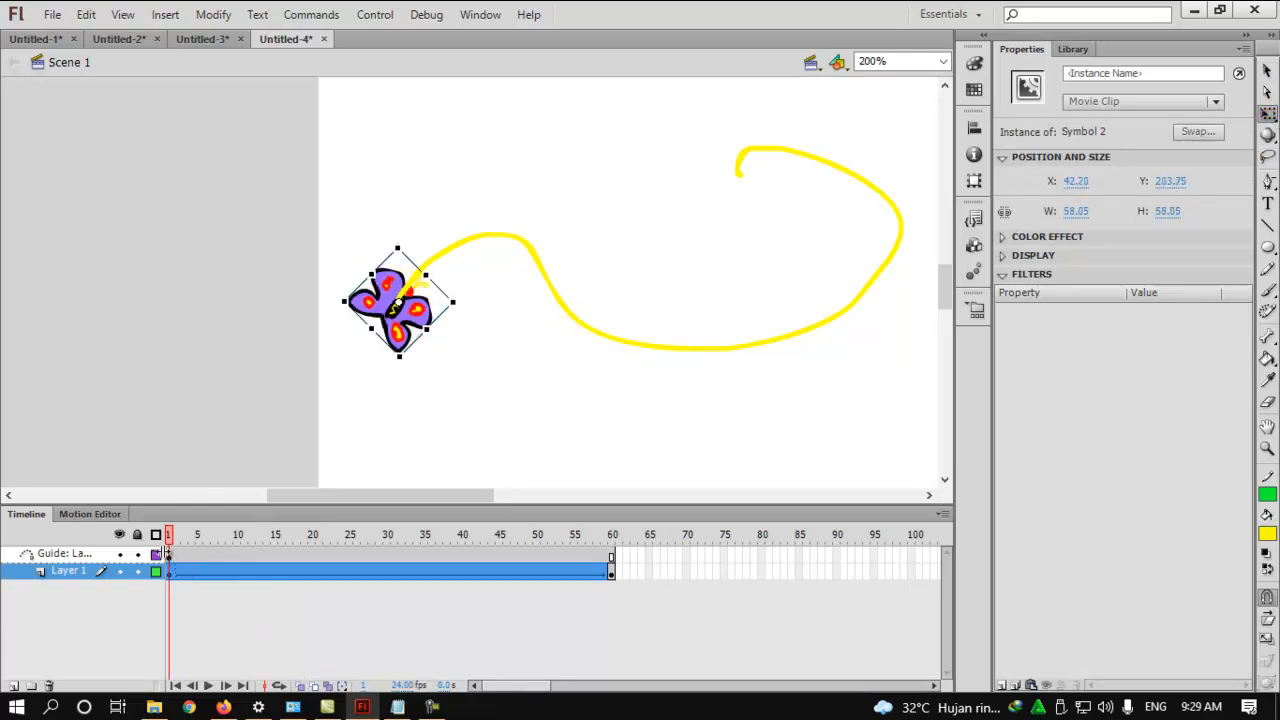
- Insert a keyframe at frame 11 of the butterfly layer and rotate the butterfly clockwise to follow the descending path
left_click_drag(170, 543, 246, 544)
left_click(246, 552)
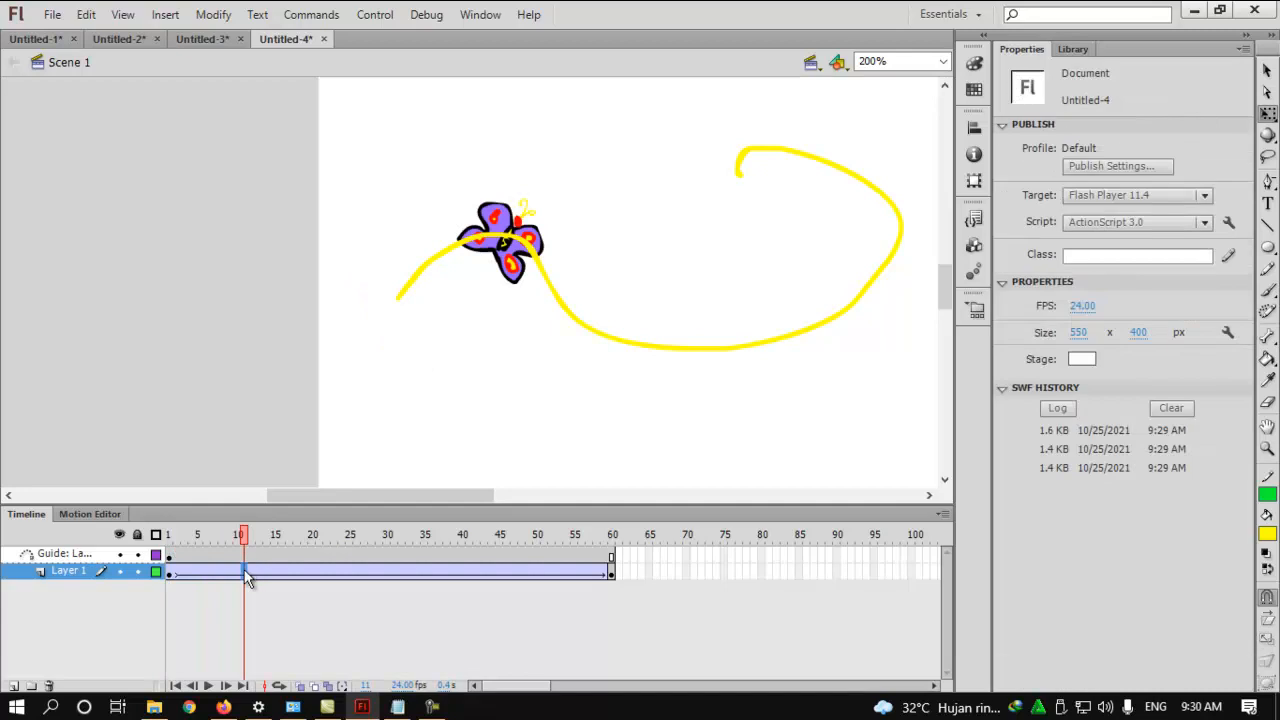
right_click(244, 570)
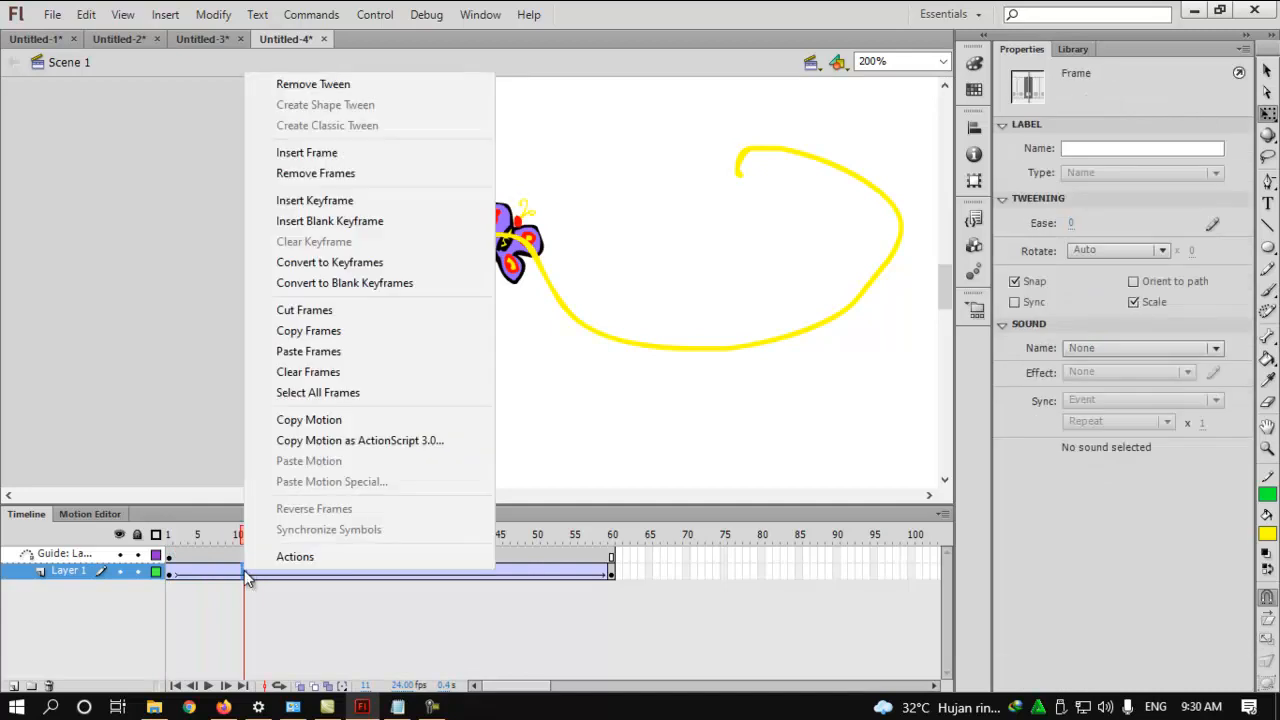
left_click(340, 202)
left_click_drag(578, 222, 595, 300)
- Insert a keyframe at frame 21 of the butterfly layer and rotate the butterfly to match the path's direction there
left_click_drag(244, 543, 320, 548)
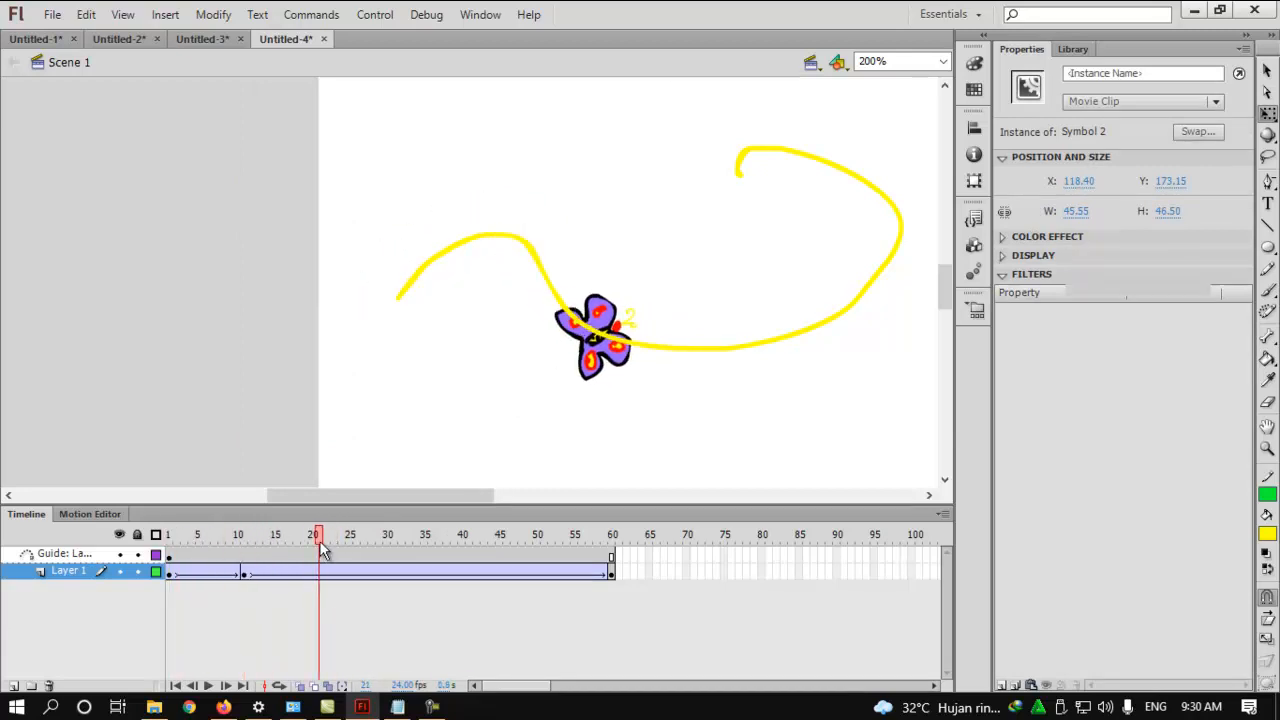
left_click(317, 570)
right_click(320, 574)
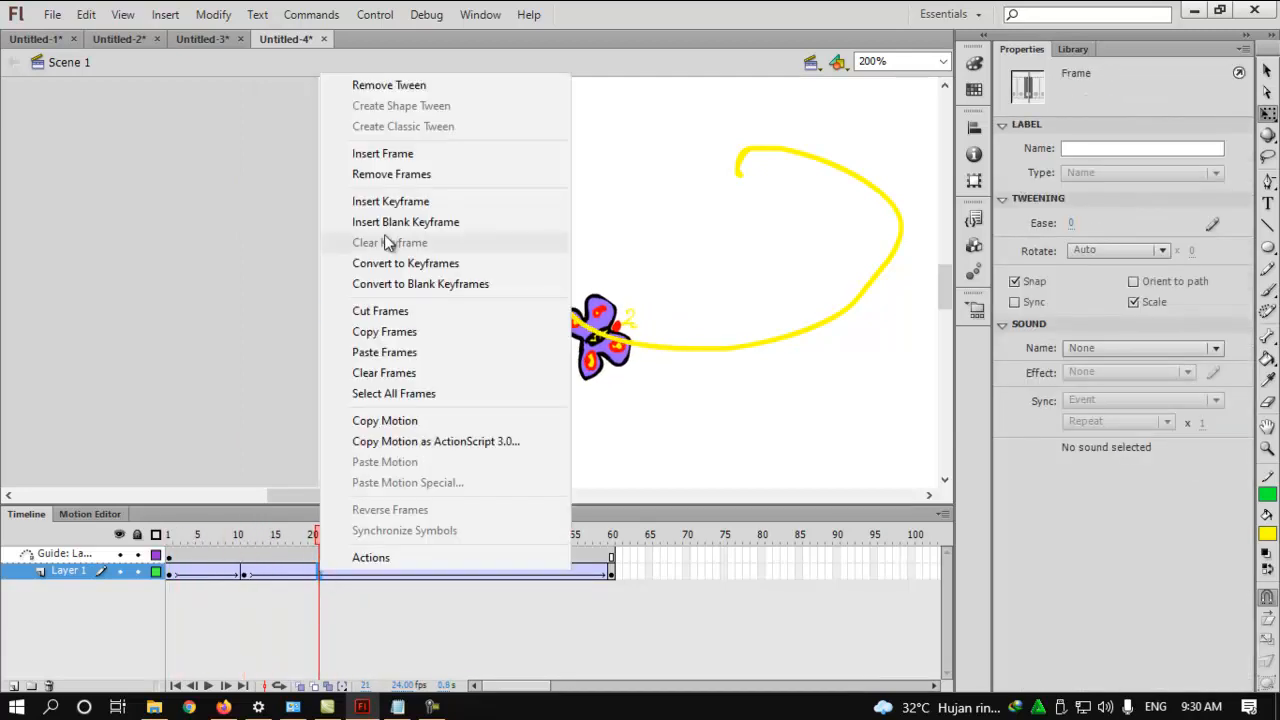
left_click(395, 203)
left_click_drag(631, 264, 660, 330)
- Insert a keyframe at frame 46 of the butterfly layer and rotate the butterfly counterclockwise to follow the path's upper bend
left_click_drag(320, 540, 510, 552)
left_click(507, 573)
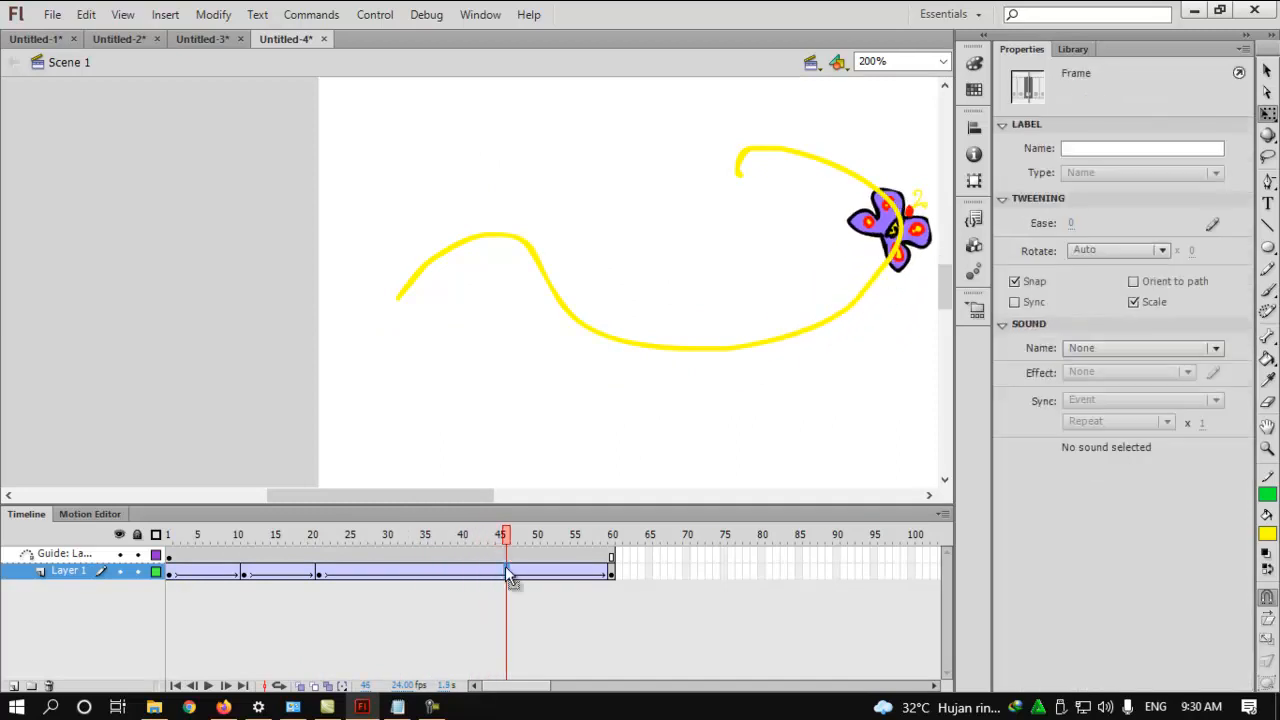
right_click(507, 573)
left_click(598, 198)
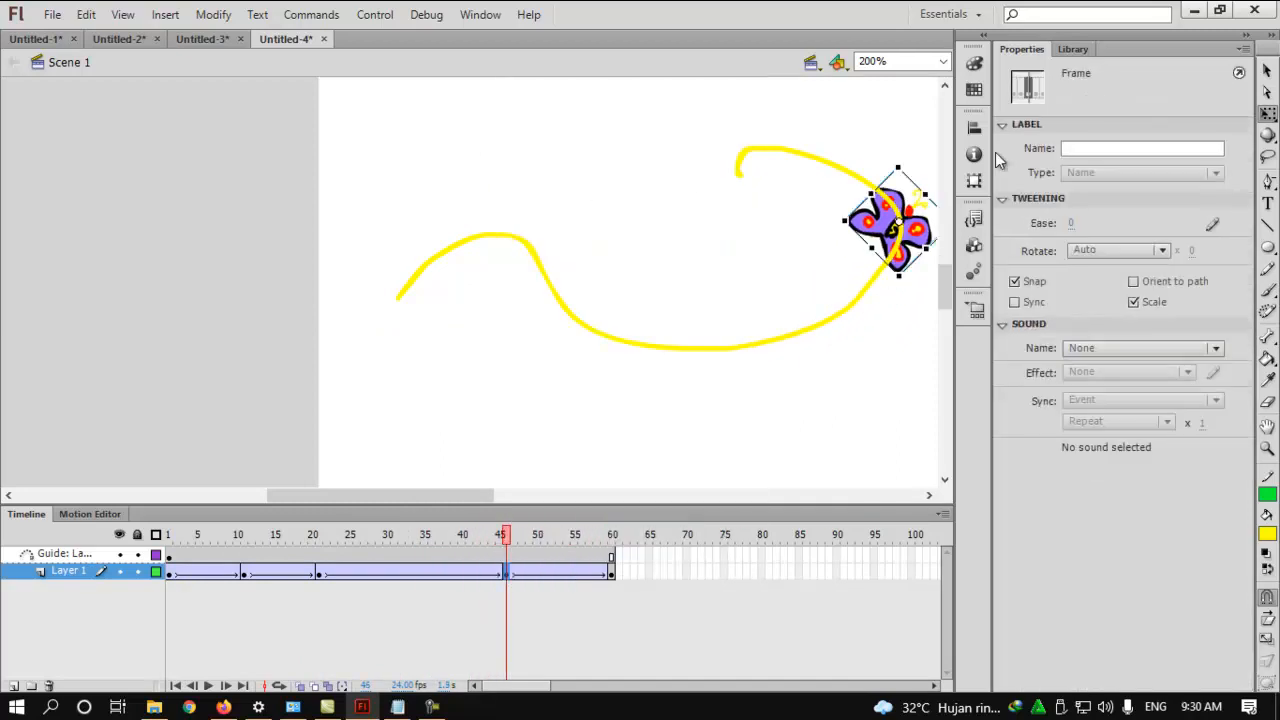
left_click_drag(837, 212, 851, 194)
- Insert a keyframe at frame 56 of the butterfly layer and rotate the butterfly counterclockwise toward the end of the path
left_click_drag(505, 546, 562, 550)
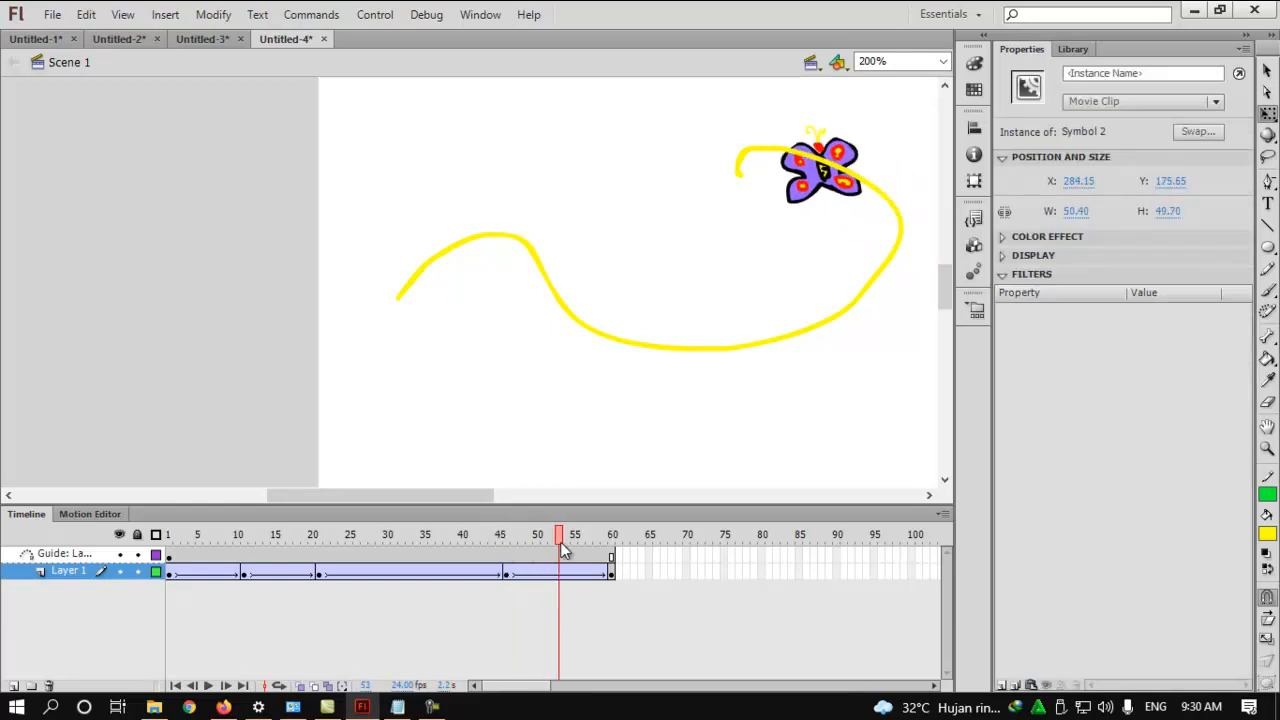
left_click(581, 572)
right_click(581, 574)
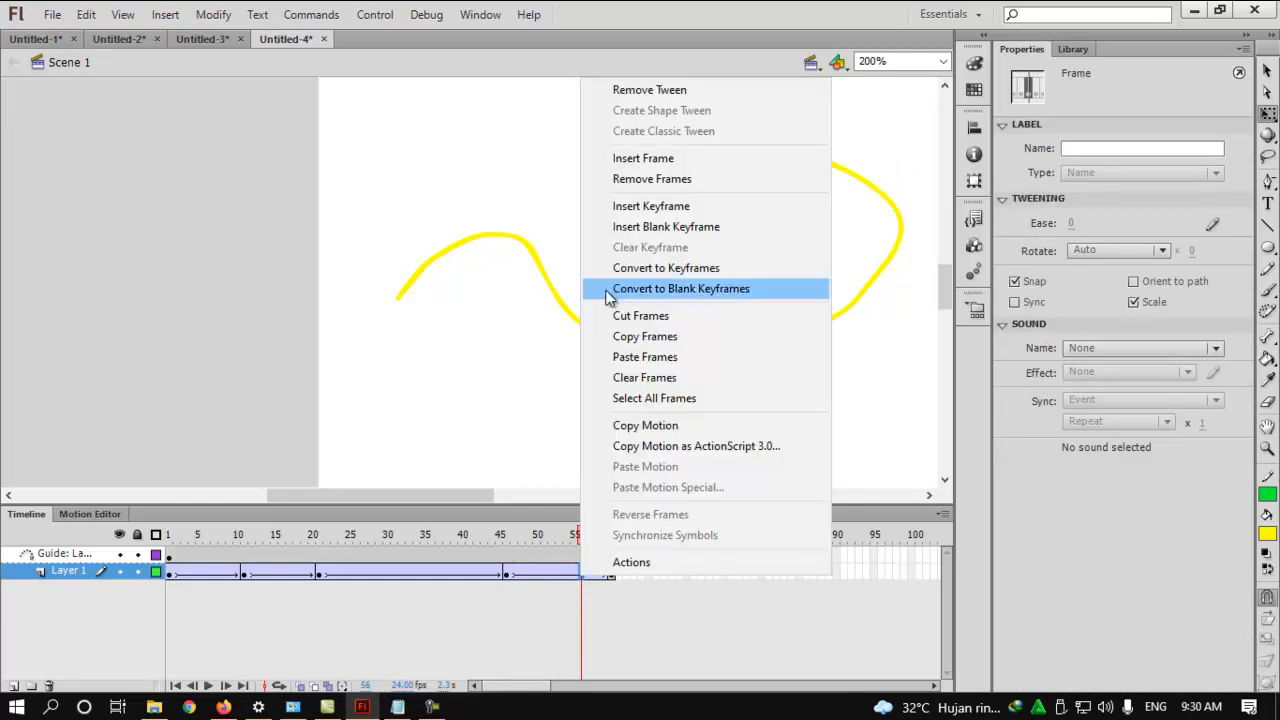
left_click(655, 207)
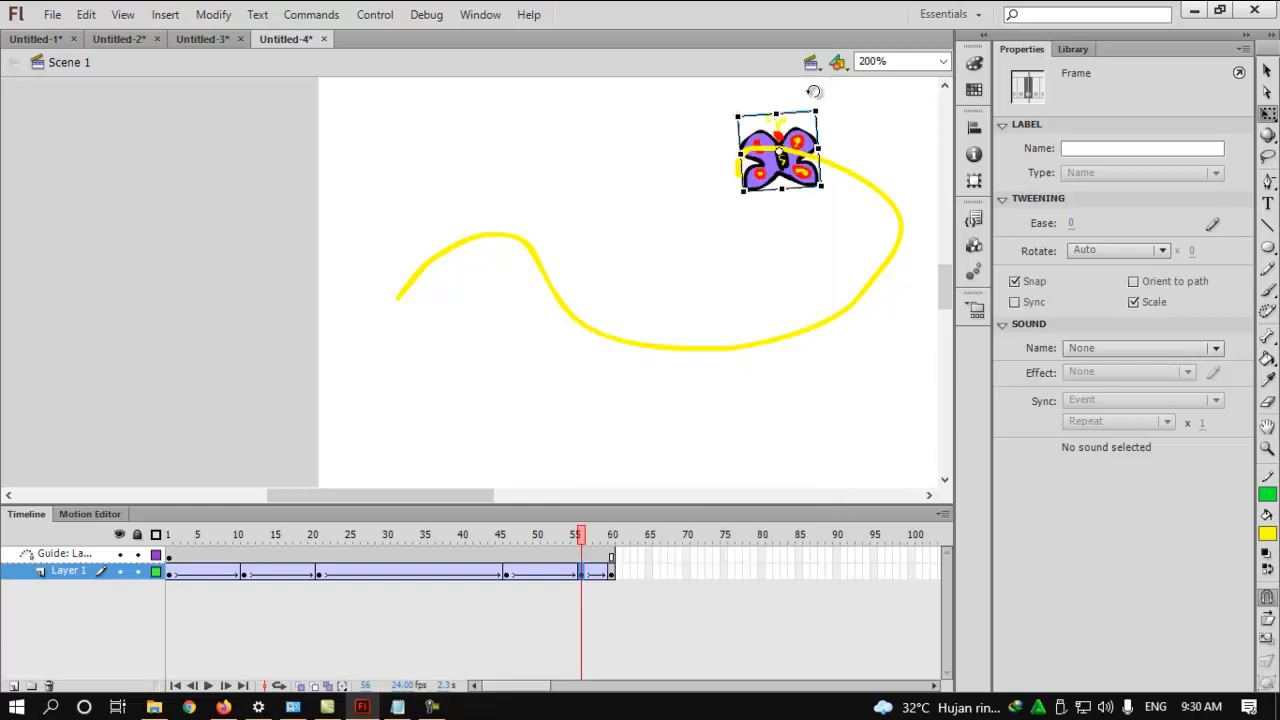
left_click_drag(822, 99, 707, 105)
- Rotate the butterfly at frame 60 to head downward at the path's end, and test the movie in a maximized preview
left_click_drag(582, 536, 614, 540)
left_click(760, 208)
left_click_drag(800, 209, 815, 190)
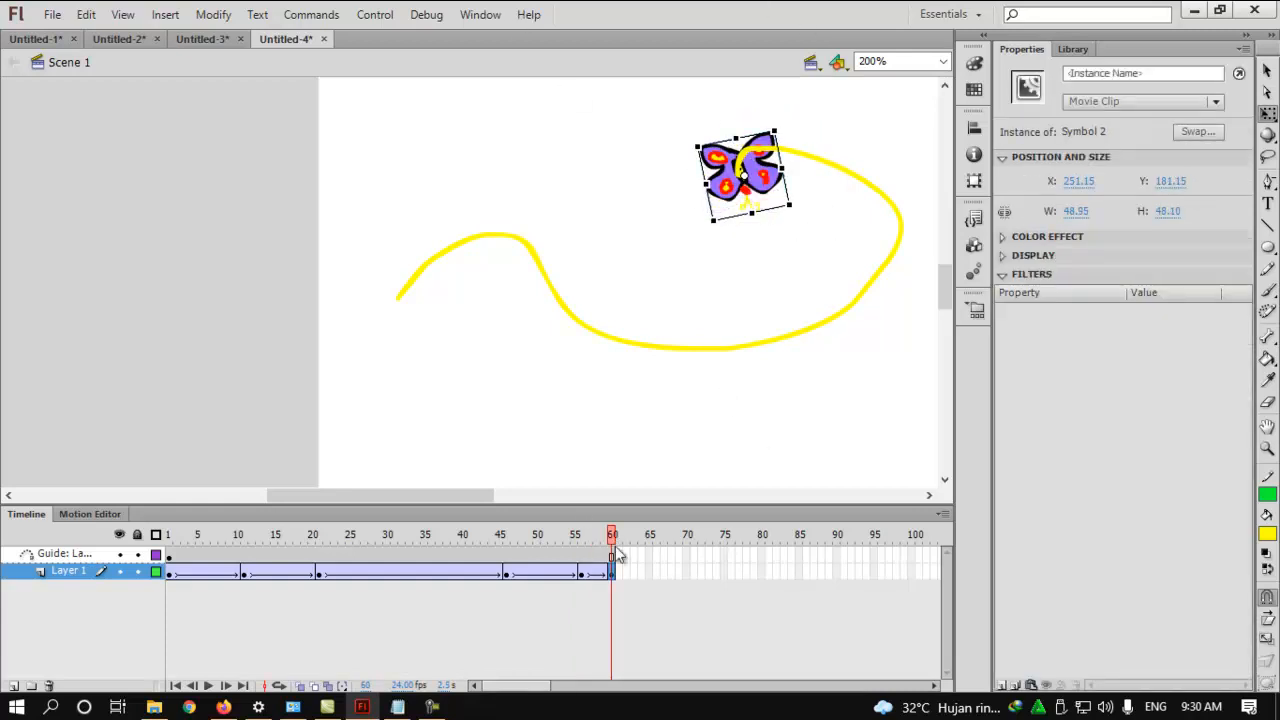
key("ctrl+Return")
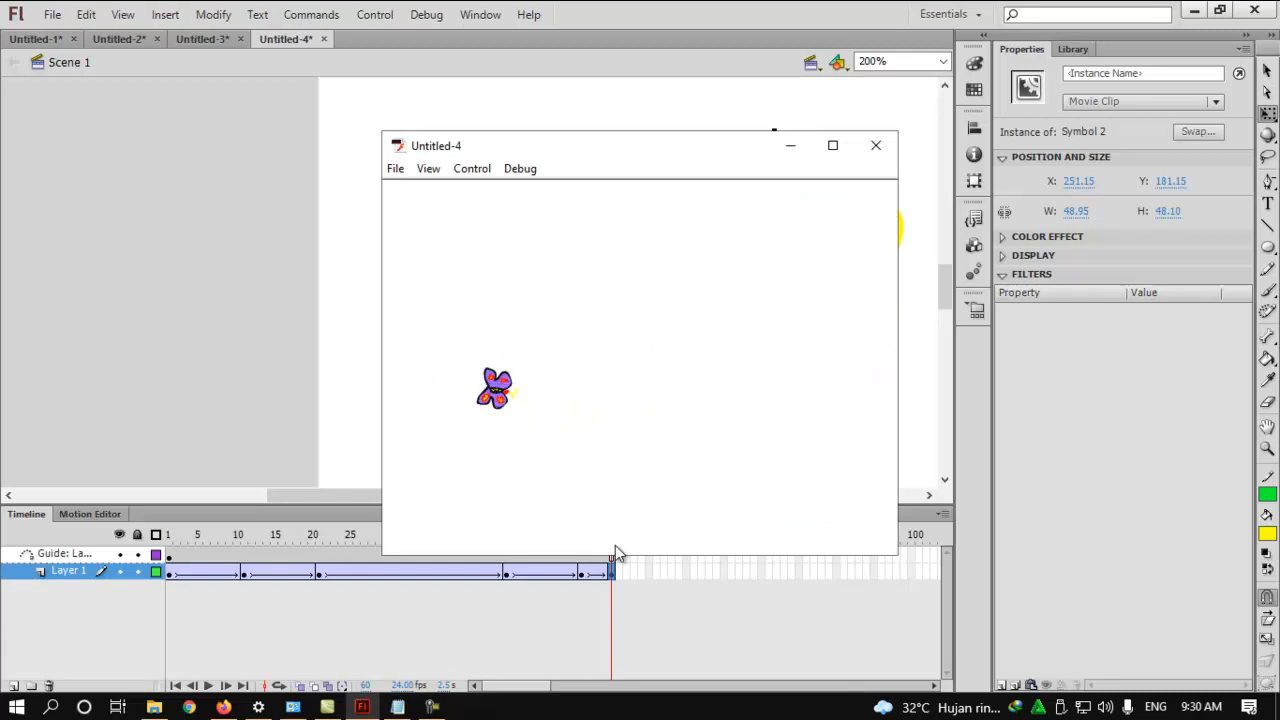
left_click(832, 145)
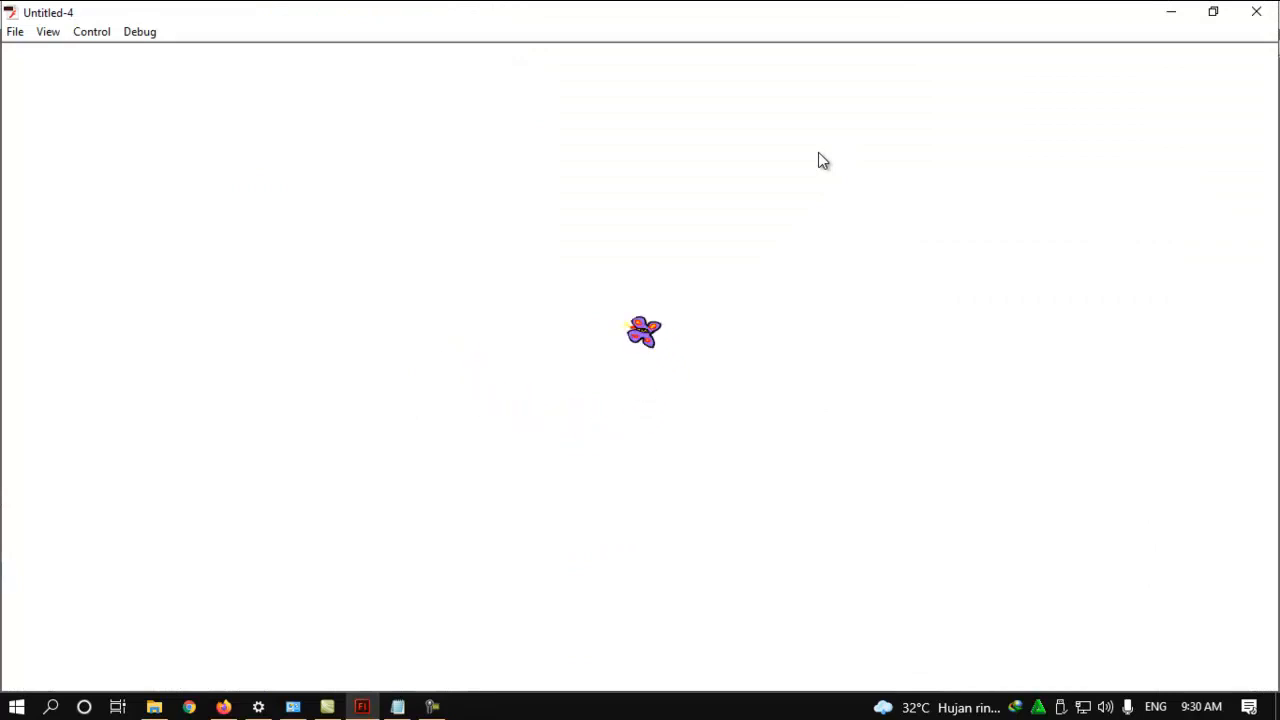
left_click(1252, 10)
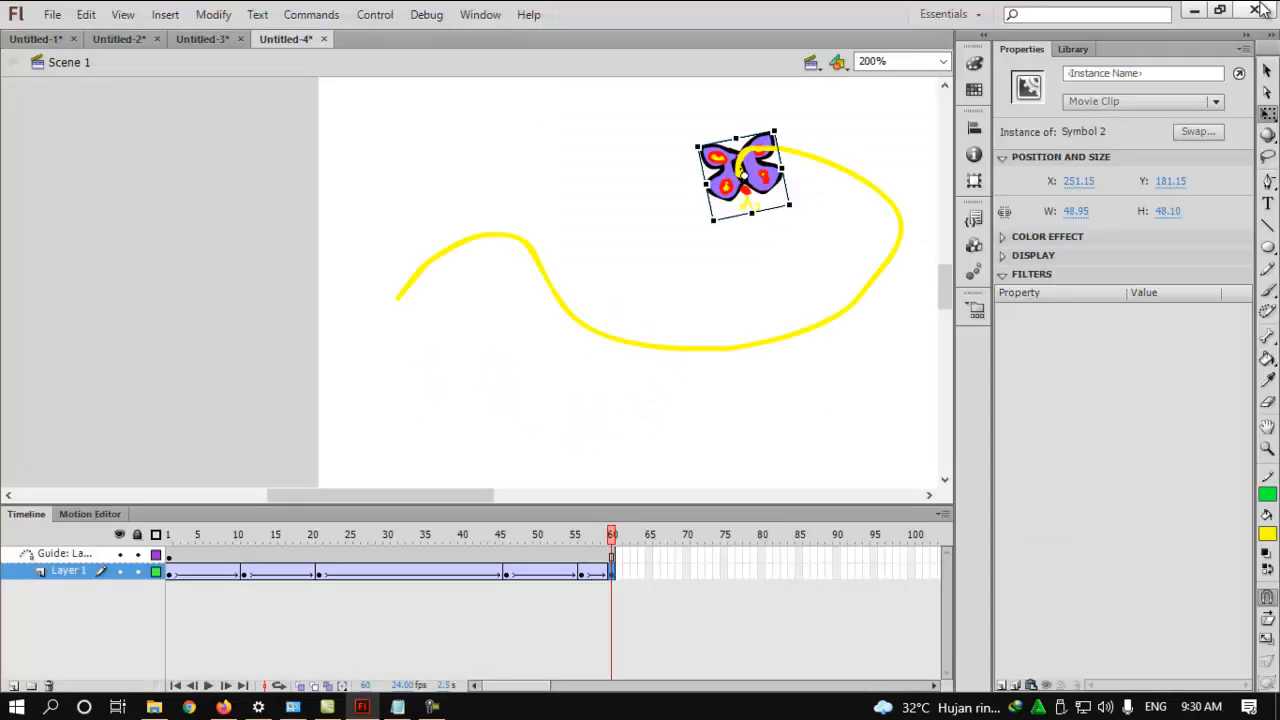
left_click(254, 402)
left_click(633, 555)
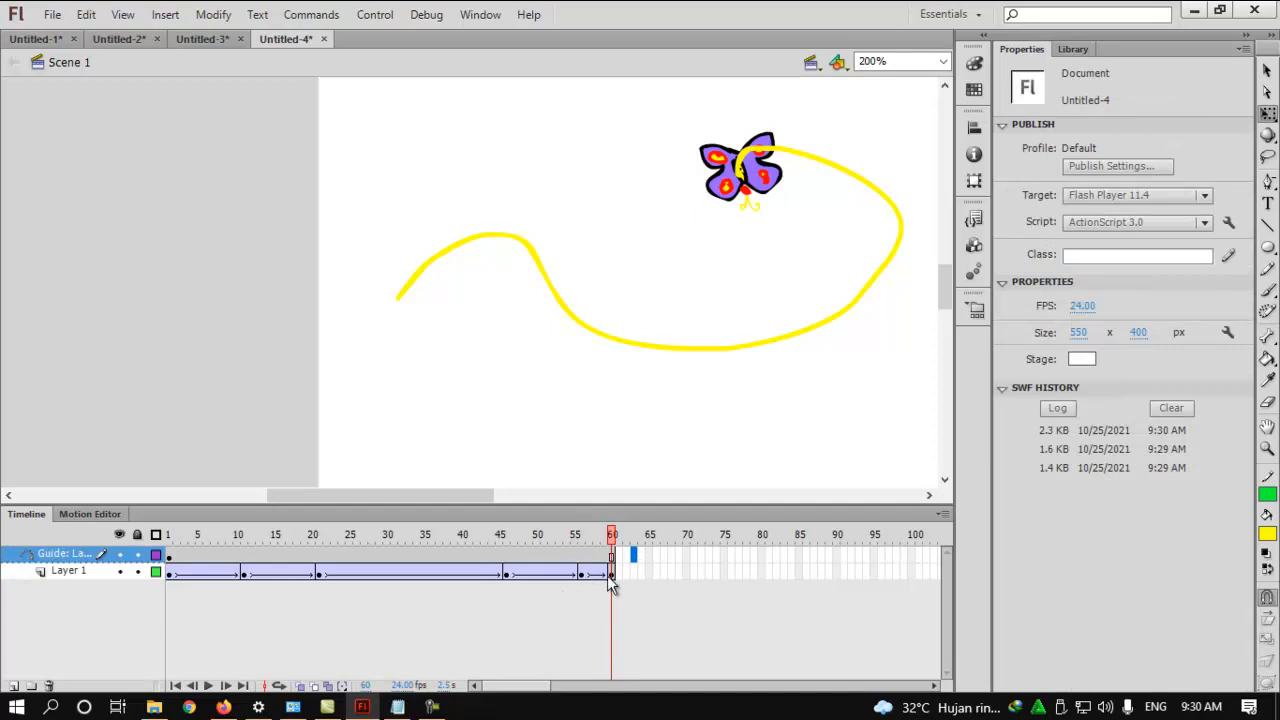
left_click_drag(610, 573, 58, 546)
right_click(219, 555)
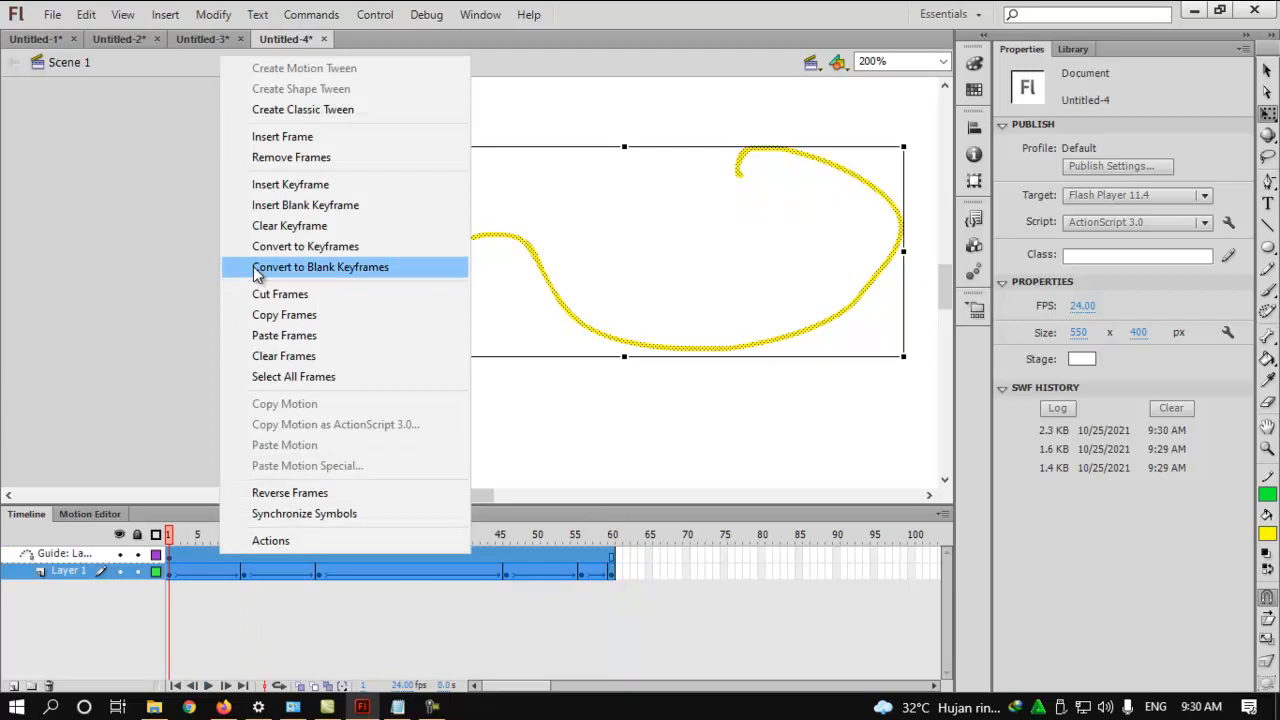
left_click(67, 660)
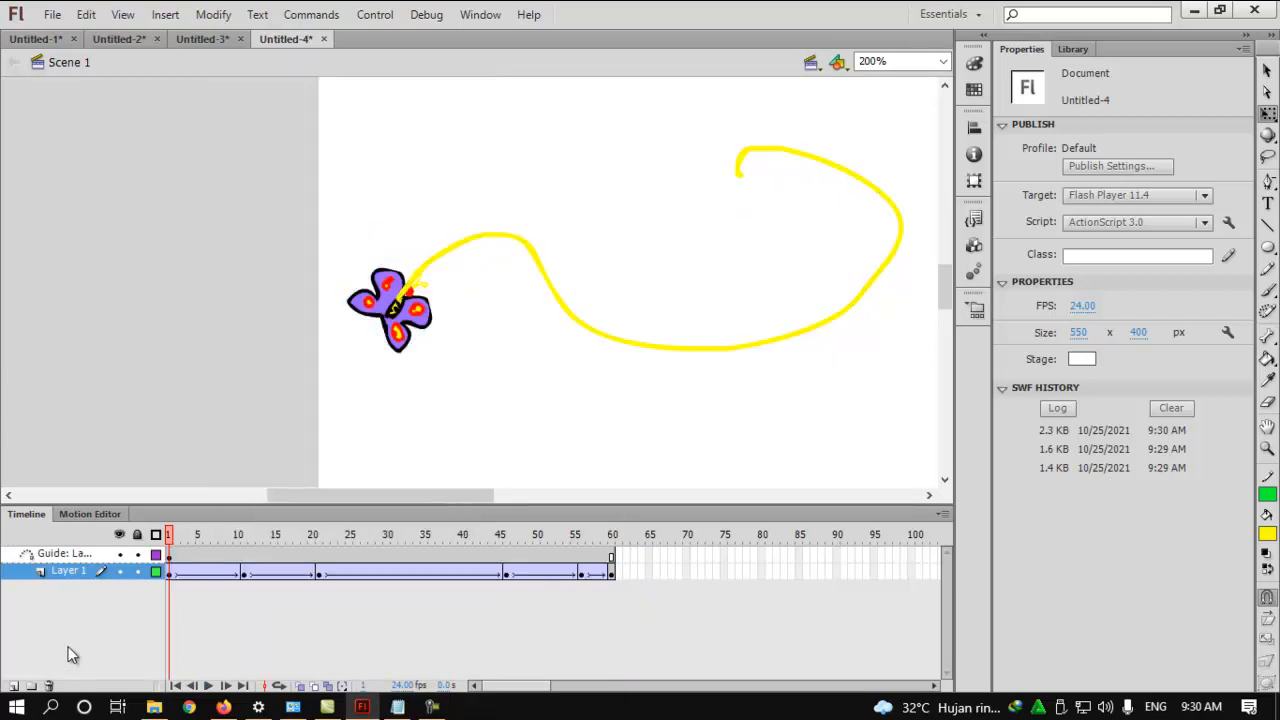
- Duplicate the motion guide layer together with its butterfly layer
left_click(58, 557)
left_click(52, 569)
right_click(51, 568)
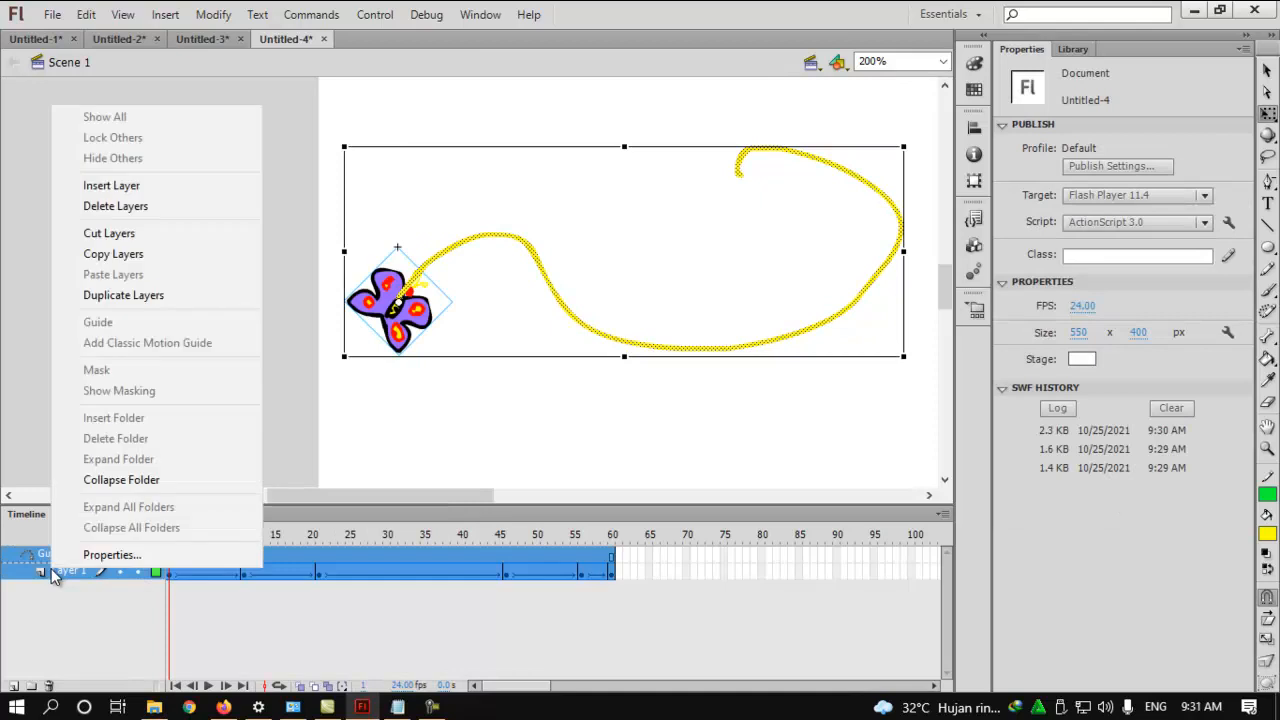
left_click(169, 293)
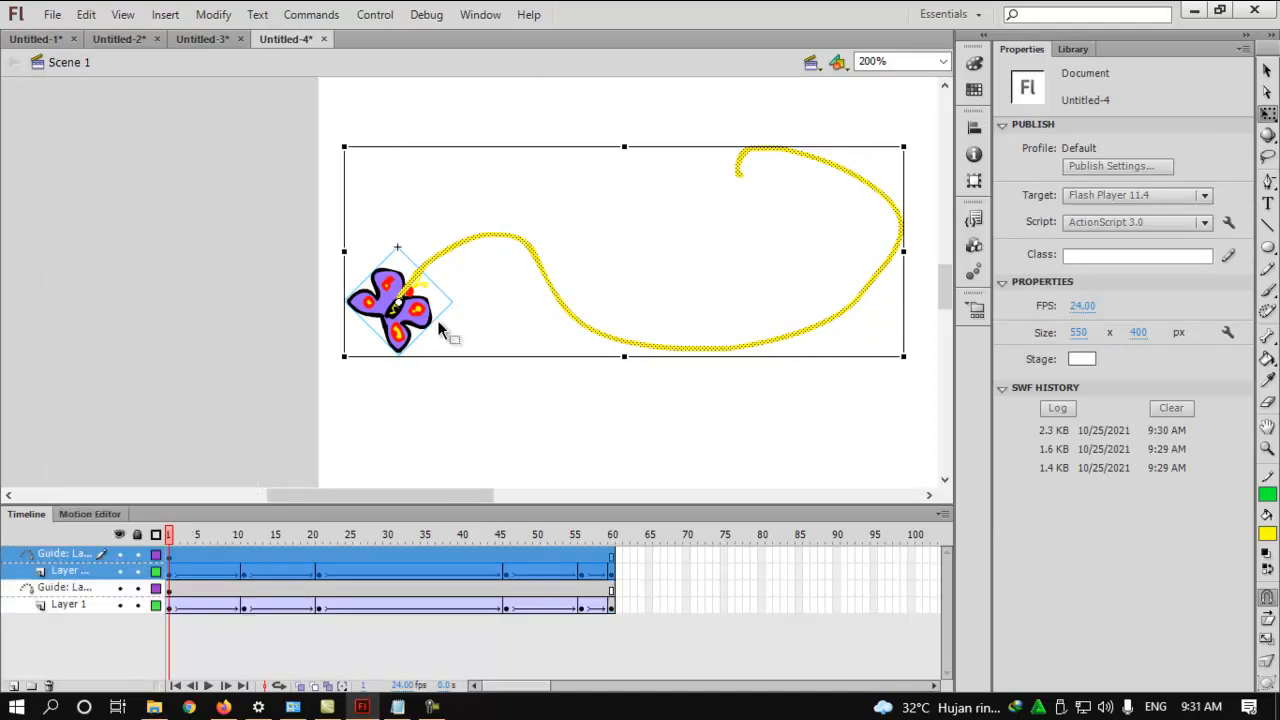
- Move the duplicated butterfly and guide path away from the originals to about X 111.05, Y 191.25
left_click_drag(431, 343, 443, 407)
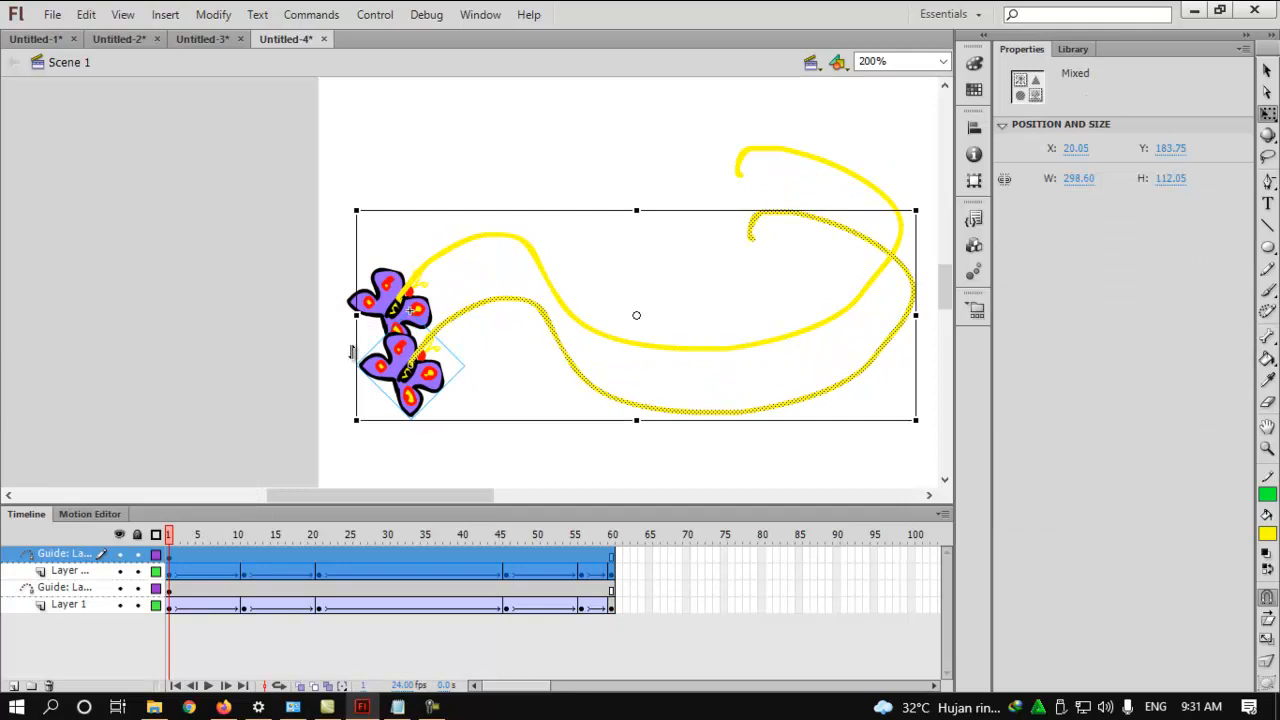
left_click_drag(423, 494, 468, 504)
left_click(278, 396)
left_click_drag(282, 400, 460, 407)
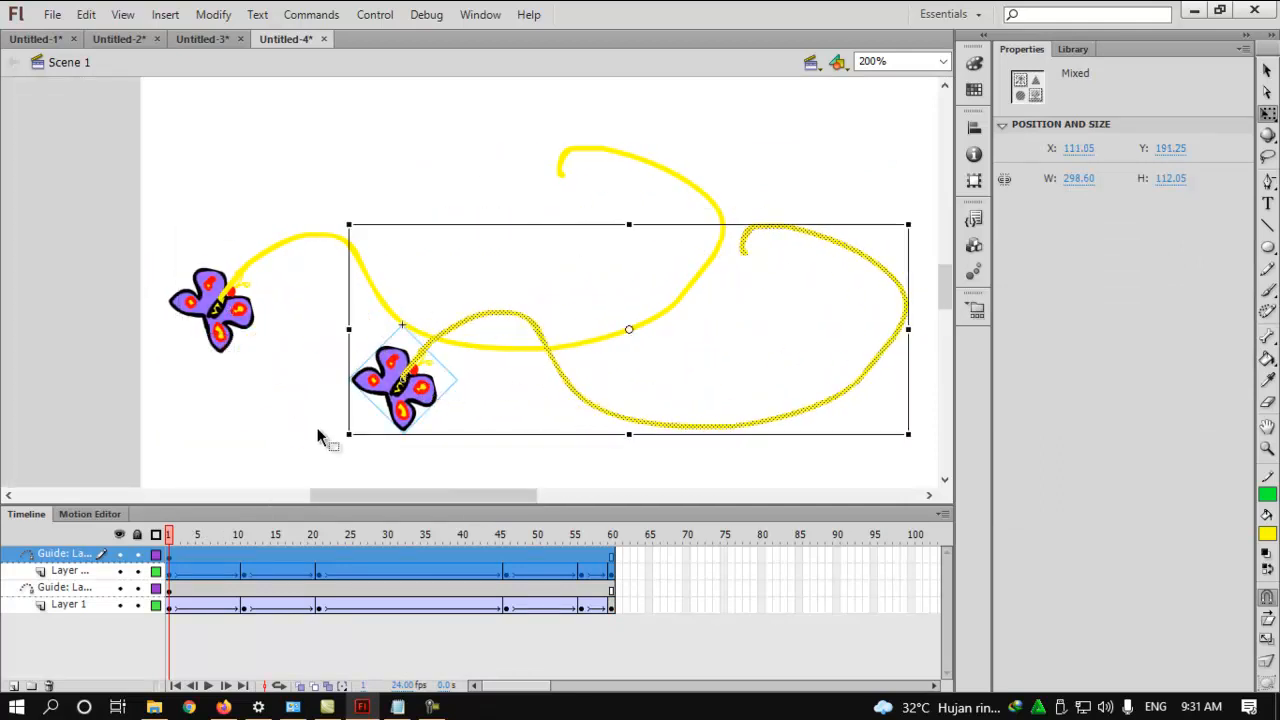
- Rotate the duplicated butterfly and path counterclockwise by about 27°, and test the movie
left_click_drag(340, 435, 425, 550)
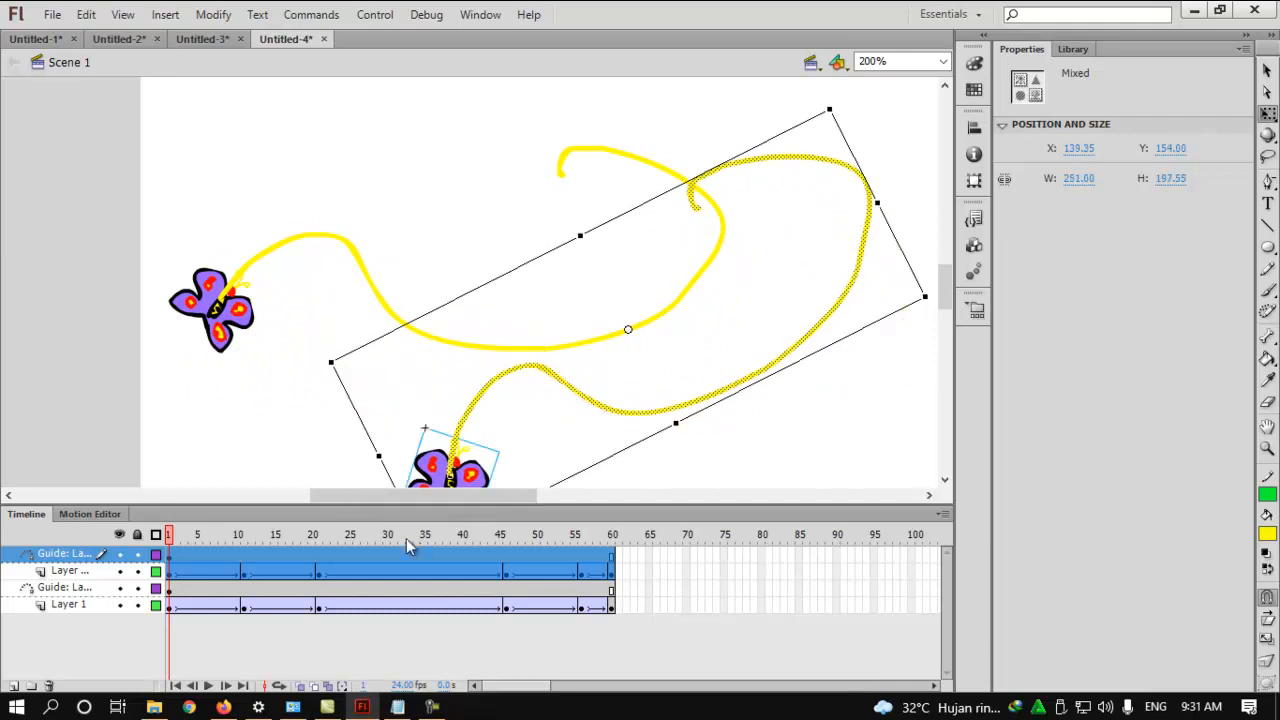
key("ctrl+Return")
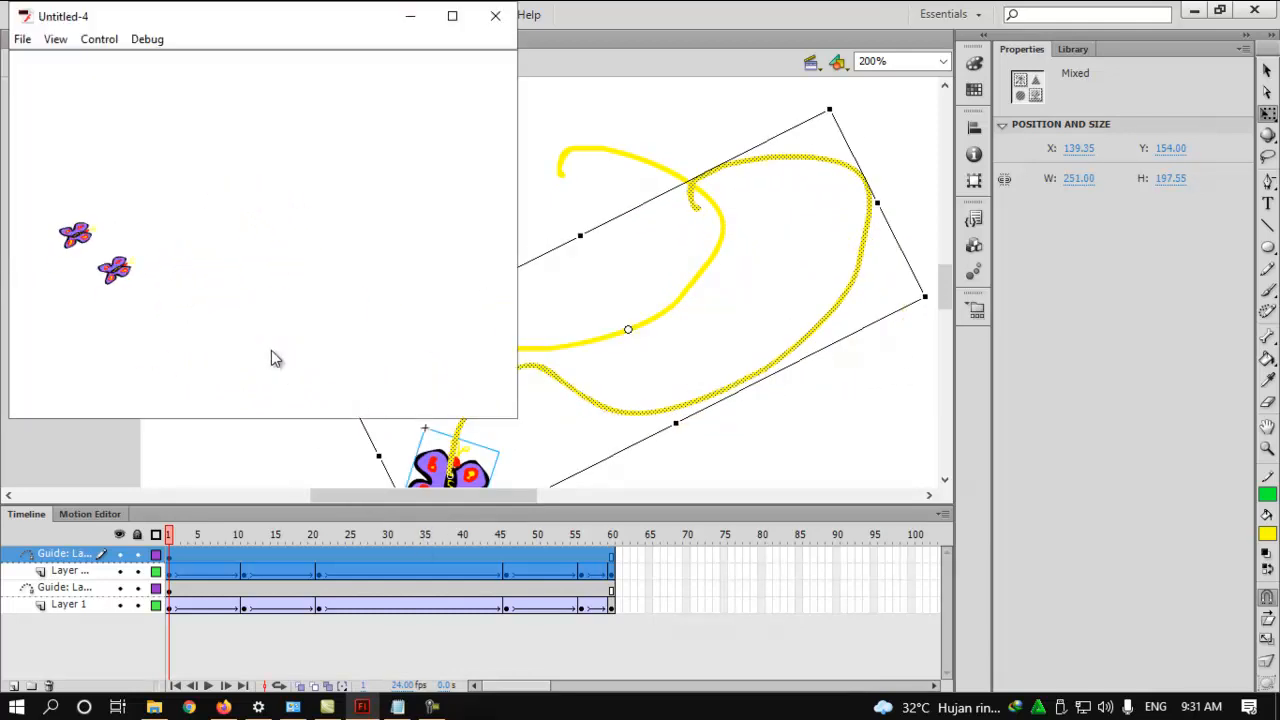
left_click(495, 15)
- Move the duplicated butterfly and path to about X 187.35, Y 178.00, test the movie and deselect everything
scroll(500, 397, "down", 3)
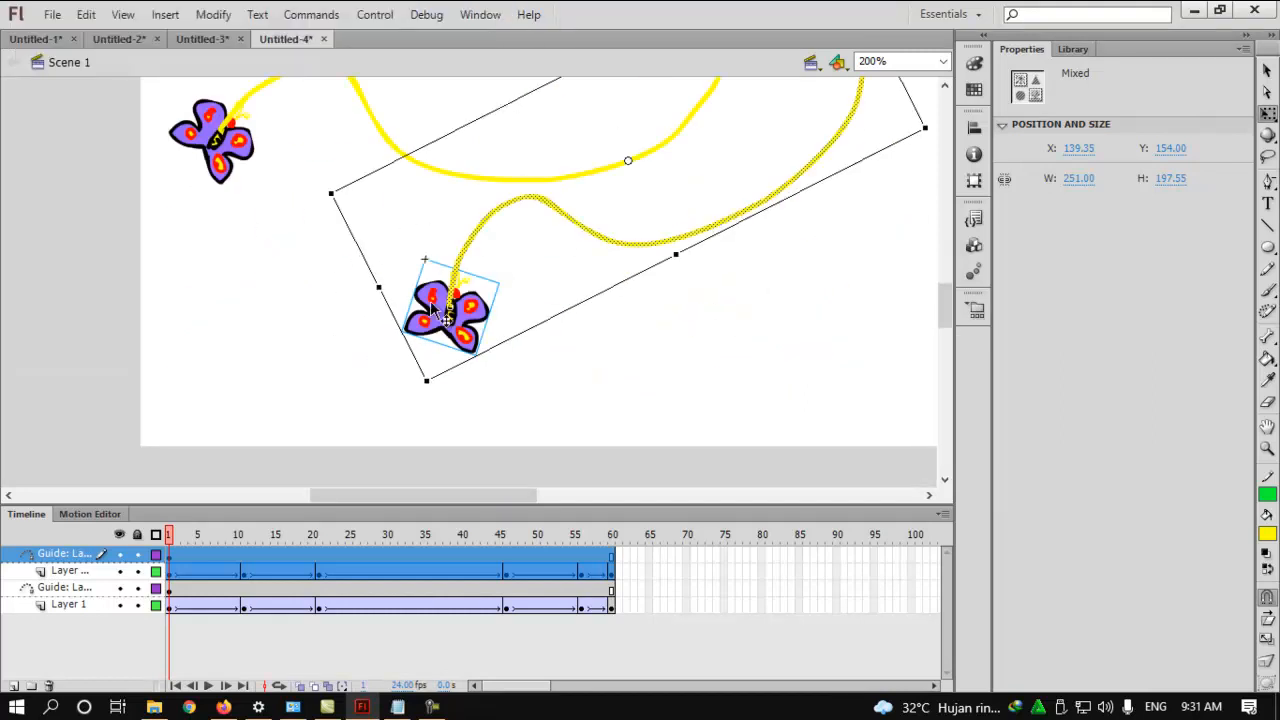
left_click_drag(470, 335, 569, 381)
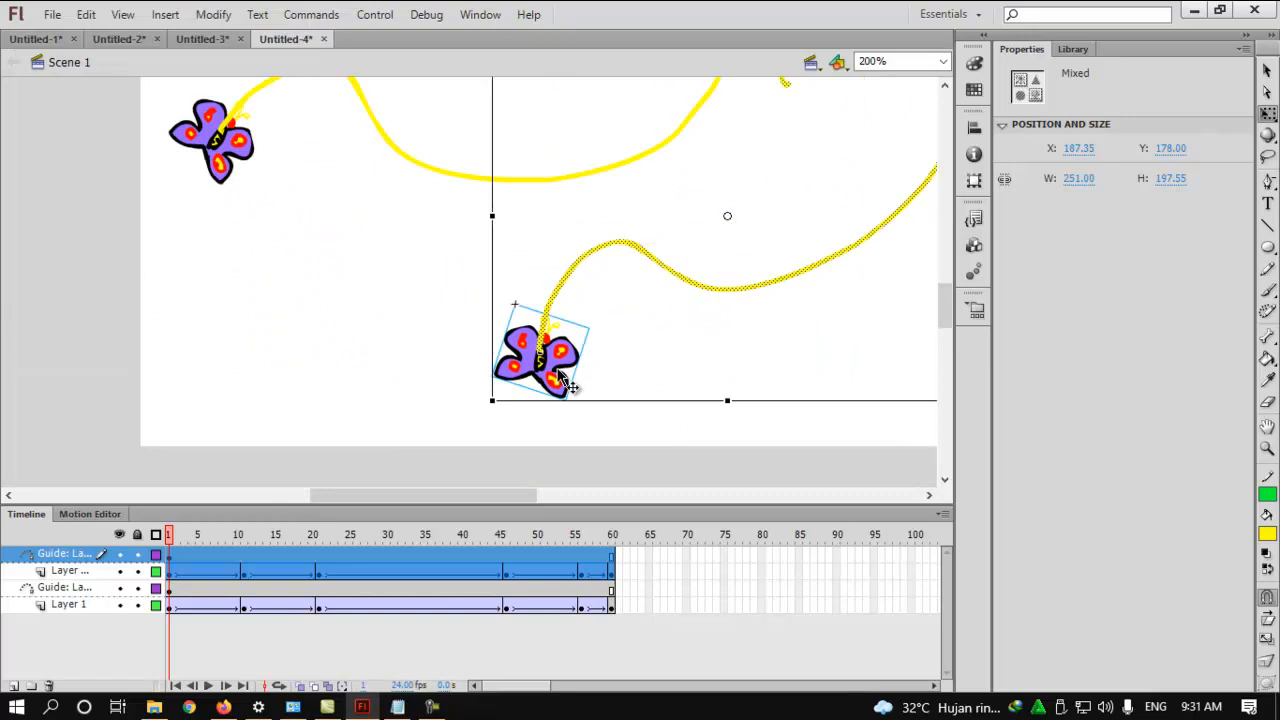
scroll(571, 366, "down", 3)
scroll(573, 368, "up", 5)
key("ctrl+Return")
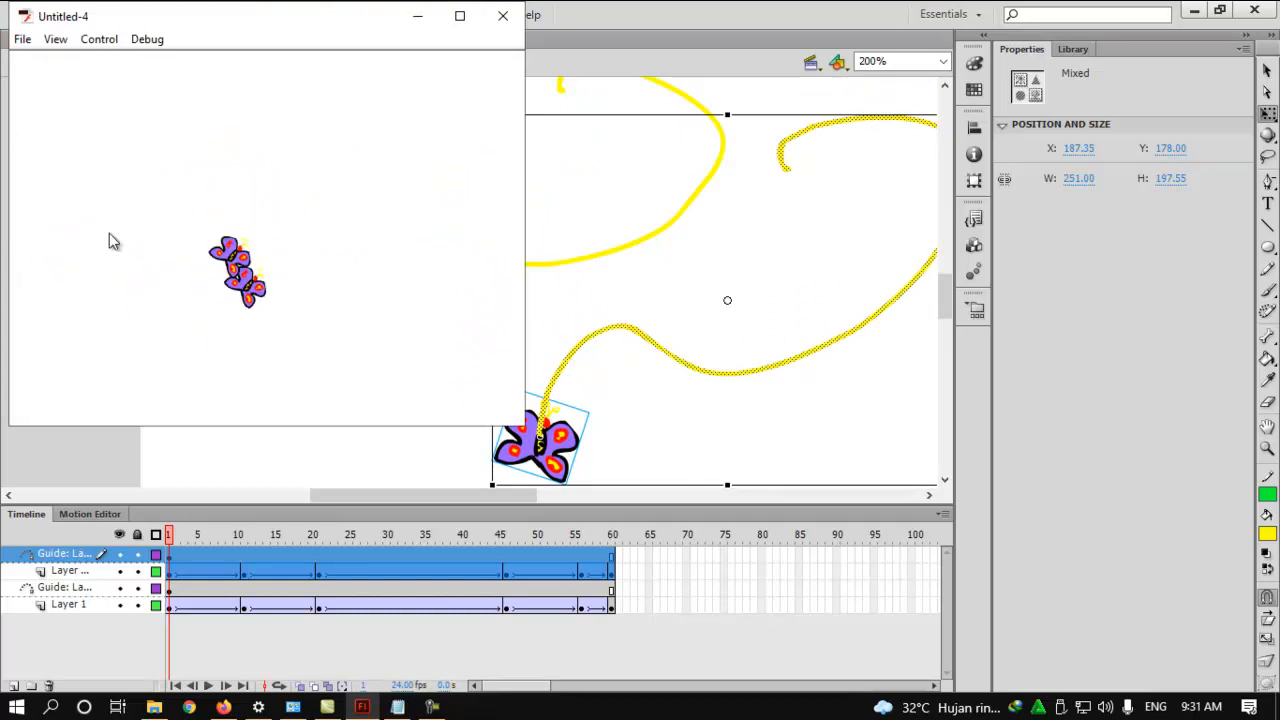
left_click(500, 19)
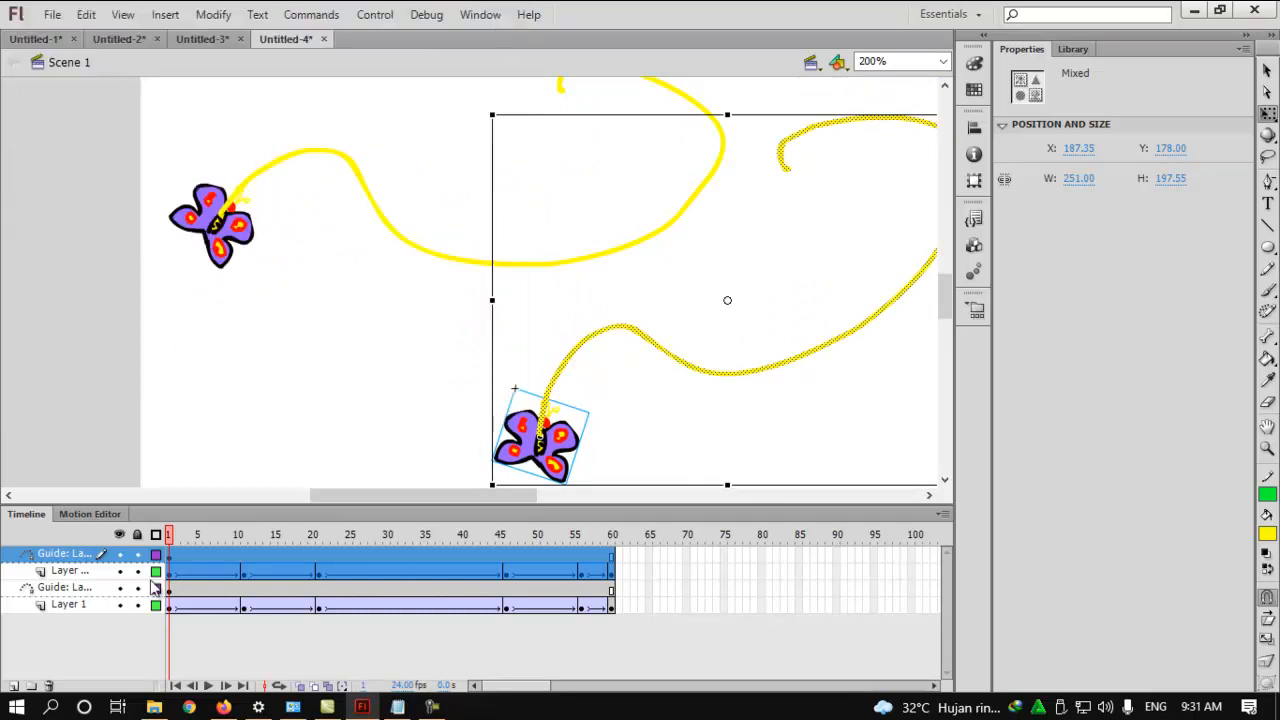
left_click(62, 631)
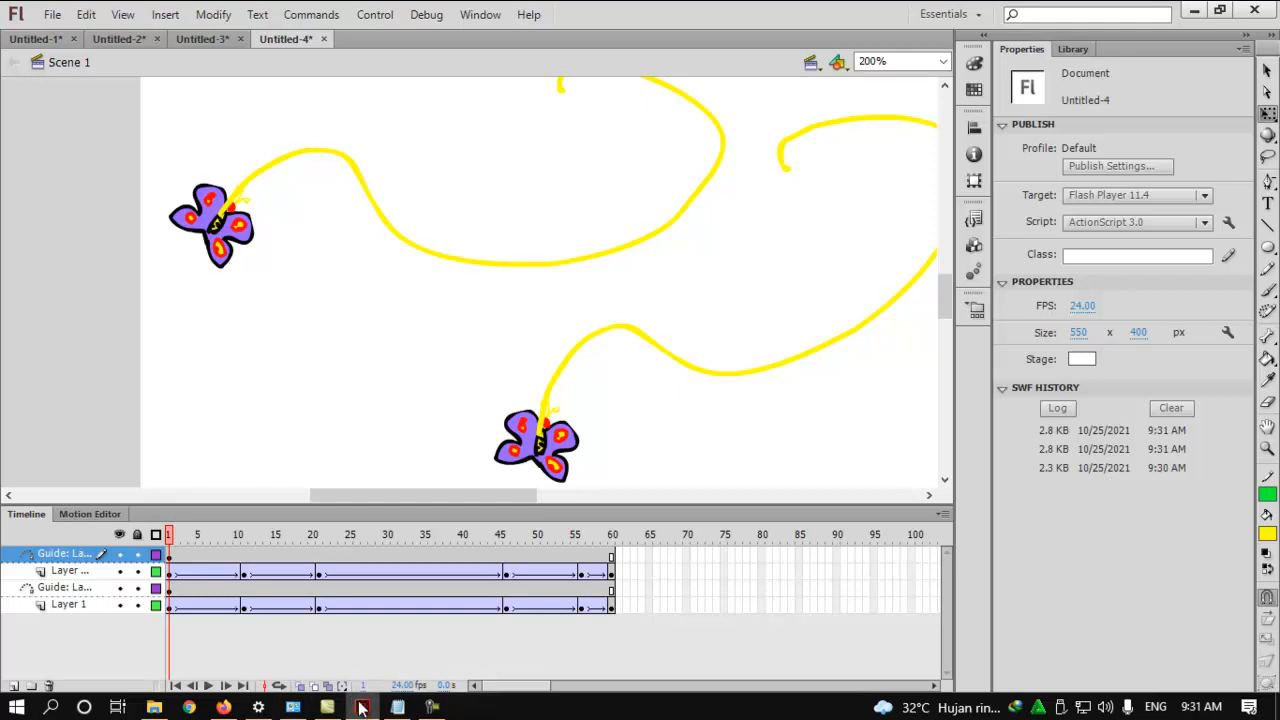
- Check the animation topic outline in Notepad and create a new 550 × 400 px ActionScript 3.0 document in Flash
left_click(432, 707)
left_click(432, 707)
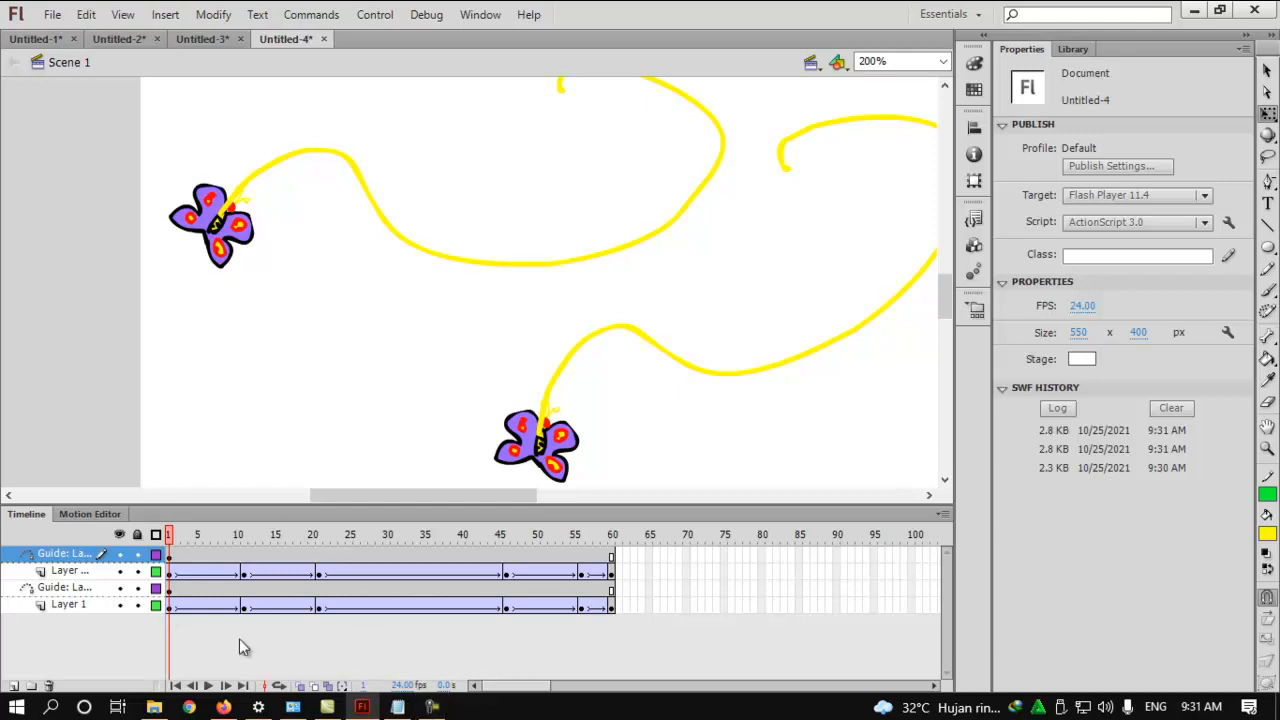
left_click(397, 706)
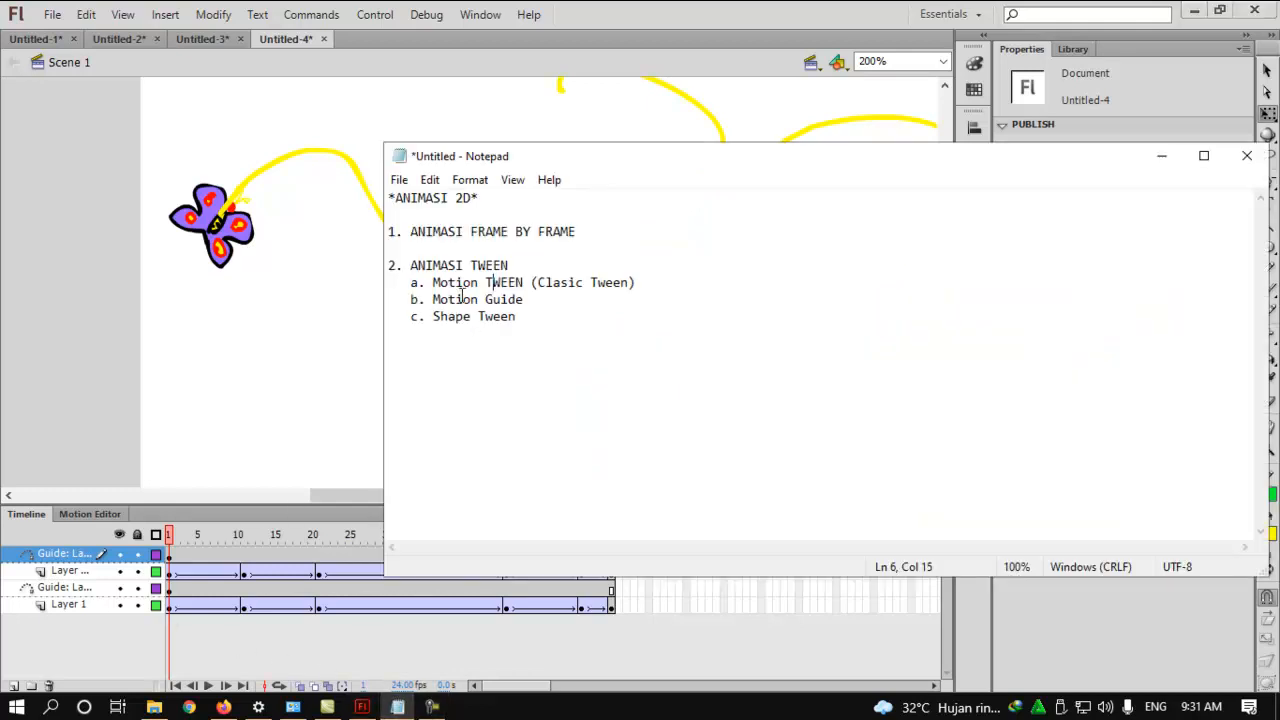
left_click(314, 340)
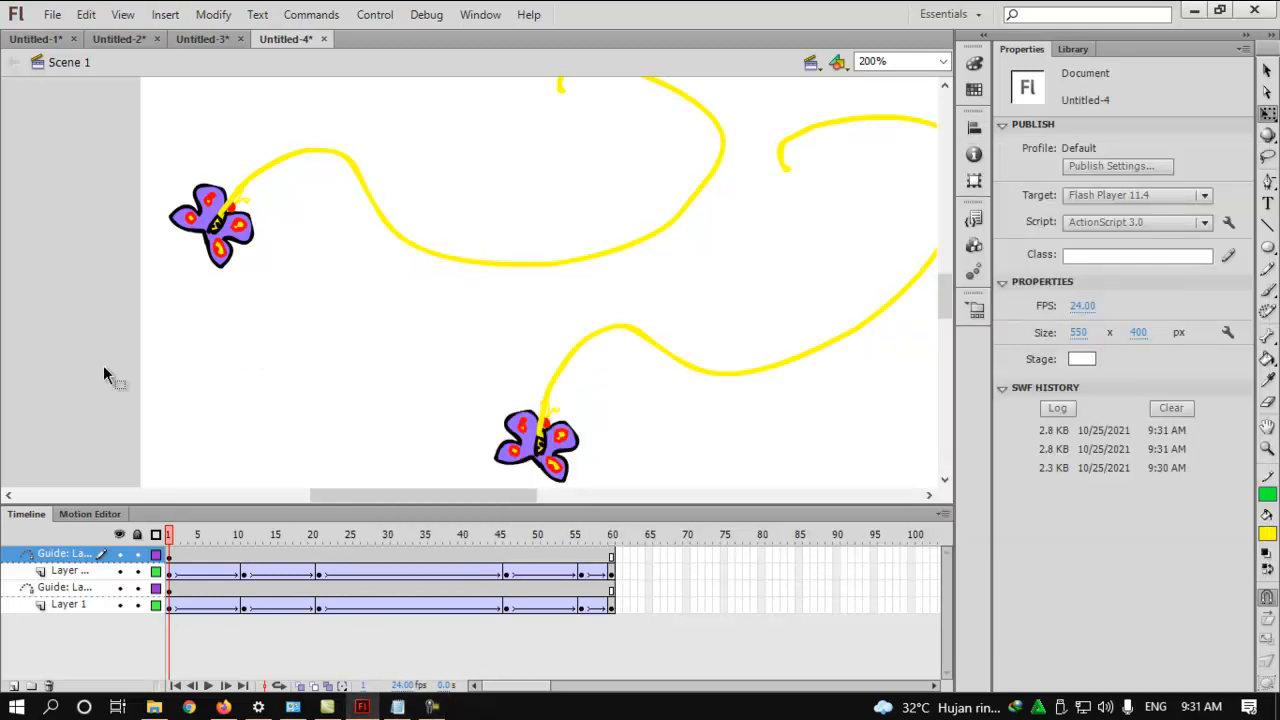
key("ctrl+n")
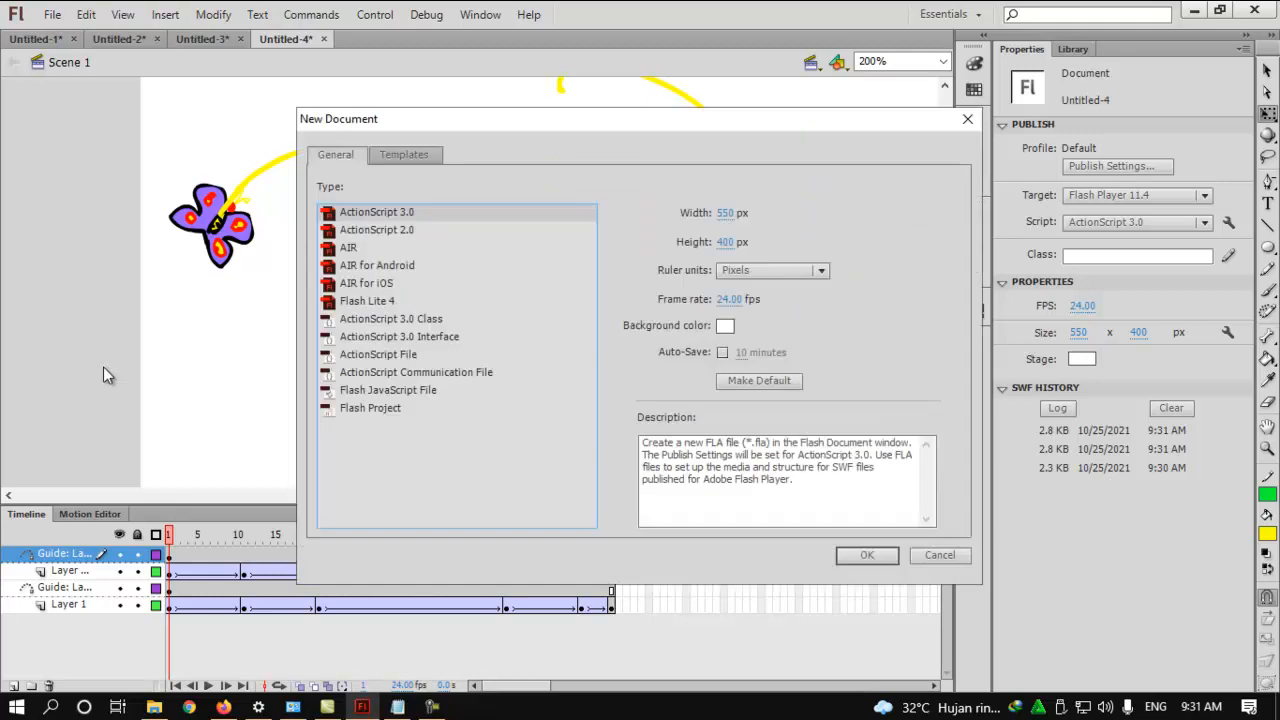
left_click(849, 558)
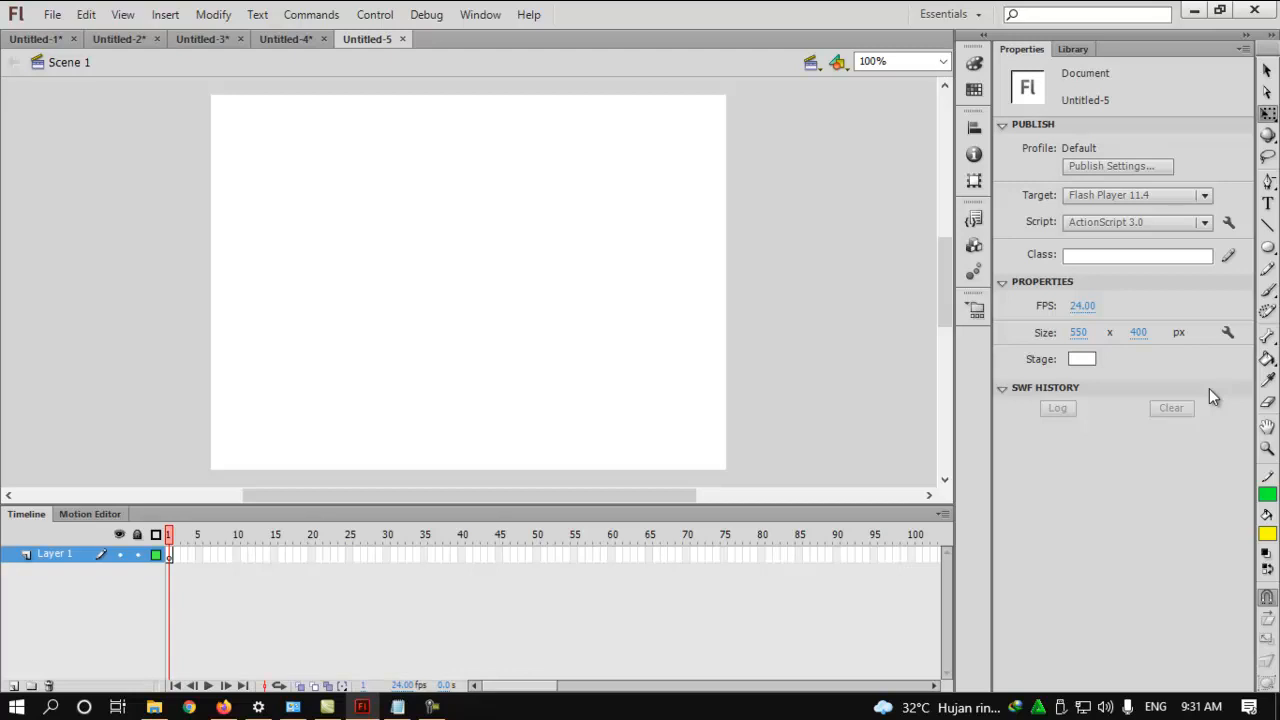
- Draw a yellow circle about 116 px wide around X 151, Y 199 and delete its green outline
left_click(1267, 248)
mouse_move(352, 281)
left_mouse_down()
mouse_move(466, 371)
mouse_move(463, 392)
left_mouse_up()
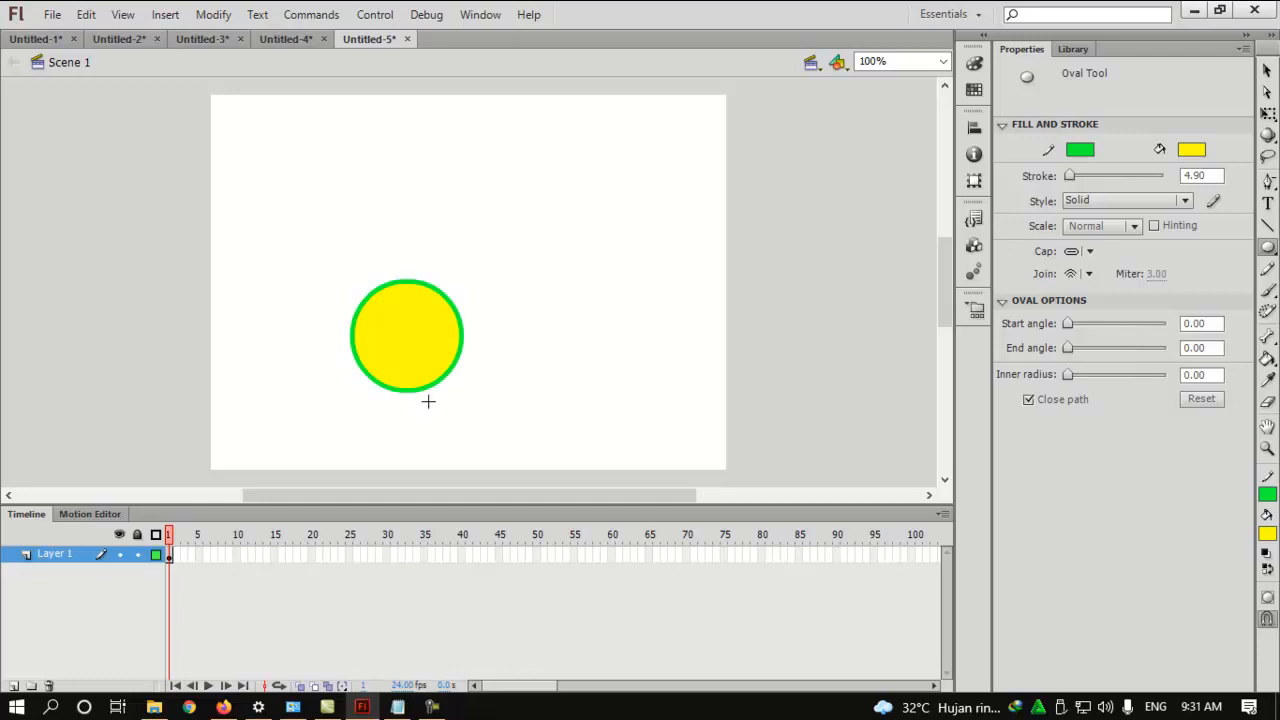
left_click(1267, 71)
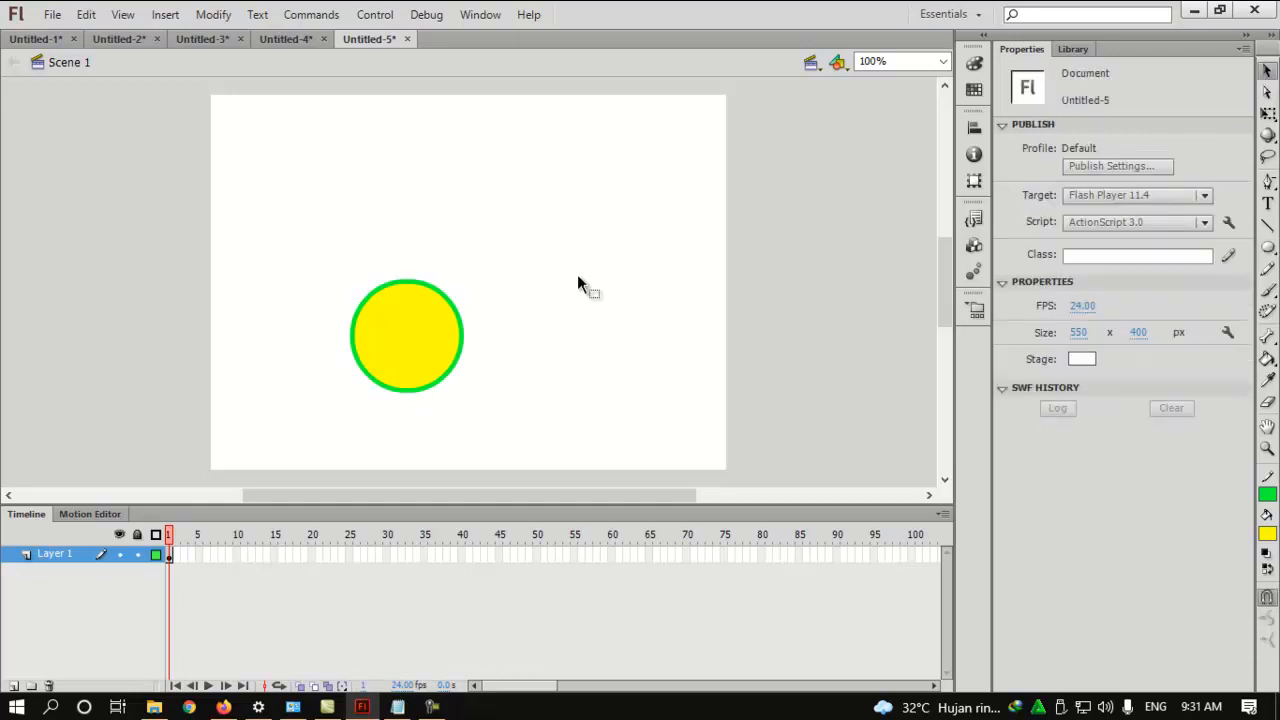
left_click(443, 300)
key("Delete")
left_click(434, 334)
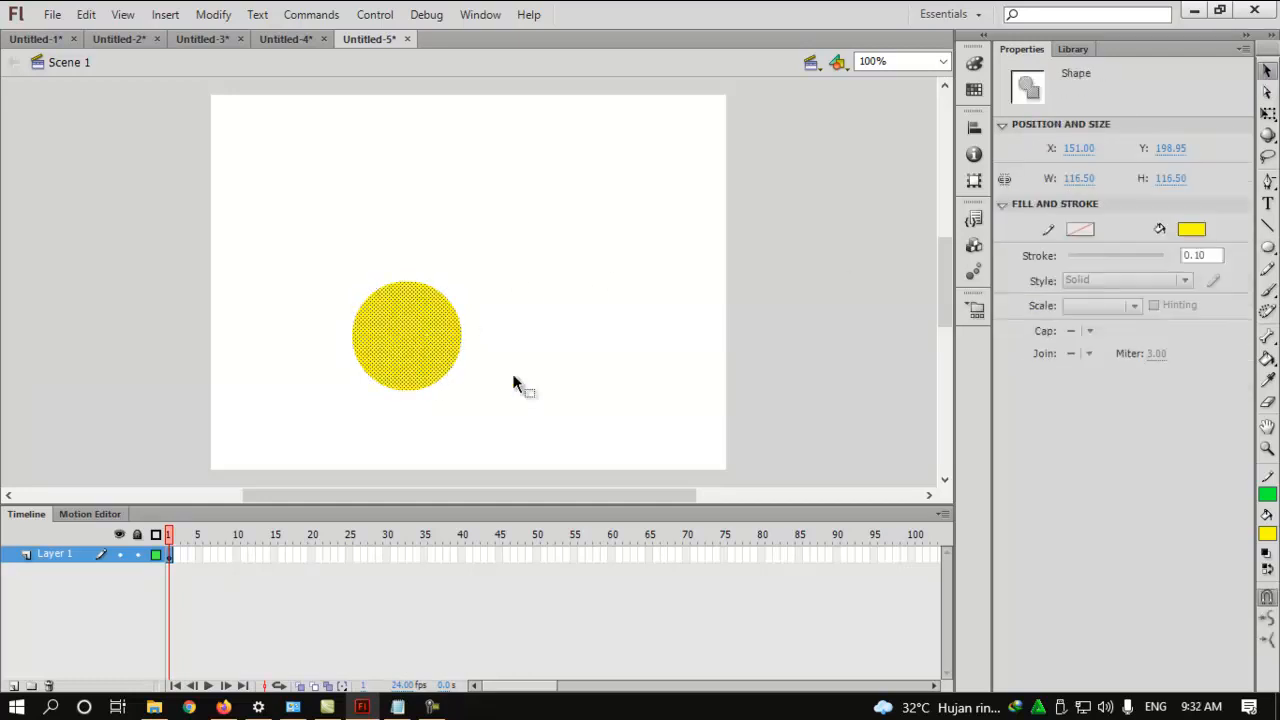
left_click(627, 366)
left_click(419, 358)
- Insert a keyframe at frame 15 of Layer 1
right_click(276, 557)
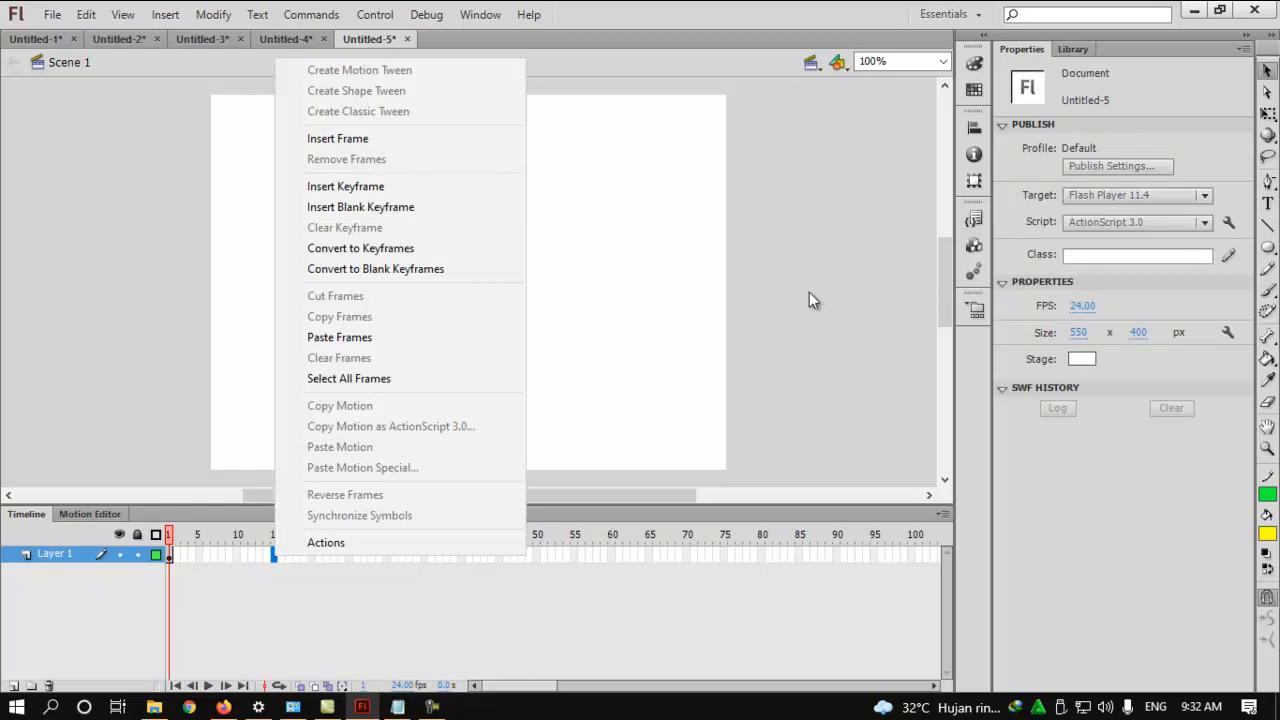
left_click(840, 303)
left_click(452, 320)
right_click(271, 555)
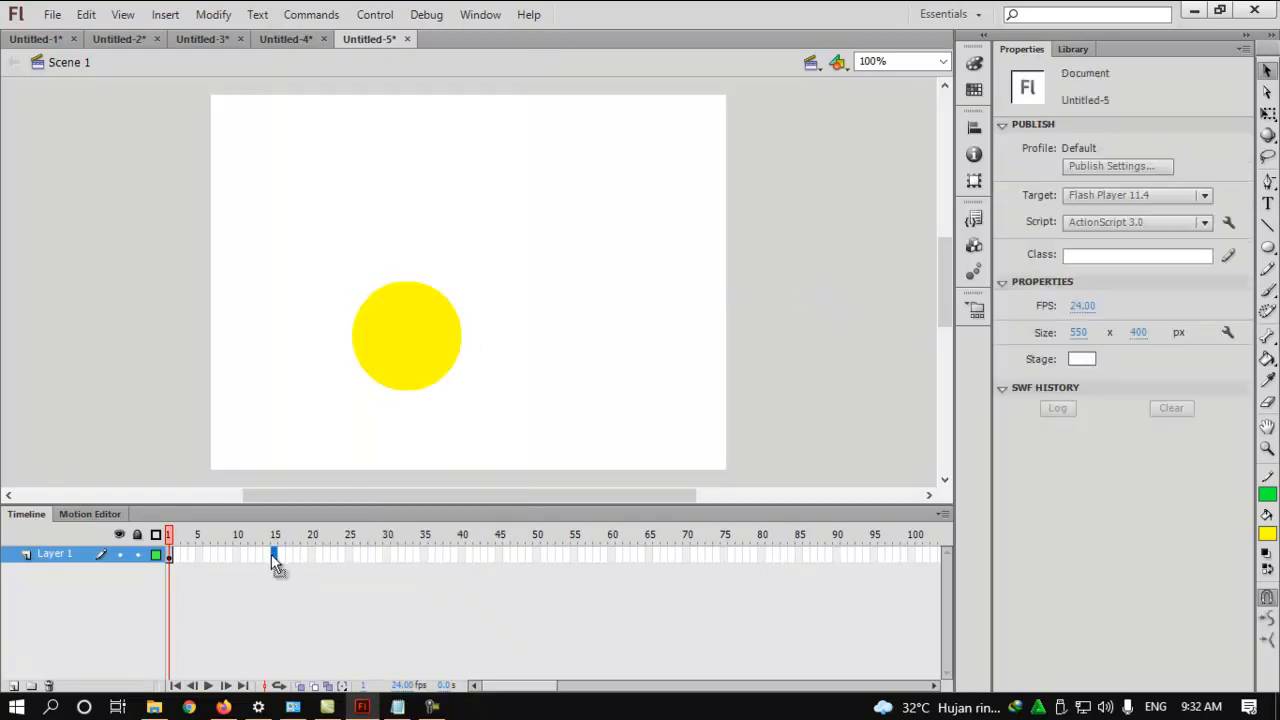
left_click(279, 565)
left_click(272, 557)
right_click(272, 557)
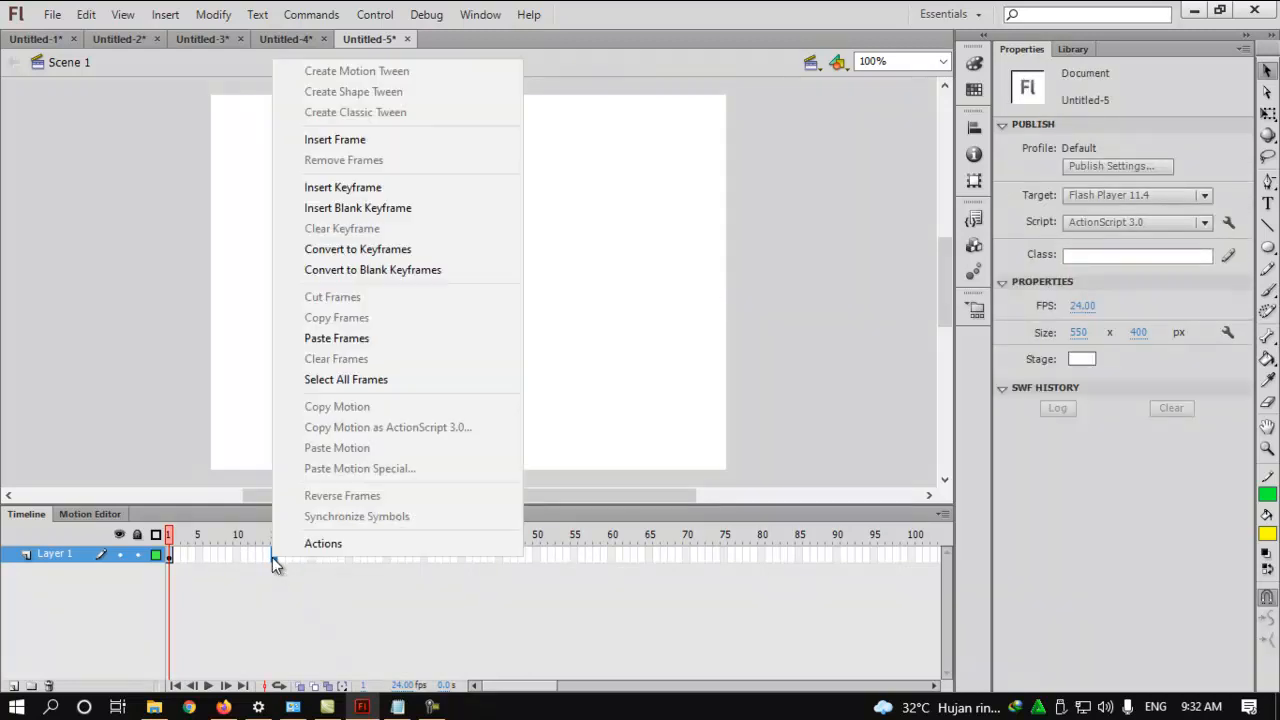
left_click(390, 183)
- Delete the yellow circle from frame 15 and turn on onion skinning
left_click(653, 309)
left_click(375, 380)
key("Delete")
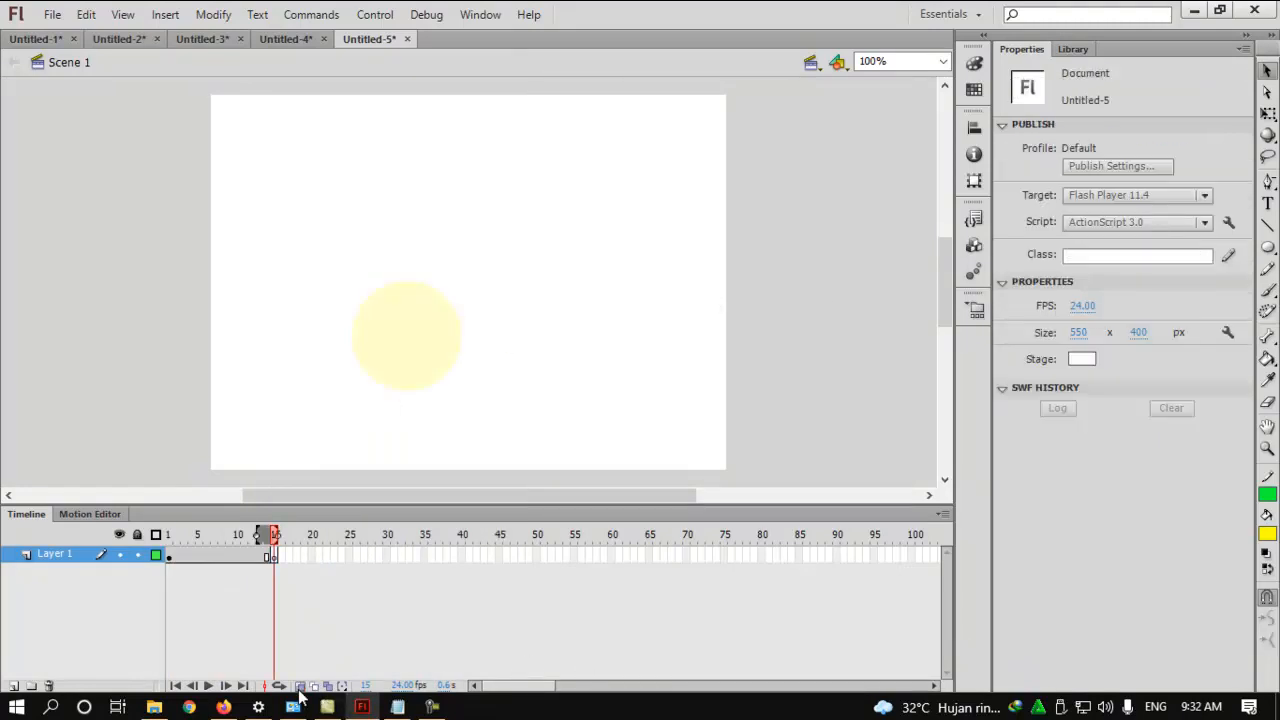
- Draw a yellow rectangle with a green outline, about 135 px high, over the onion-skinned circle on frame 15
left_click(1267, 248)
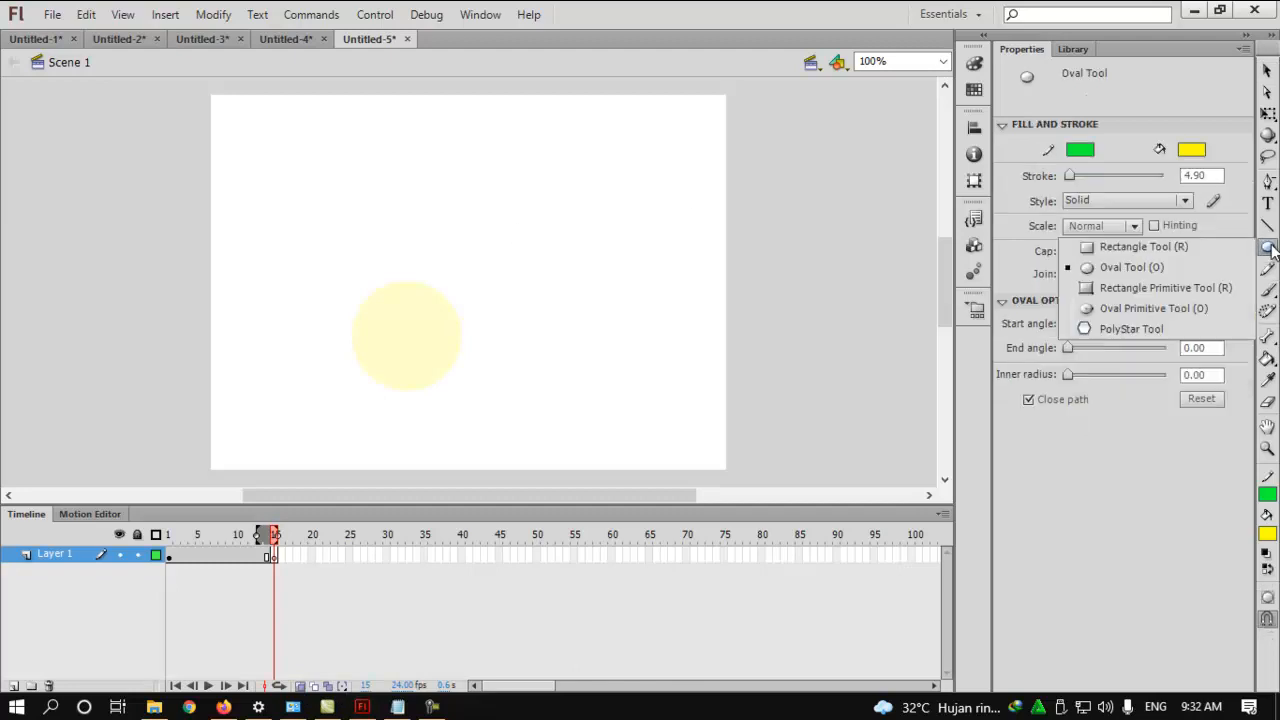
left_click(1143, 247)
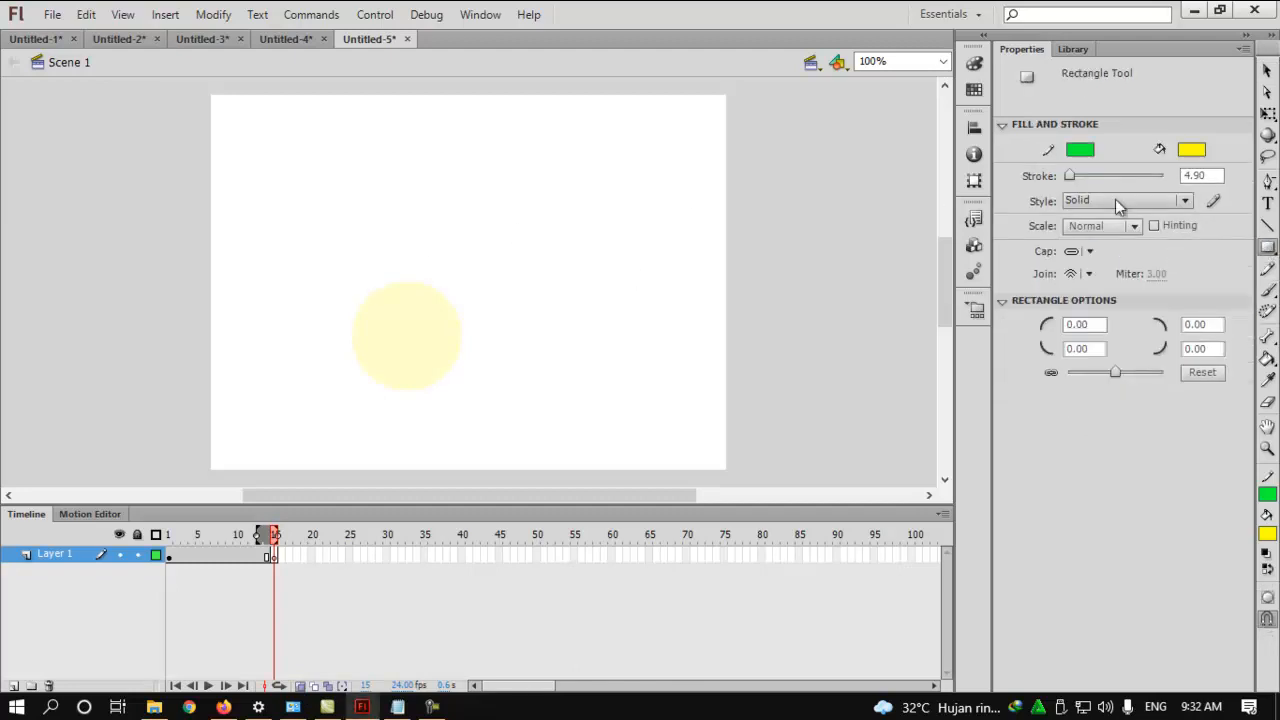
mouse_move(330, 270)
left_mouse_down()
mouse_move(503, 386)
mouse_move(496, 397)
left_mouse_up()
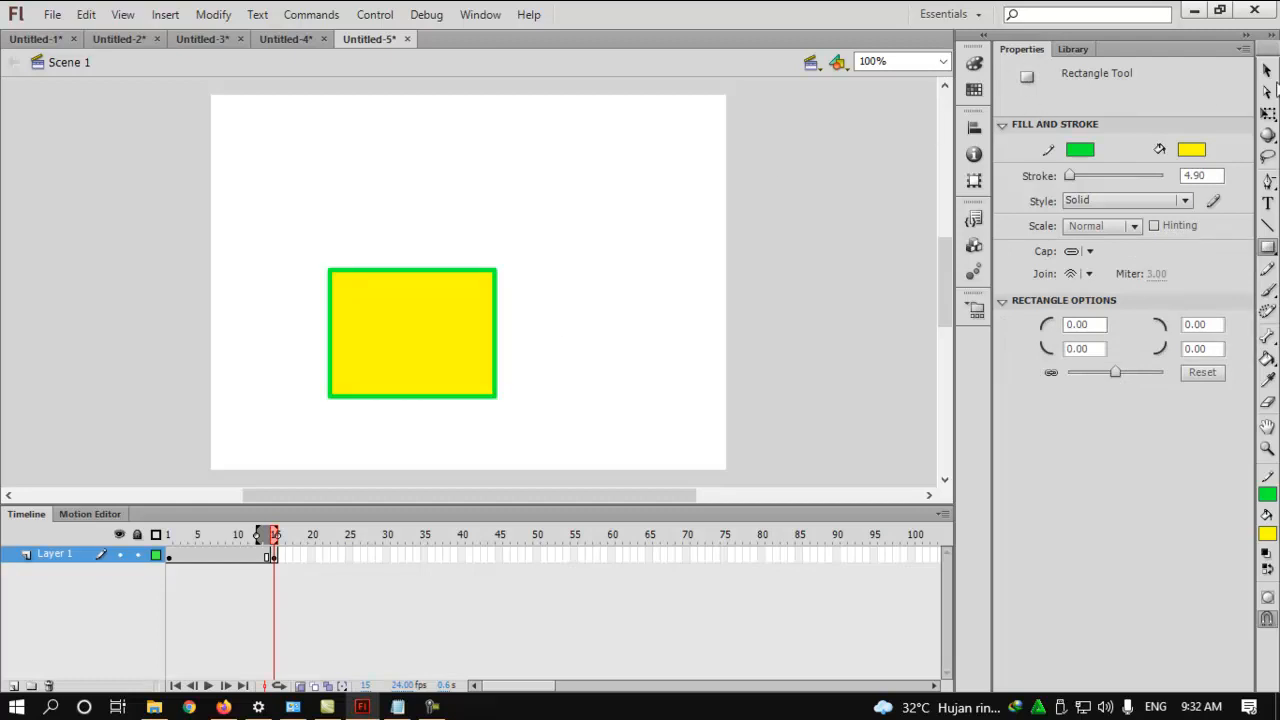
- Delete all four green outline segments of the rectangle, leaving only its yellow fill
left_click(1267, 70)
left_click(497, 276)
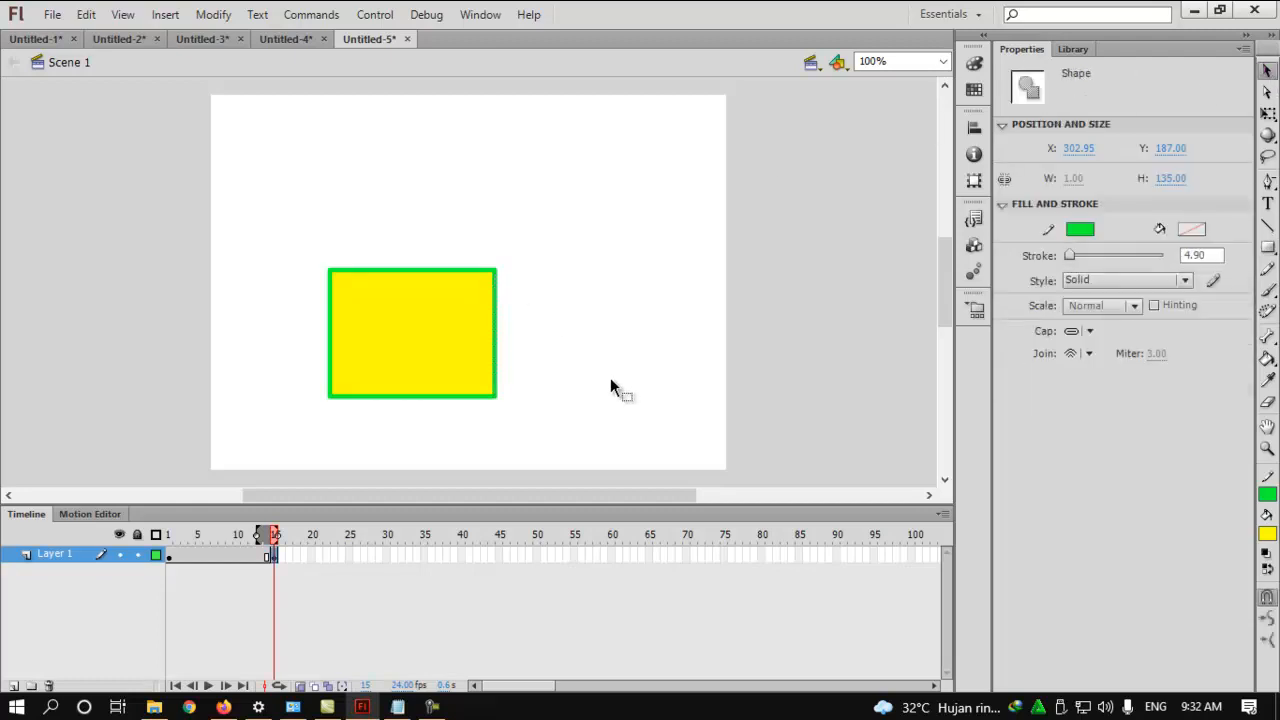
key("Delete")
left_click(461, 270)
key("Delete")
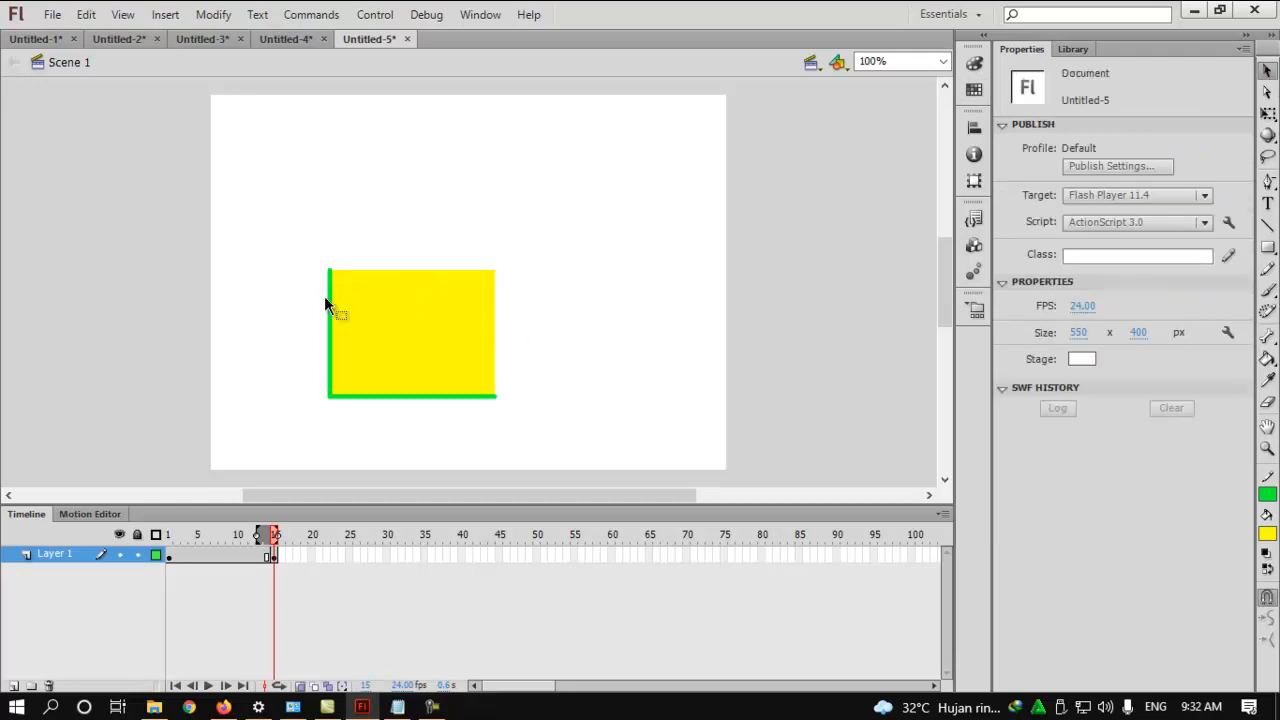
left_click(330, 327)
key("Delete")
left_click(371, 396)
key("Delete")
left_click(389, 553)
right_click(389, 553)
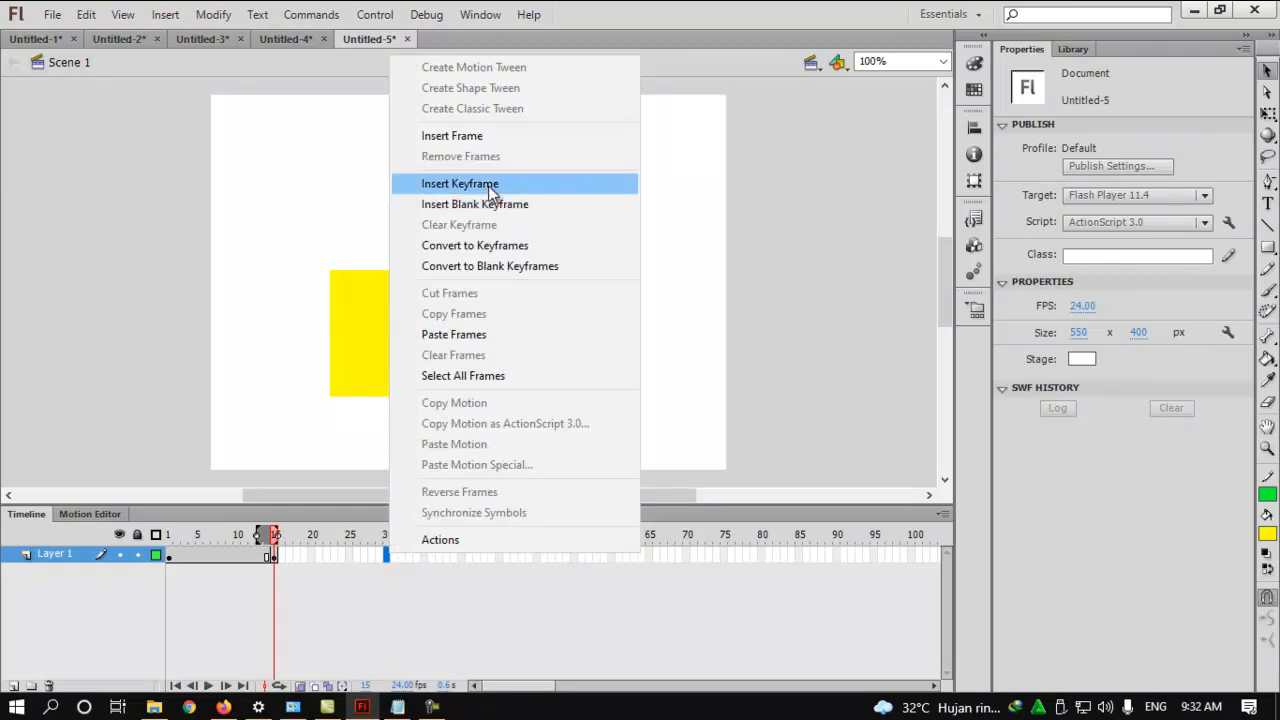
left_click(139, 400)
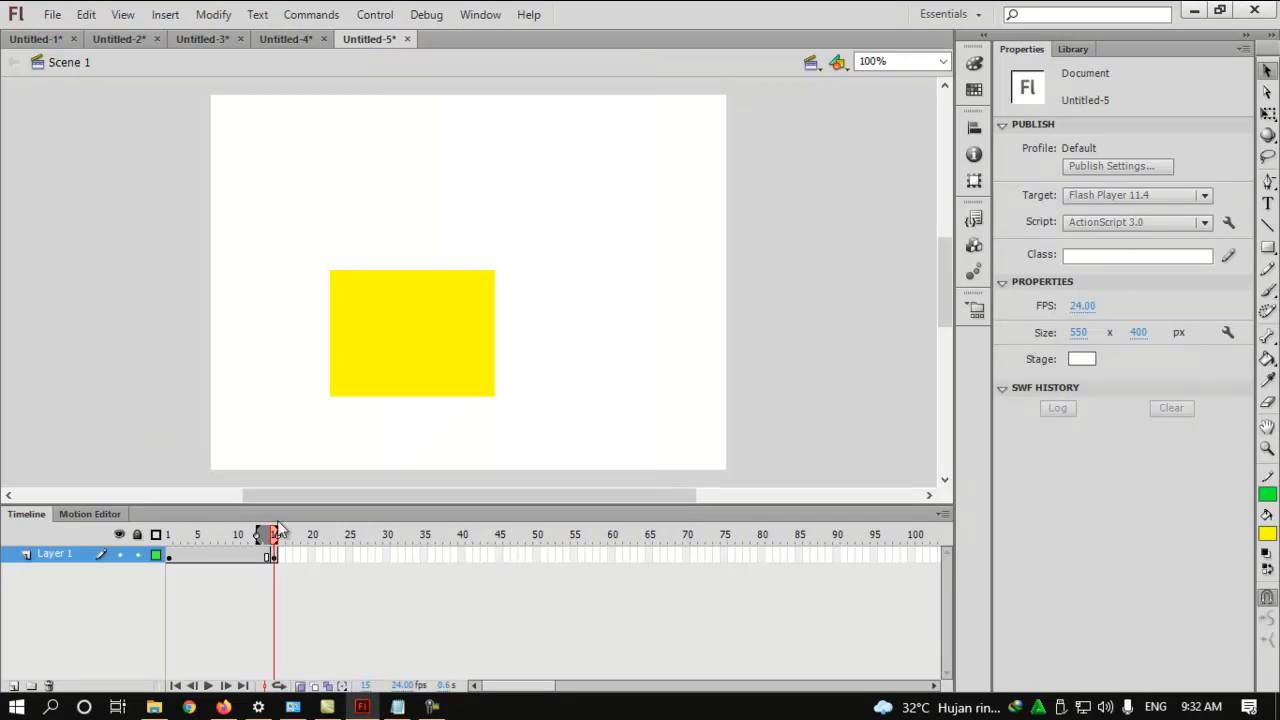
- With onion skinning off, create a shape tween from the circle to the rectangle on frames 1–15 and test the movie
left_click(300, 687)
left_click_drag(248, 545, 218, 570)
right_click(222, 560)
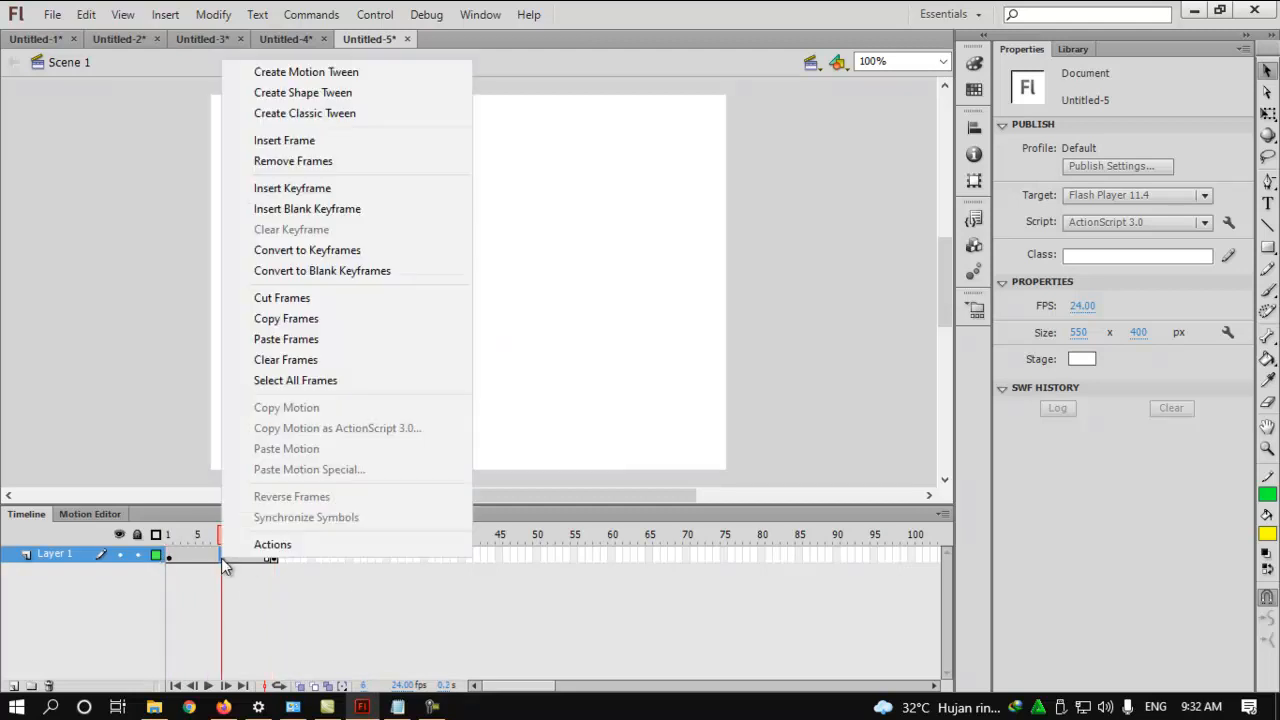
left_click(310, 92)
left_click_drag(224, 540, 464, 576)
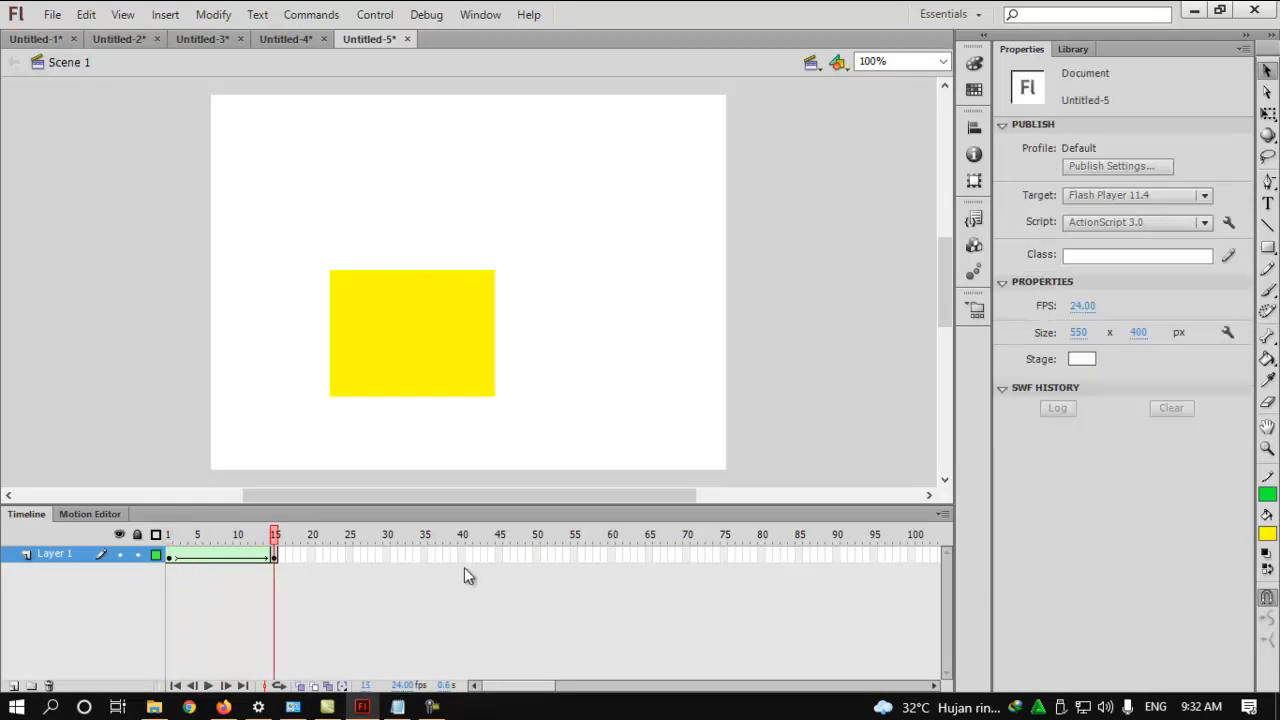
key("ctrl+Return")
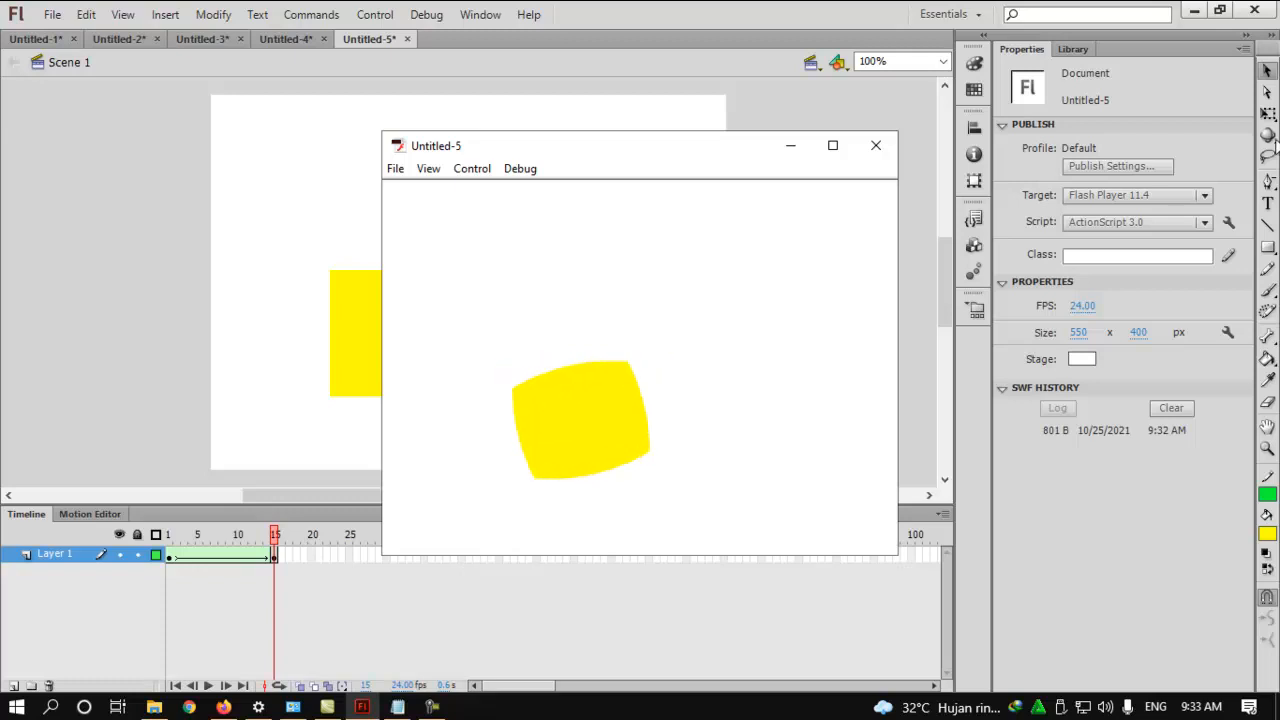
left_click(876, 146)
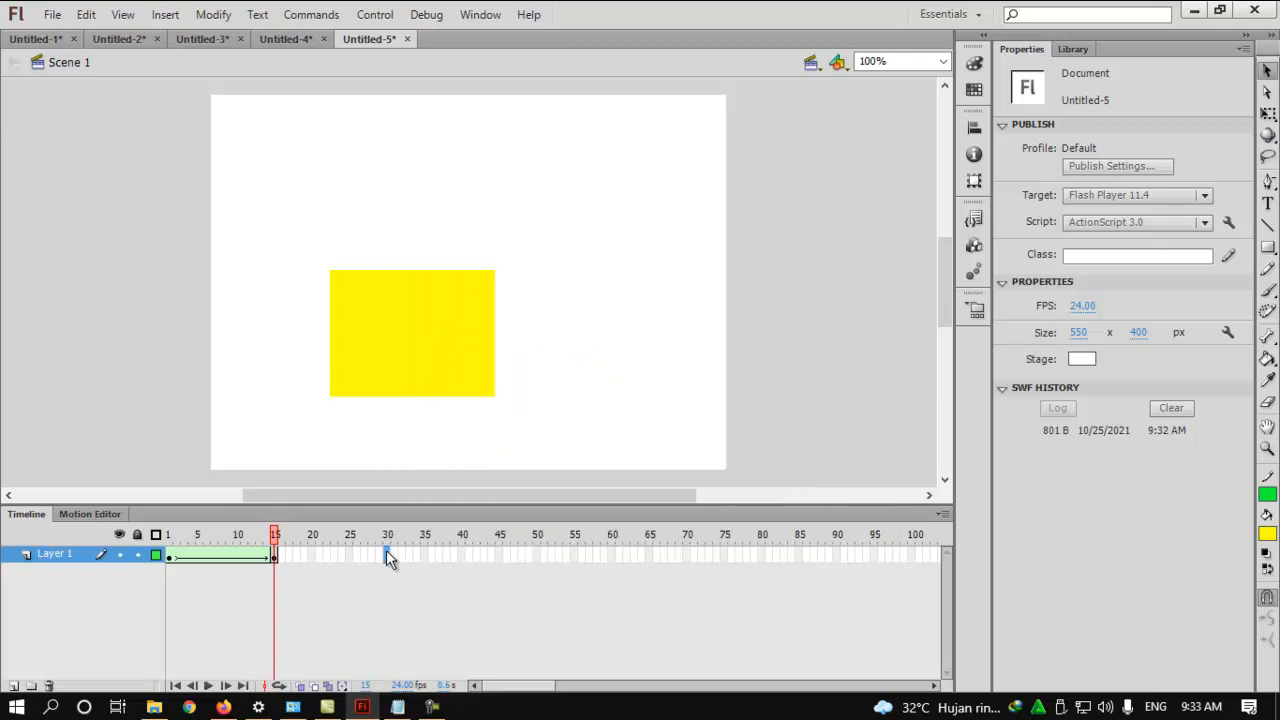
- Insert keyframes holding the yellow rectangle at frames 30 and 31 of Layer 1
right_click(386, 552)
left_click(460, 178)
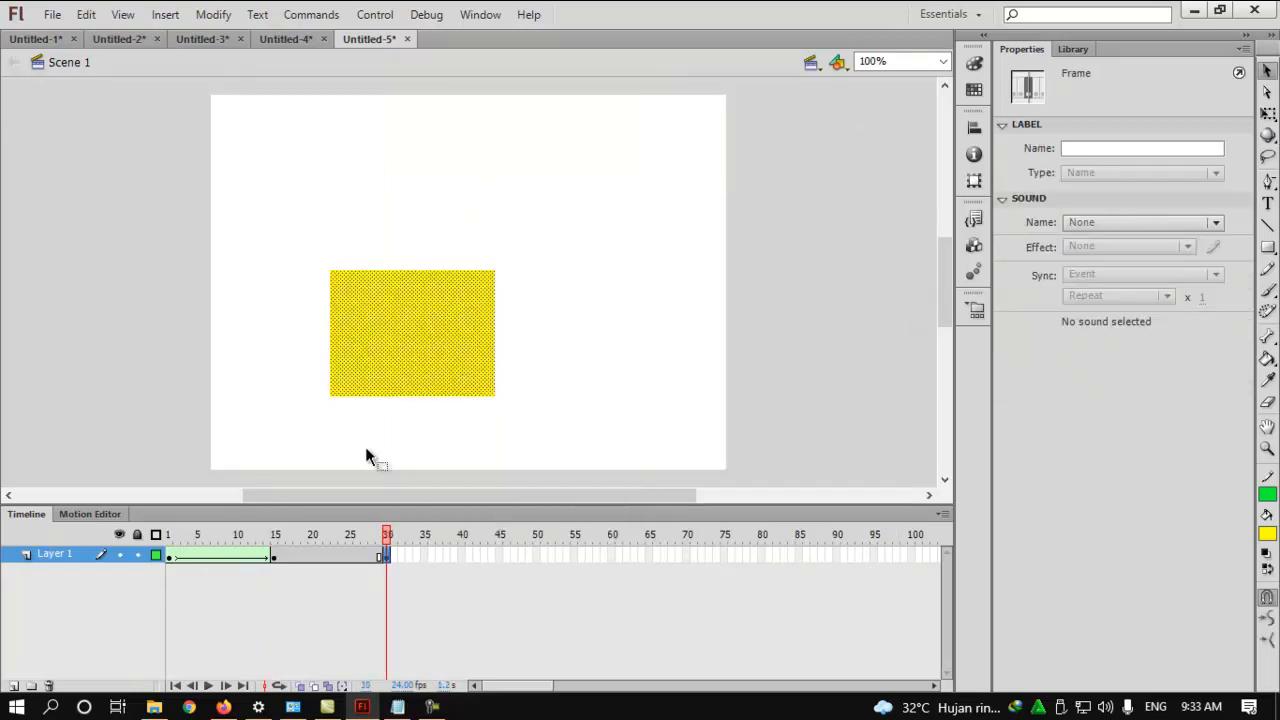
key("Return")
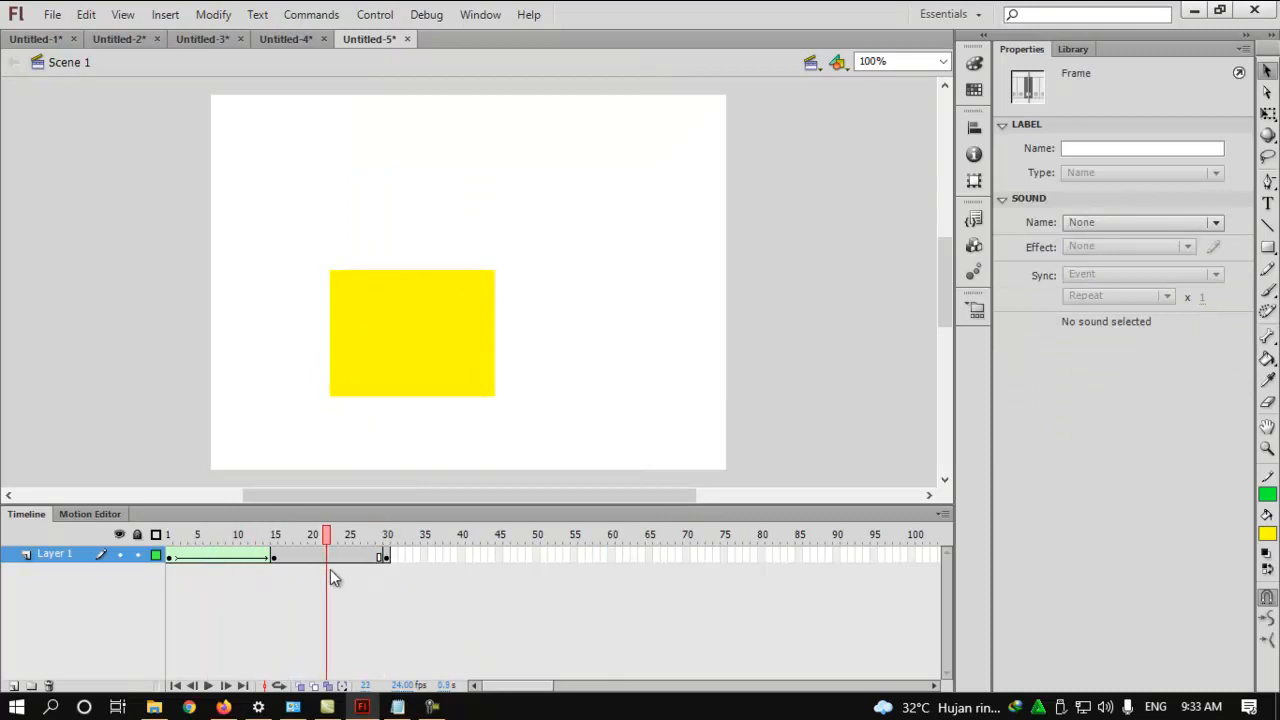
left_click(386, 555)
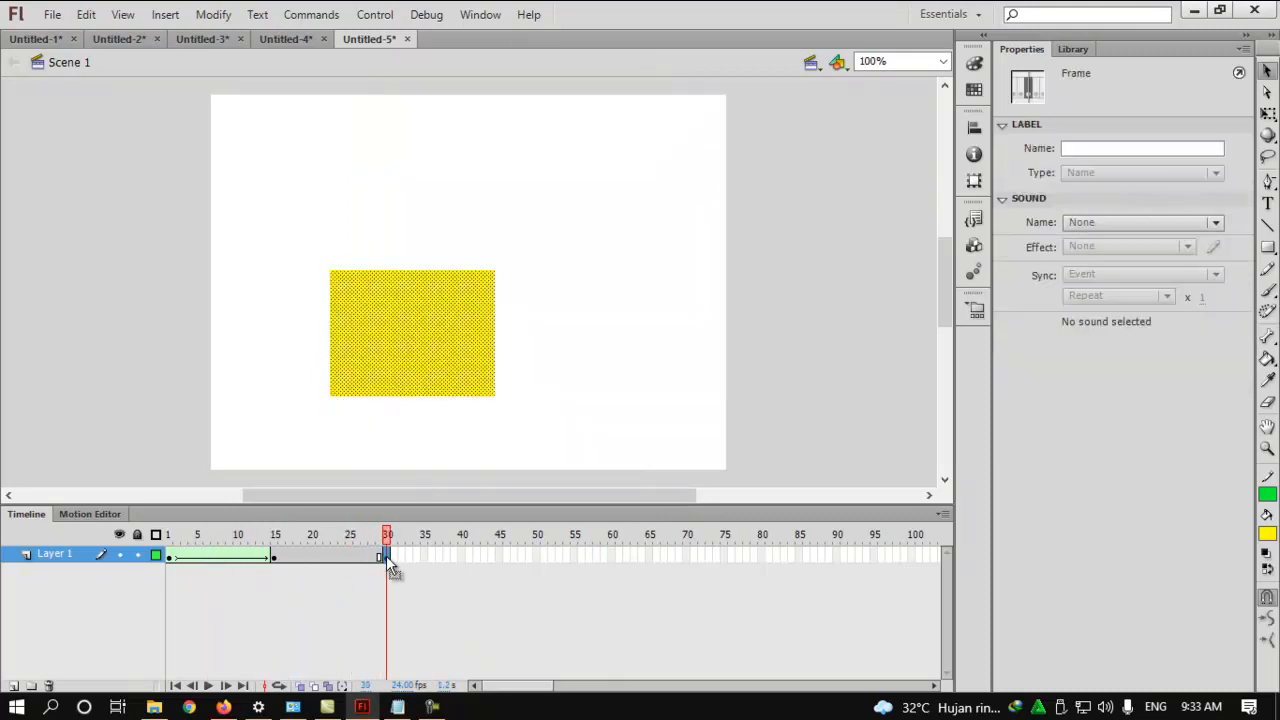
right_click(394, 558)
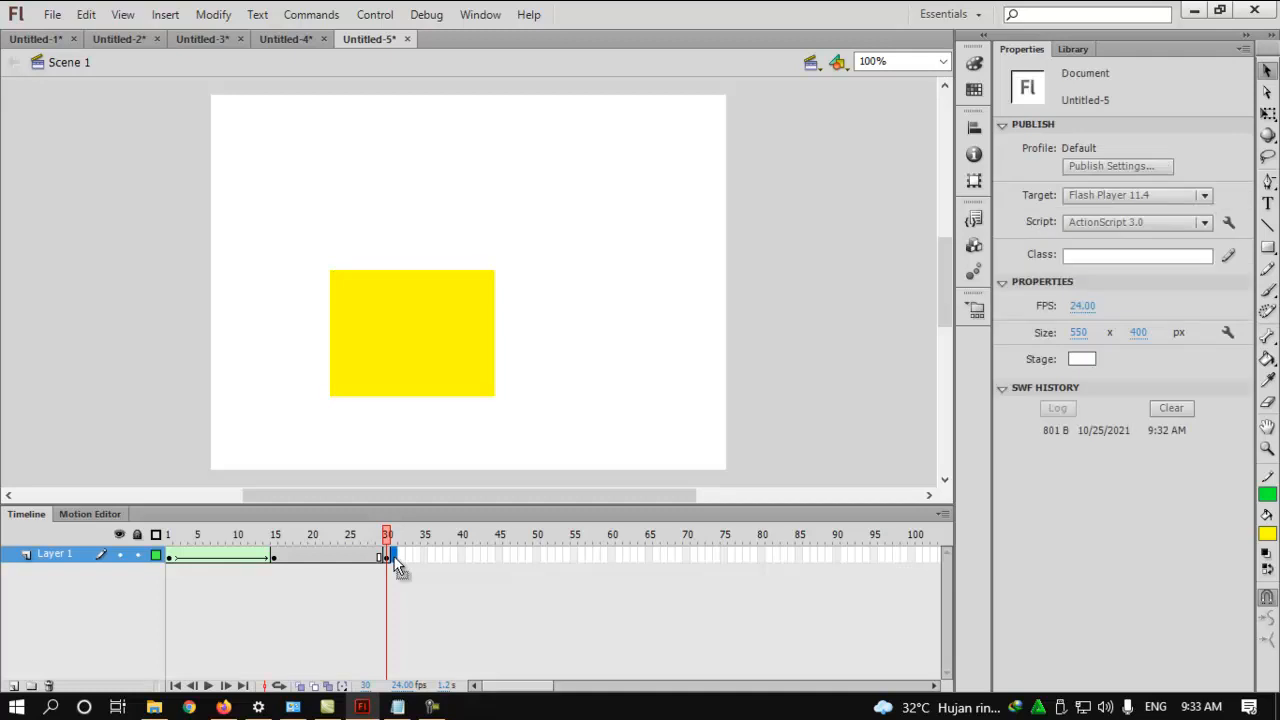
left_click(446, 194)
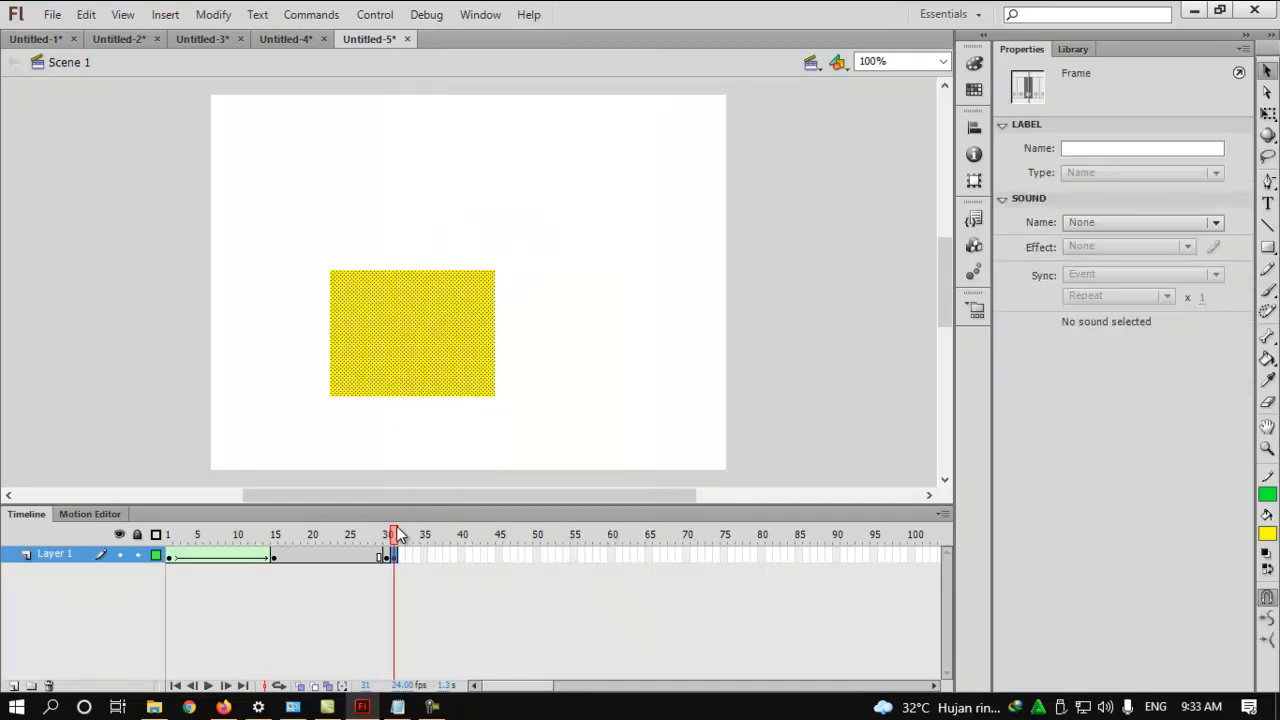
left_click_drag(394, 537, 308, 562)
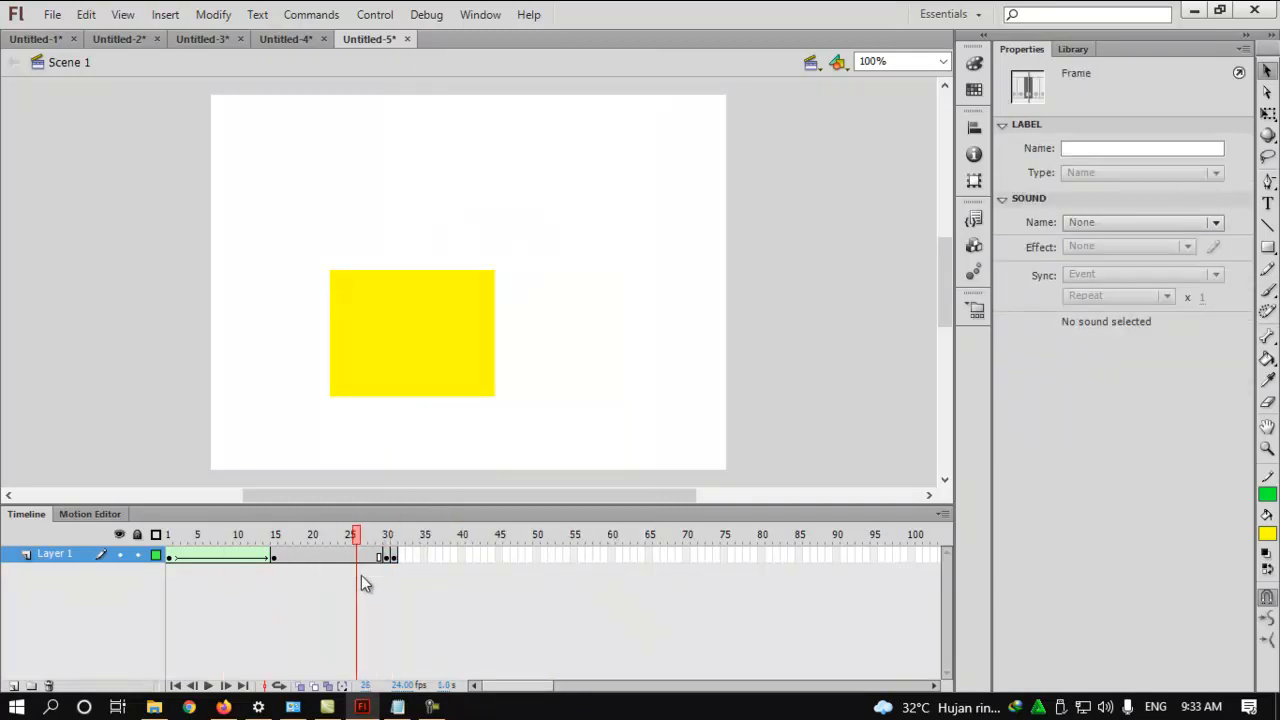
left_click(394, 557)
left_click(444, 357)
left_click(598, 331)
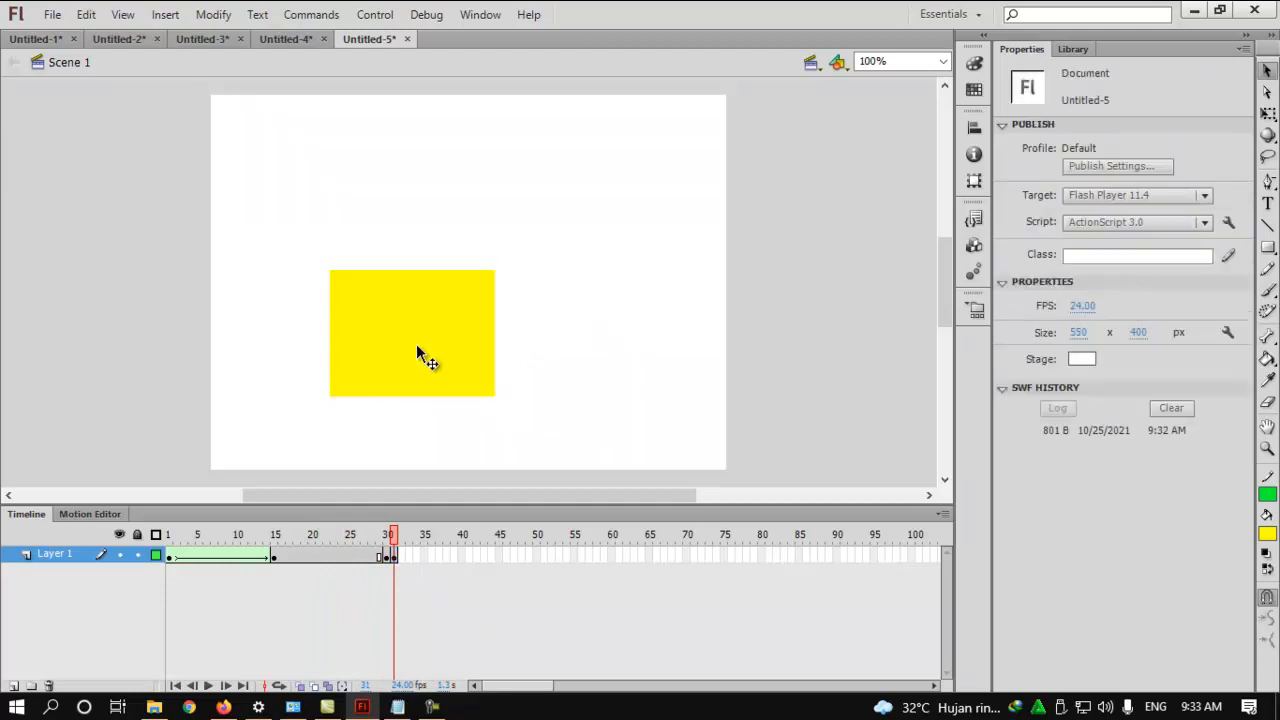
- Insert a keyframe at frame 45 and delete the rectangle from it
left_click(499, 557)
right_click(499, 557)
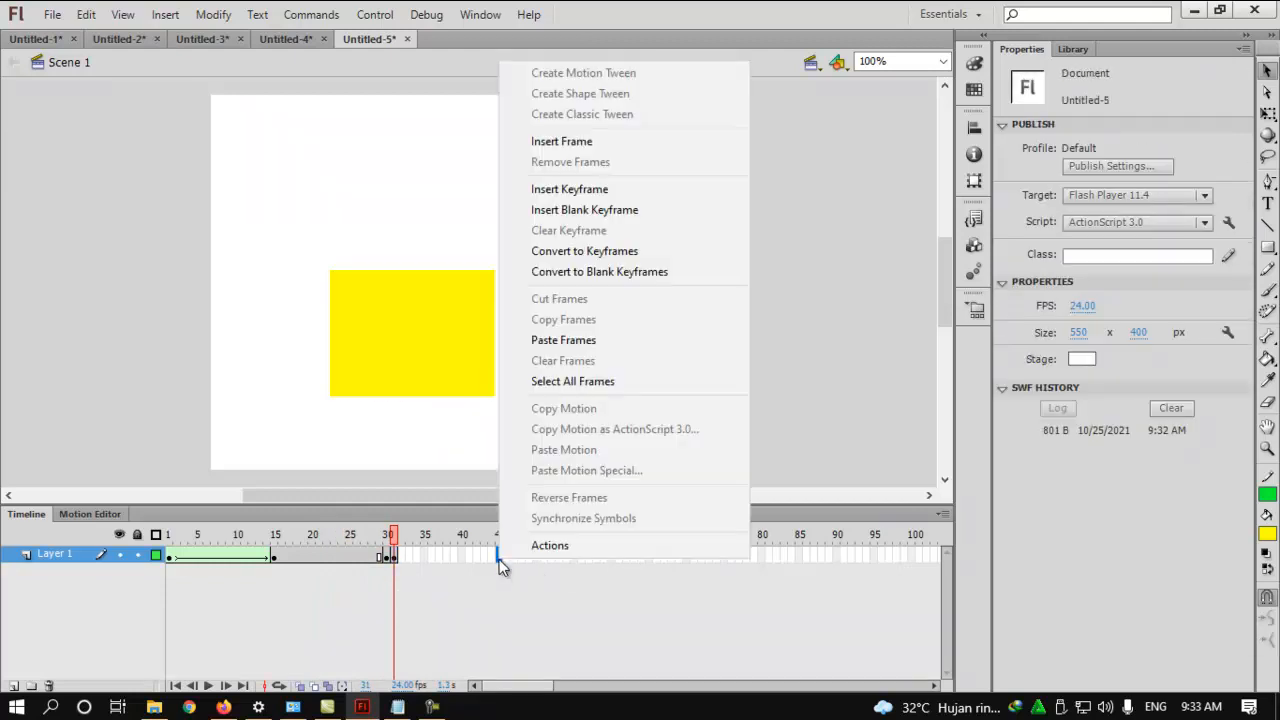
left_click(576, 192)
left_click(540, 250)
left_click(425, 354)
key("Delete")
- Add the static text "PEDIDIKAN INFORMATIKA" on frame 45 and colour it orange
left_click(1267, 203)
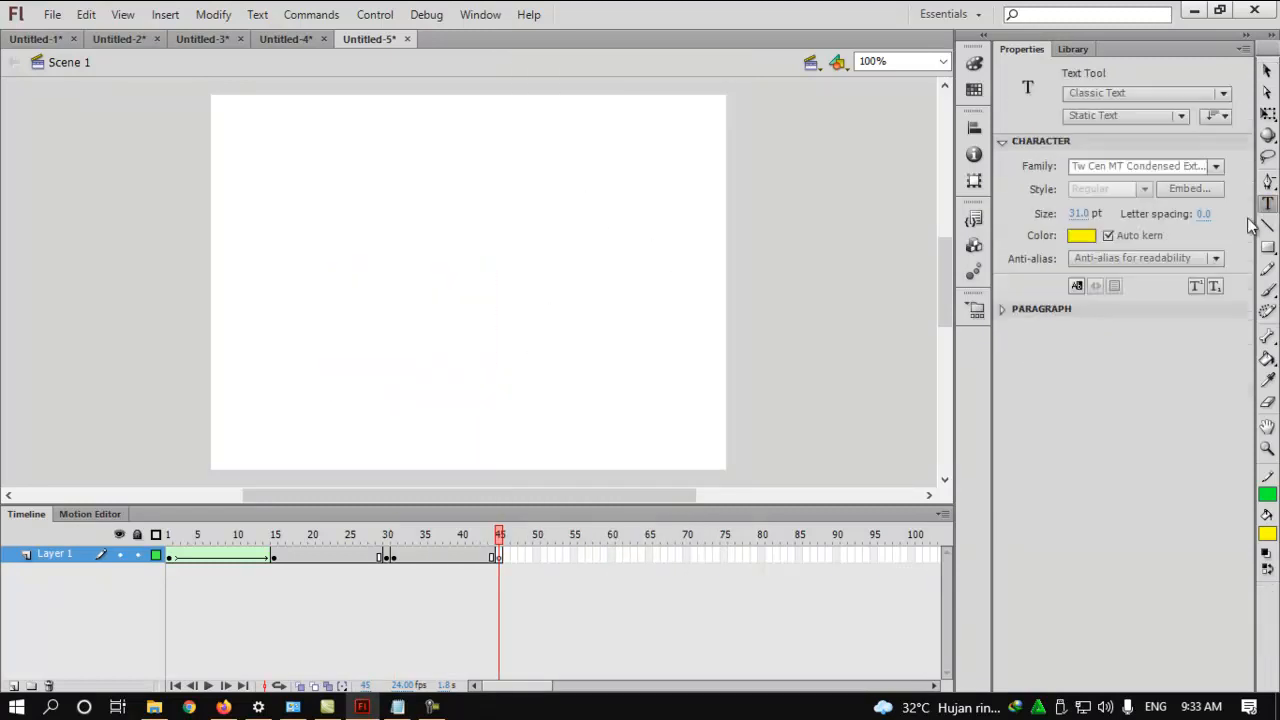
left_click(332, 292)
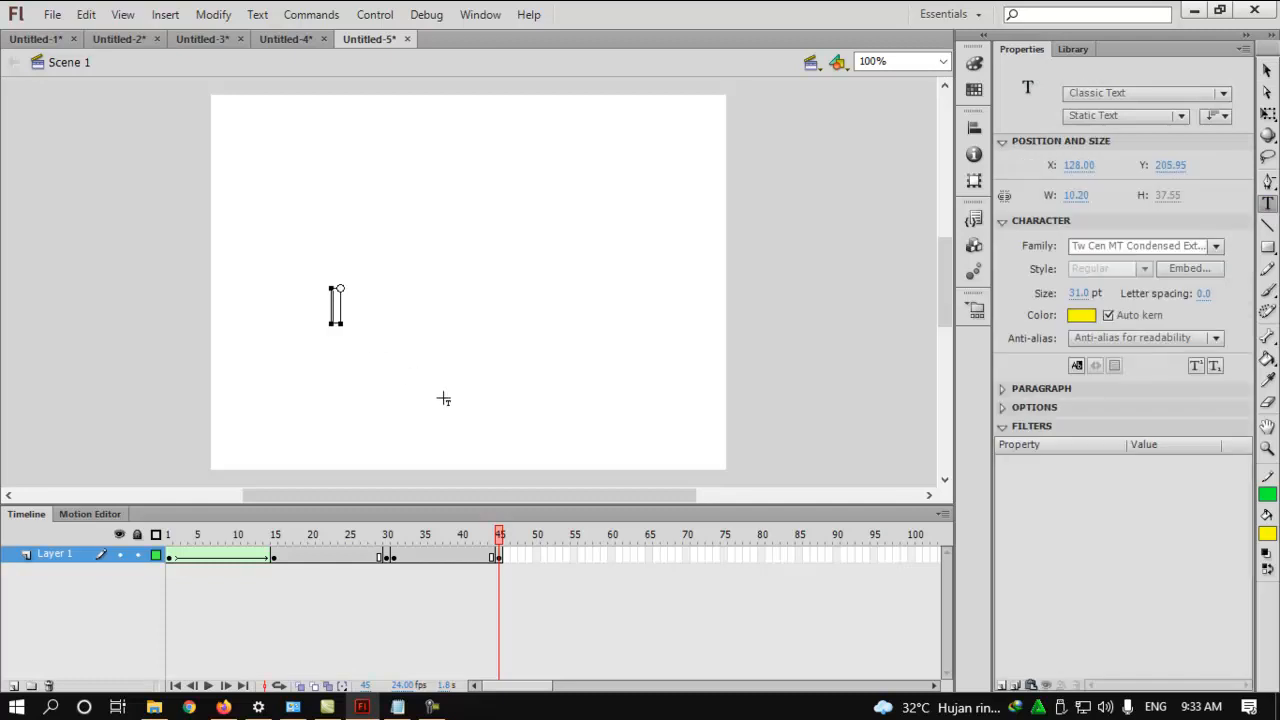
type("PEDIDIKAN")
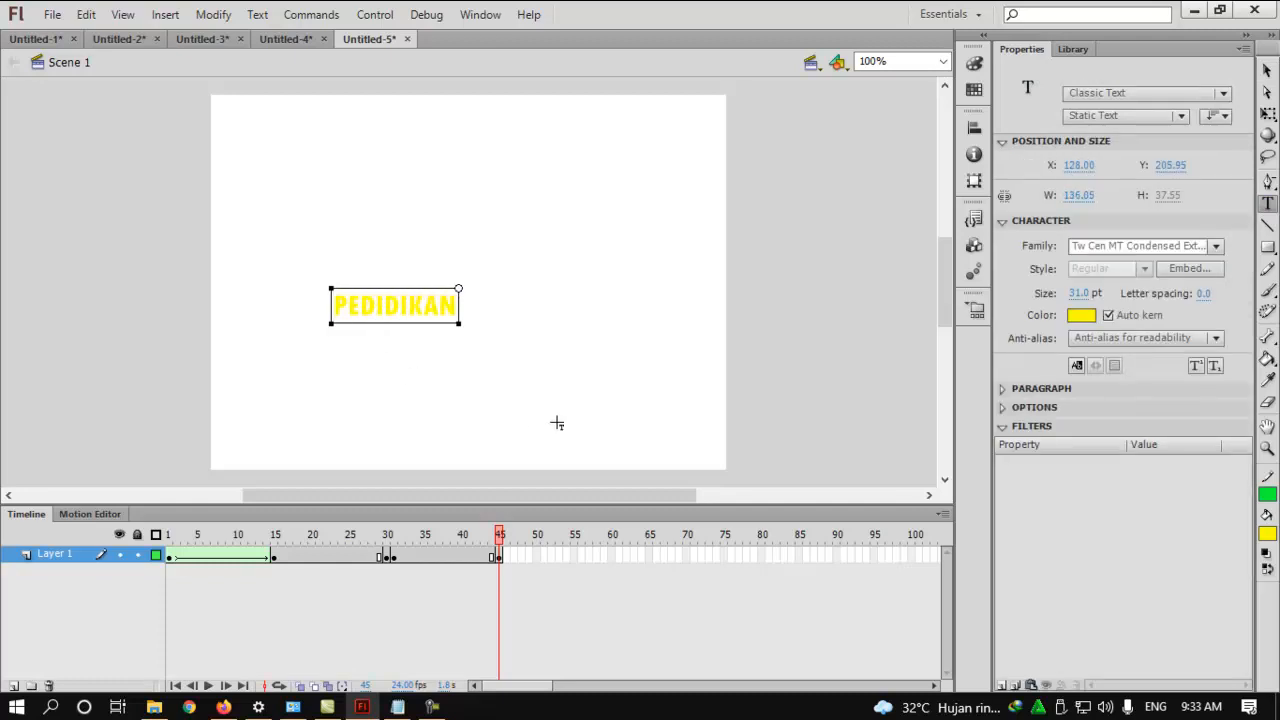
type(" INFORMATIKA")
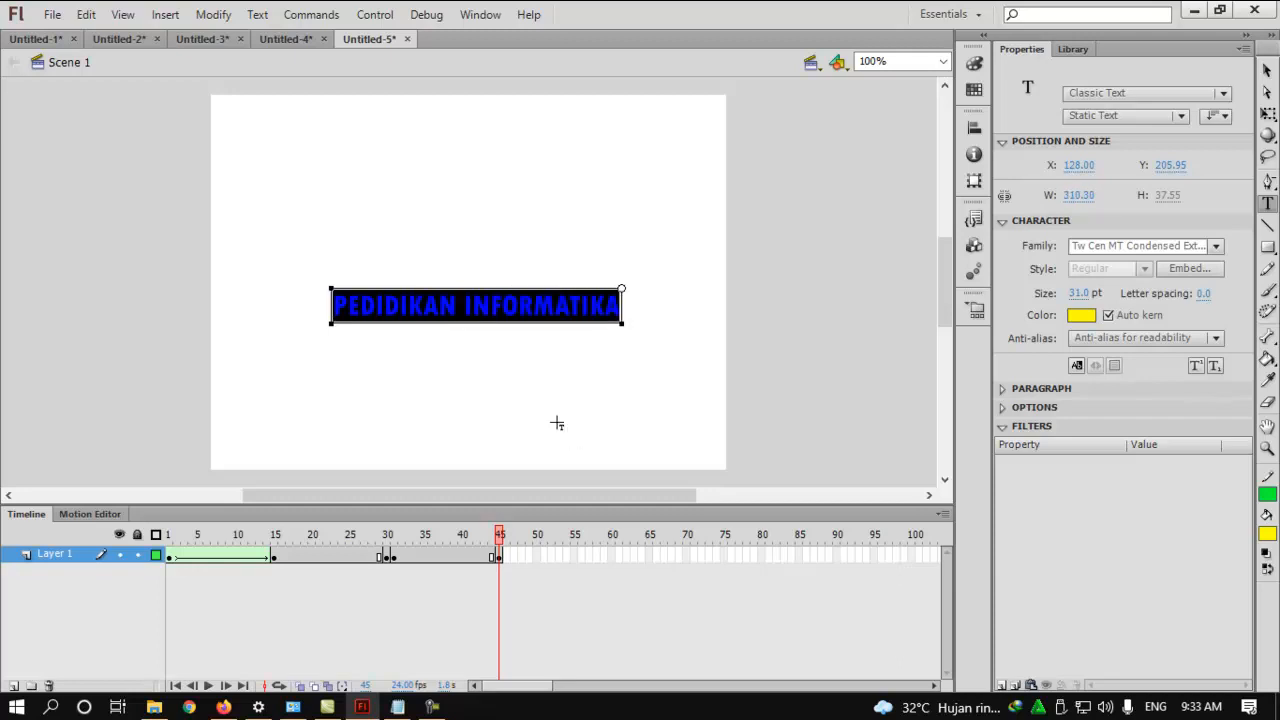
key("ctrl+a")
left_click(1082, 316)
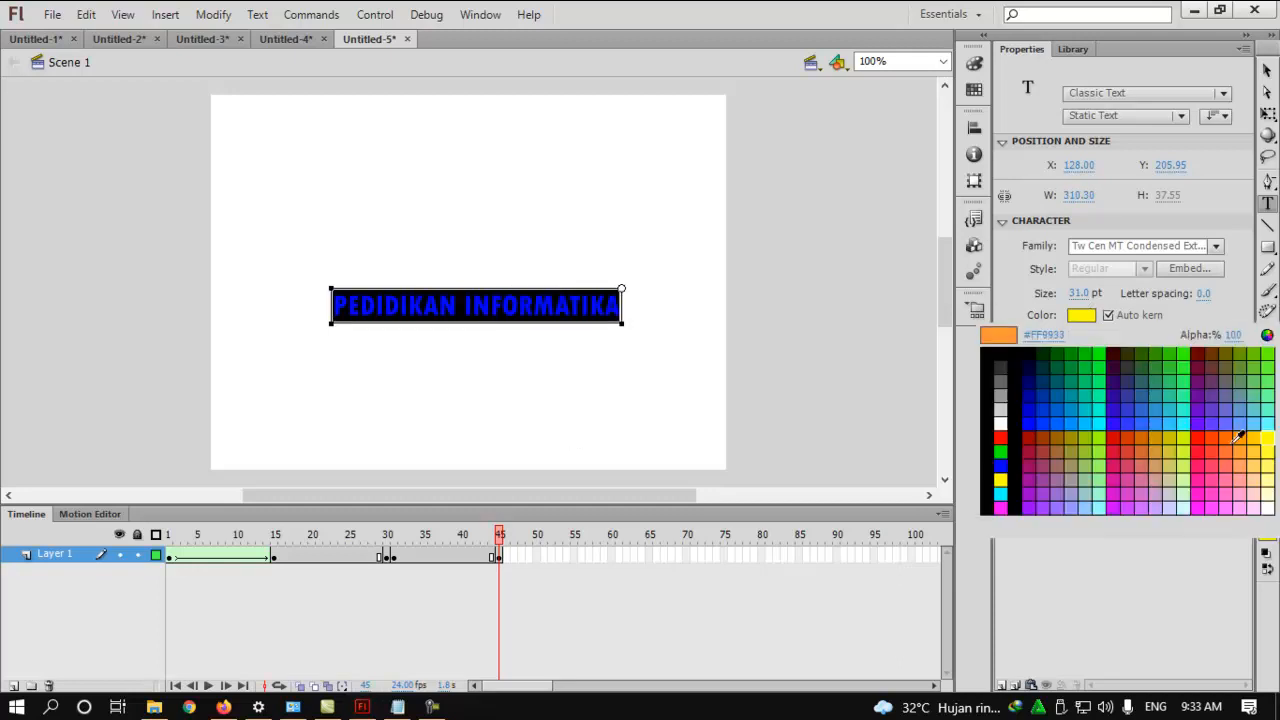
left_click(1231, 446)
left_click(772, 359)
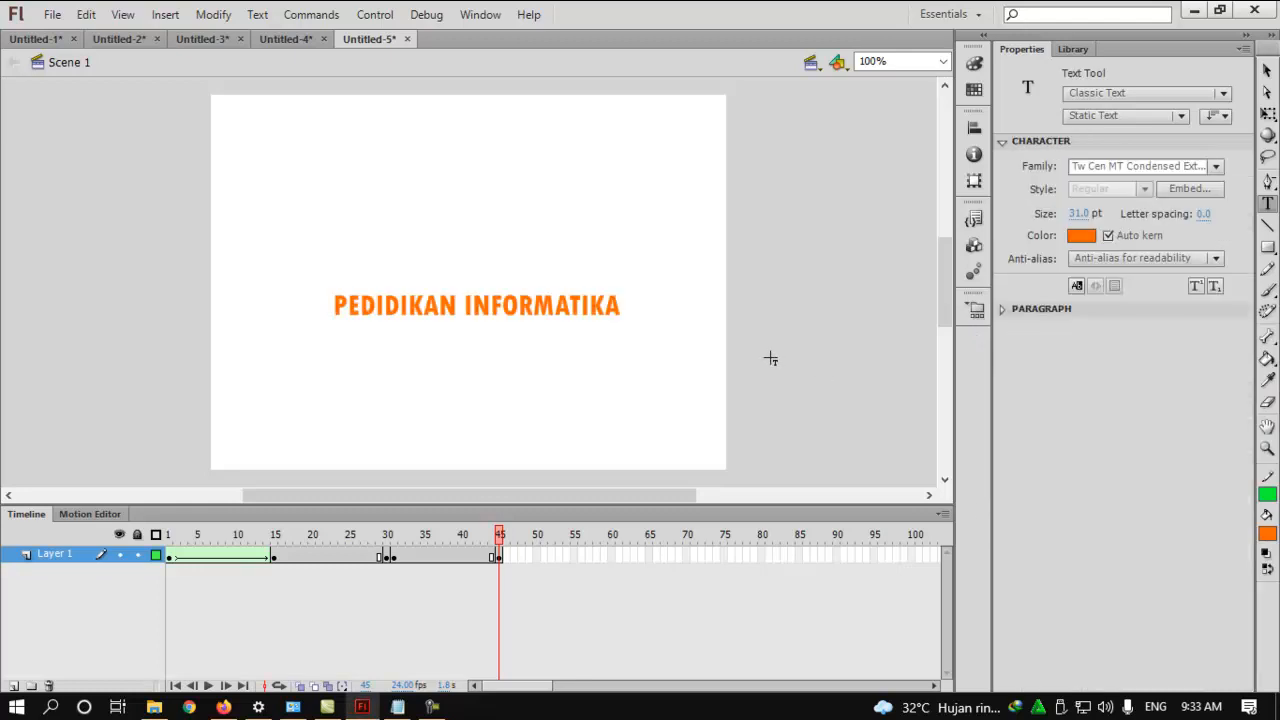
- Try to create a shape tween from the rectangle at frame 31 to the text at frame 45, undo it and return to frame 45
left_click(446, 555)
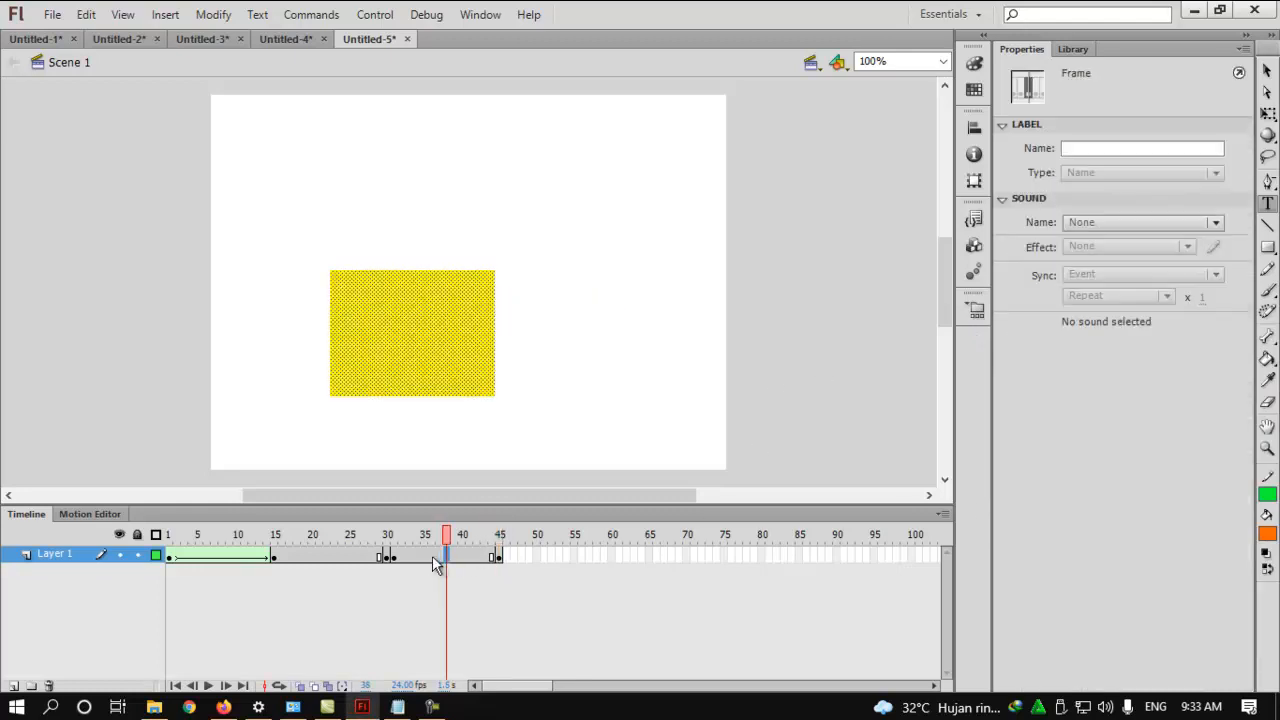
left_click(500, 556)
right_click(433, 553)
left_click(480, 86)
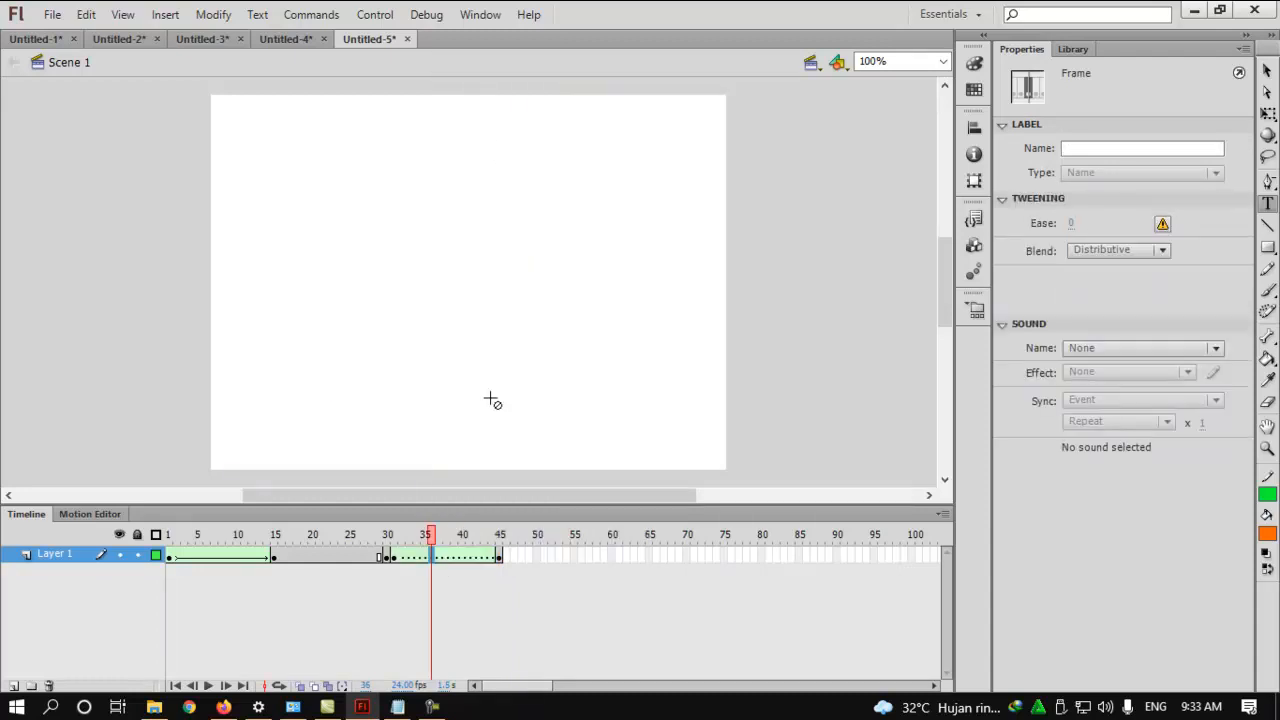
left_click_drag(429, 530, 313, 563)
key("ctrl+z")
key("ctrl+z")
left_click(498, 557)
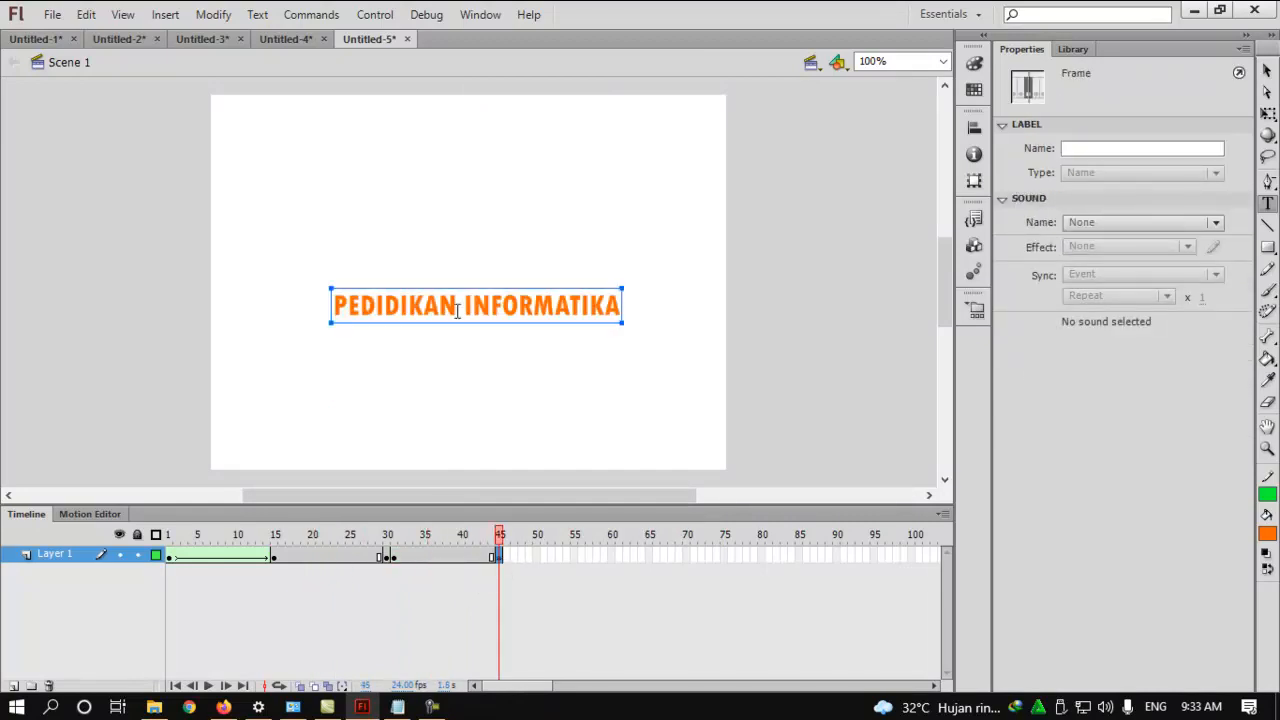
- Try breaking the orange text on frame 45 apart into shapes and grouping them
key("ctrl+b")
key("ctrl+b")
left_click(490, 342)
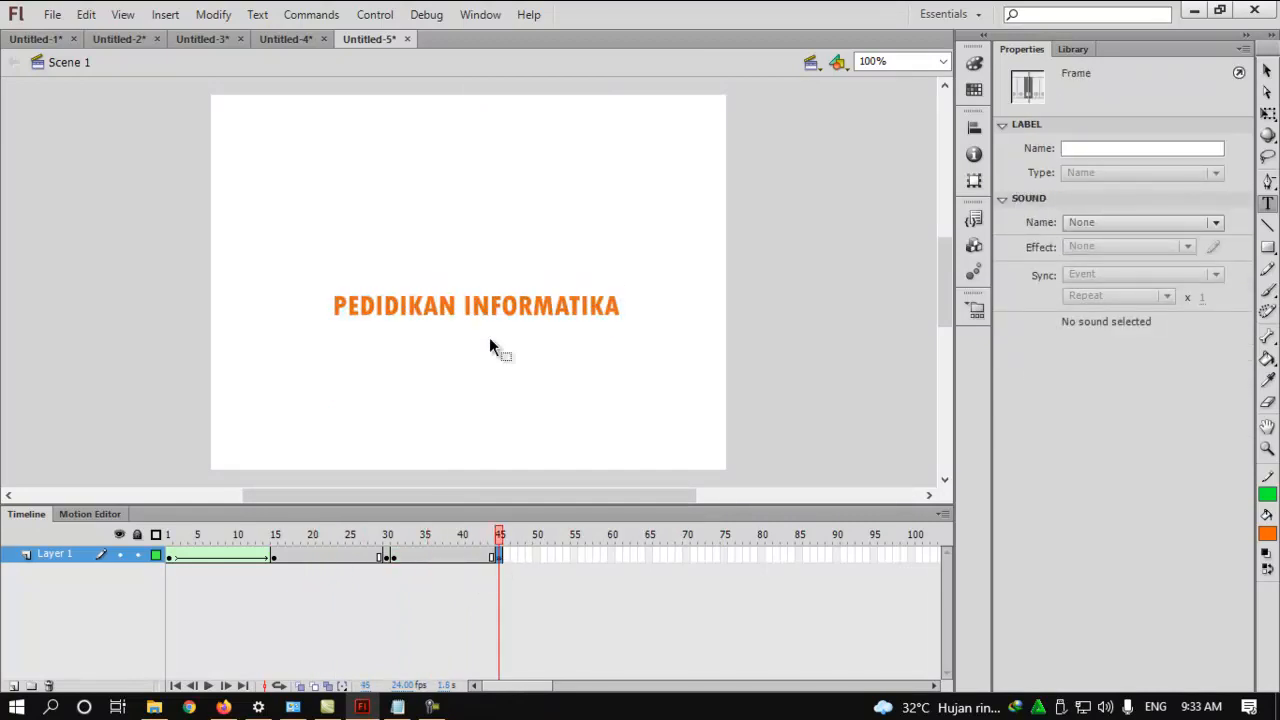
key("ctrl+a")
key("ctrl+g")
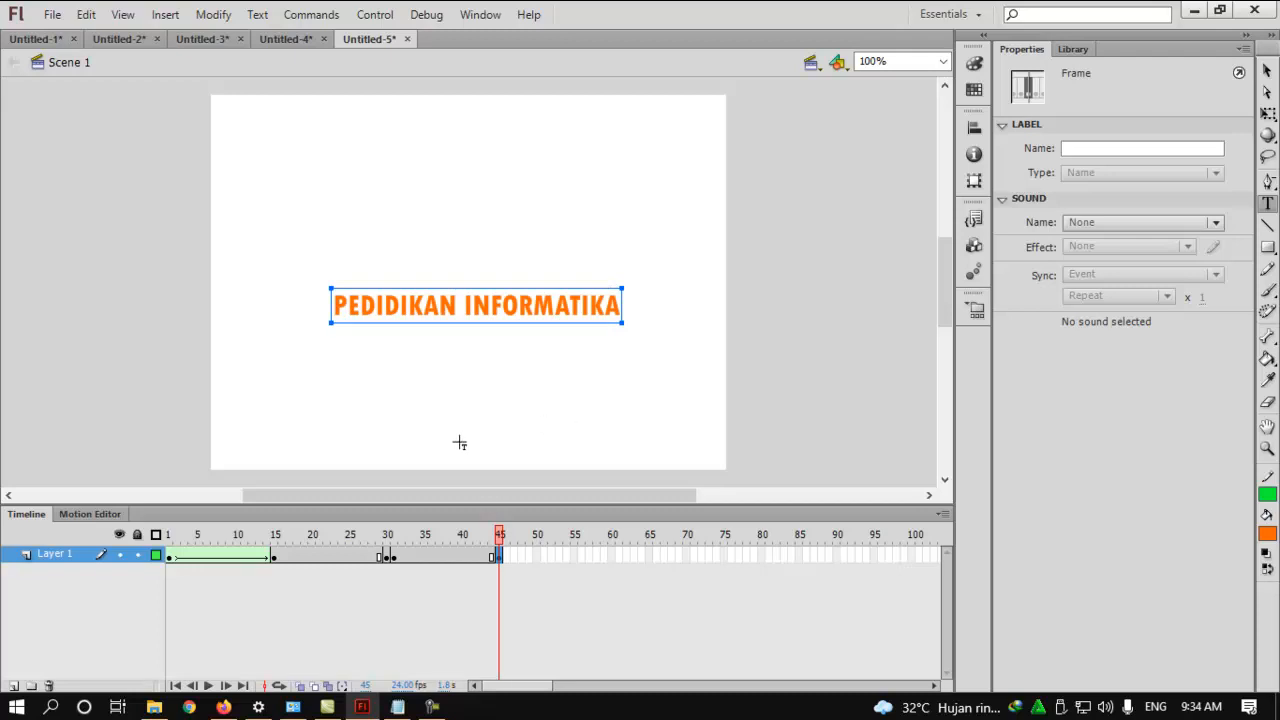
- Break the orange text on frame 45 apart into shapes and create a shape tween between frames 31 and 45
key("ctrl+b")
key("ctrl+b")
right_click(461, 552)
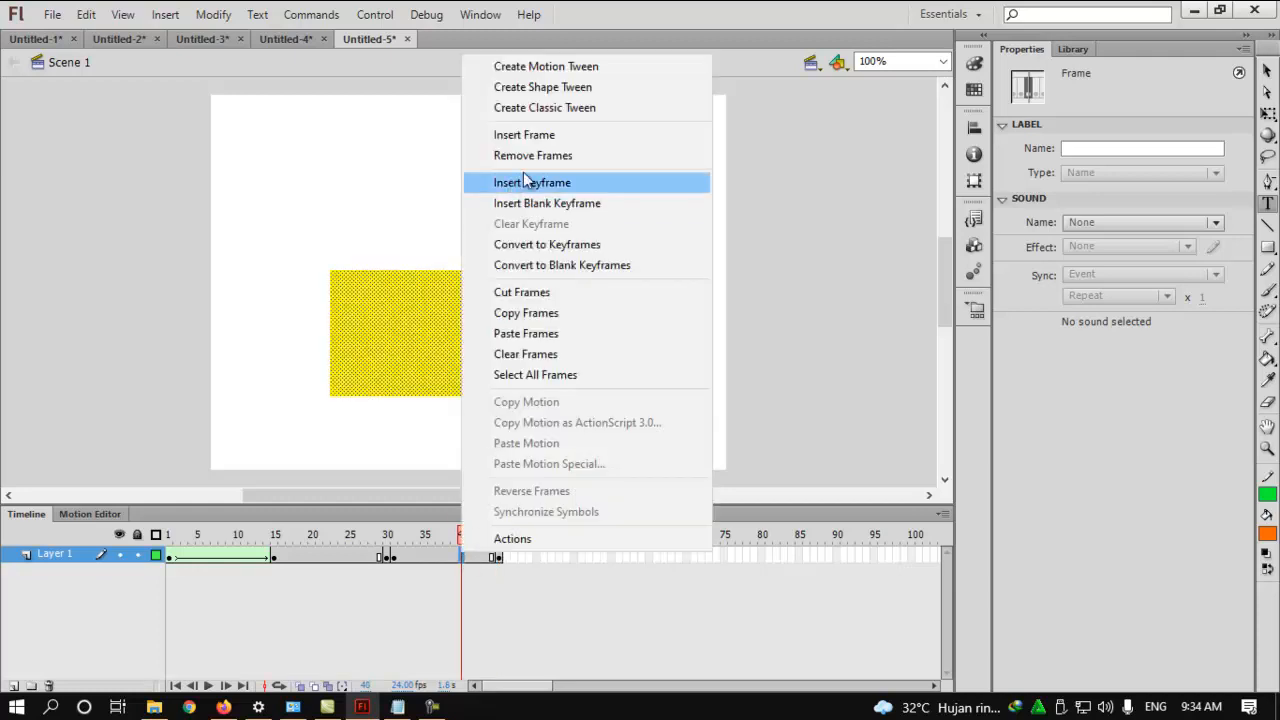
left_click(530, 87)
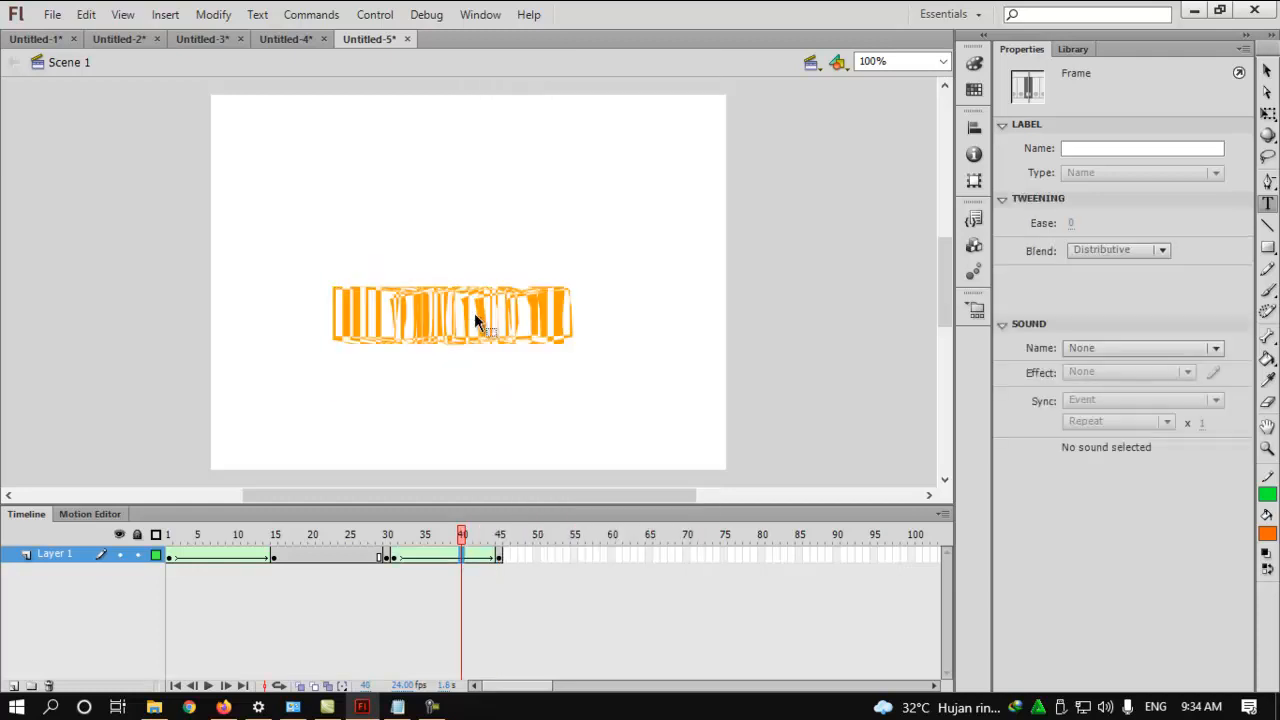
- Hold the text on Layer 1 up to a keyframe at frame 55 and preview the movie
key("ctrl+Return")
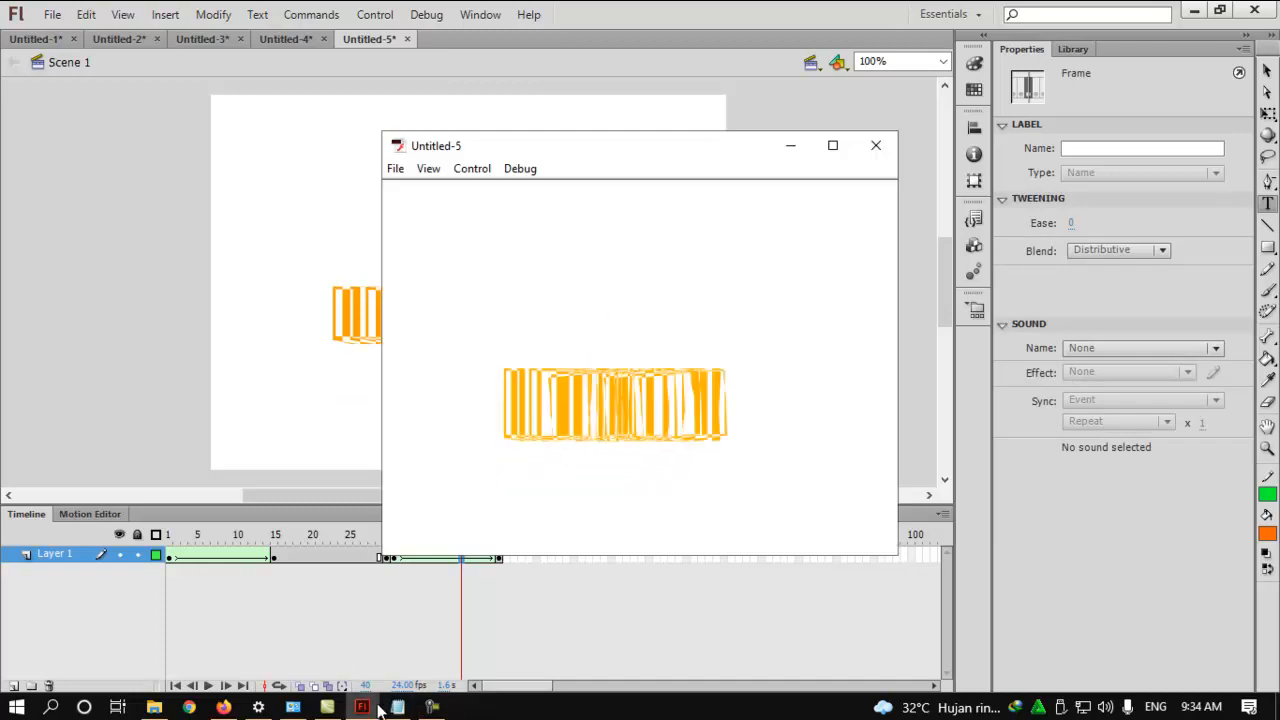
left_click(432, 711)
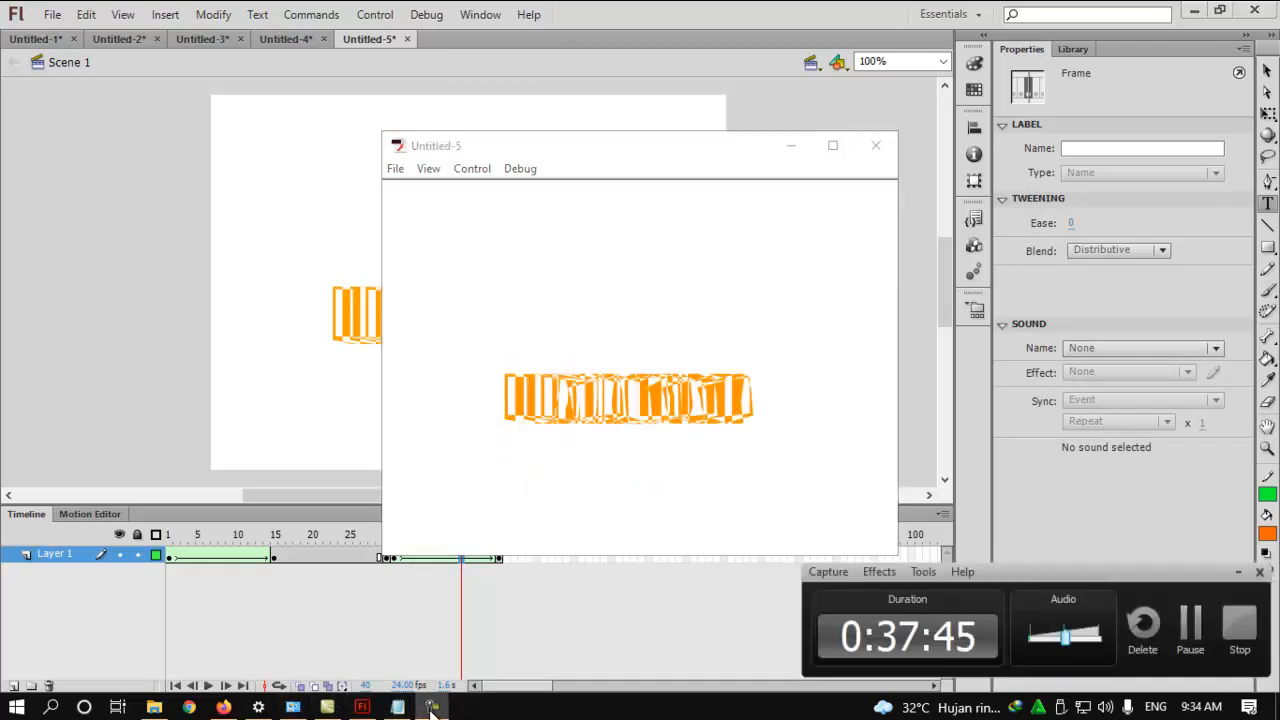
left_click(1192, 625)
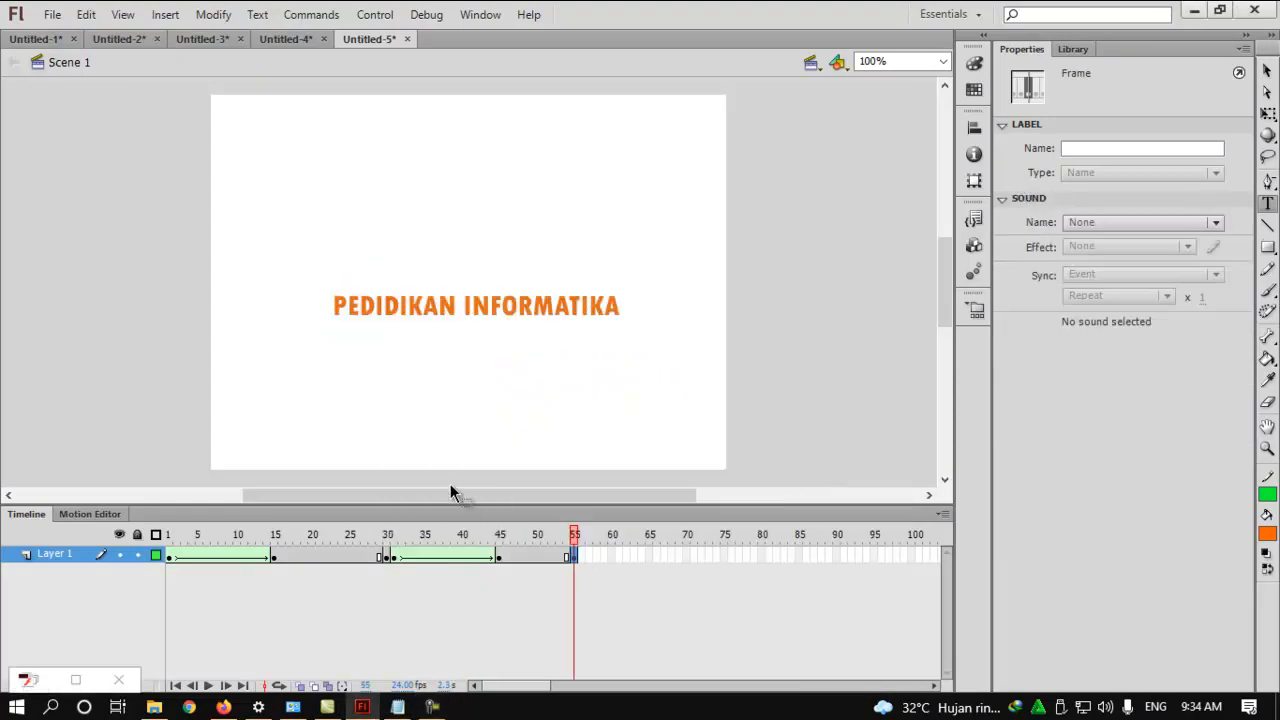
key("ctrl+Return")
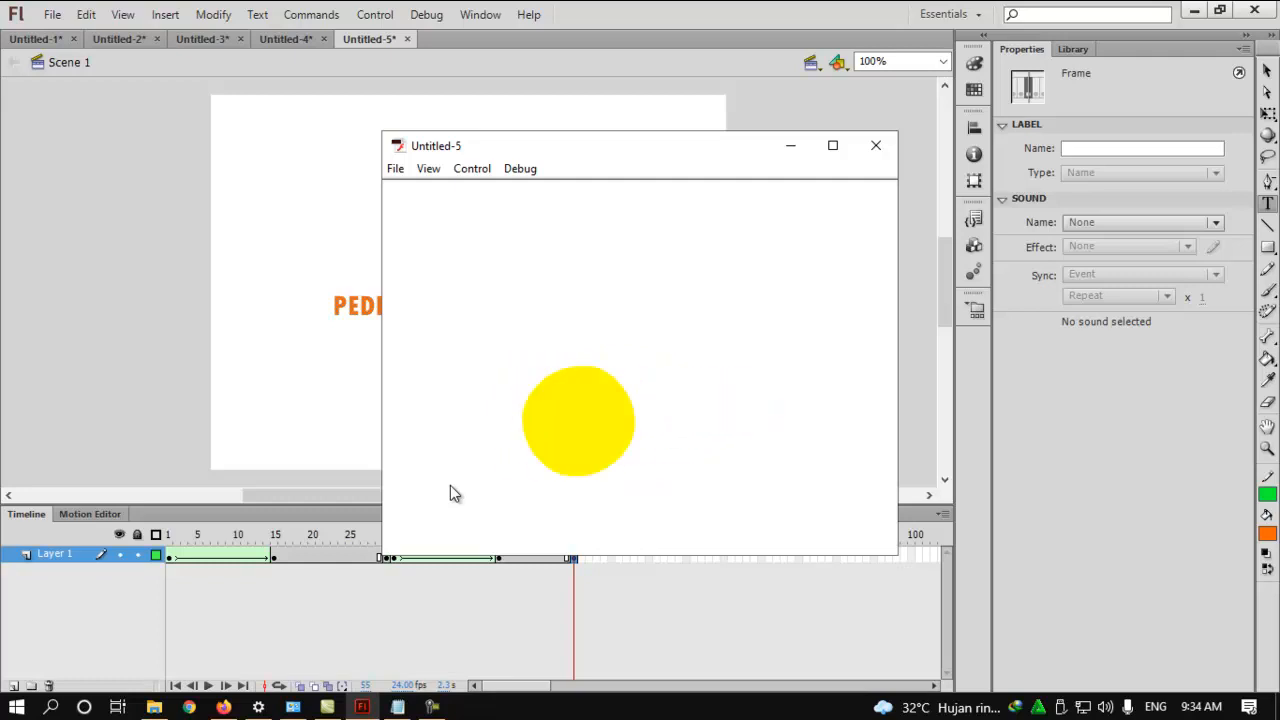
left_click(875, 145)
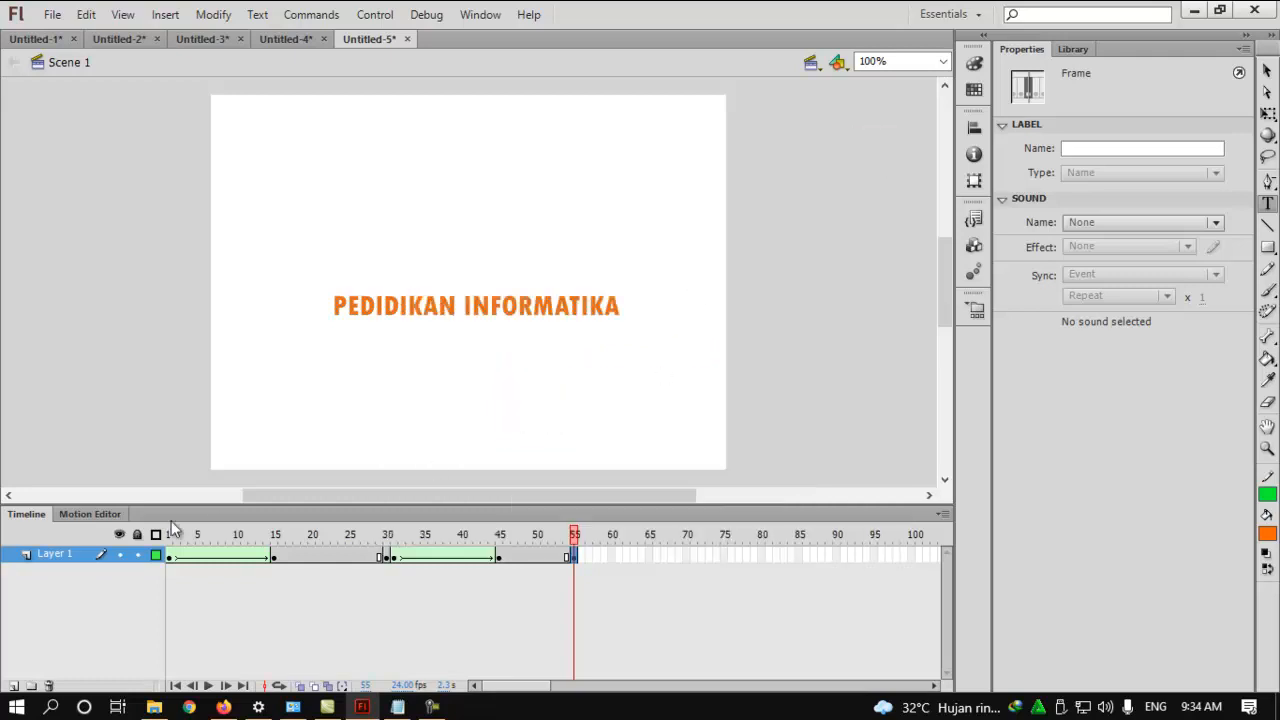
- Insert a keyframe at frame 2 of Layer 1, within the circle-to-rectangle tween
right_click(172, 565)
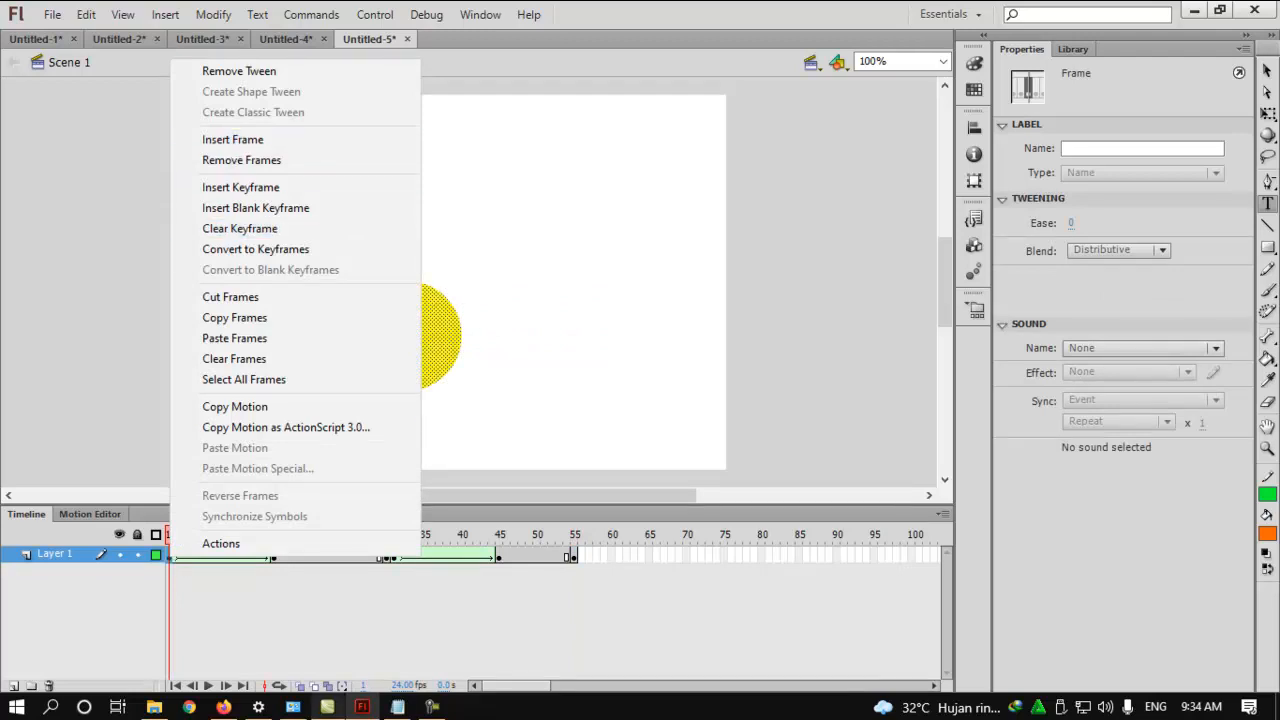
left_click(397, 707)
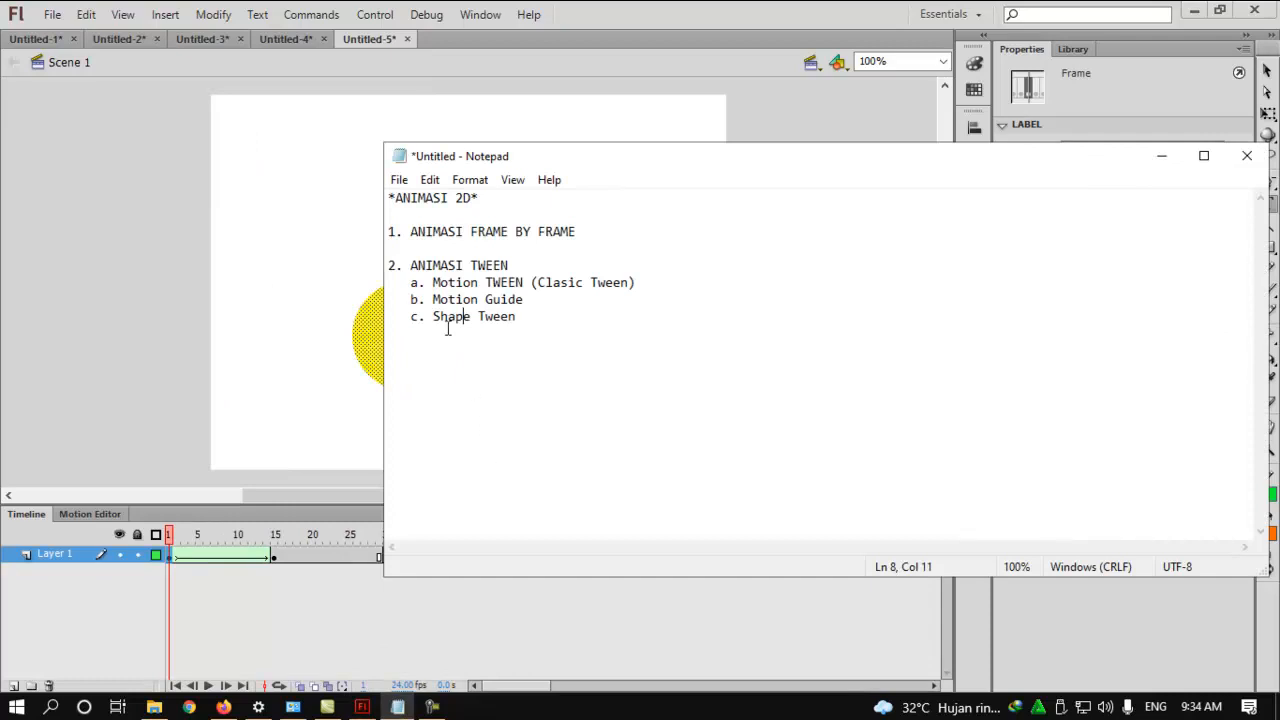
left_click(1161, 156)
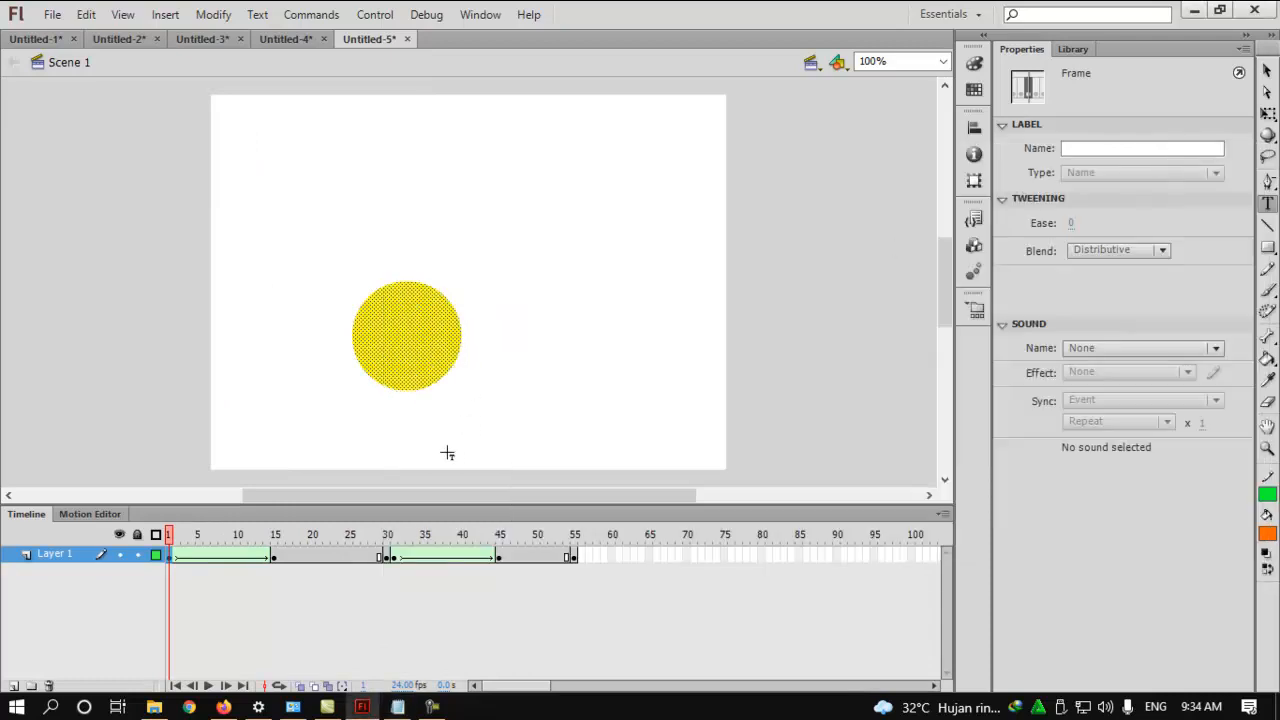
right_click(175, 556)
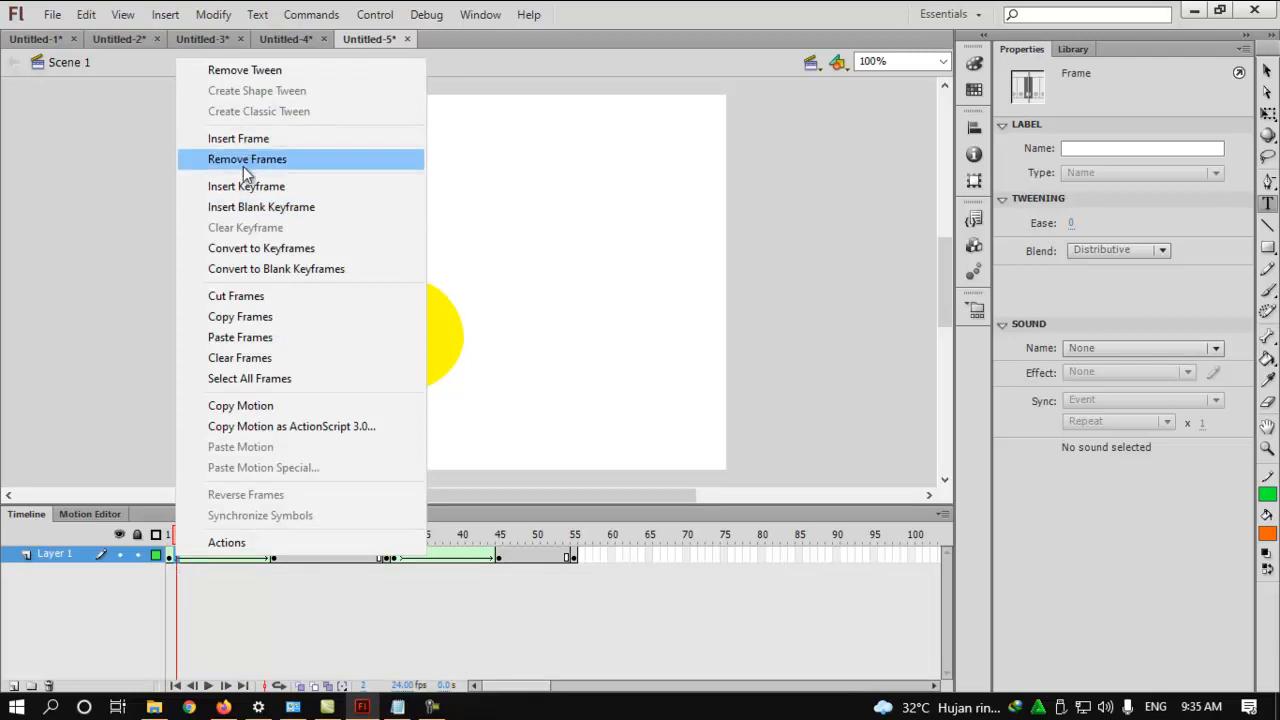
left_click(245, 186)
- Insert frames after the circle's first keyframe until the second circle keyframe sits at frame 25
left_click(171, 557)
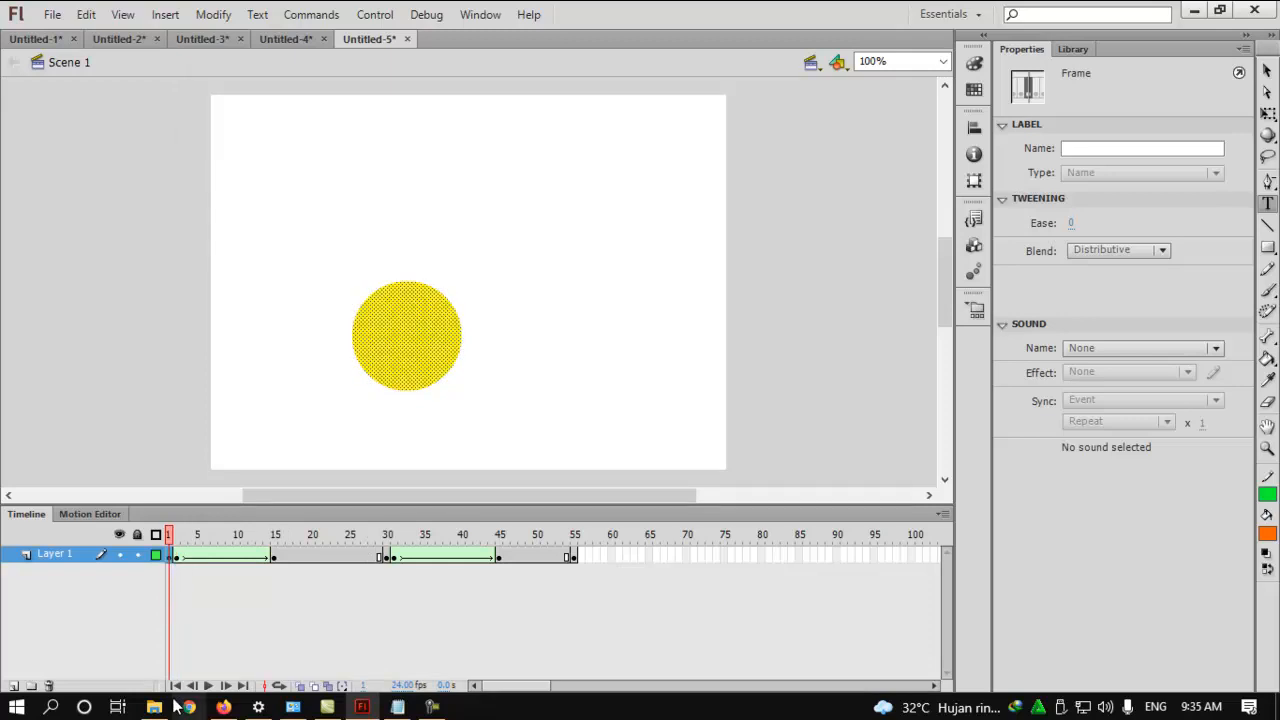
key("F5")
key("F5")
key("F5")
key("F5")
key("F5")
key("F5")
key("F5")
key("F5")
key("F5")
key("F5")
key("F5")
key("F5")
key("F5")
key("F5")
key("F5")
key("F5")
key("F5")
key("F5")
key("F5")
key("F5")
key("F5")
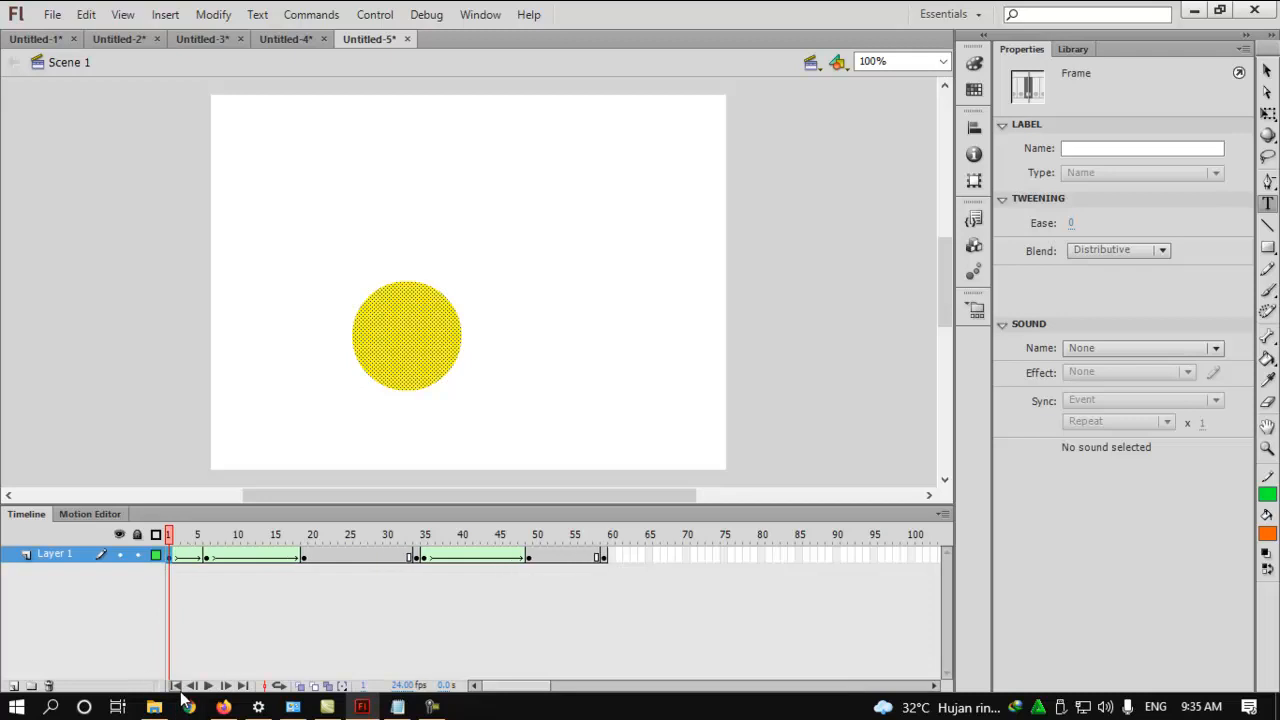
- Remove frame 11 and frames 20 to 23 from the circle's opening hold, and preview the movie
left_click(245, 556)
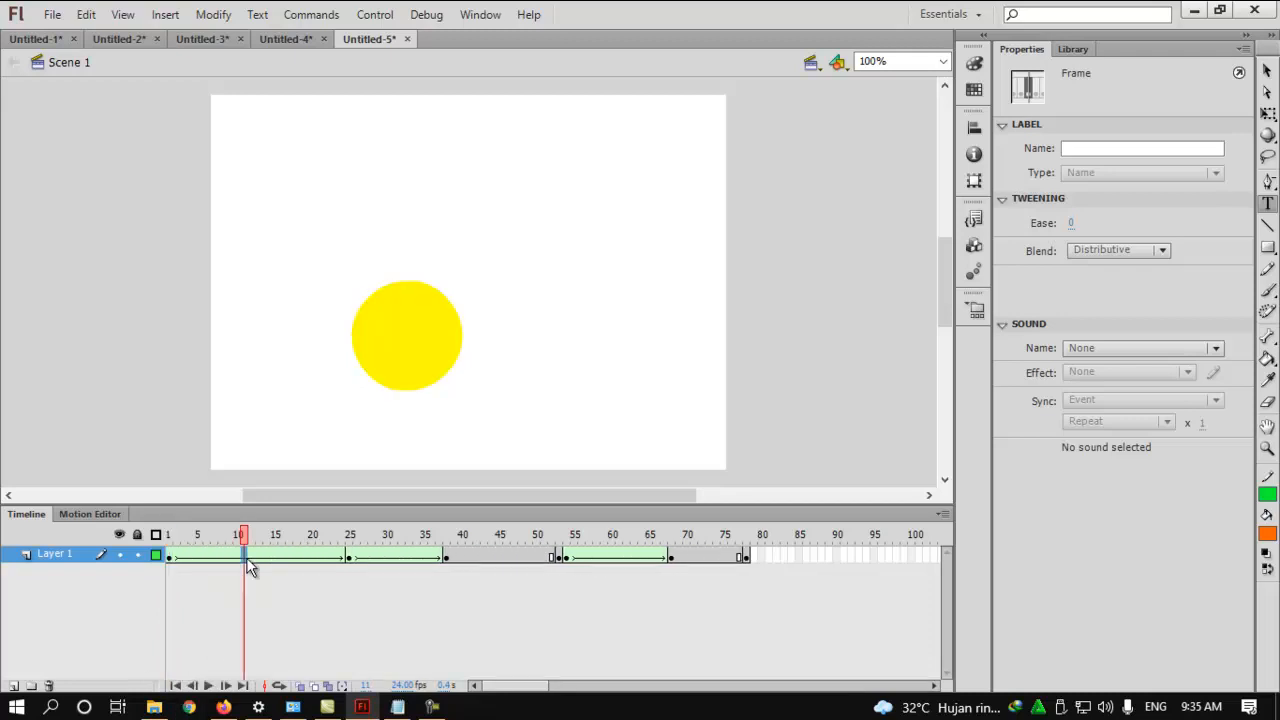
right_click(246, 557)
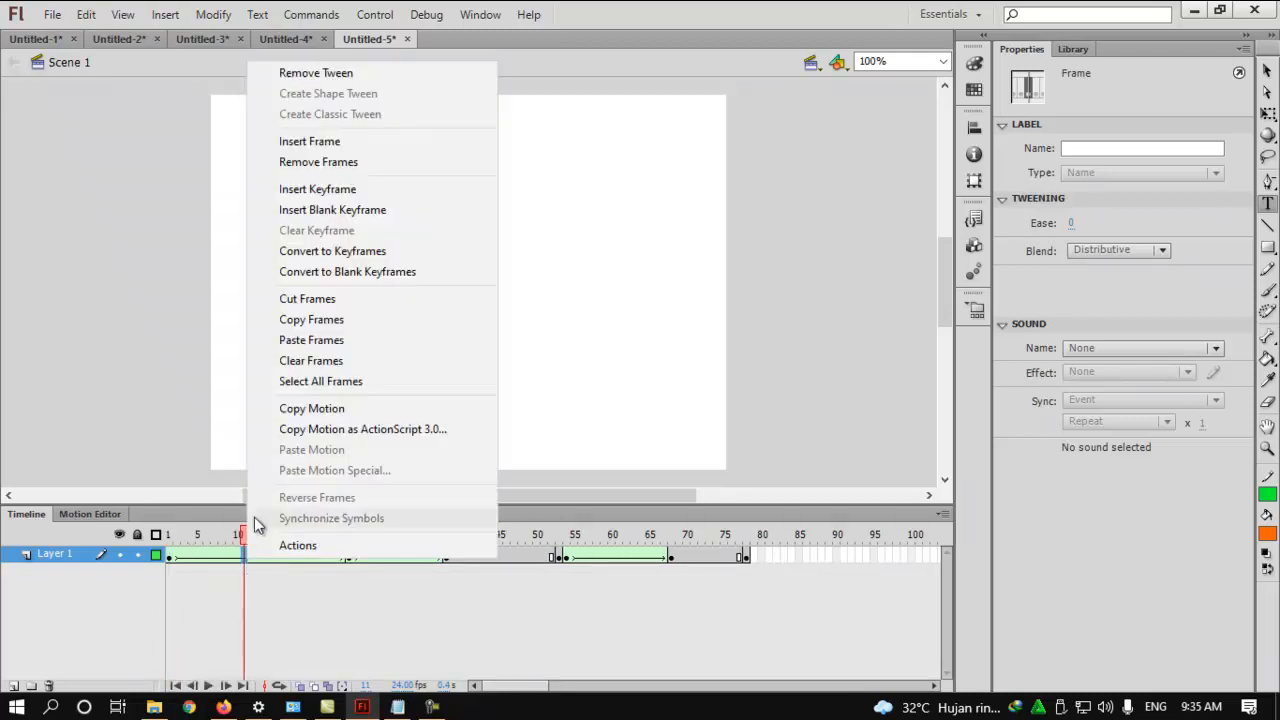
left_click(332, 162)
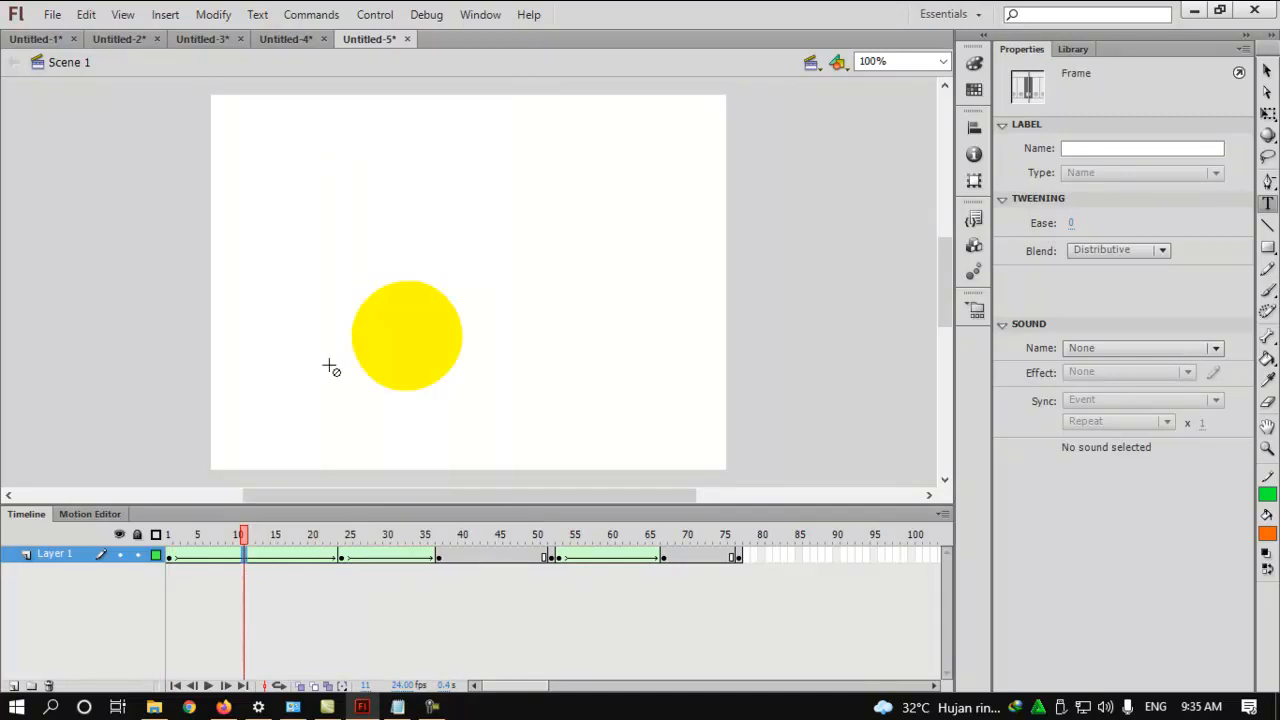
left_click_drag(327, 557, 314, 555)
right_click(314, 555)
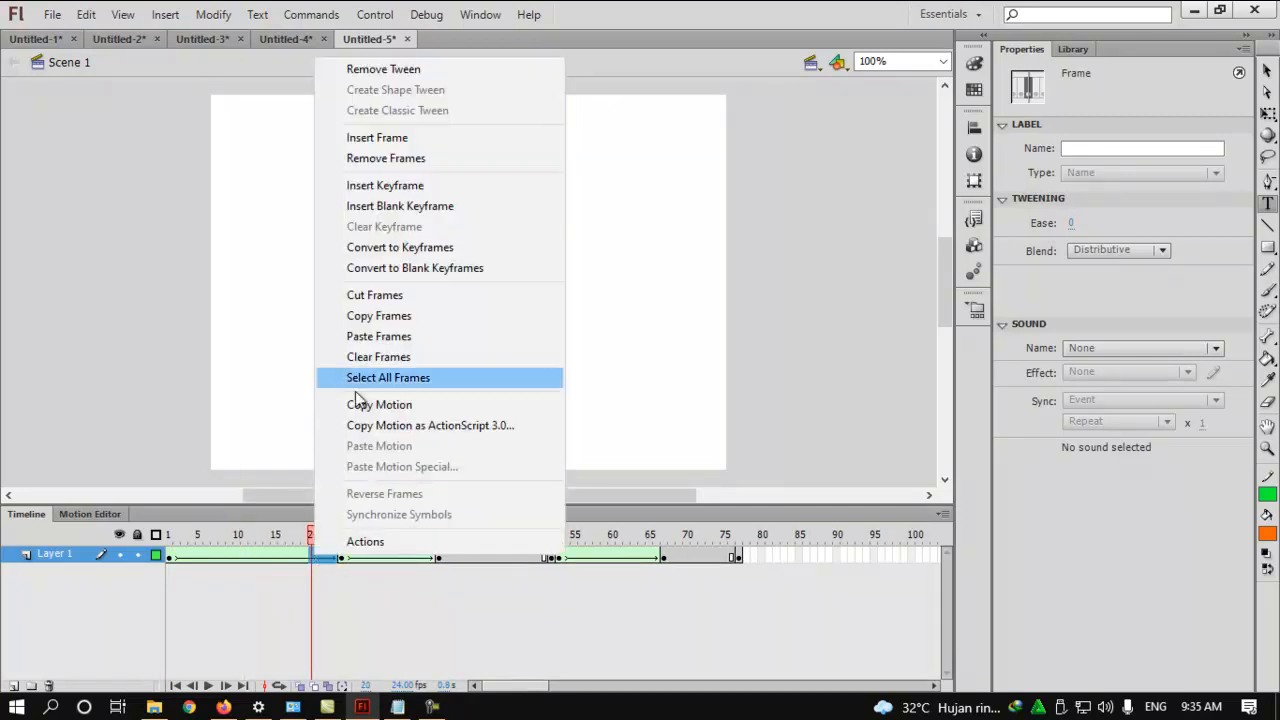
left_click(380, 158)
key("ctrl+Return")
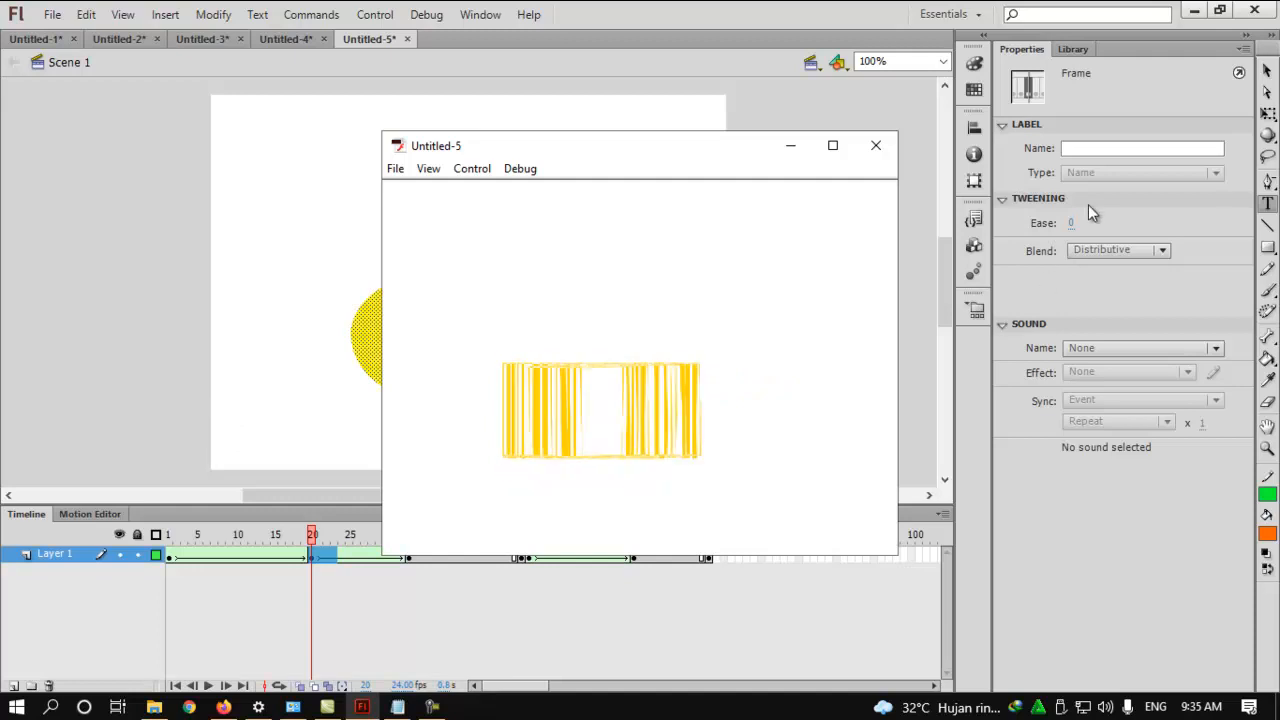
left_click(876, 149)
- Review the animation outline in Notepad and preview the text and red circle animation in Untitled-1
left_click(397, 707)
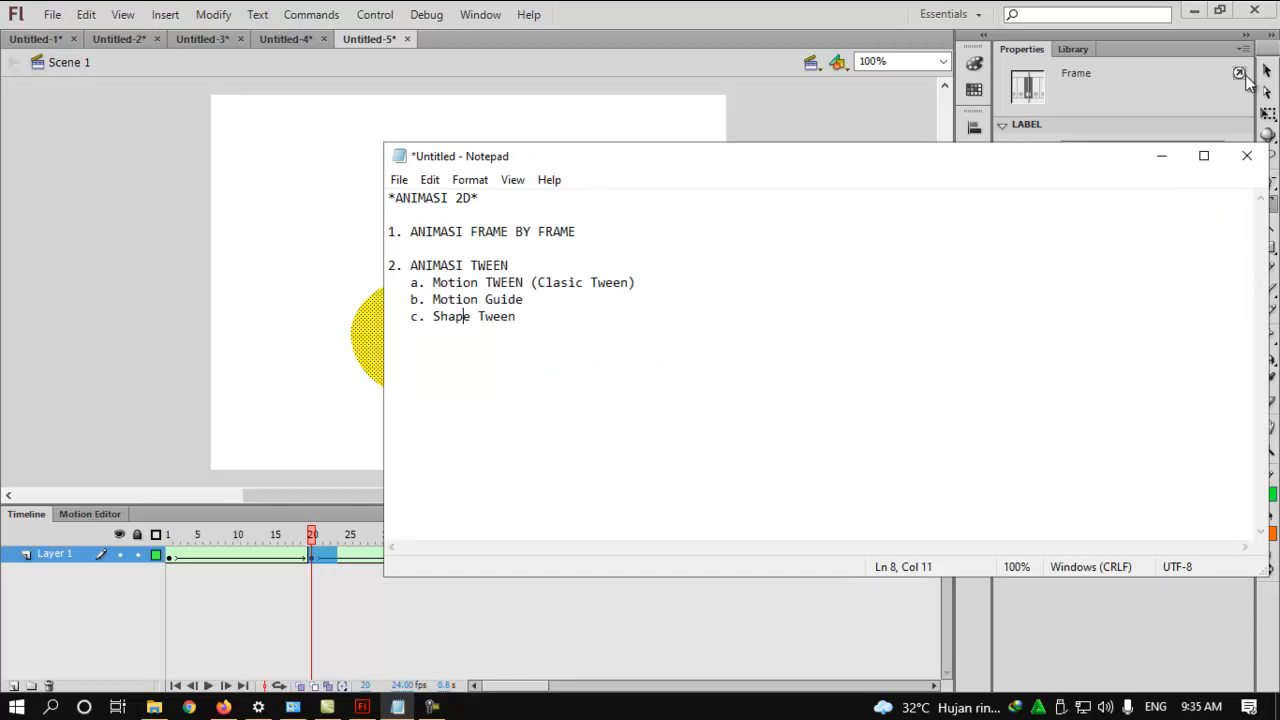
left_click(1160, 157)
left_click(30, 39)
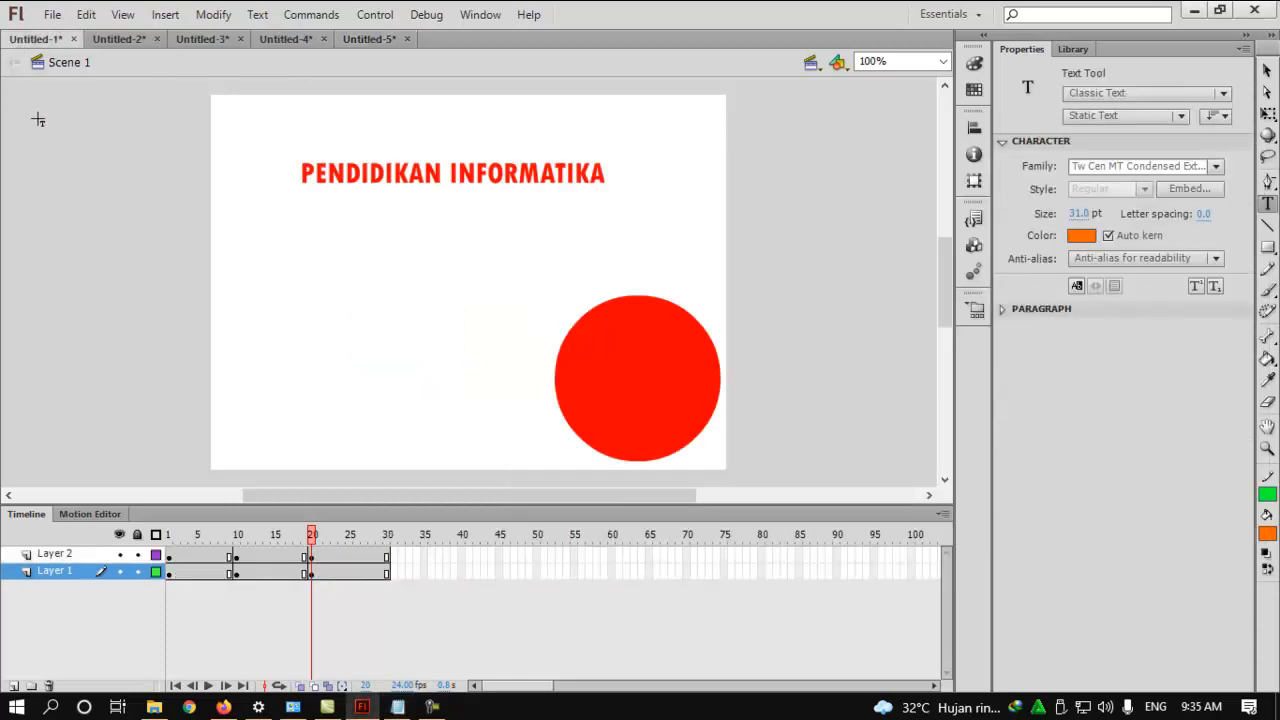
key("ctrl+Return")
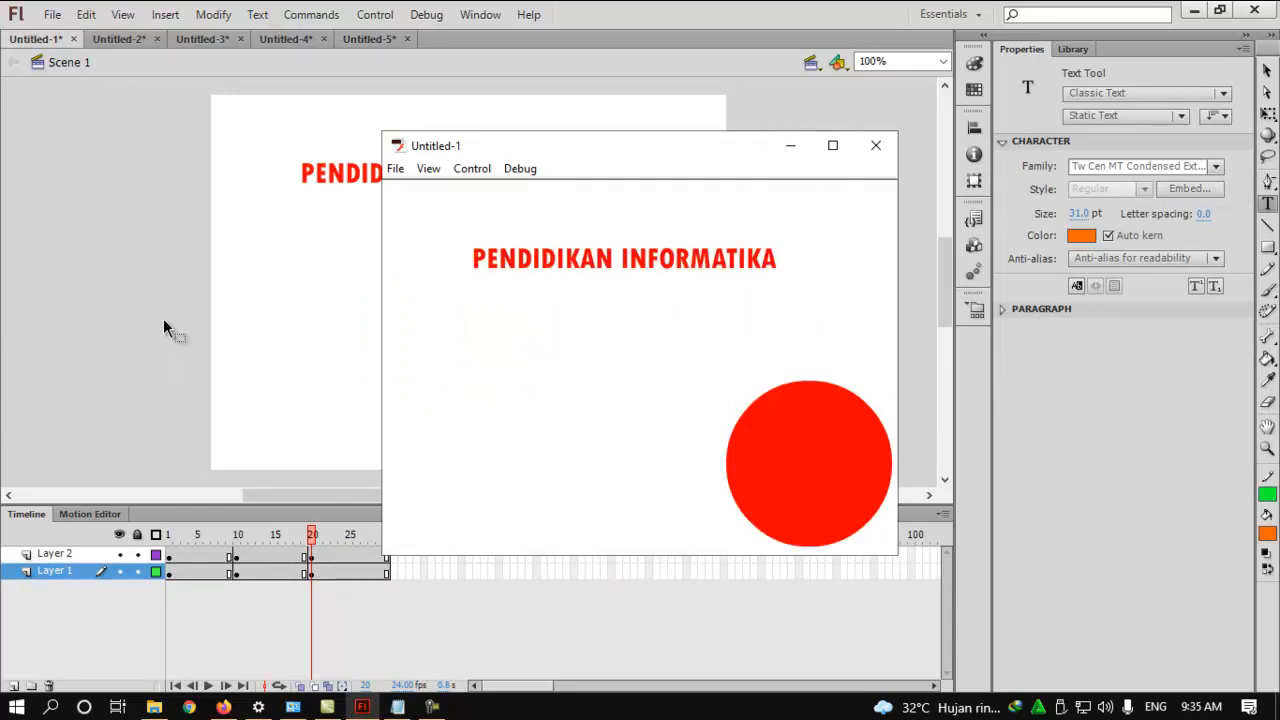
left_click(875, 145)
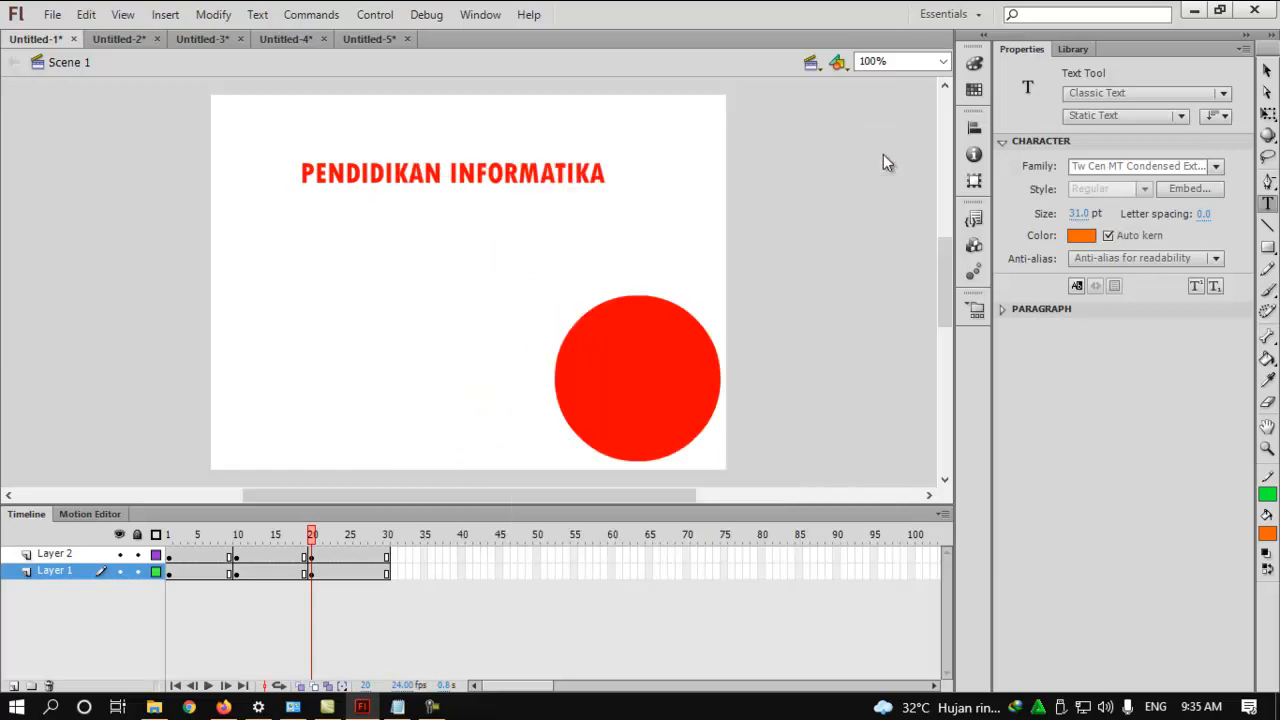
- Switch to the Untitled-2 document and preview its stick figure frame-by-frame animation
left_click(119, 39)
left_click(165, 225)
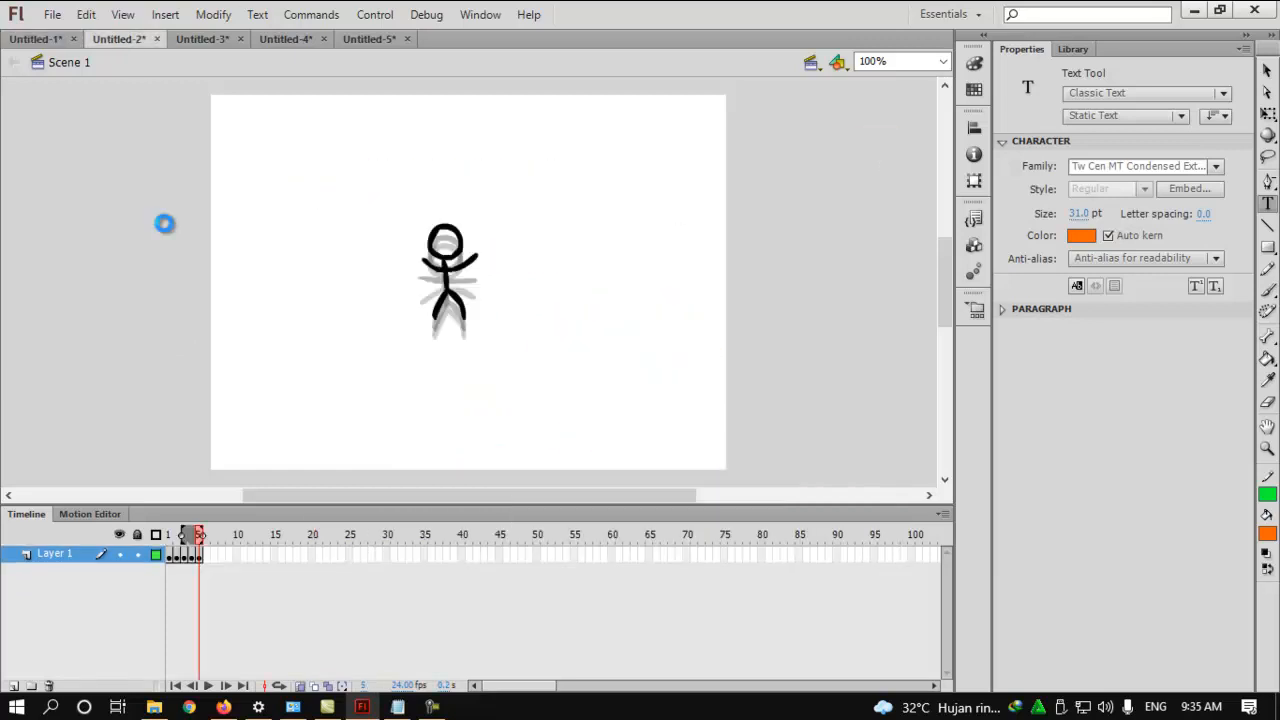
key("ctrl+Return")
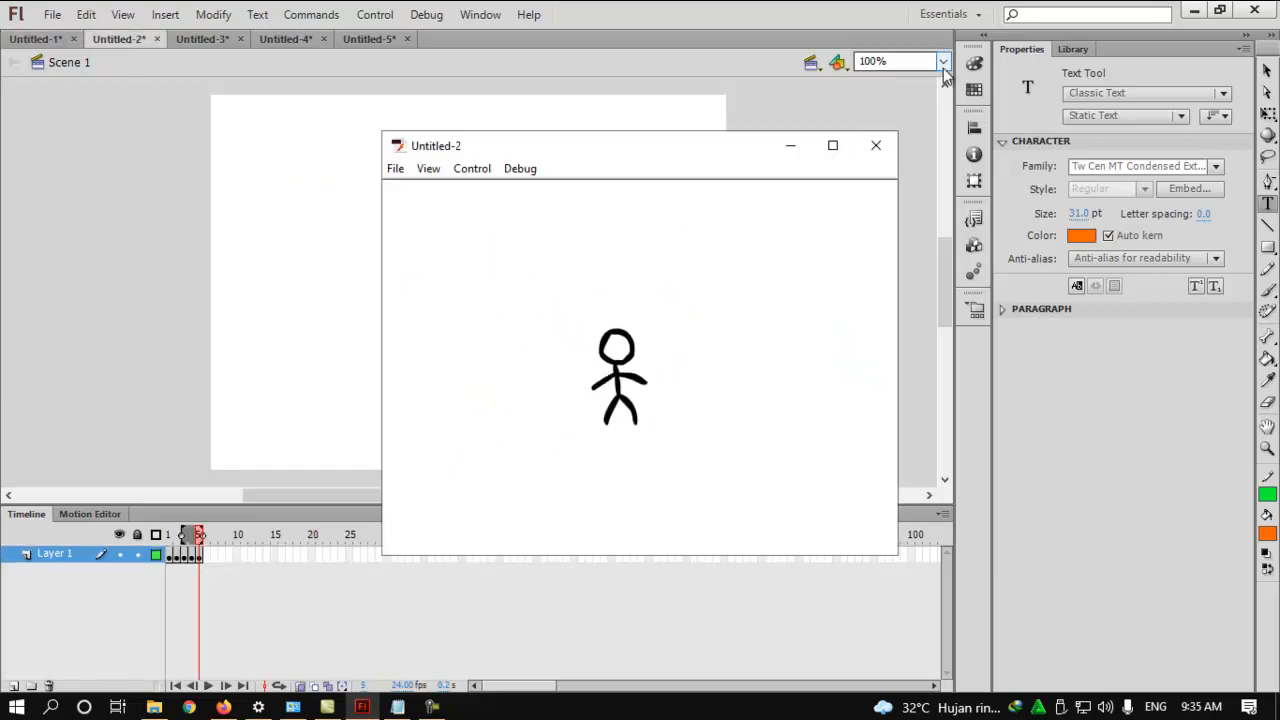
left_click(875, 145)
- Switch to the Untitled-3 document and preview the truck's classic tween animation along the hilly road
left_click(200, 39)
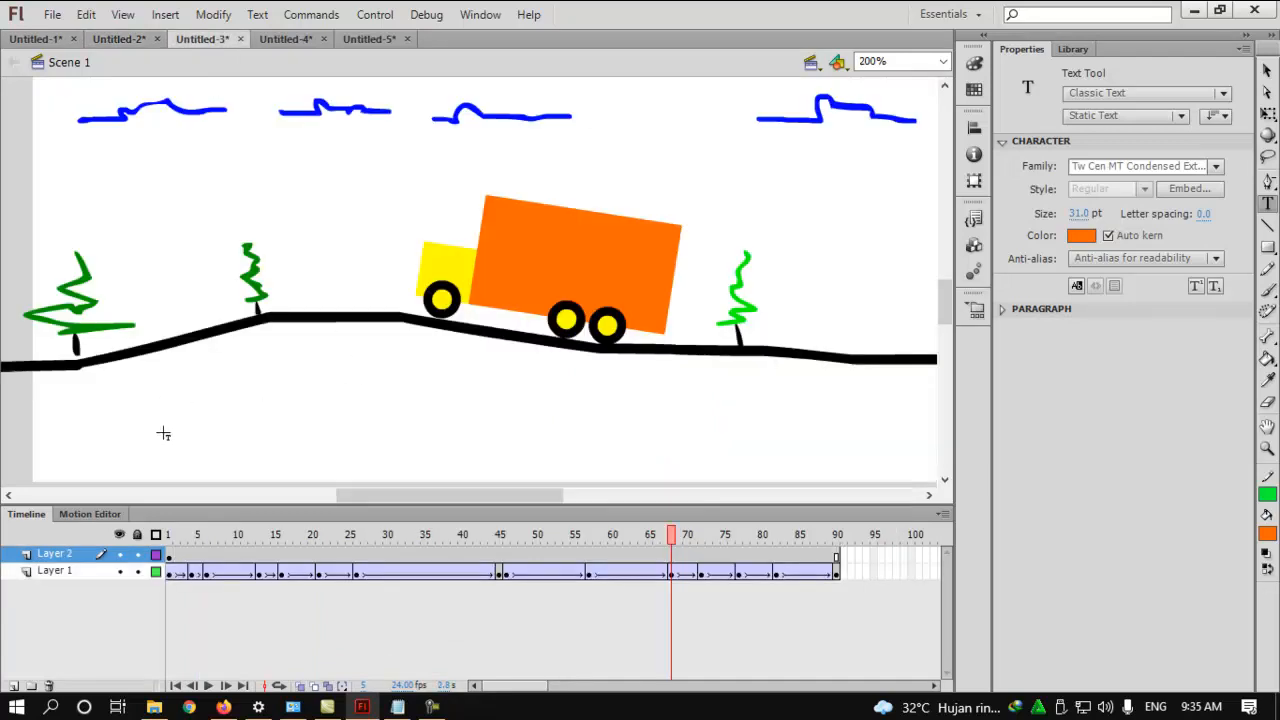
left_click(403, 710)
left_click(400, 708)
key("ctrl+Return")
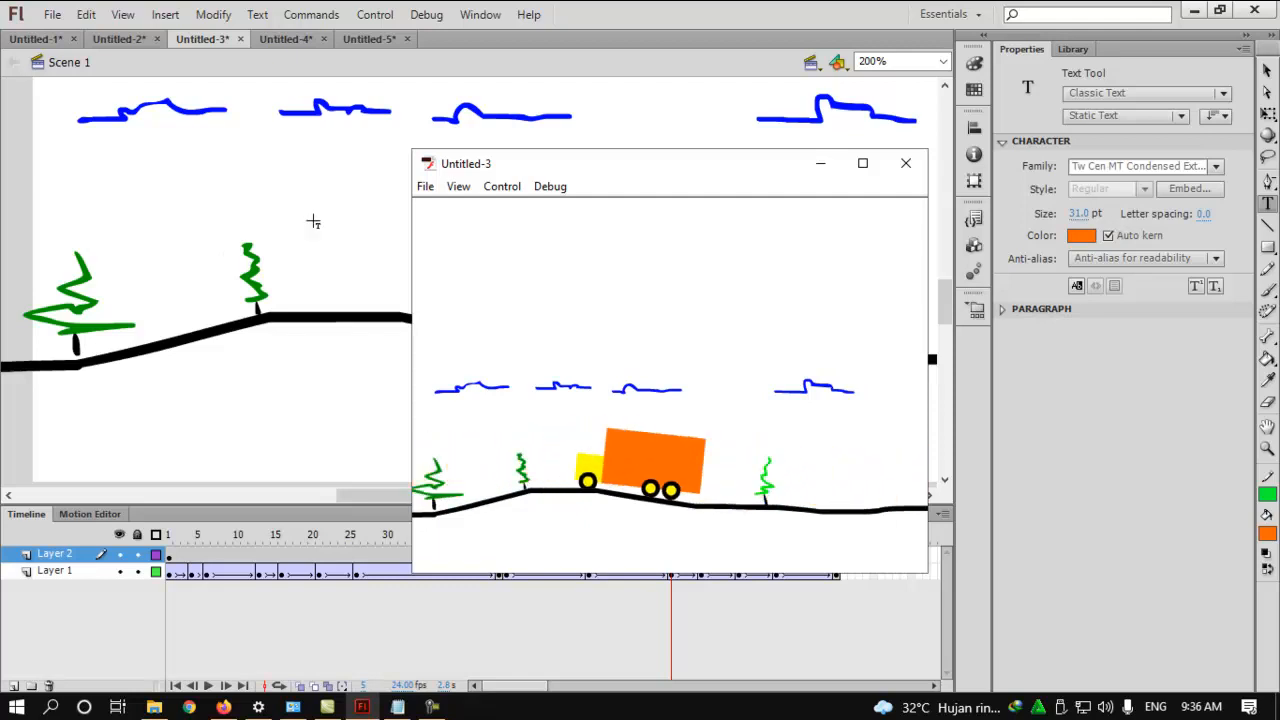
left_click(905, 163)
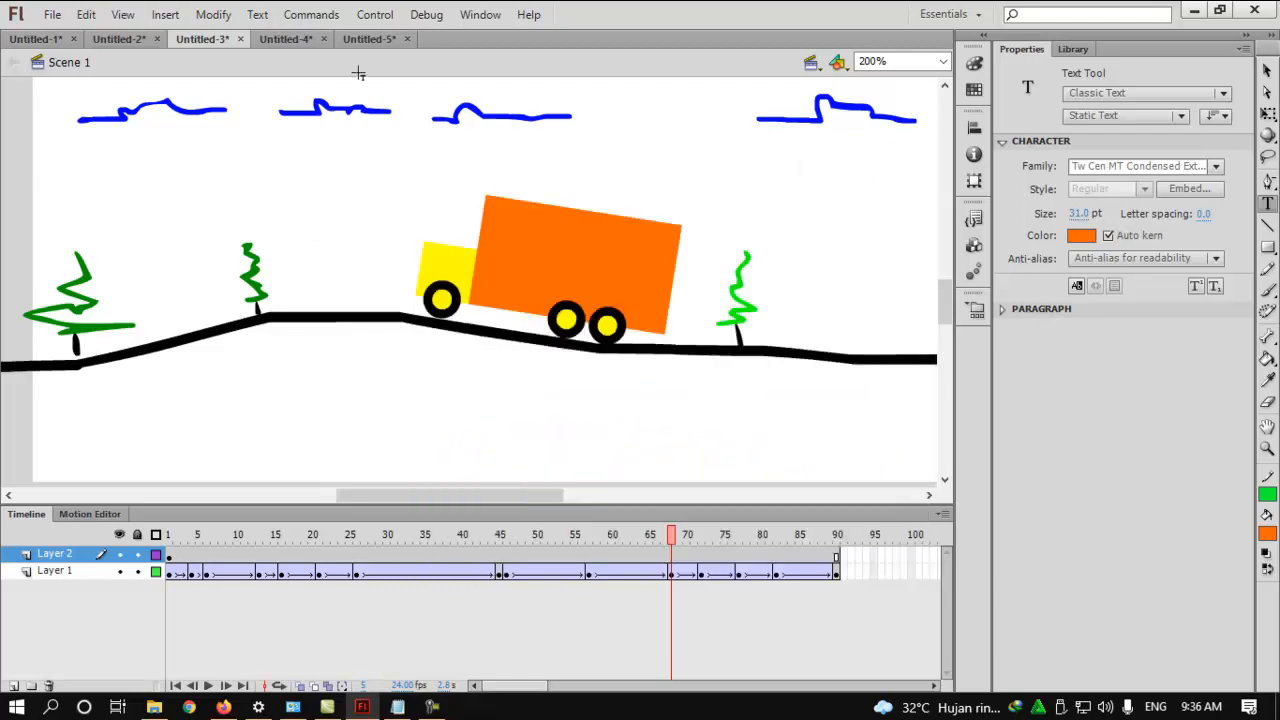
- Switch to the Untitled-4 document and preview the butterflies' motion guide animation
left_click(284, 40)
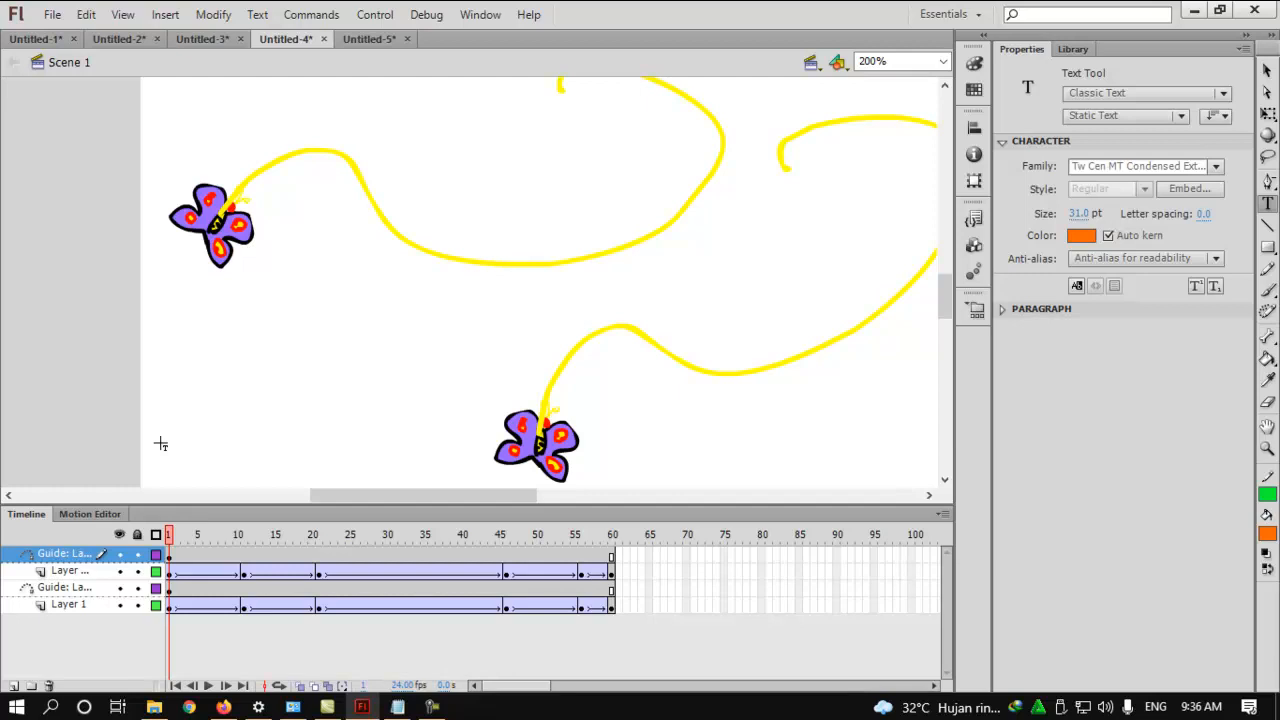
key("ctrl+Return")
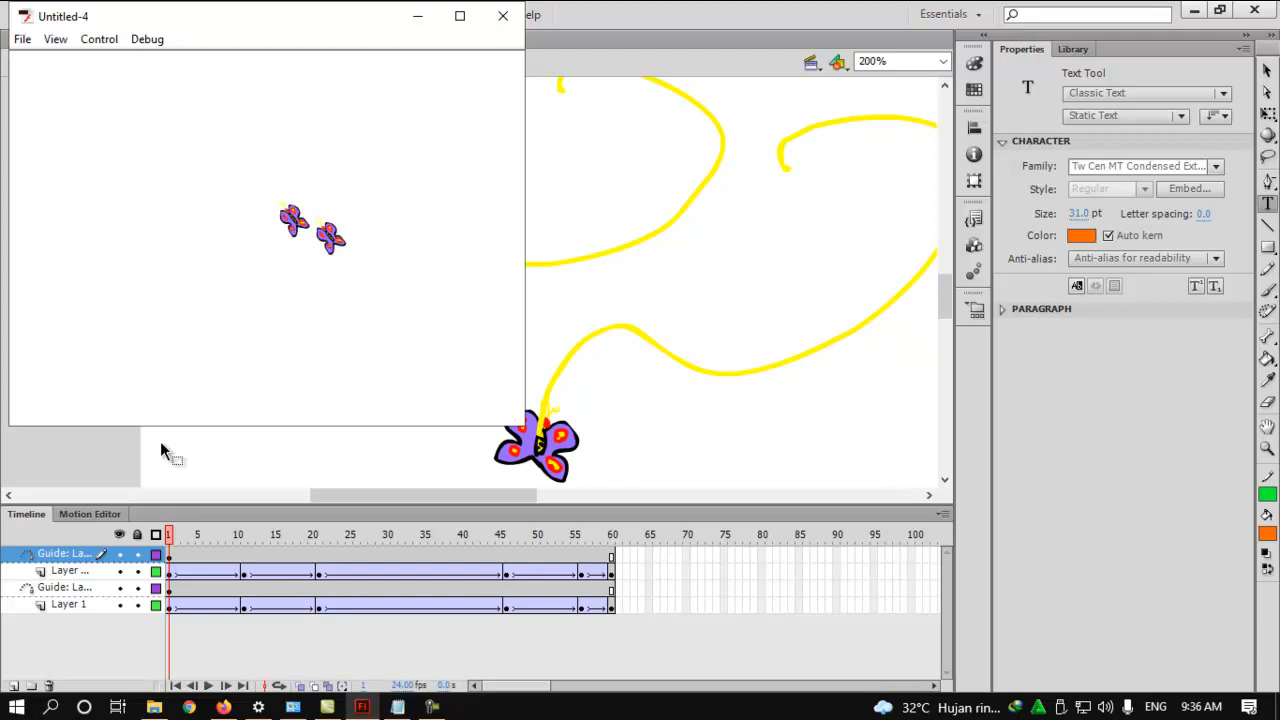
left_click(502, 15)
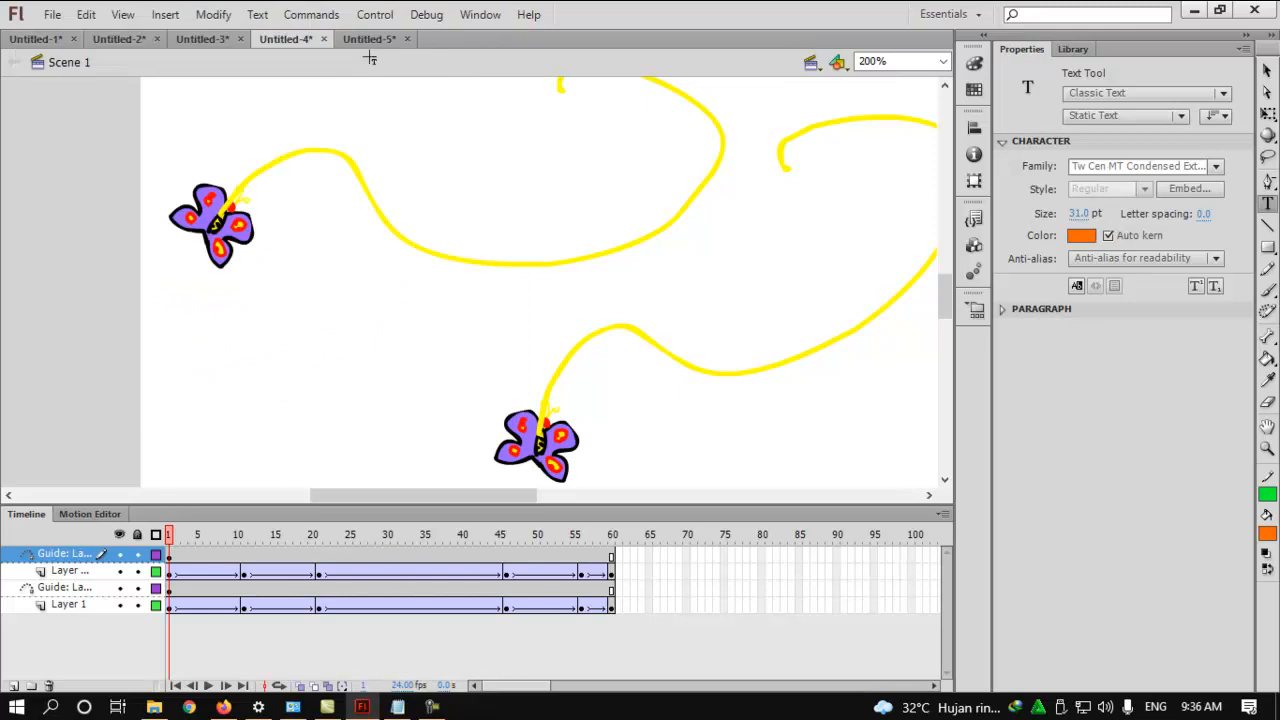
- Return to the Untitled-5 document and preview the finished shape tween from circle to rectangle to text
left_click(395, 707)
left_click(394, 707)
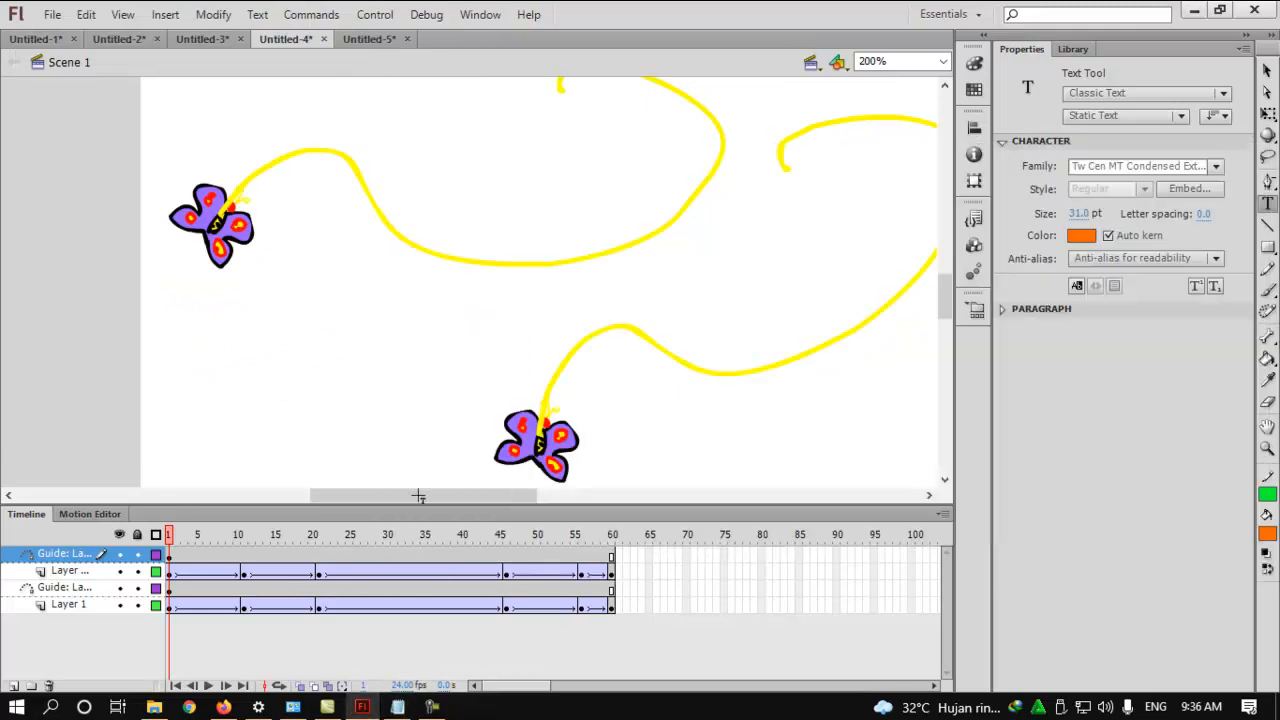
left_click(360, 44)
key("ctrl+Return")
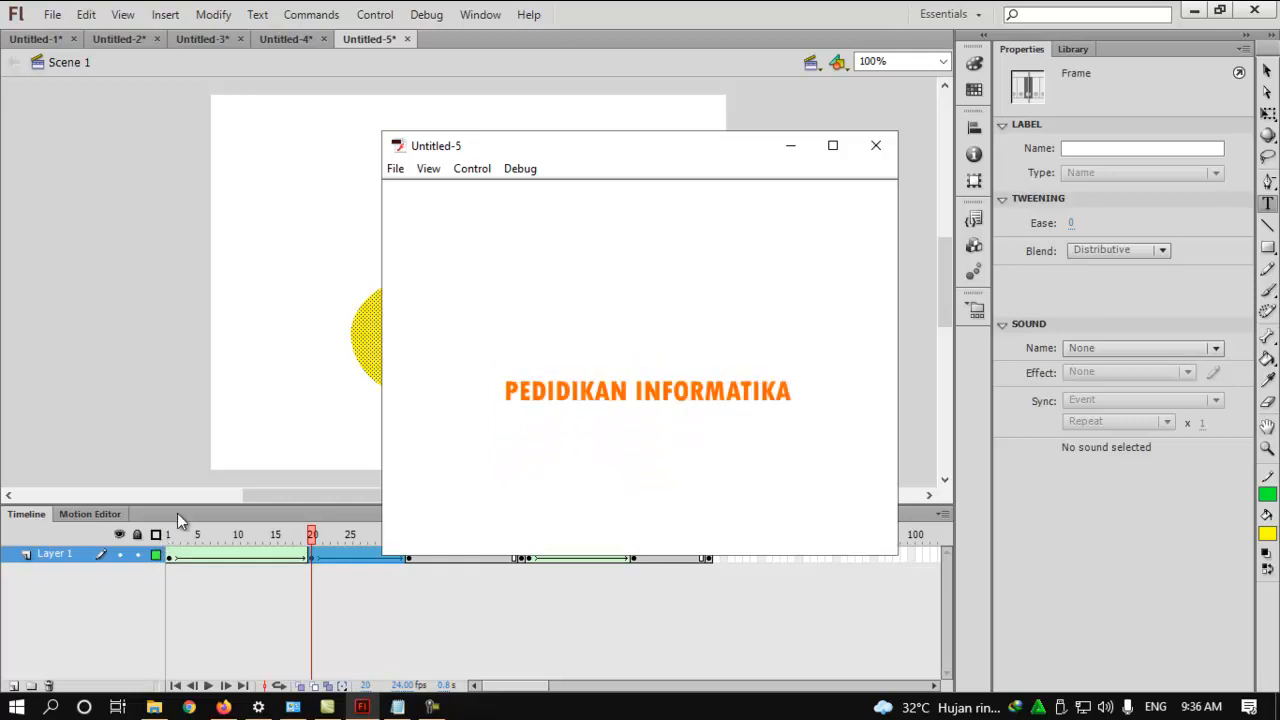
left_click(876, 145)
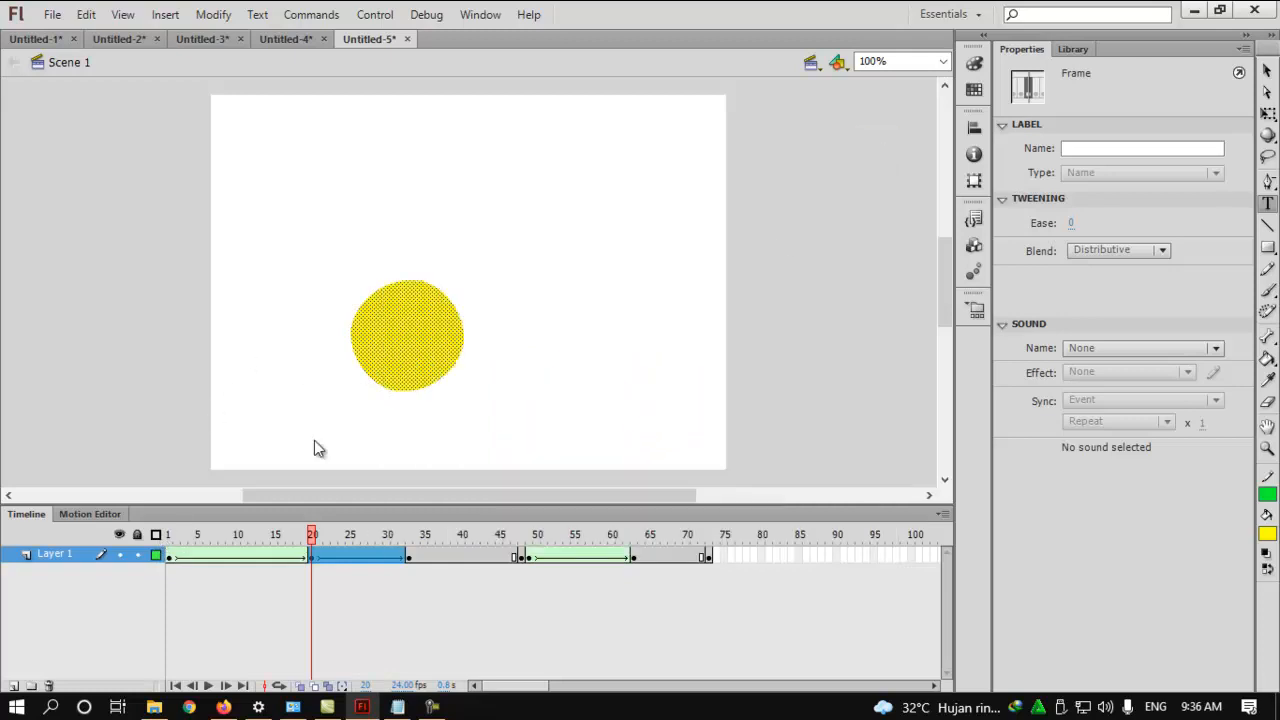
left_click(430, 705)
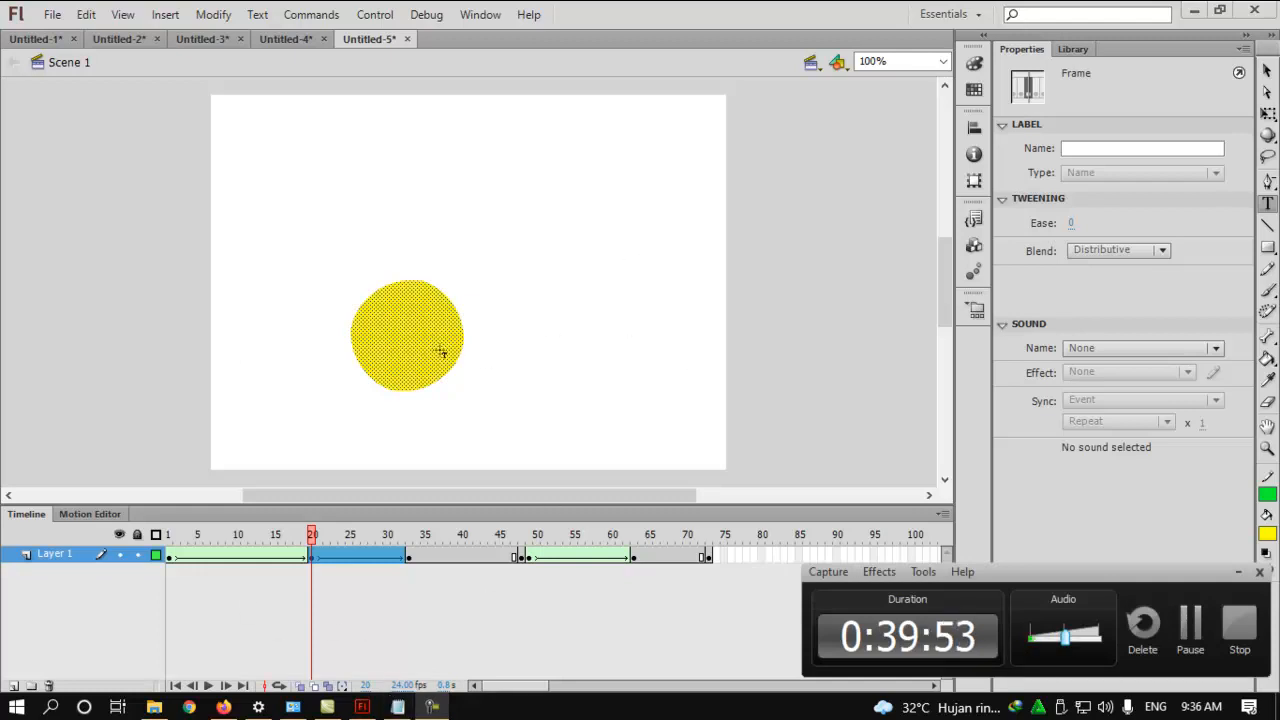
mouse_move(402, 708)
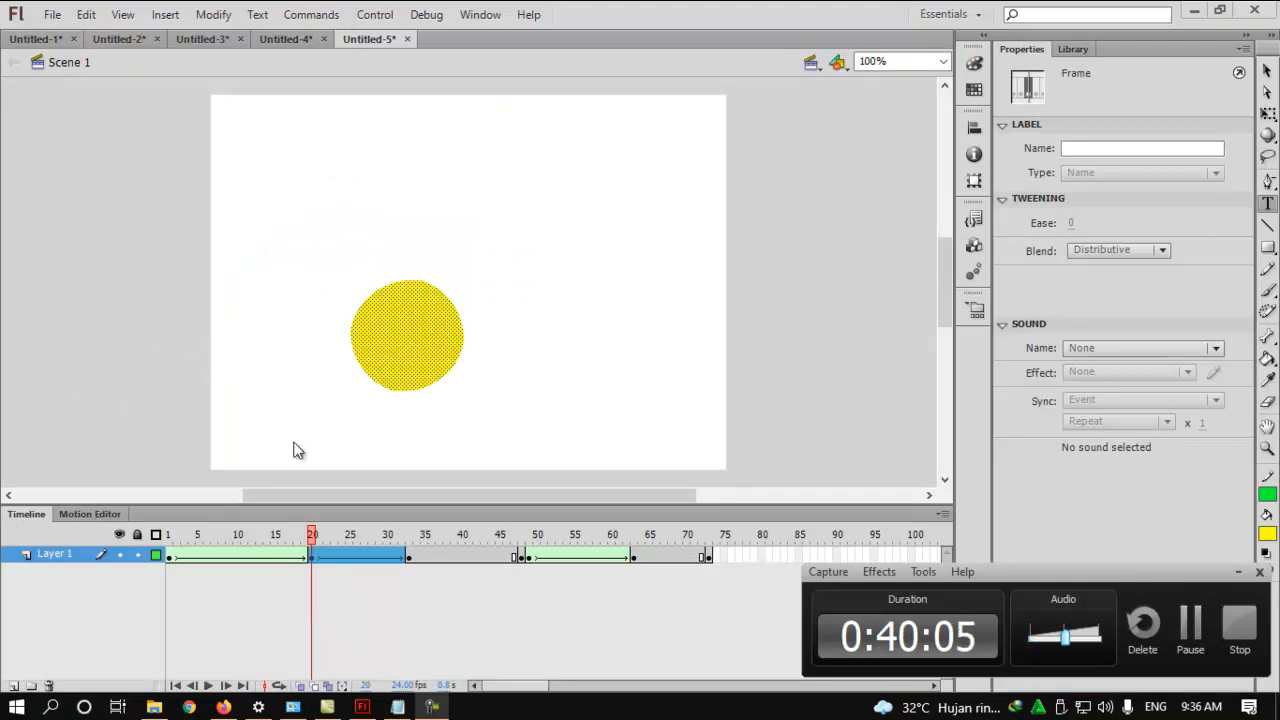
left_click_drag(318, 493, 308, 497)
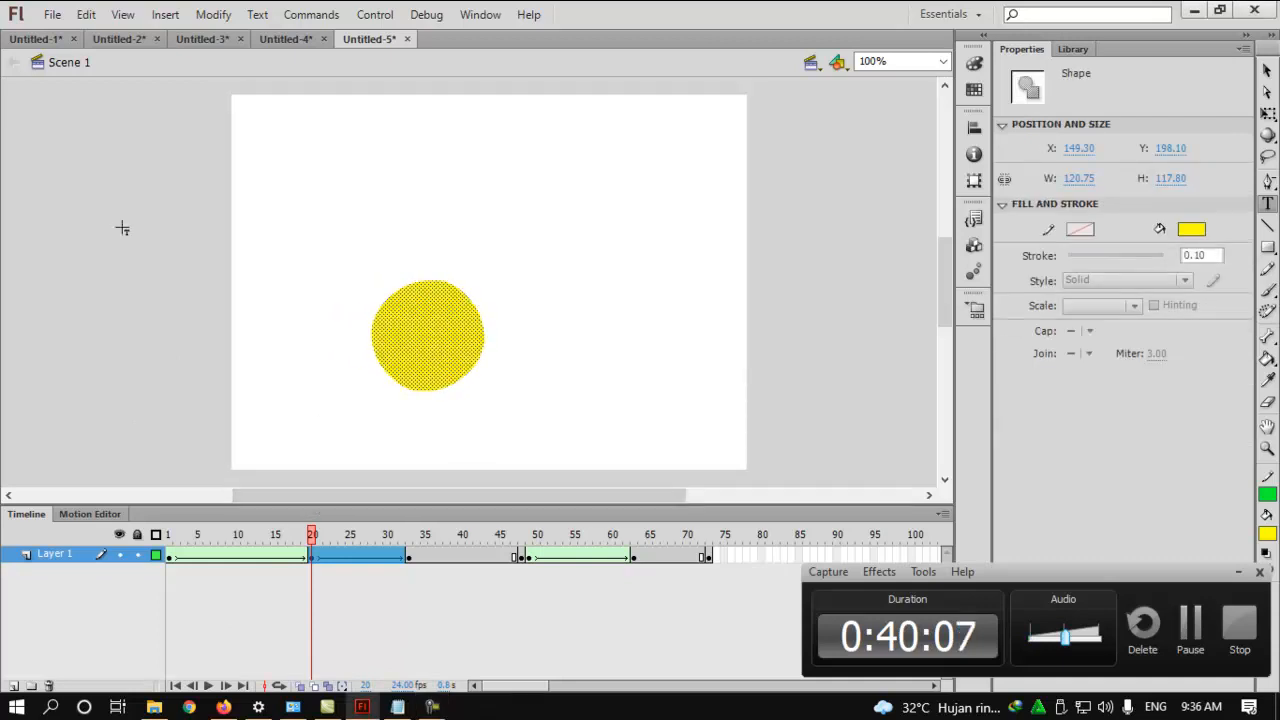